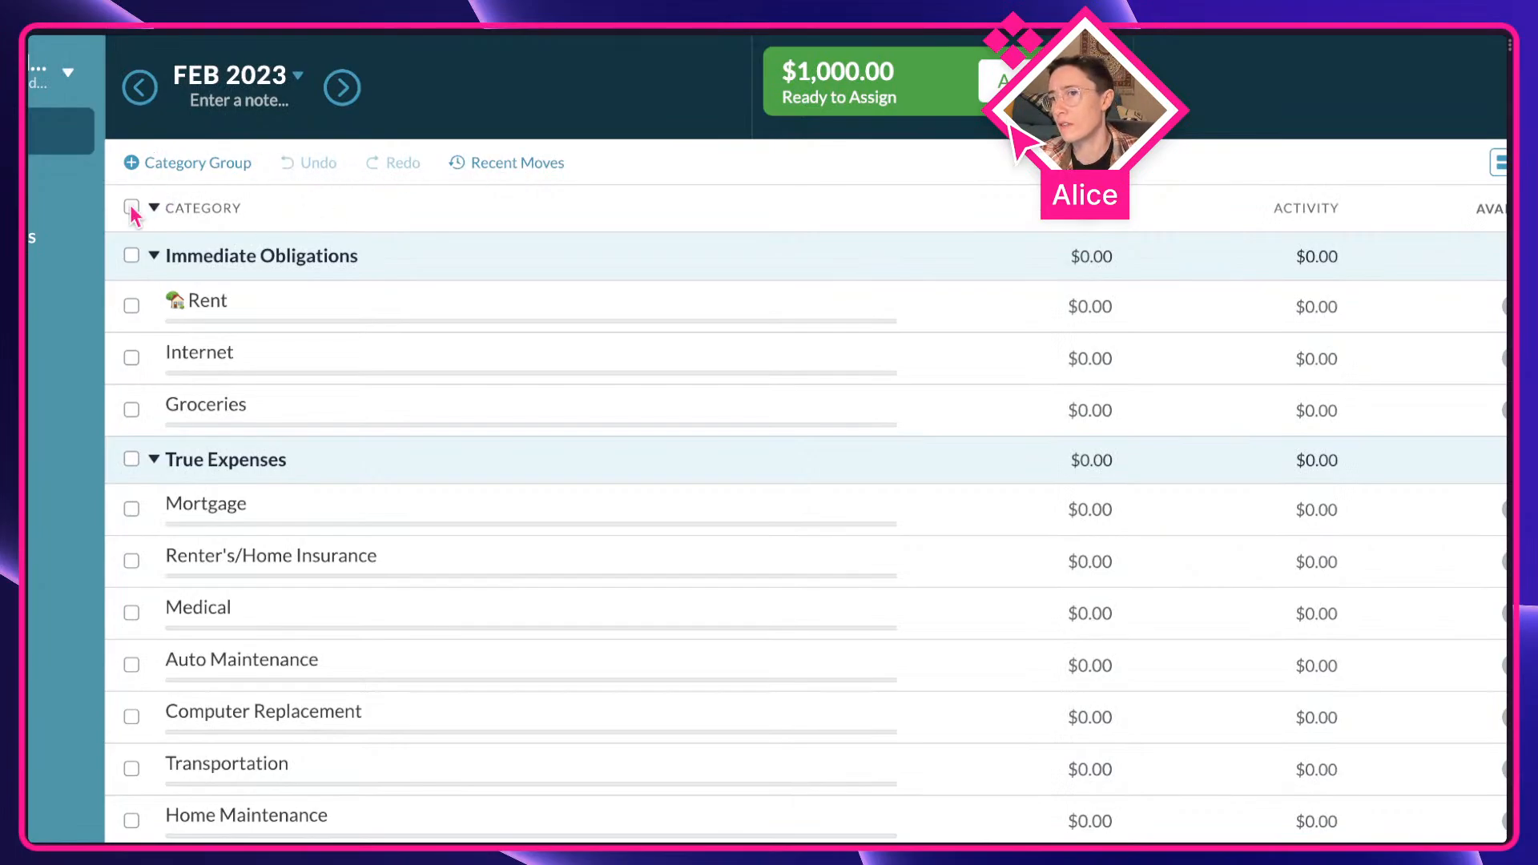
Step: Collapse and re-expand all category groups, and switch the budget table to compact rows and back to expanded rows
left_click(156, 208)
left_click(155, 209)
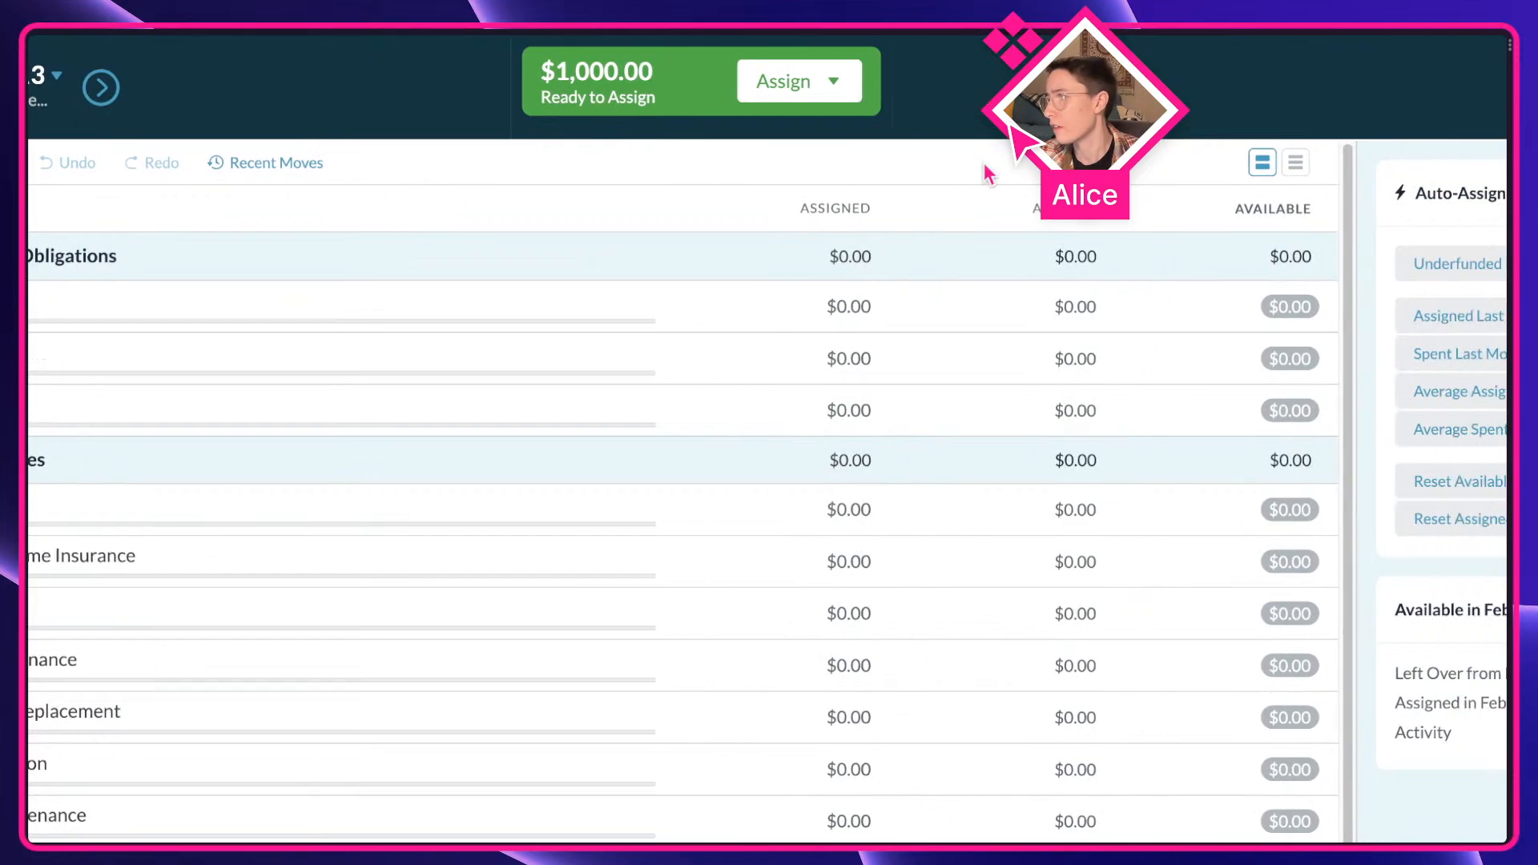
left_click(1300, 165)
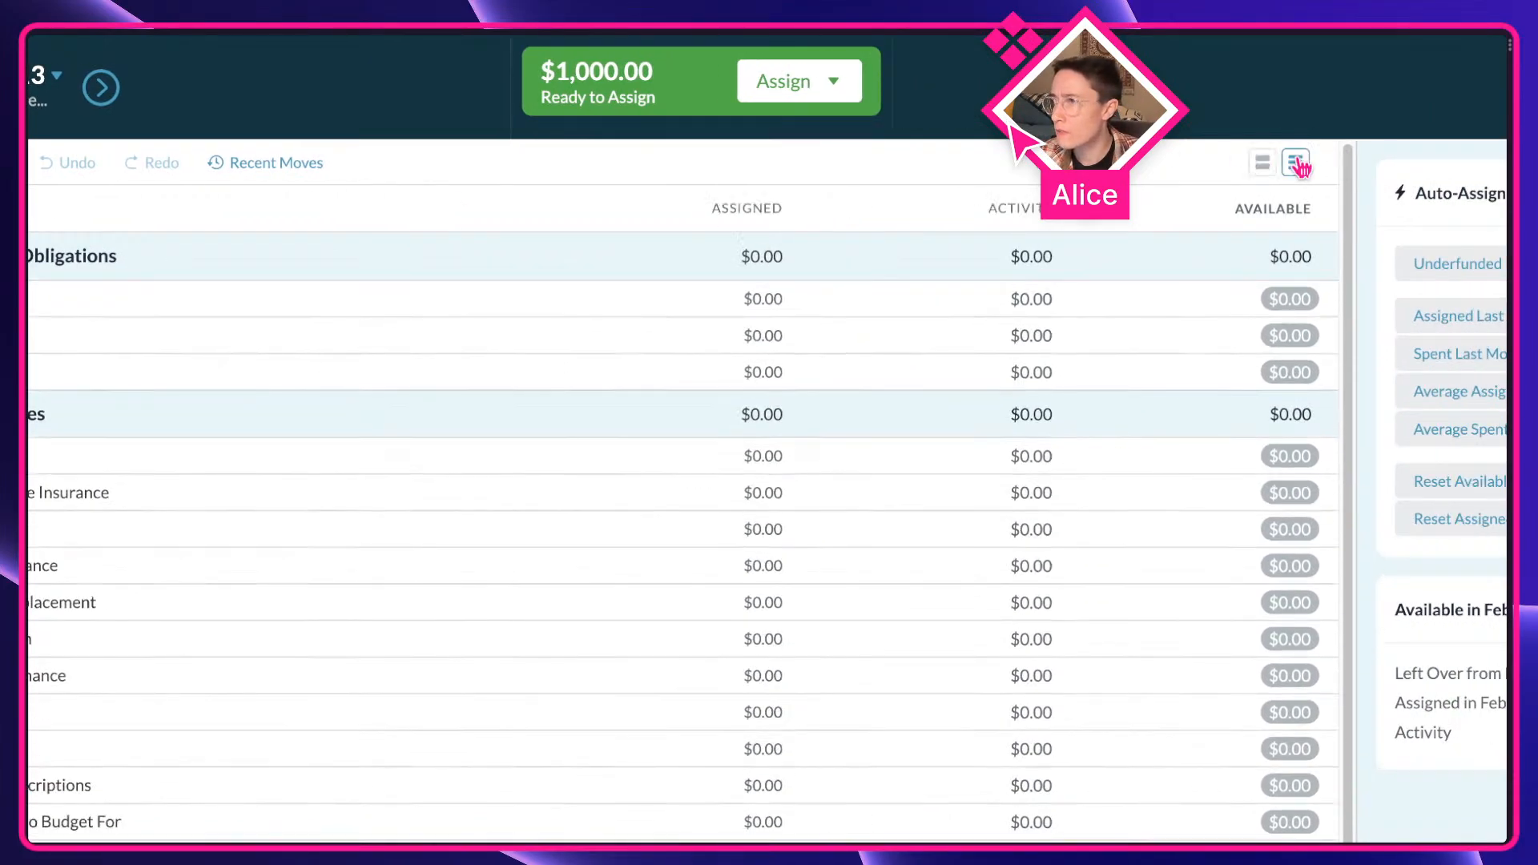
left_click(1261, 163)
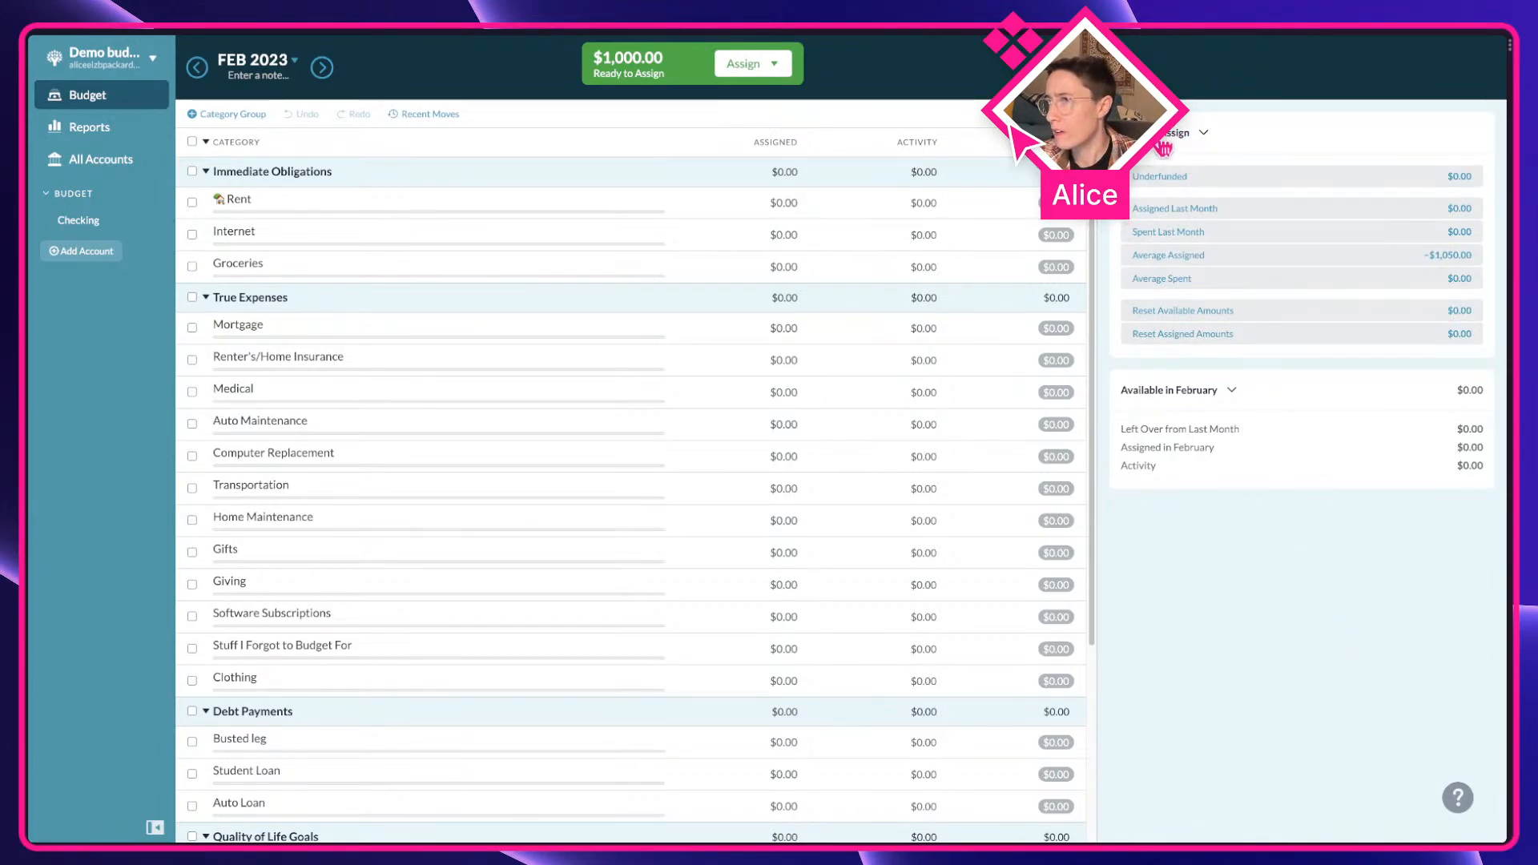
left_click(1163, 138)
left_click(1162, 137)
left_click(1166, 389)
left_click(1166, 390)
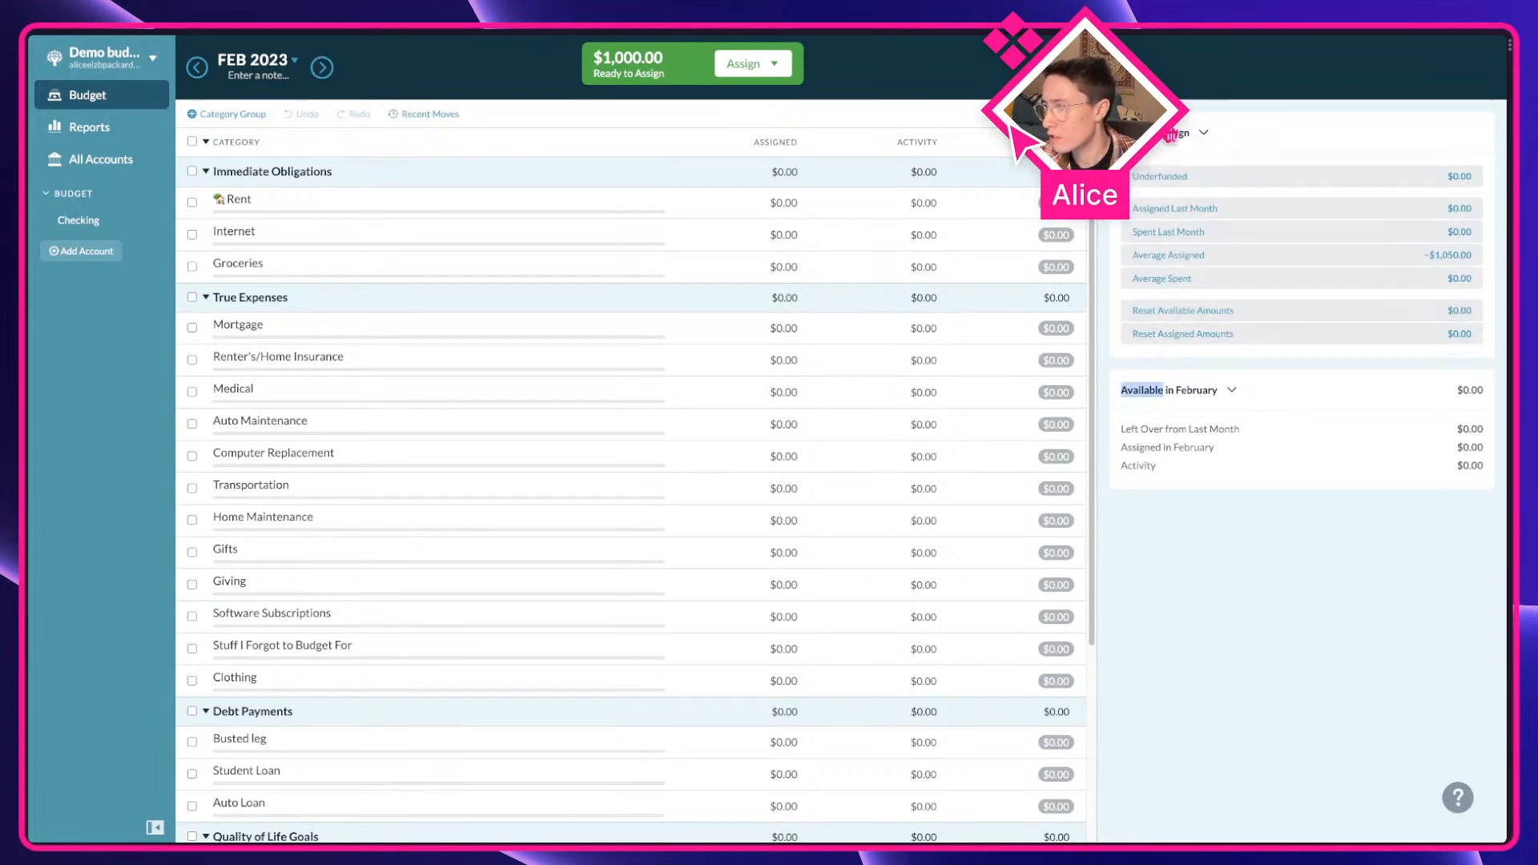
Step: Select the Rent category row to view its selected state and inspector details, and deselect it
left_click(656, 210)
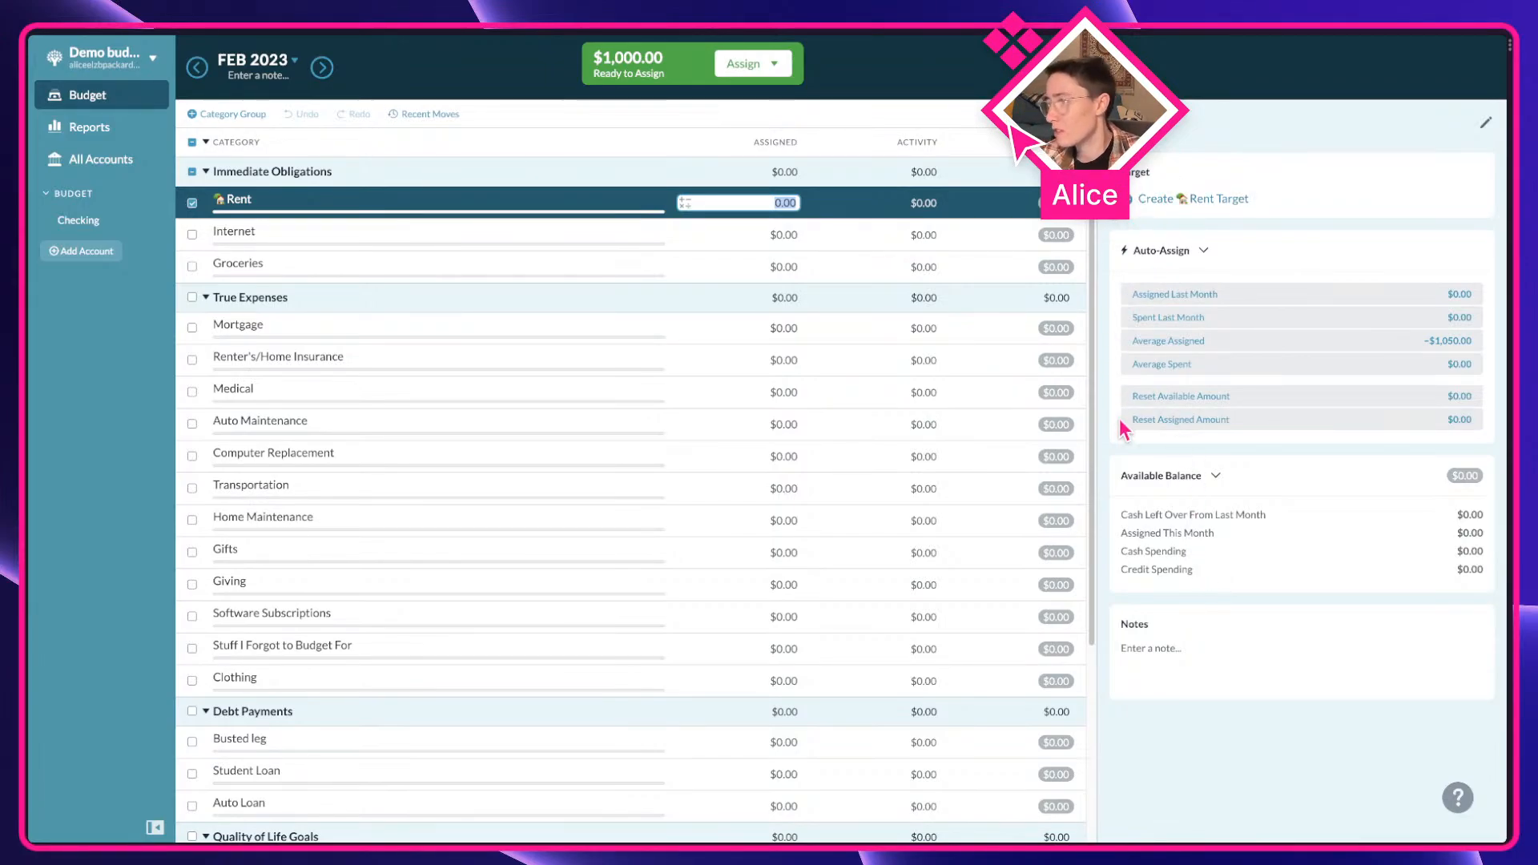
left_click(192, 203)
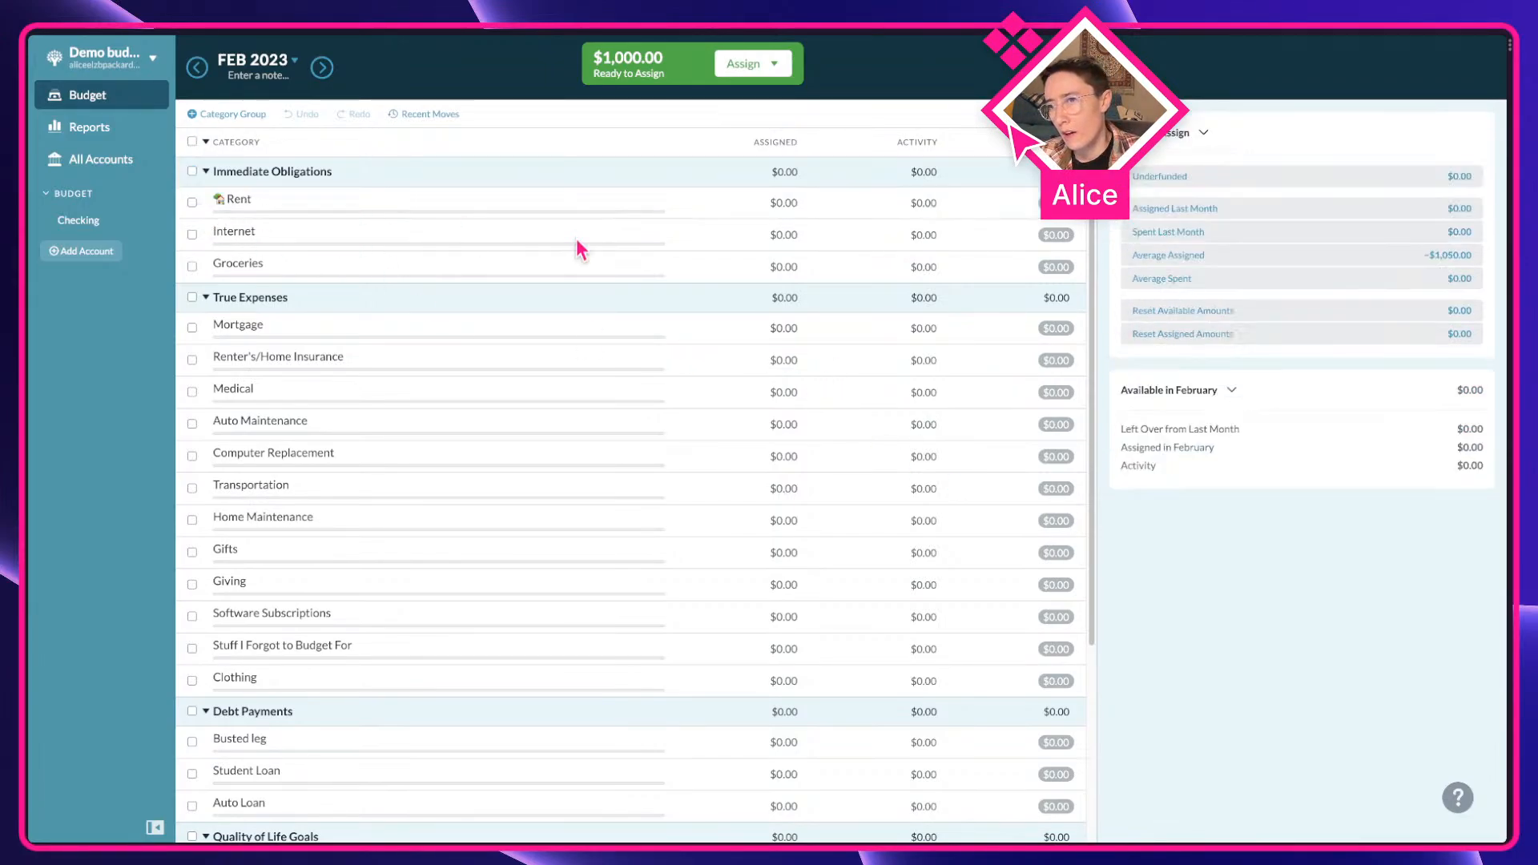
left_click(748, 234)
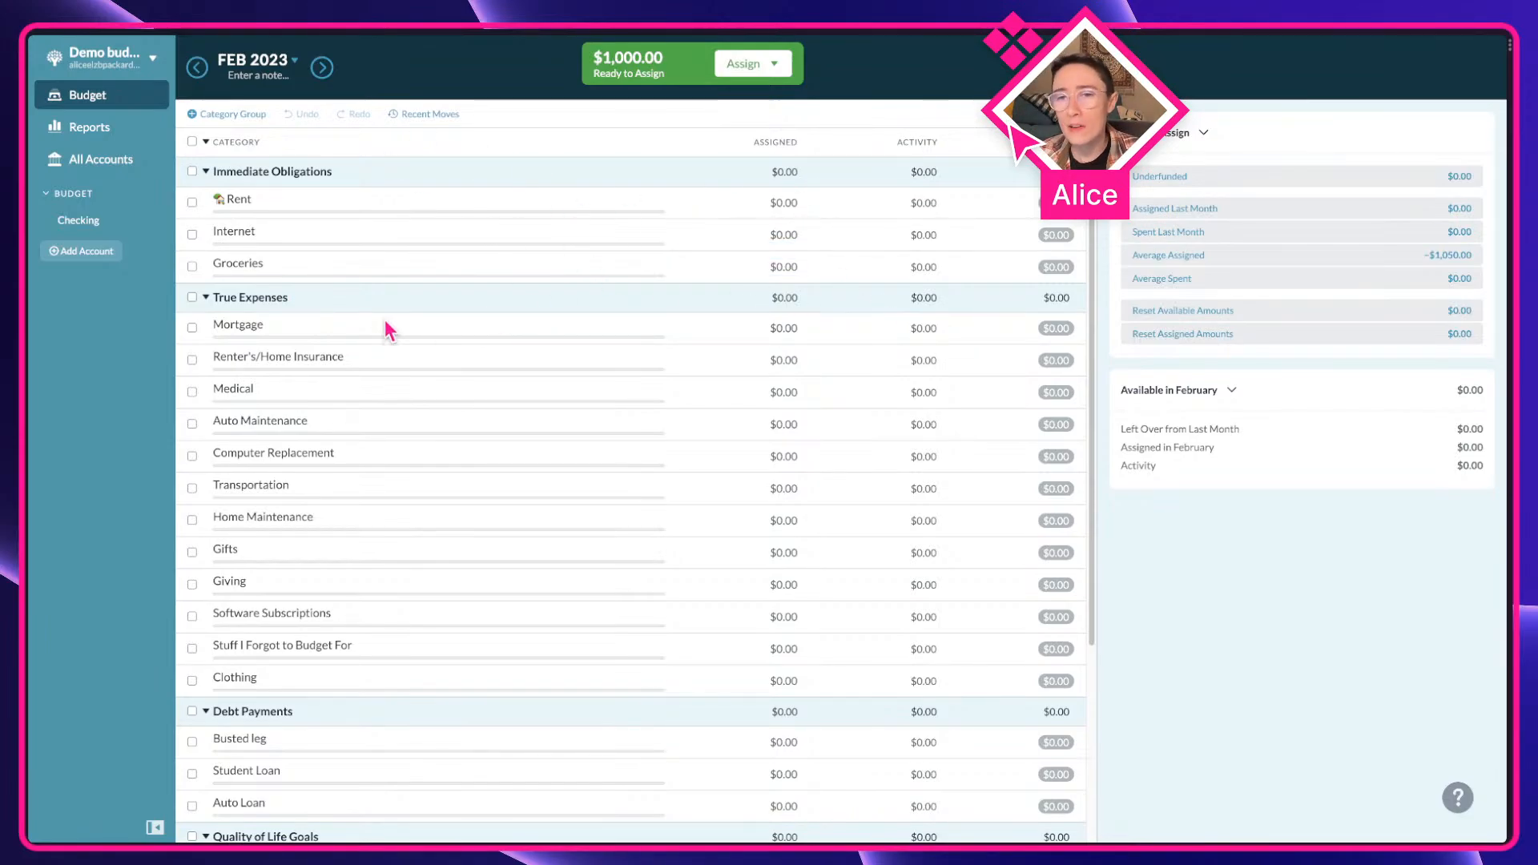
Step: Switch to the Coda stream document, view the "YNAB Live Build 008" poll results chart, collapse it and return to the YNAB budget
mouse_move(41, 223)
left_click(104, 240)
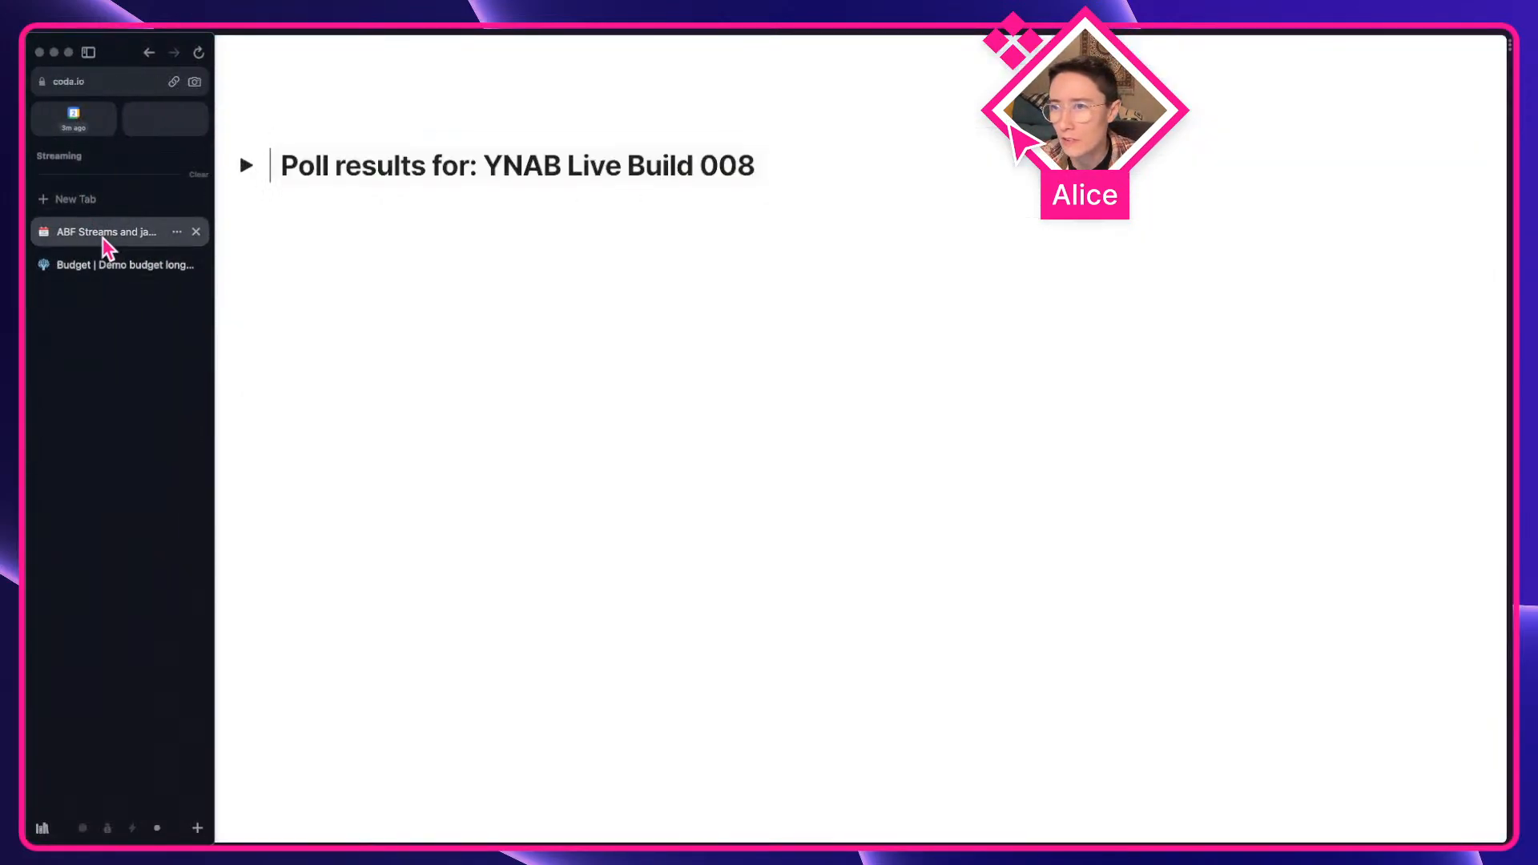
left_click(246, 166)
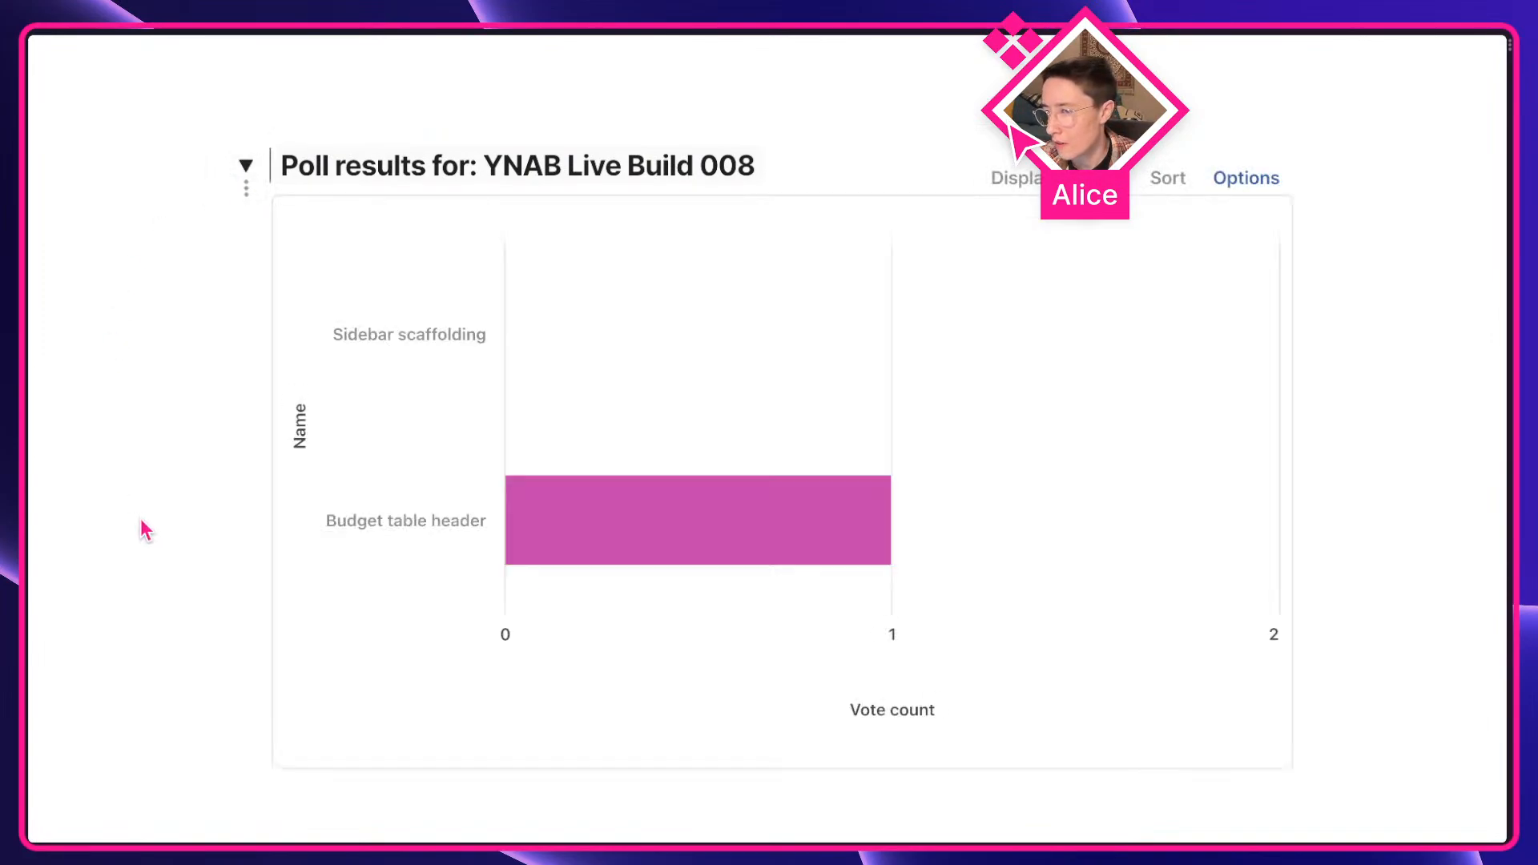
mouse_move(718, 516)
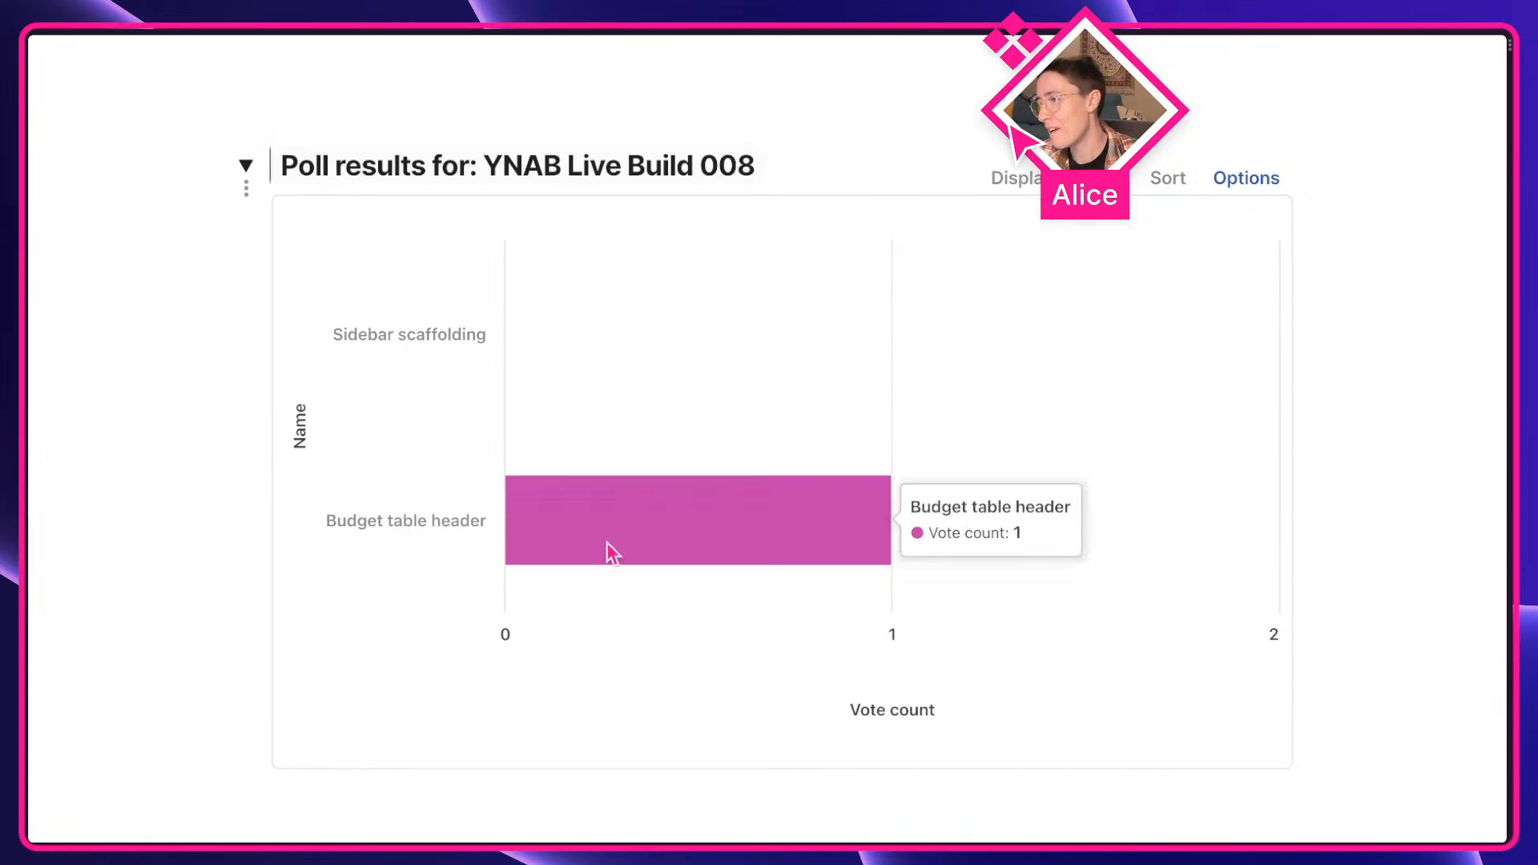
left_click(249, 166)
mouse_move(26, 123)
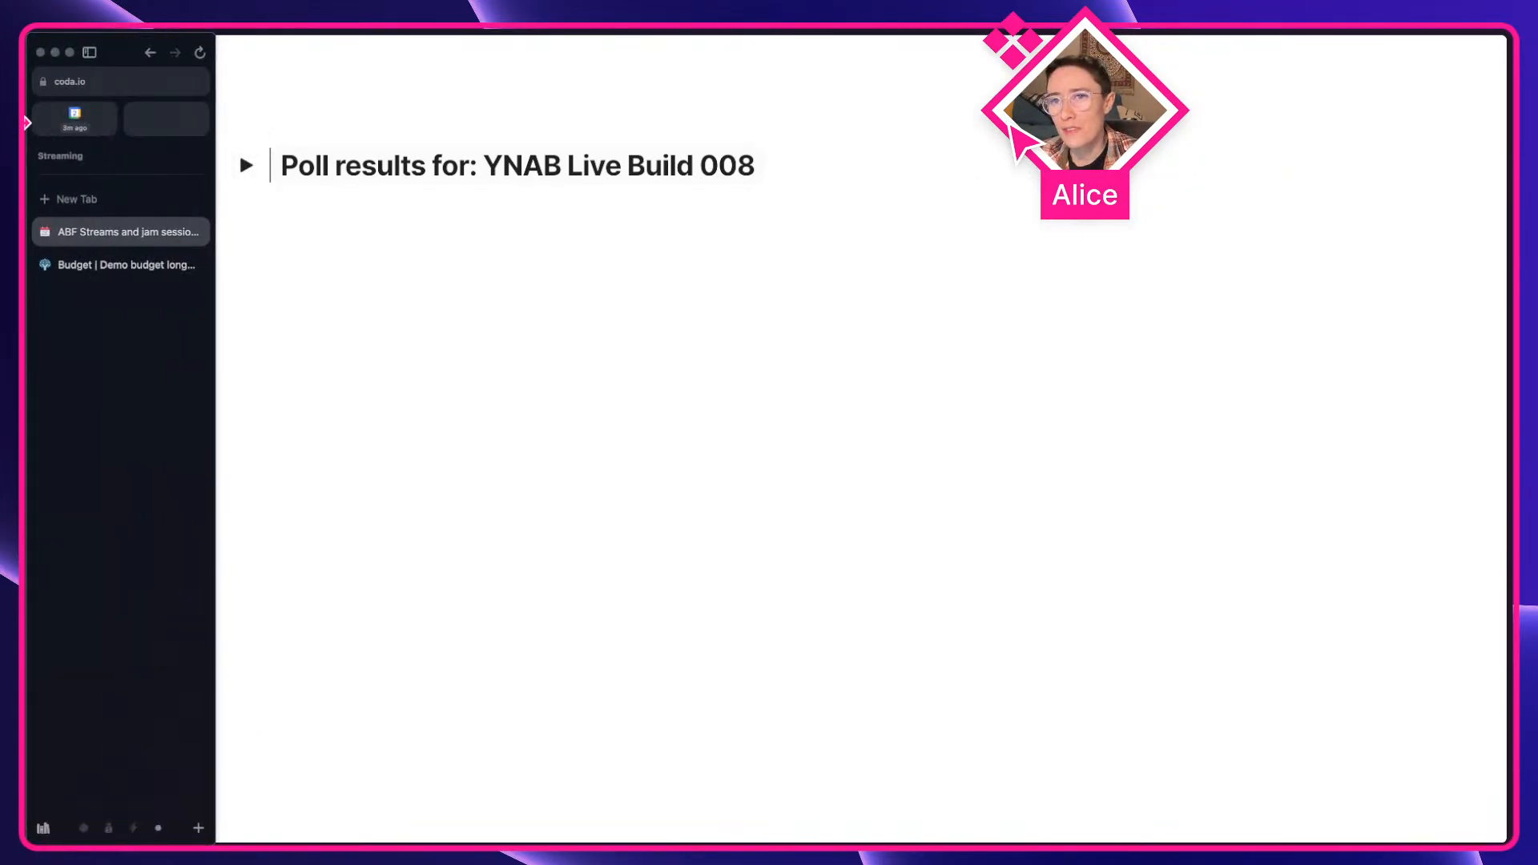
left_click(107, 265)
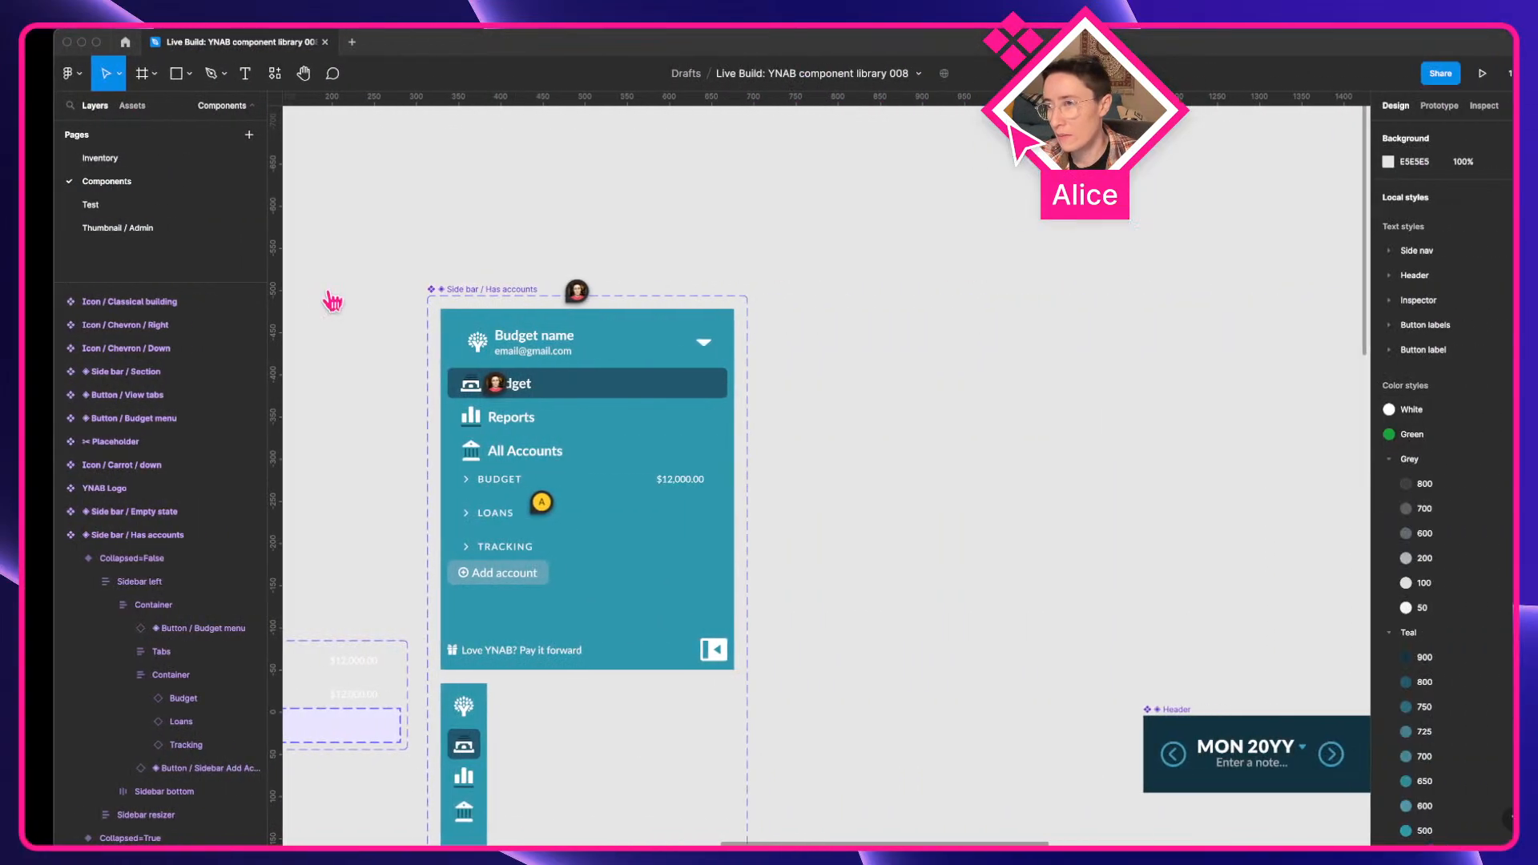
Step: Switch to the Figma component library and examine the existing icon components above the Budget menu button set
scroll(513, 189, "down", 5)
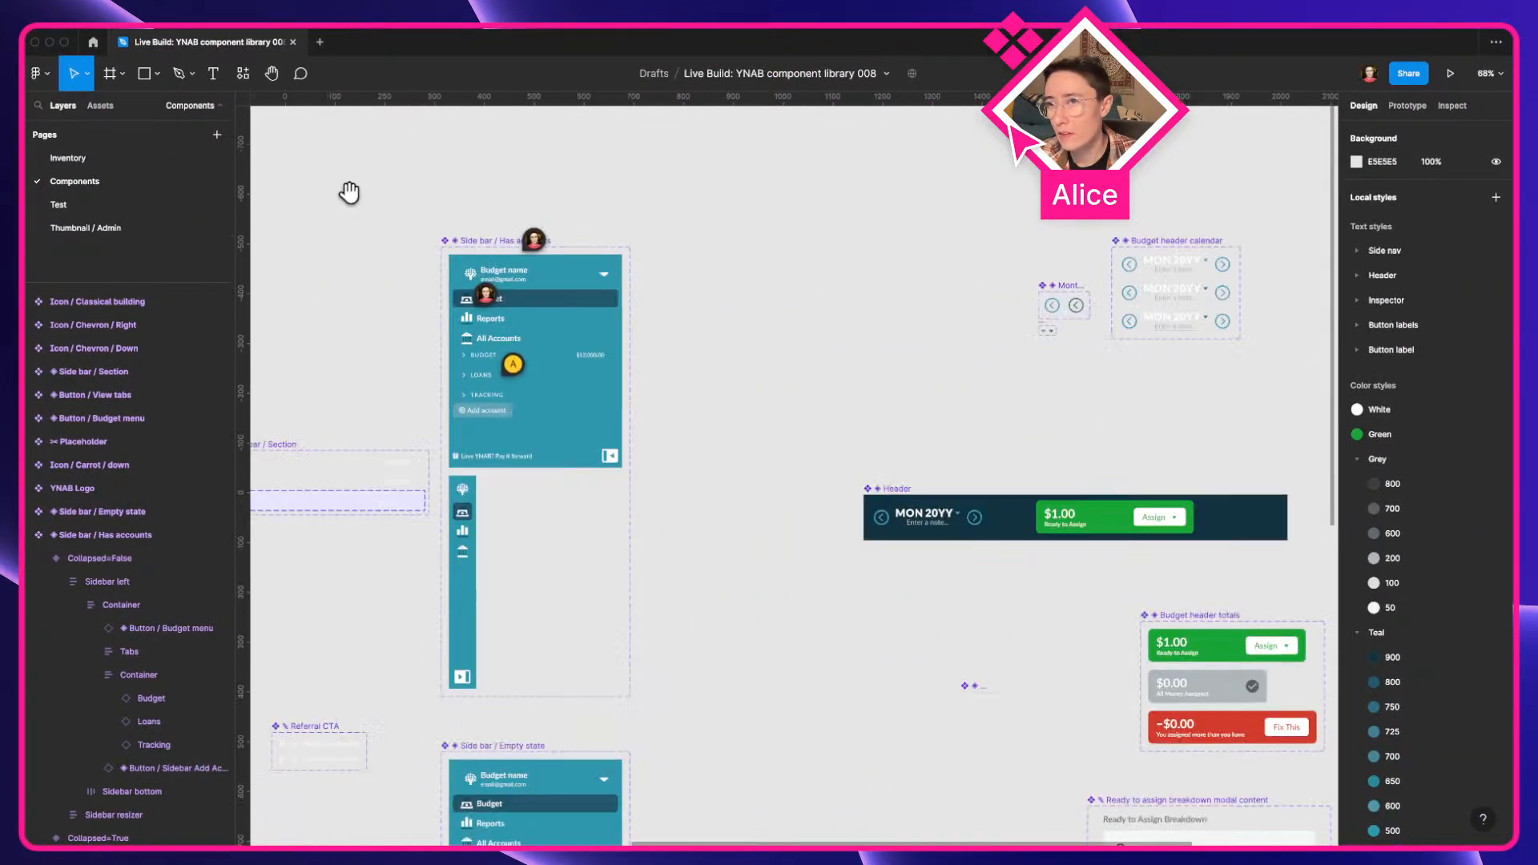
scroll(347, 189, "left", 8)
scroll(529, 200, "left", 10)
scroll(529, 200, "up", 1)
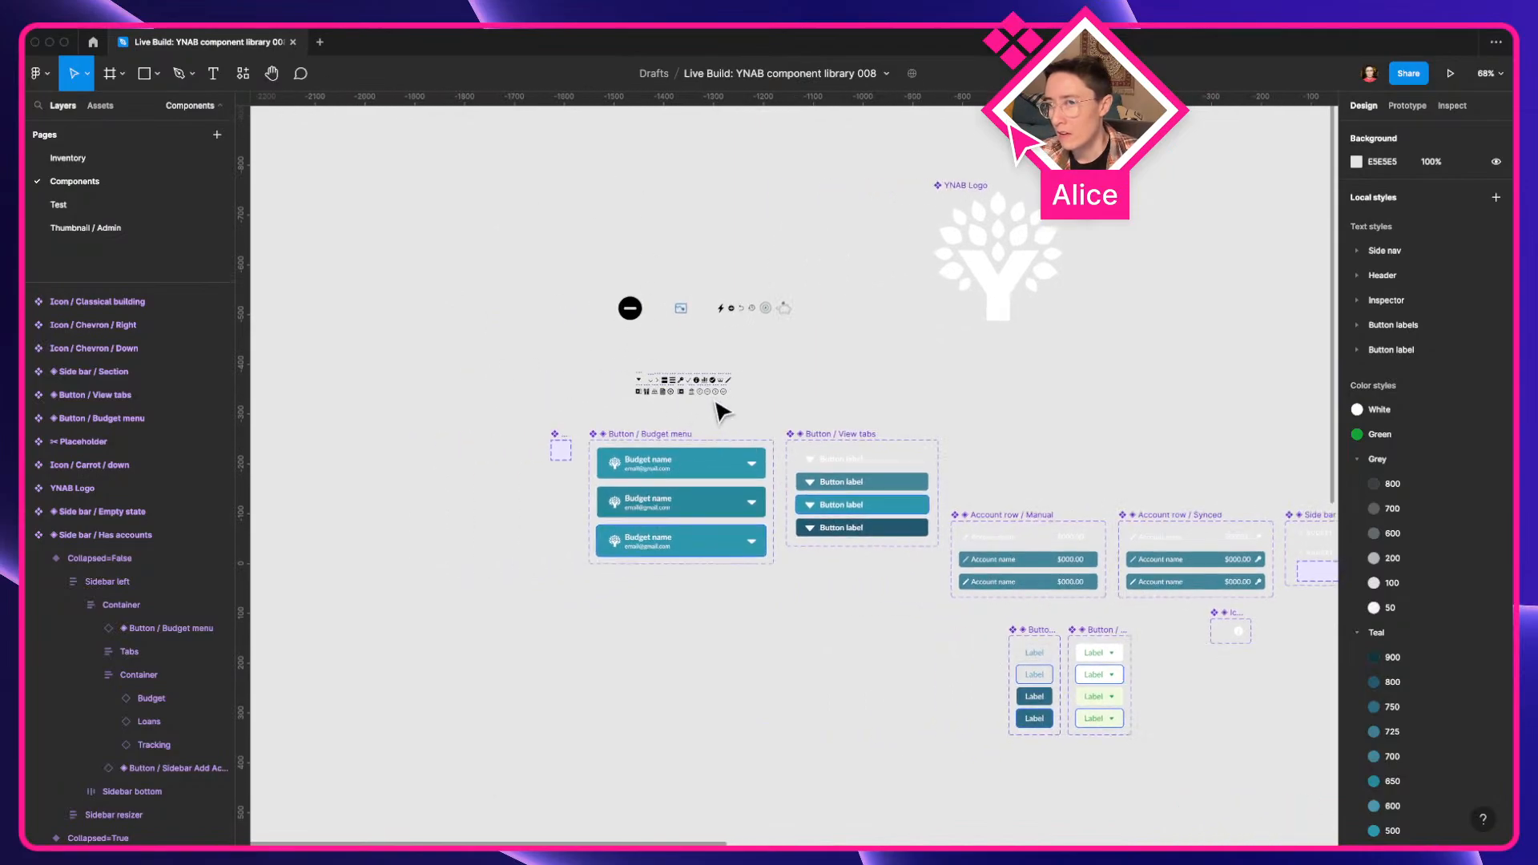
scroll(613, 382, "up", 10)
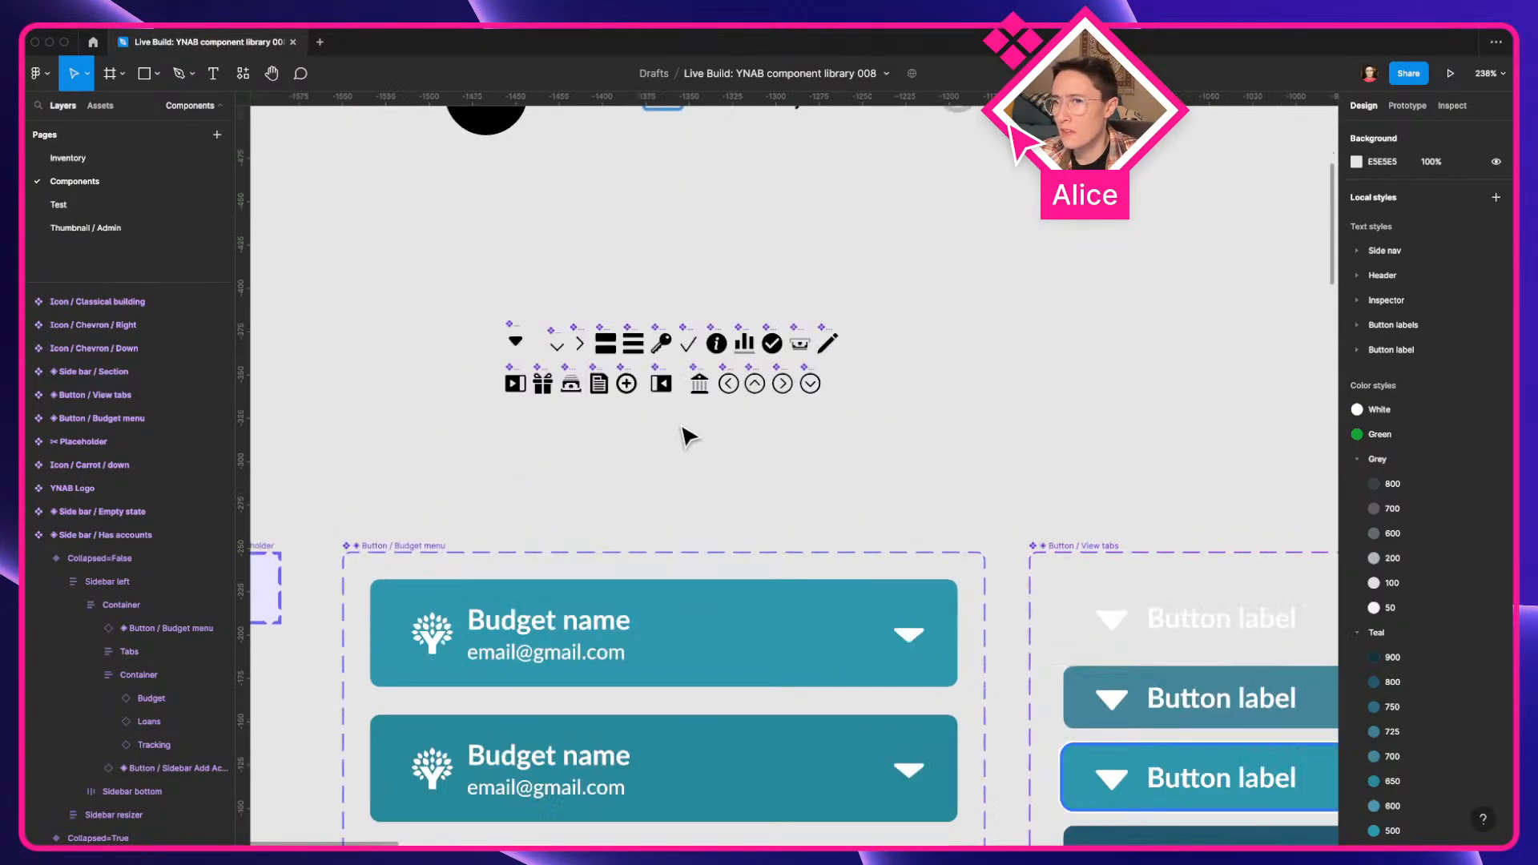
scroll(687, 433, "left", 3)
scroll(687, 433, "up", 2)
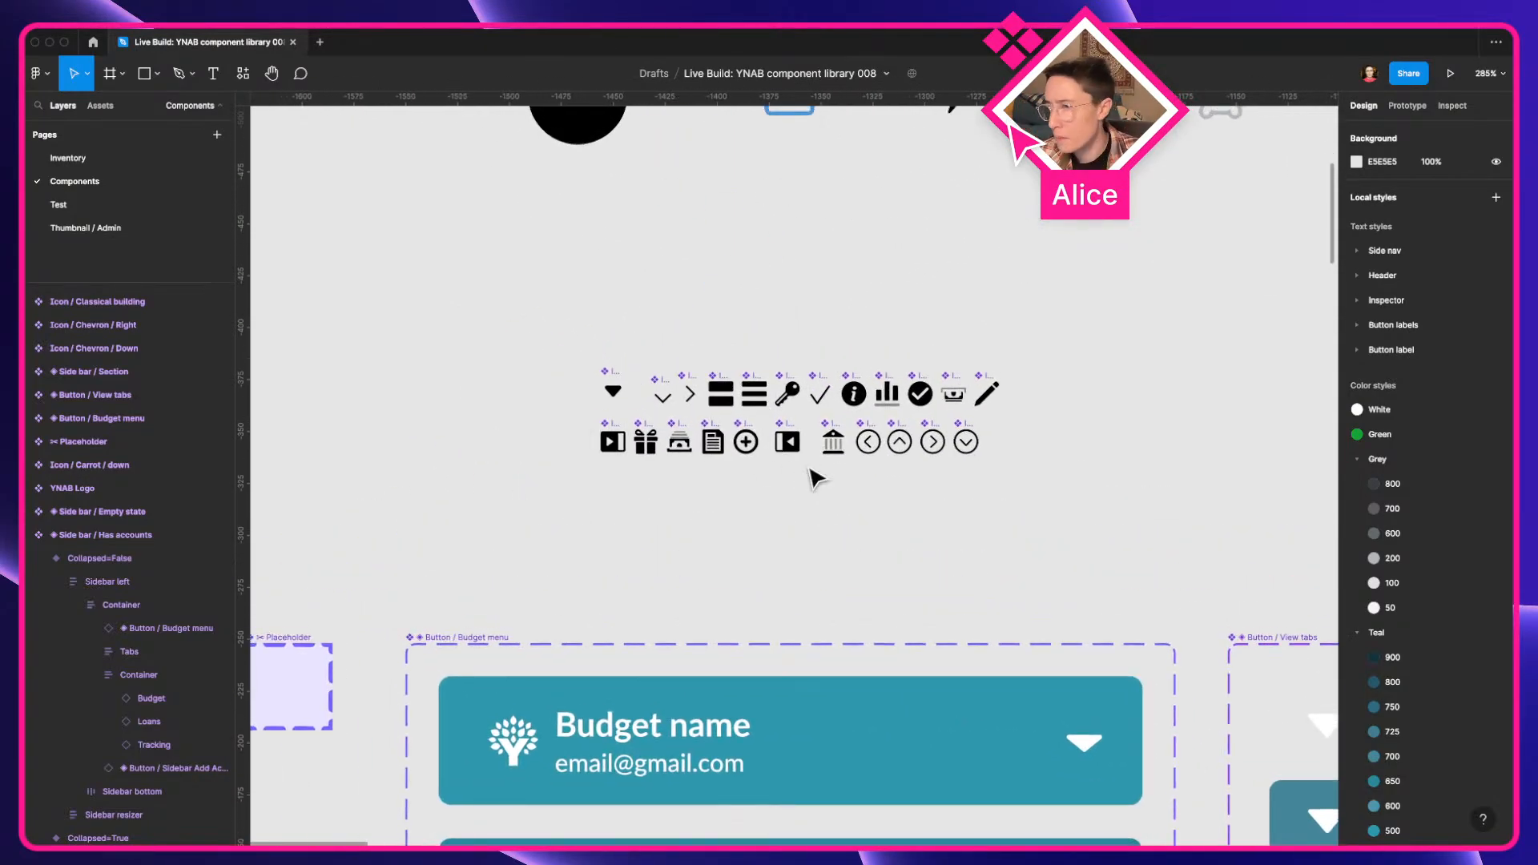
scroll(787, 384, "up", 5)
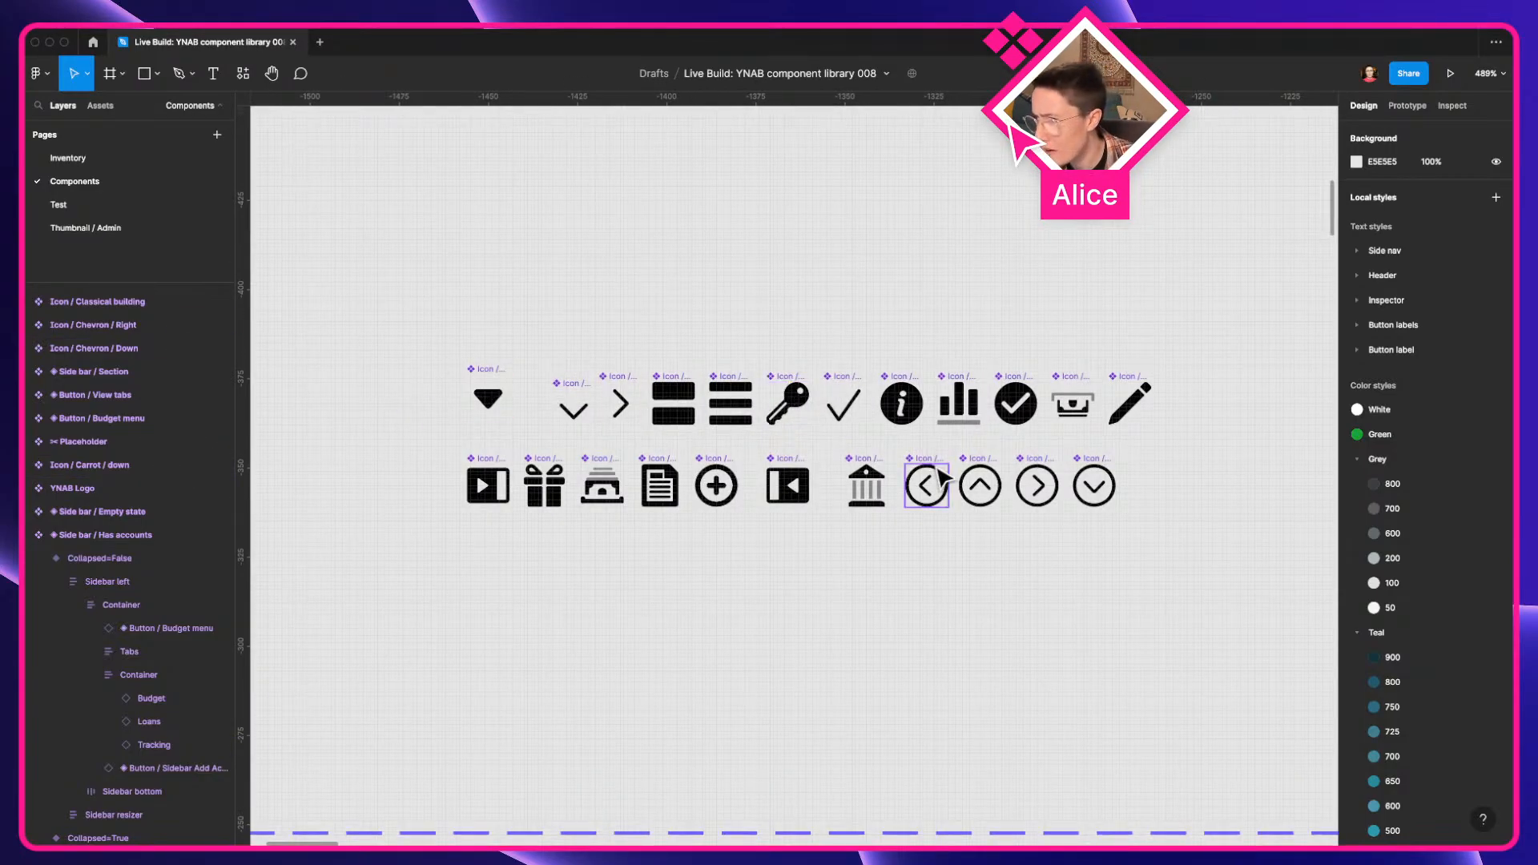
Step: Compare the existing Figma icon components, including the circled plus, with the icons in YNAB's budget table toolbar
key("ctrl+Left")
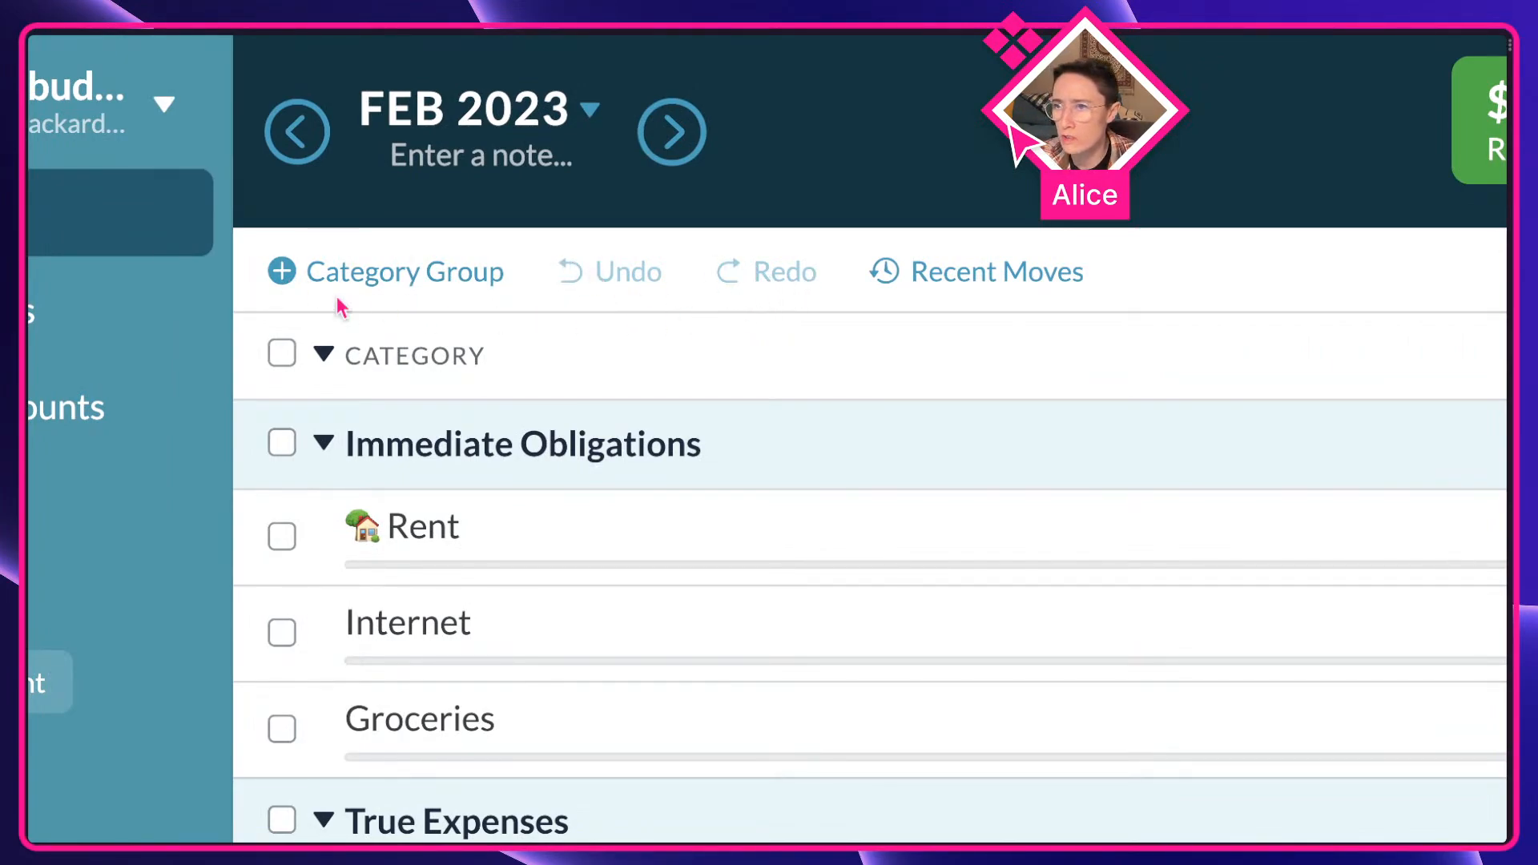
key("ctrl+Right")
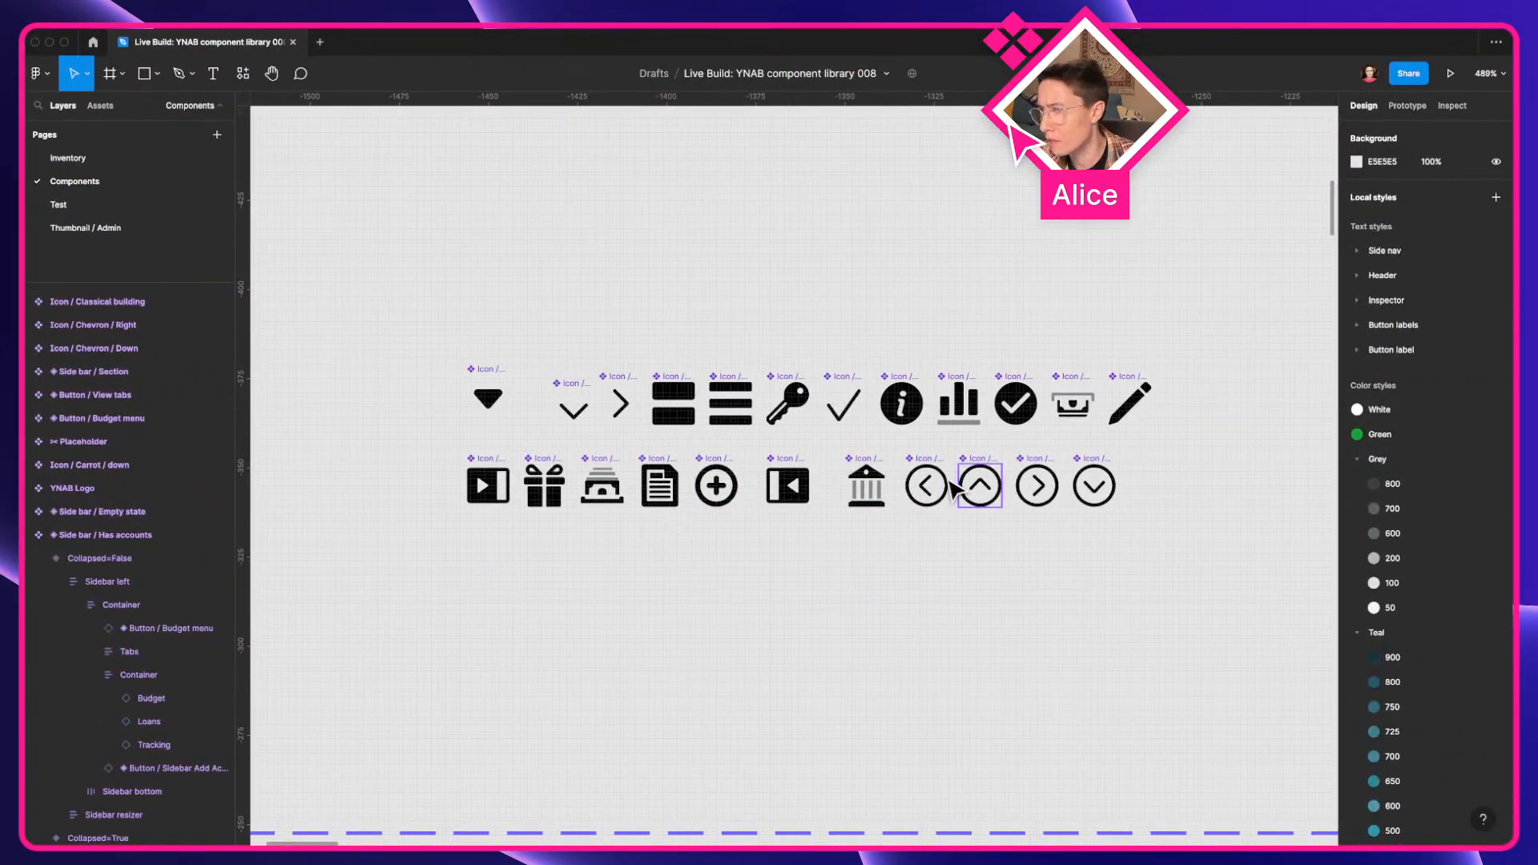
left_click(714, 484)
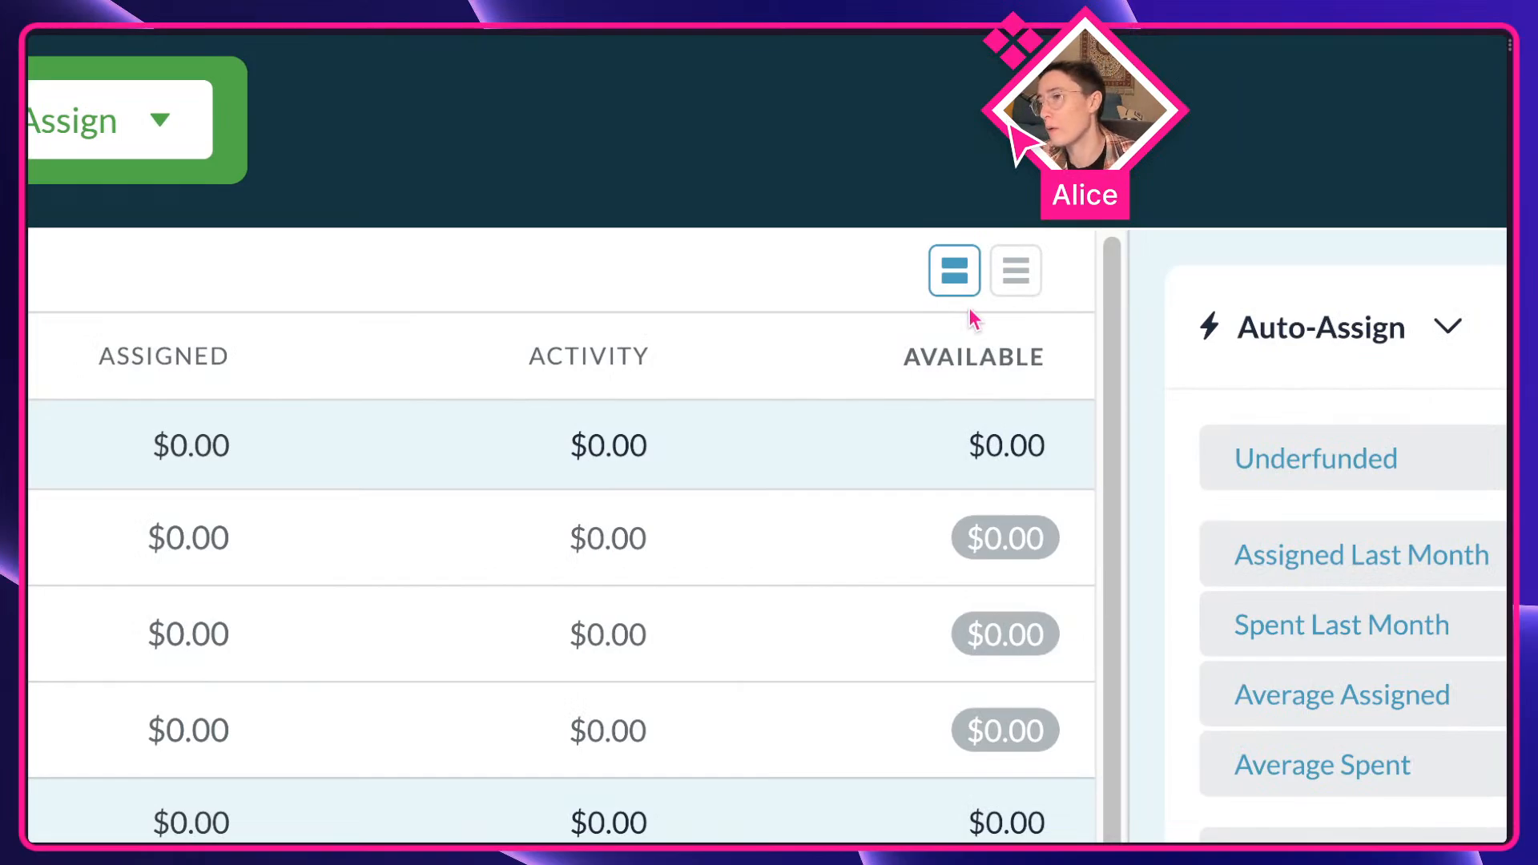
Step: Switch the YNAB budget table to compact rows and back, and select and deselect the Mortgage category
left_click(1025, 287)
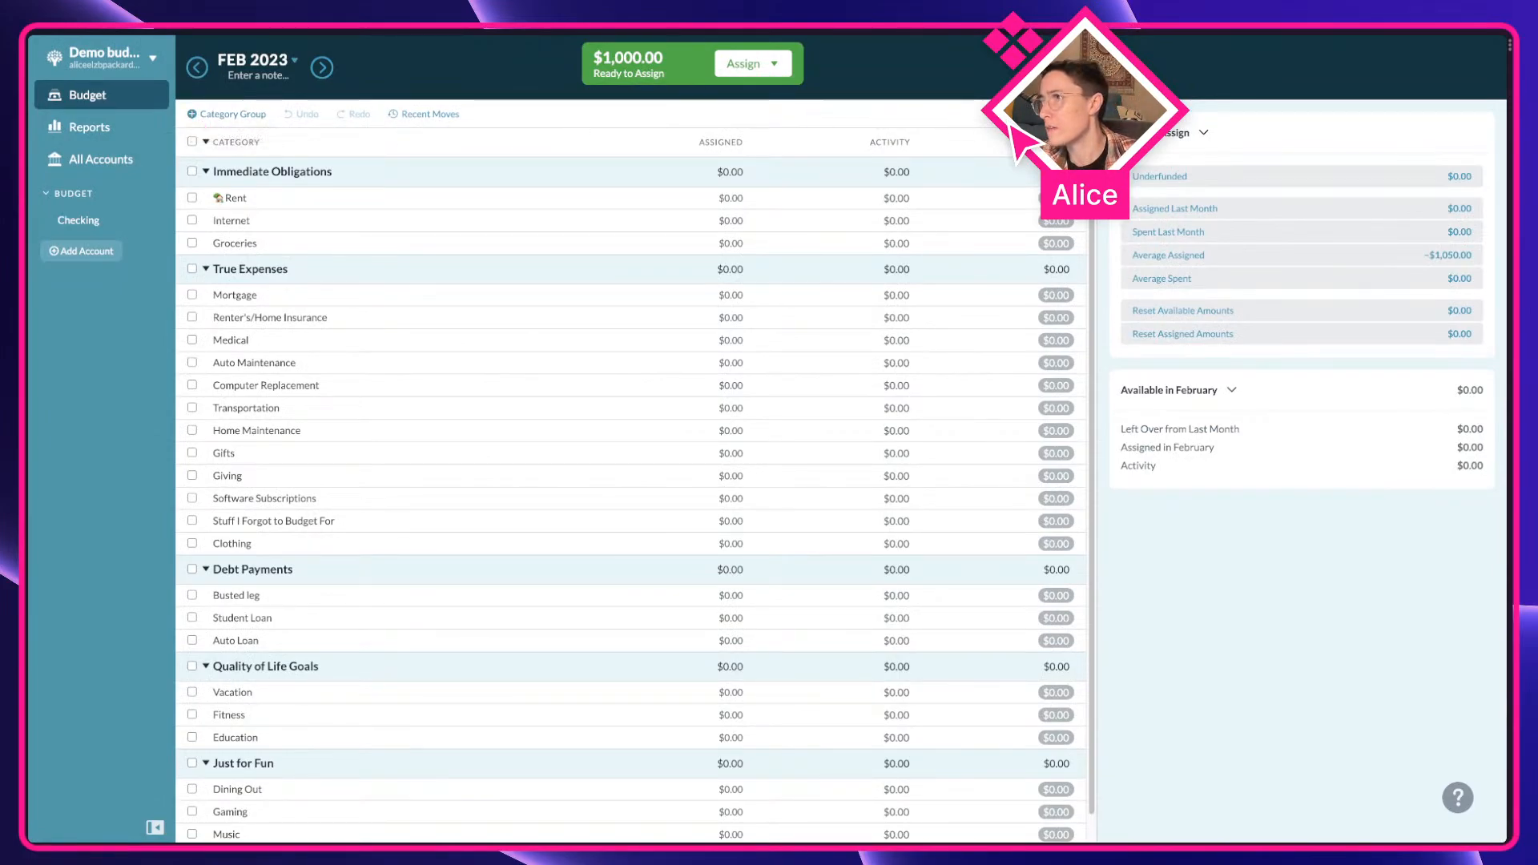
left_click(1069, 114)
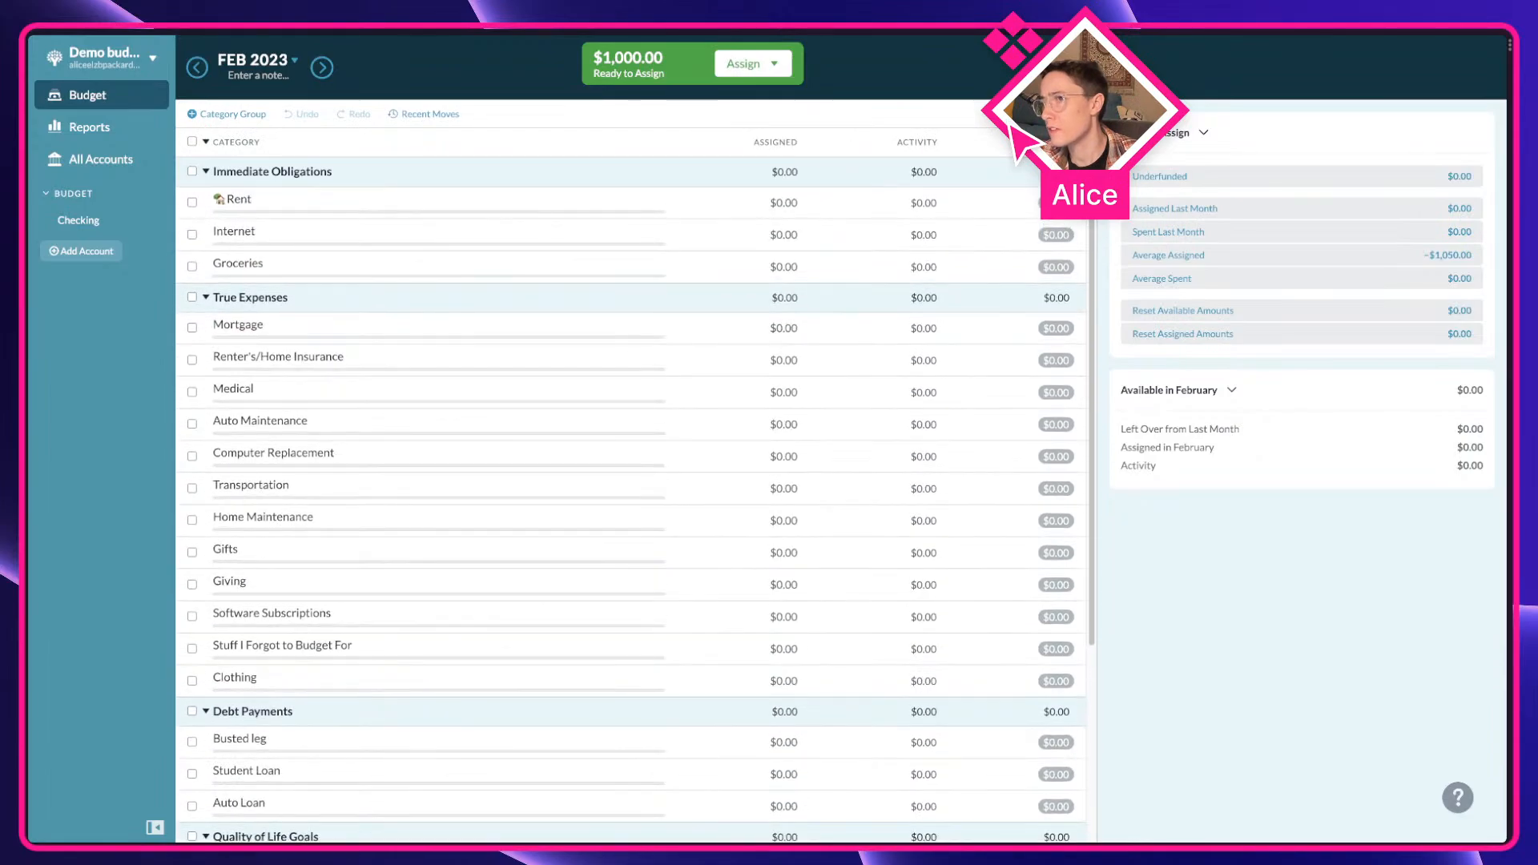
left_click(224, 335)
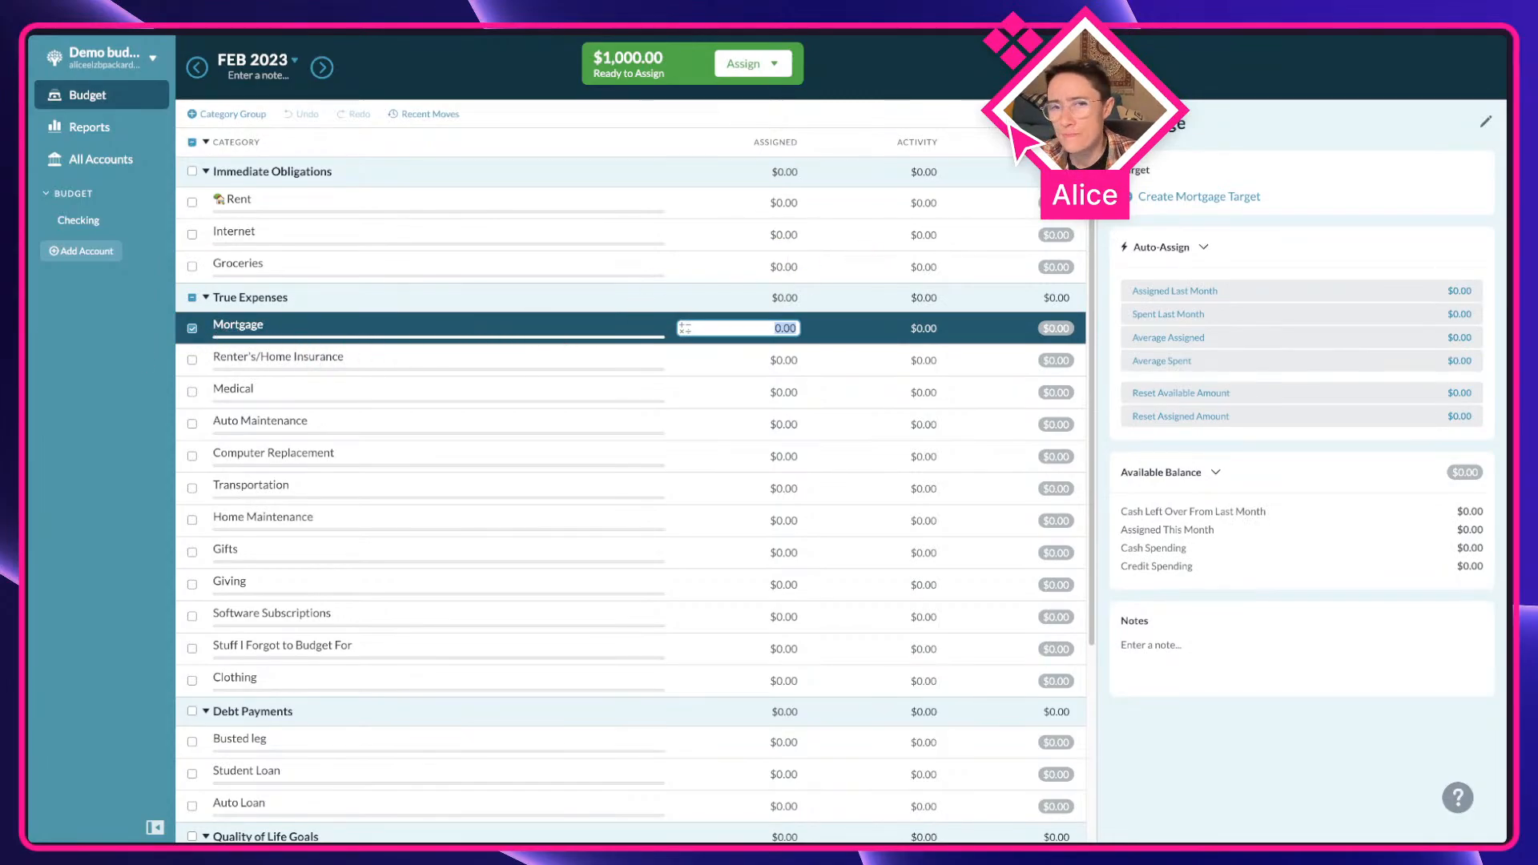
left_click(272, 333)
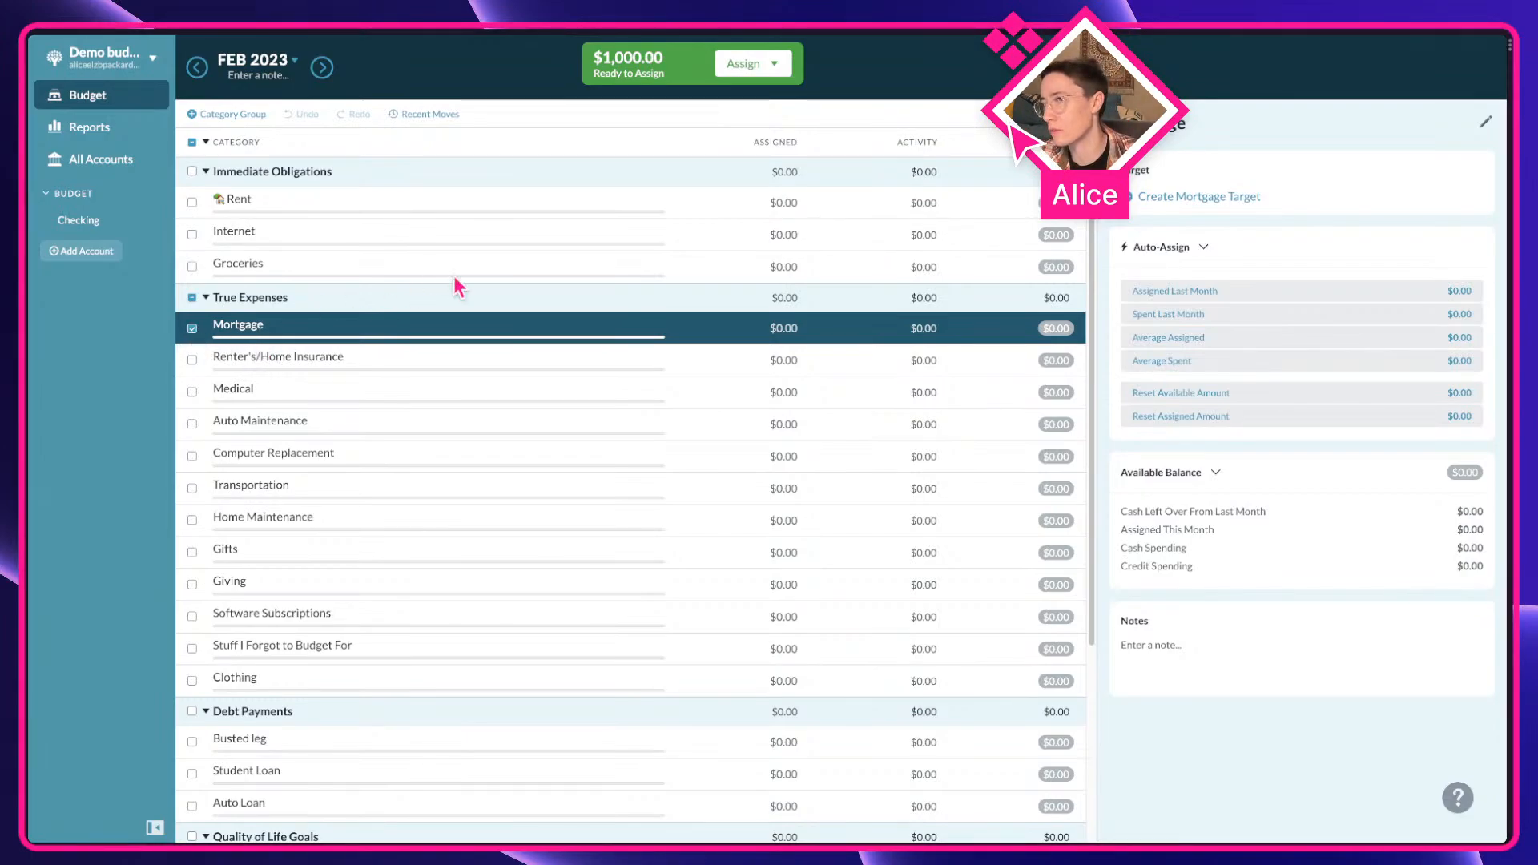
left_click(191, 330)
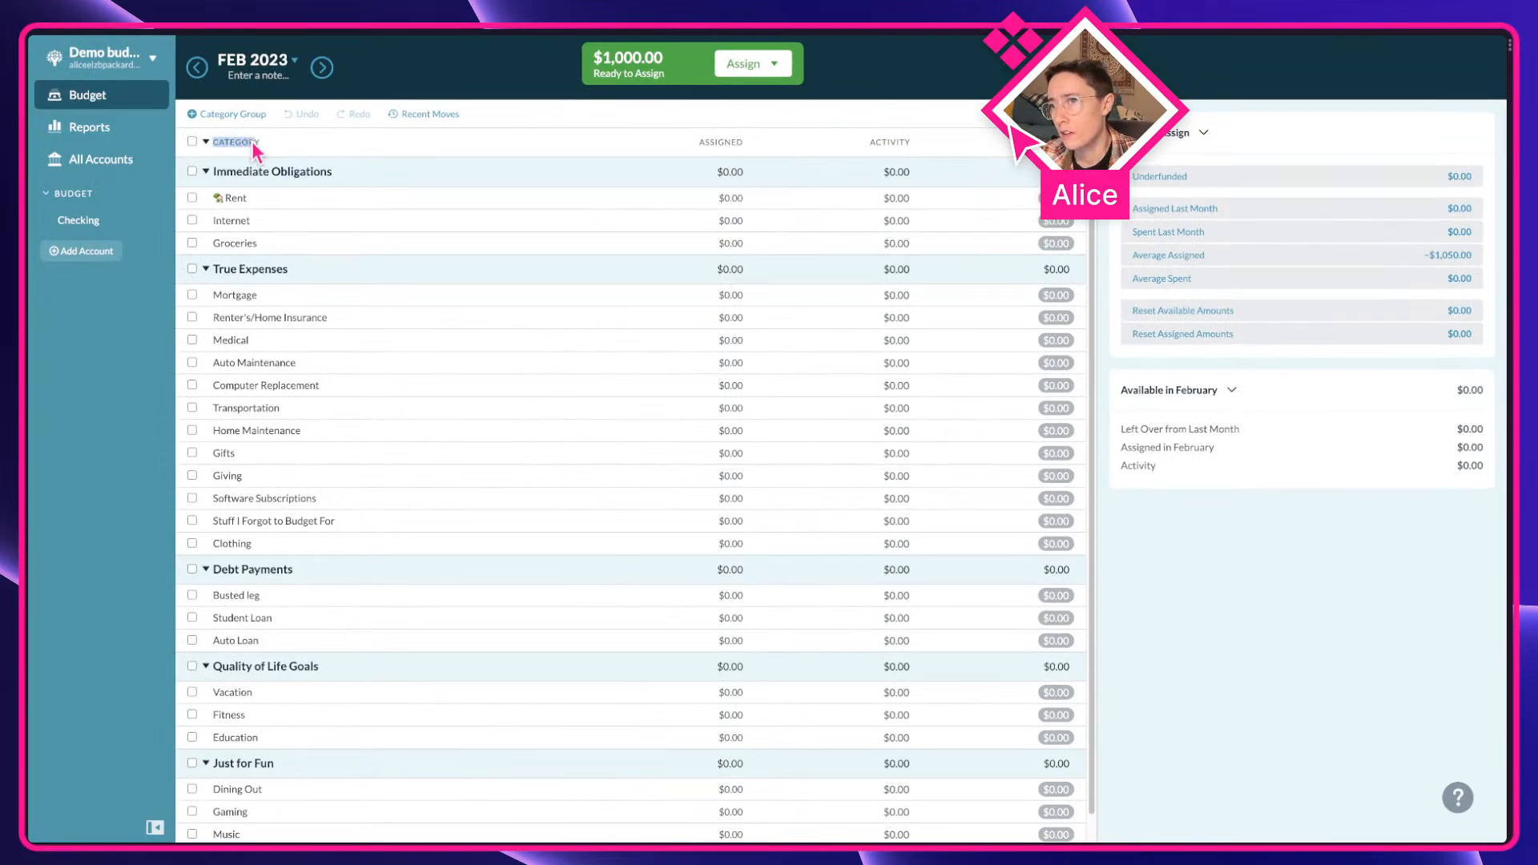
Step: Examine the Assigned and Activity column headings, and collapse all category groups to view the table's collapsed state
double_click(722, 144)
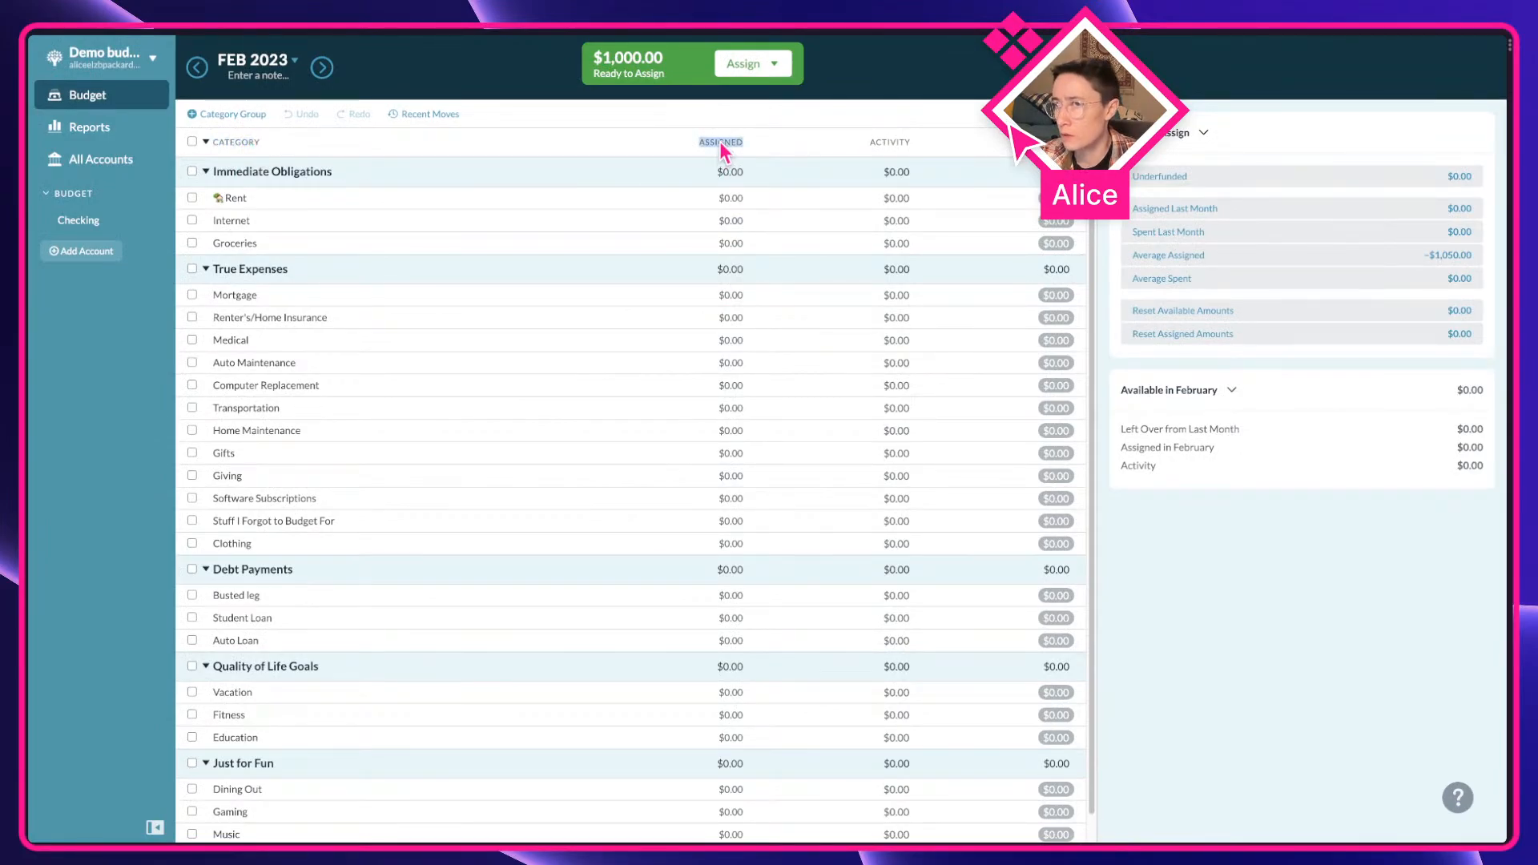
double_click(886, 144)
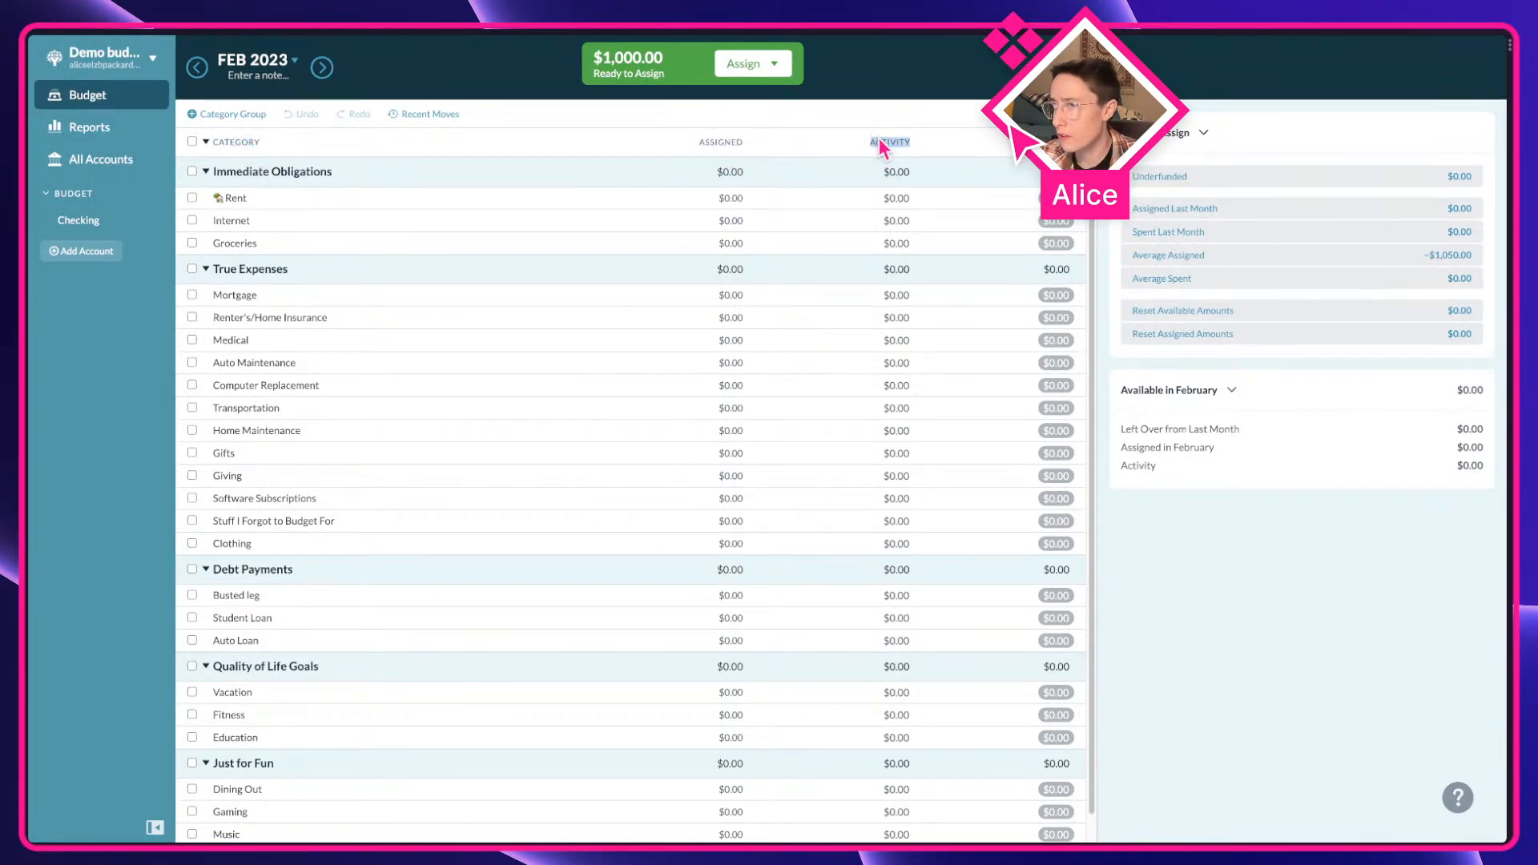
left_click(208, 143)
left_click(206, 143)
left_click(206, 143)
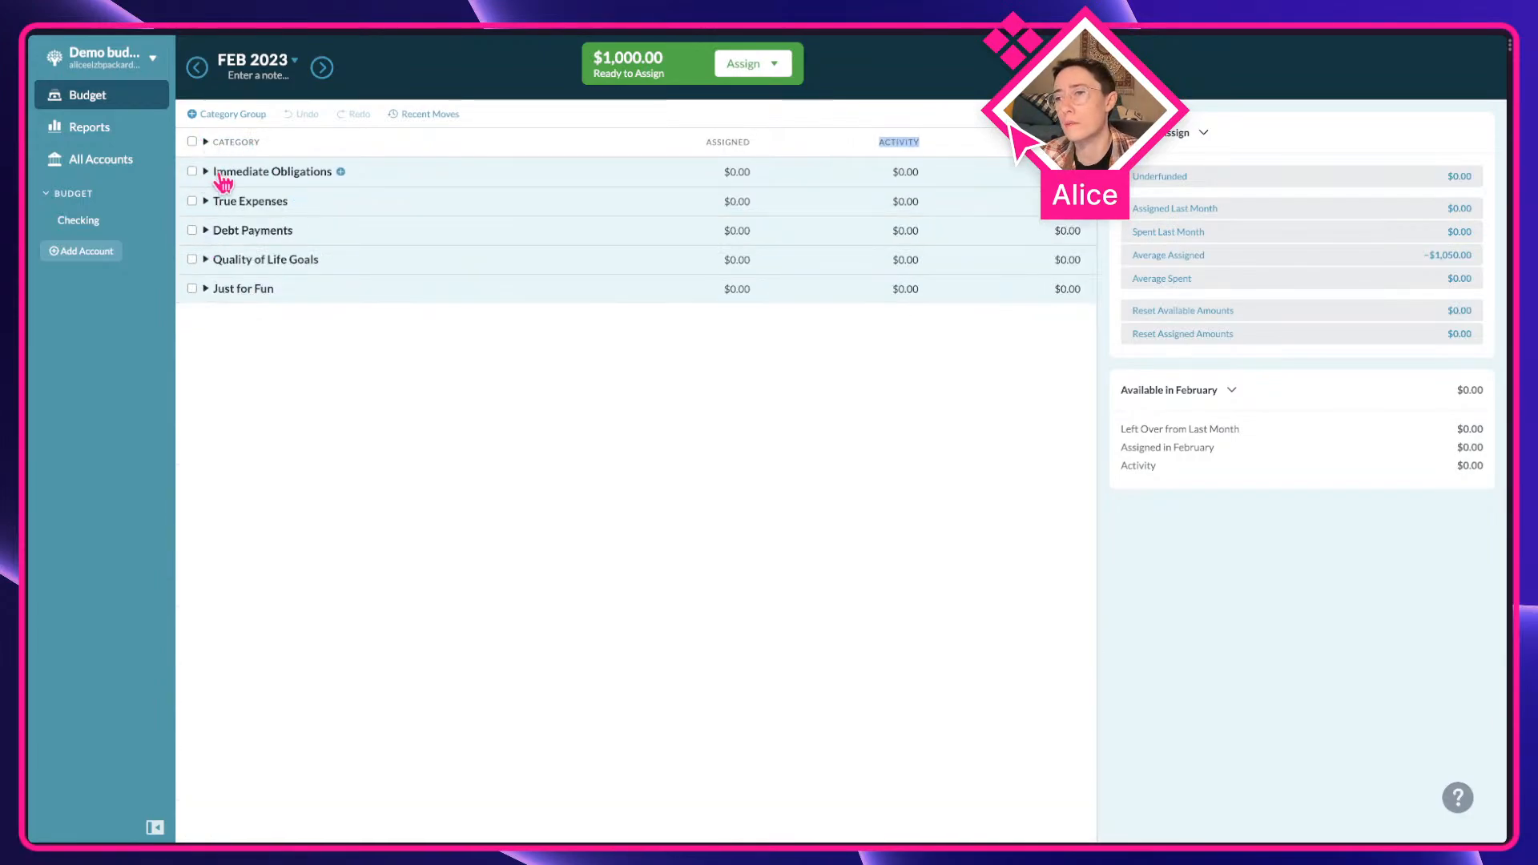
left_click(245, 176)
left_click(494, 225)
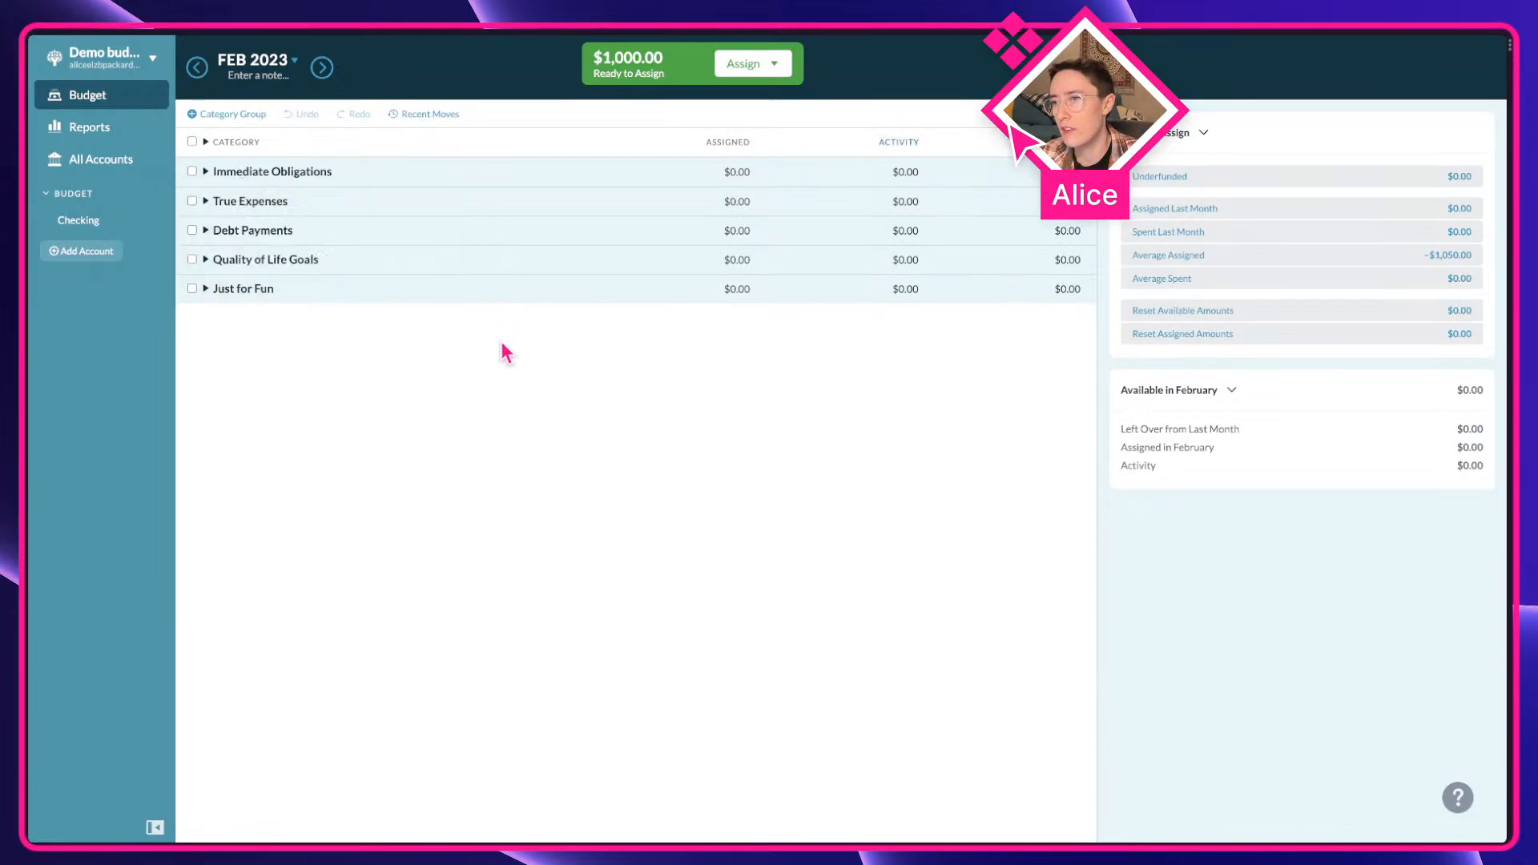
Step: Select all categories, expand the groups, exclude Internet and Groceries to view the partial checkbox state, and clear the selection
left_click(192, 142)
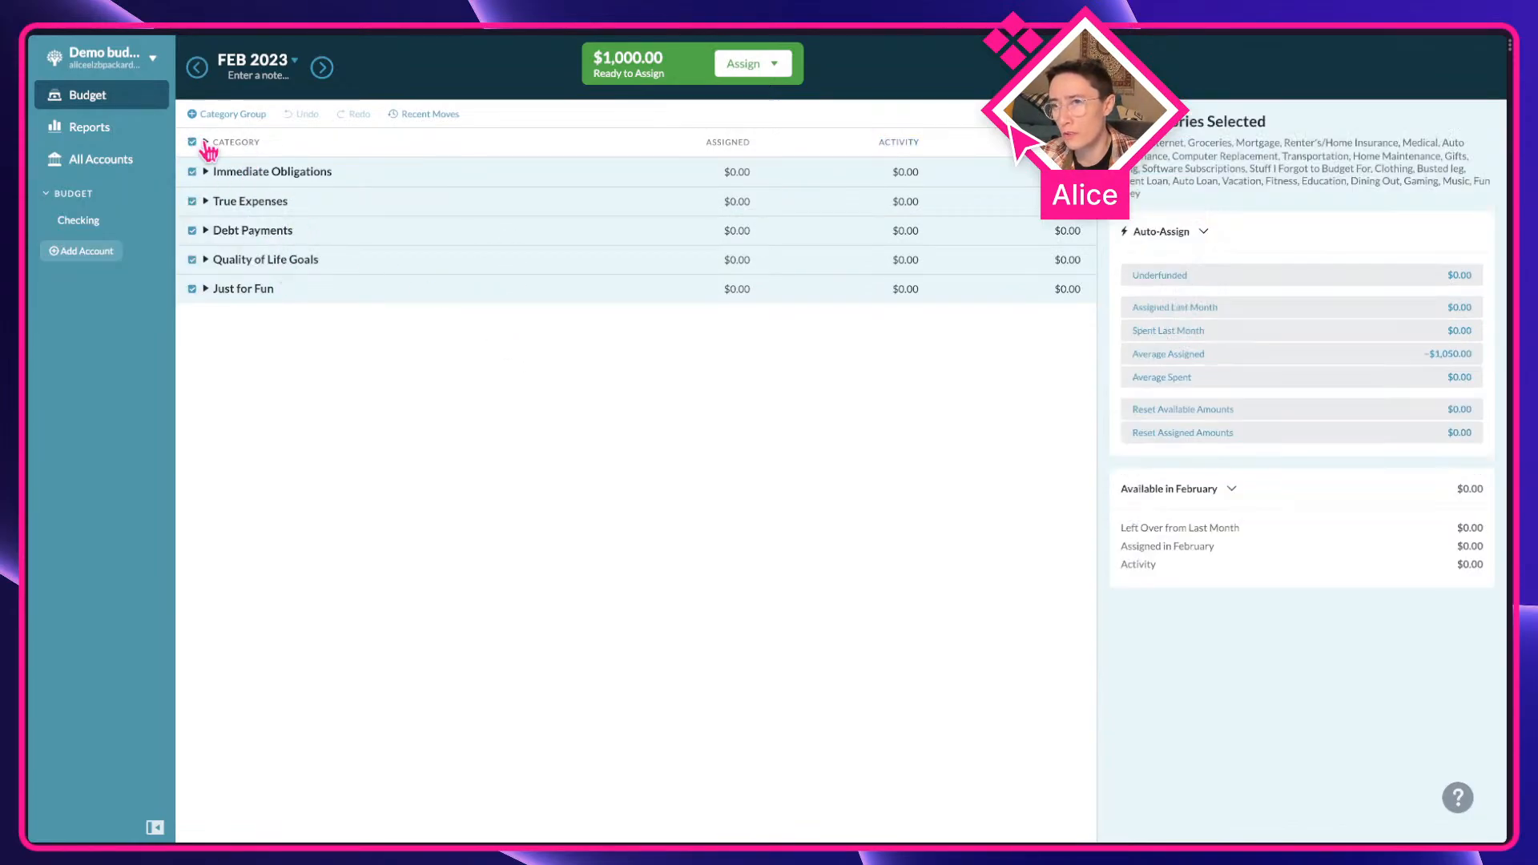
left_click(206, 143)
left_click(192, 222)
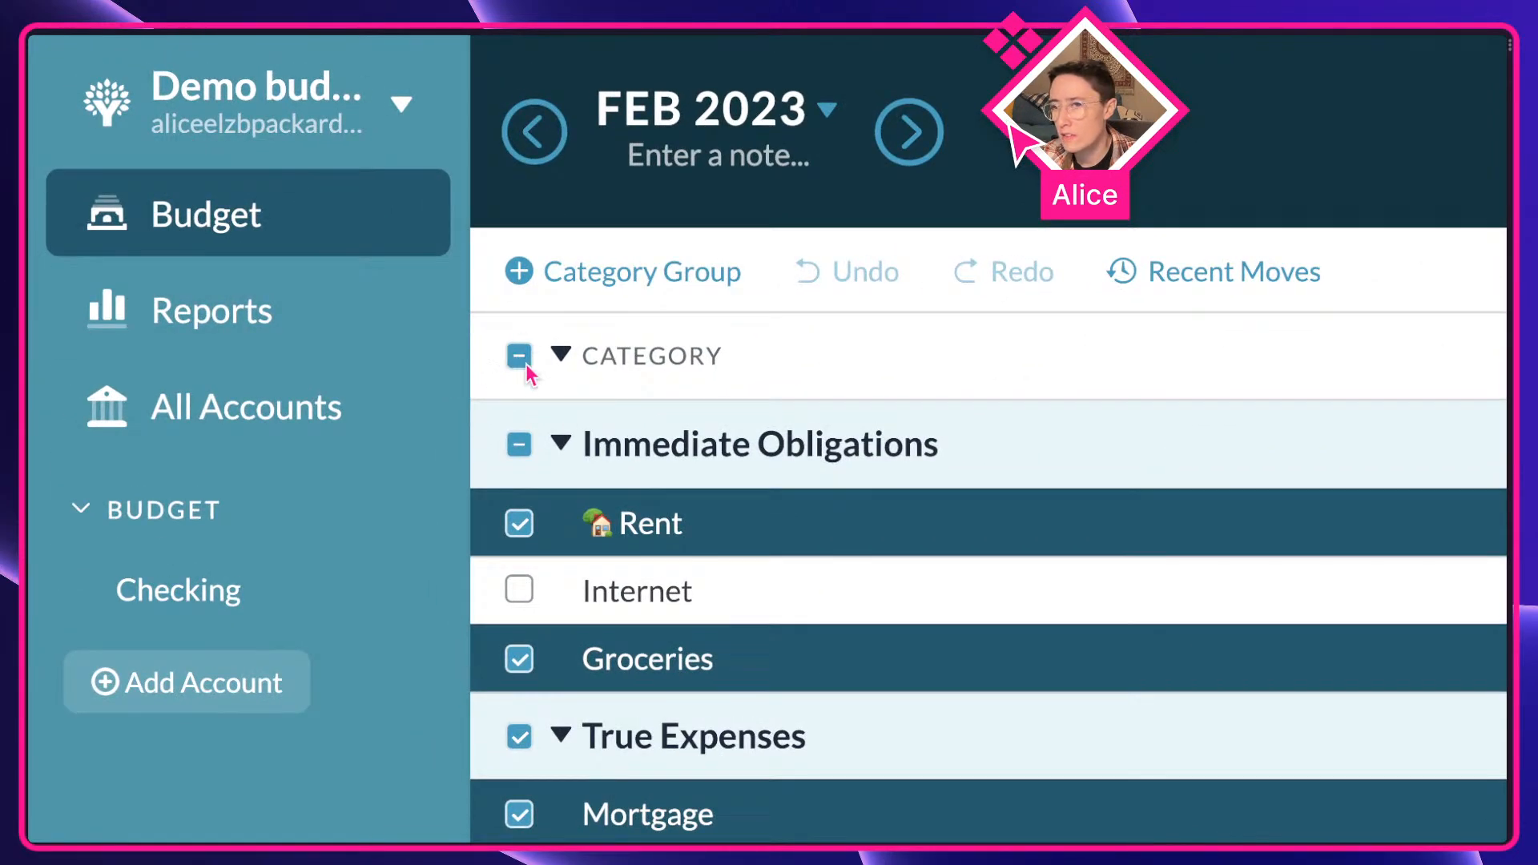
left_click(521, 661)
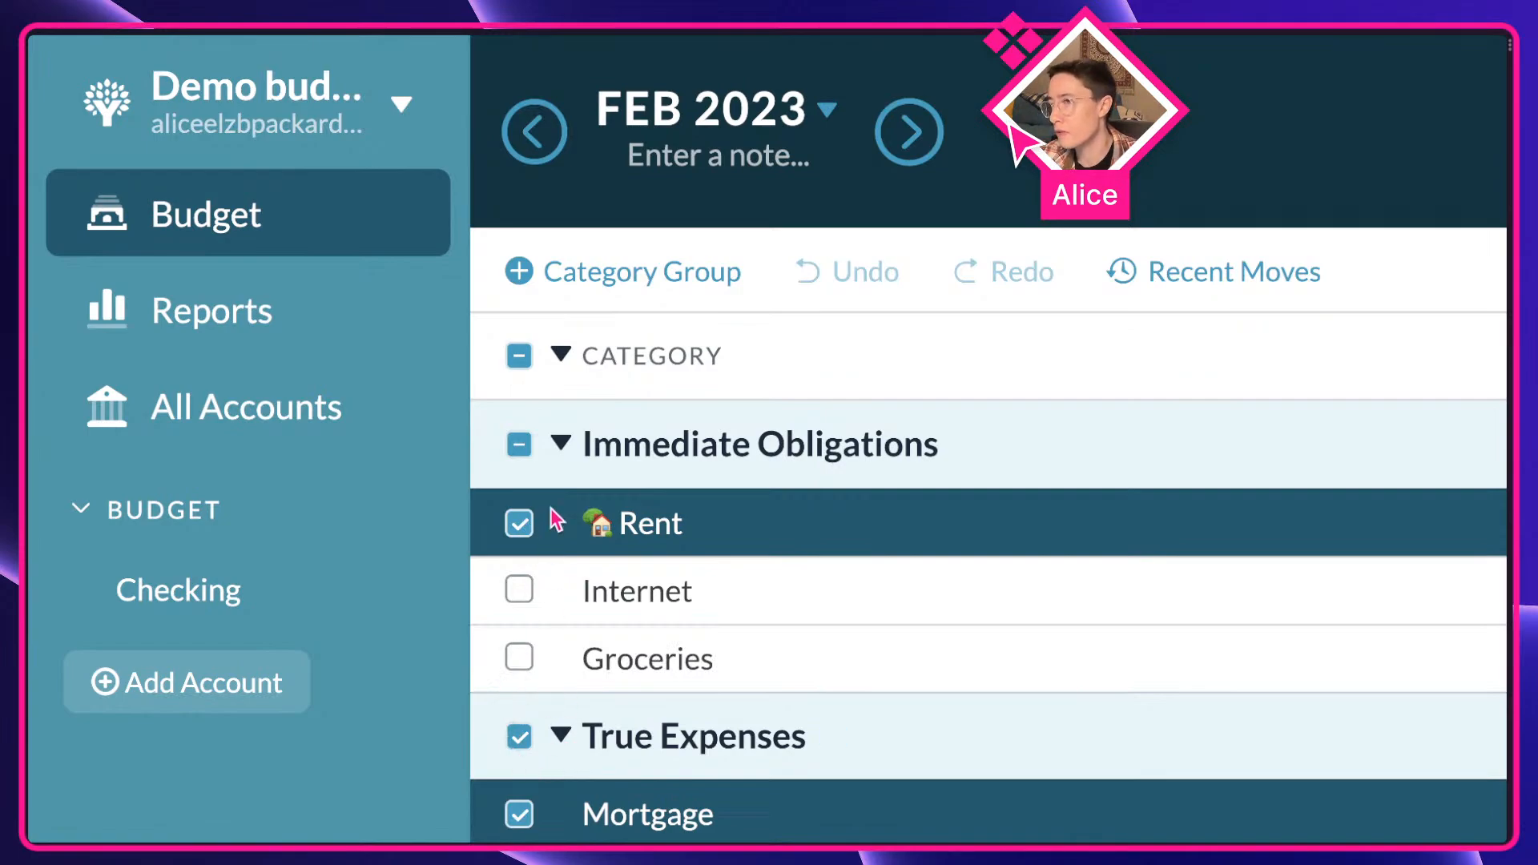
left_click(528, 358)
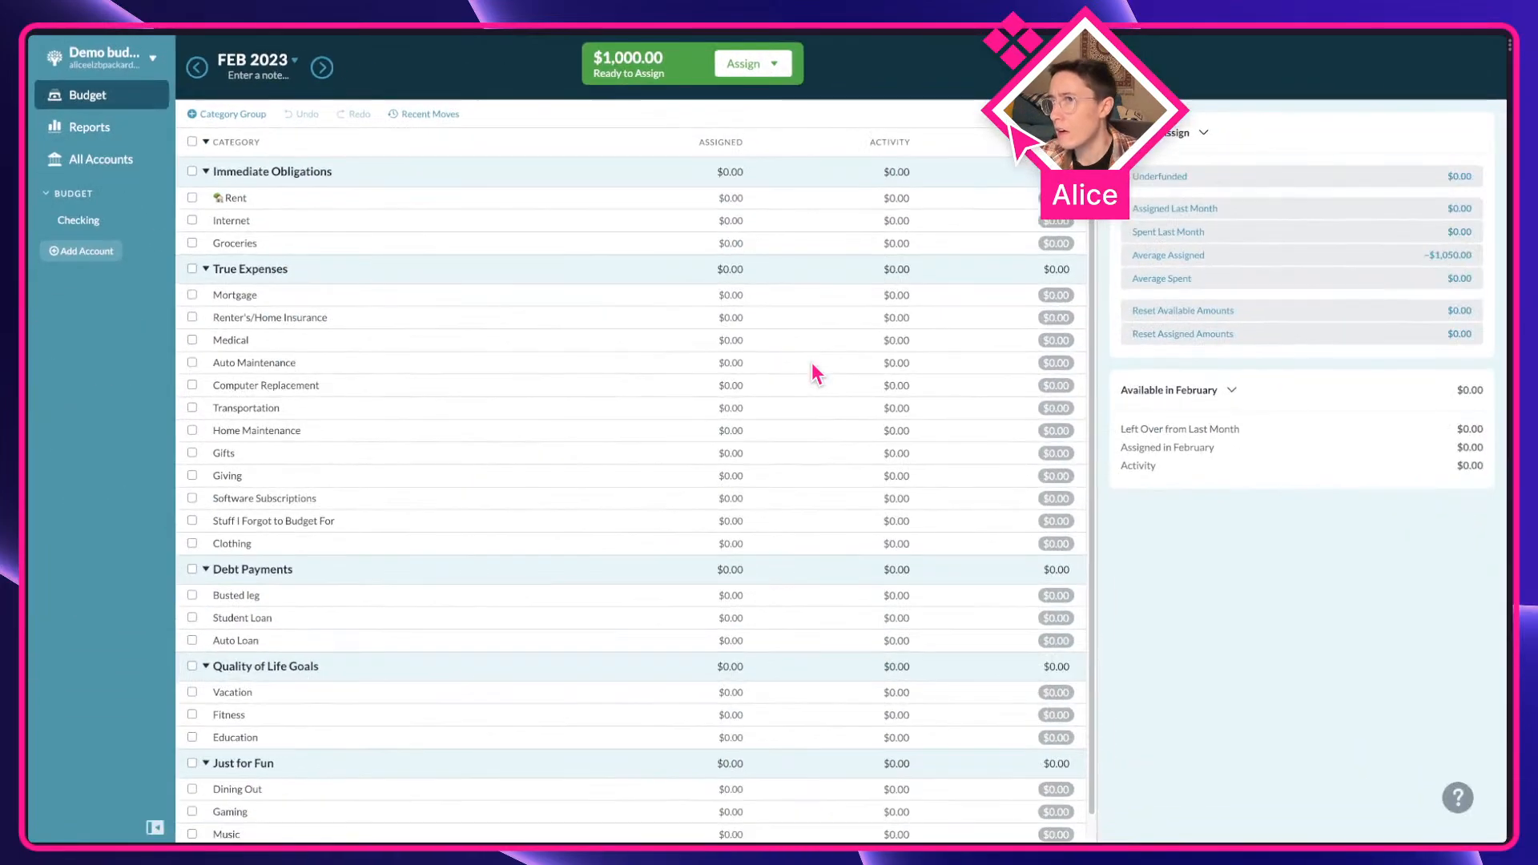
Step: Inspect the budget table's toolbar element in the browser's developer tools
right_click(272, 121)
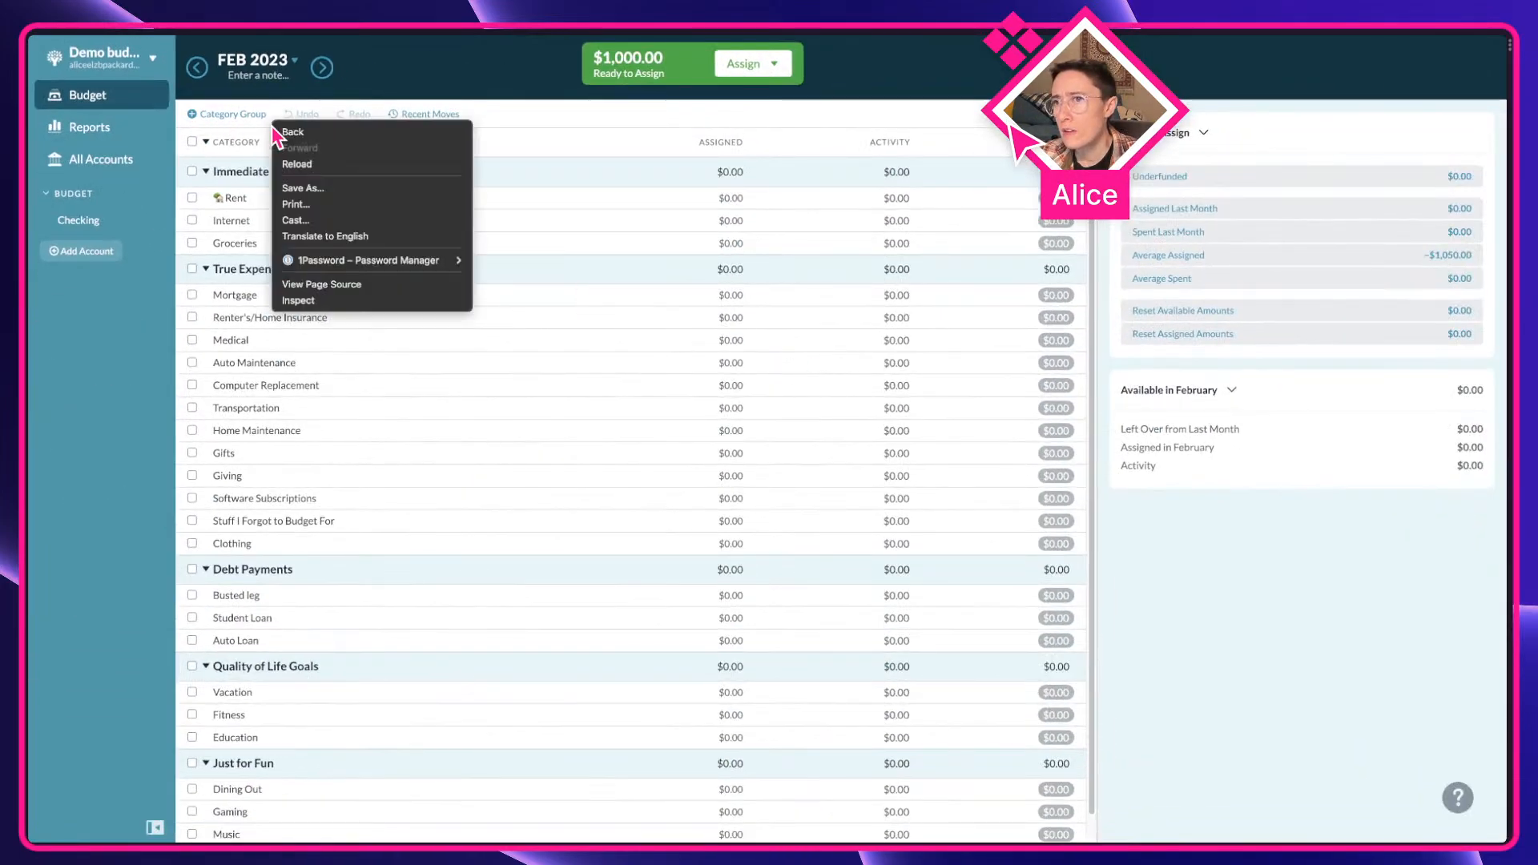
left_click(305, 300)
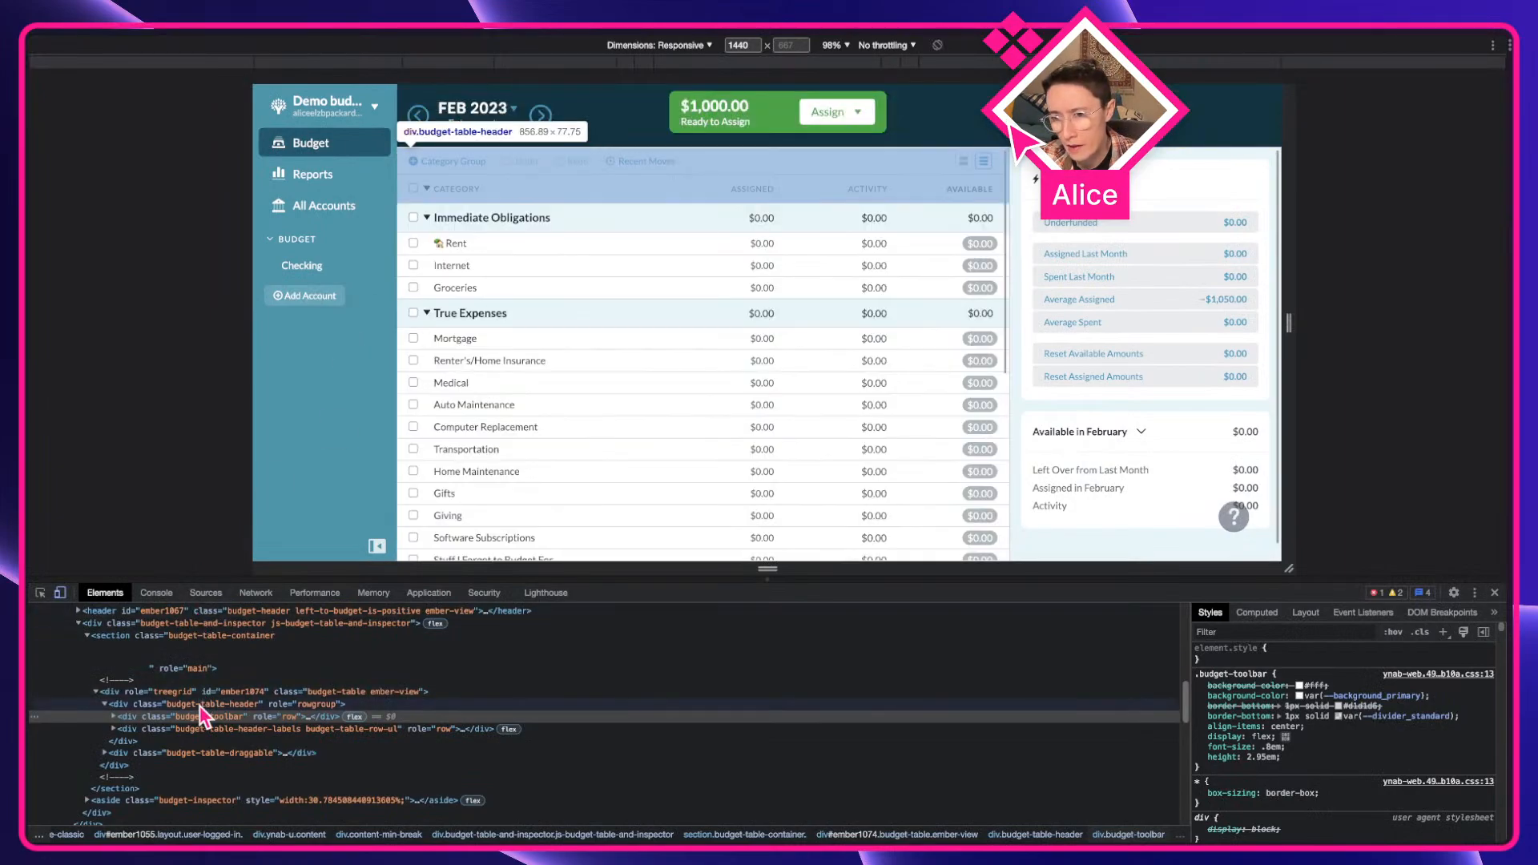
Step: Inspect the budget table header and its toolbar in the developer tools, expanding the toolbar cells down to the Add Category Group button
left_click(183, 706)
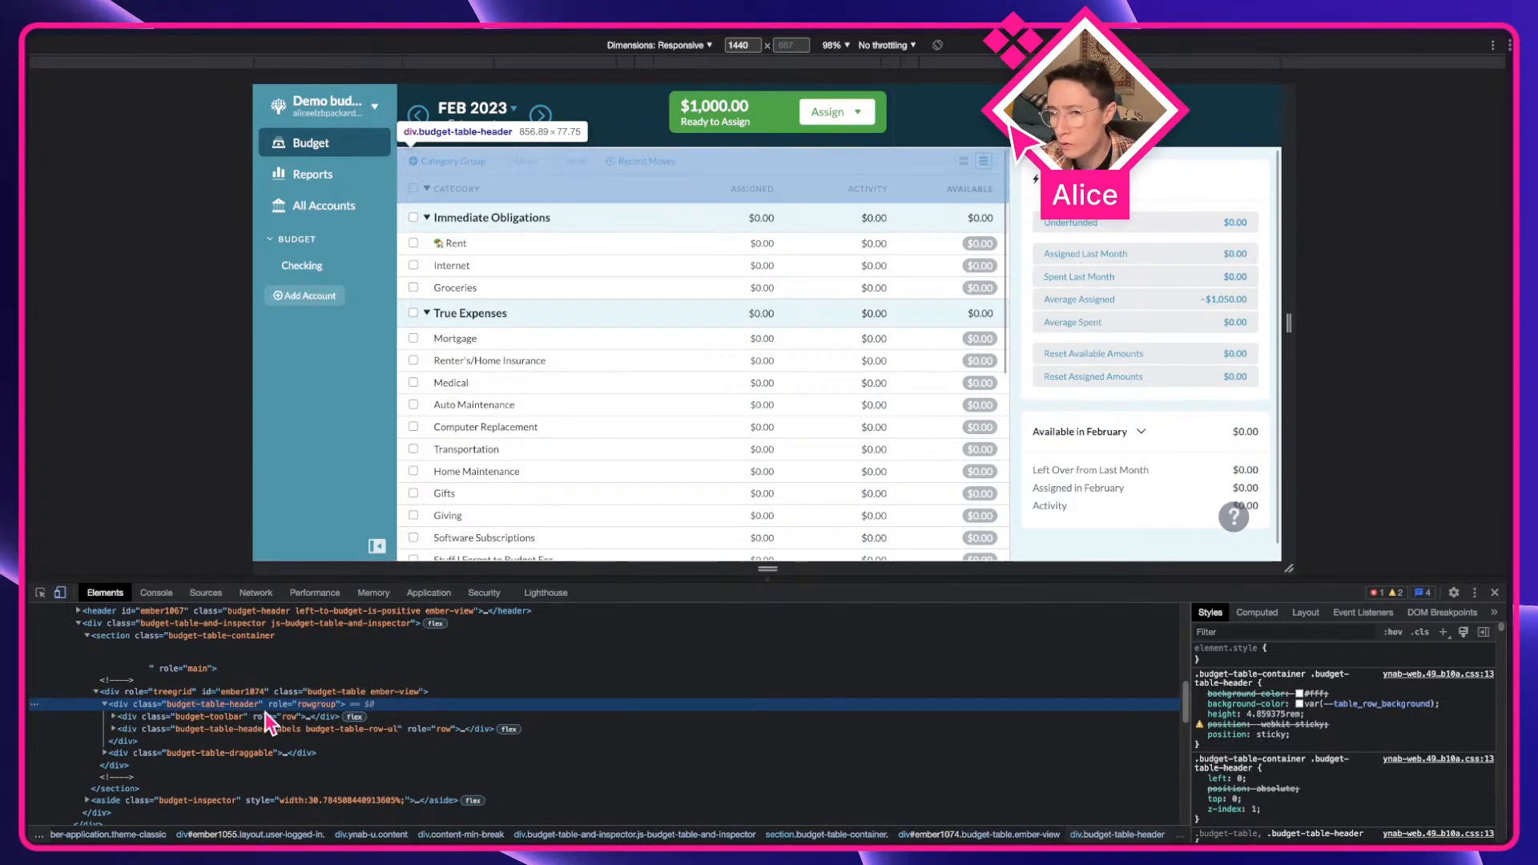
left_click(167, 720)
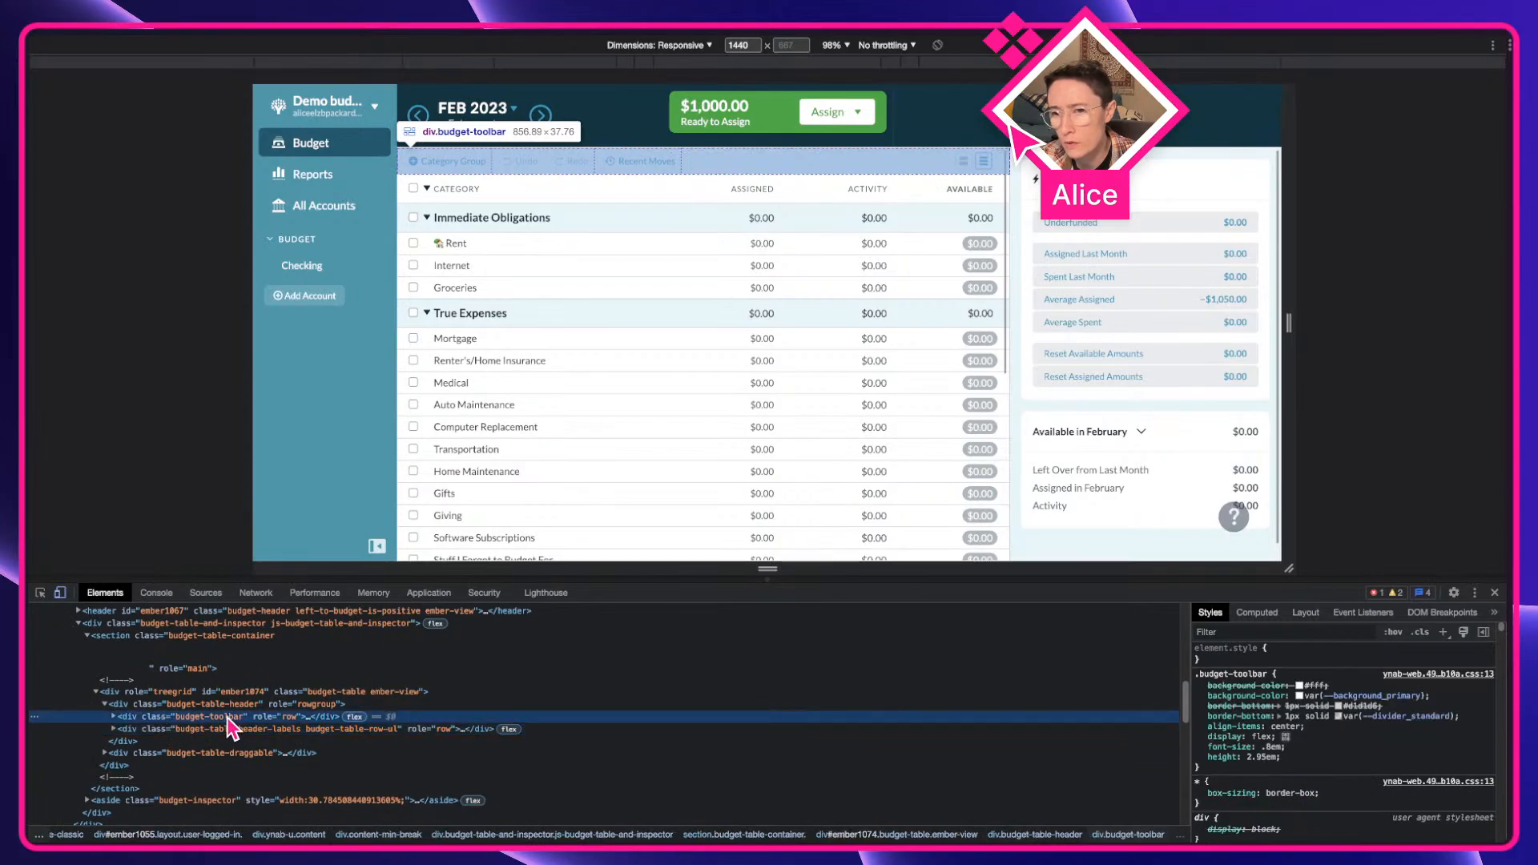
left_click(115, 717)
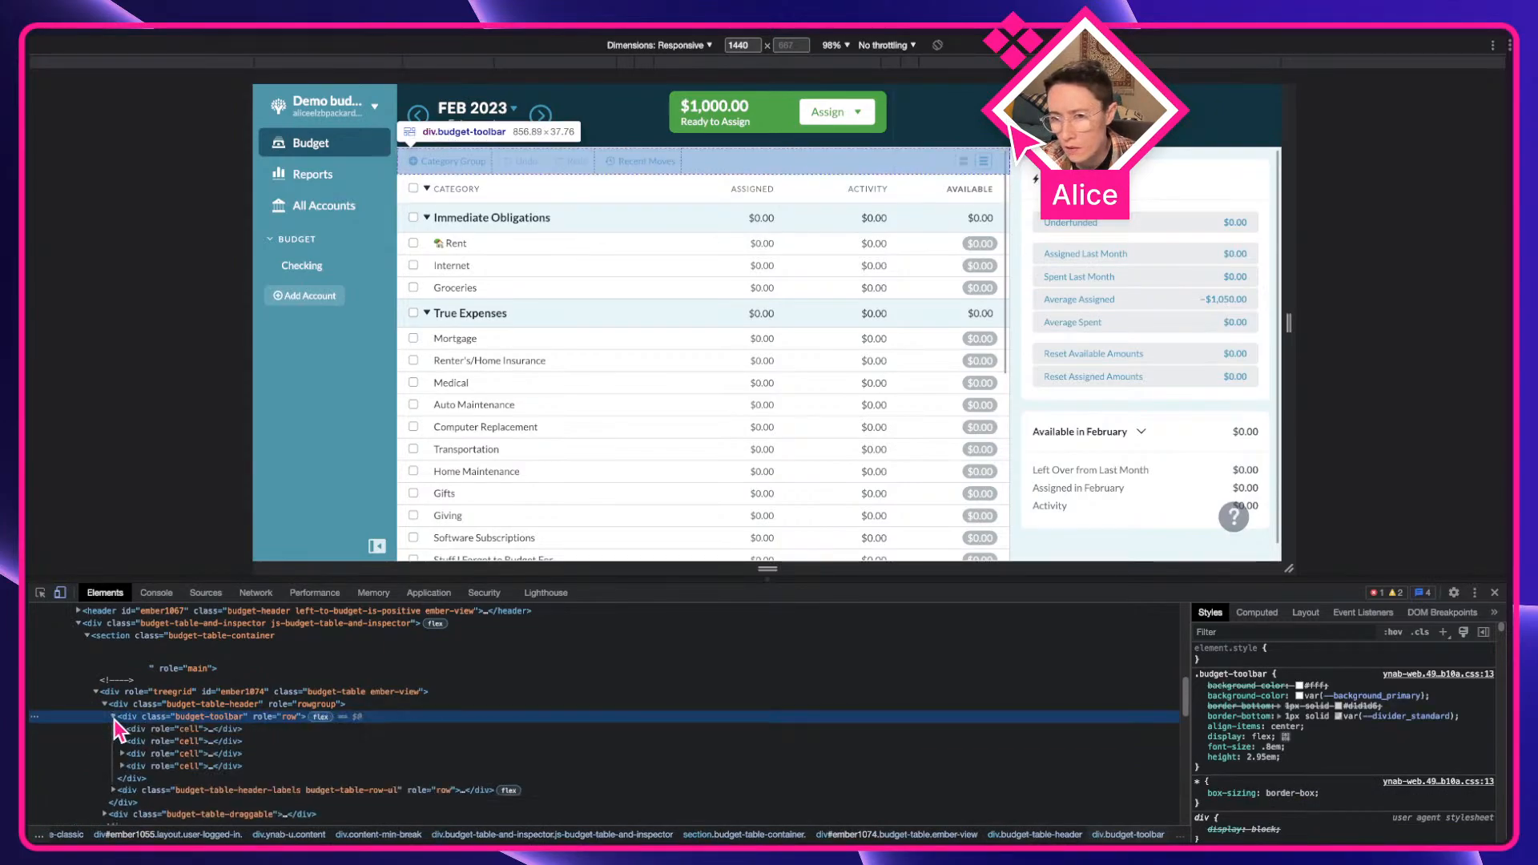
left_click(190, 767)
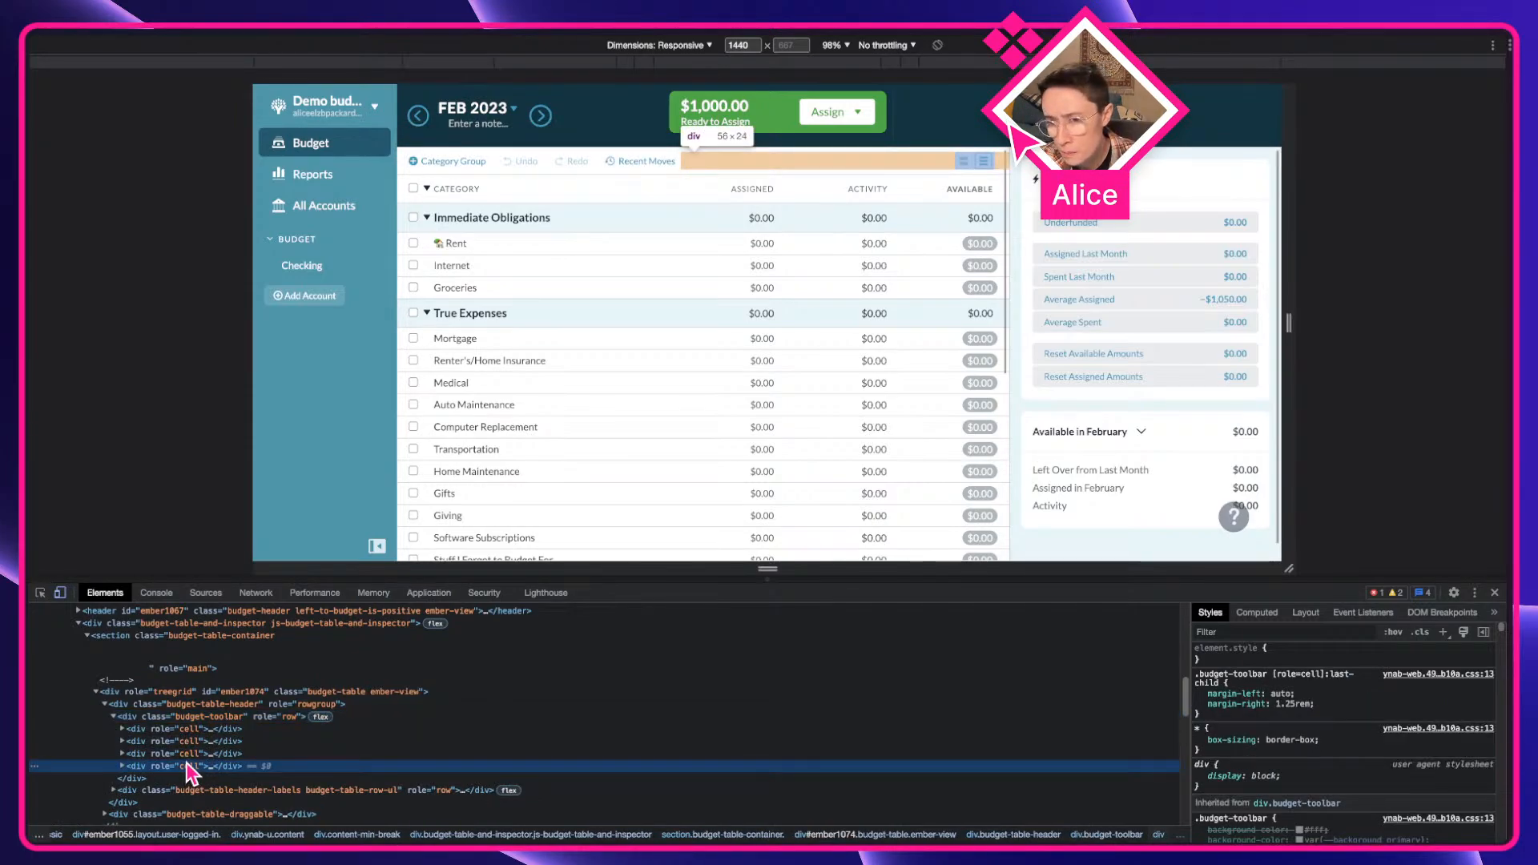
left_click(121, 729)
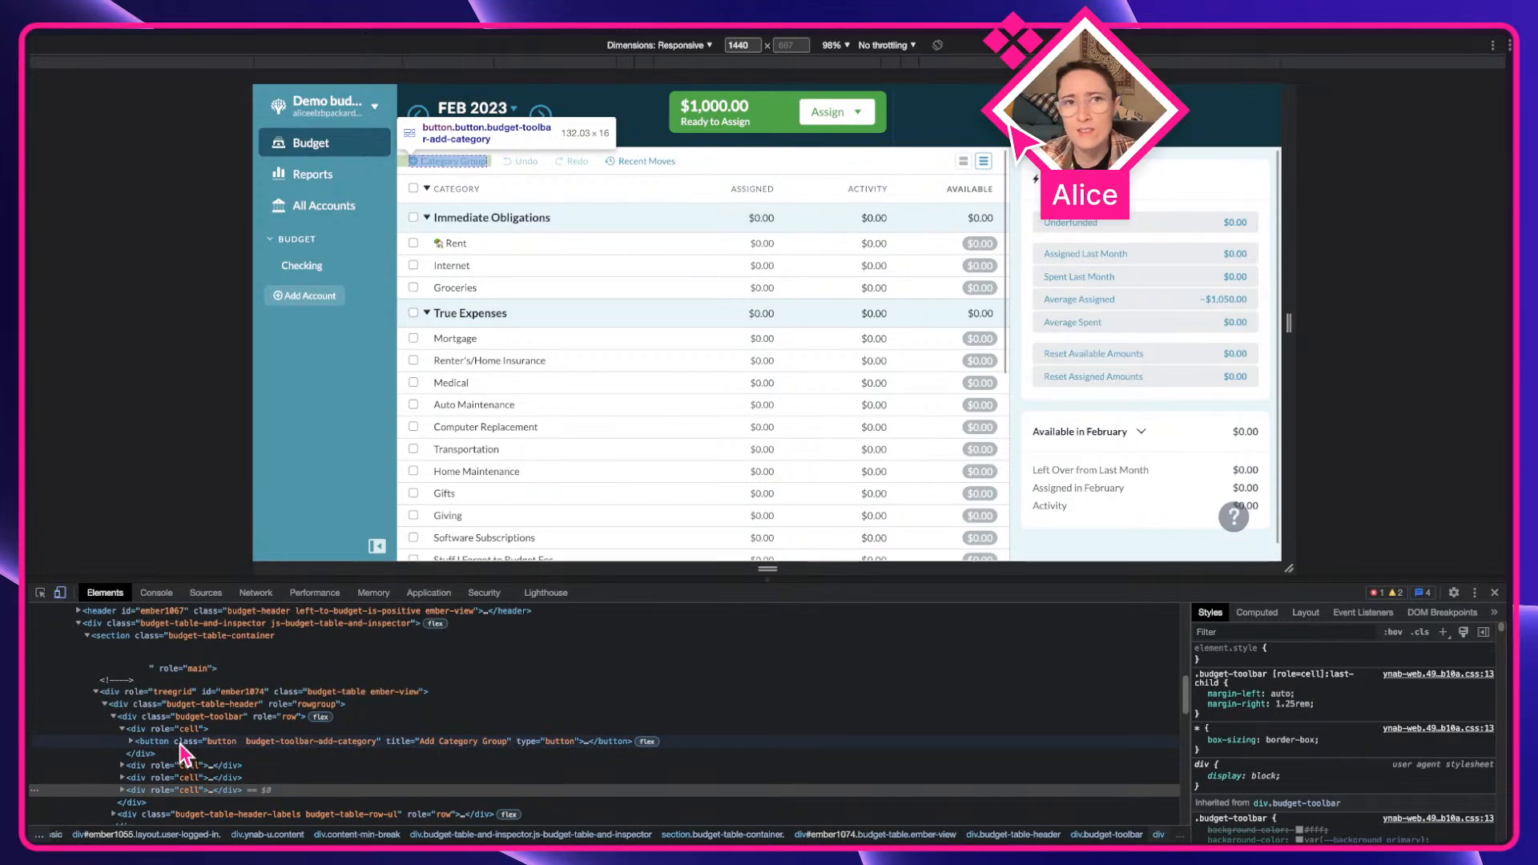
left_click(339, 745)
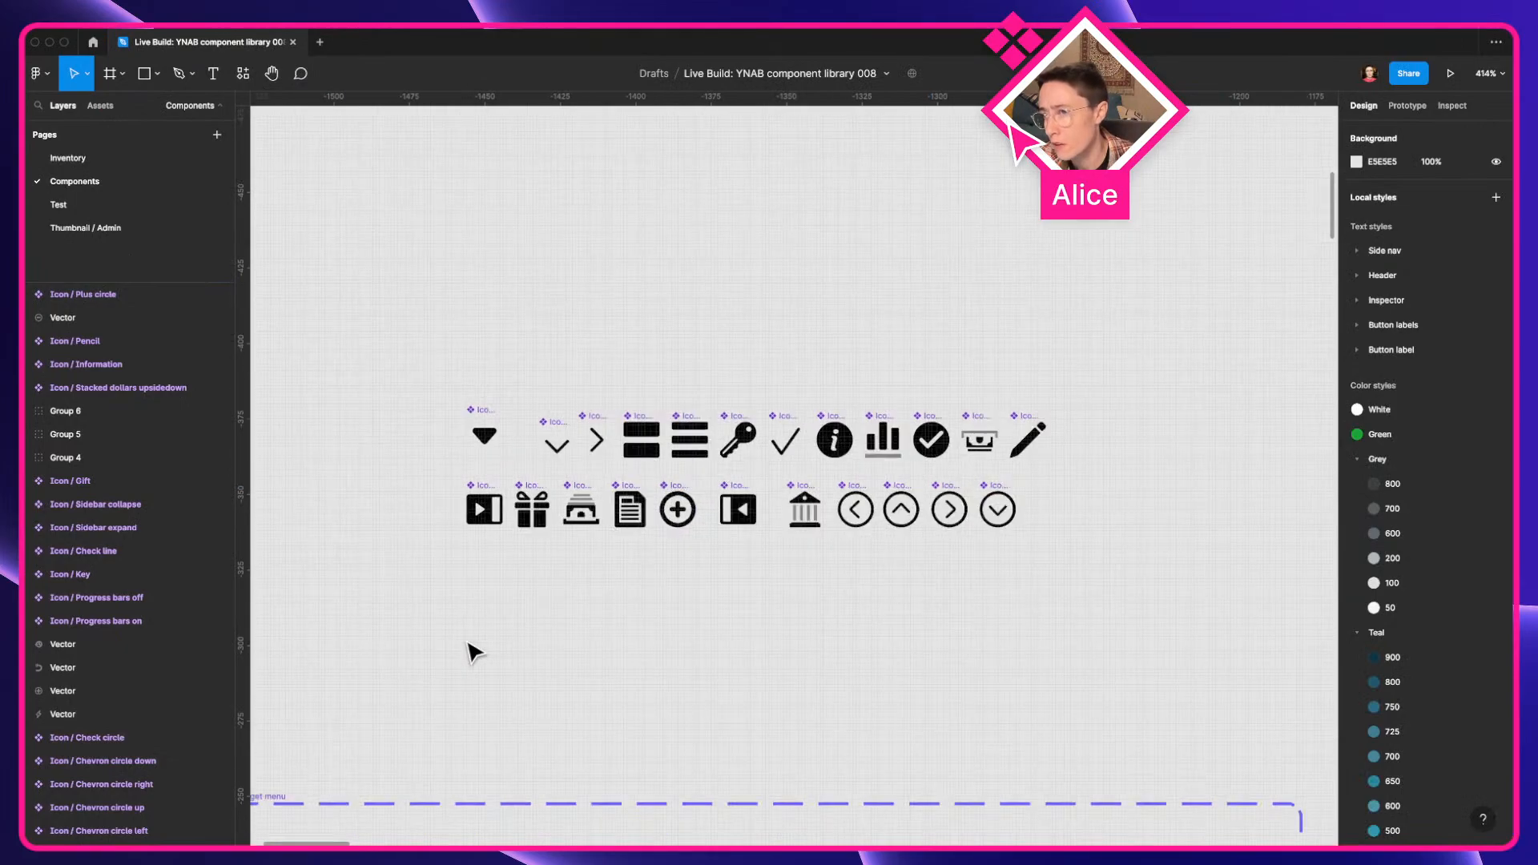
Step: Switch to the Figma component library and look over the existing icon, button, account row, side bar and header components on the Components page
scroll(473, 653, "down", 5)
left_click_drag(474, 649, 655, 484)
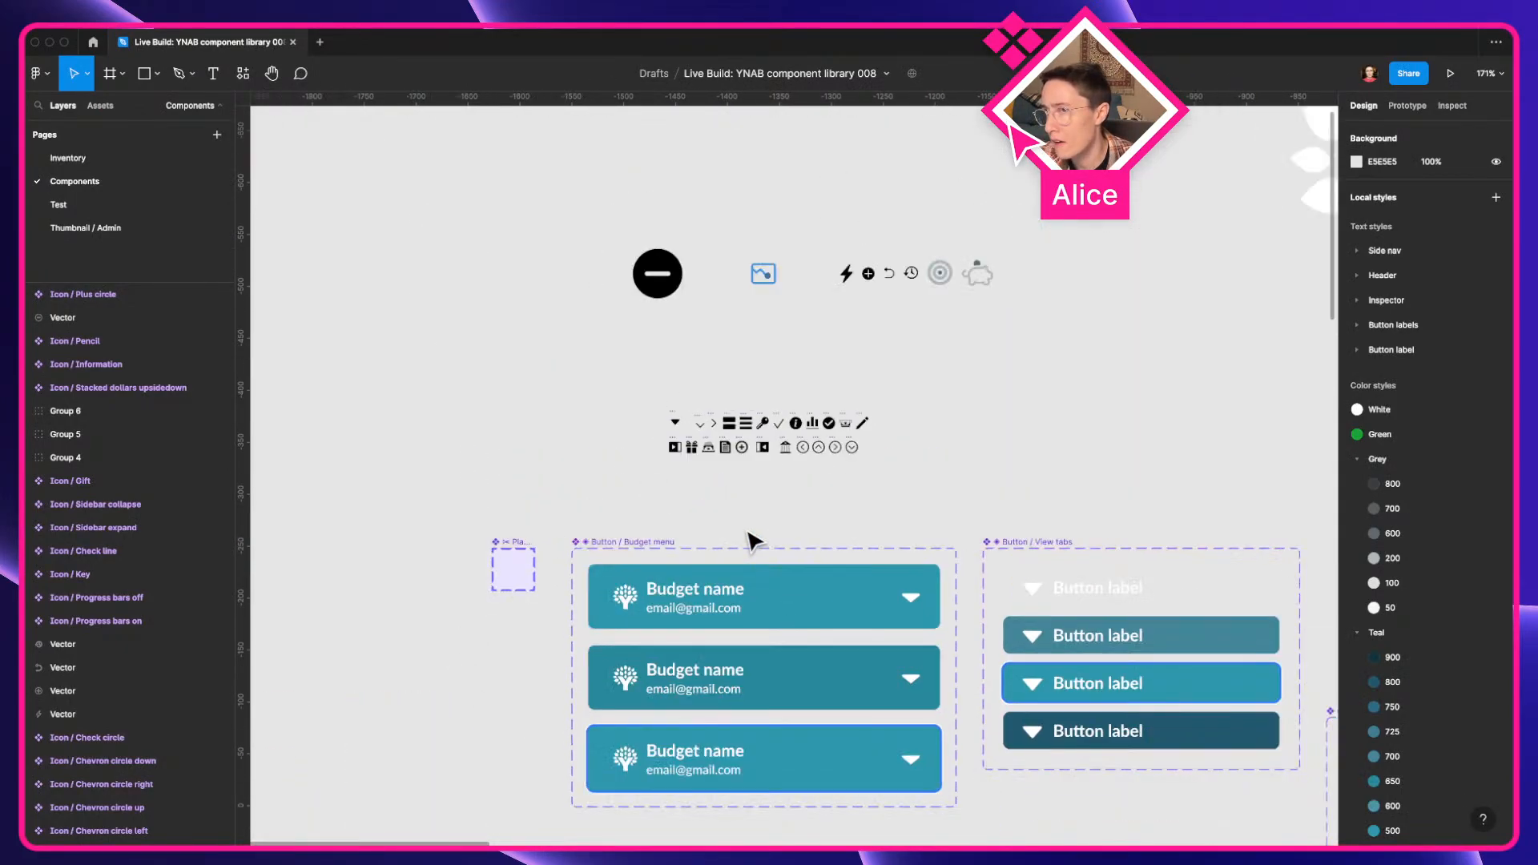
scroll(750, 540, "down", 3)
left_click_drag(745, 532, 450, 312)
left_click_drag(936, 695, 744, 593)
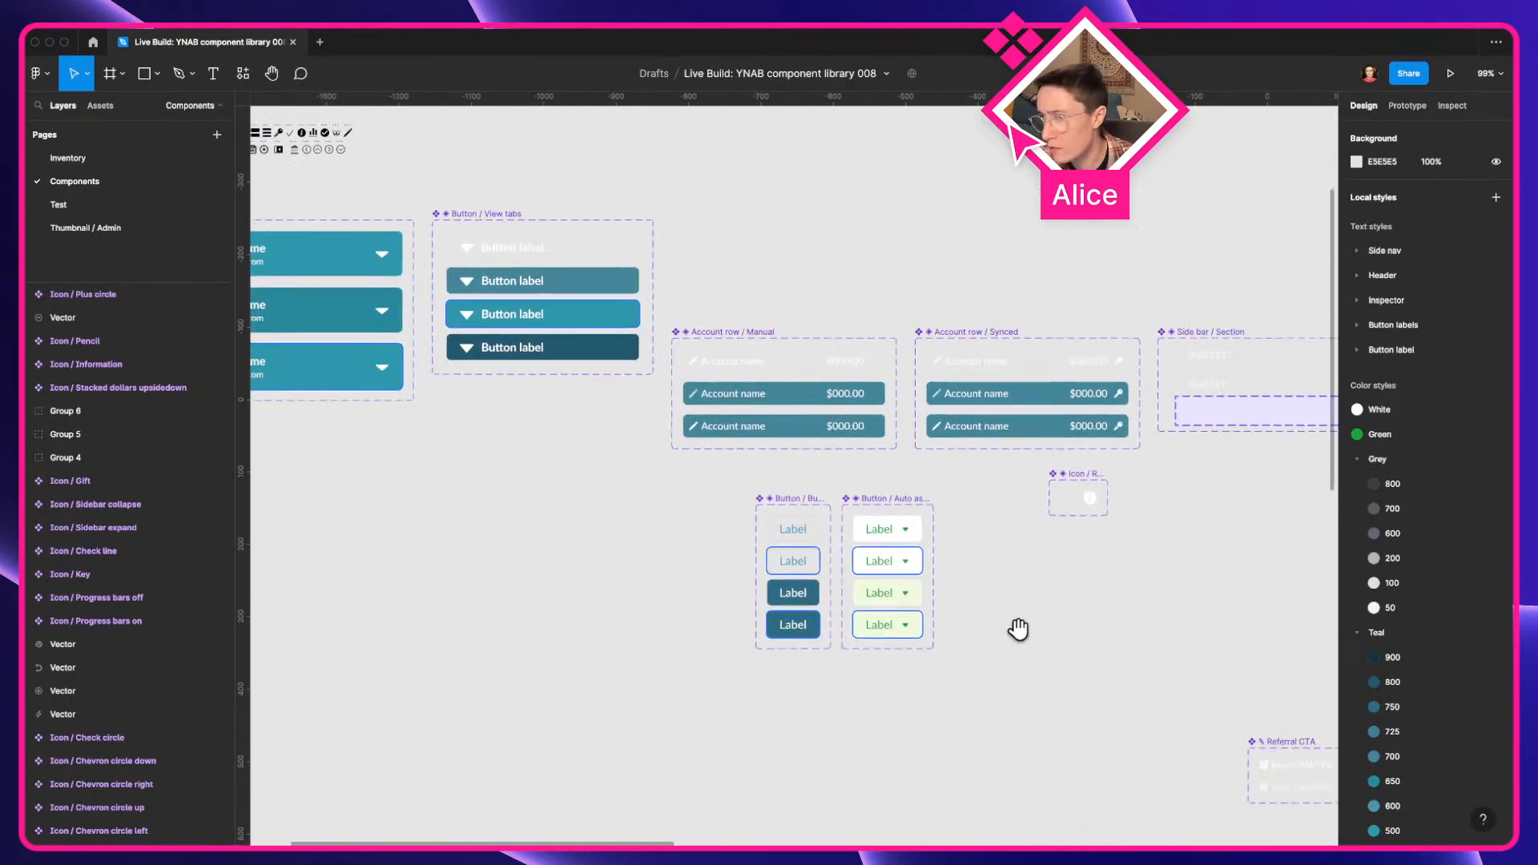
left_click_drag(1040, 677, 751, 537)
left_click_drag(939, 607, 641, 530)
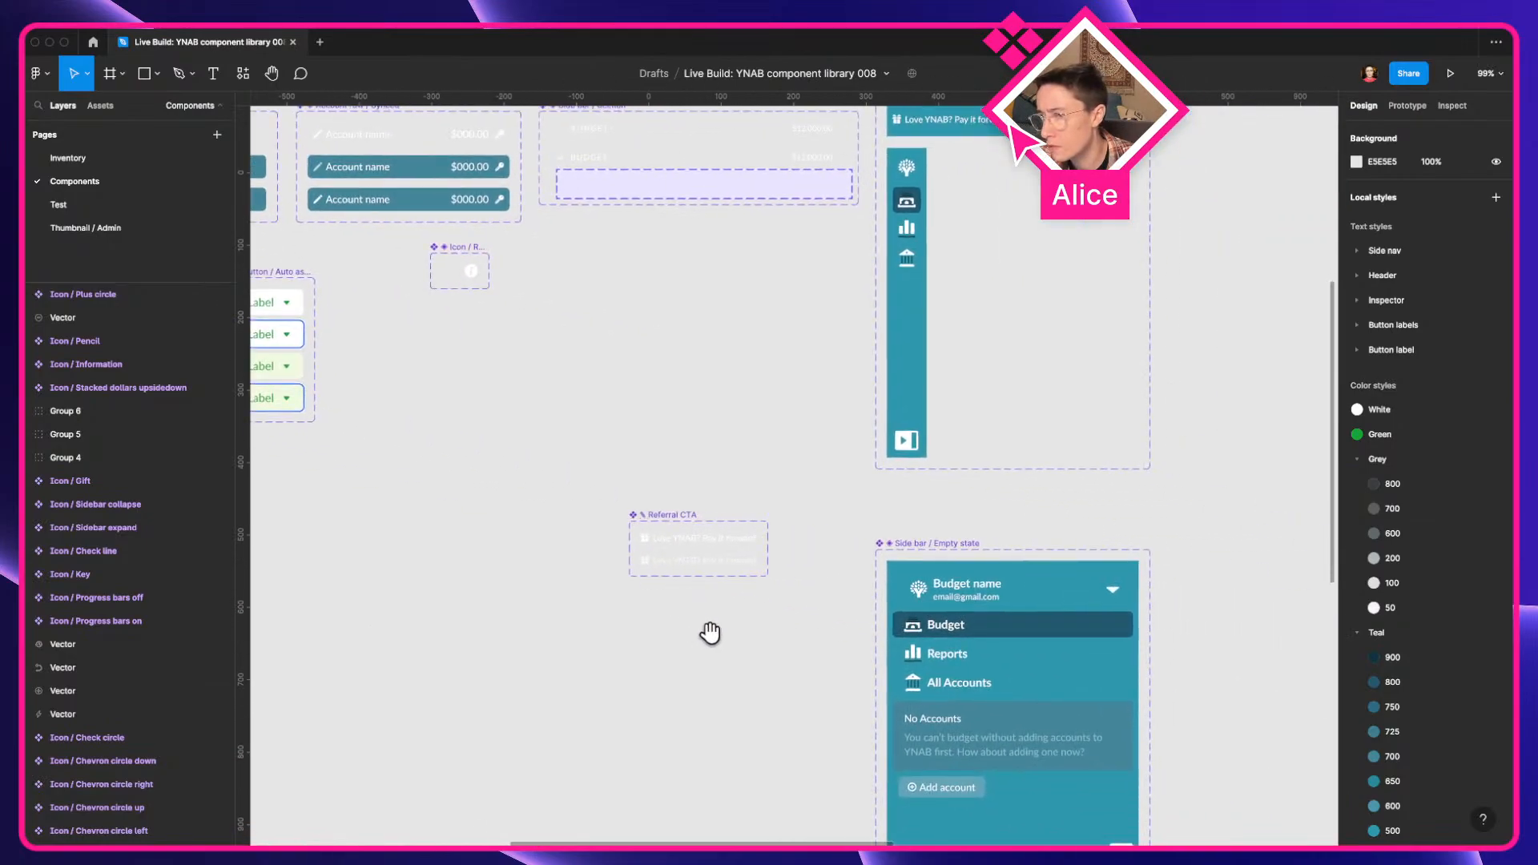
left_click_drag(710, 633, 623, 800)
left_click_drag(664, 709, 532, 824)
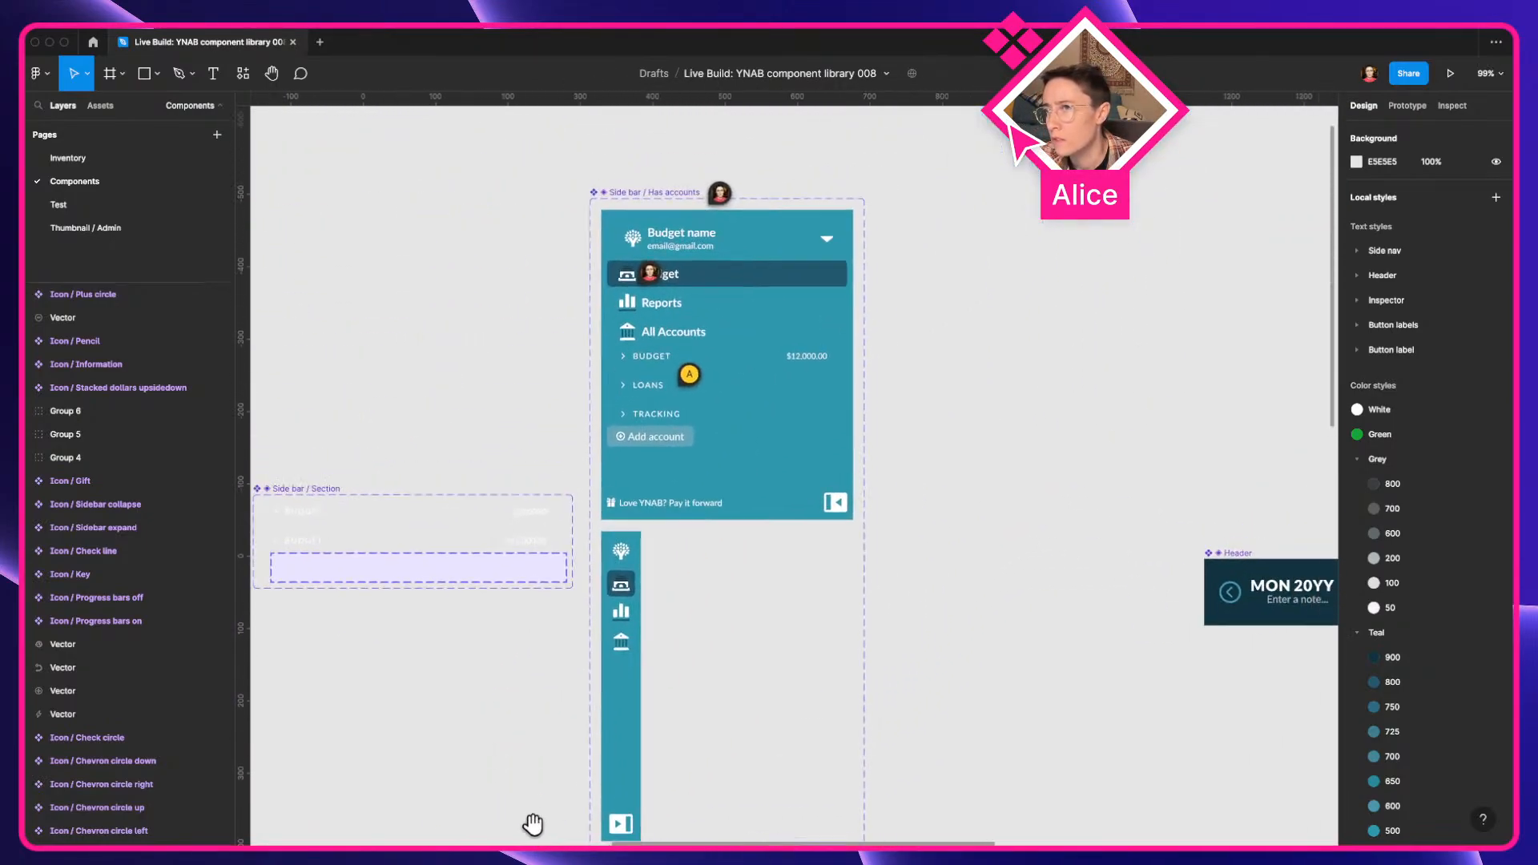
left_click_drag(769, 625, 388, 681)
left_click_drag(750, 759, 500, 739)
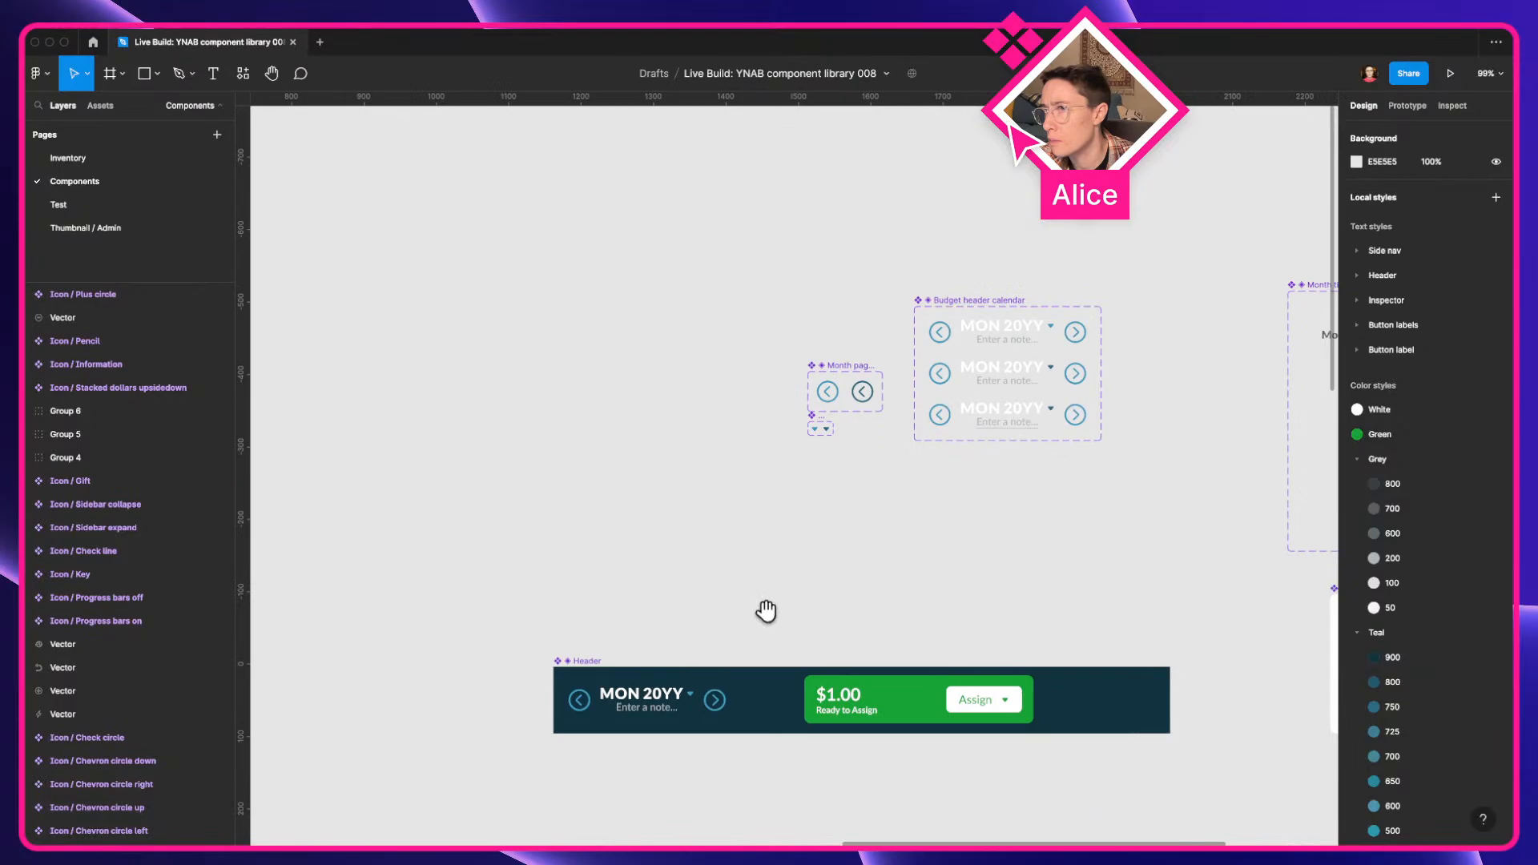
Step: Browse the library's local component assets and search them for "button"
left_click(100, 105)
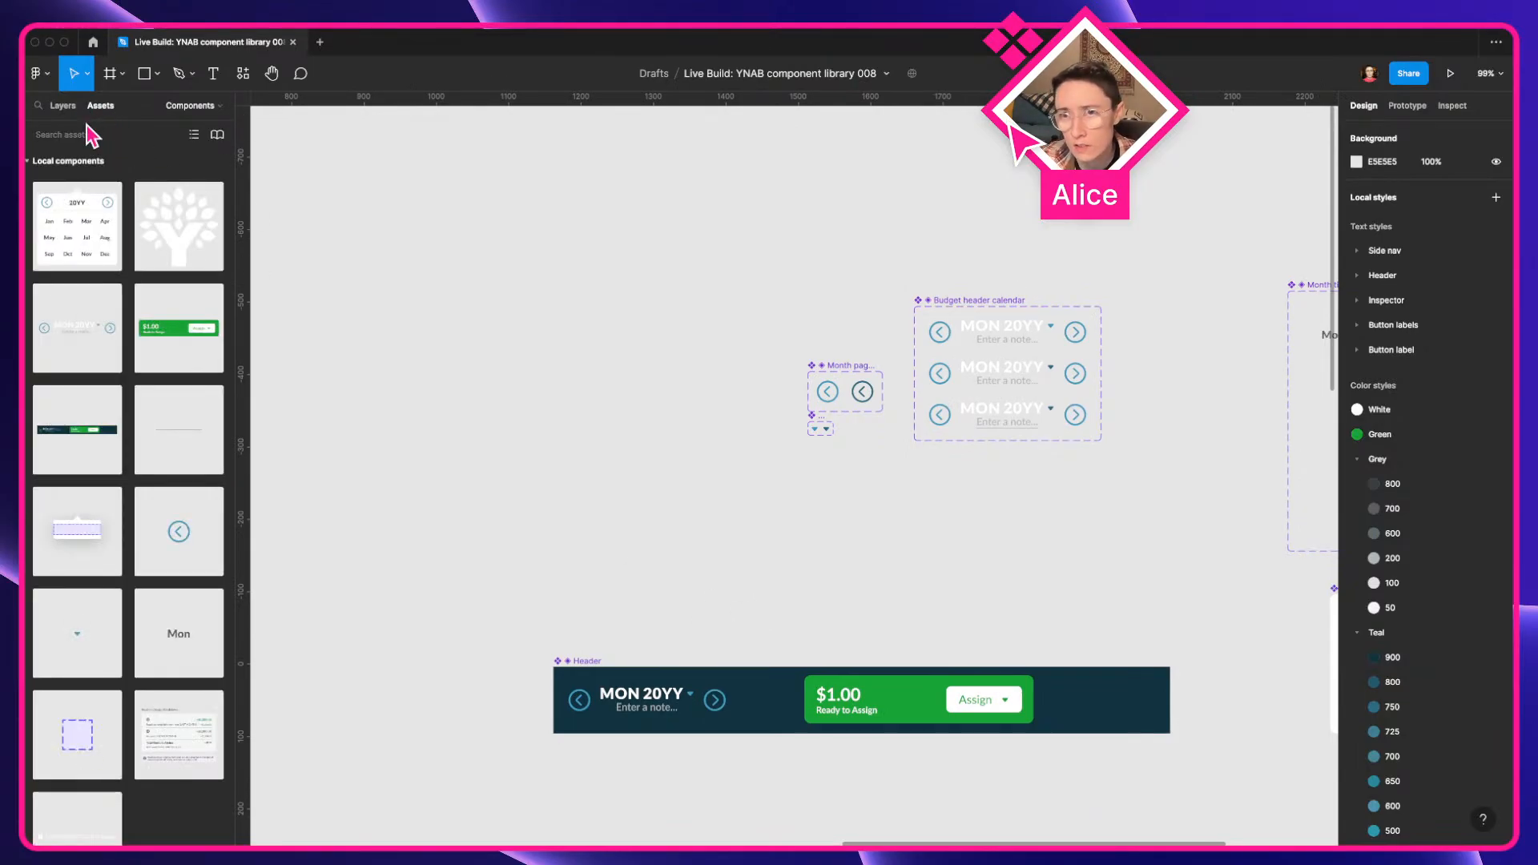
scroll(196, 432, "down", 3)
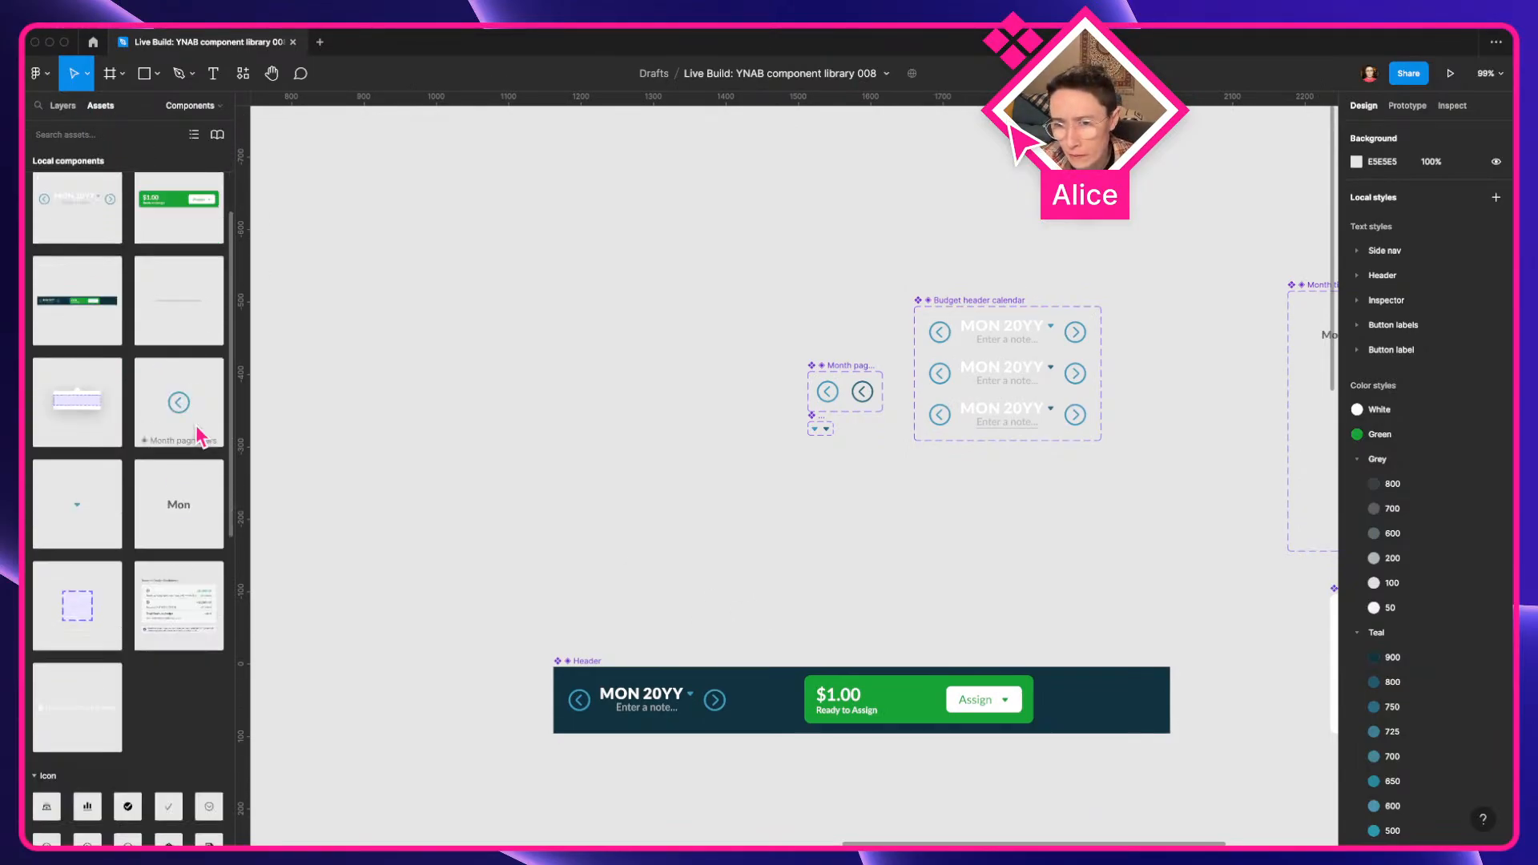
scroll(201, 437, "up", 4)
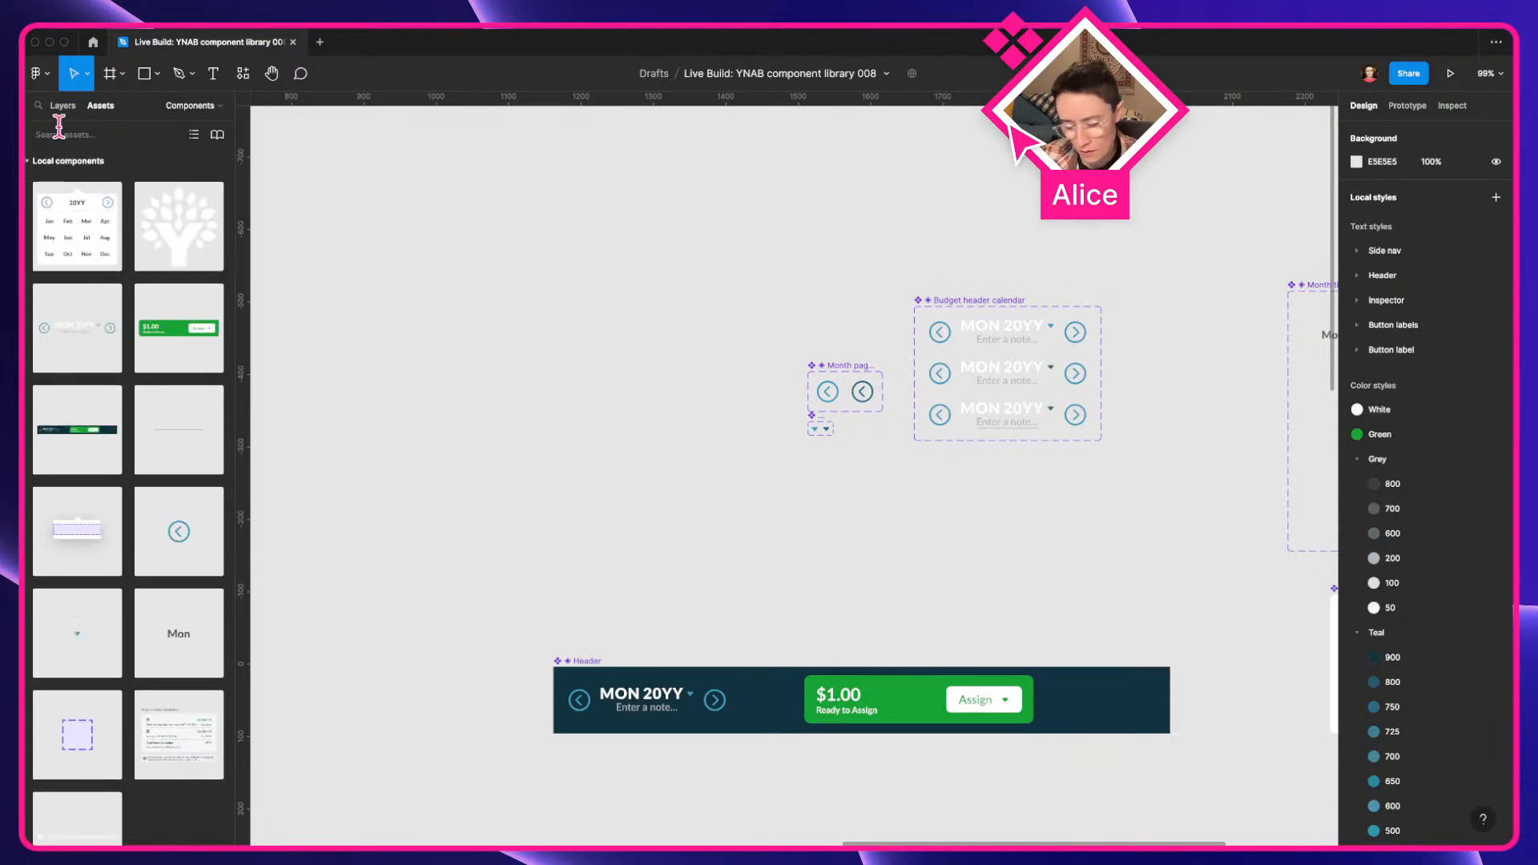
type("button")
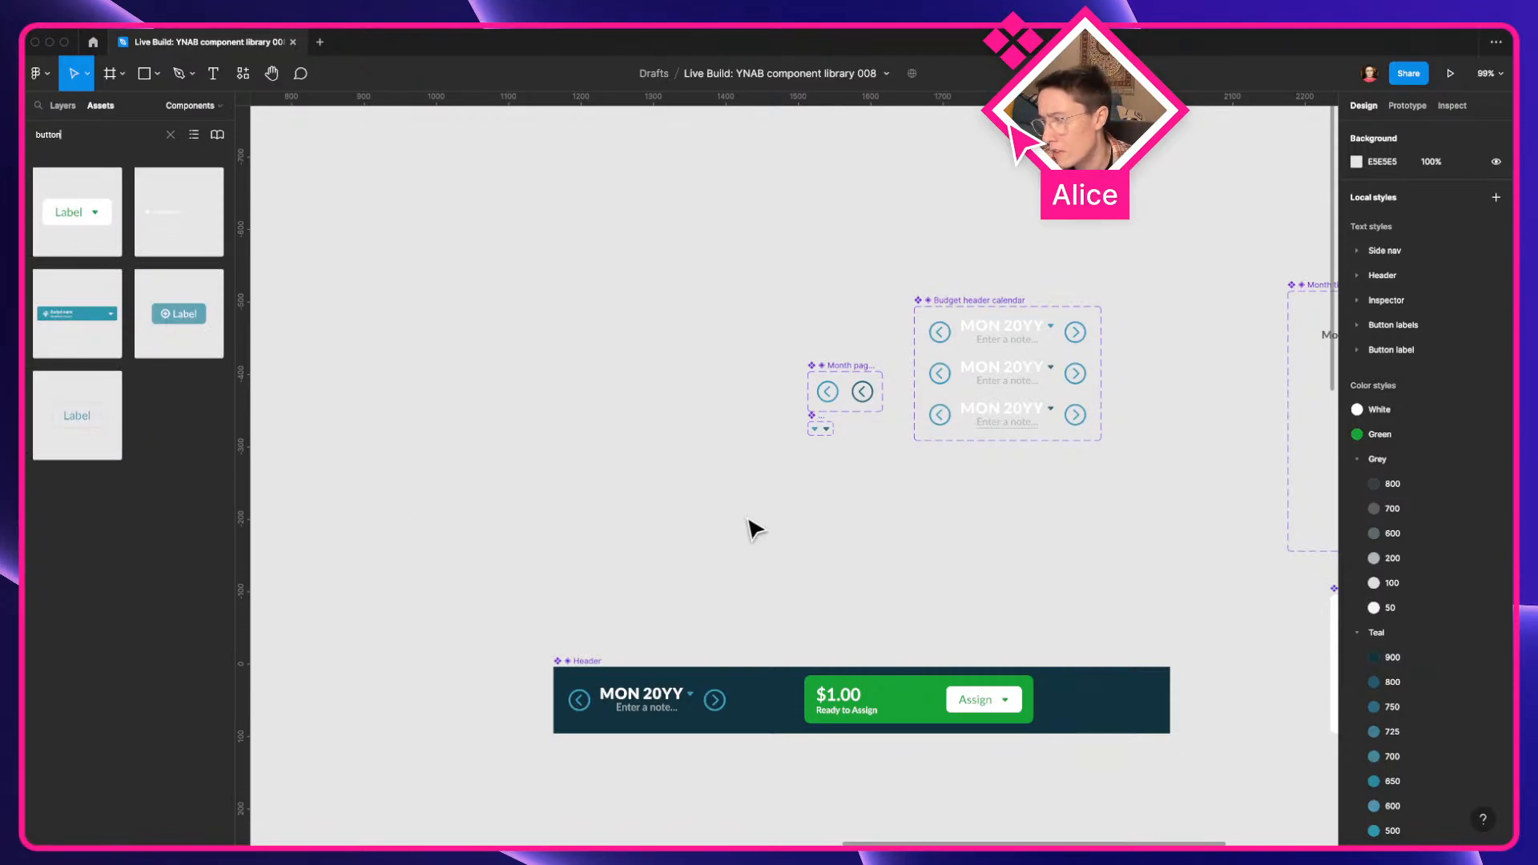
Step: Switch to the browser and expand the Add Category Group button's markup to examine its class, icon and parent cell
key("ctrl+Left")
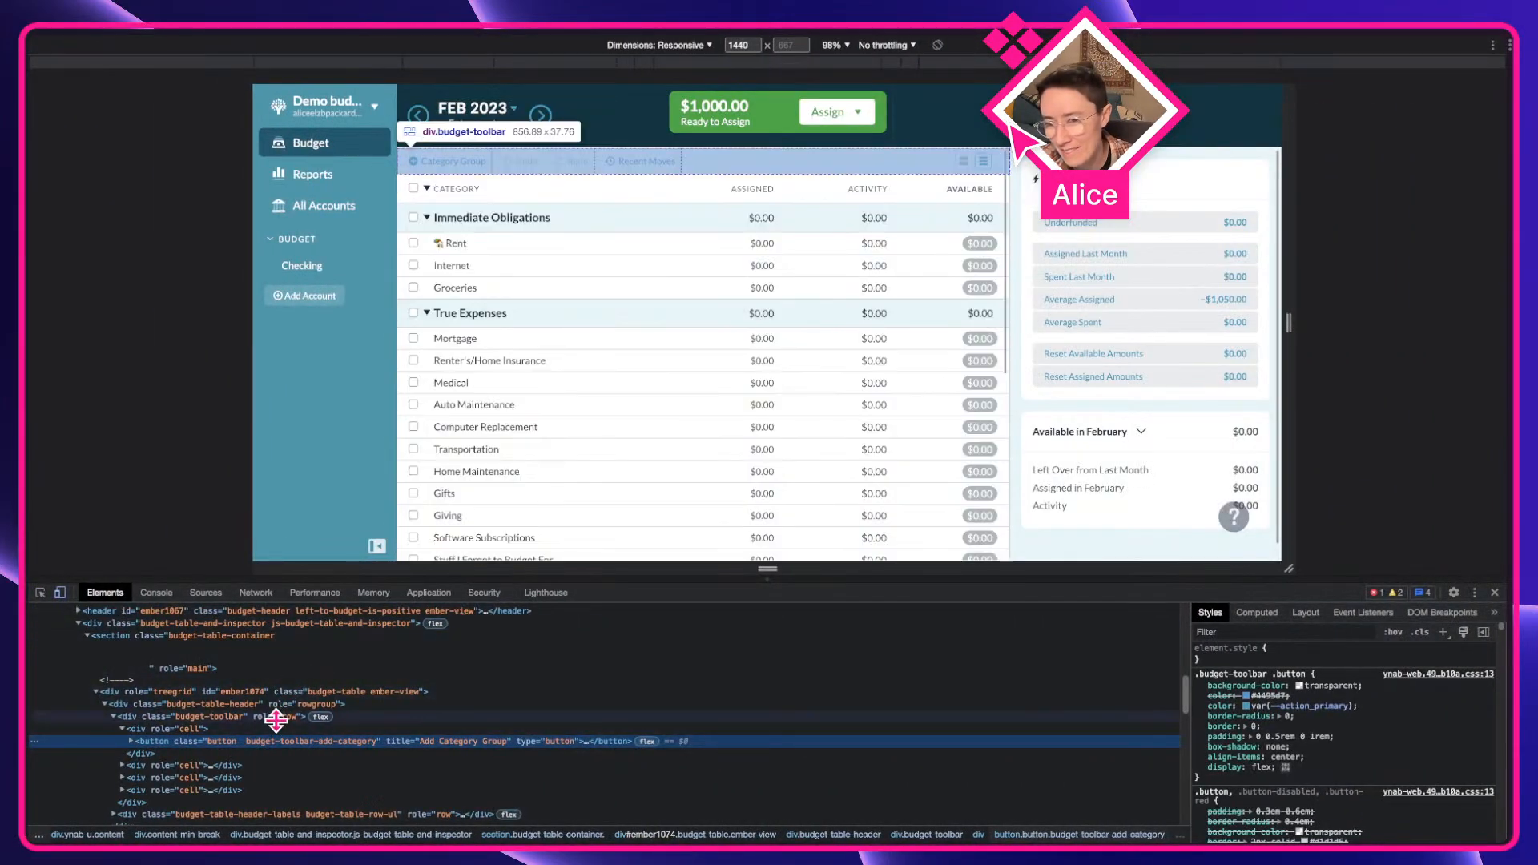
double_click(214, 741)
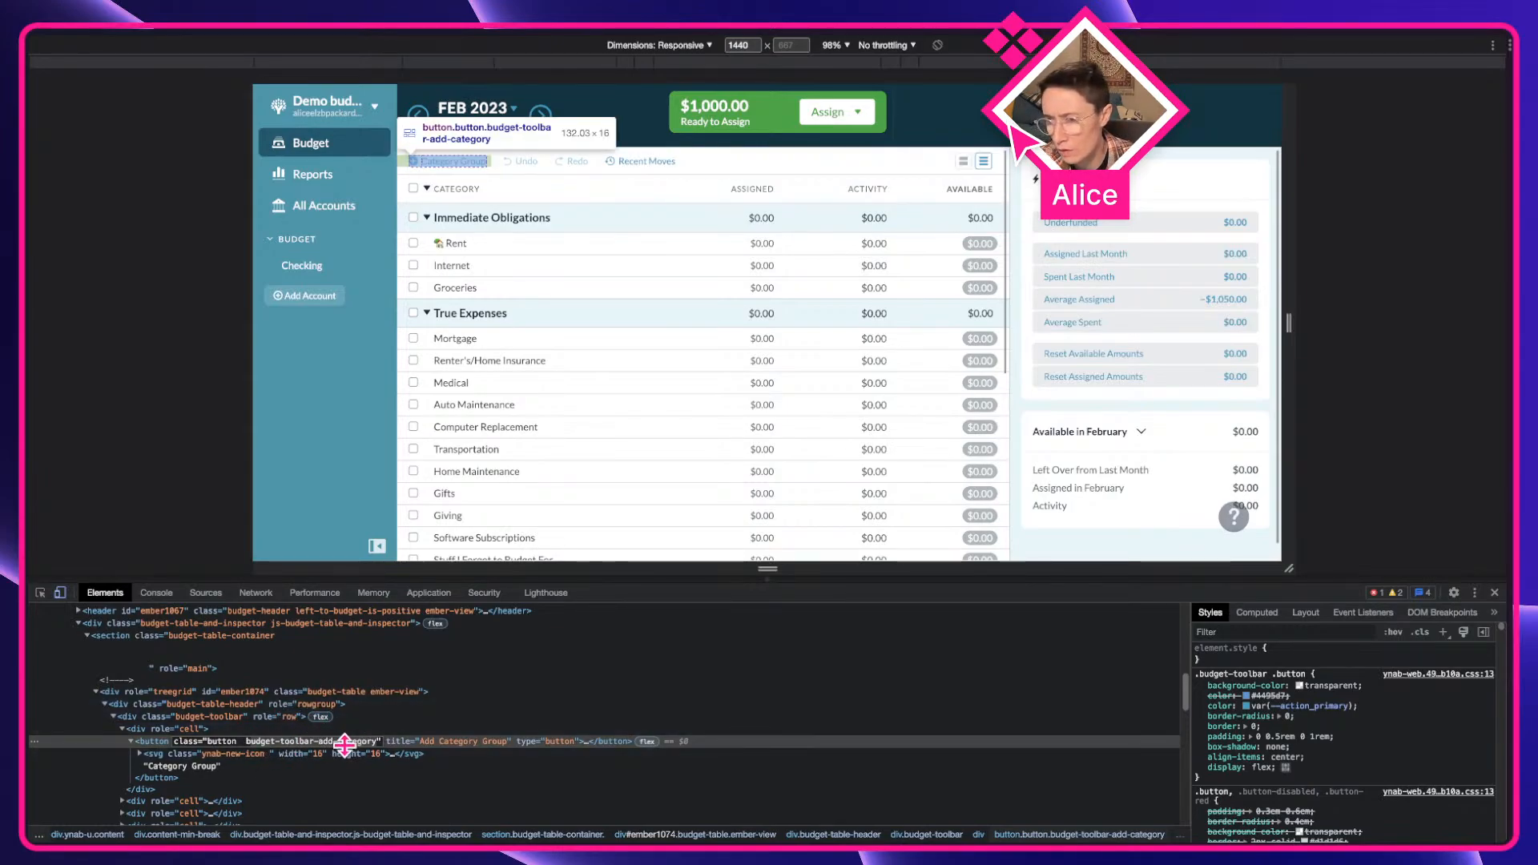
left_click(204, 729)
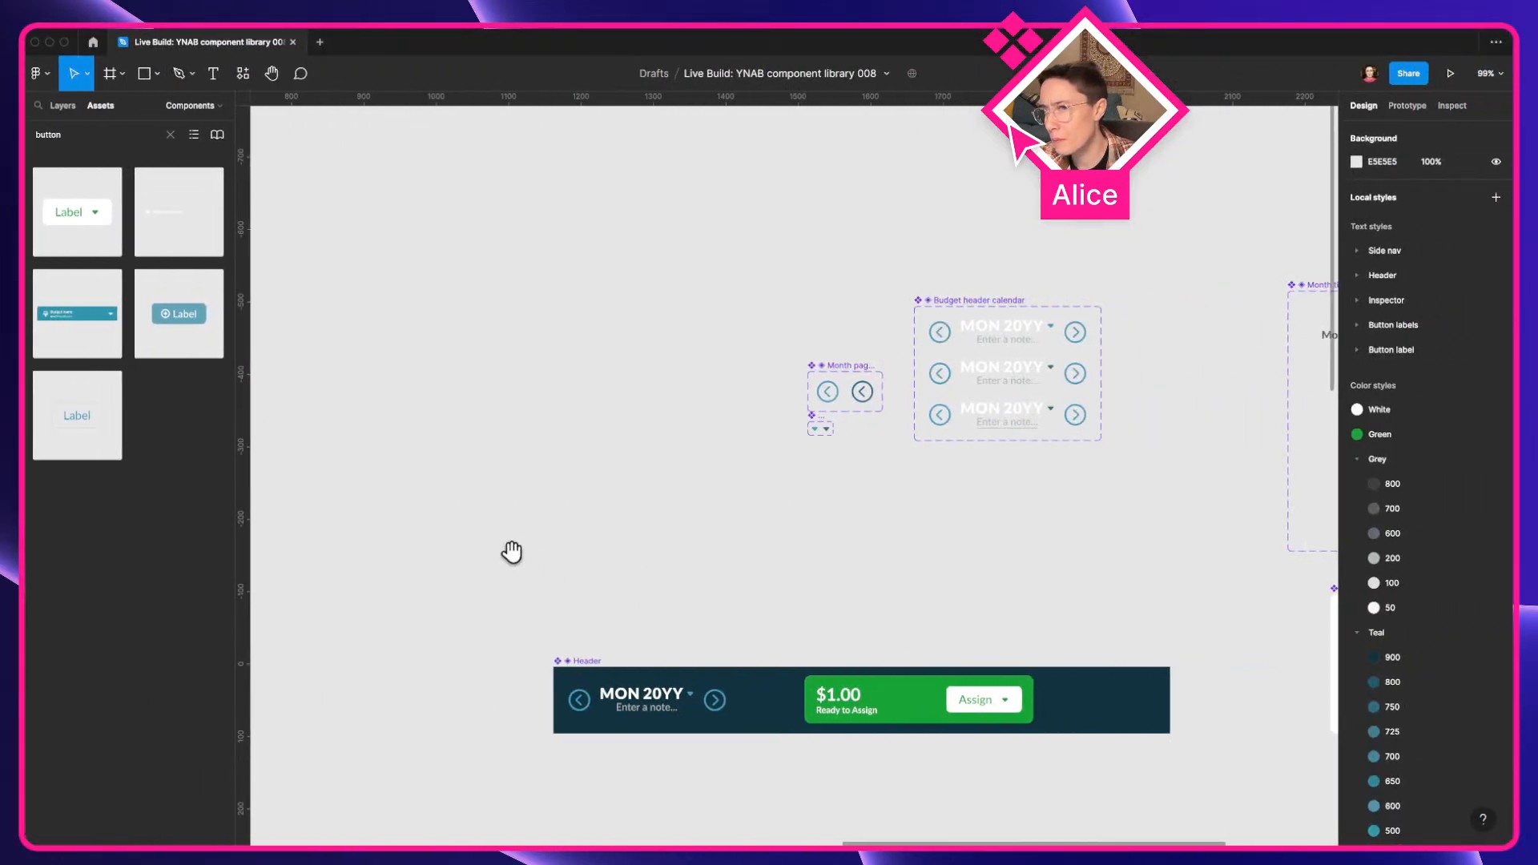
Step: In Figma, add a text layer reading "Label" in the empty canvas area below the Budget header and Auto assign button component sets
left_click_drag(512, 550, 1263, 380)
left_click_drag(697, 601, 958, 429)
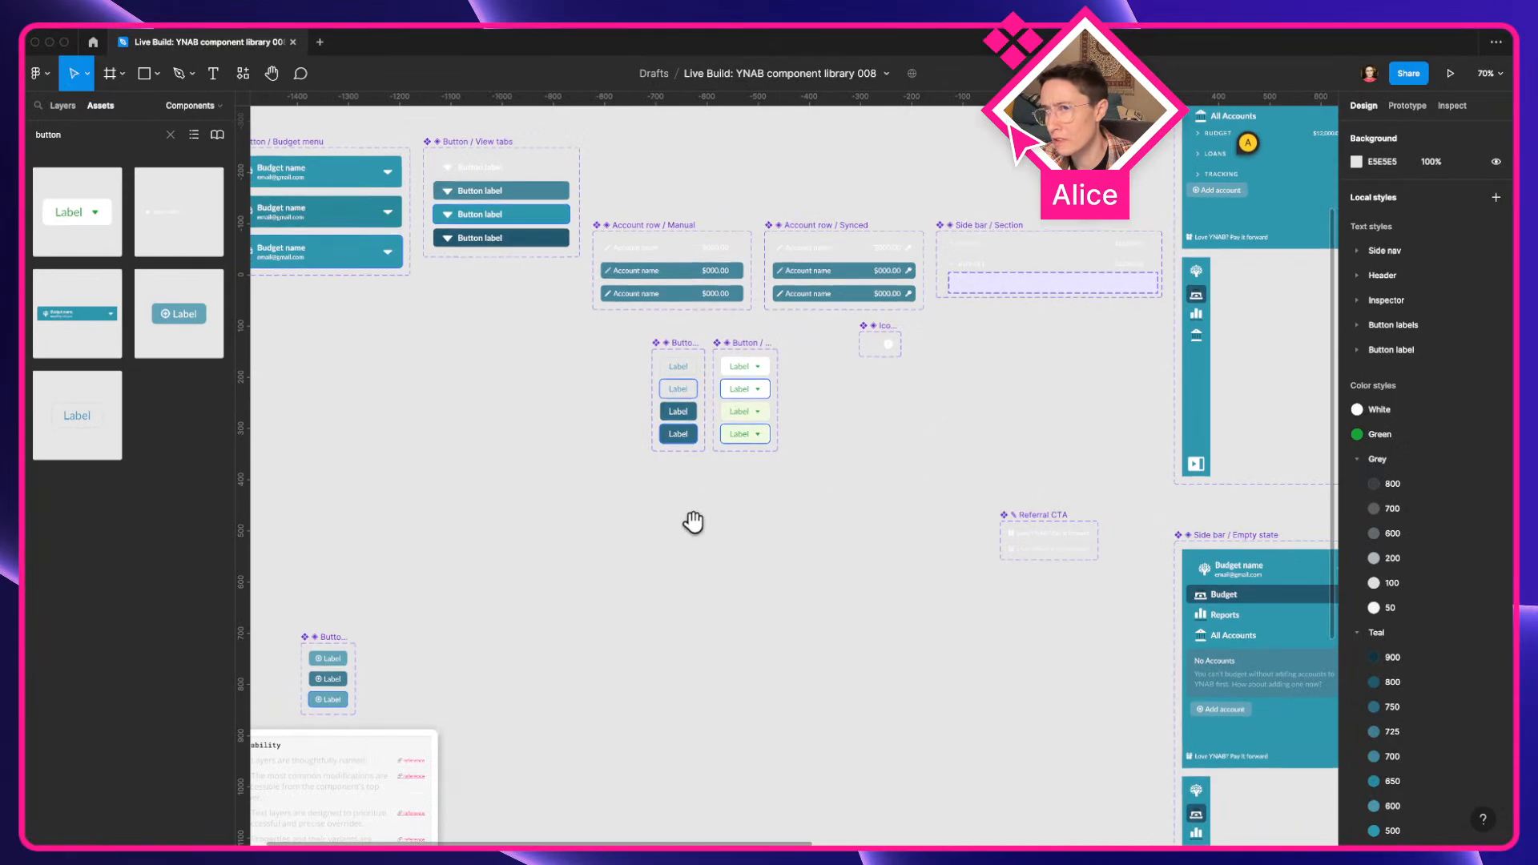
scroll(736, 550, "up", 4)
left_click_drag(597, 586, 895, 437)
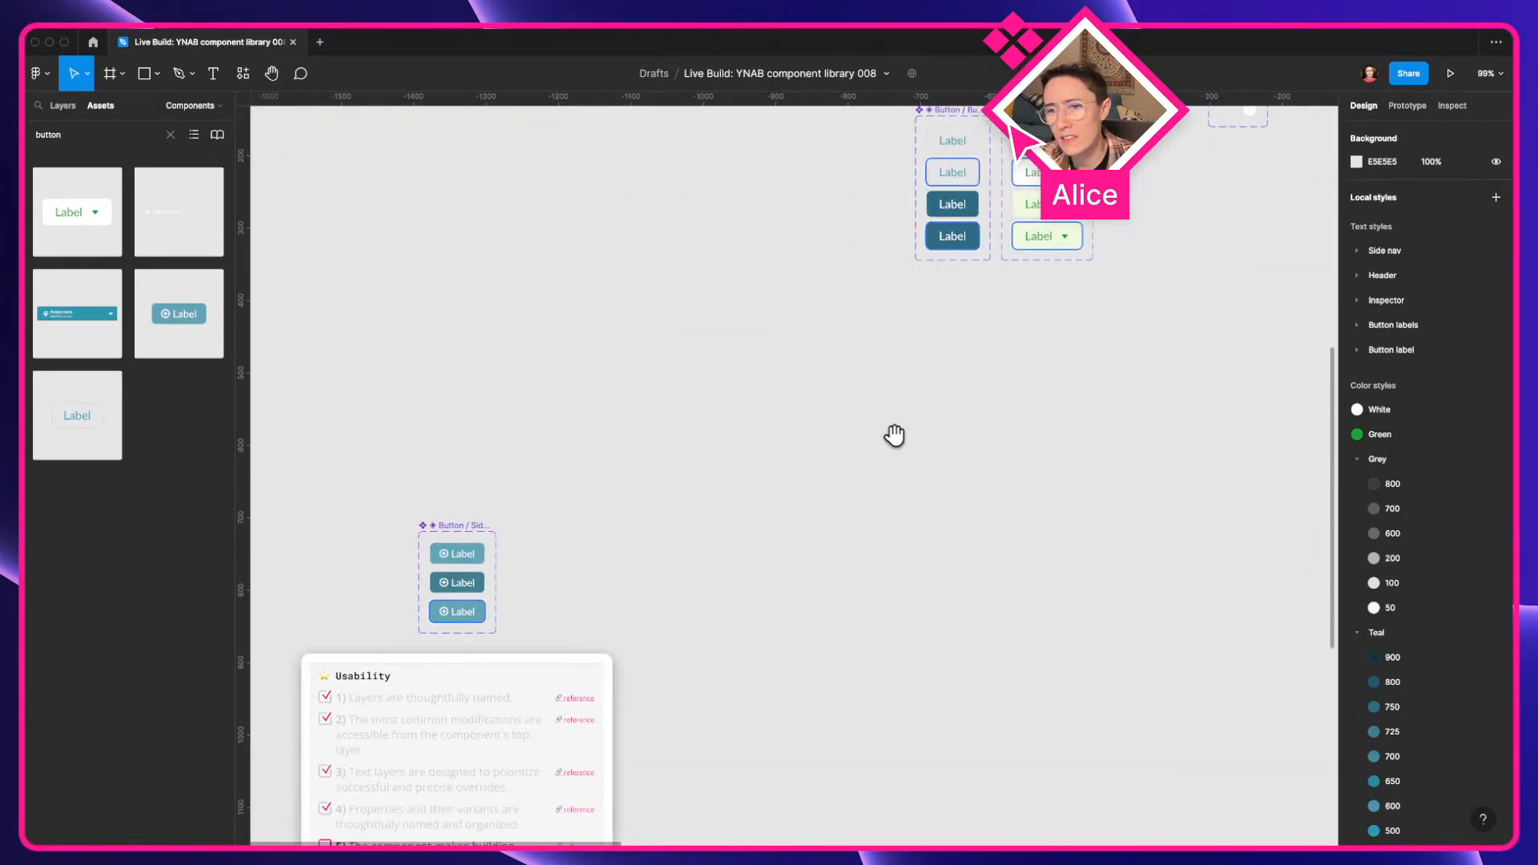
left_click_drag(767, 488, 642, 664)
left_click_drag(756, 531, 662, 522)
scroll(663, 519, "up", 3)
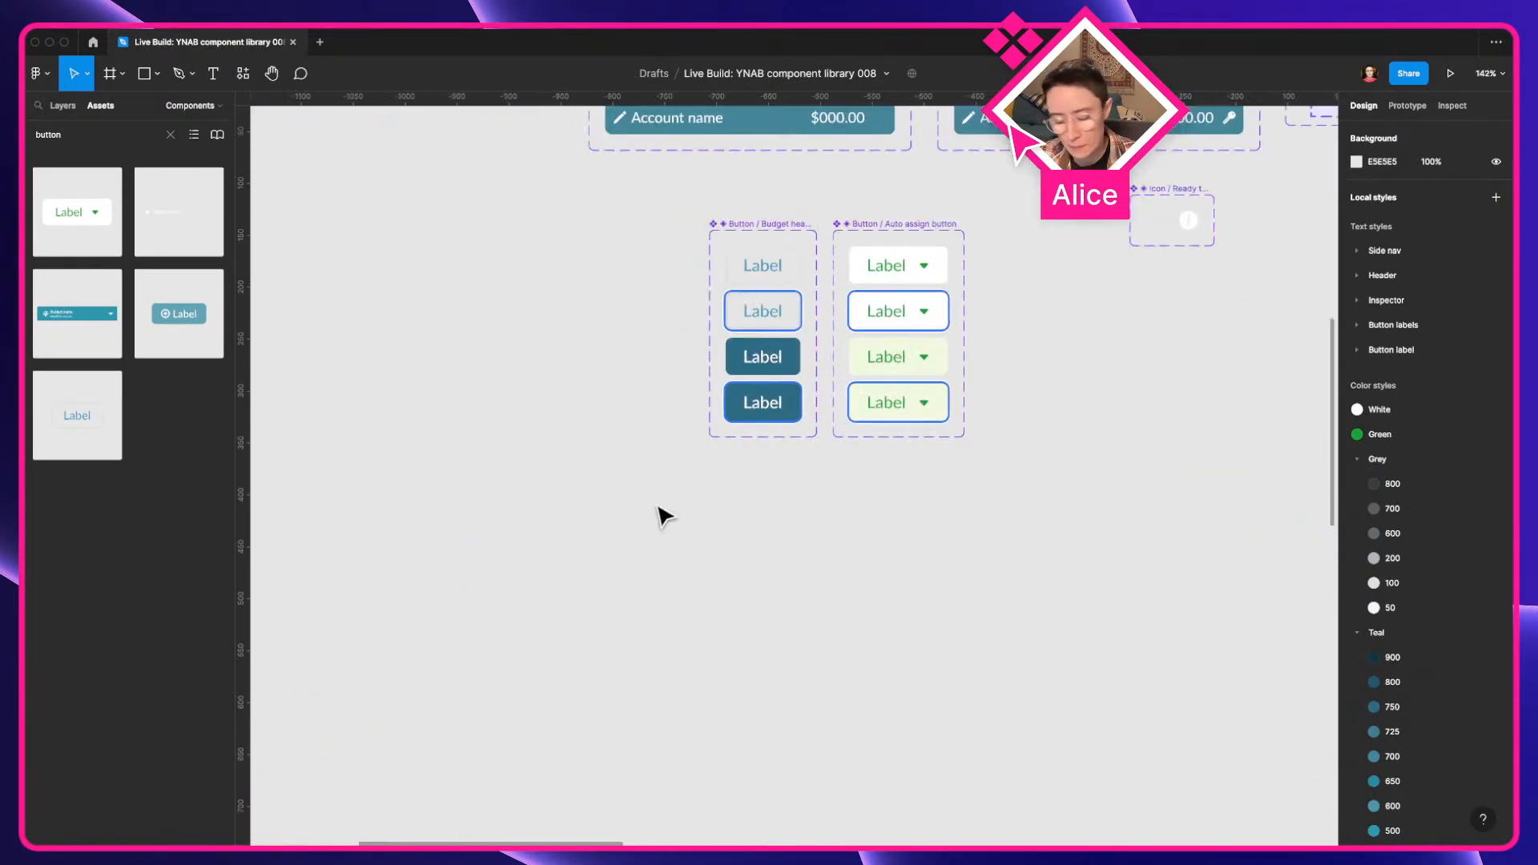
key("t")
left_click(776, 508)
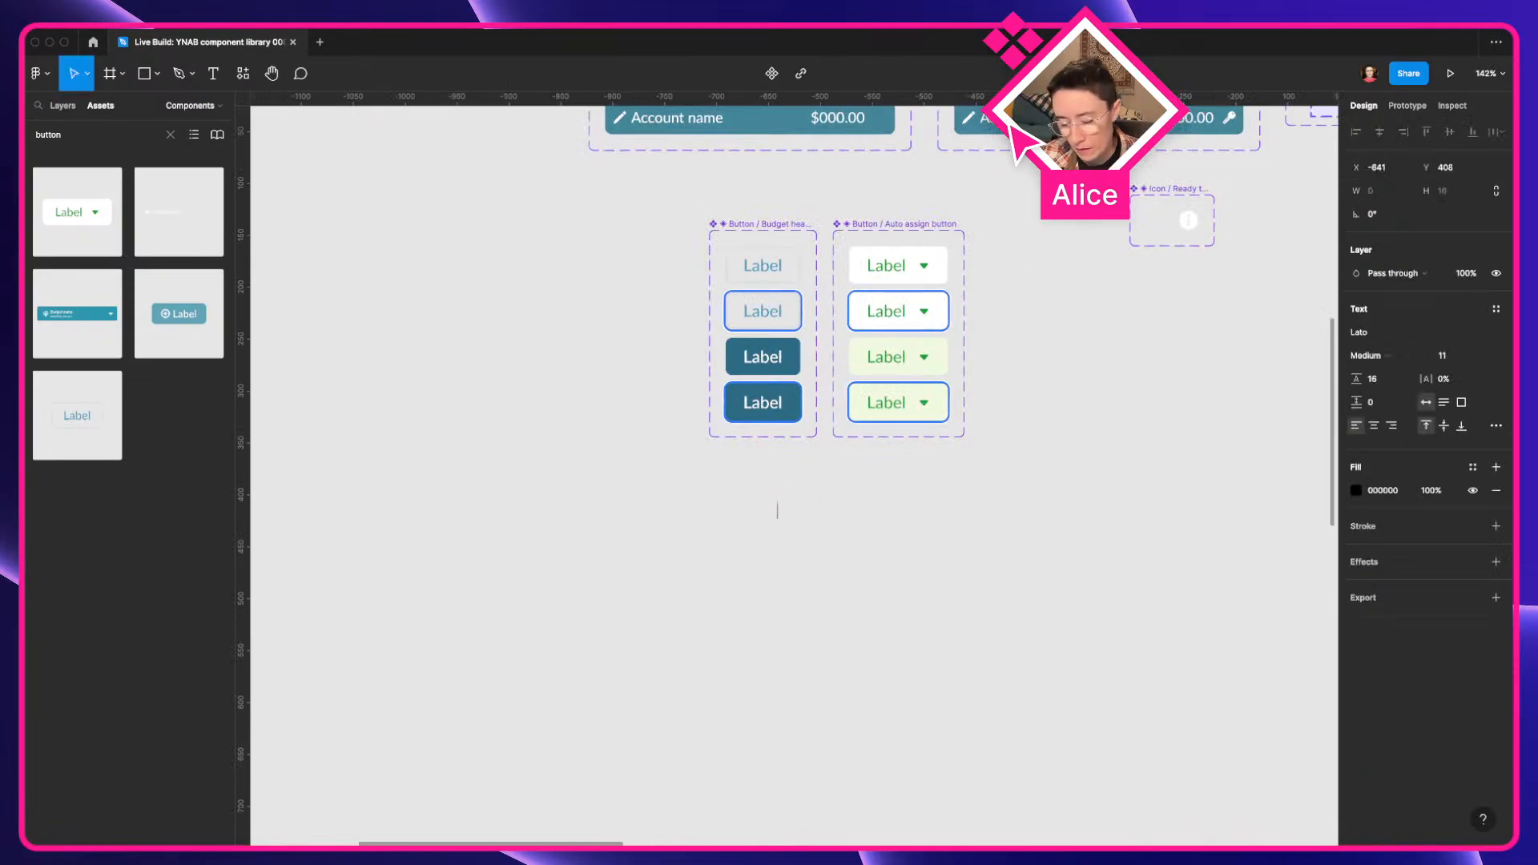
key("Escape")
scroll(840, 471, "up", 5)
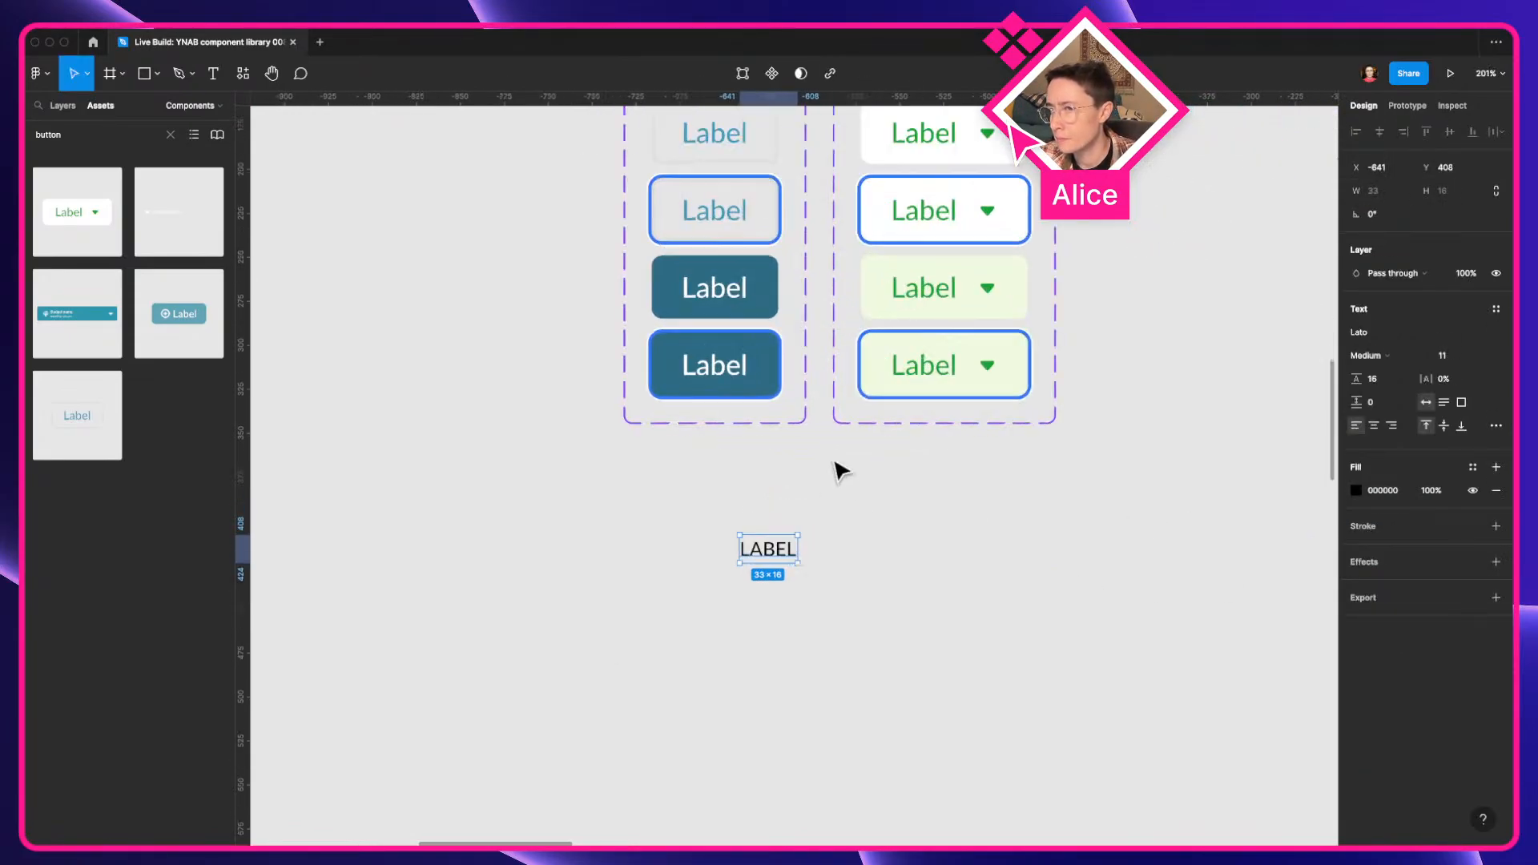
Step: Back in the browser, inspect the toolbar's Category Group button, checking its text node and the styles of its button element
key("ctrl+Left")
scroll(438, 212, "up", 5)
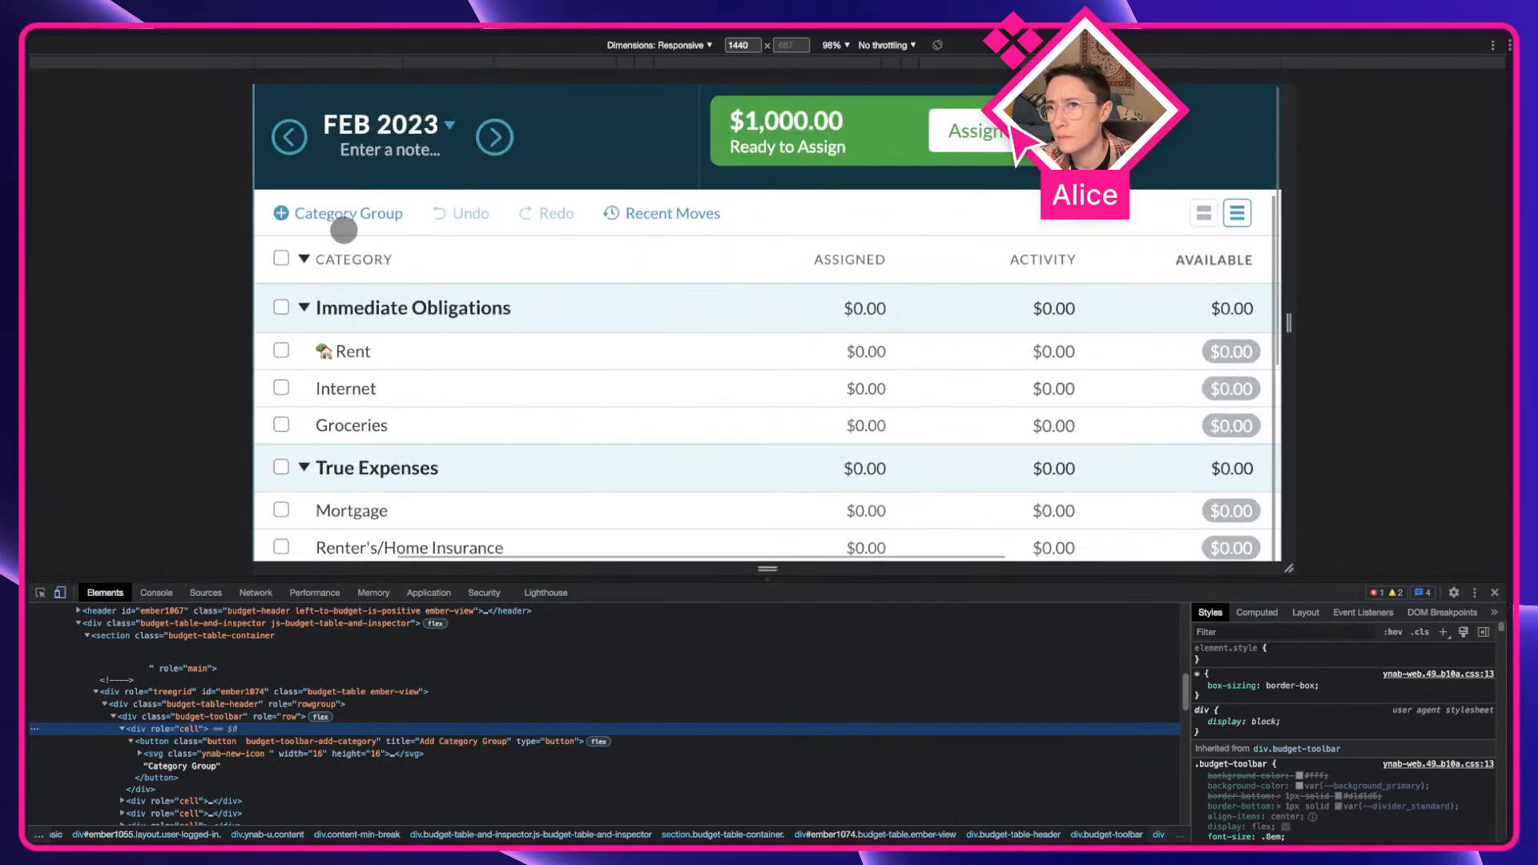
right_click(379, 216)
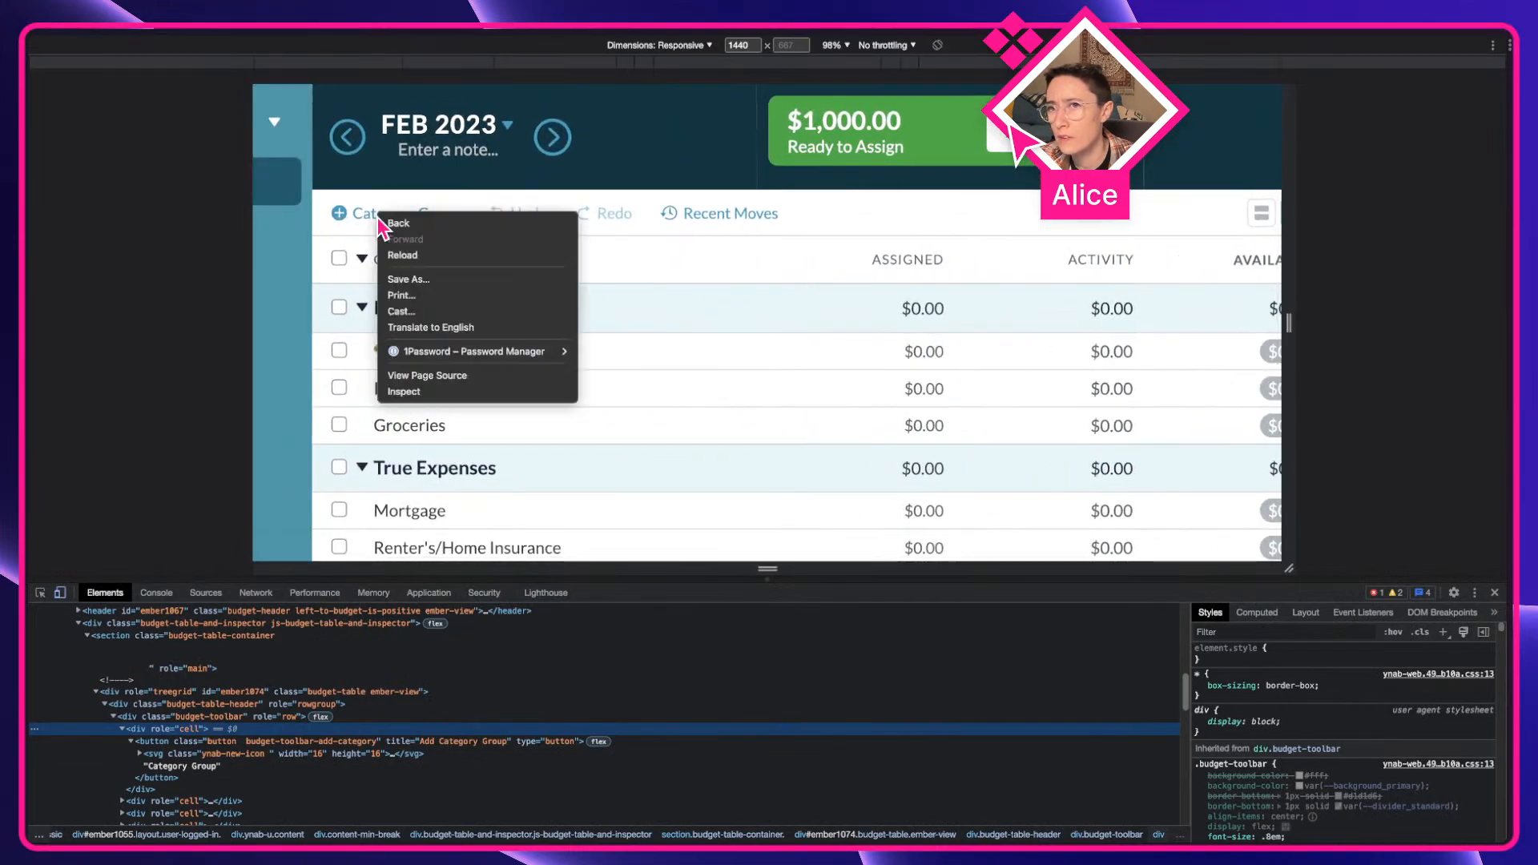
left_click(404, 391)
left_click(211, 765)
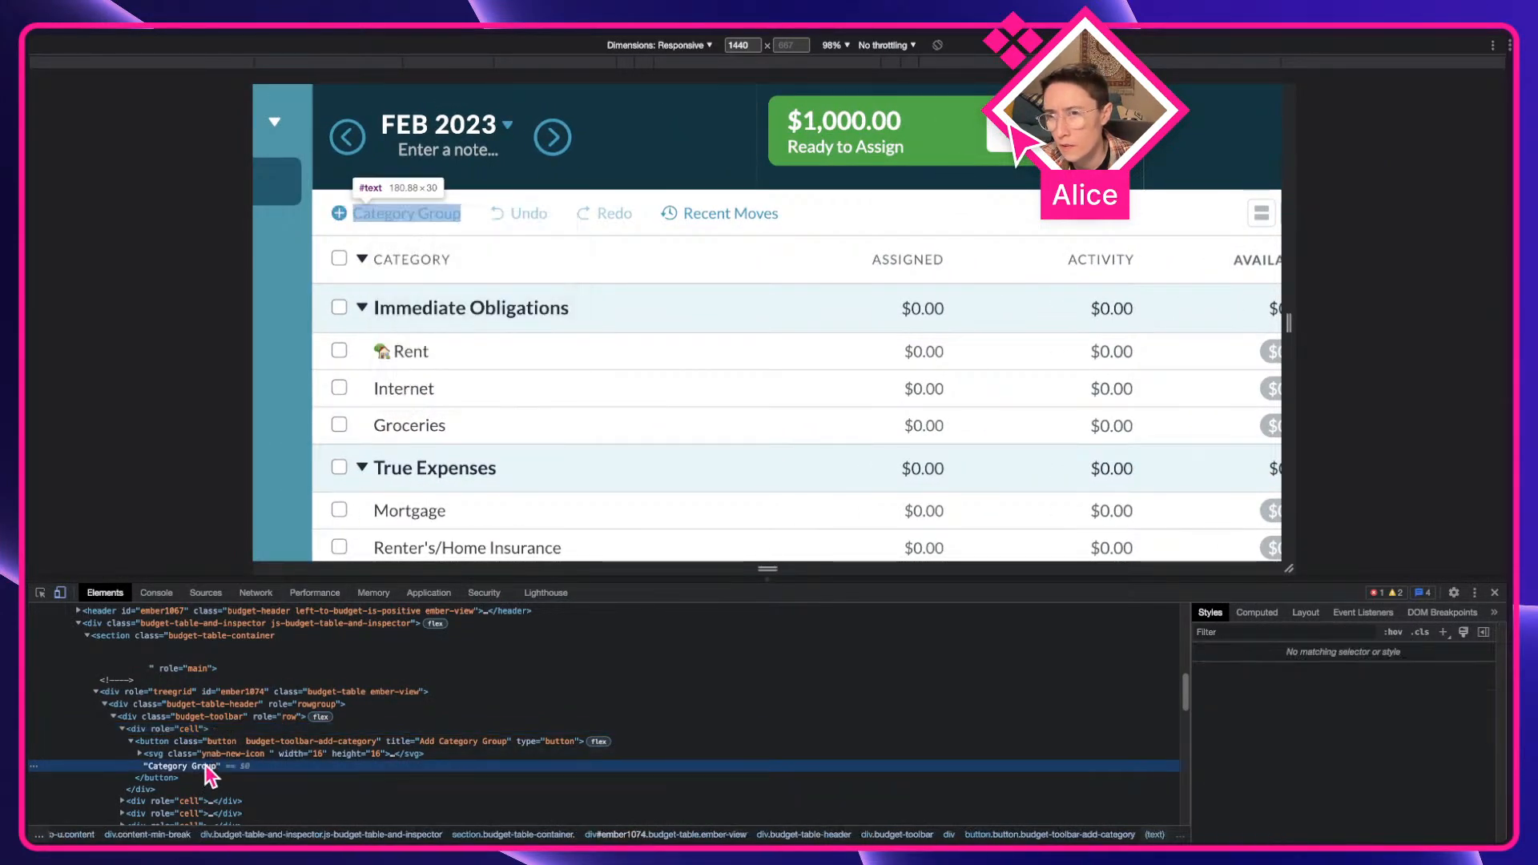
left_click(328, 742)
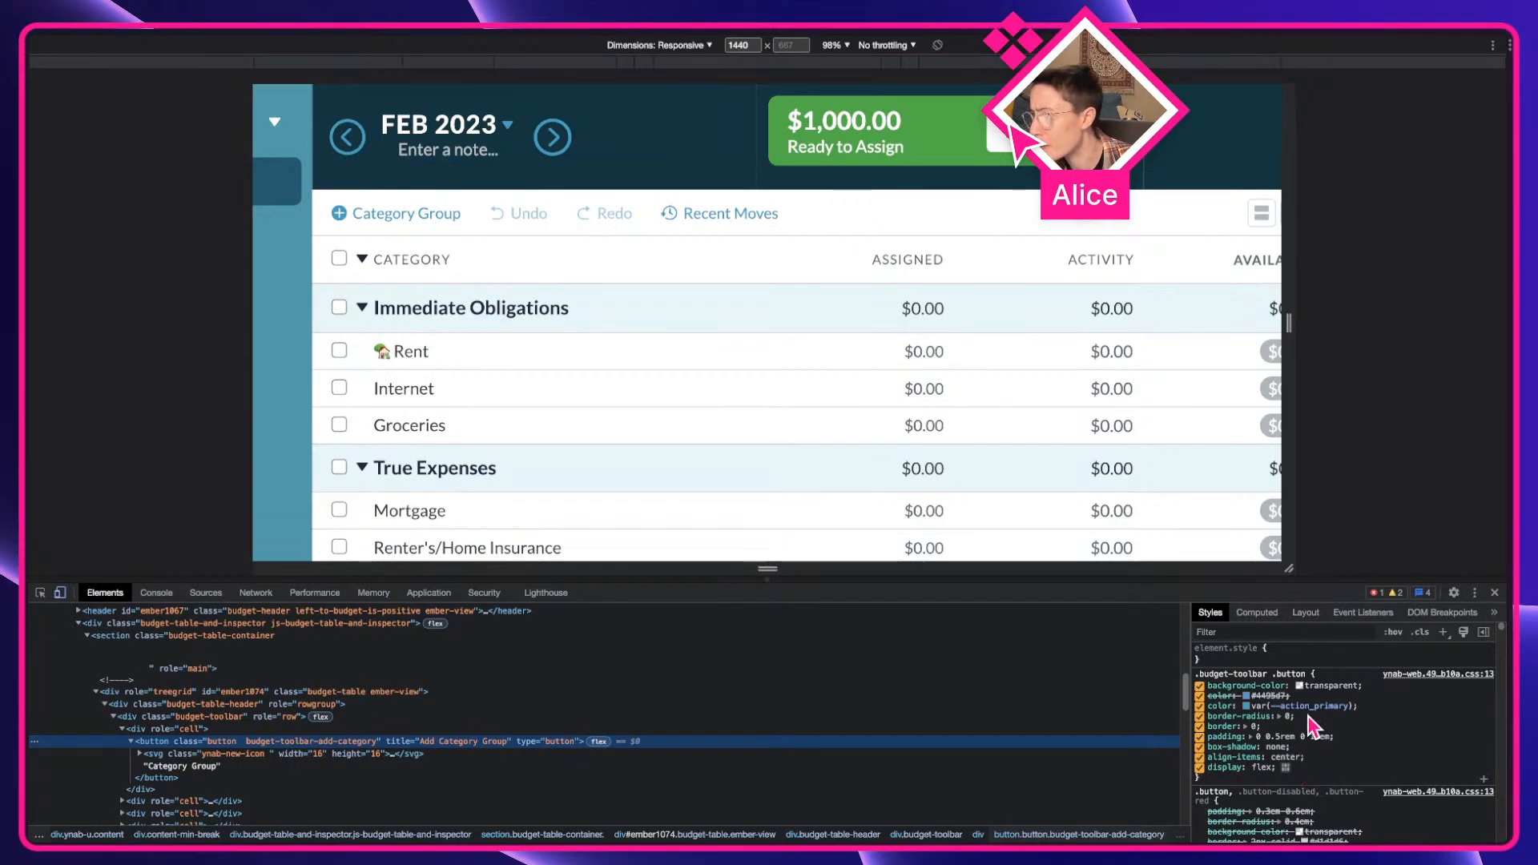
Step: Examine the Category Group button's computed padding, margin, font family and font size
left_click(1259, 613)
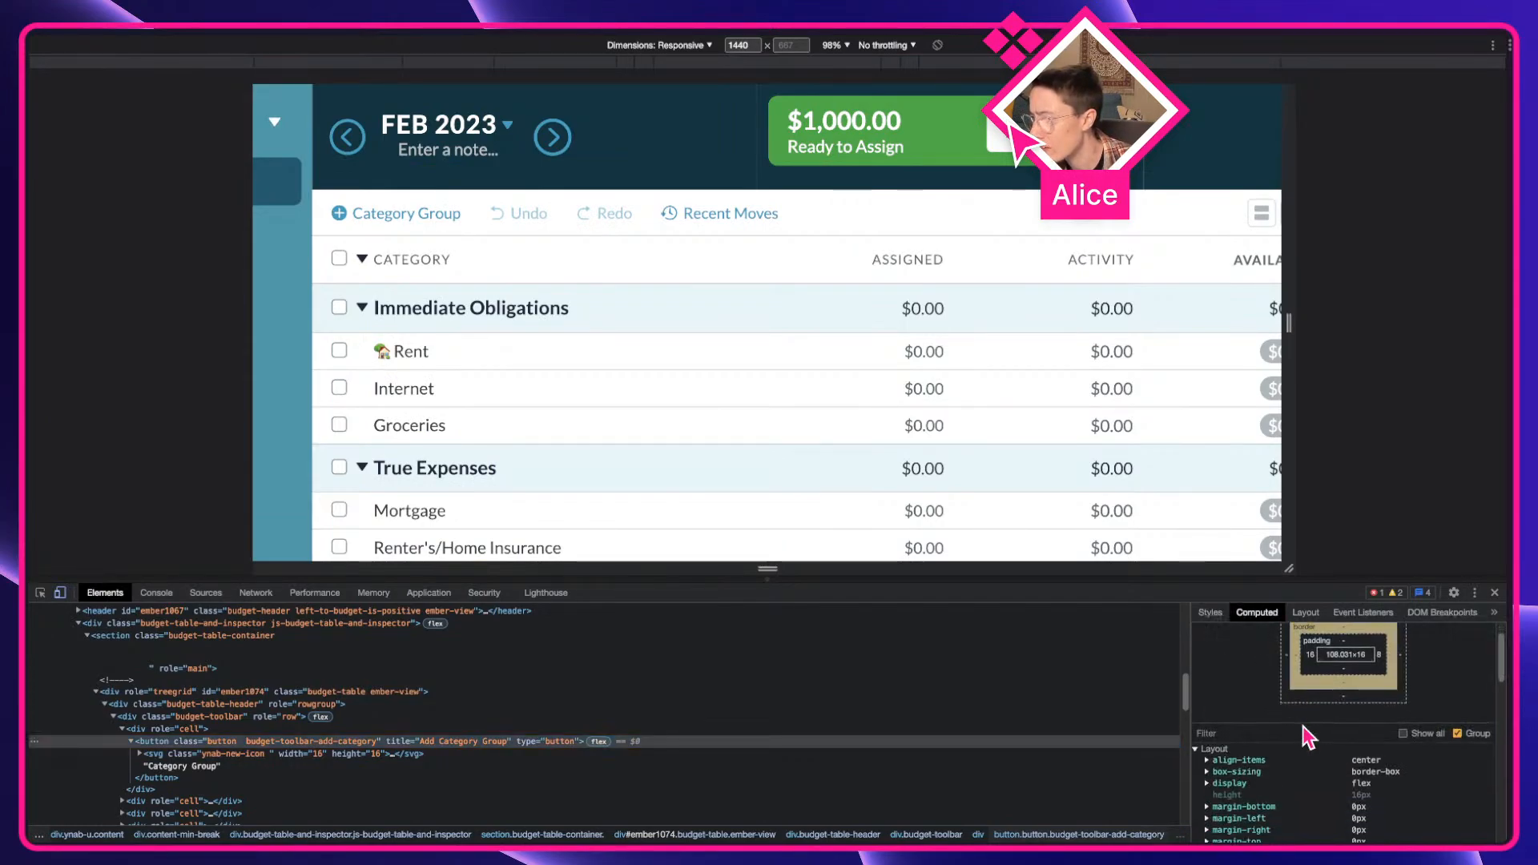
scroll(1308, 735, "down", 3)
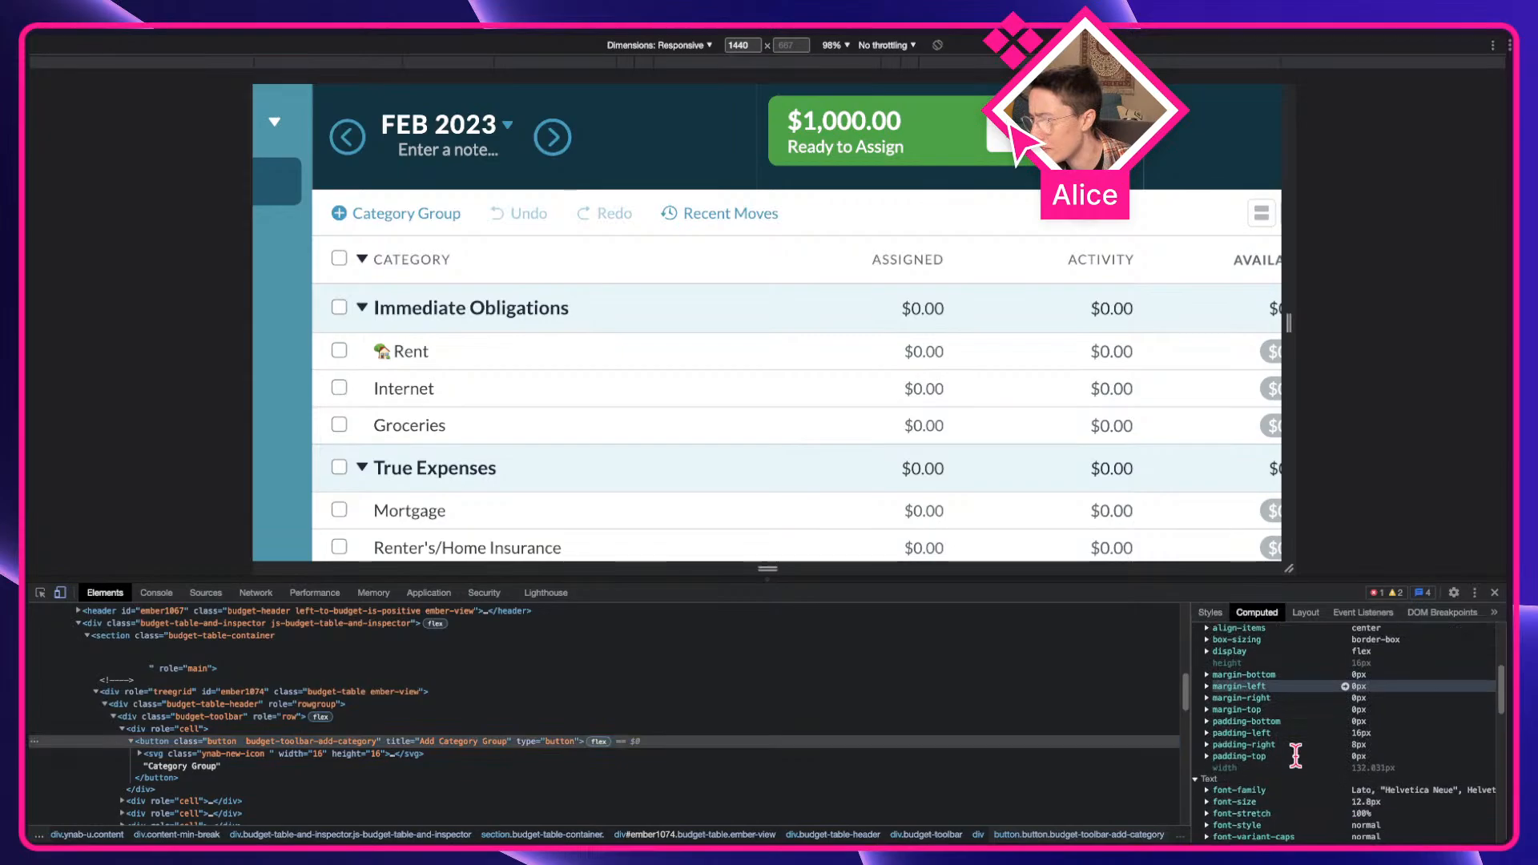
scroll(1296, 755, "down", 1)
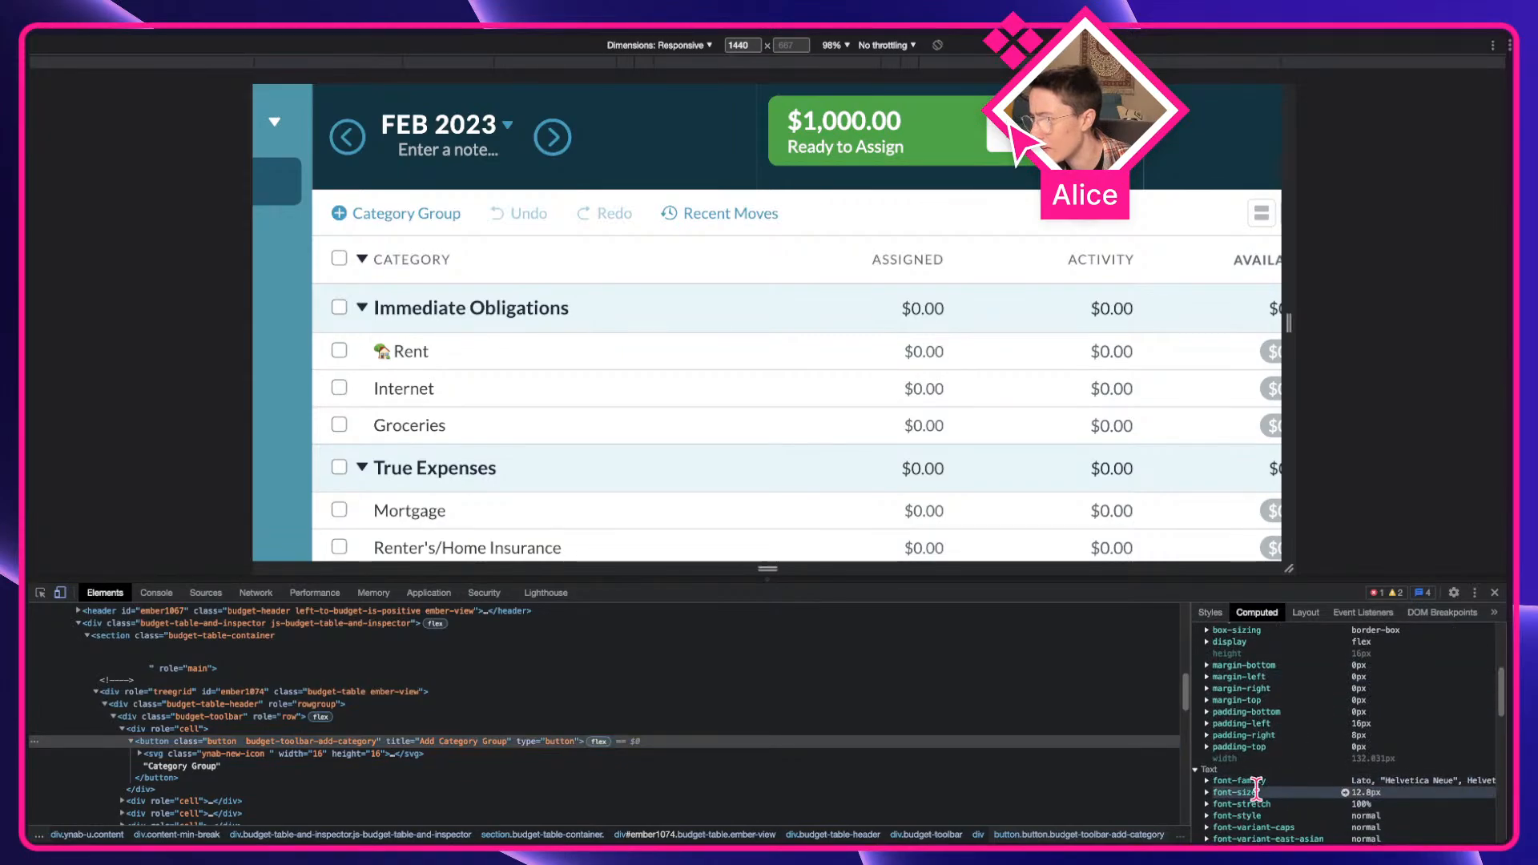
Step: Apply the Side nav/Referral link text style to the new label in Figma, and recheck the button's font size in the browser
key("super+Tab")
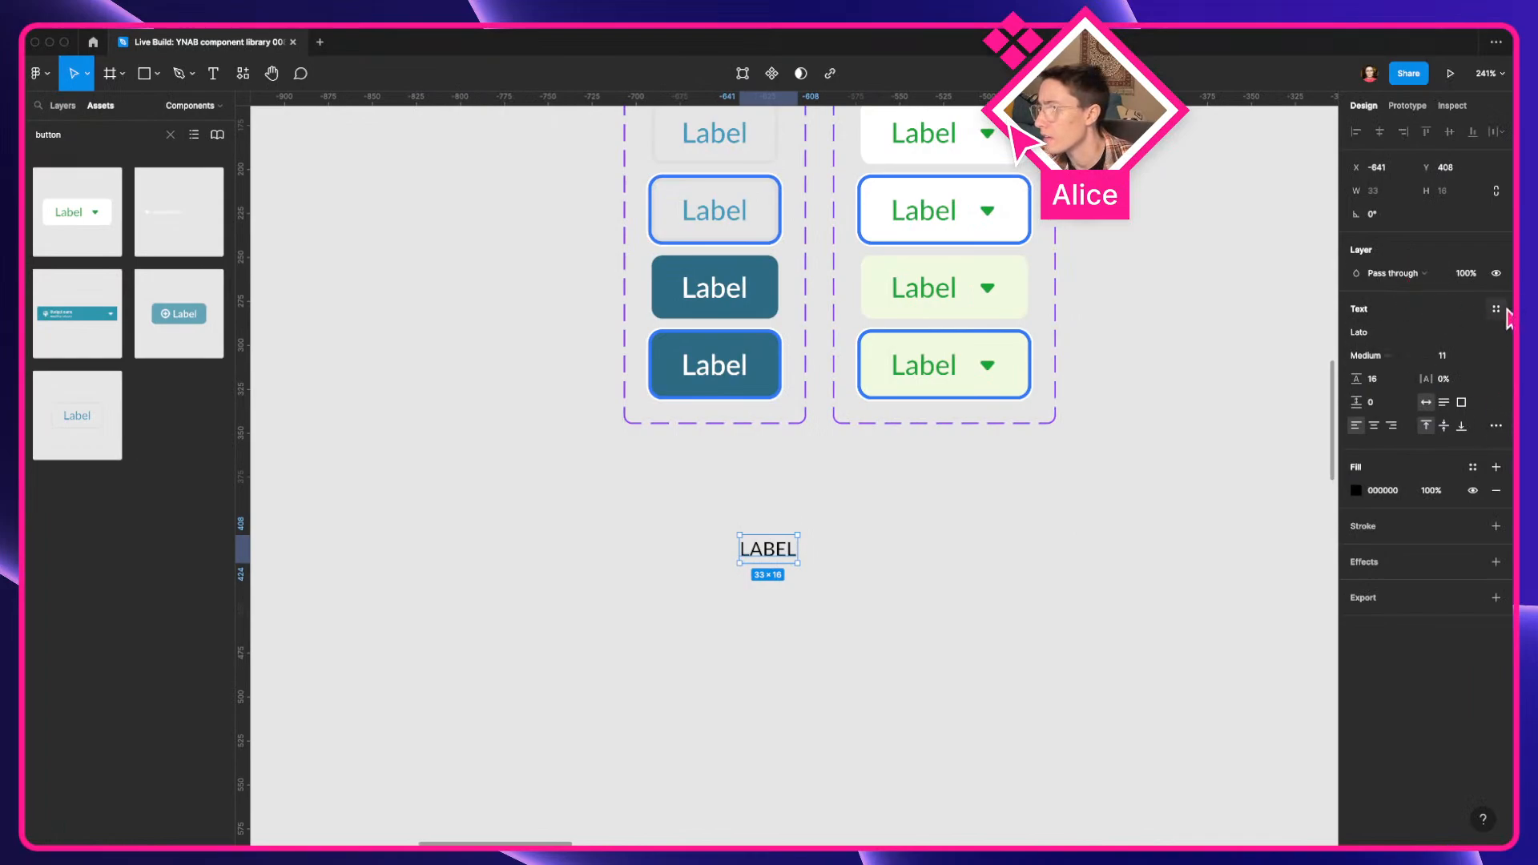
left_click(1496, 309)
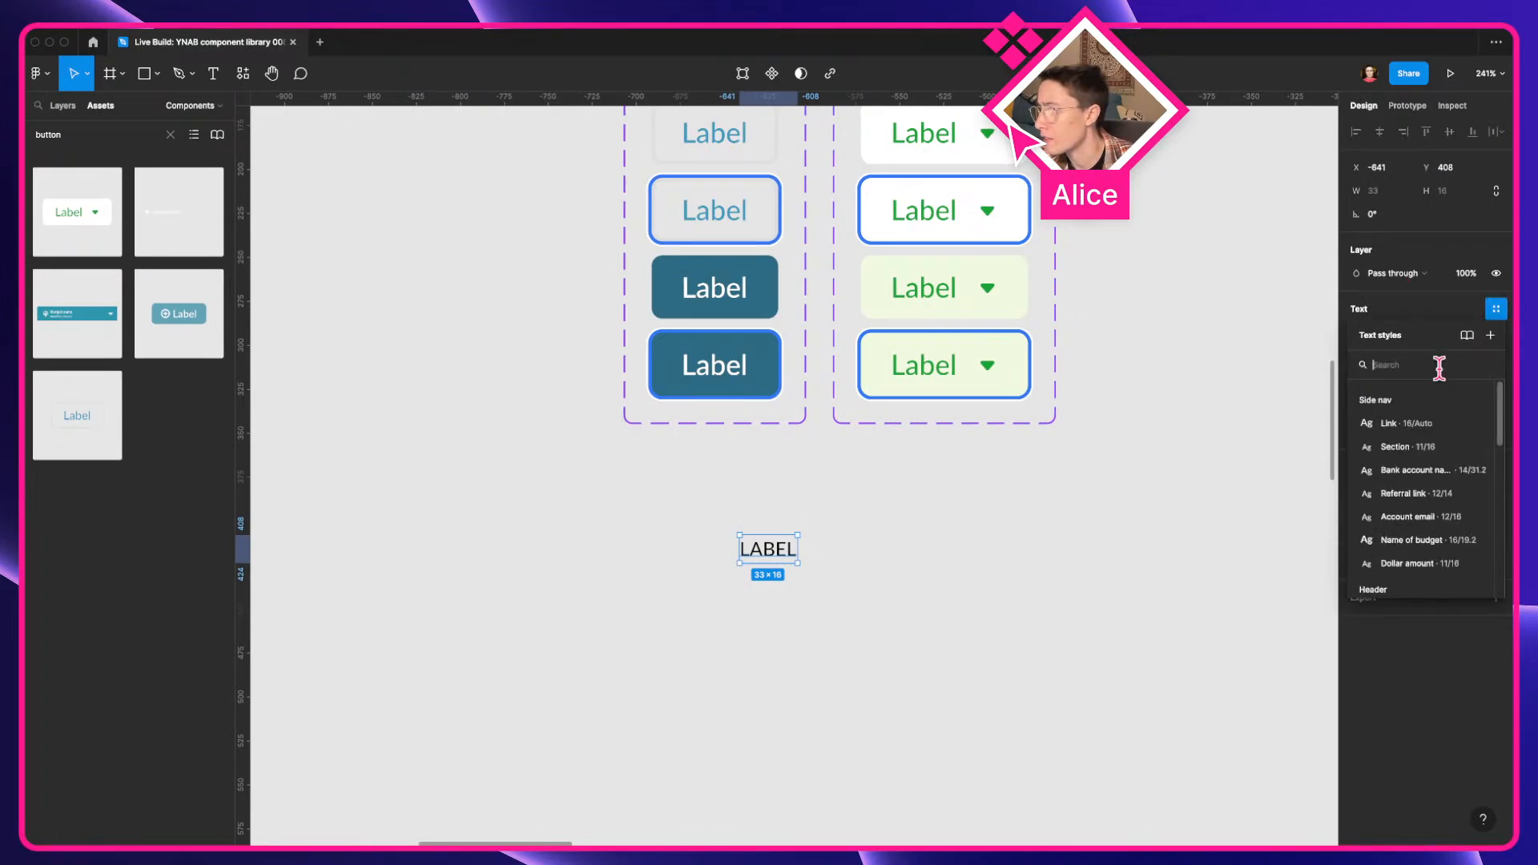
left_click(1454, 495)
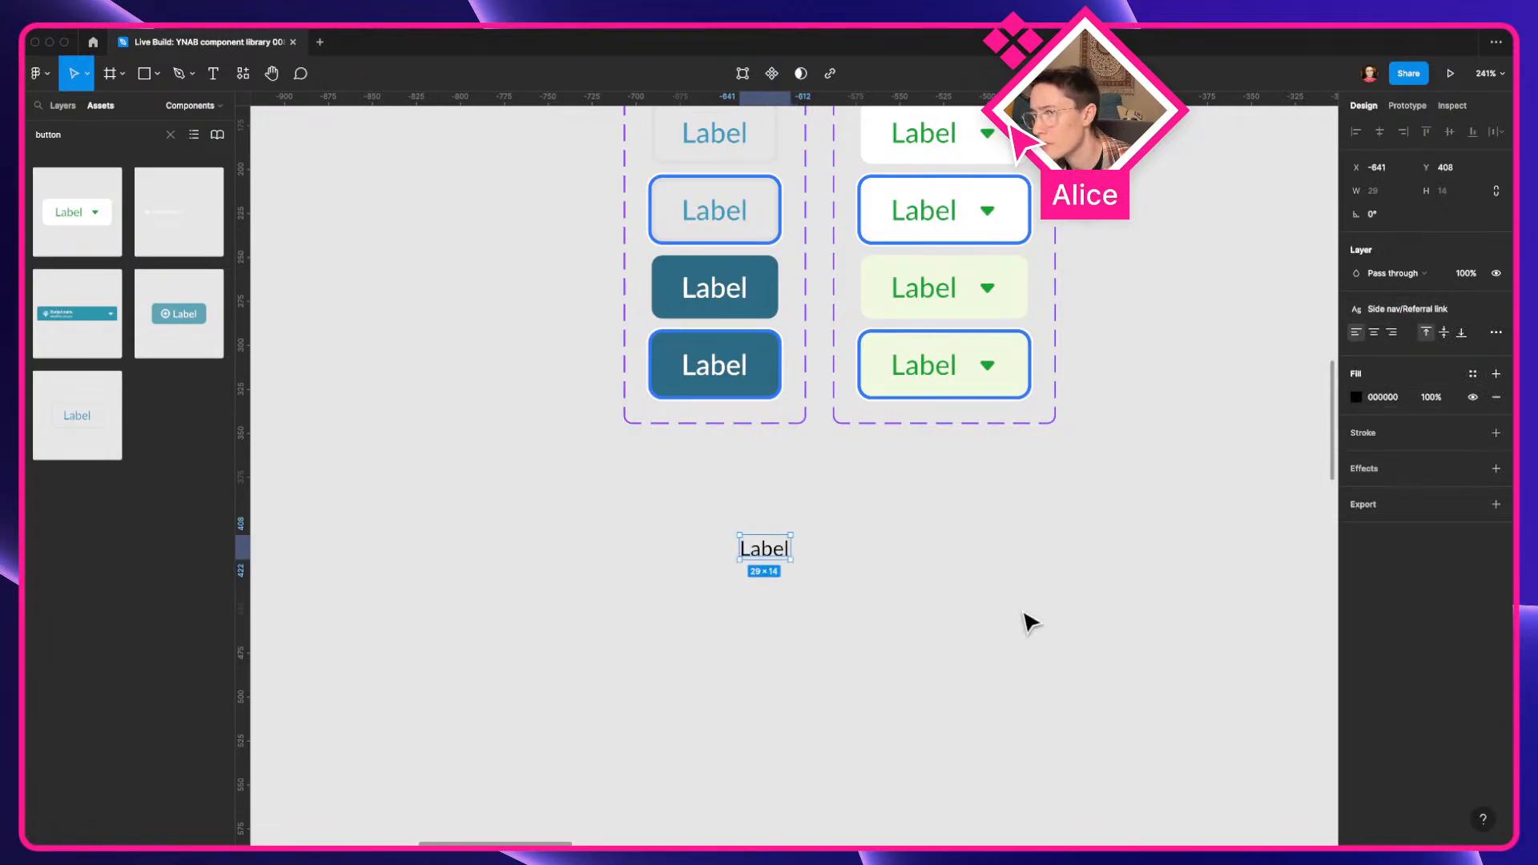
key("super+Tab")
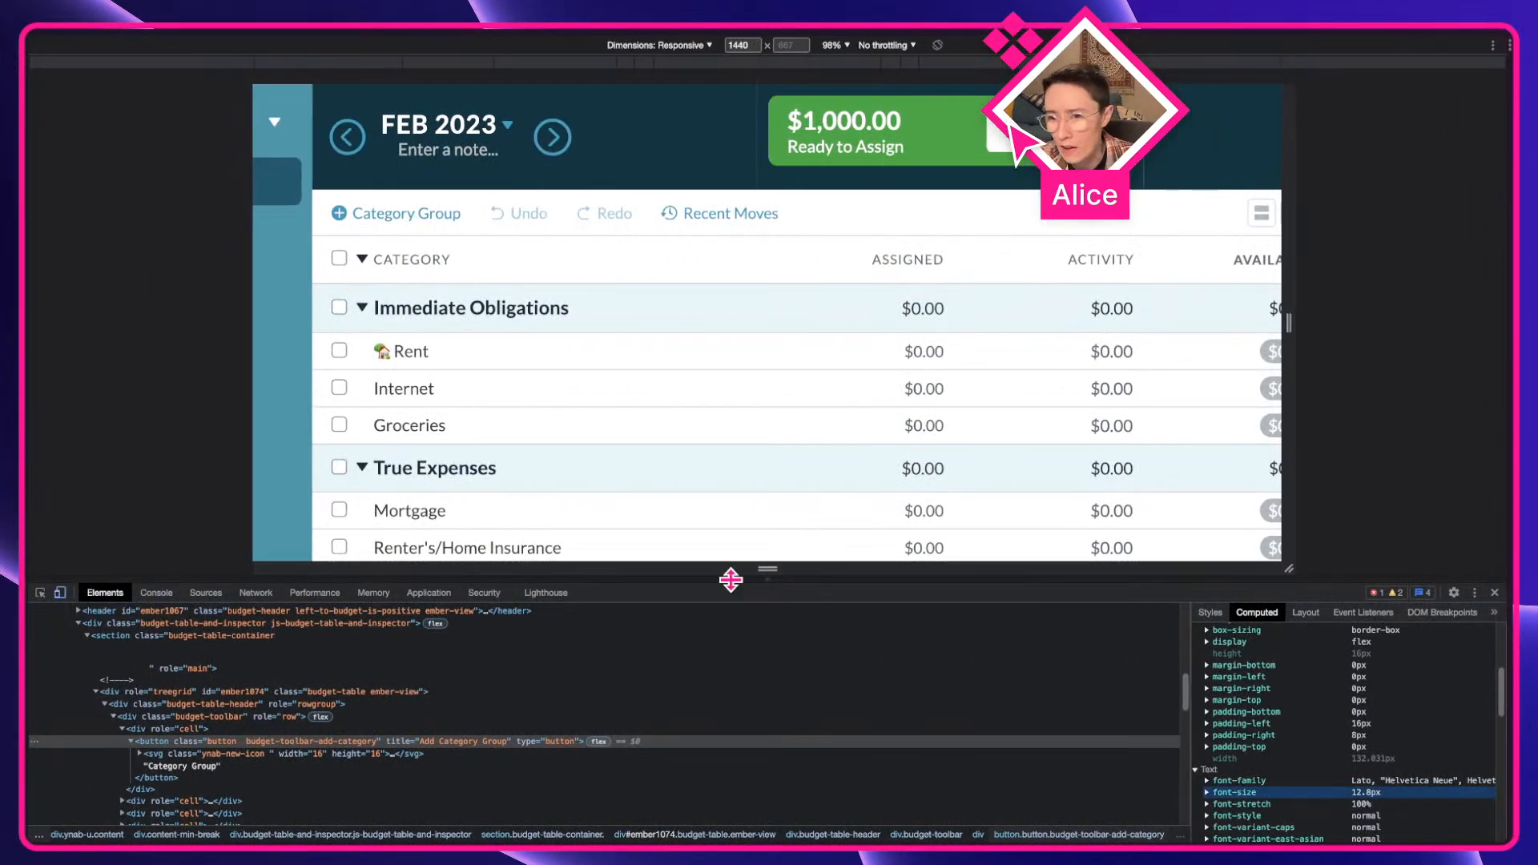
key("super+Tab")
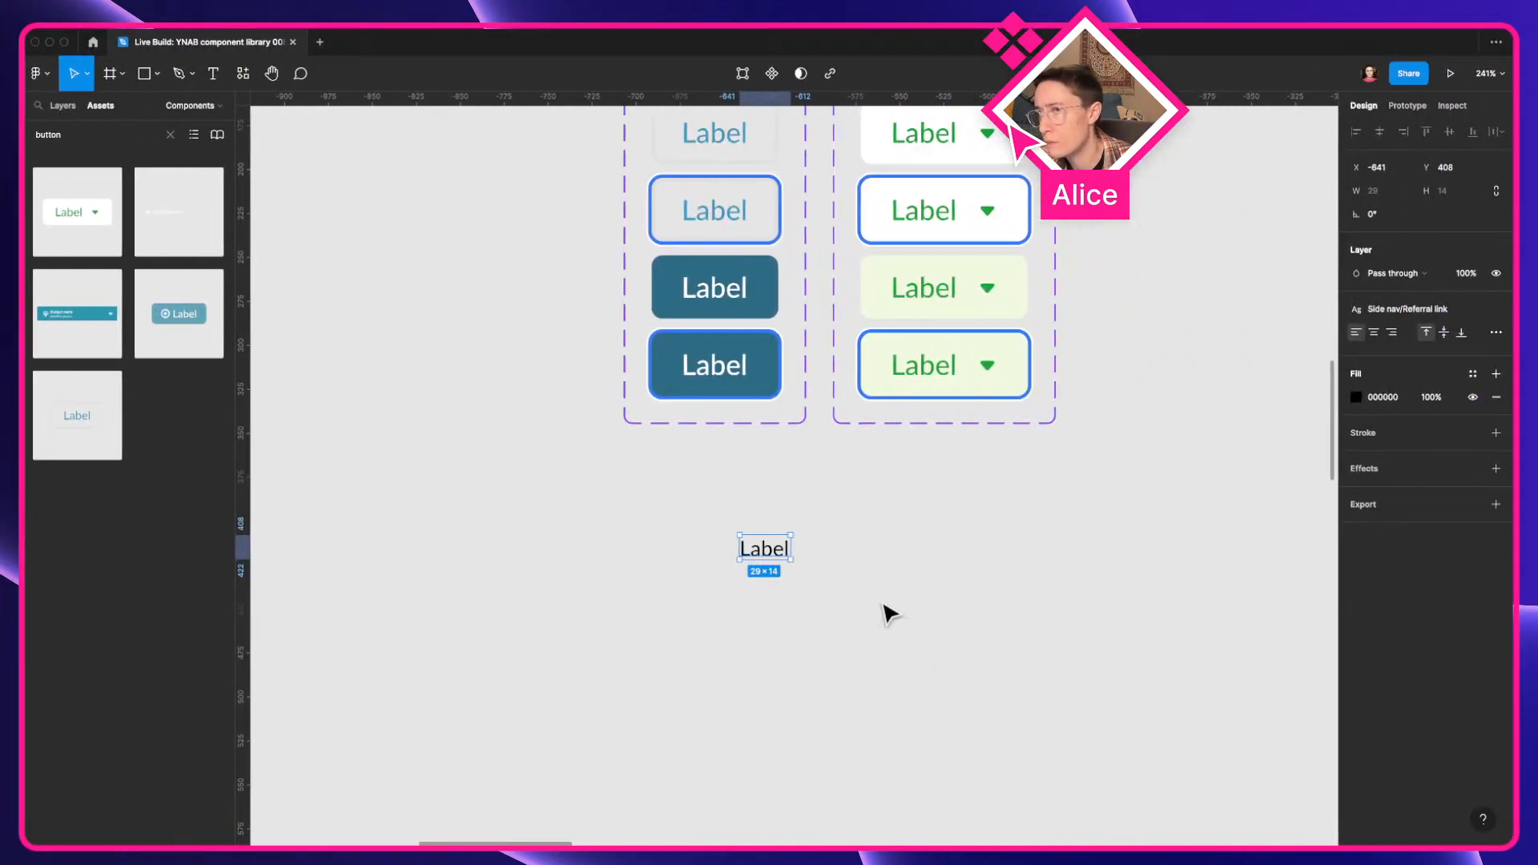
Step: Apply the Side nav/Referral link text style to both "Love YNAB? Pay it forward" text layers in the Referral CTA component set
left_click(908, 627)
scroll(901, 618, "down", 5)
left_click_drag(801, 638, 556, 611)
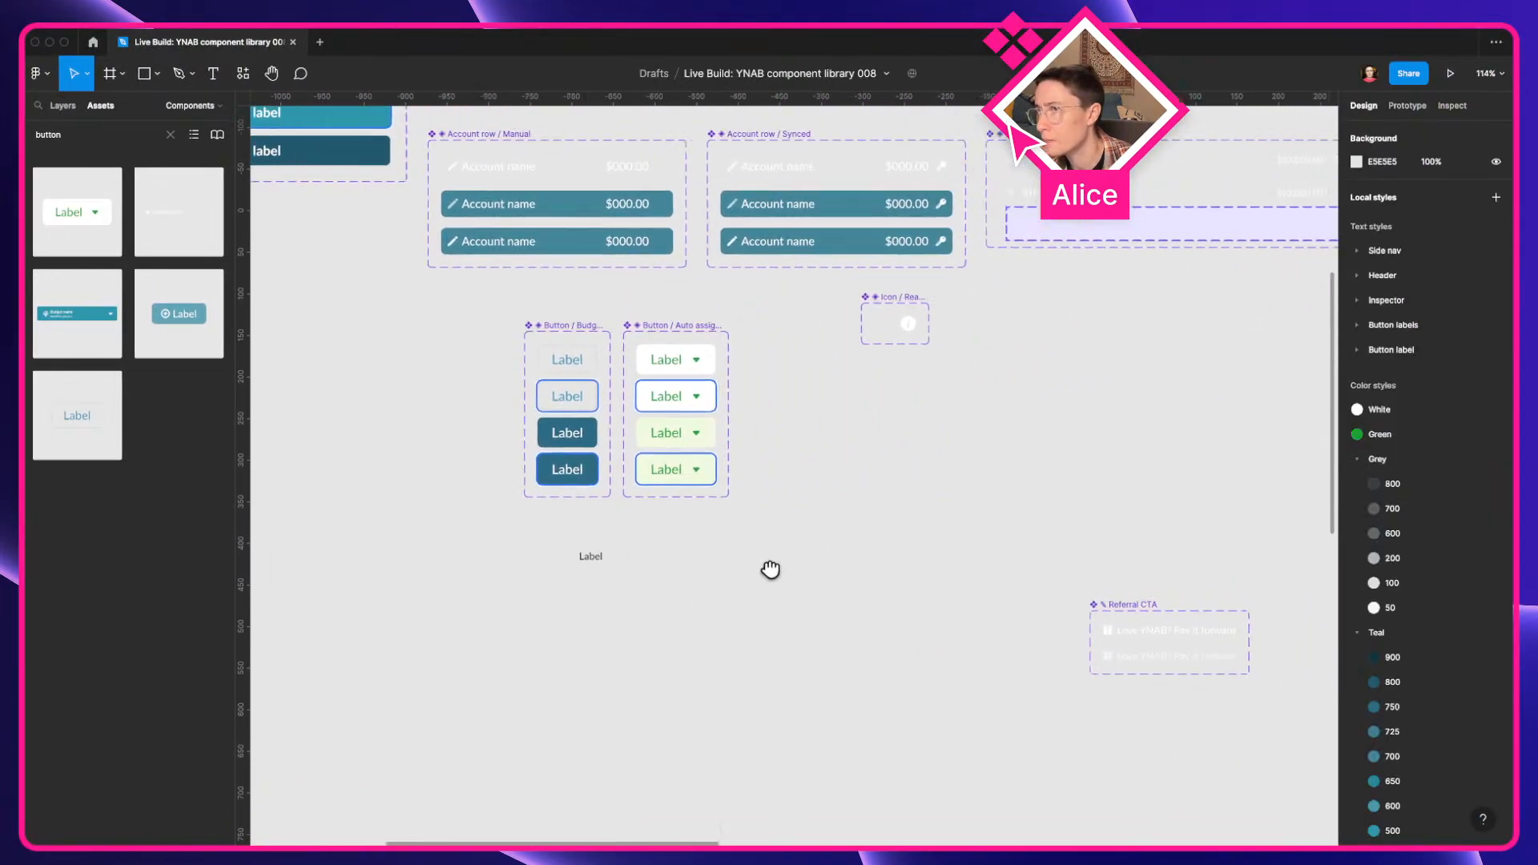
left_click_drag(938, 641, 681, 532)
scroll(996, 536, "up", 5)
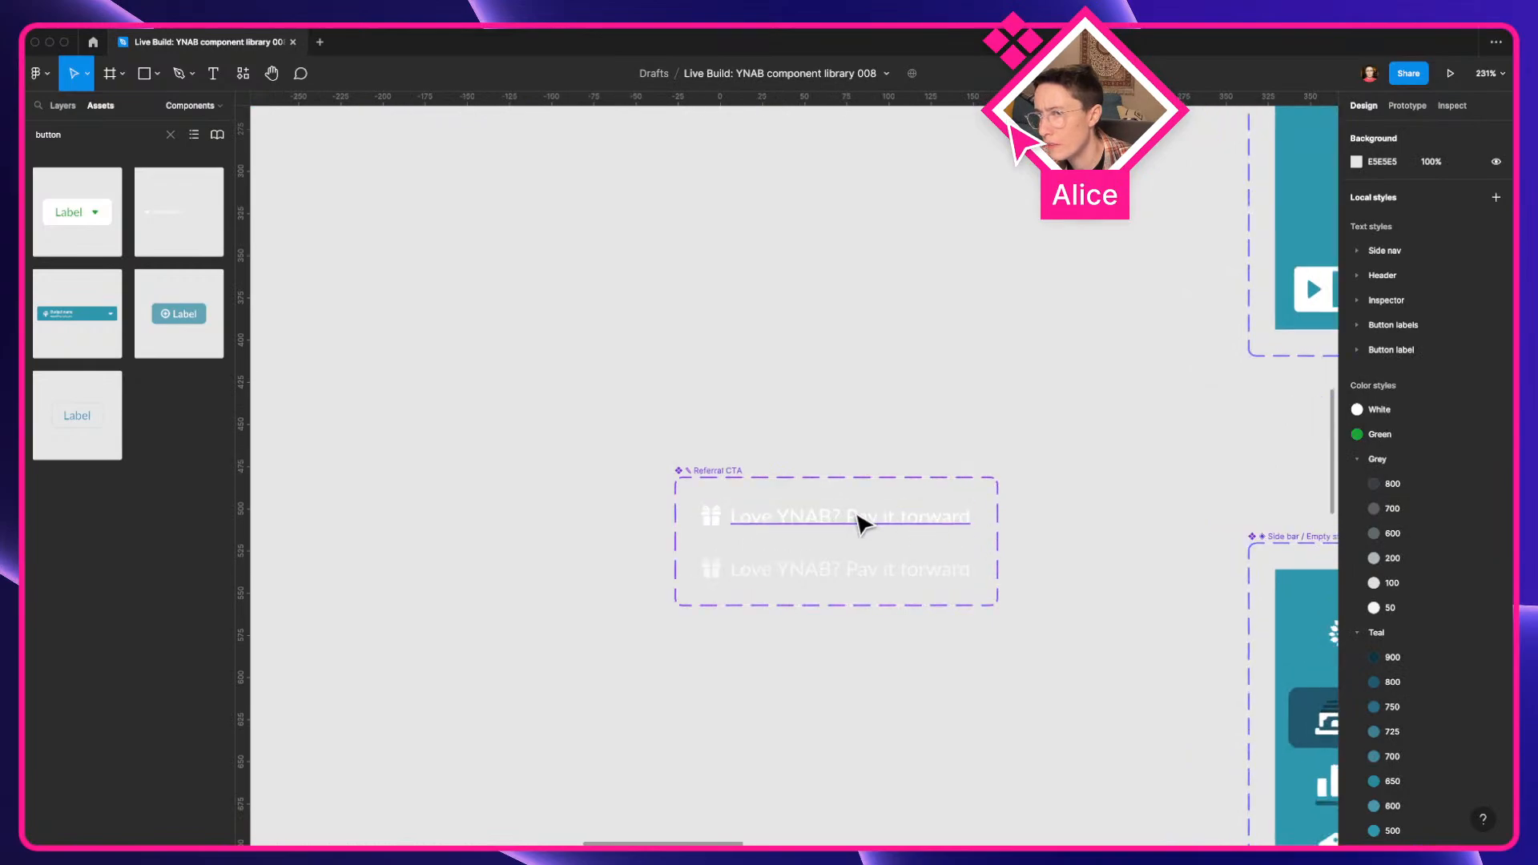
double_click(859, 524)
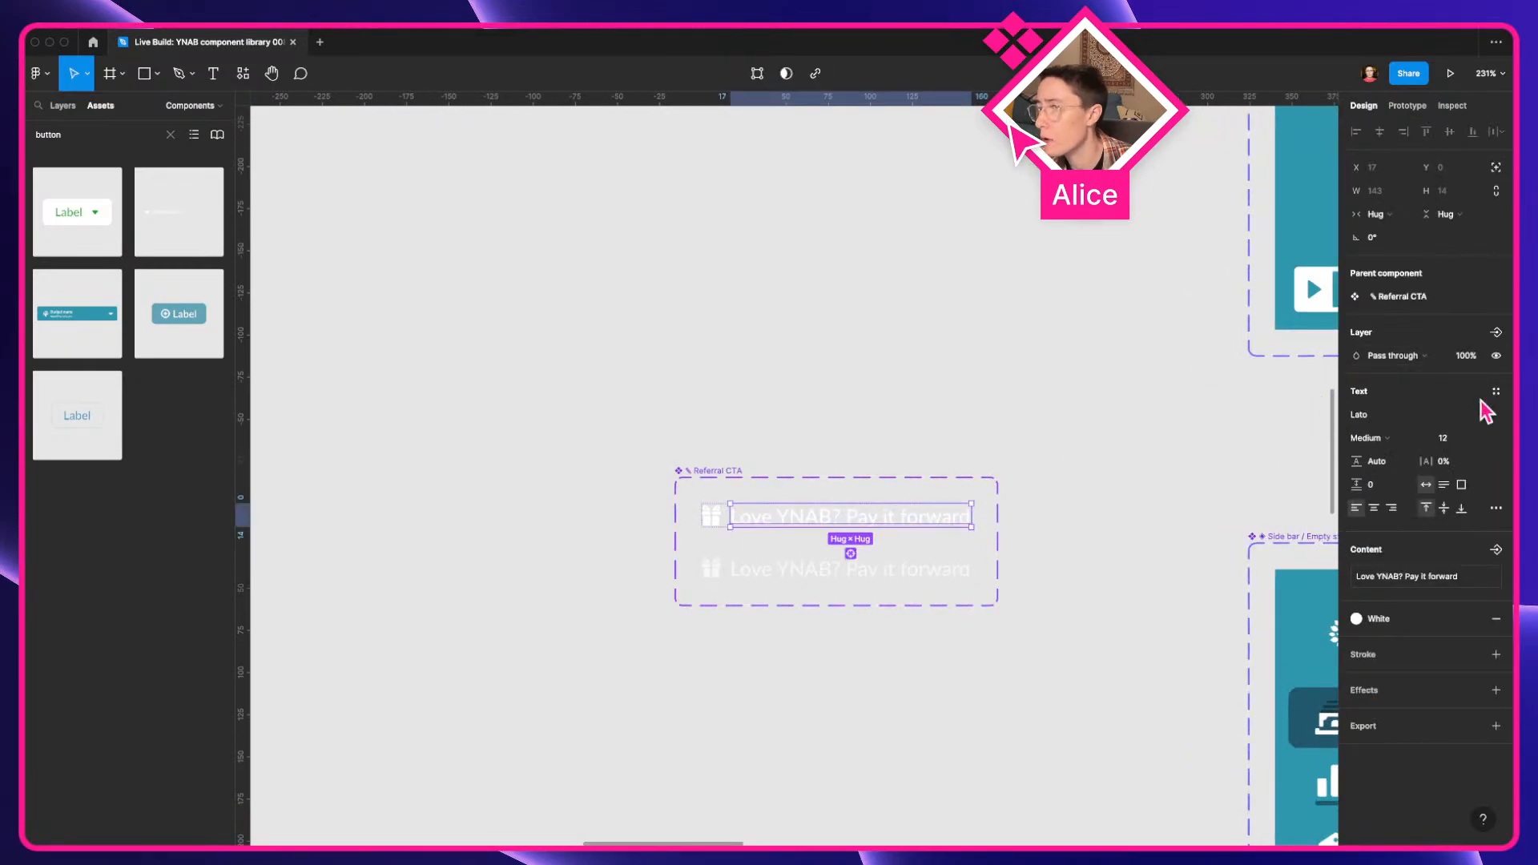
left_click(934, 577, "shift")
left_click(1496, 393)
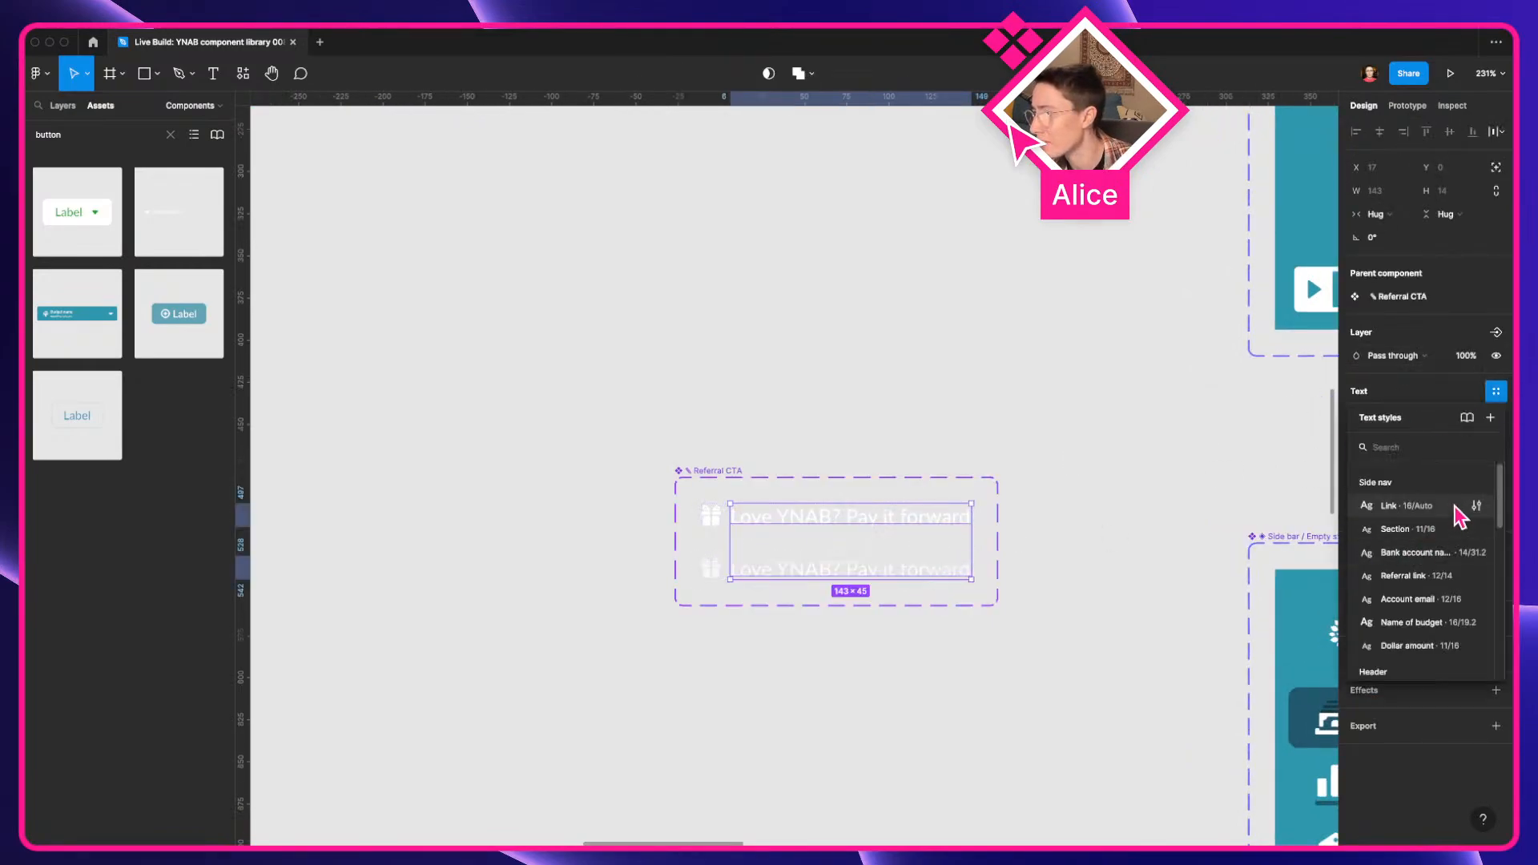
left_click(1444, 579)
left_click(1014, 661)
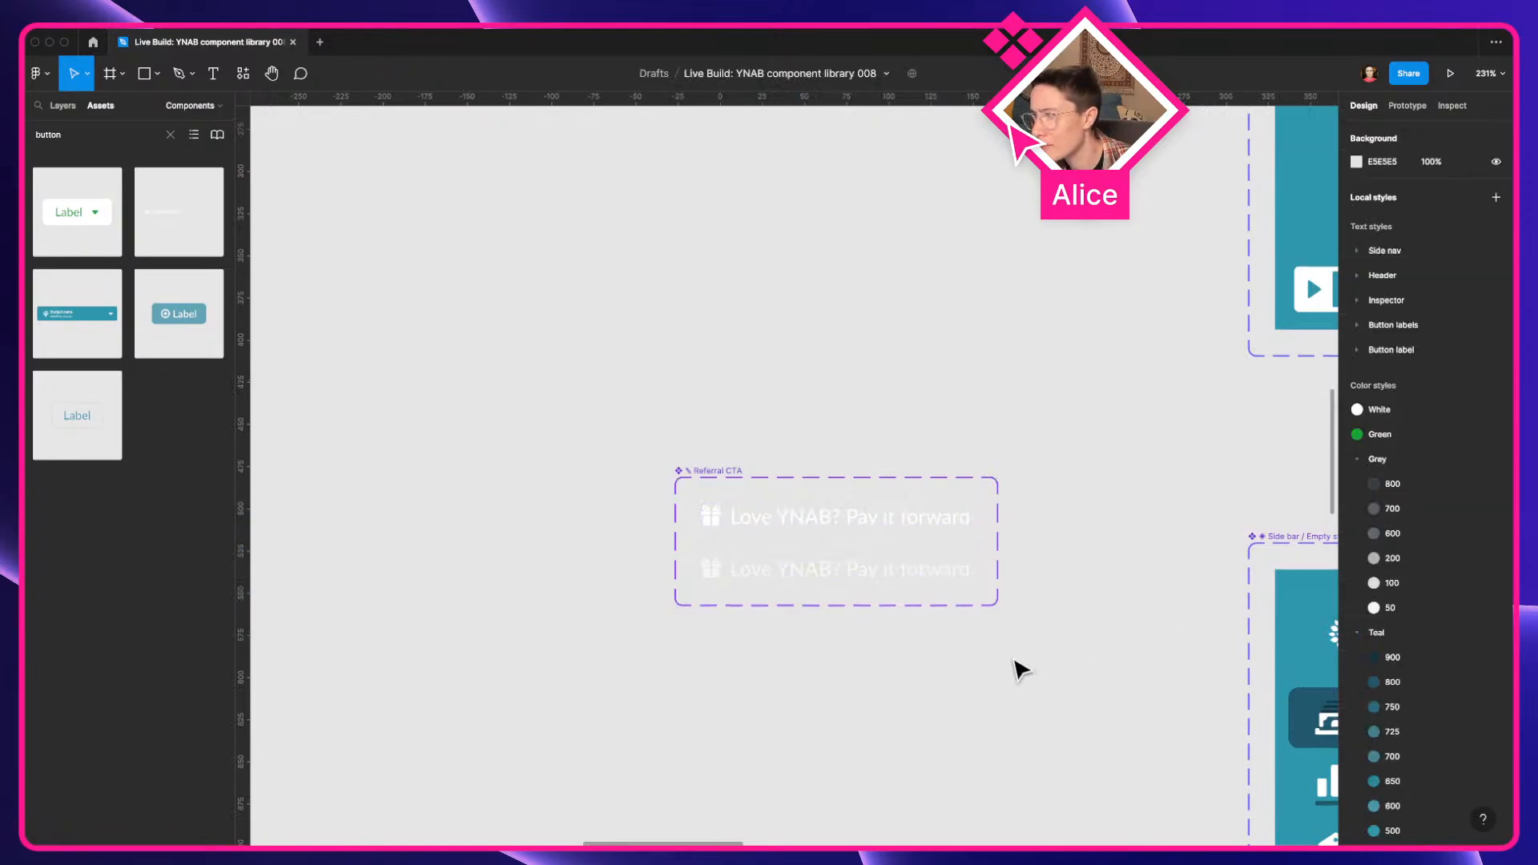
Step: Check the referral link in the side bar component, and look over the side nav and toolbar in the browser's YNAB page
left_click_drag(1074, 825, 633, 417)
scroll(975, 601, "down", 3)
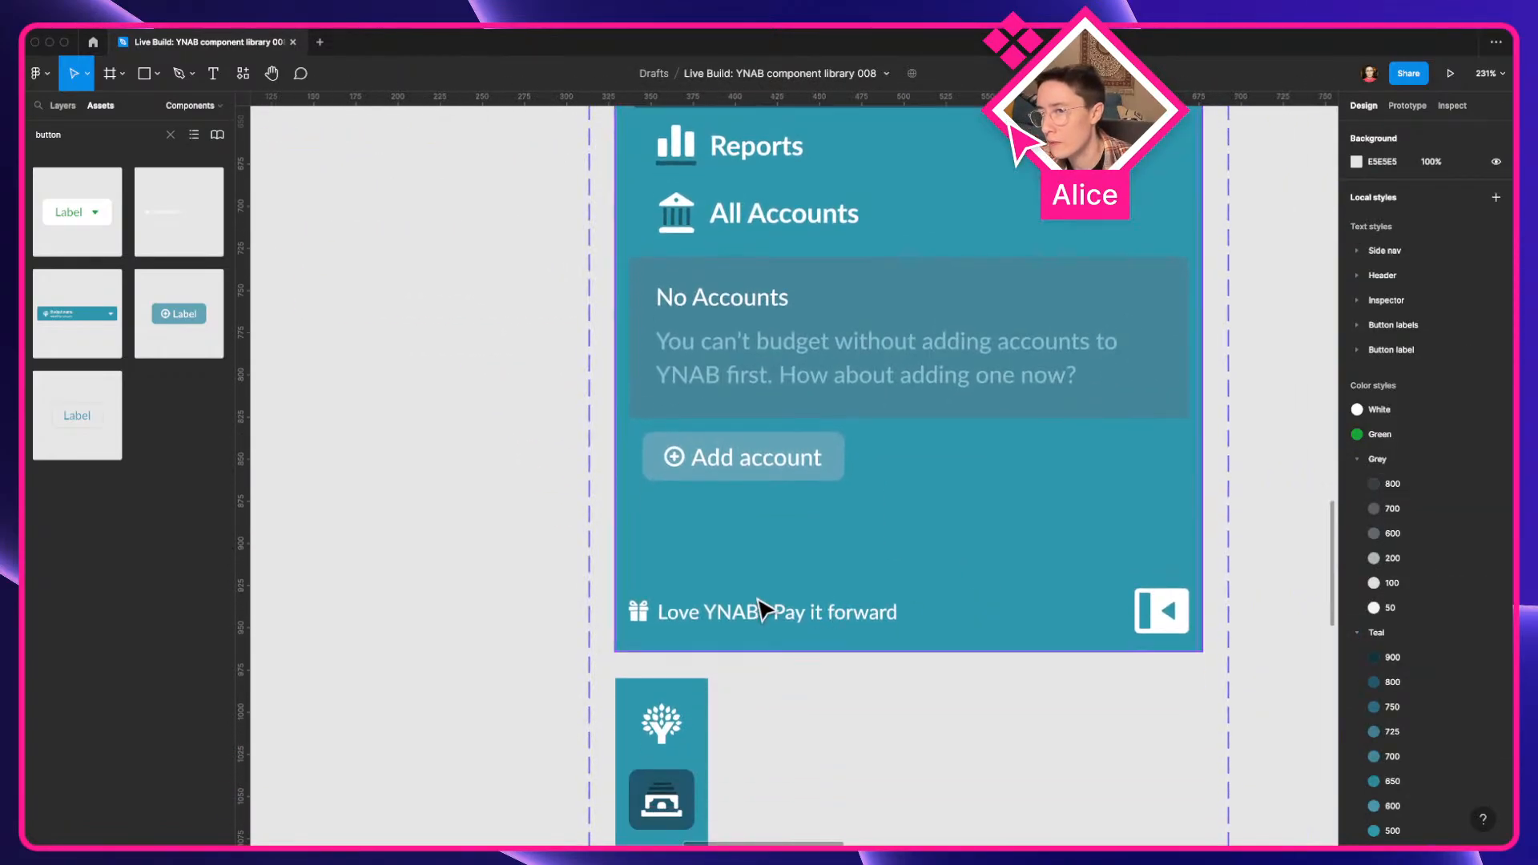
key("super+Tab")
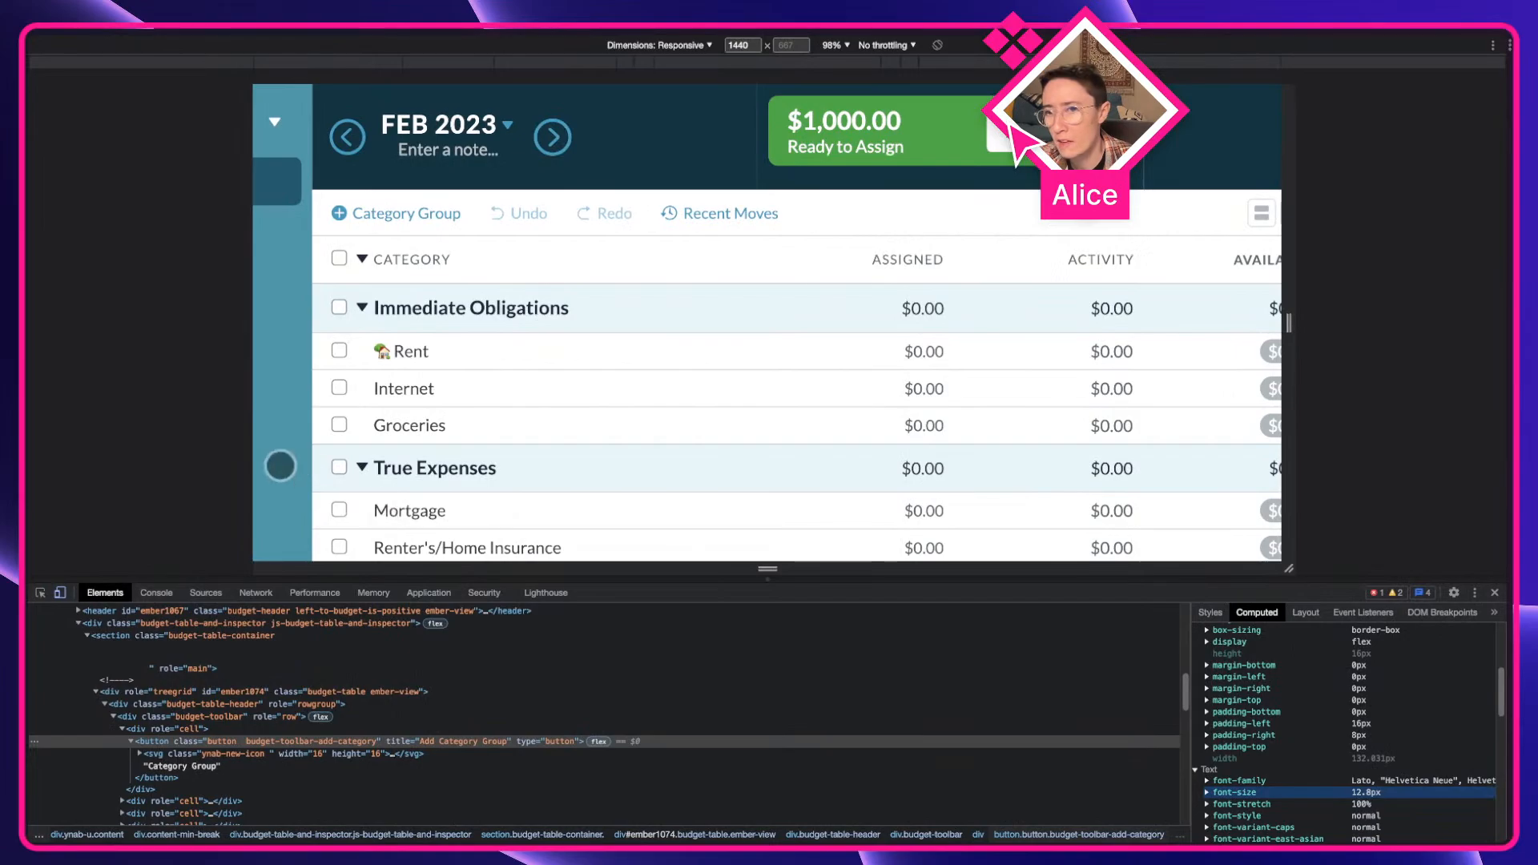
scroll(320, 466, "down", 4)
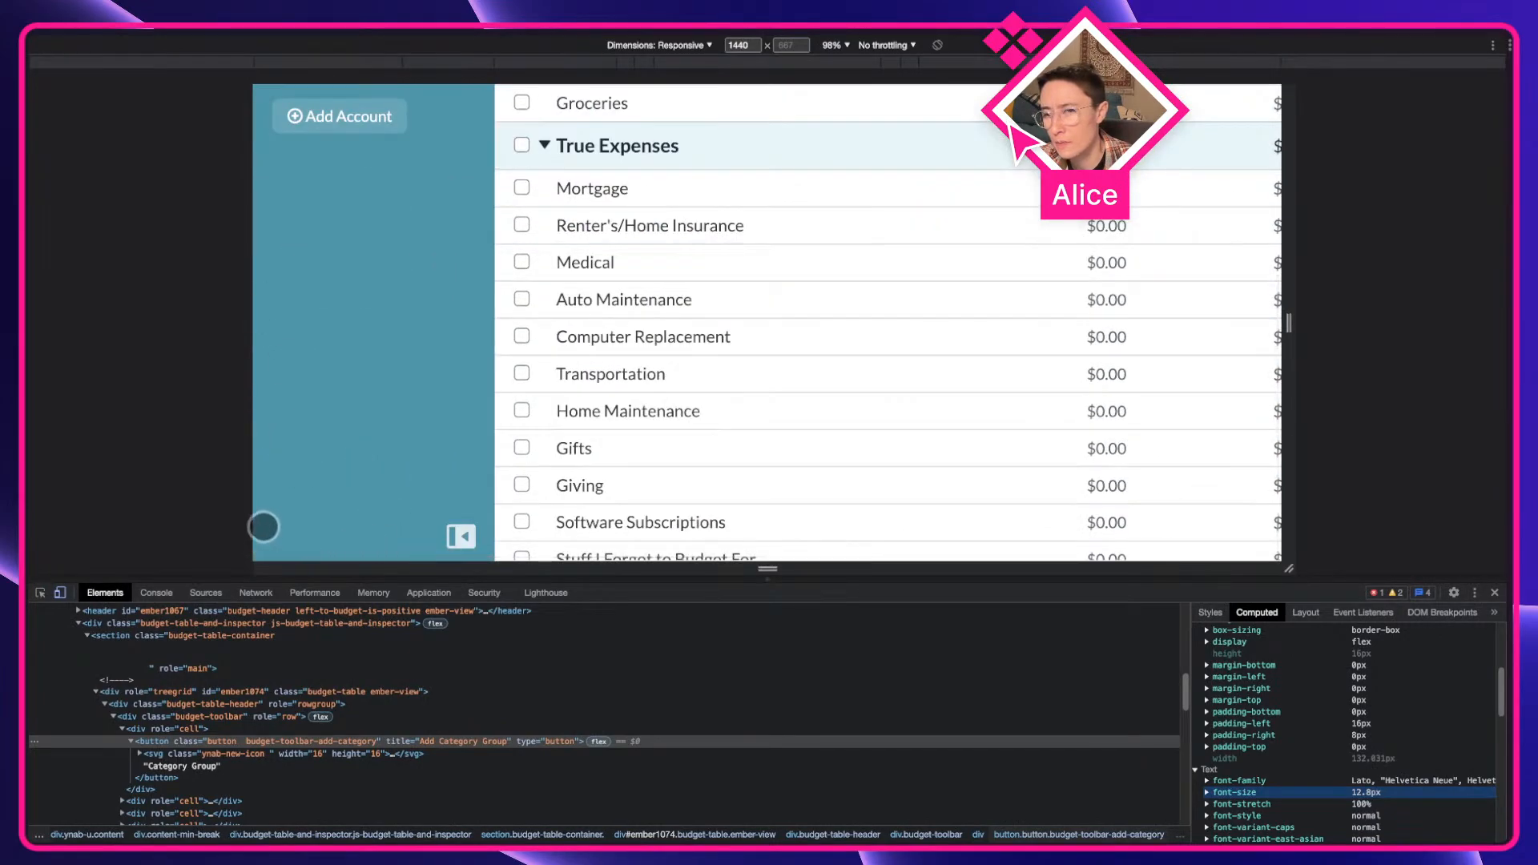
scroll(849, 479, "up", 4)
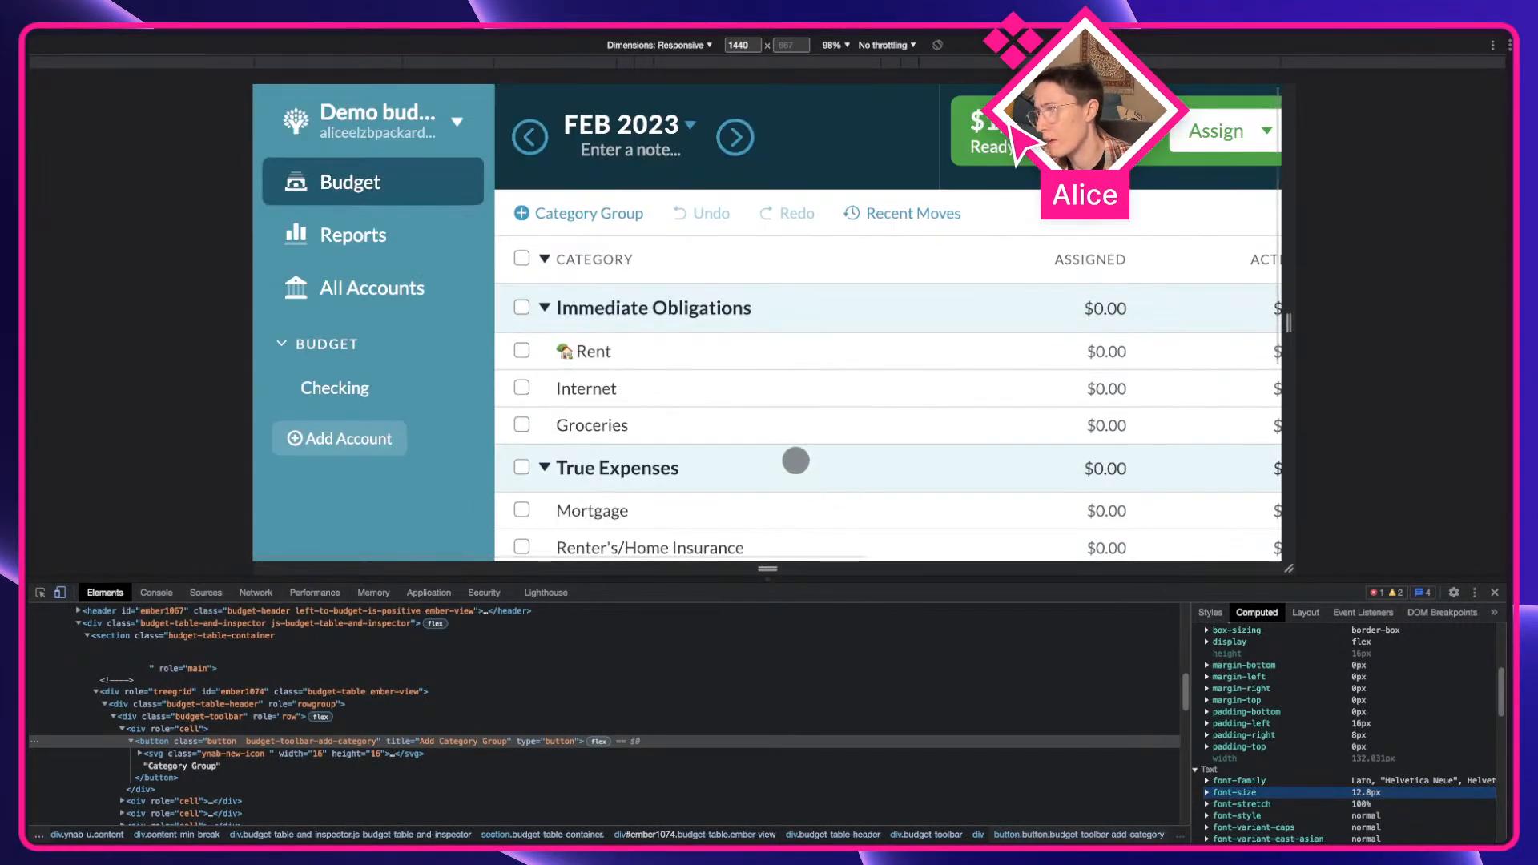
scroll(621, 234, "right", 3)
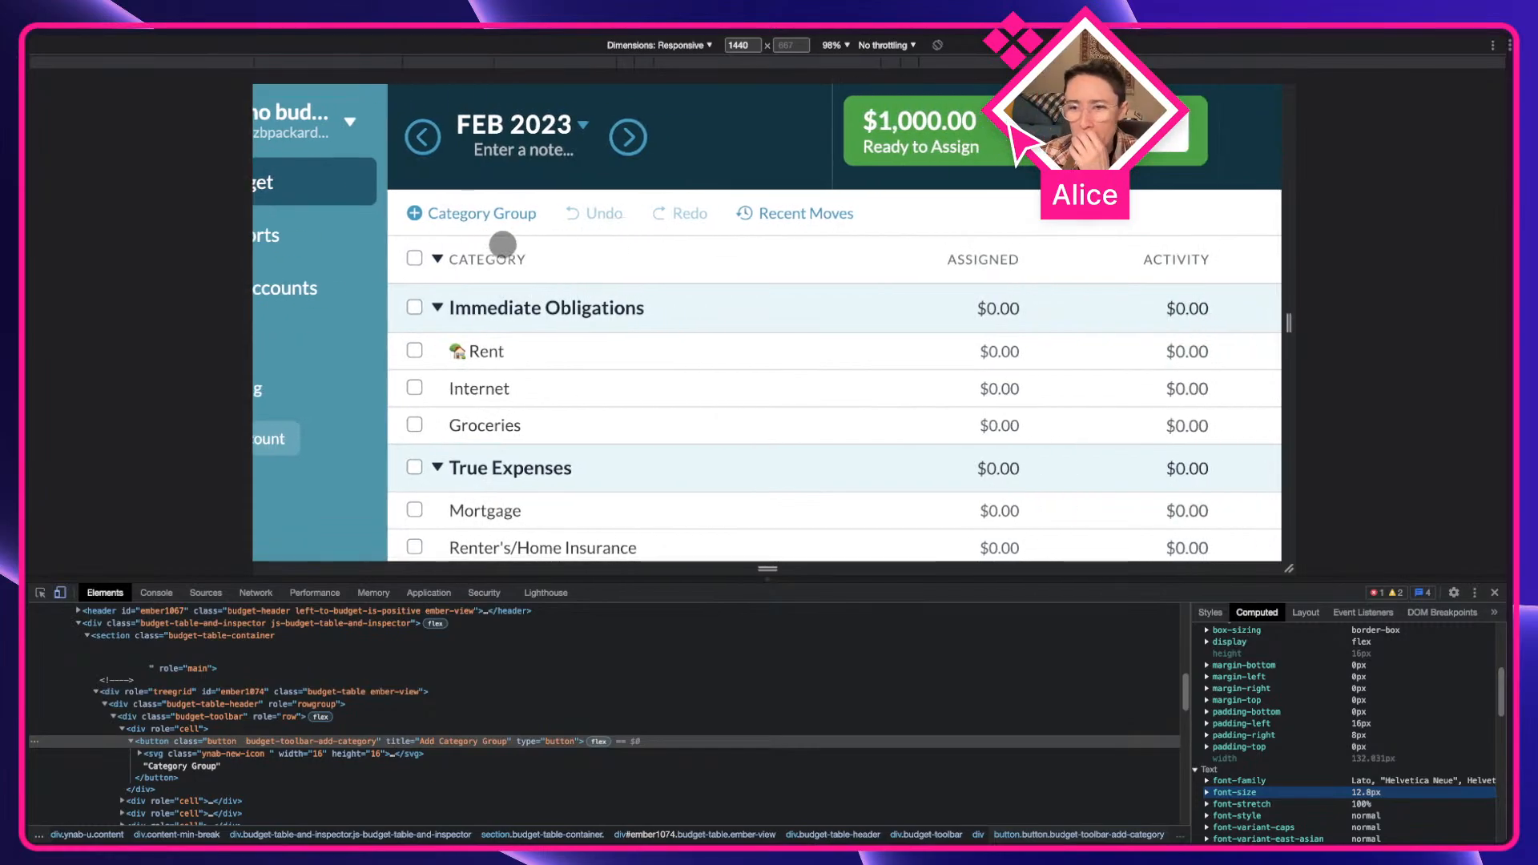
Step: Go back to the standalone Label text below the button component sets in Figma and compare it with the browser's toolbar buttons
key("ctrl+Right")
scroll(371, 335, "down", 3)
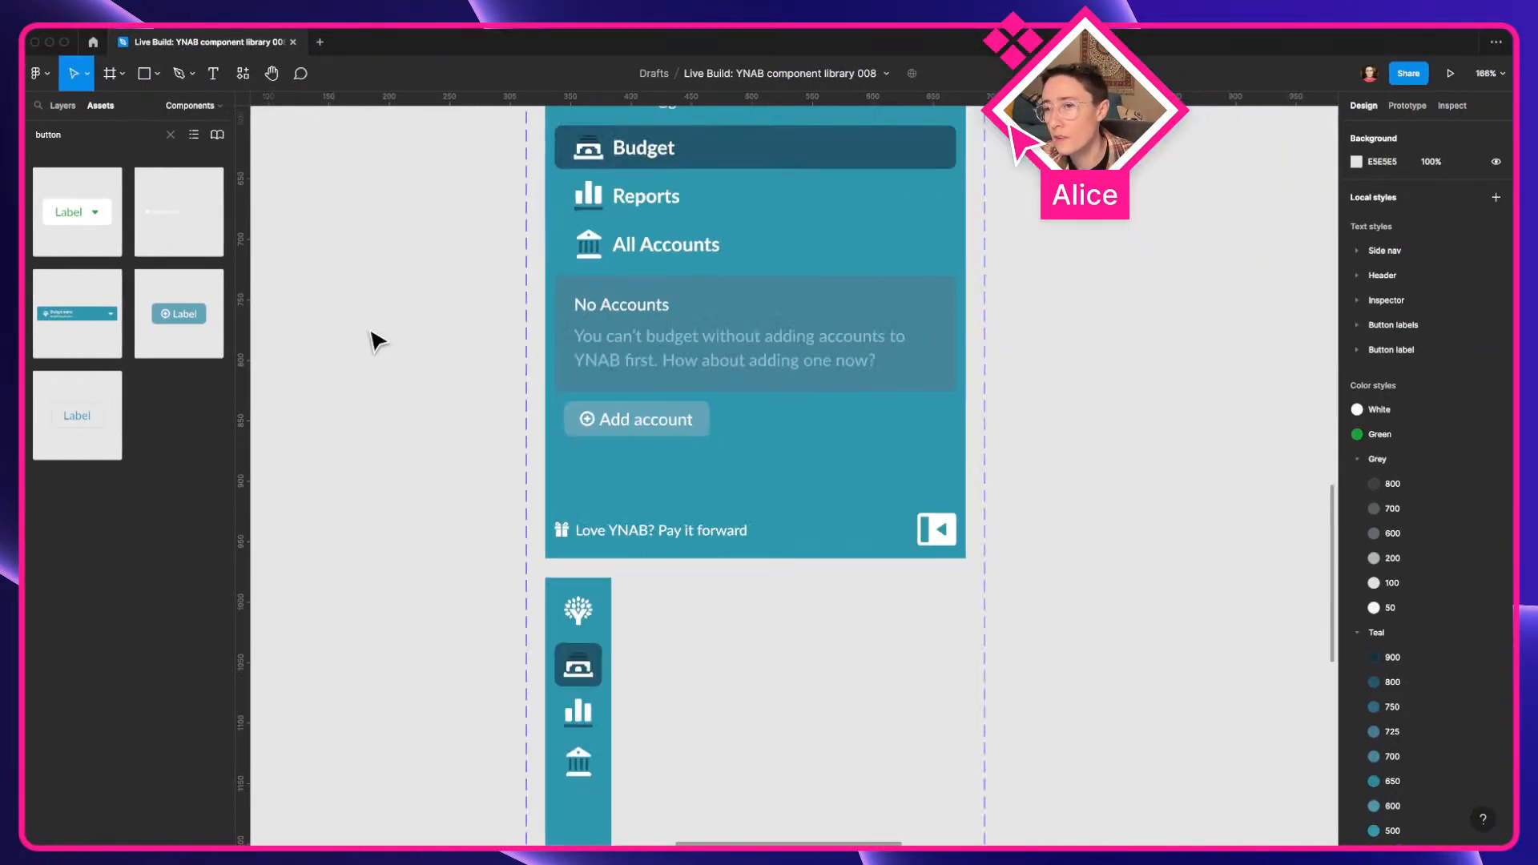
left_click_drag(371, 335, 480, 385)
scroll(464, 334, "down", 3)
left_click_drag(464, 333, 723, 403)
left_click_drag(910, 357, 796, 446)
scroll(797, 446, "up", 6)
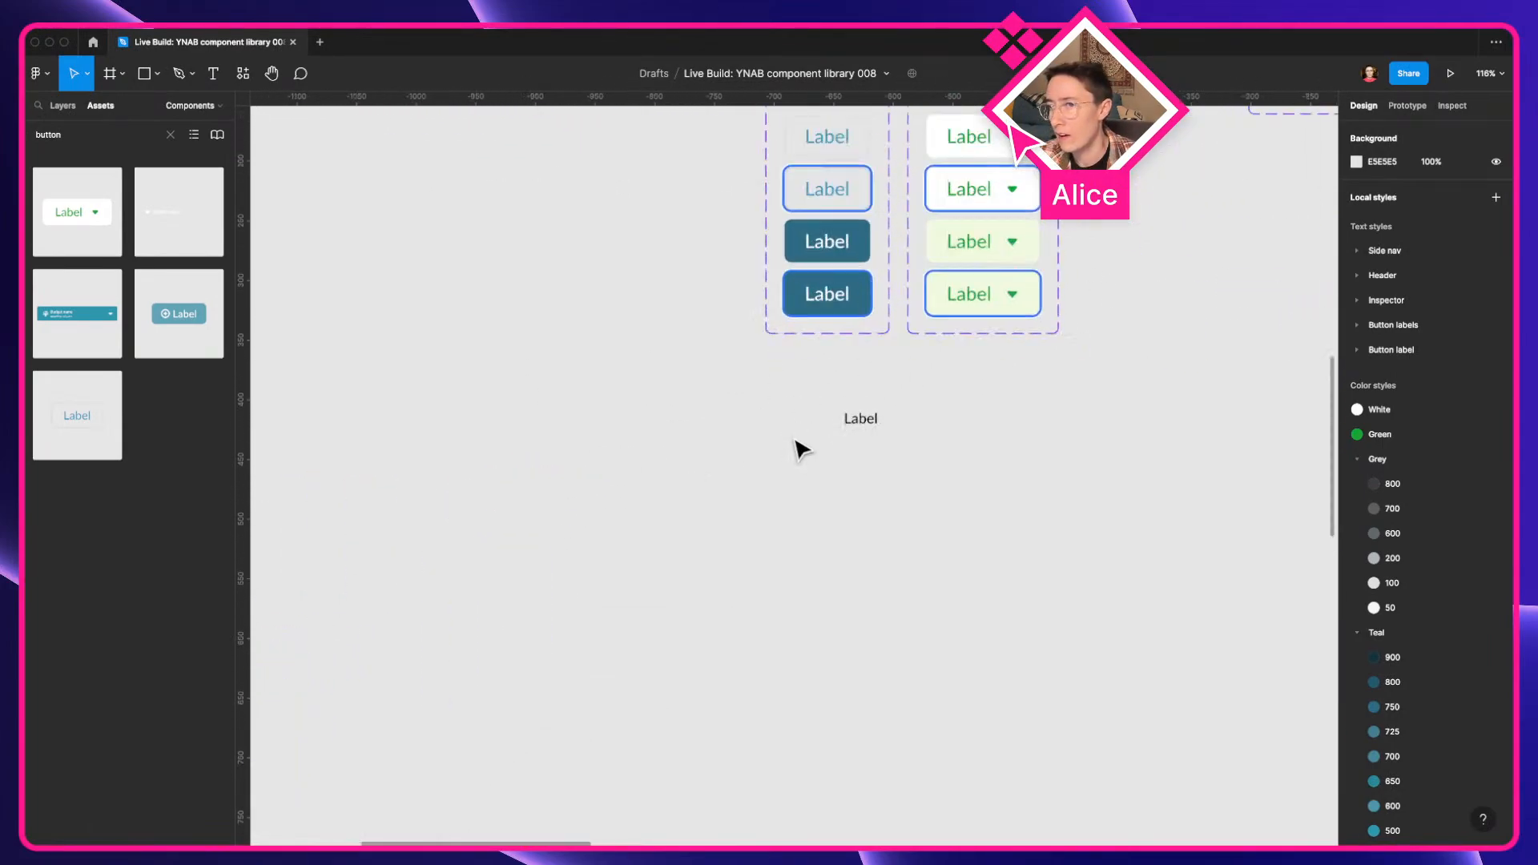
left_click(771, 473)
left_click(655, 468)
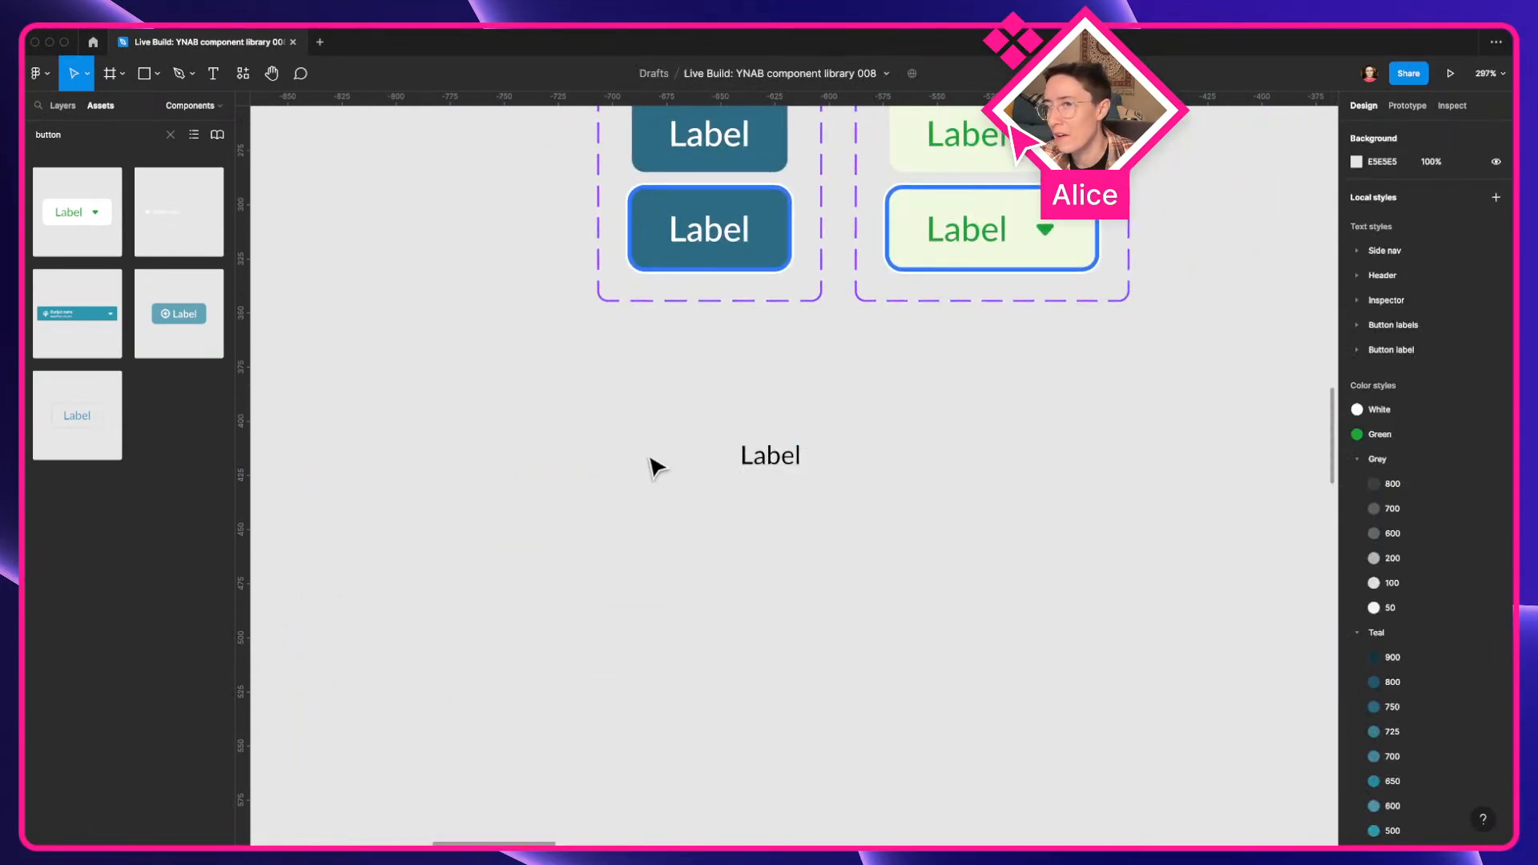
key("super+Tab")
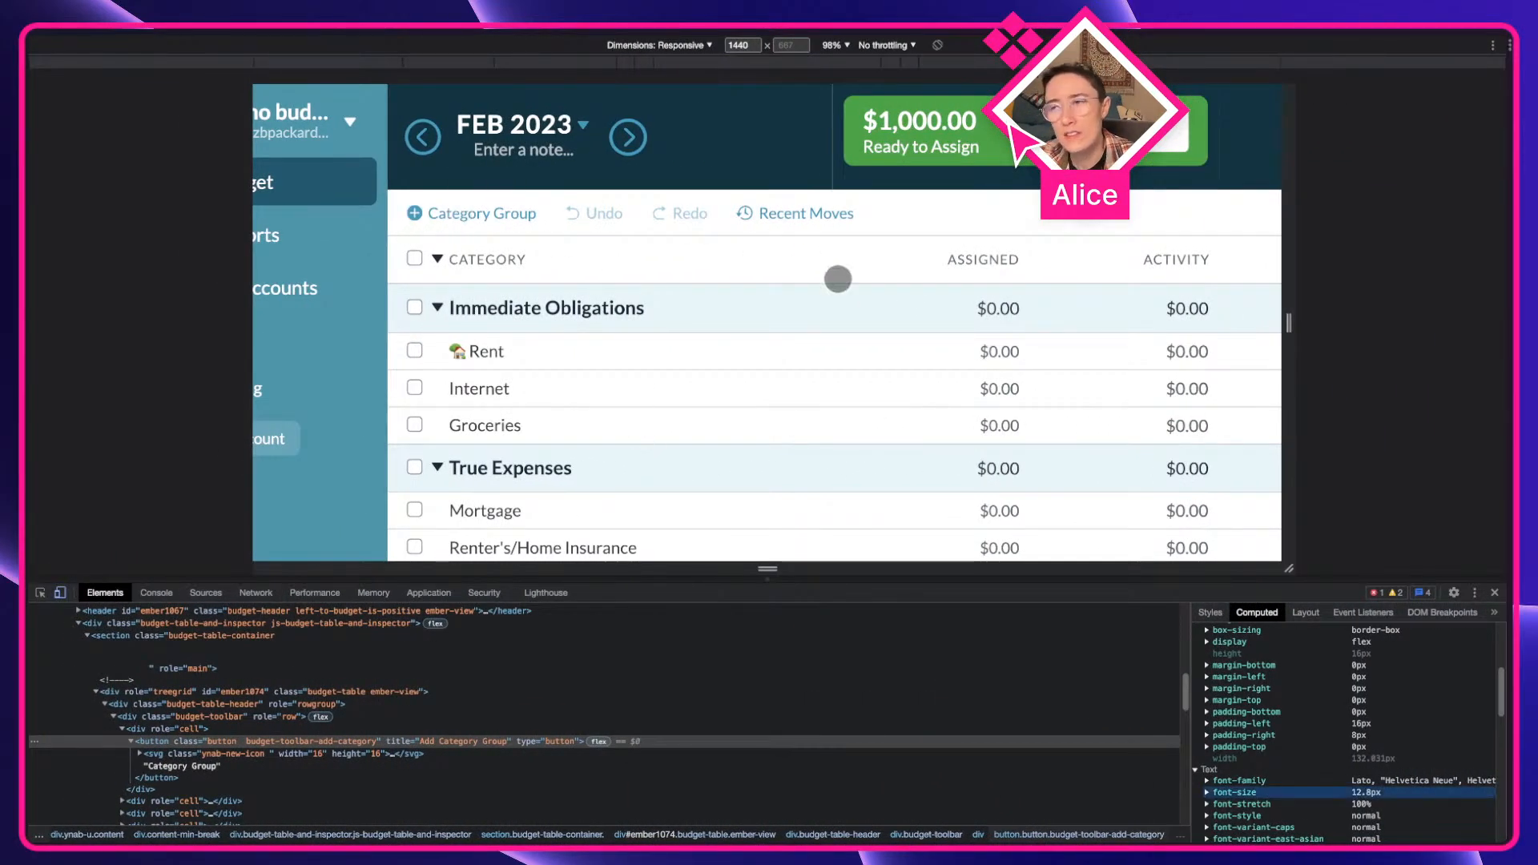
key("super+Tab")
Step: Place an instance of the Plus circle icon from the icon components immediately before the standalone Label text
scroll(673, 432, "down", 10)
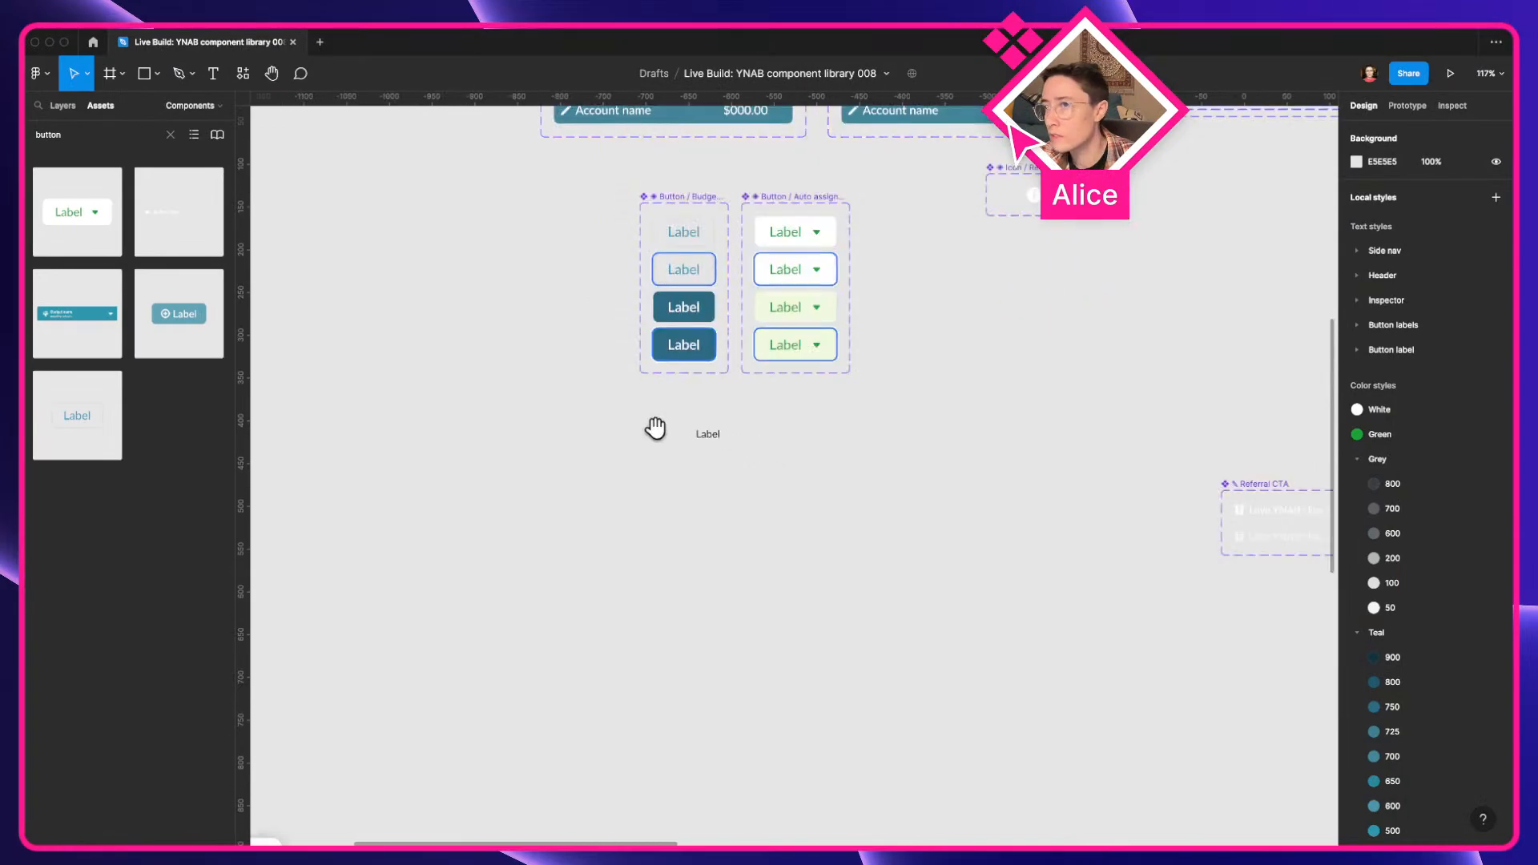
scroll(652, 429, "up", 5)
scroll(817, 694, "left", 3)
scroll(558, 452, "up", 8)
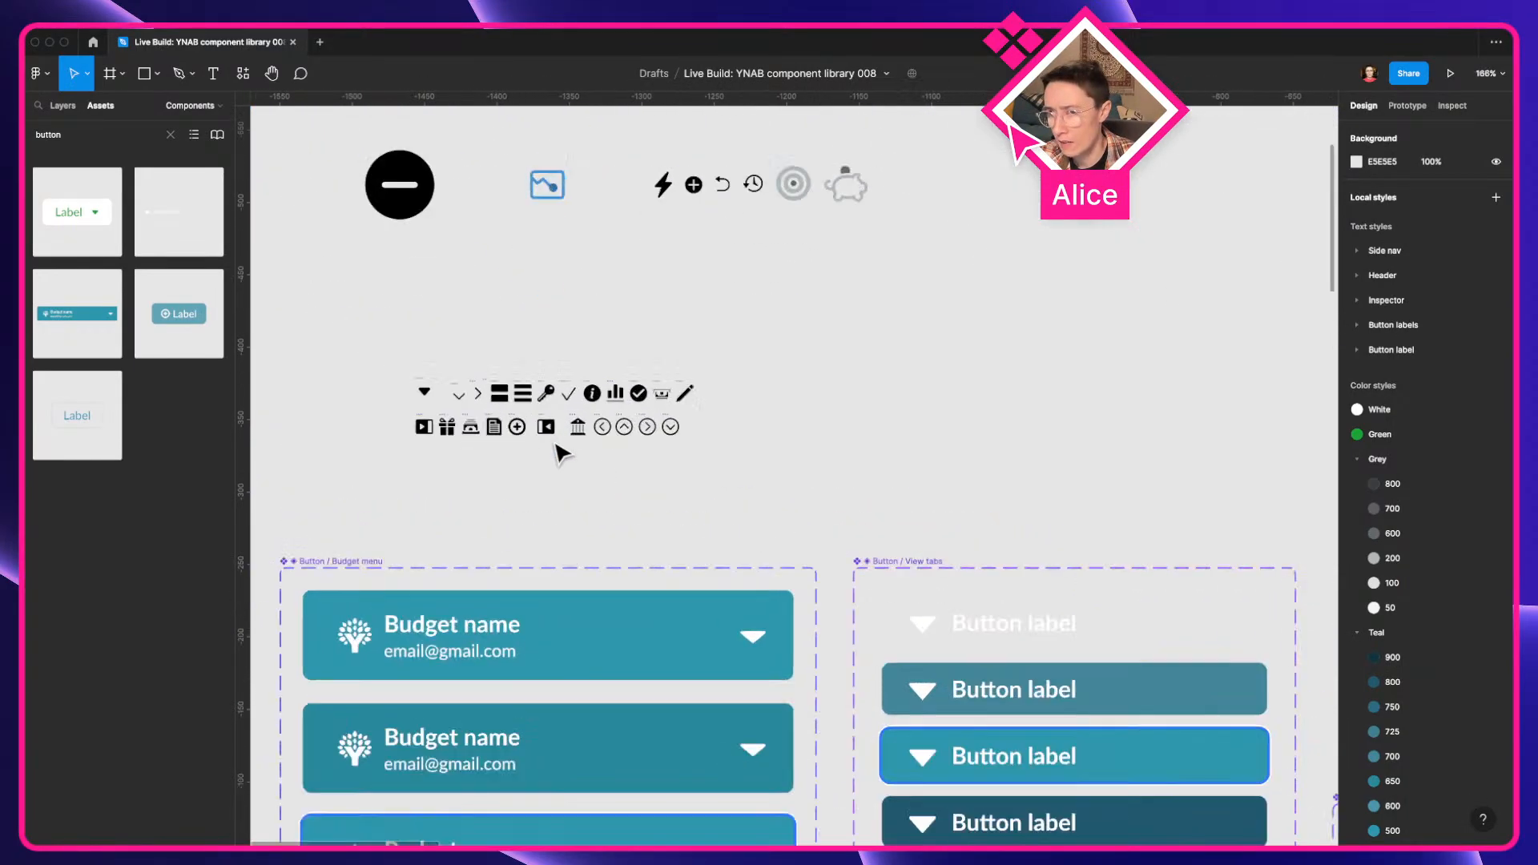
left_click_drag(491, 418, 663, 561)
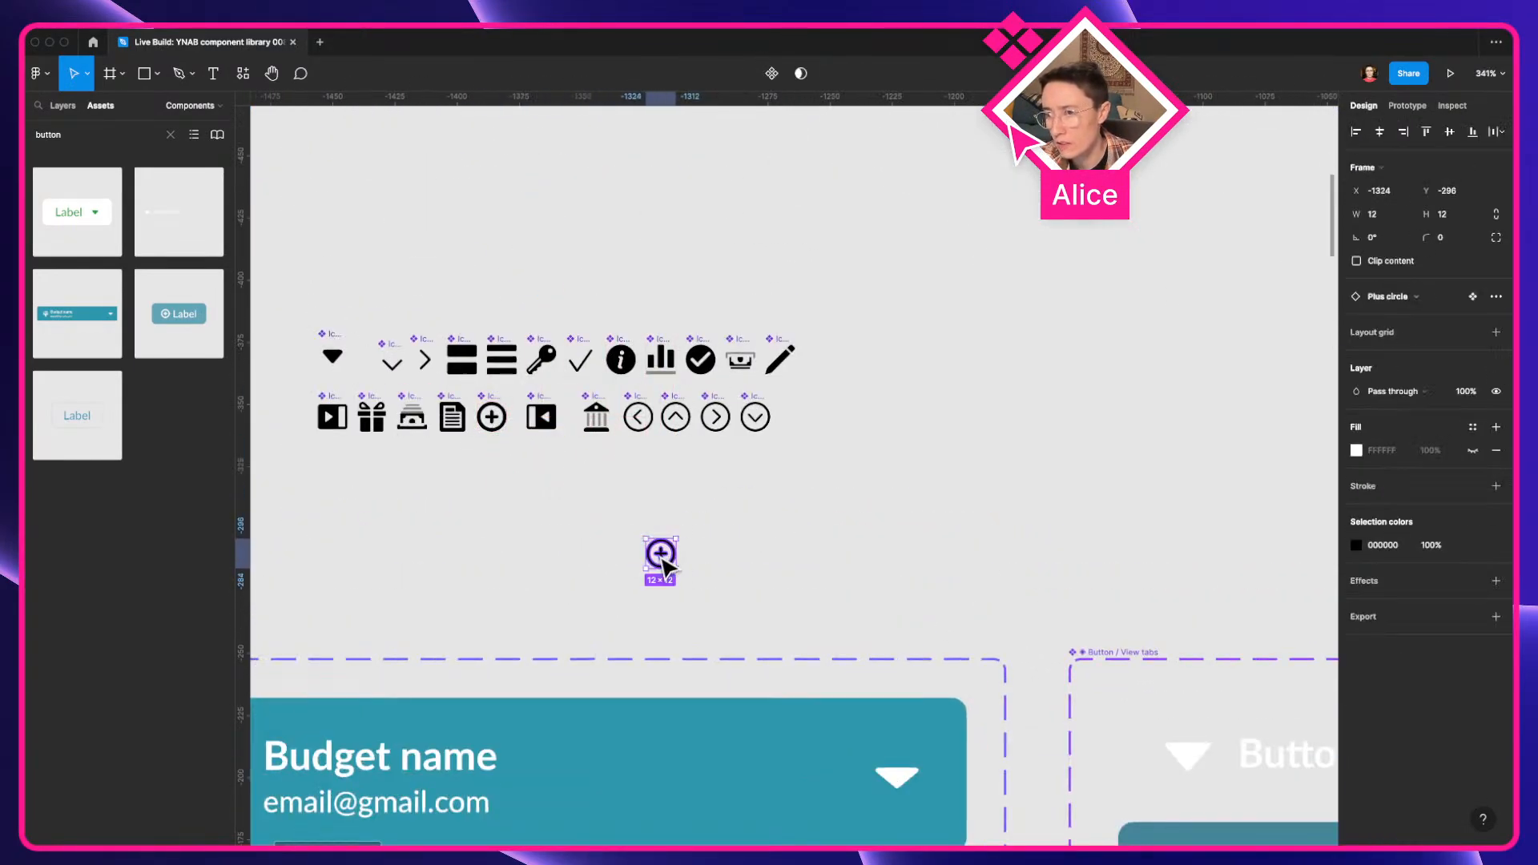
left_click(734, 592)
scroll(721, 577, "down", 10)
scroll(721, 576, "right", 8)
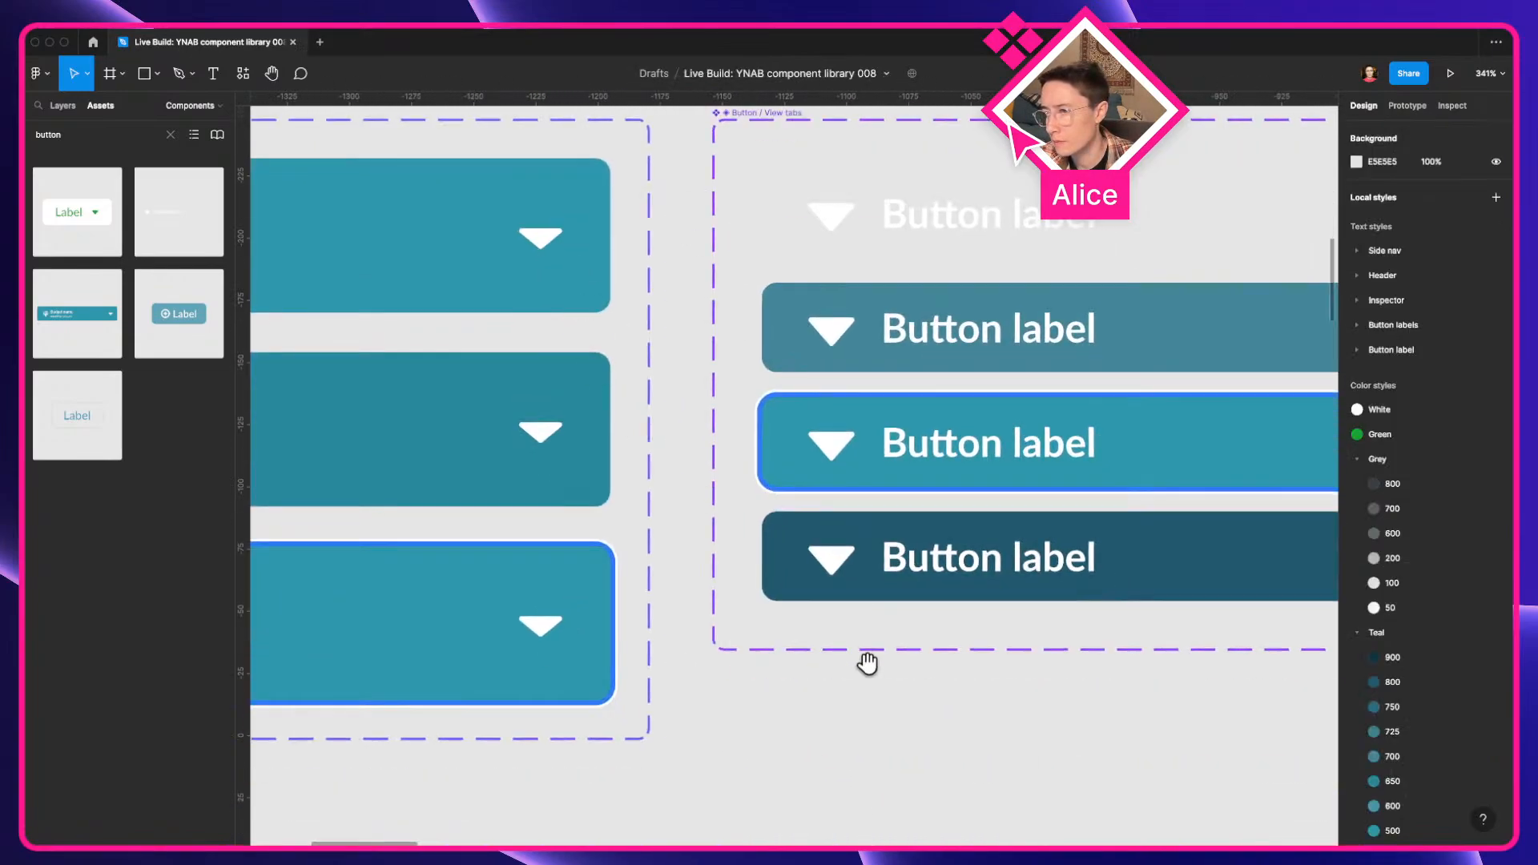
scroll(394, 325, "down", 10)
scroll(395, 325, "right", 8)
scroll(721, 432, "left", 2)
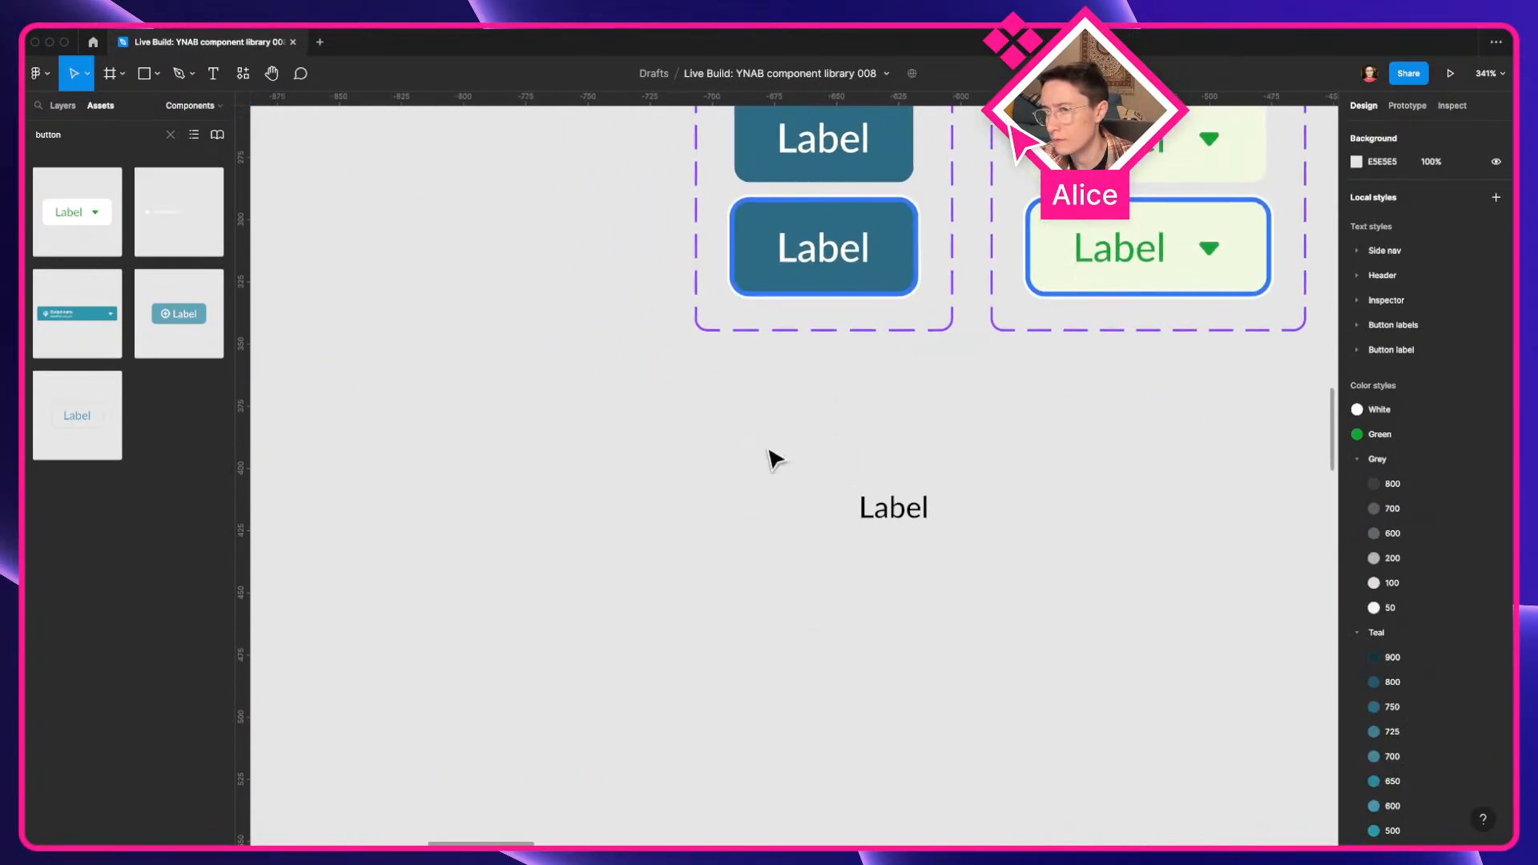
left_click(788, 473)
Step: Combine the plus icon and Label in a horizontal auto layout frame with left-aligned, vertically centred content
left_click_drag(787, 474, 973, 571)
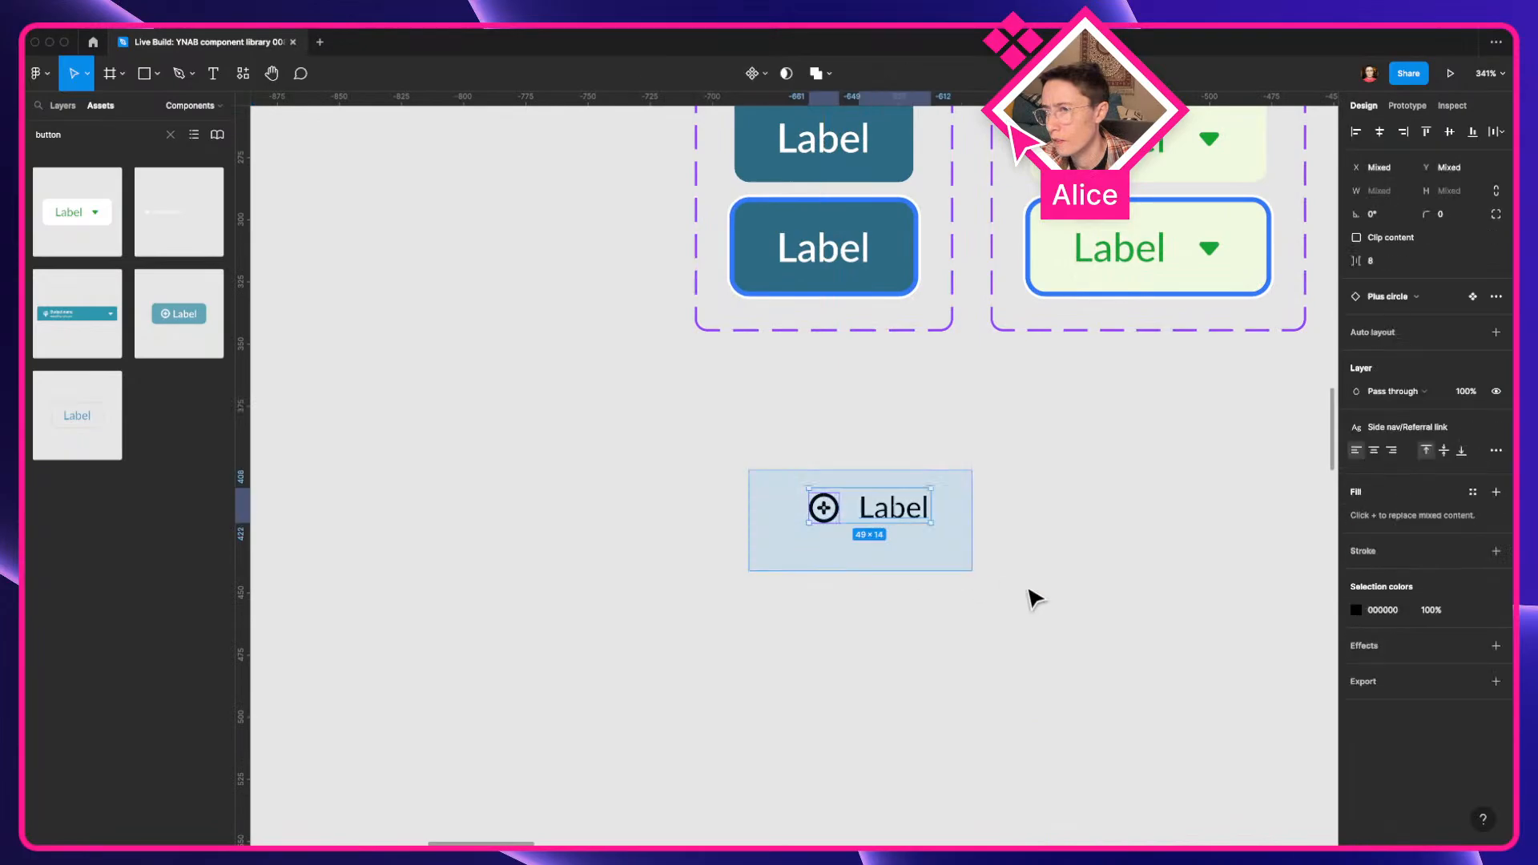
key("shift+a")
left_click(1425, 357)
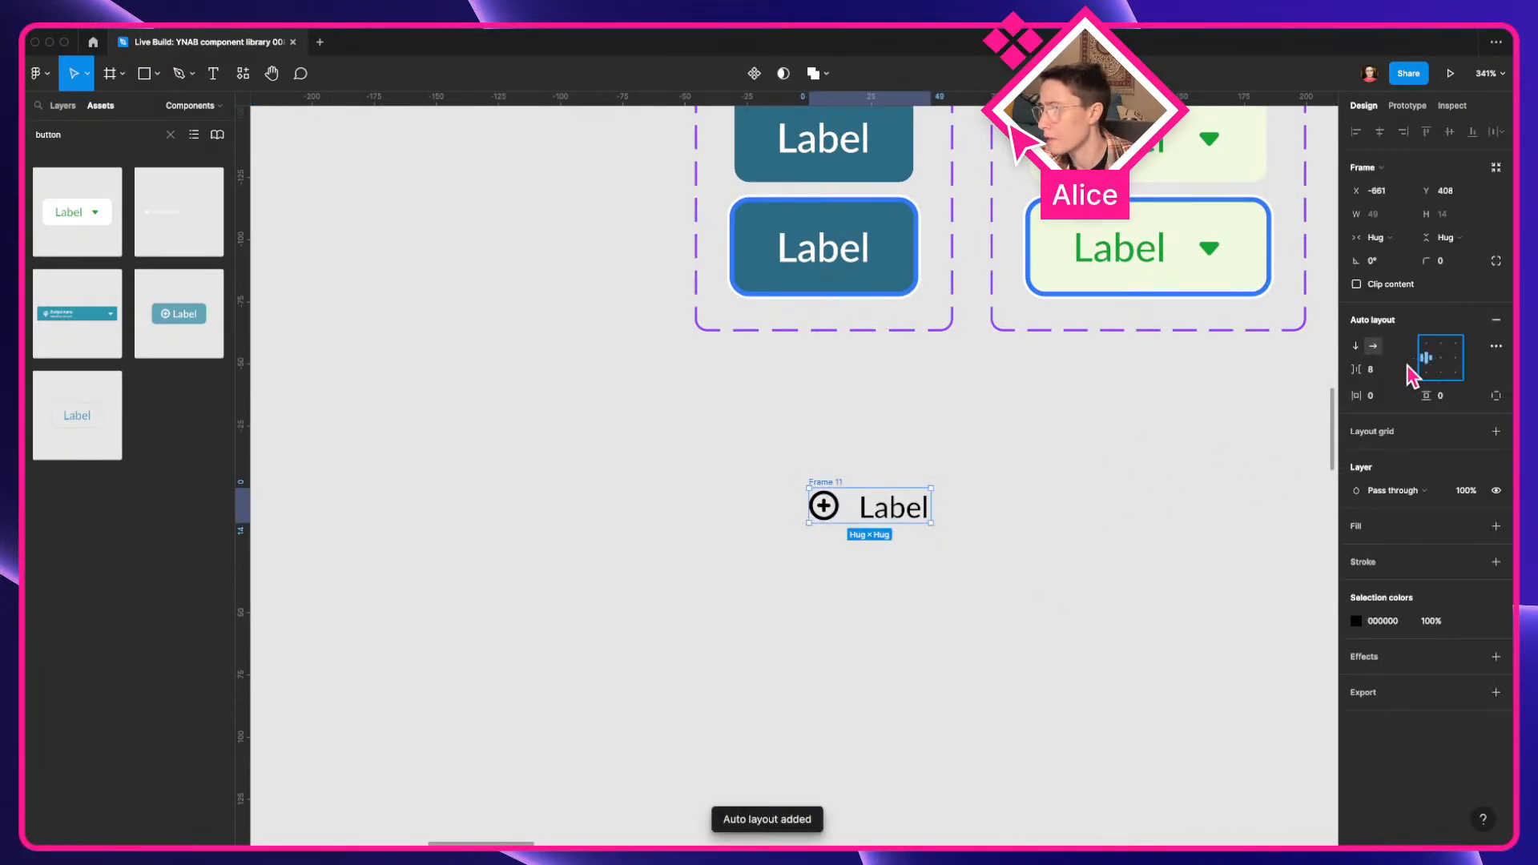
Step: Check the Category Group icon's margin in the browser, and set the auto layout frame's item spacing to 5 in Figma
key("ctrl+Left")
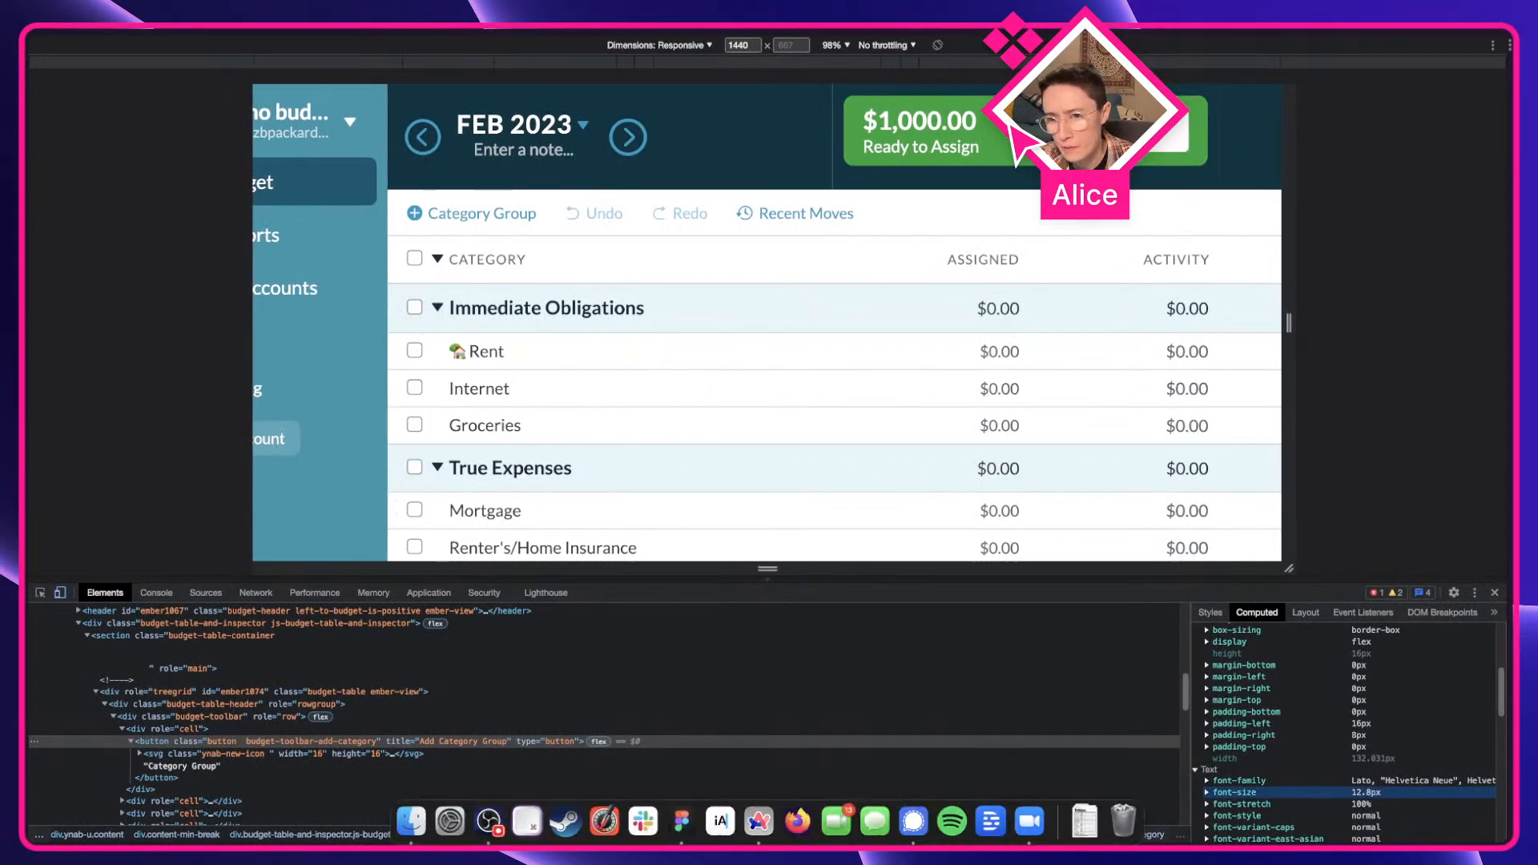
left_click(240, 753)
scroll(1322, 721, "up", 3)
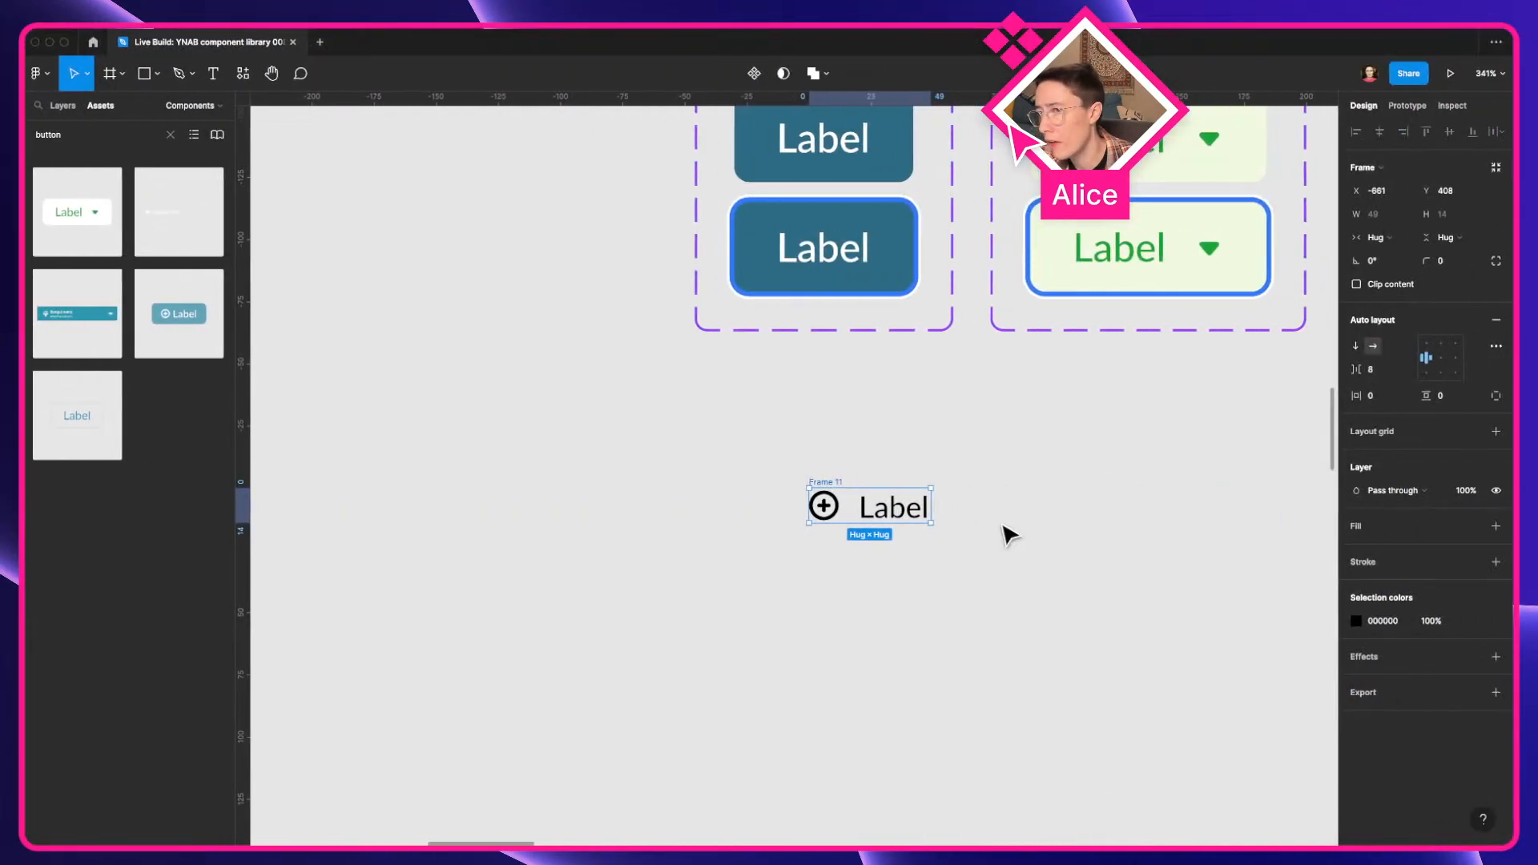
left_click(1390, 371)
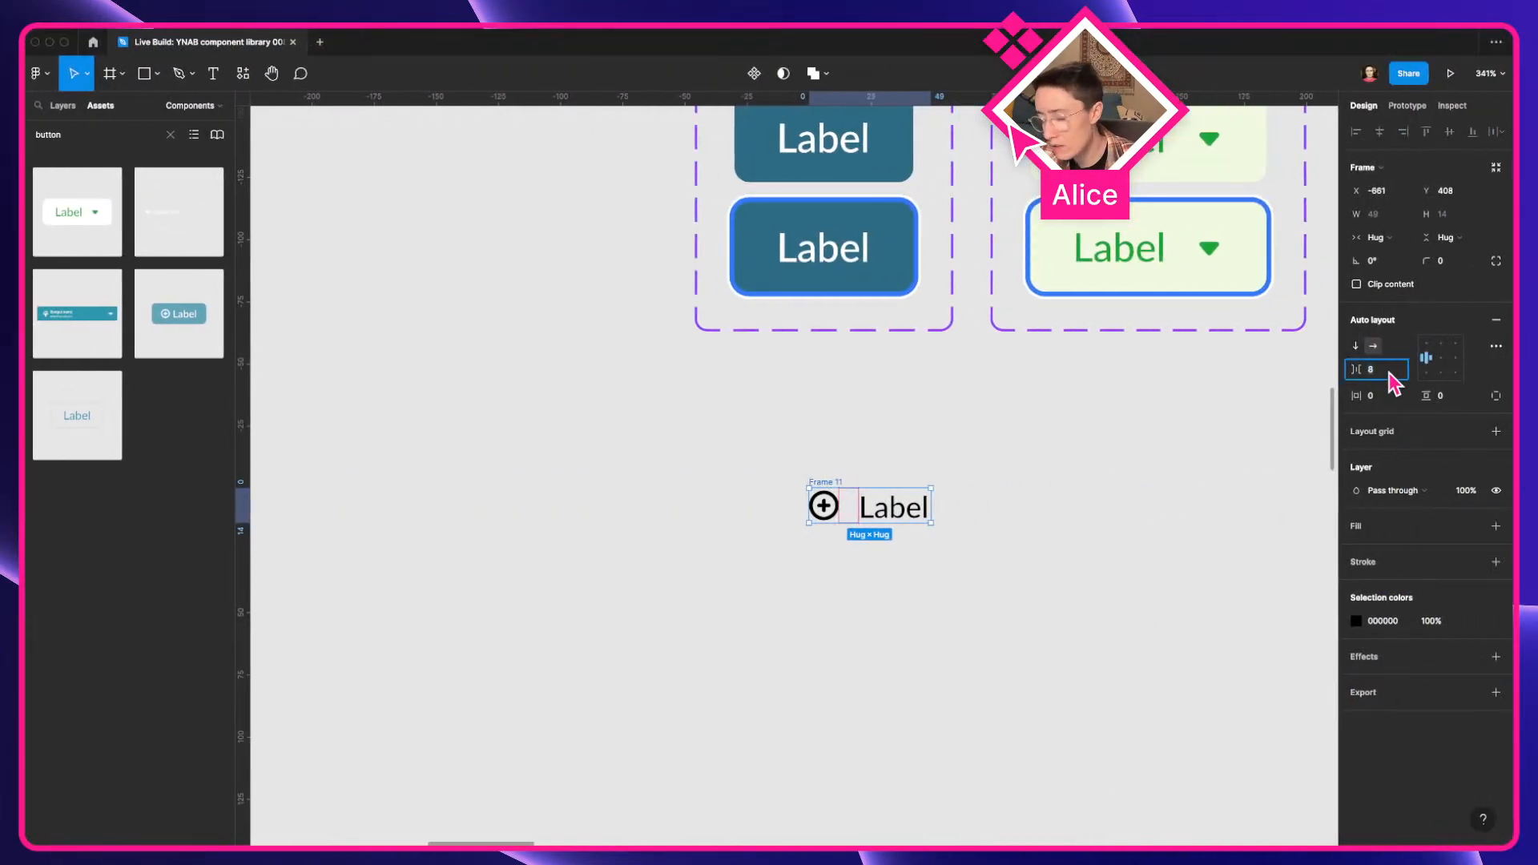
type("5")
key("Return")
left_click(844, 471)
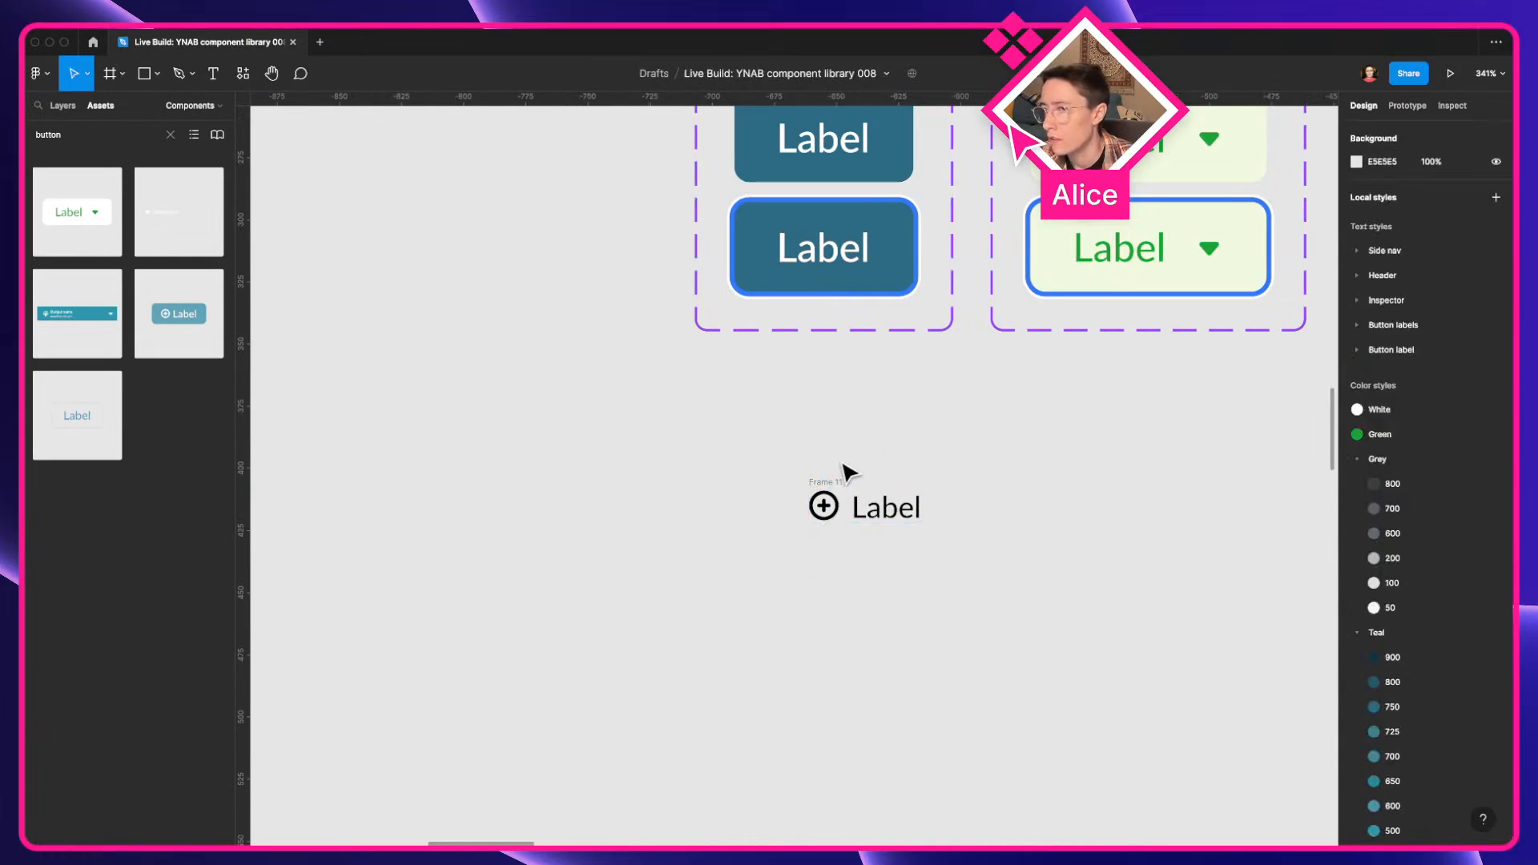
left_click(835, 480)
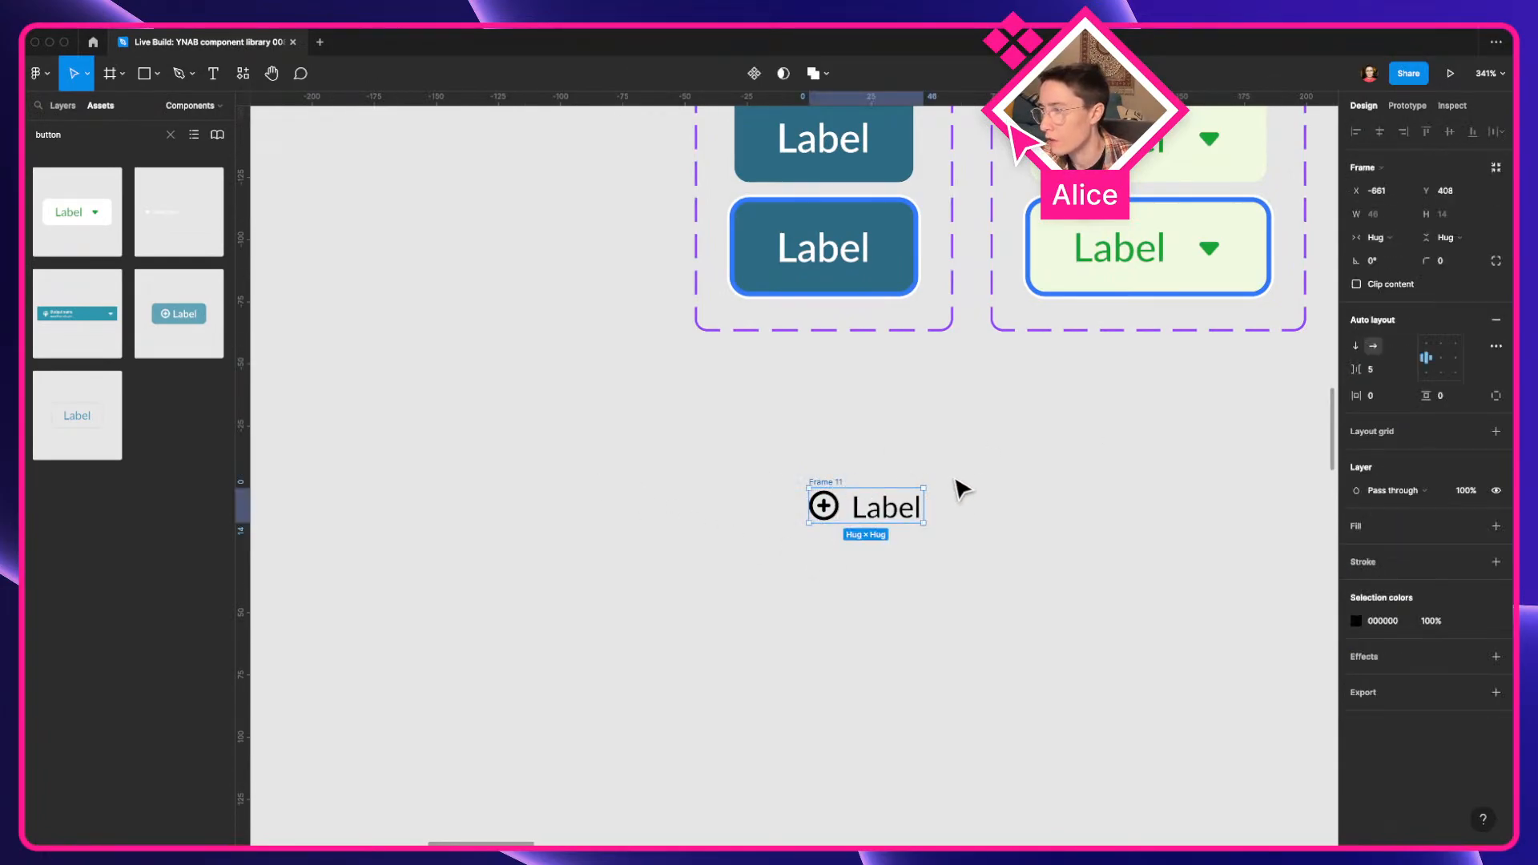
Step: In the browser, examine the Category Group button's padding and the budget-toolbar row's box model, and collapse the row's first cell
key("ctrl+Left")
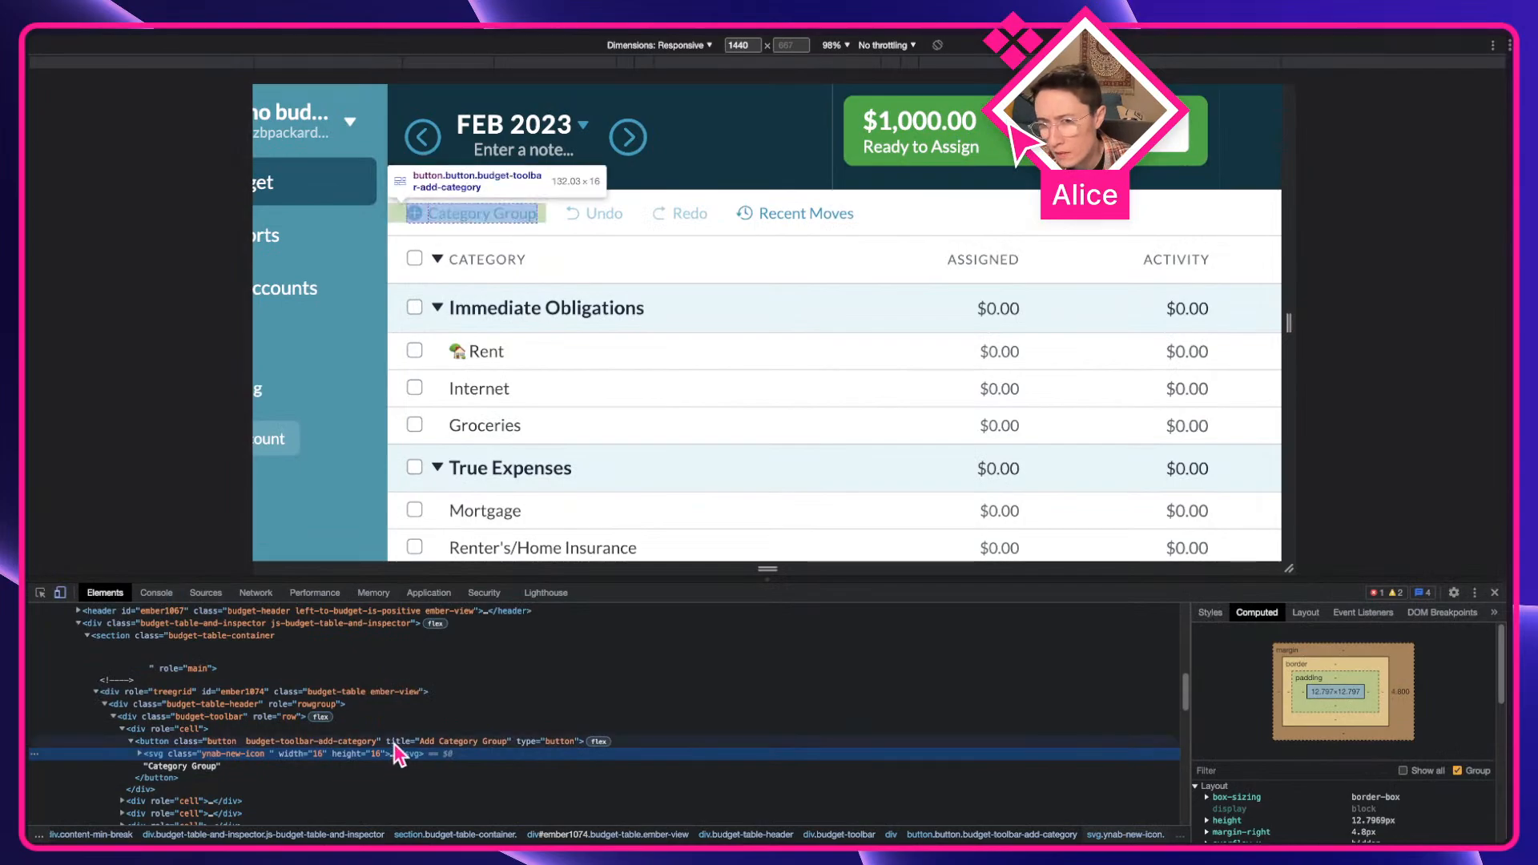
left_click(400, 742)
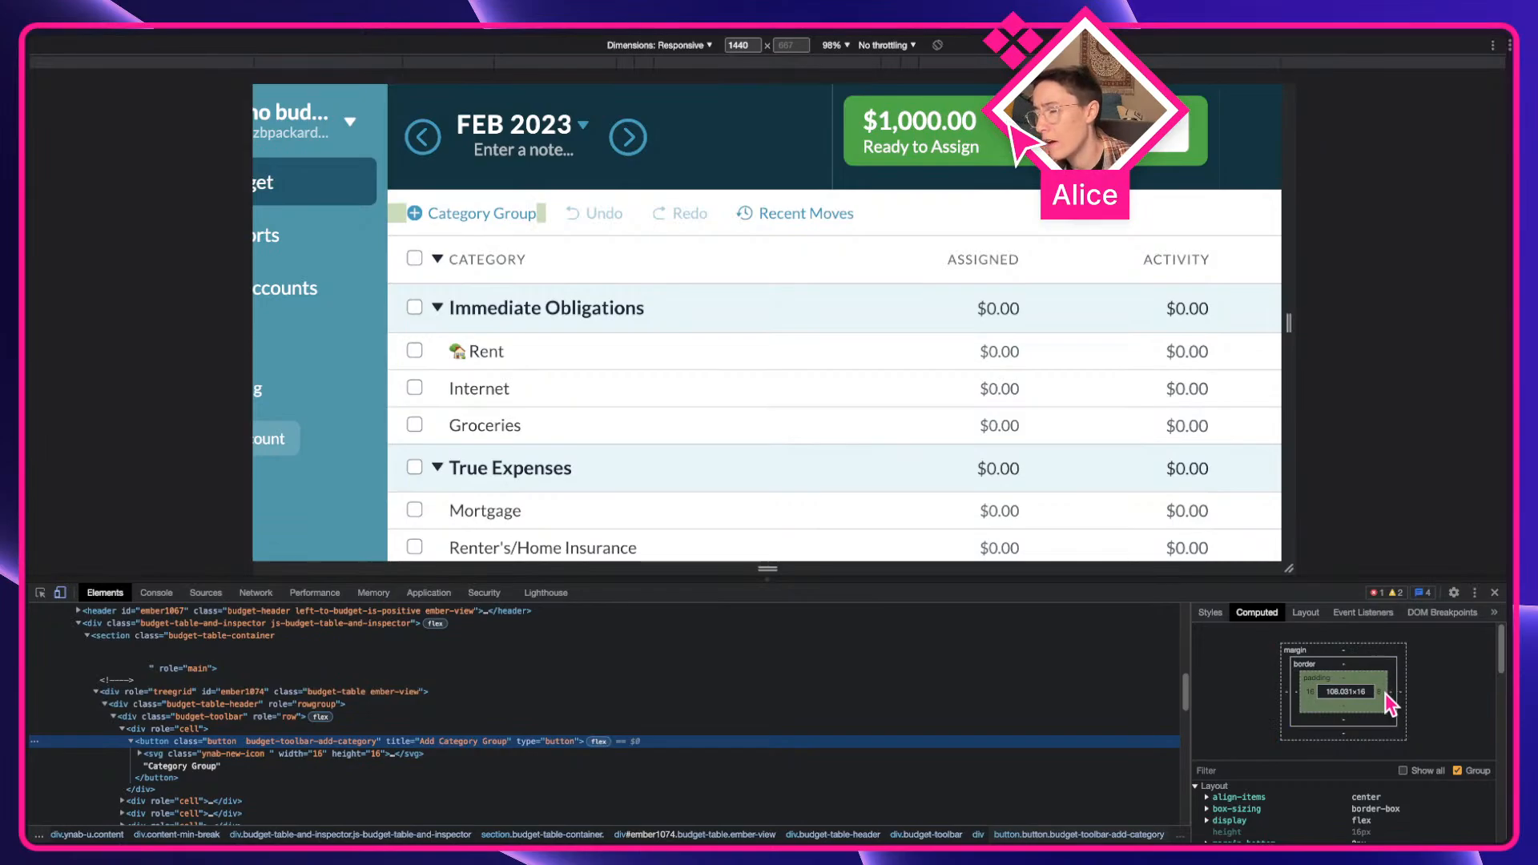
left_click(224, 719)
left_click(122, 729)
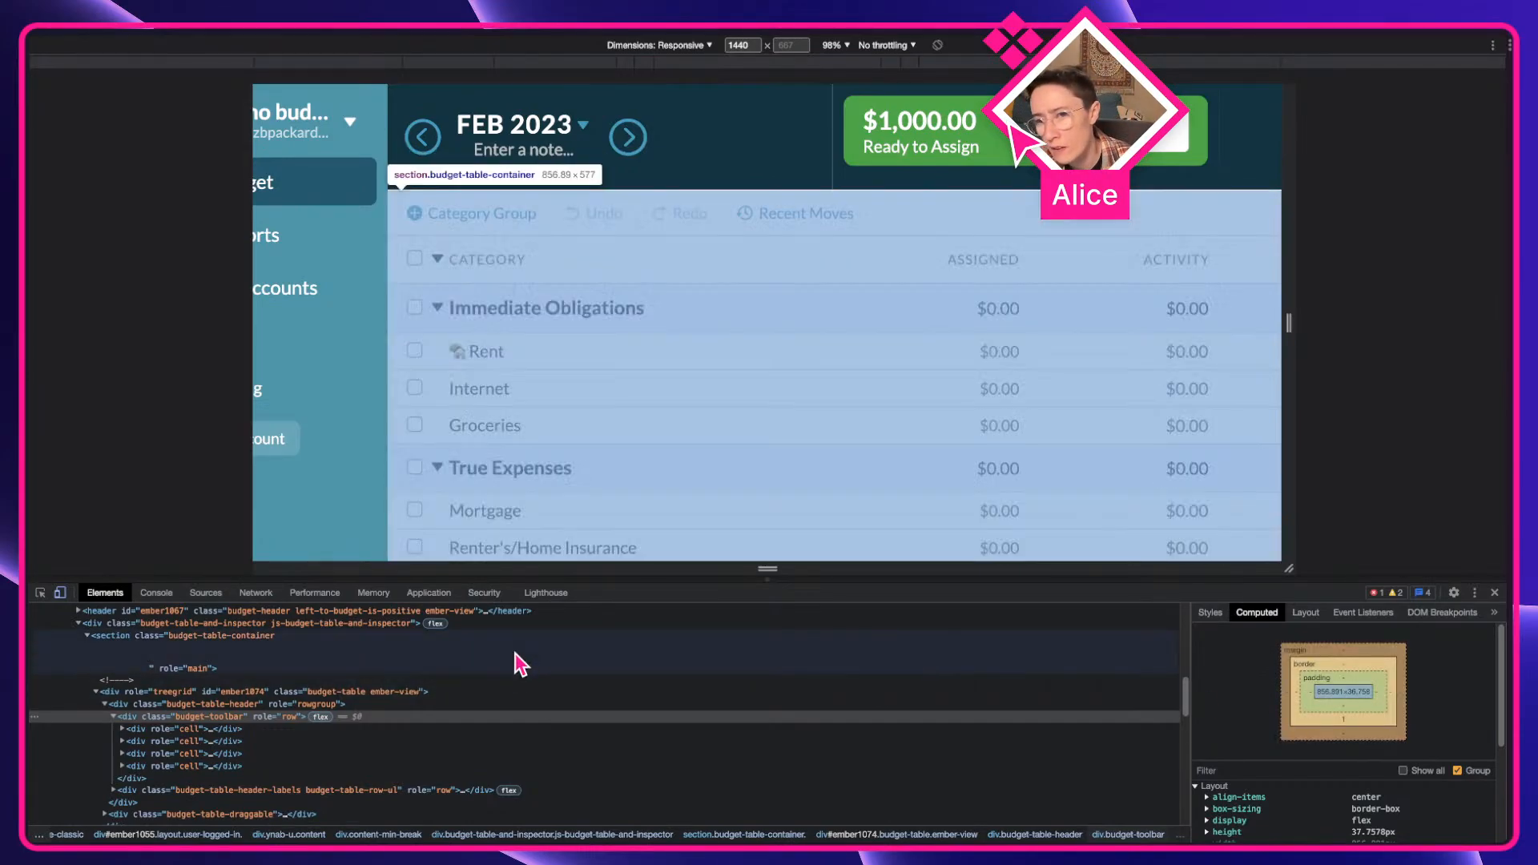
Step: Inspect the toolbar's first two cells, and expand the undo-redo container to examine the Undo button's box model
left_click(223, 730)
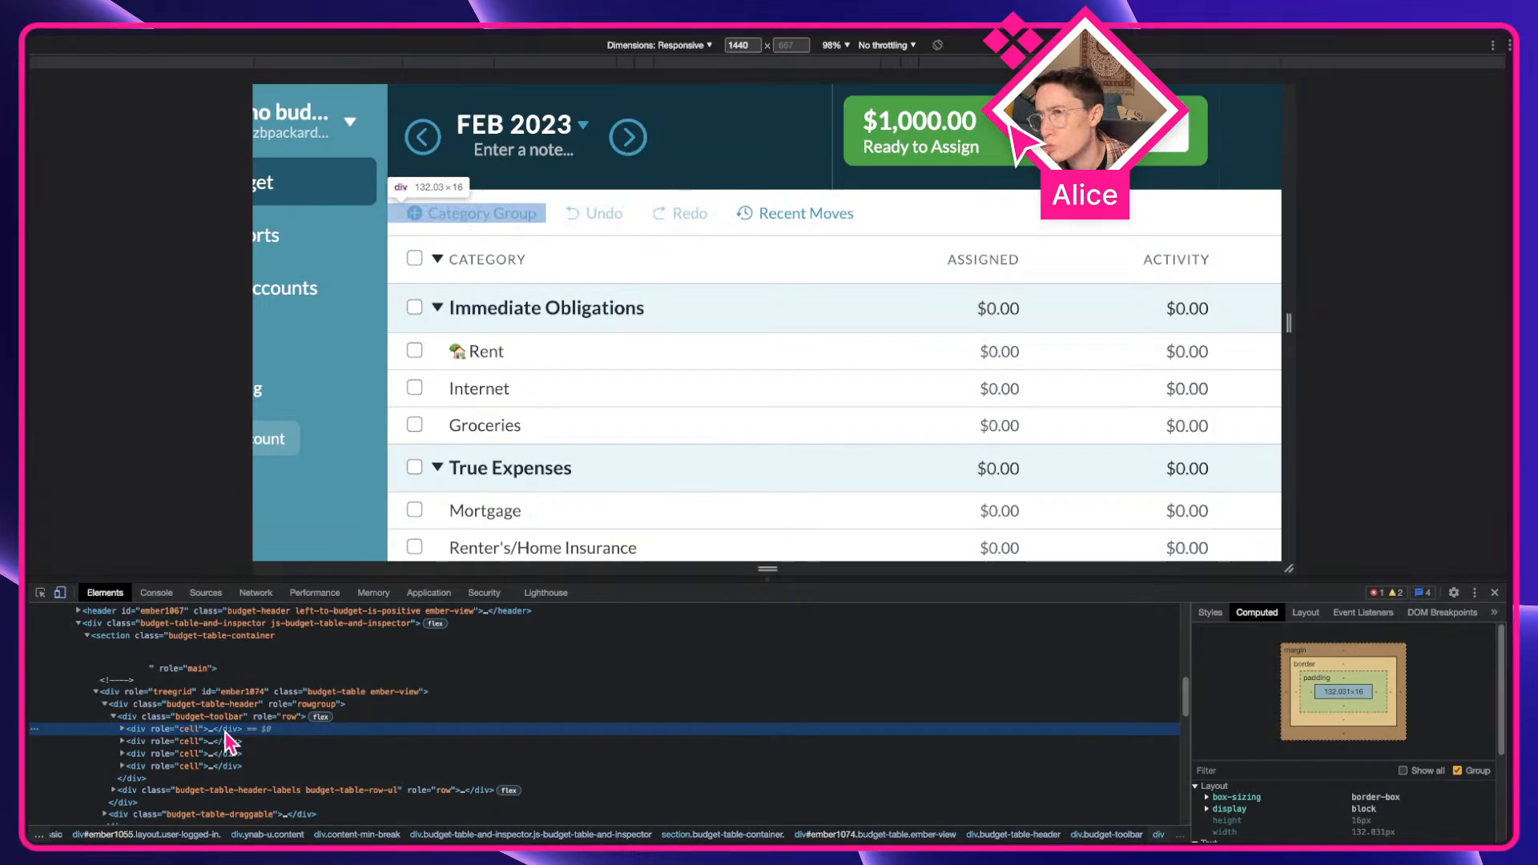
left_click(227, 743)
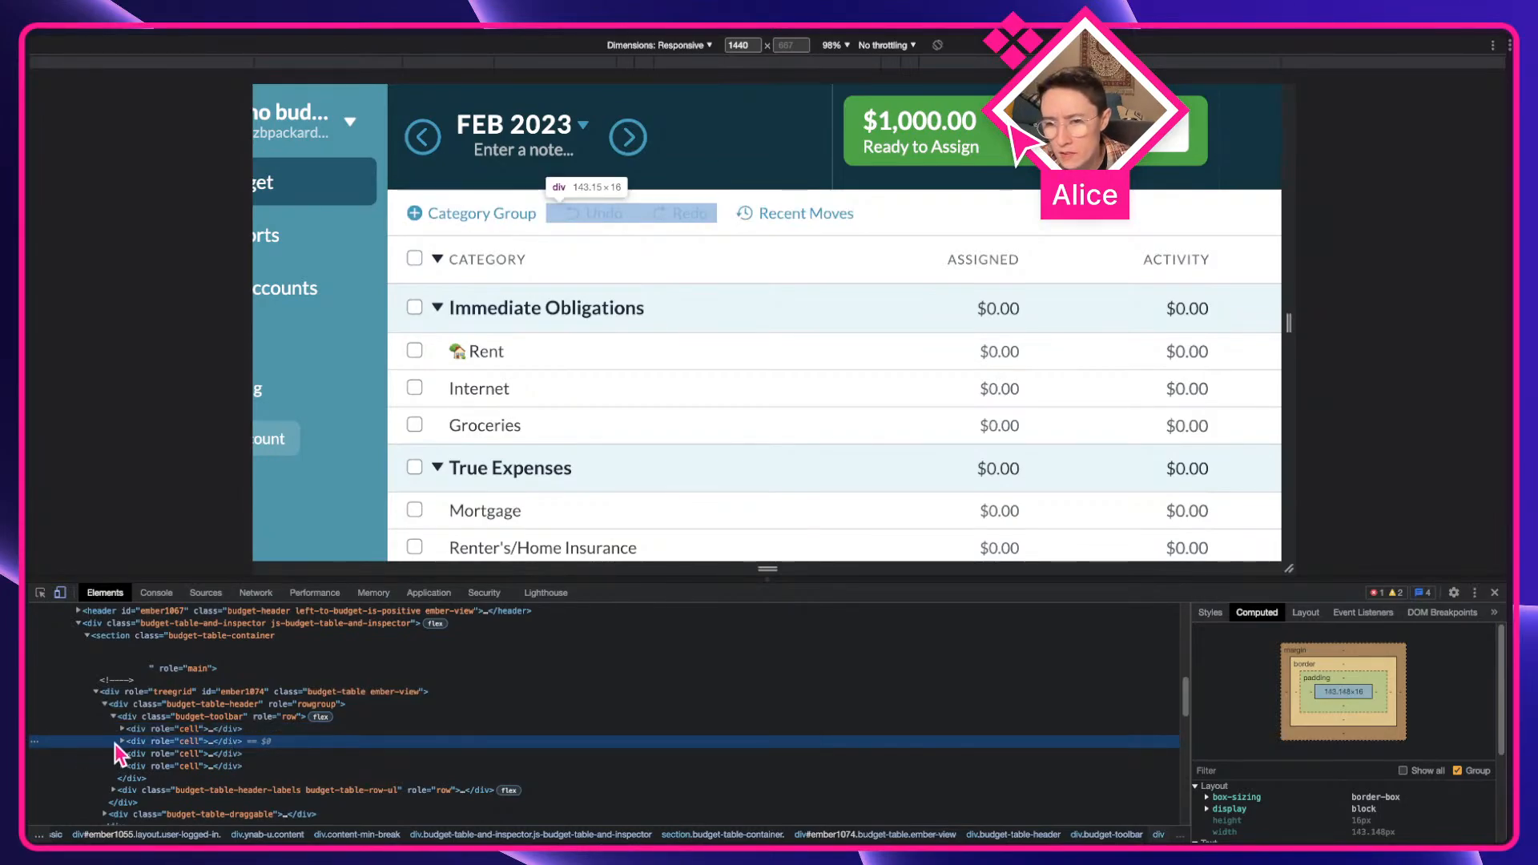
left_click(122, 742)
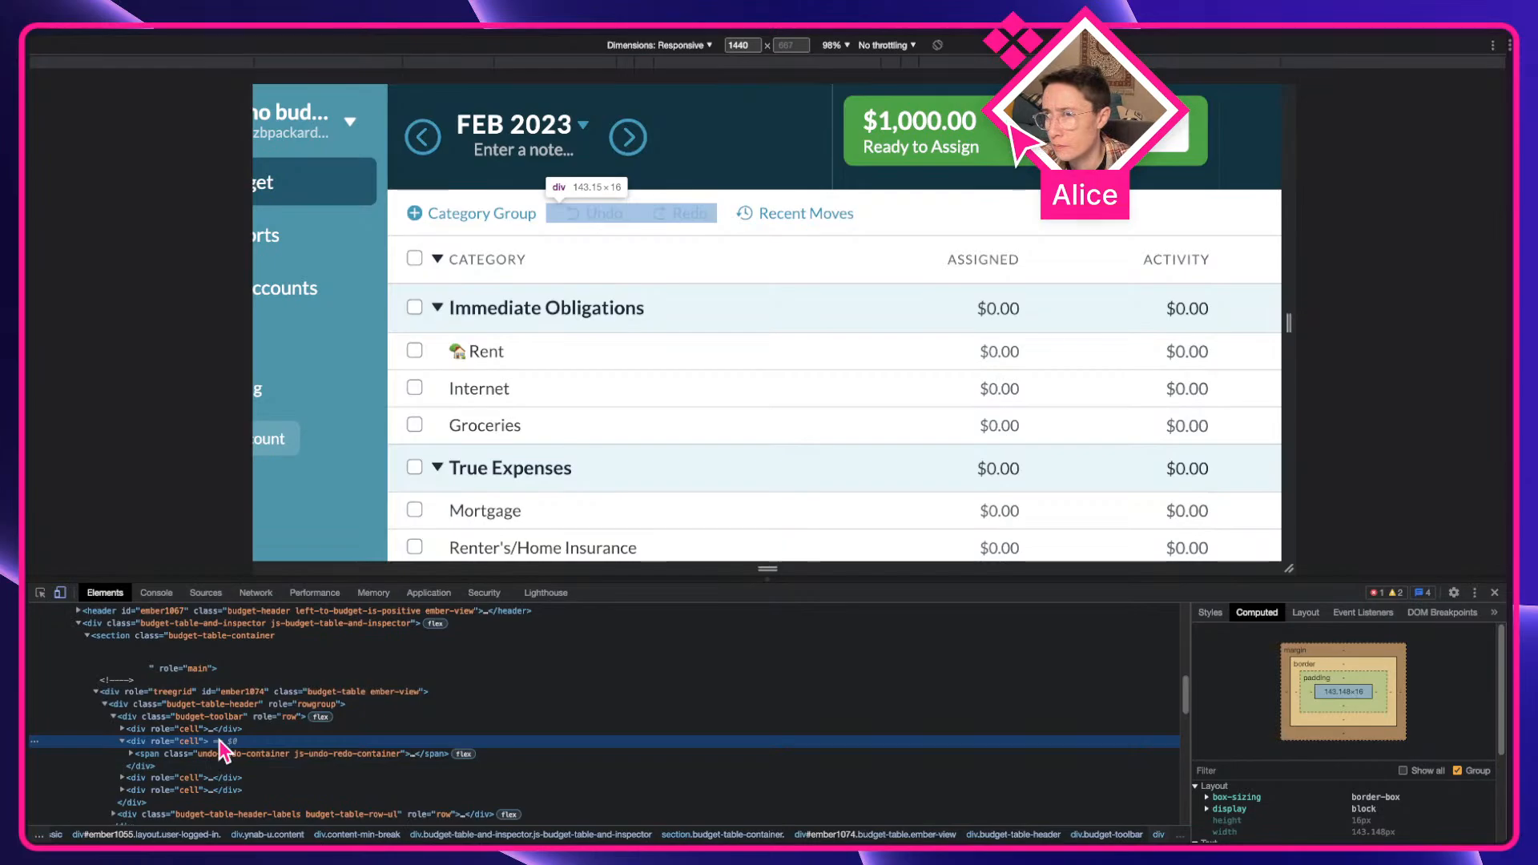
left_click(140, 754)
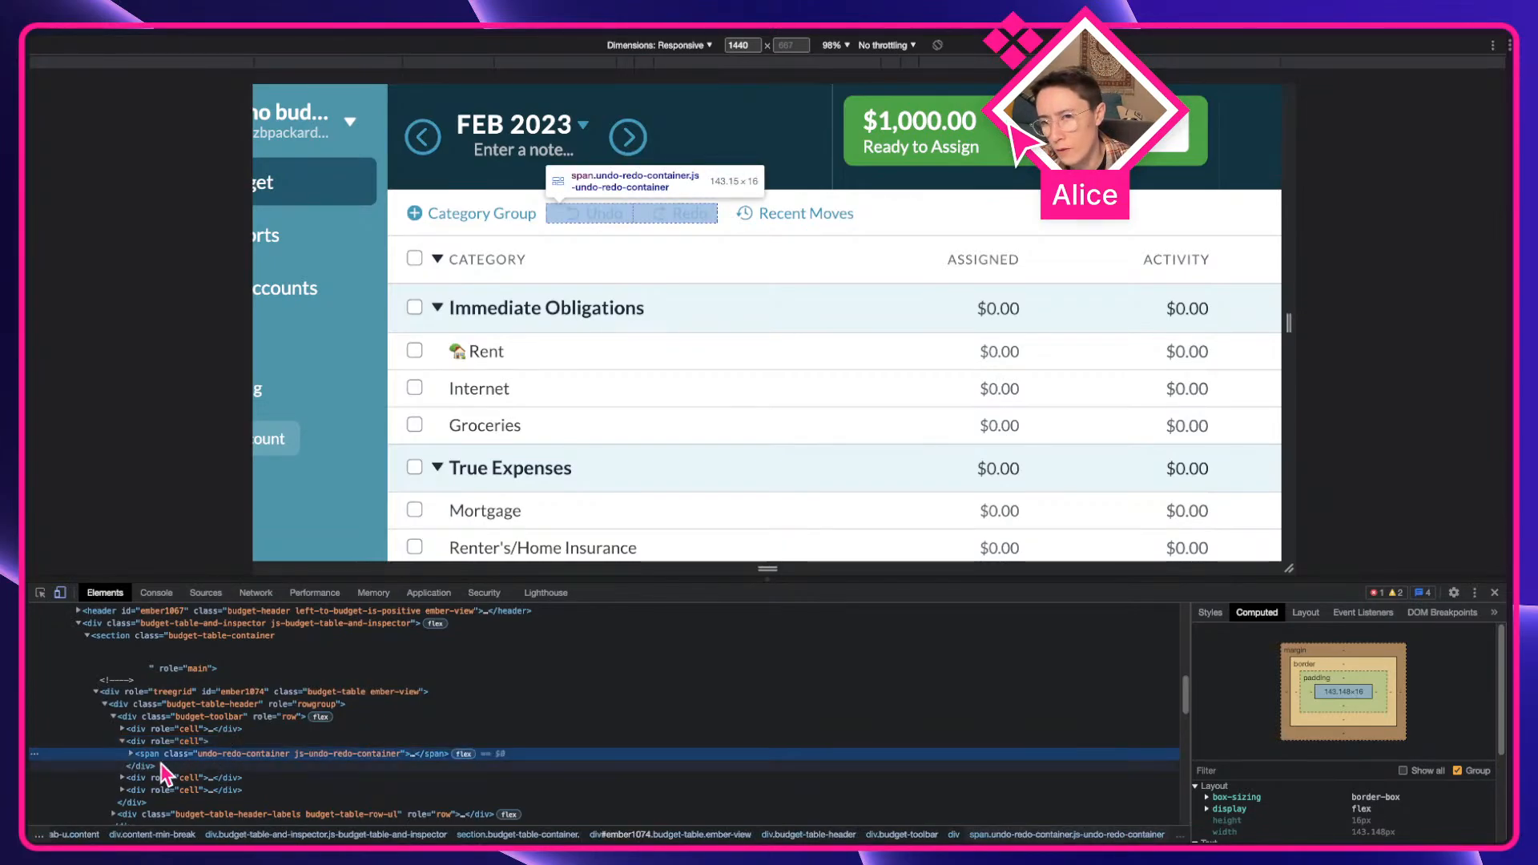
left_click(131, 753)
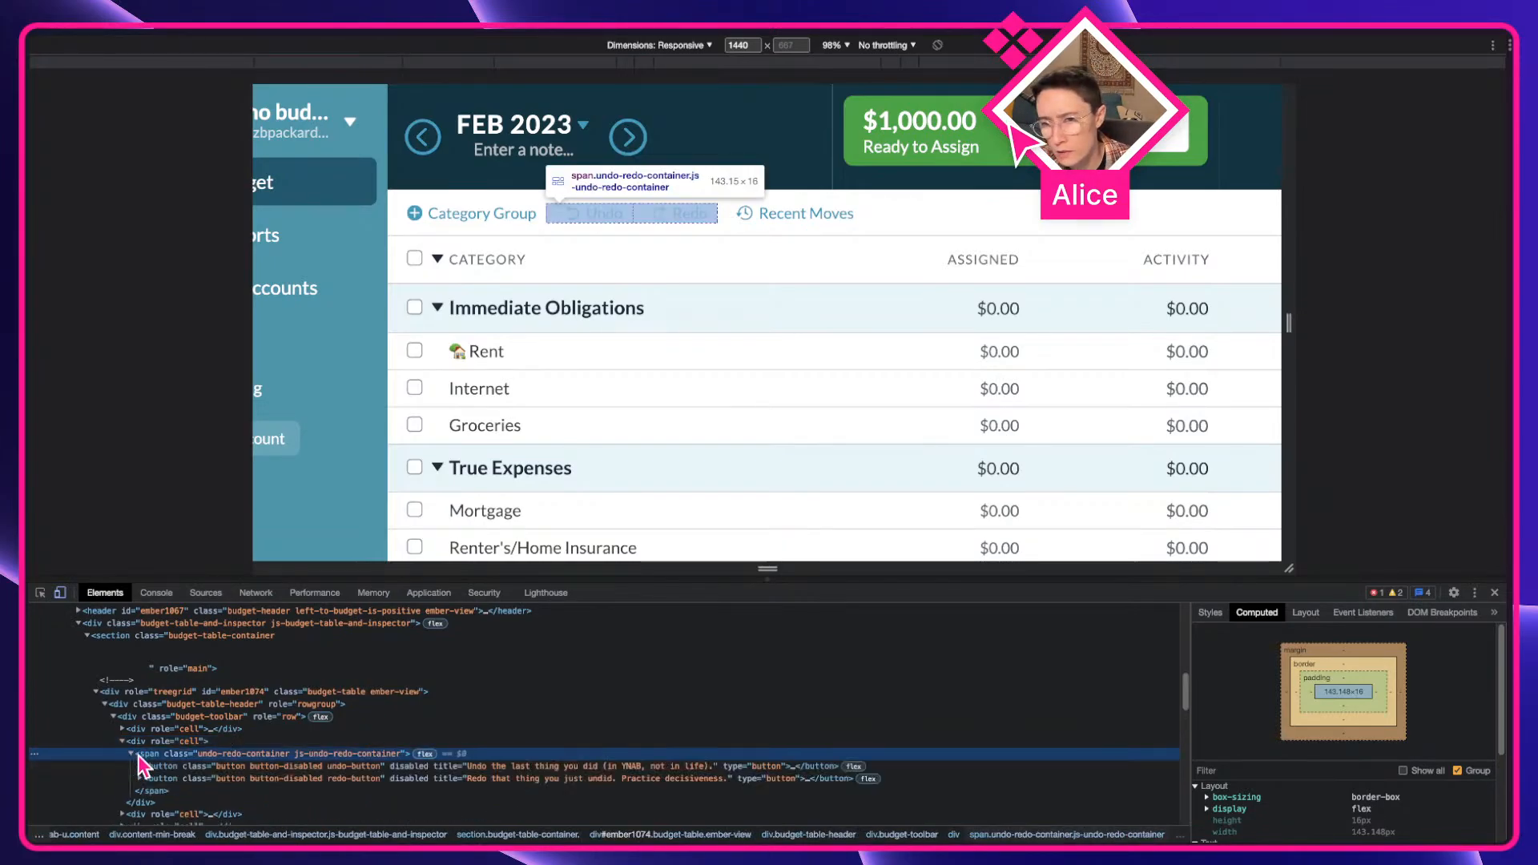
left_click(203, 767)
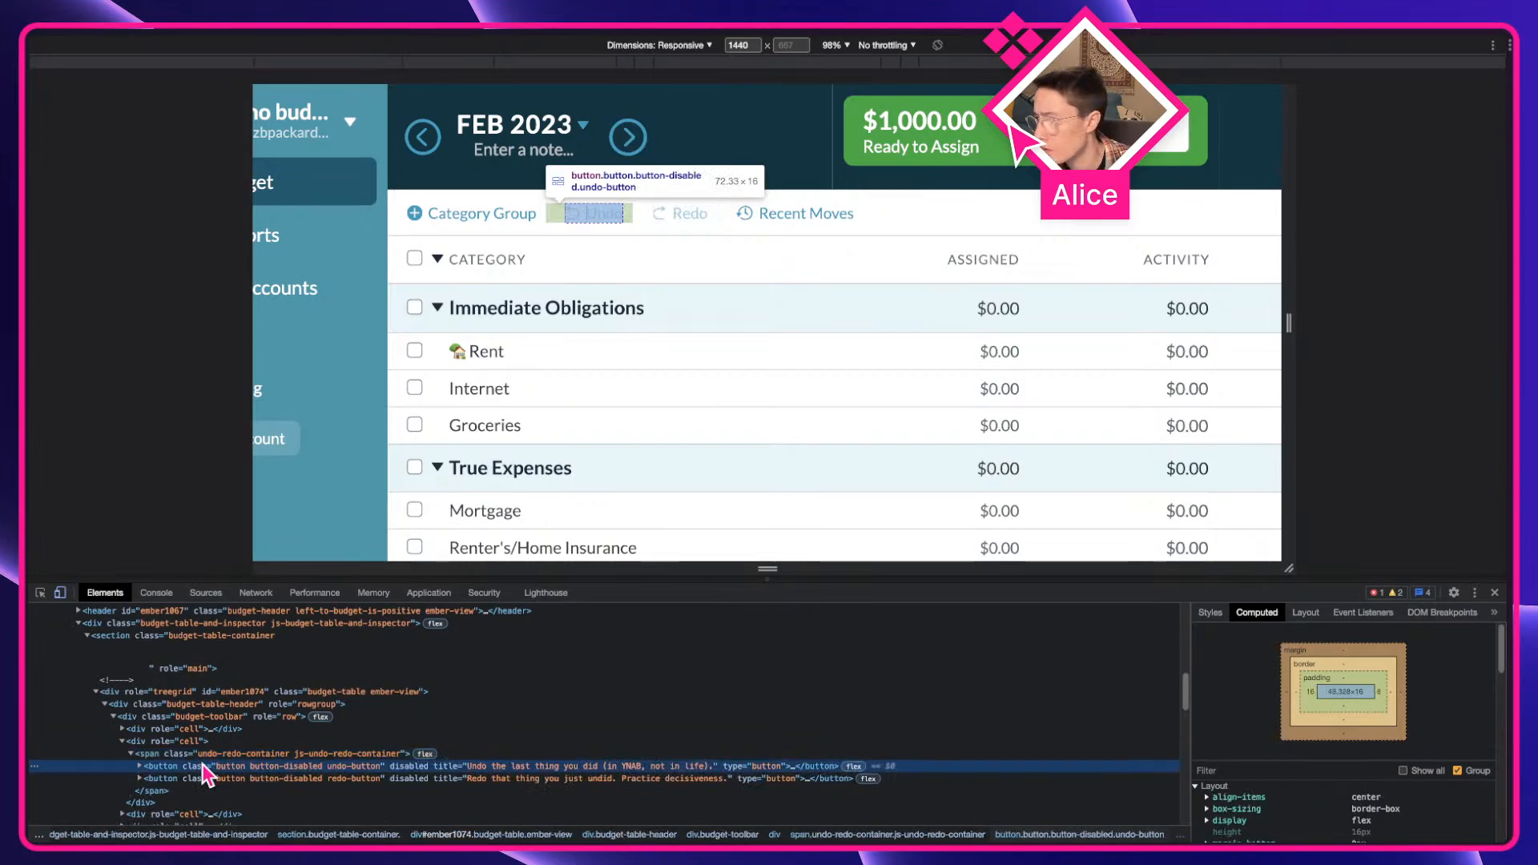
Step: Inspect the box models of the Redo and Category Group buttons, expanding the budget toolbar's first cell
left_click(195, 779)
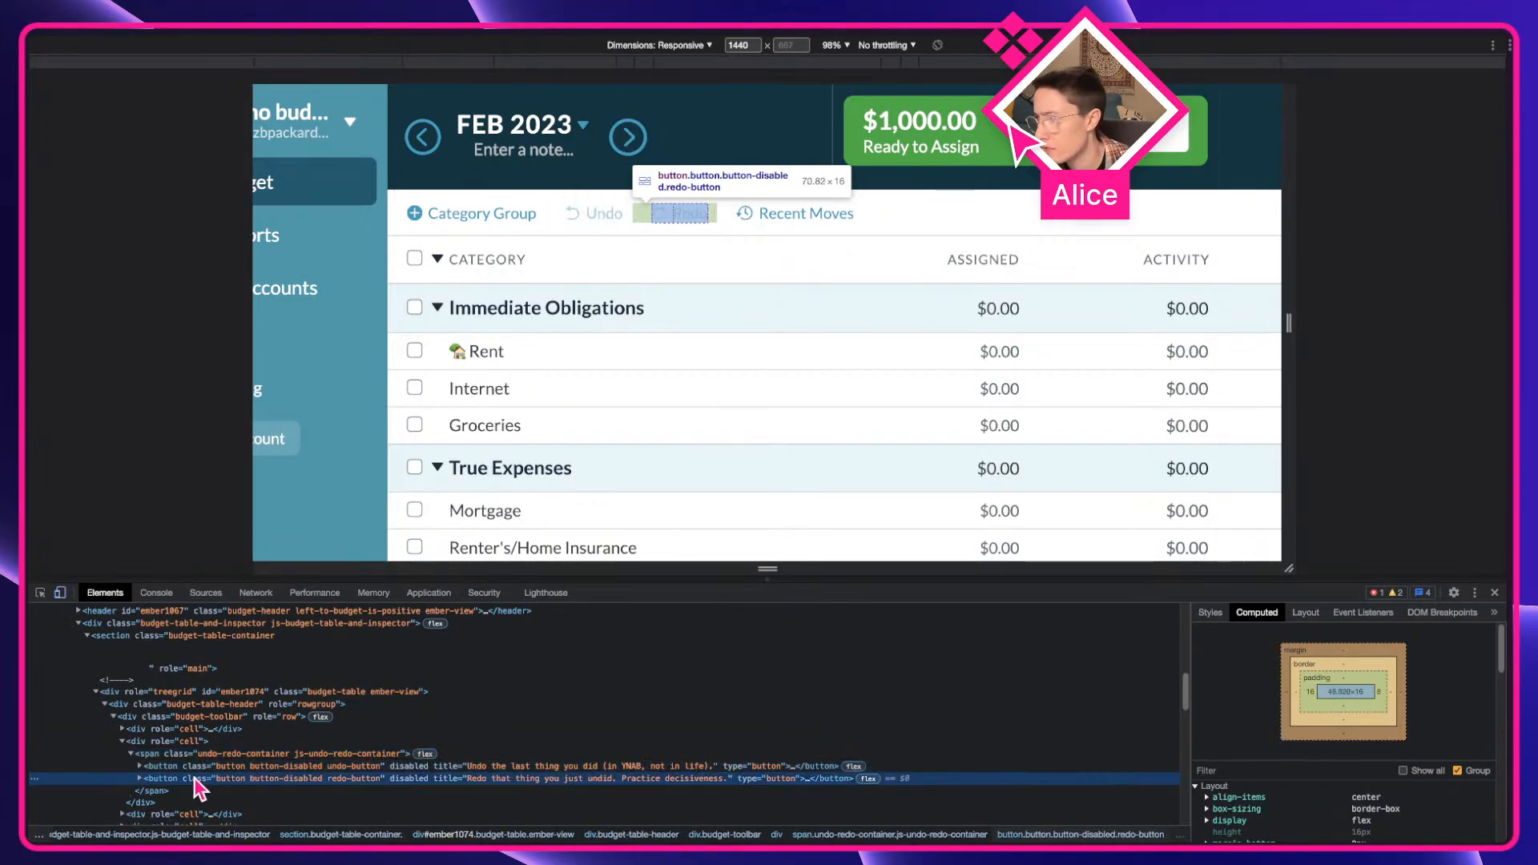
left_click(123, 729)
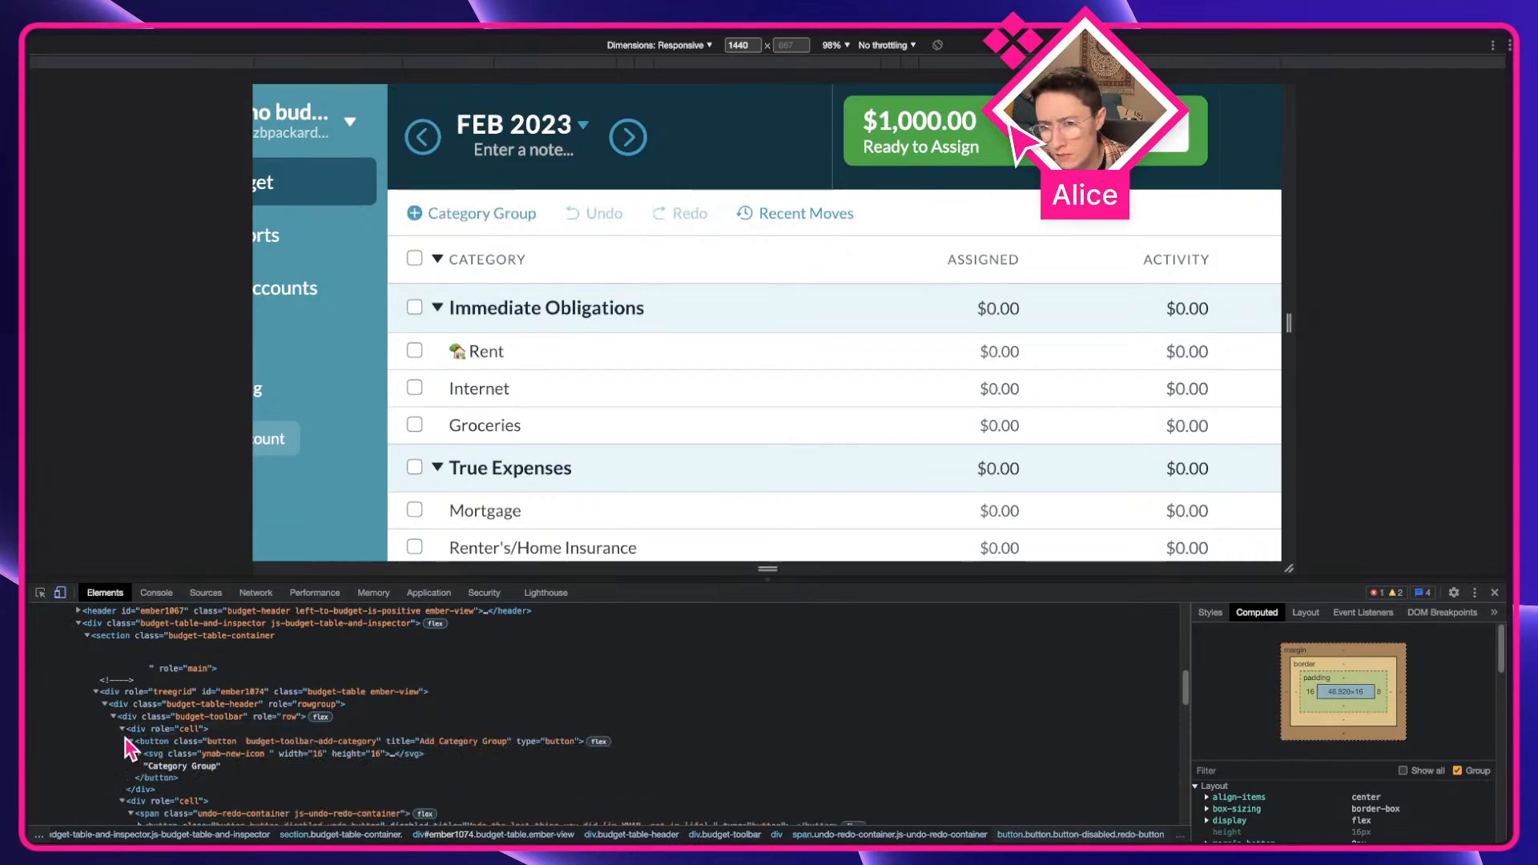
left_click(176, 743)
scroll(177, 753, "down", 2)
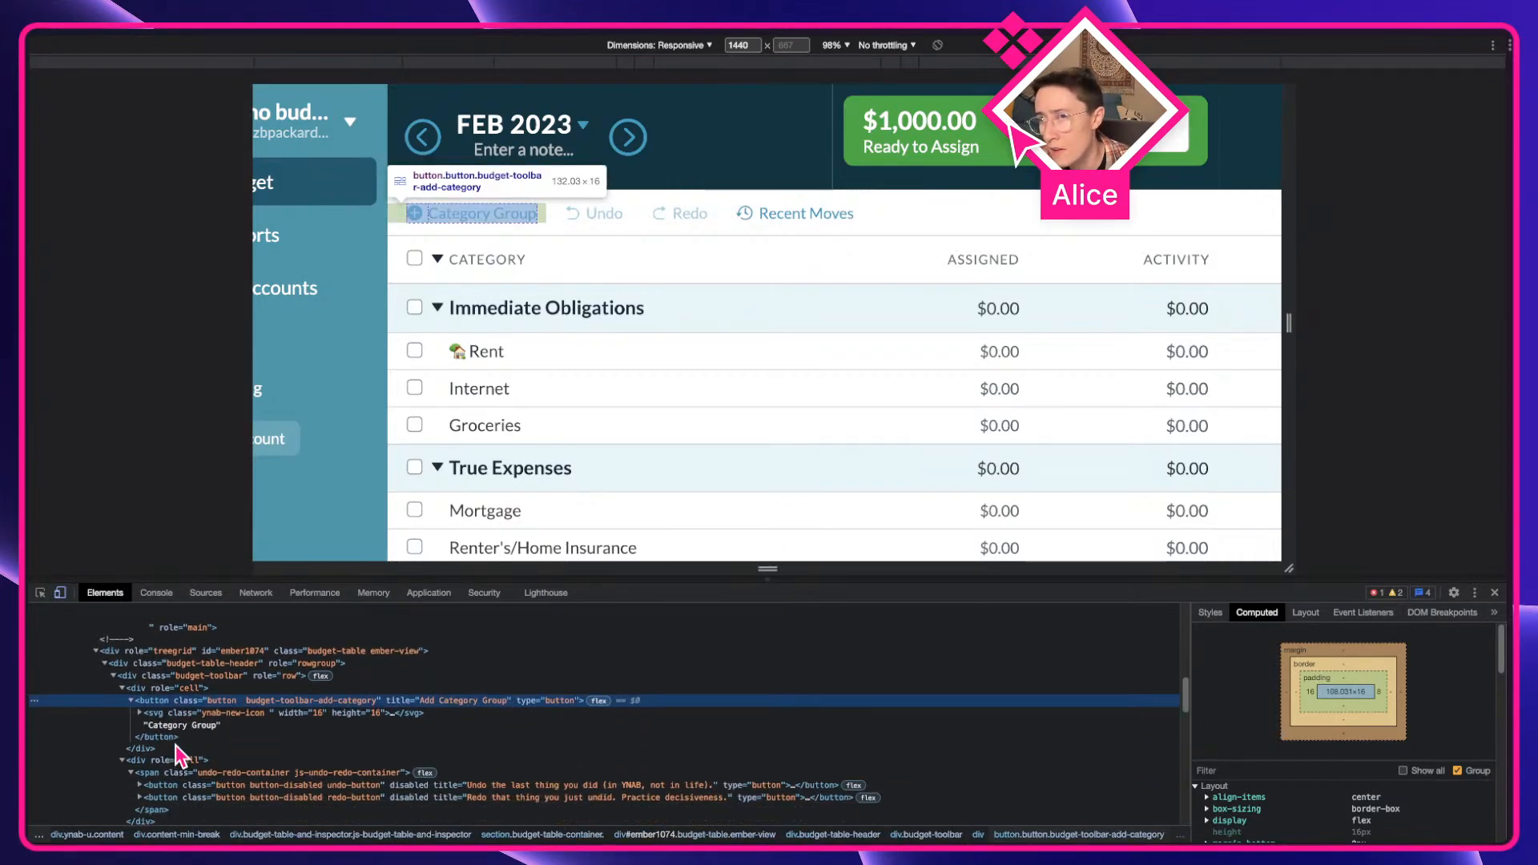
Step: Expand the Undo button's markup and compare the box models of its icon and the button itself
left_click(140, 747)
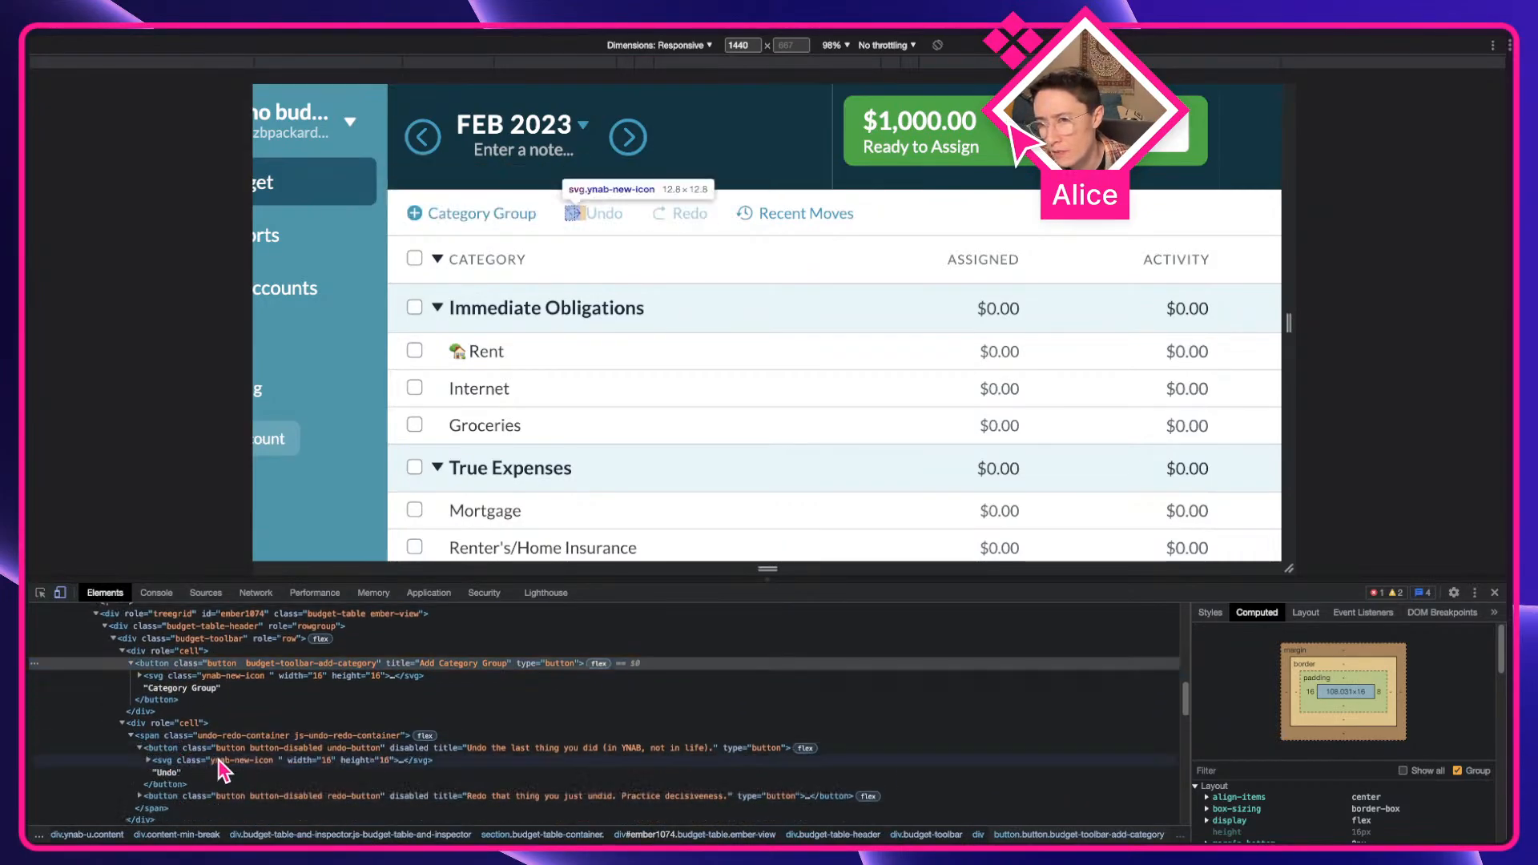
left_click(220, 761)
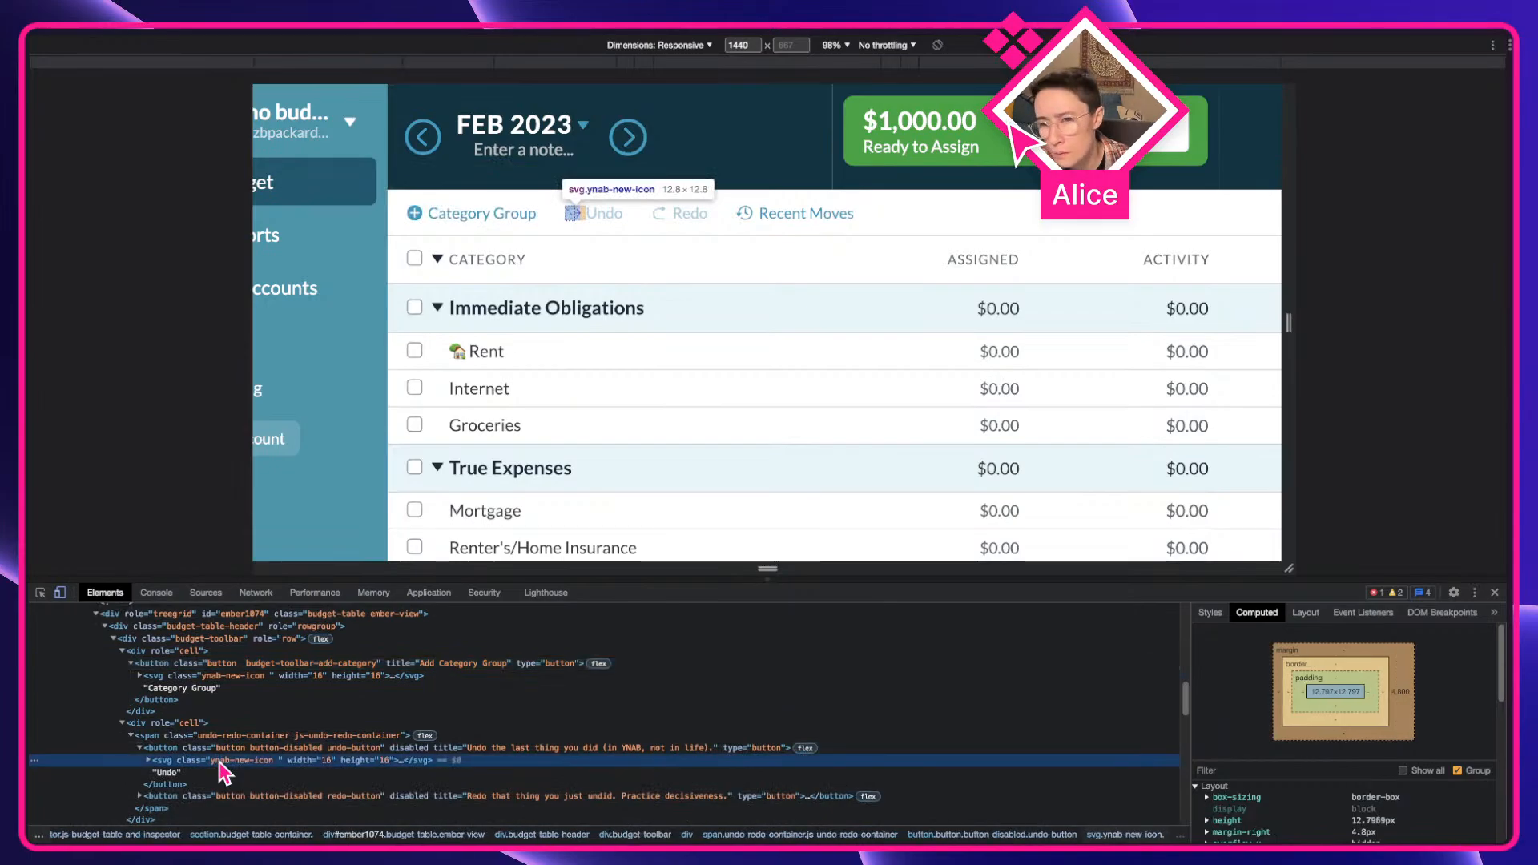
left_click(206, 749)
scroll(210, 762, "down", 1)
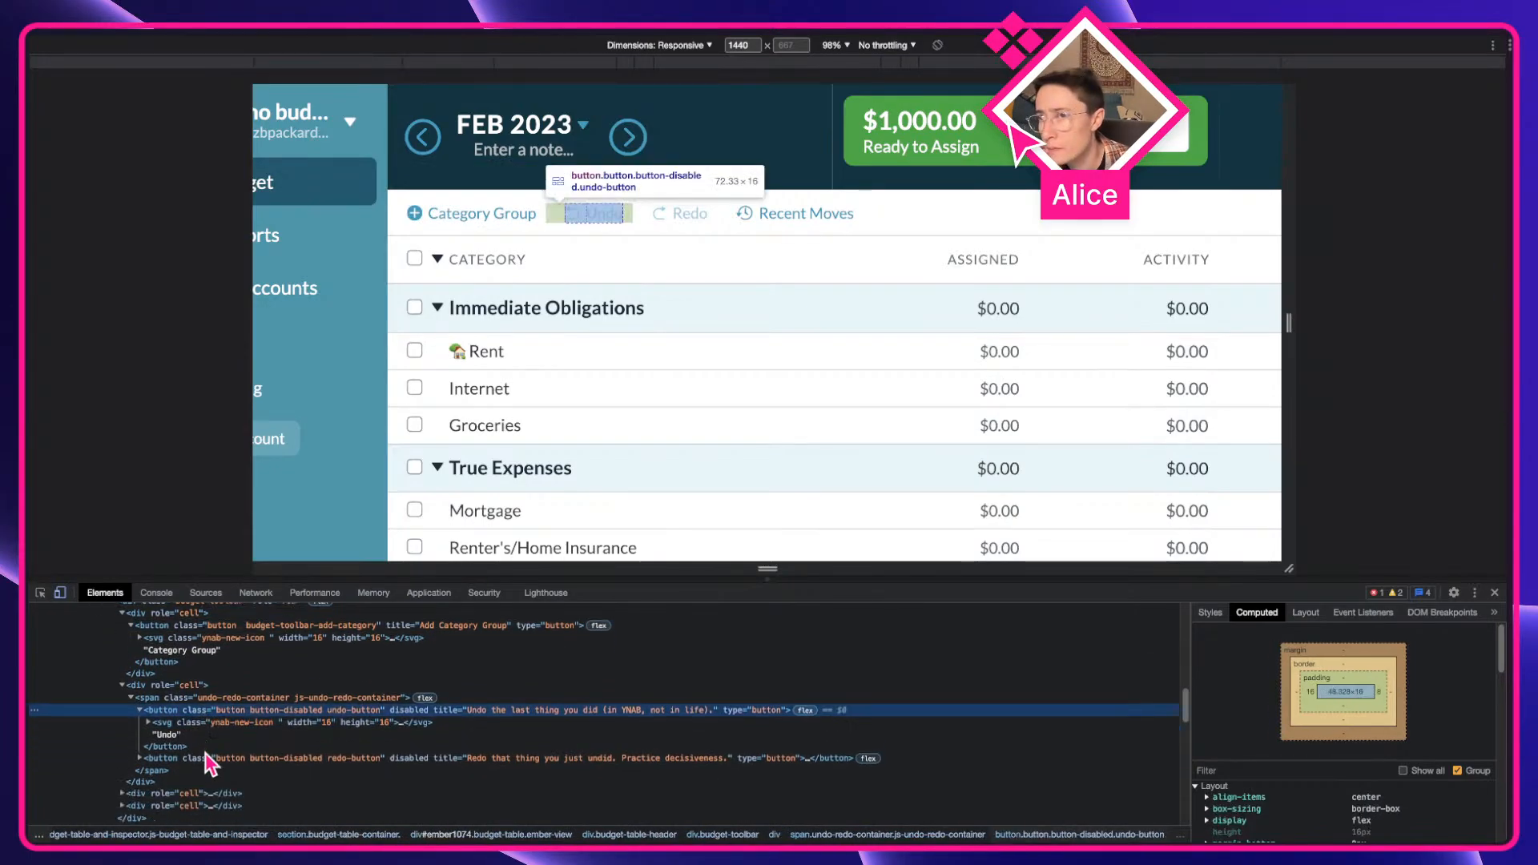
Step: Expand the Recent Moves container in the toolbar and examine the box models of its cell and button
scroll(129, 801, "down", 1)
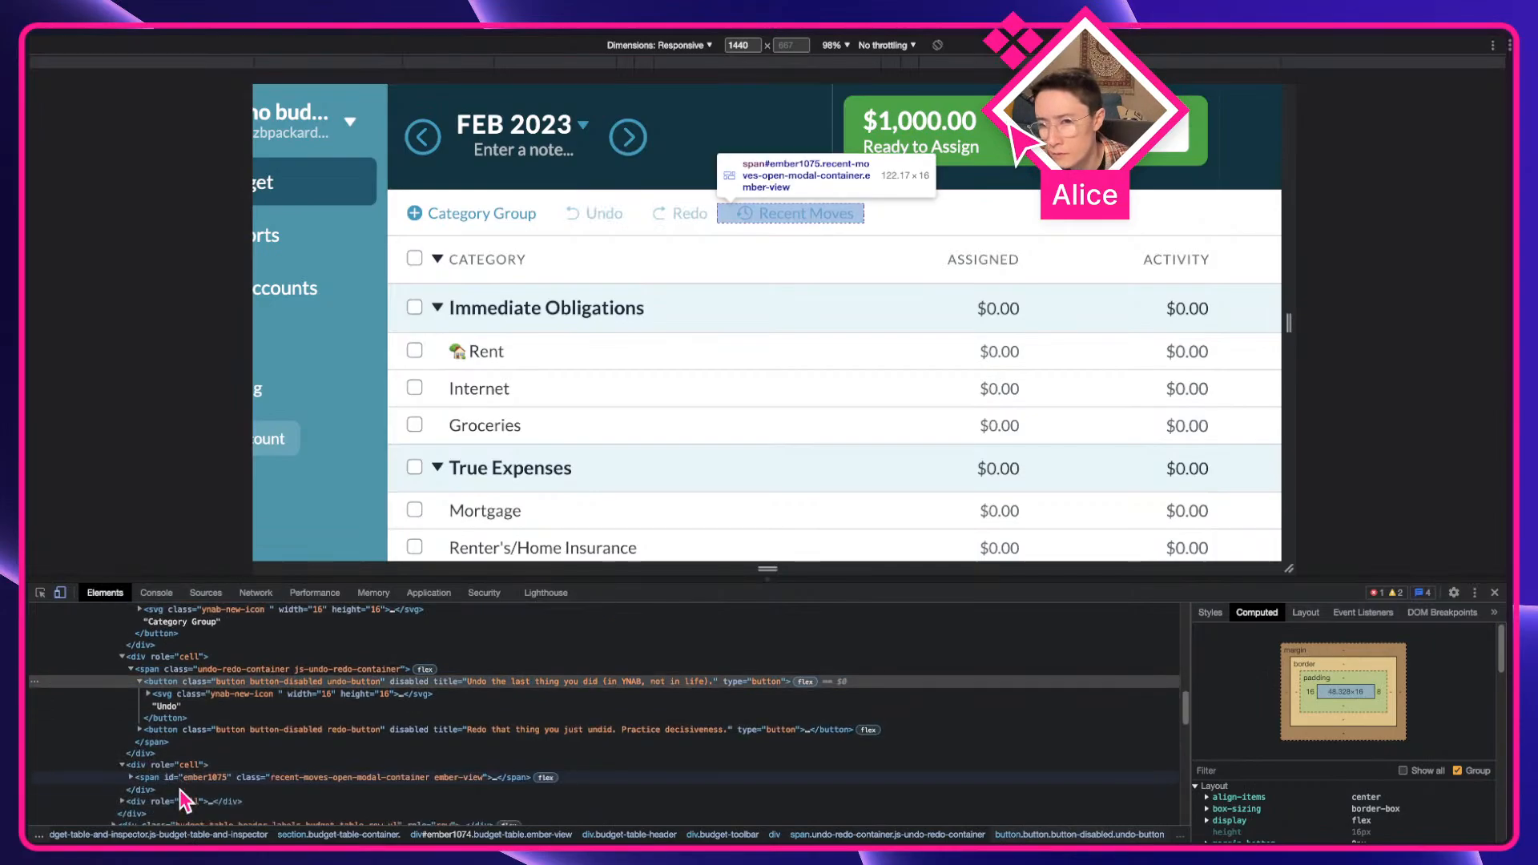
left_click(182, 771)
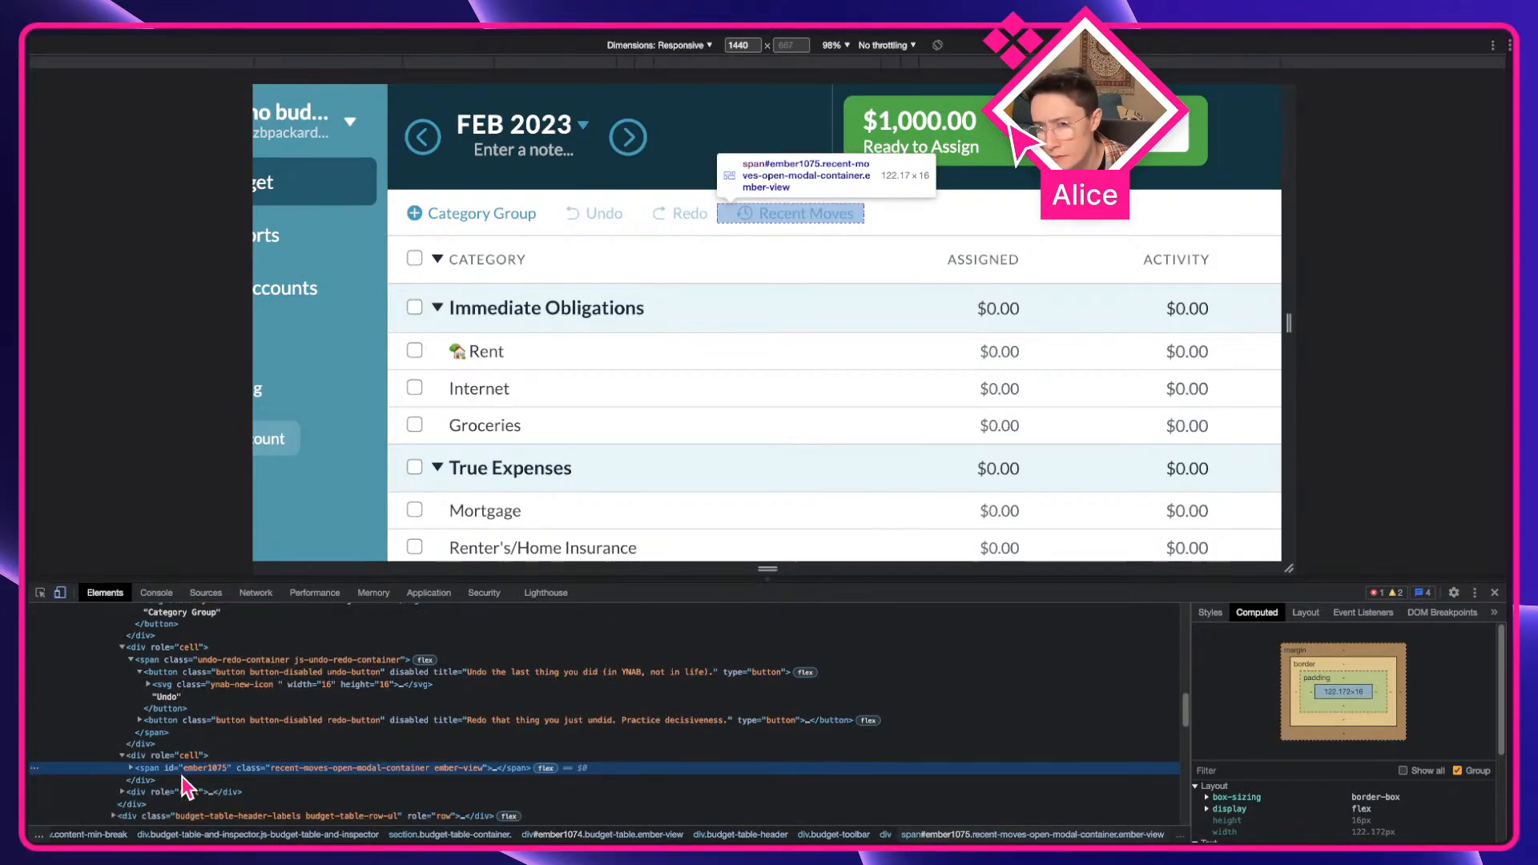
left_click(130, 767)
left_click(164, 756)
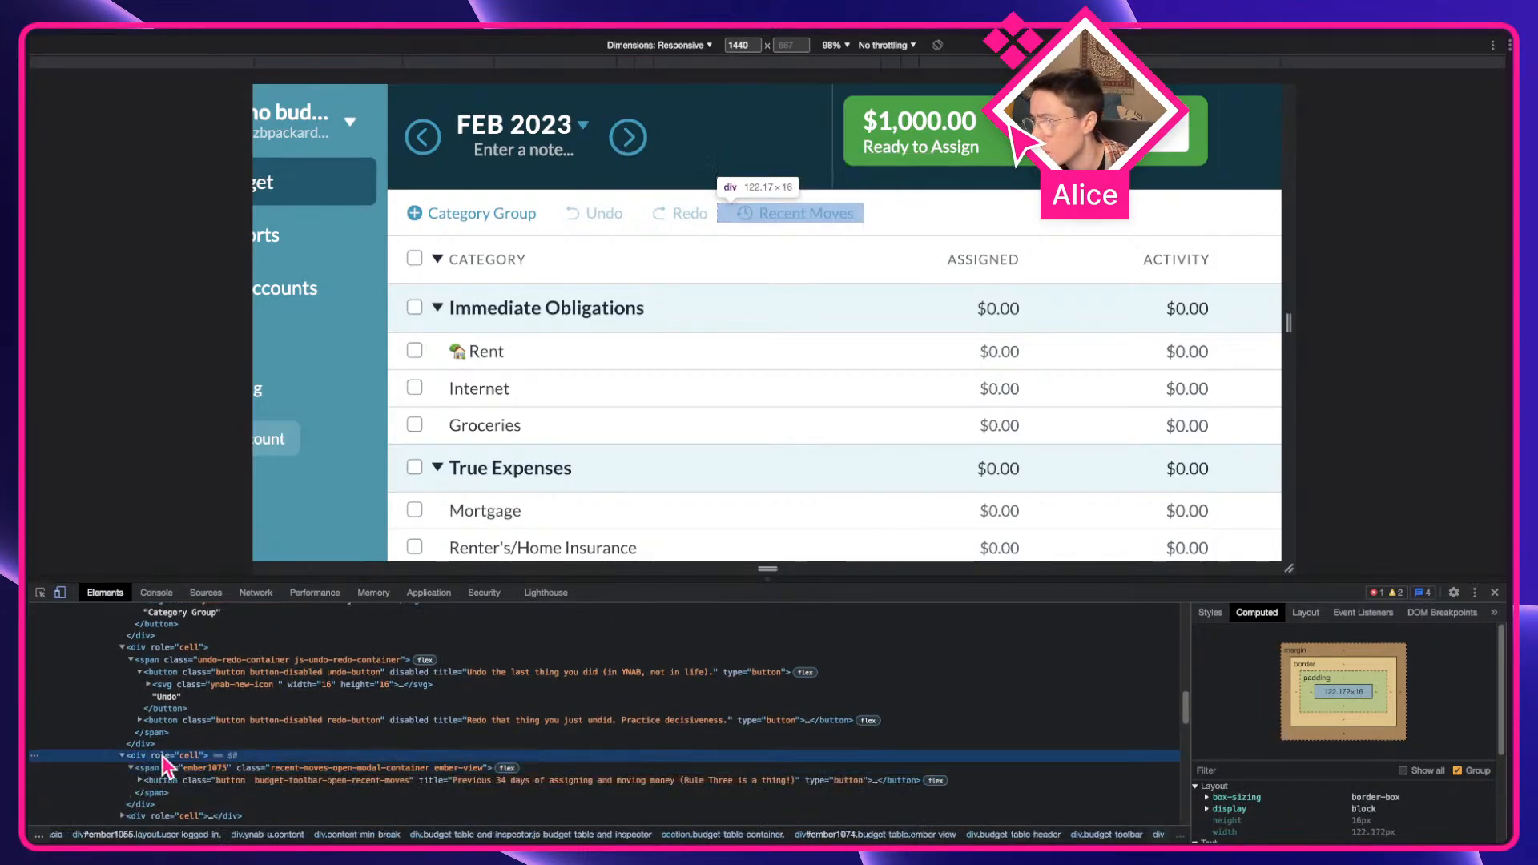
left_click(173, 782)
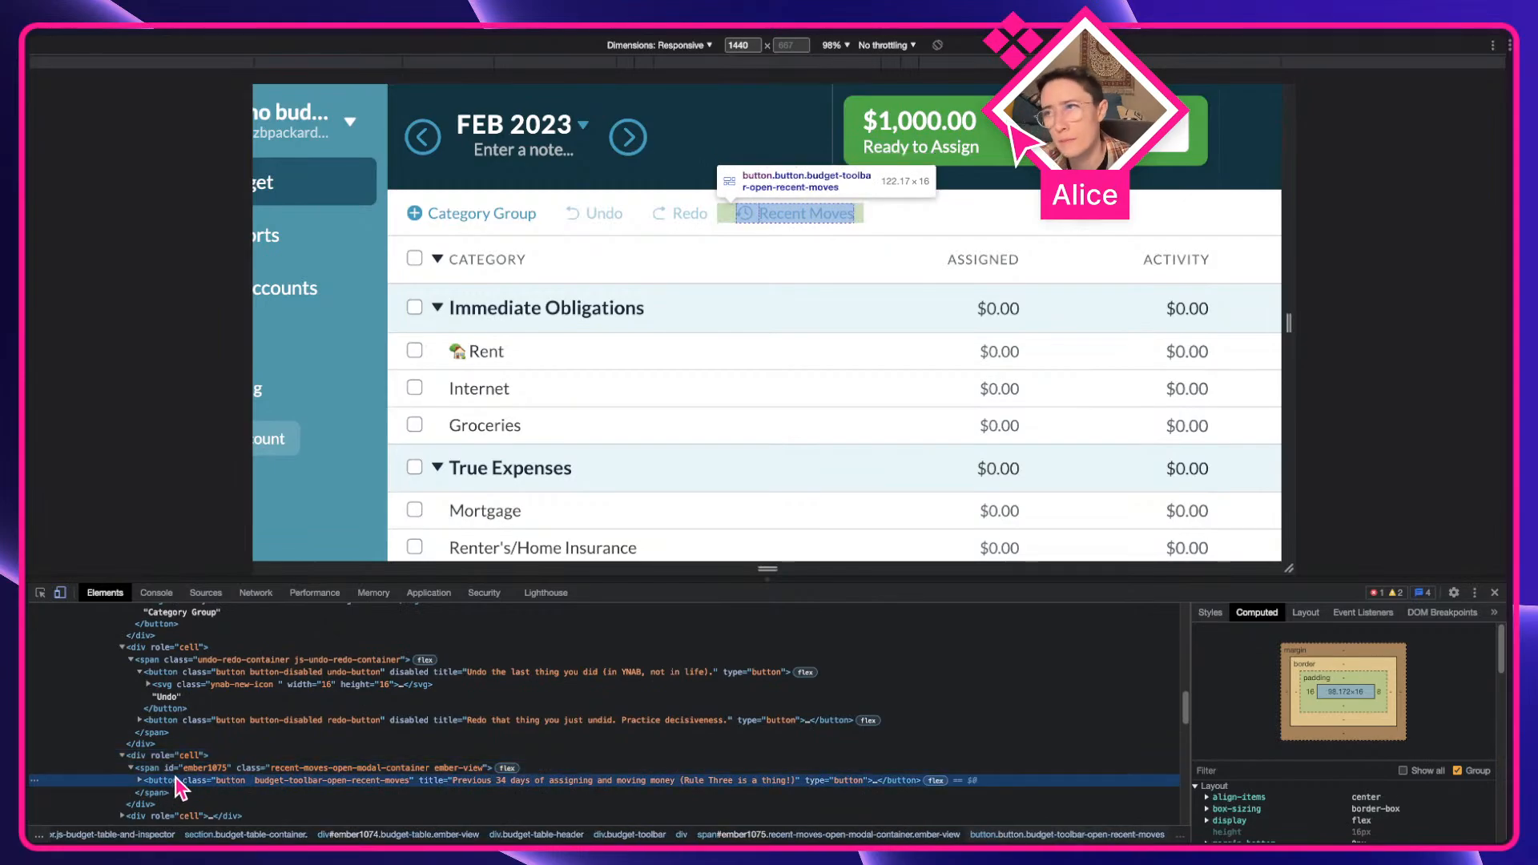
Step: In Figma, set the icon-and-label auto layout frame's individual padding to 16 on the left and 8 on the right
key("ctrl+Right")
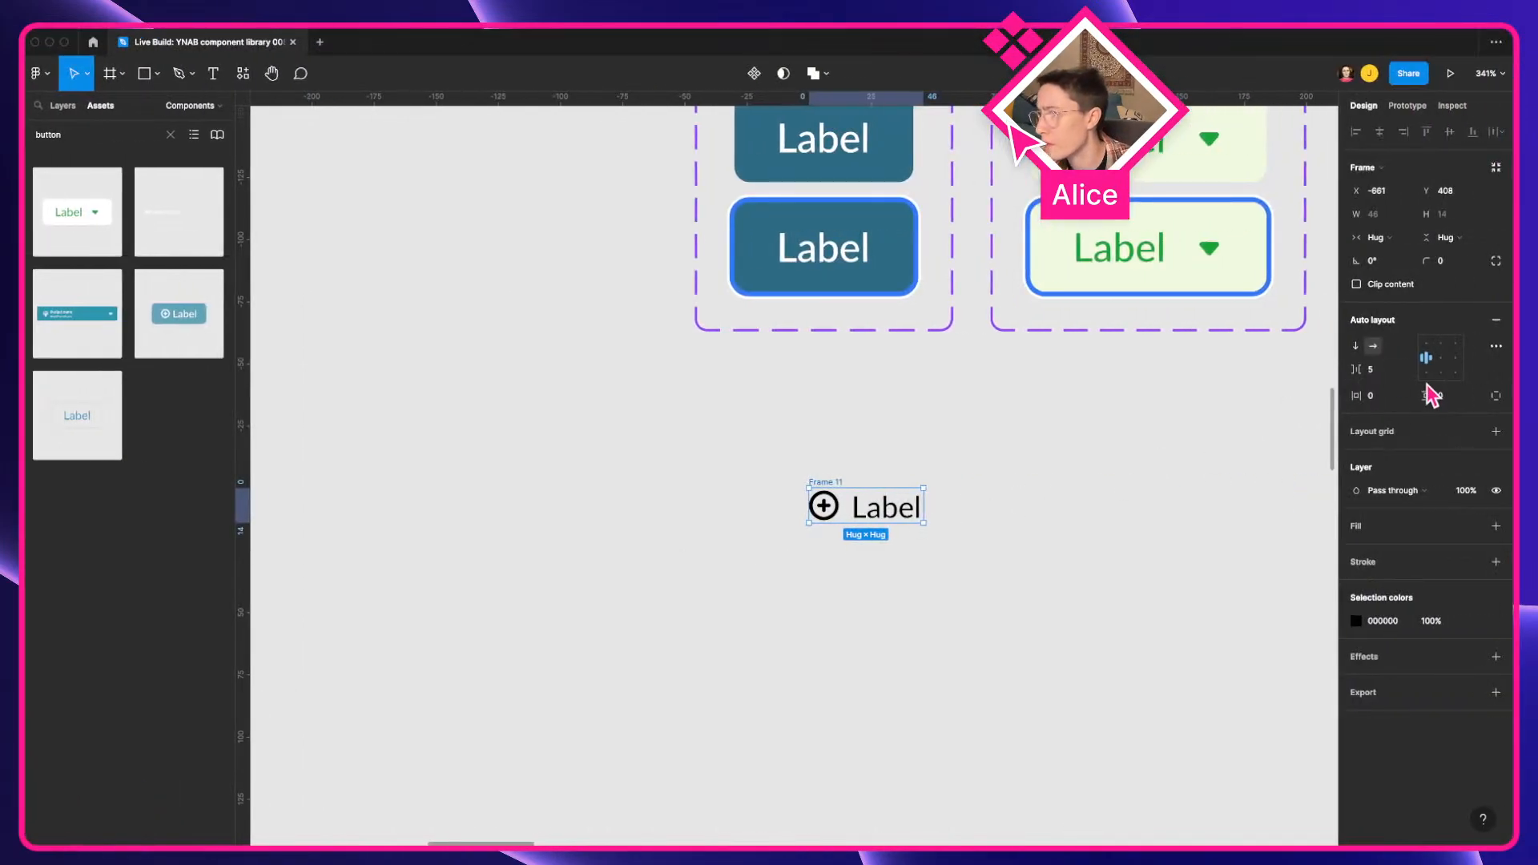
left_click(1495, 395)
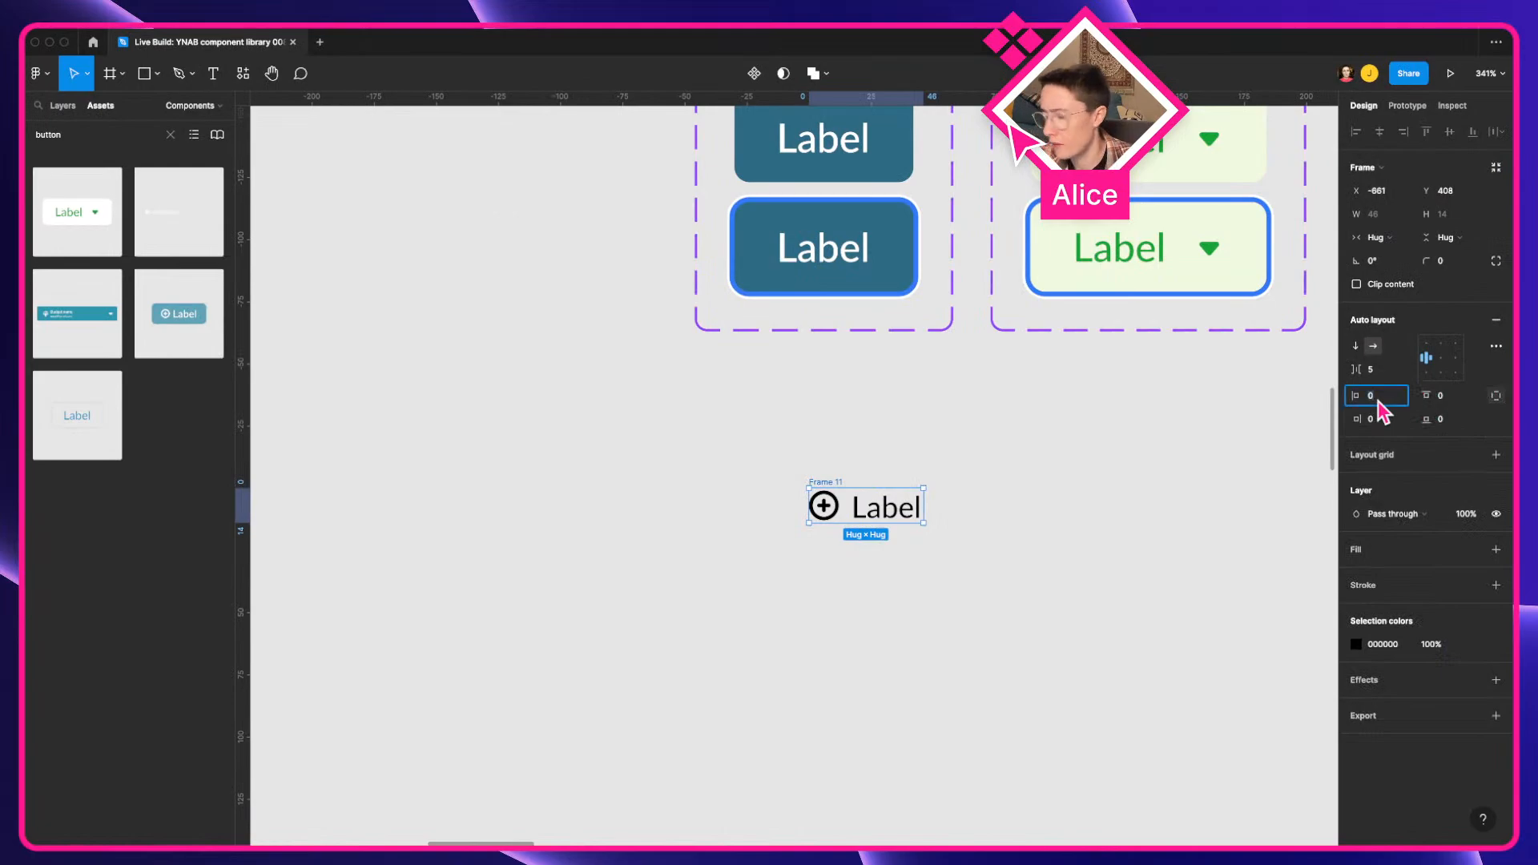
type("16")
key("Tab")
key("Tab")
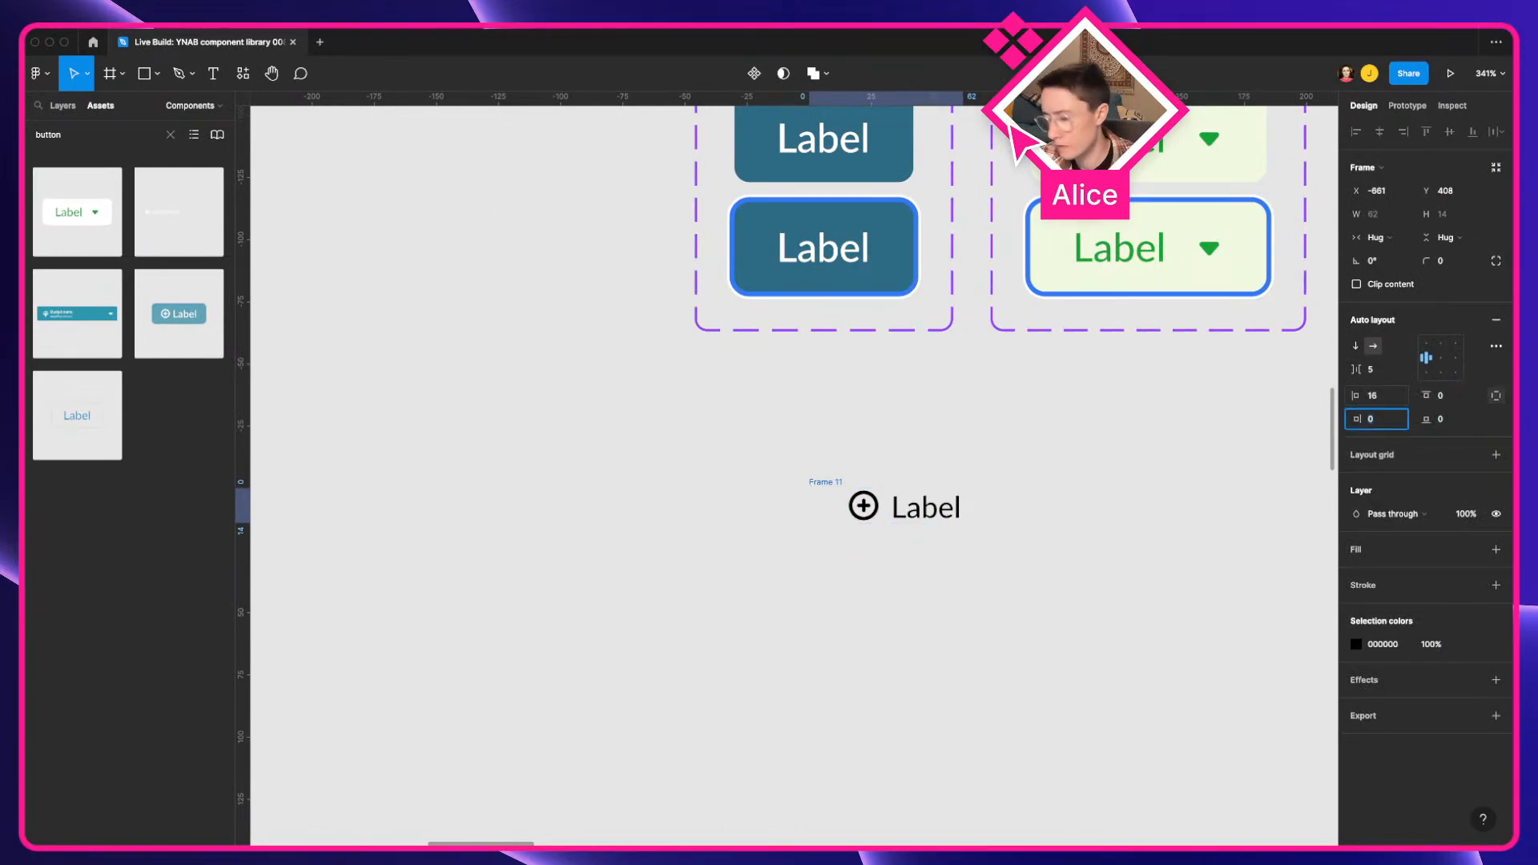
type("8")
key("shift+Tab")
left_click(1070, 513)
Step: Turn the icon-and-label frame into a component and show it in the layer list
left_click(827, 482)
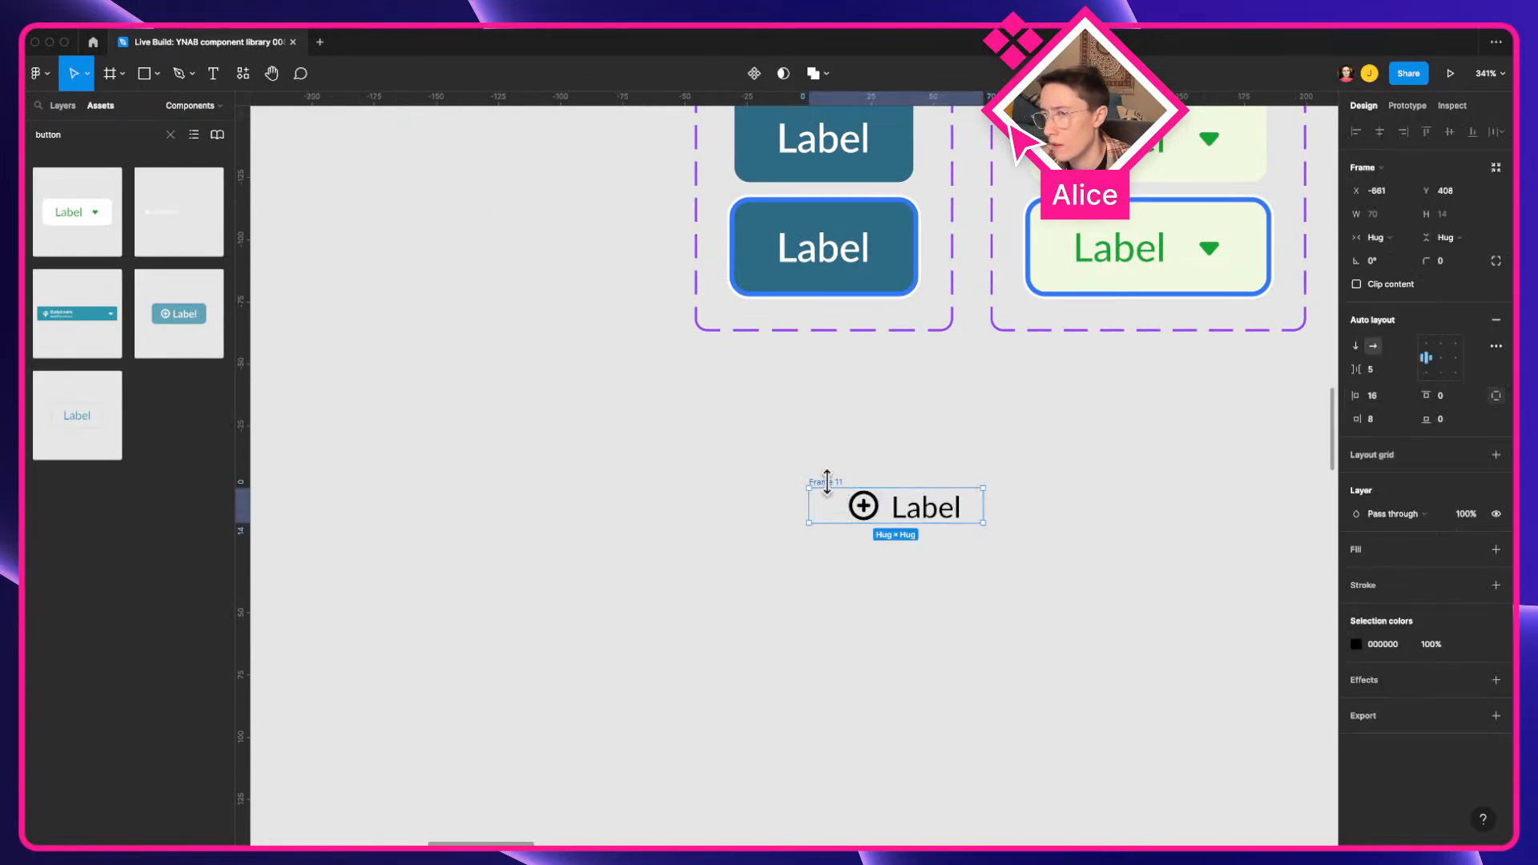
key("super+alt+k")
key("alt+1")
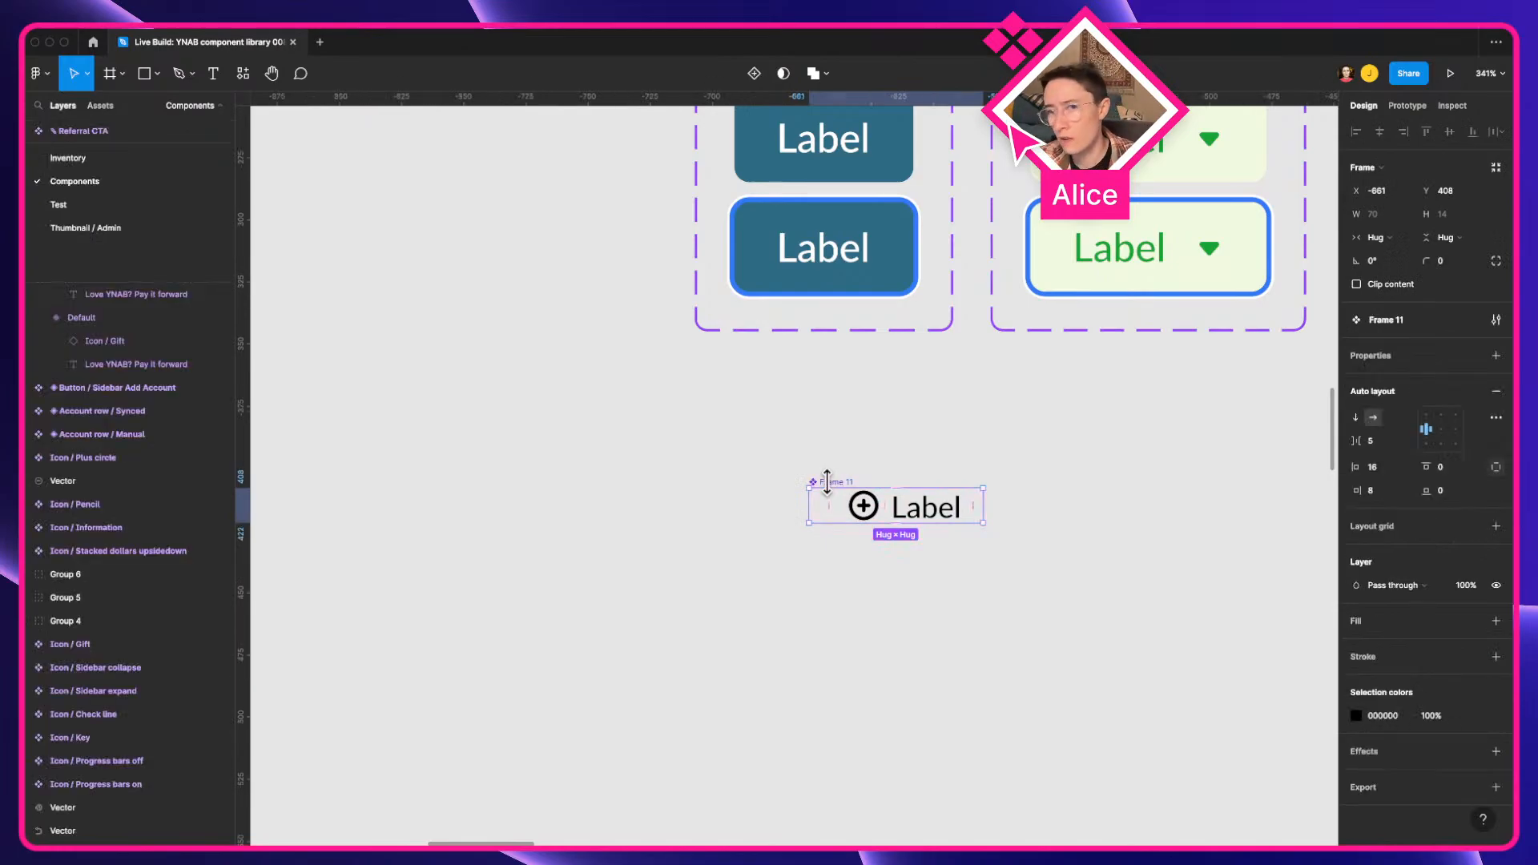
left_click(805, 627)
left_click(836, 495)
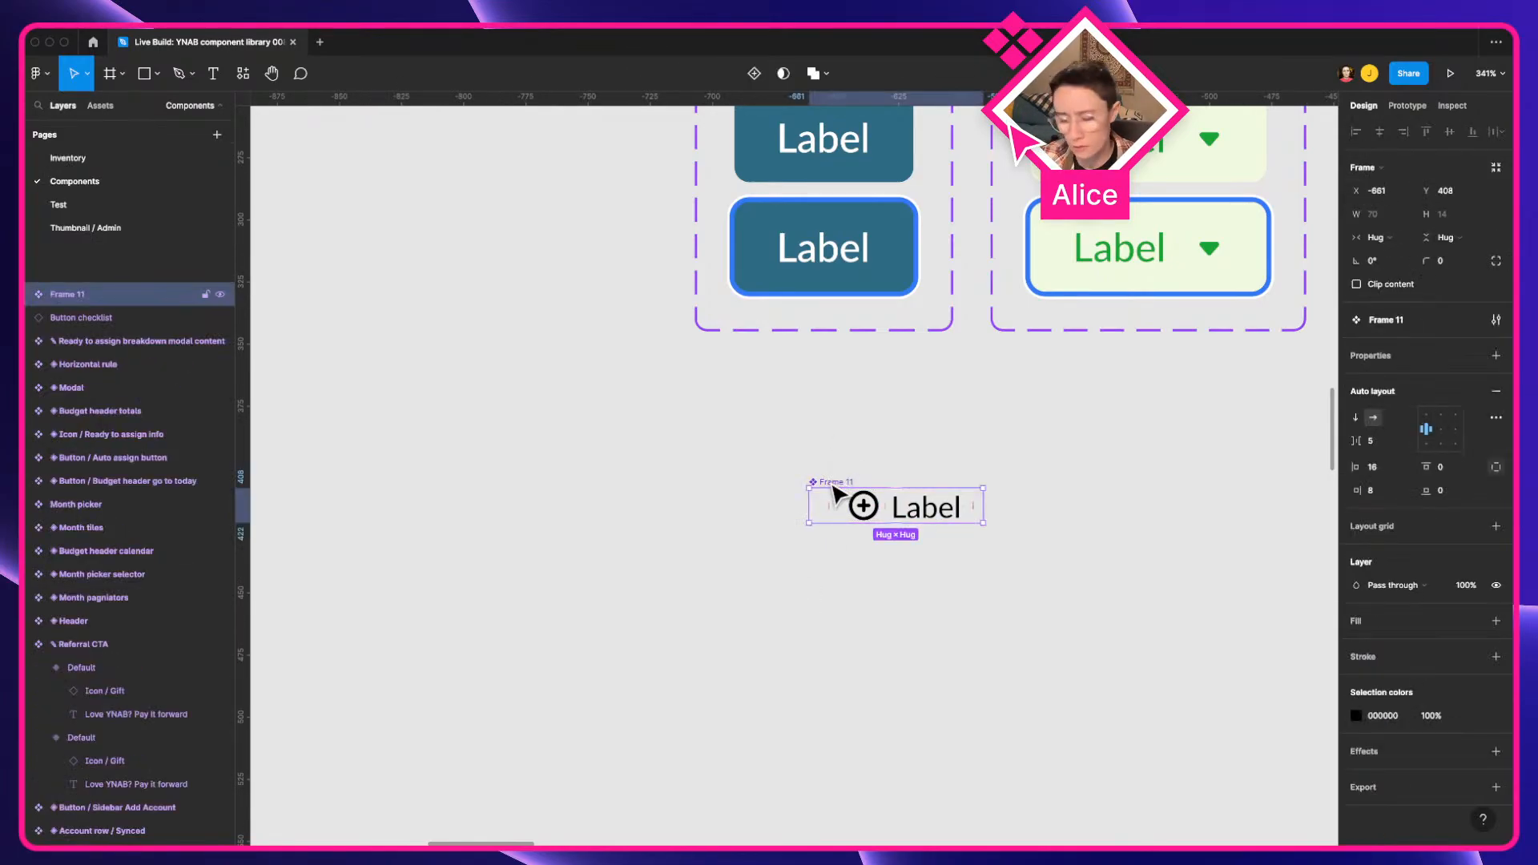
Step: Rename the new component with the diamond symbol prefix as "◈ Button /"
key("super+r")
key("ctrl+super+space")
key("Down")
key("Right")
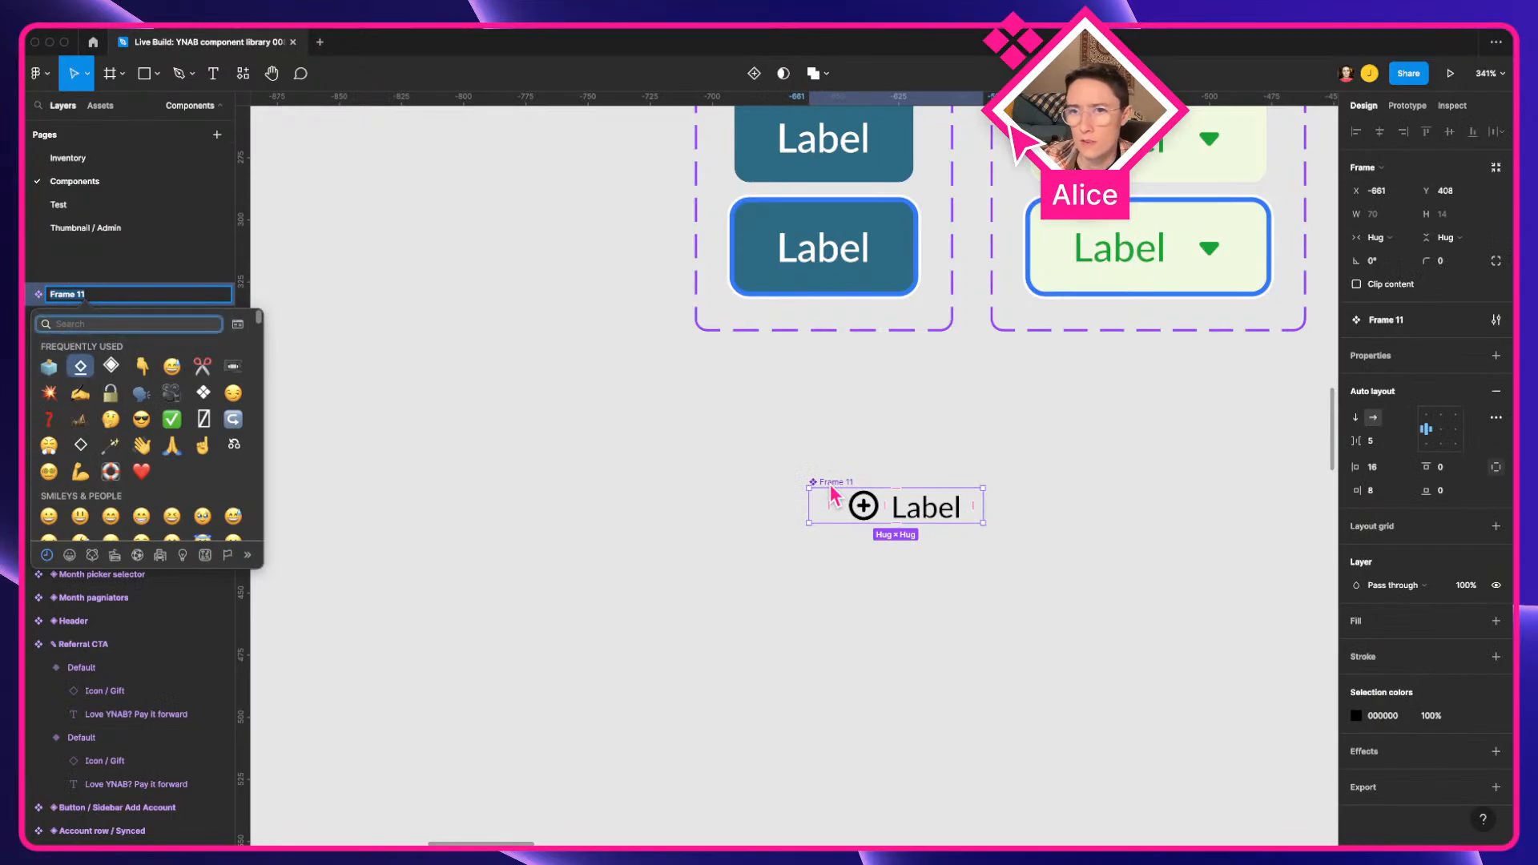
key("Right")
key("Return")
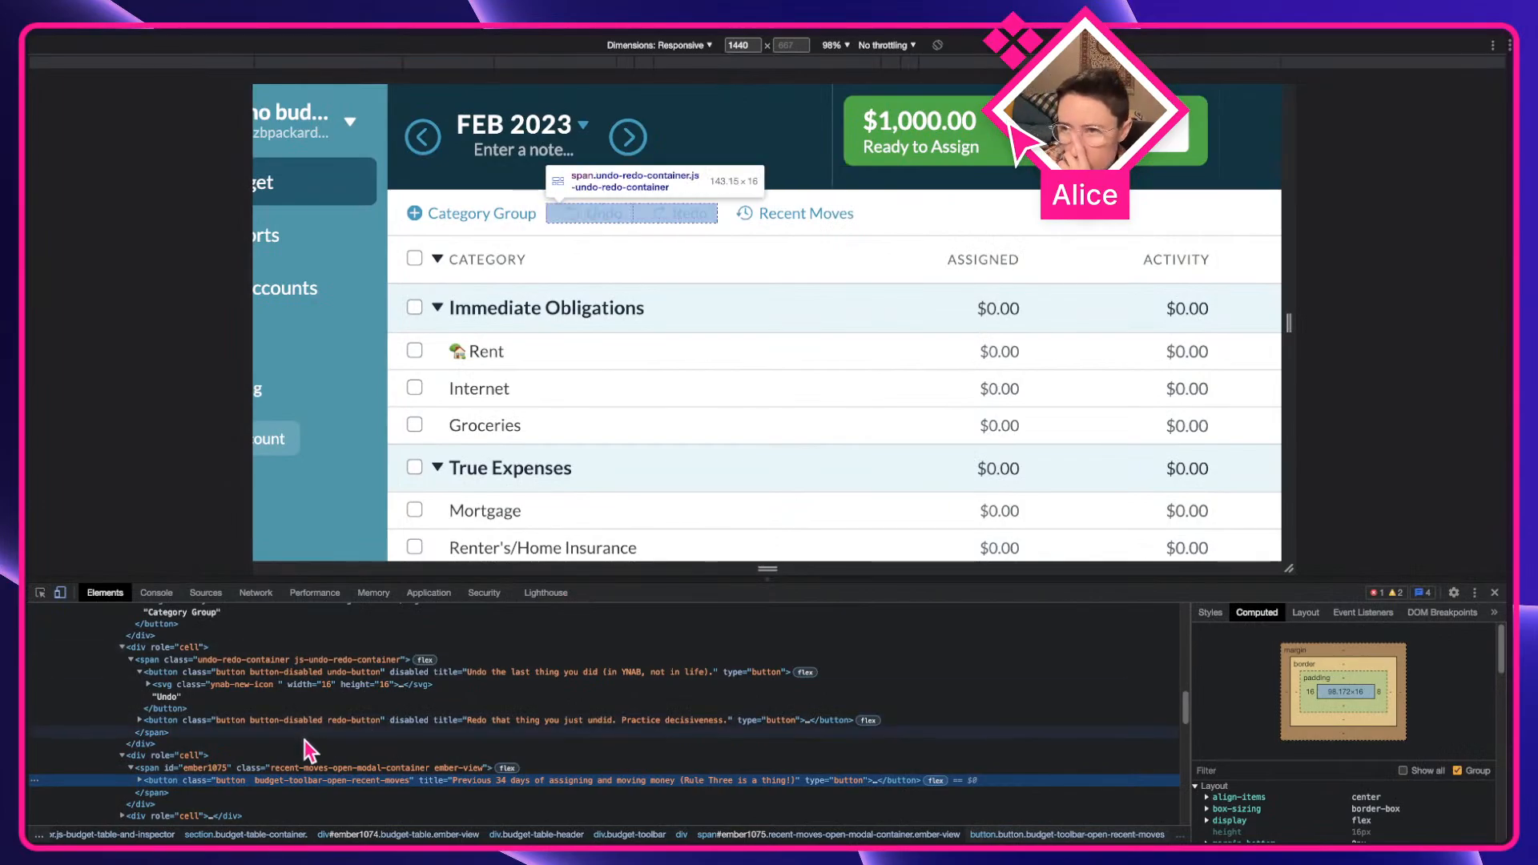
Step: In the browser, check the class names of the Recent Moves container, the Undo button and the undo-redo container
left_click(302, 769)
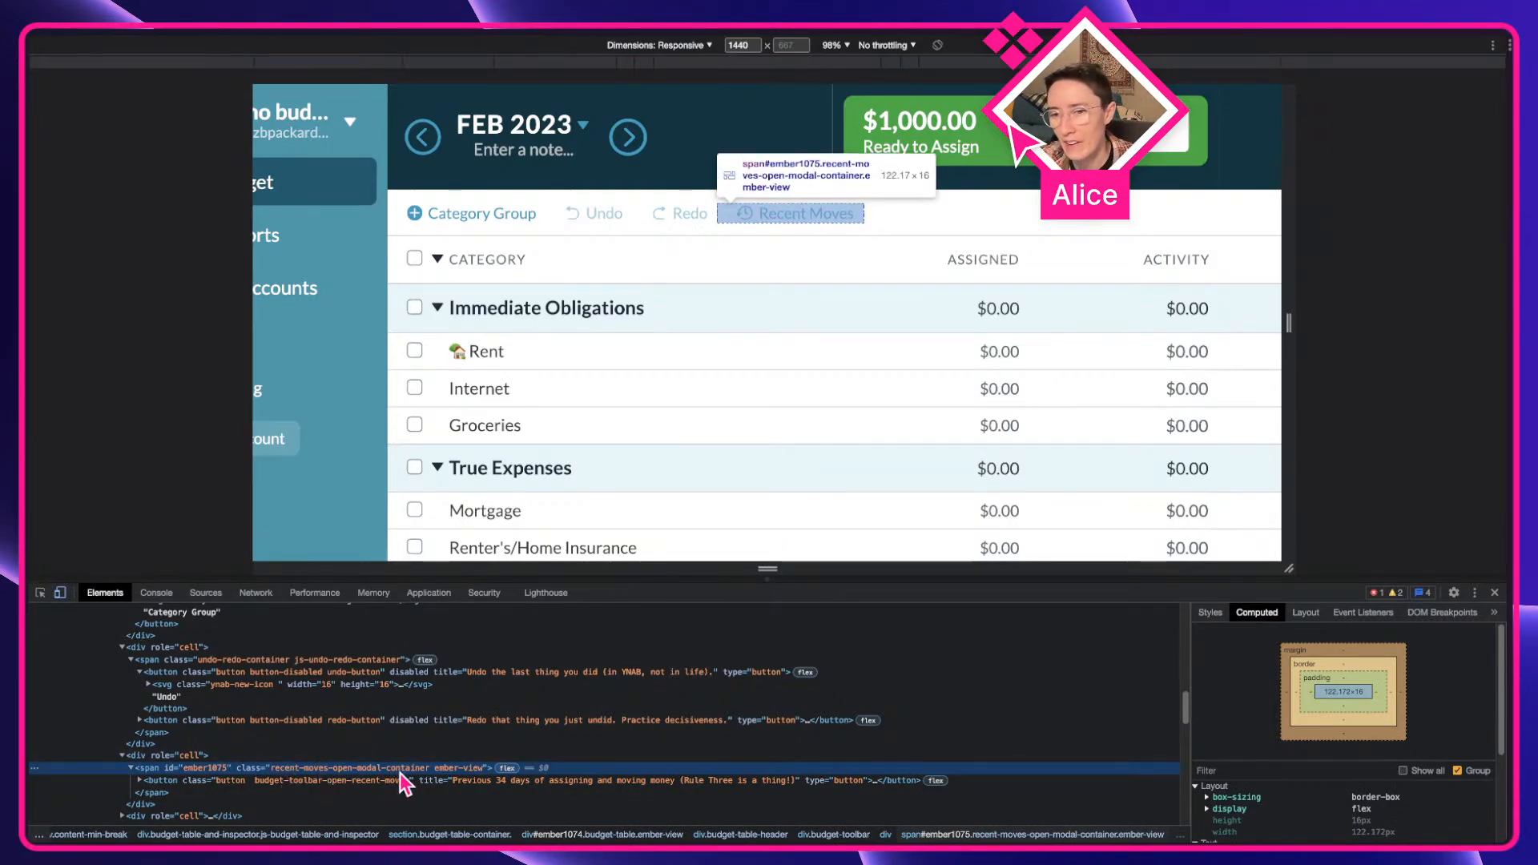
left_click(250, 671)
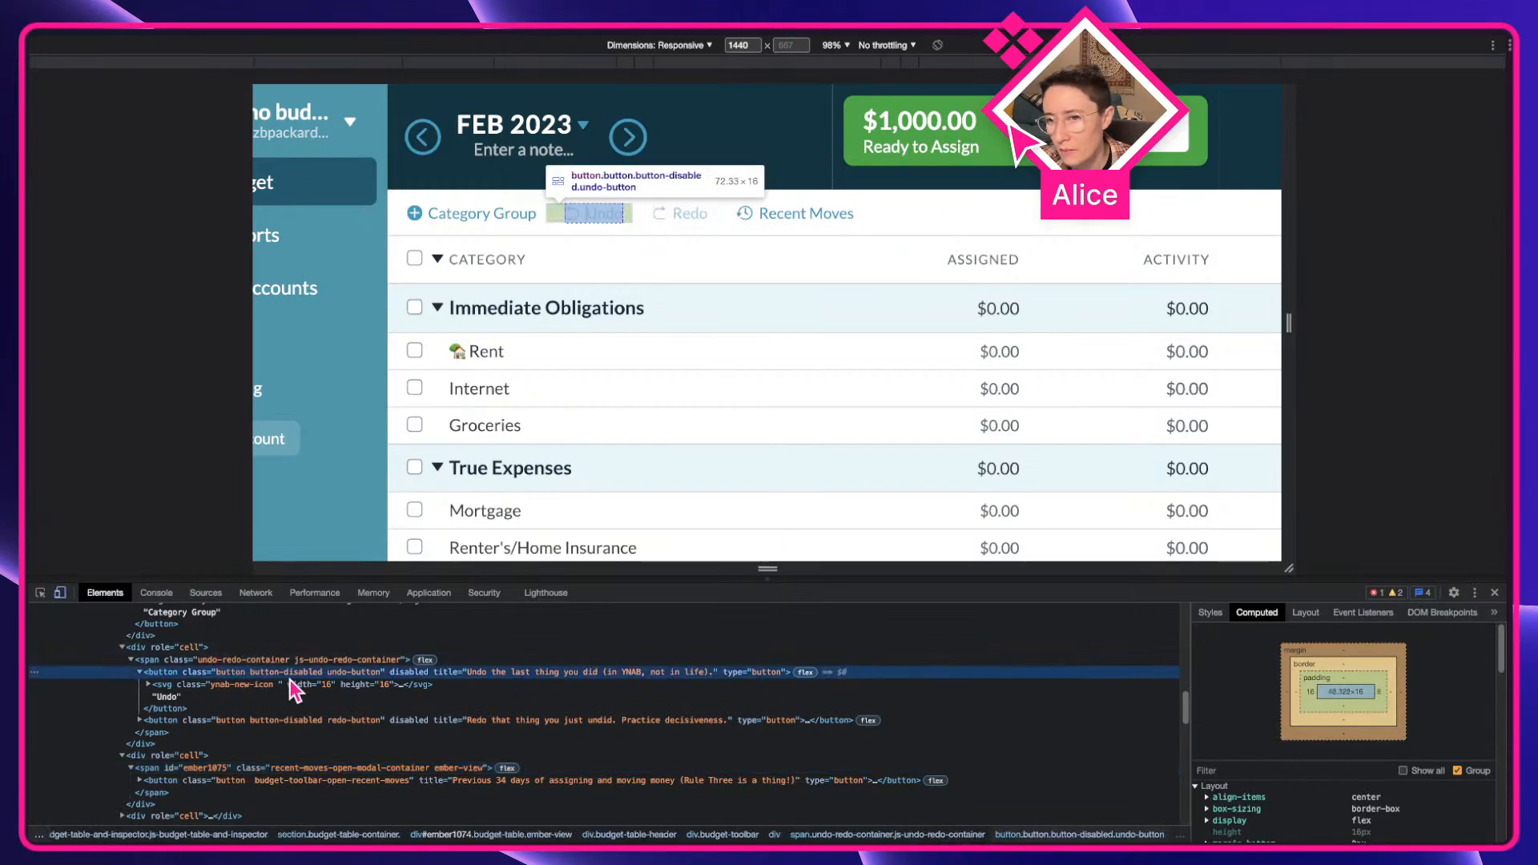
left_click(340, 660)
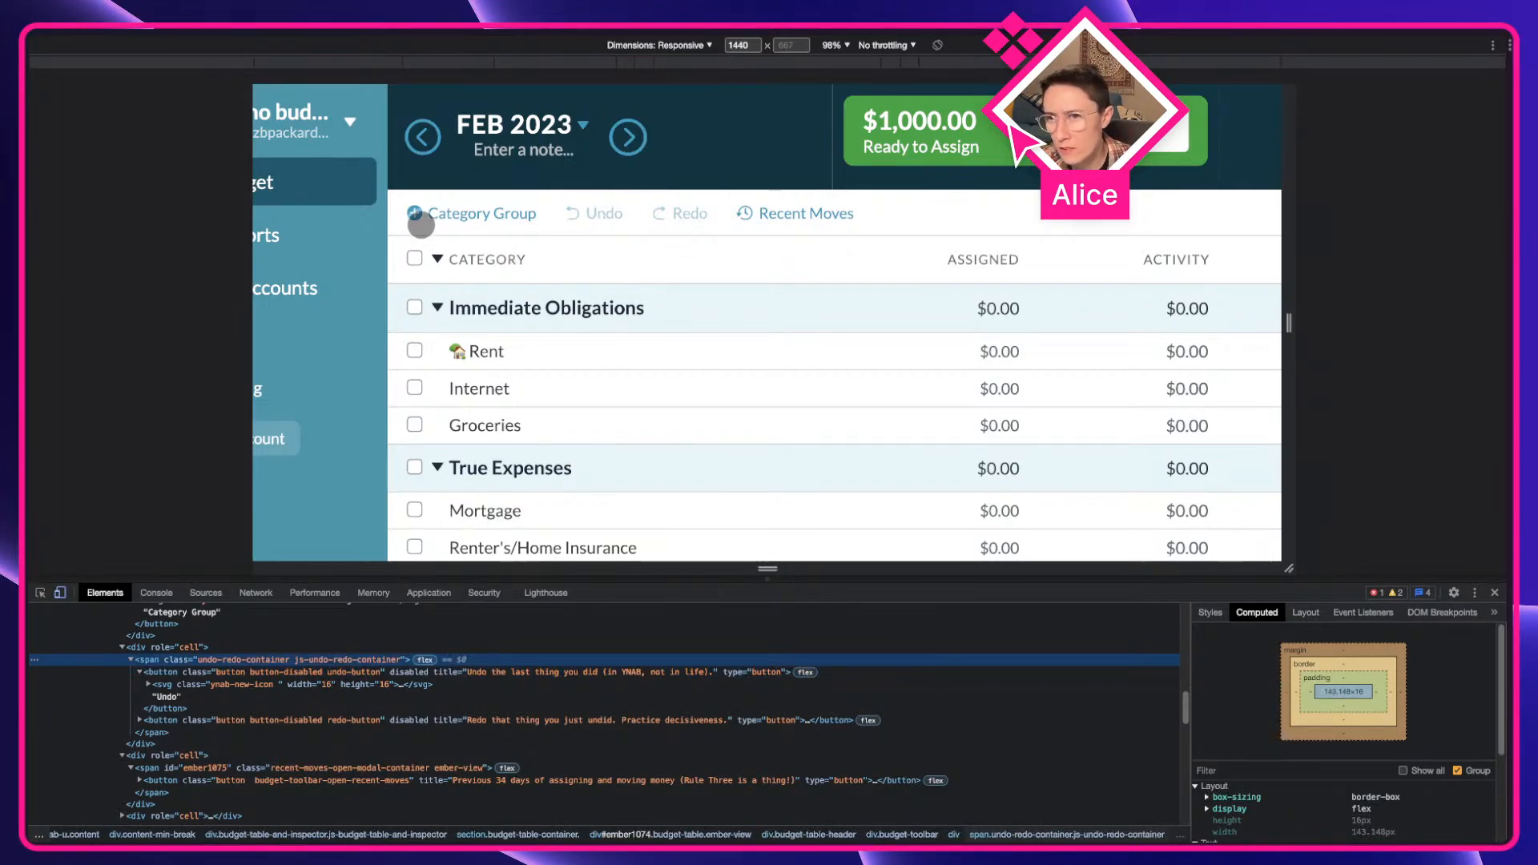
Step: In Figma, complete the button component's name as "◈ Button / Budget table header"
key("ctrl+Right")
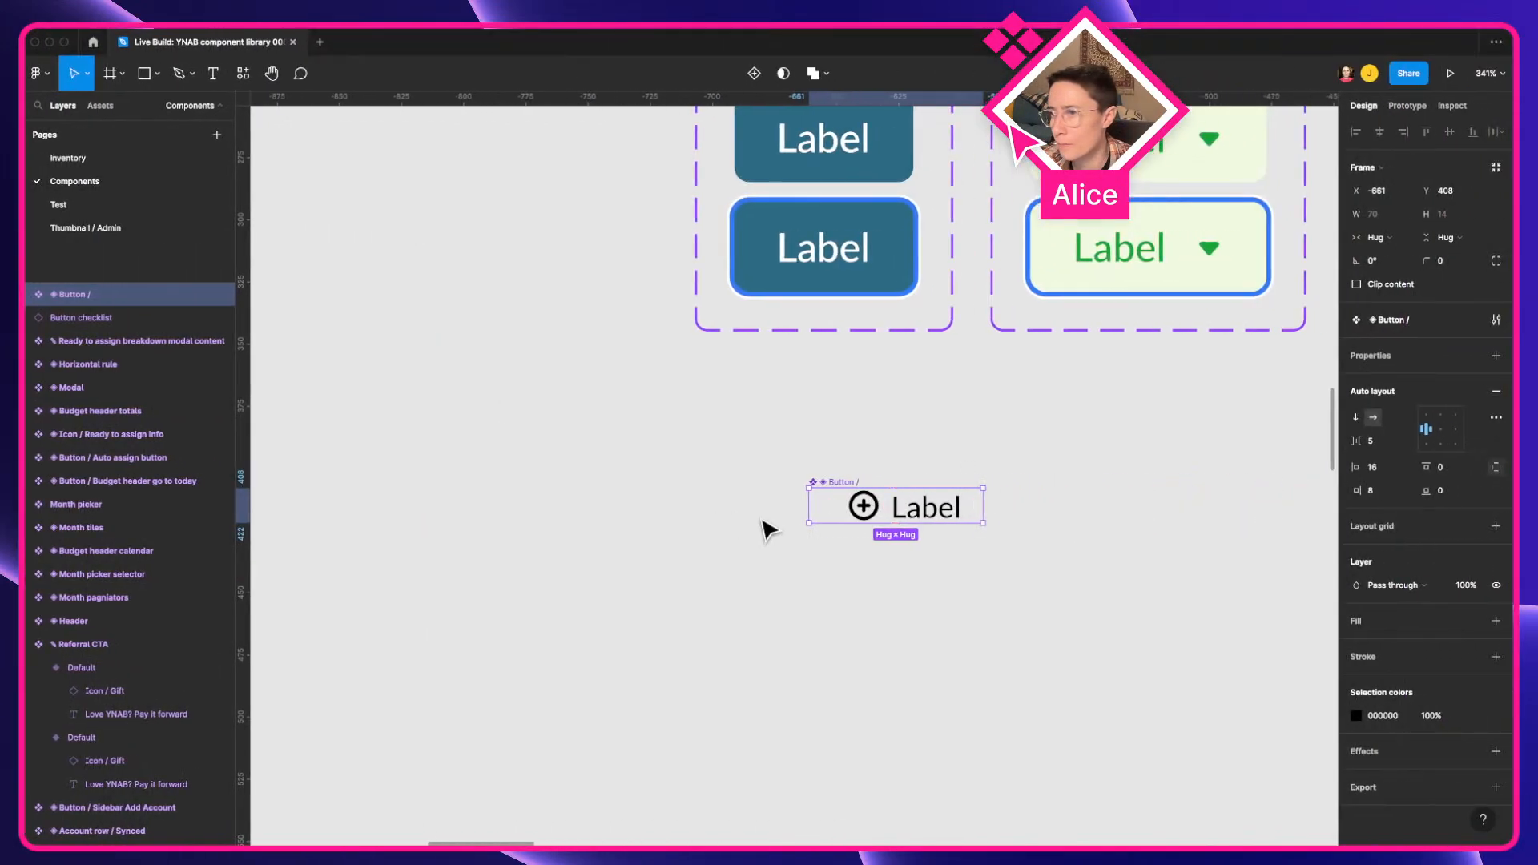
key("super+r")
key("Right")
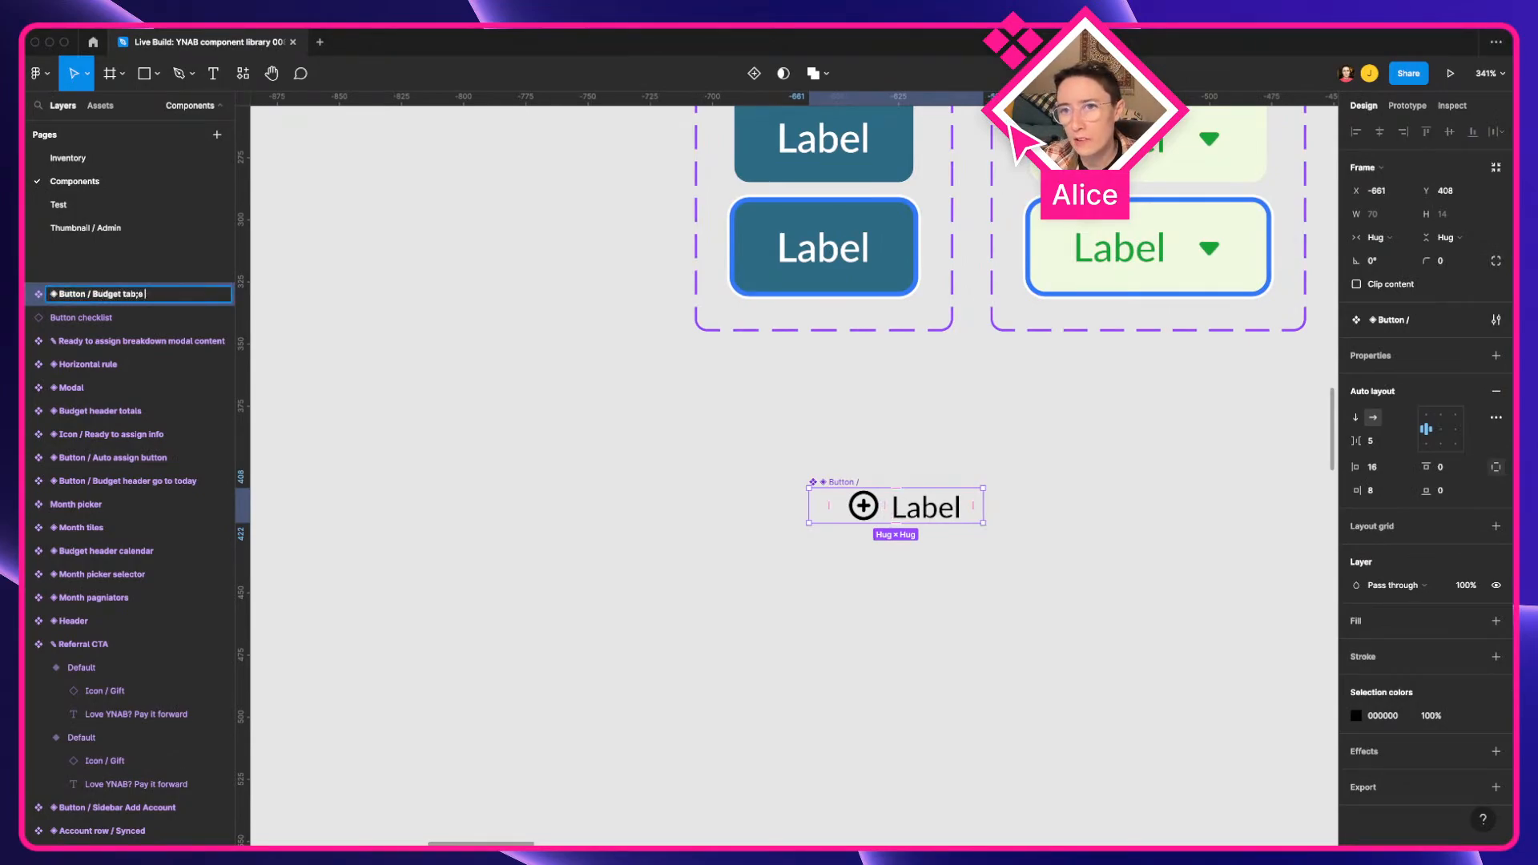
type("Budget table head")
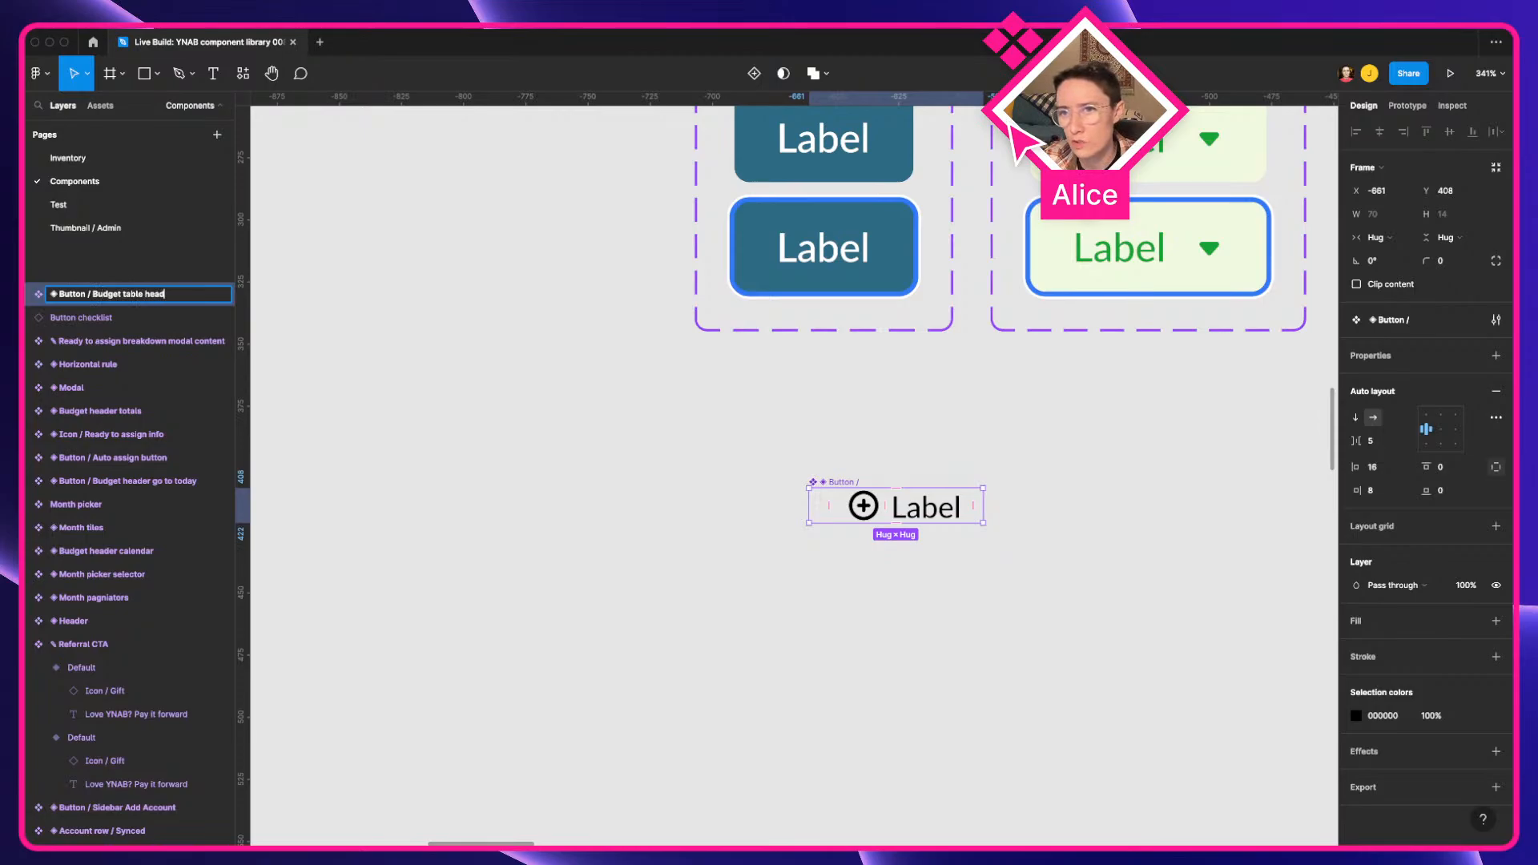
type("er")
key("Return")
left_click(762, 508)
left_click(903, 511)
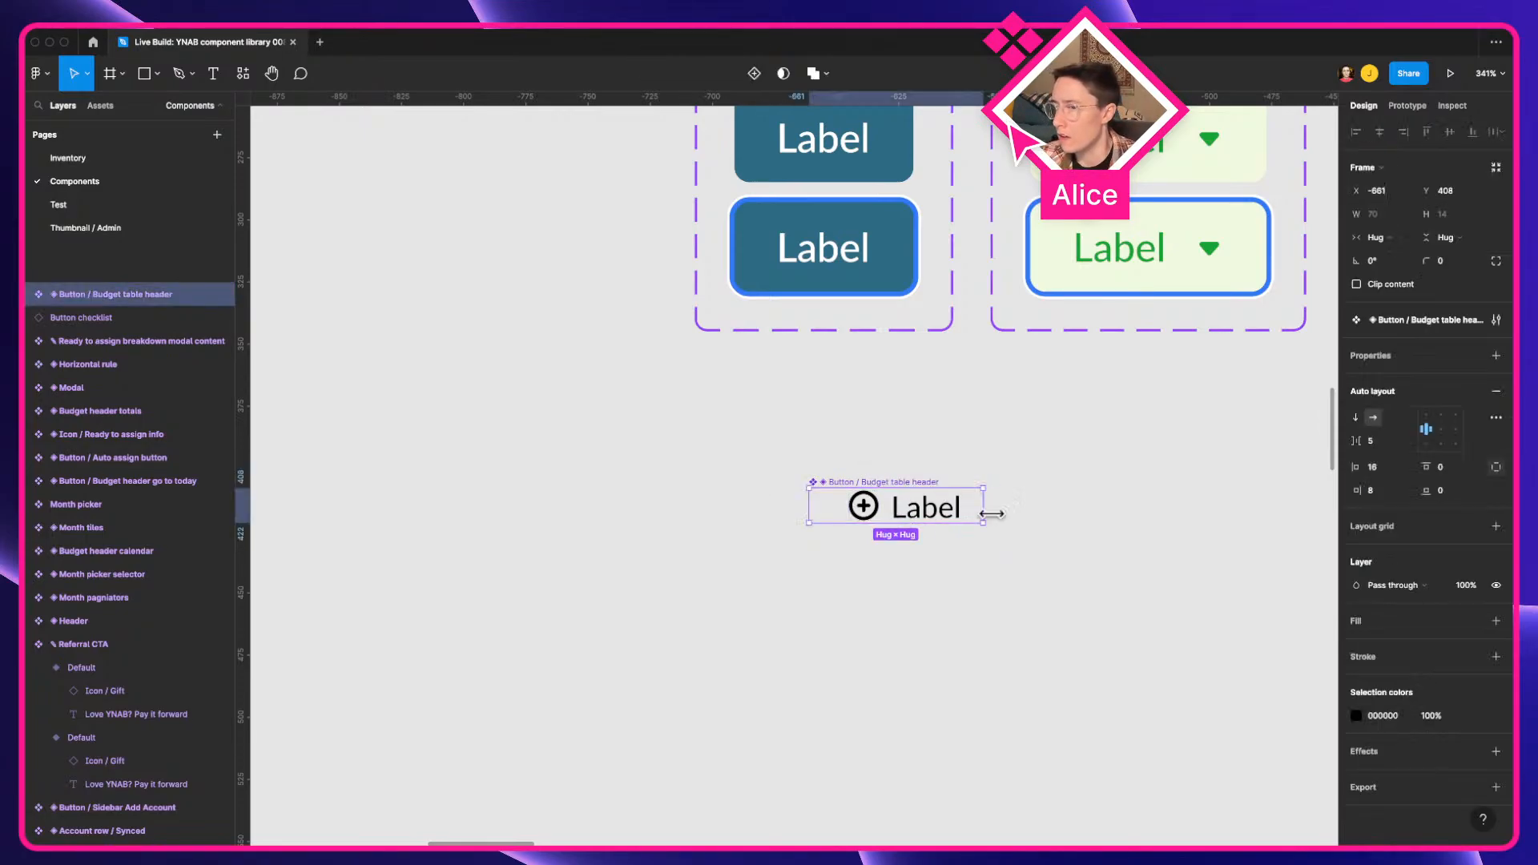
Step: Switch to the YNAB page in the browser and close the developer tools
key("ctrl+Left")
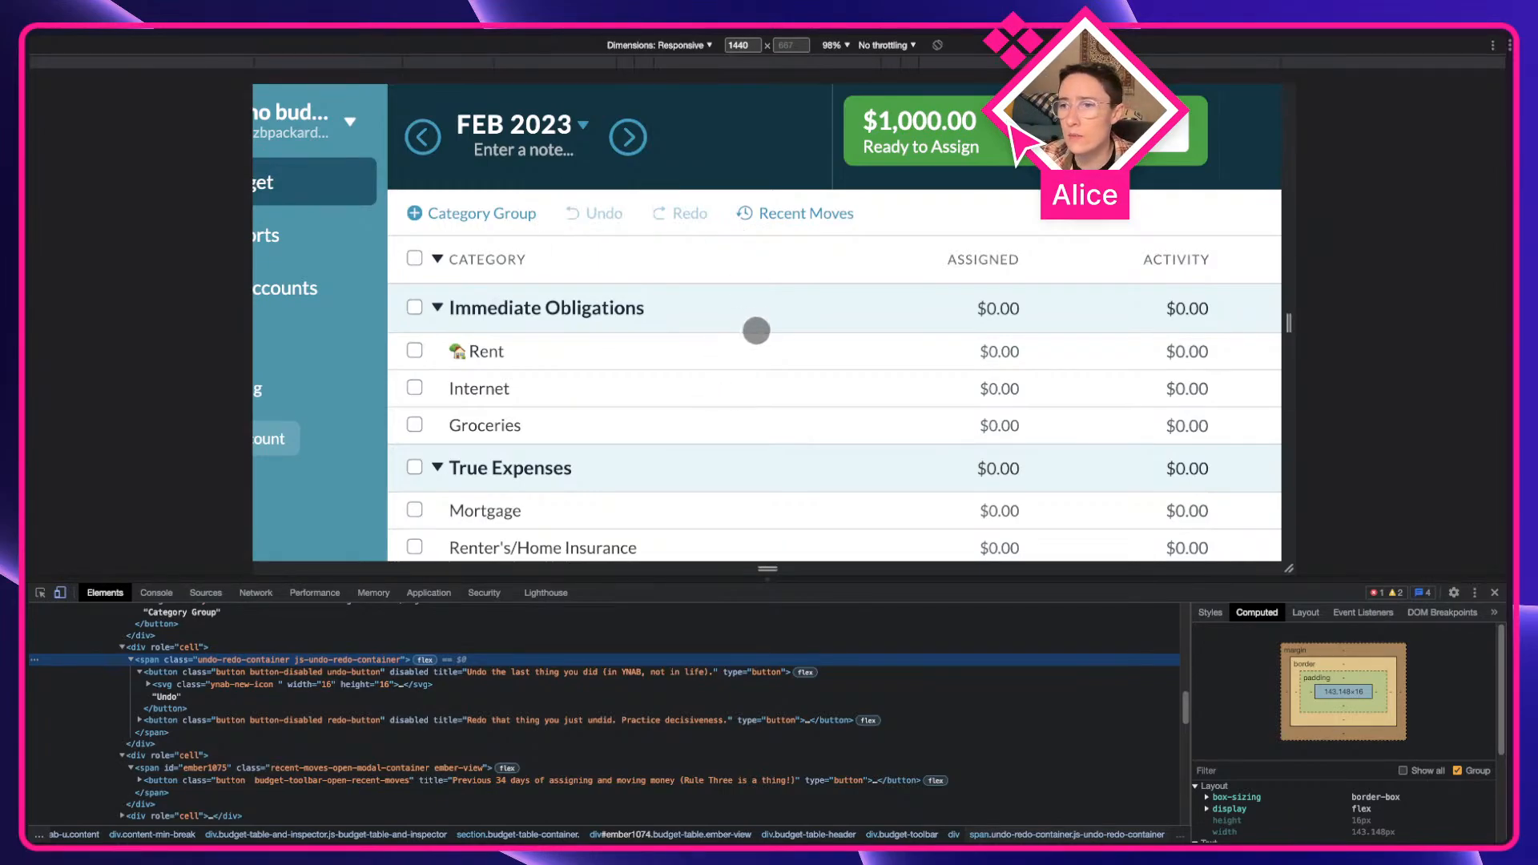
left_click(1495, 592)
Step: Assign $500 to the Rent category for February 2023, and undo that assignment
left_click(384, 198)
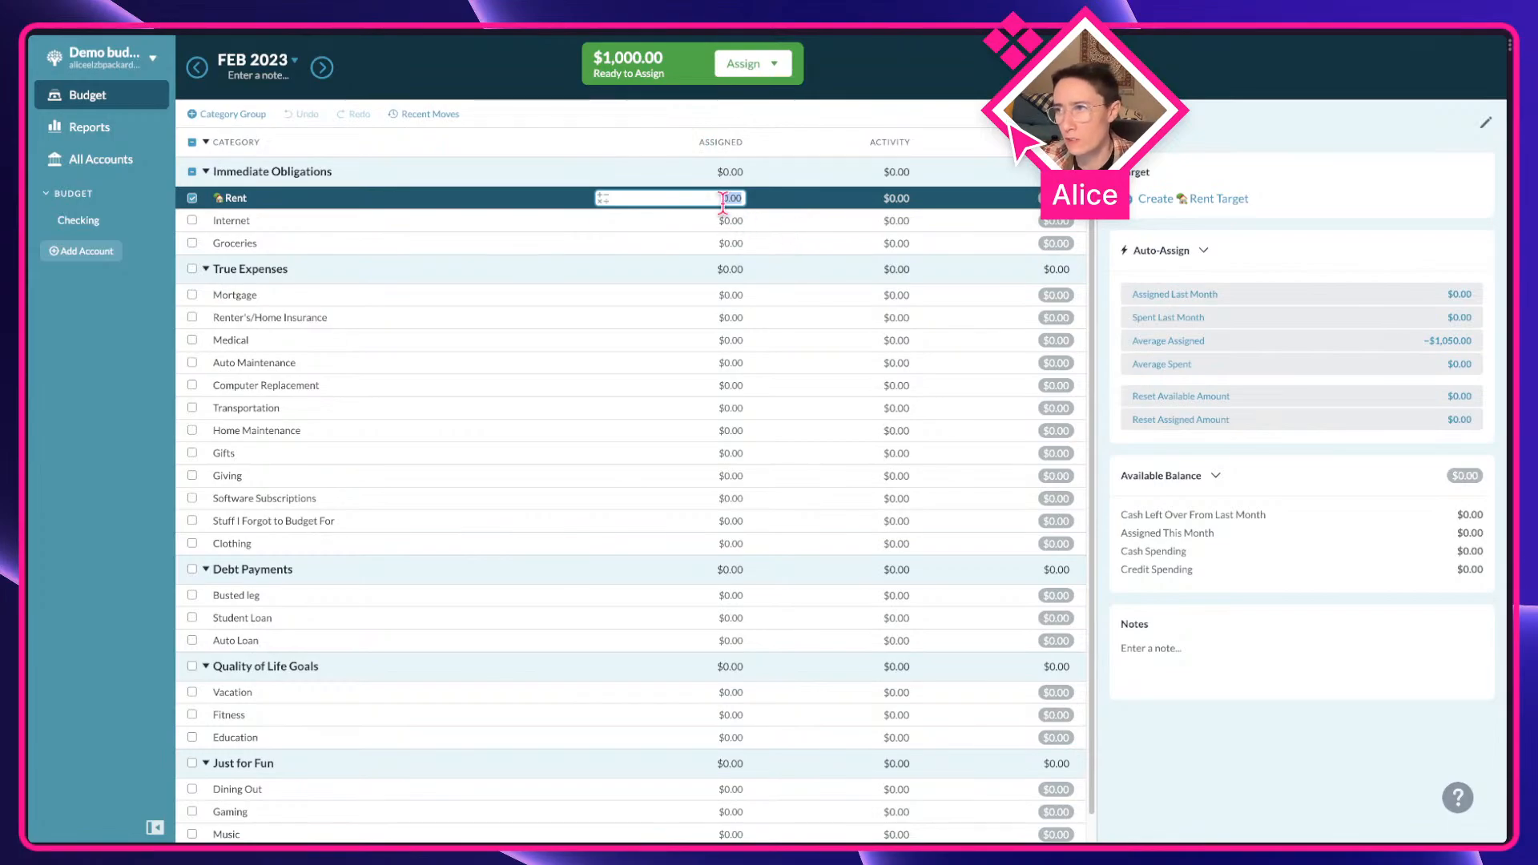
type("500")
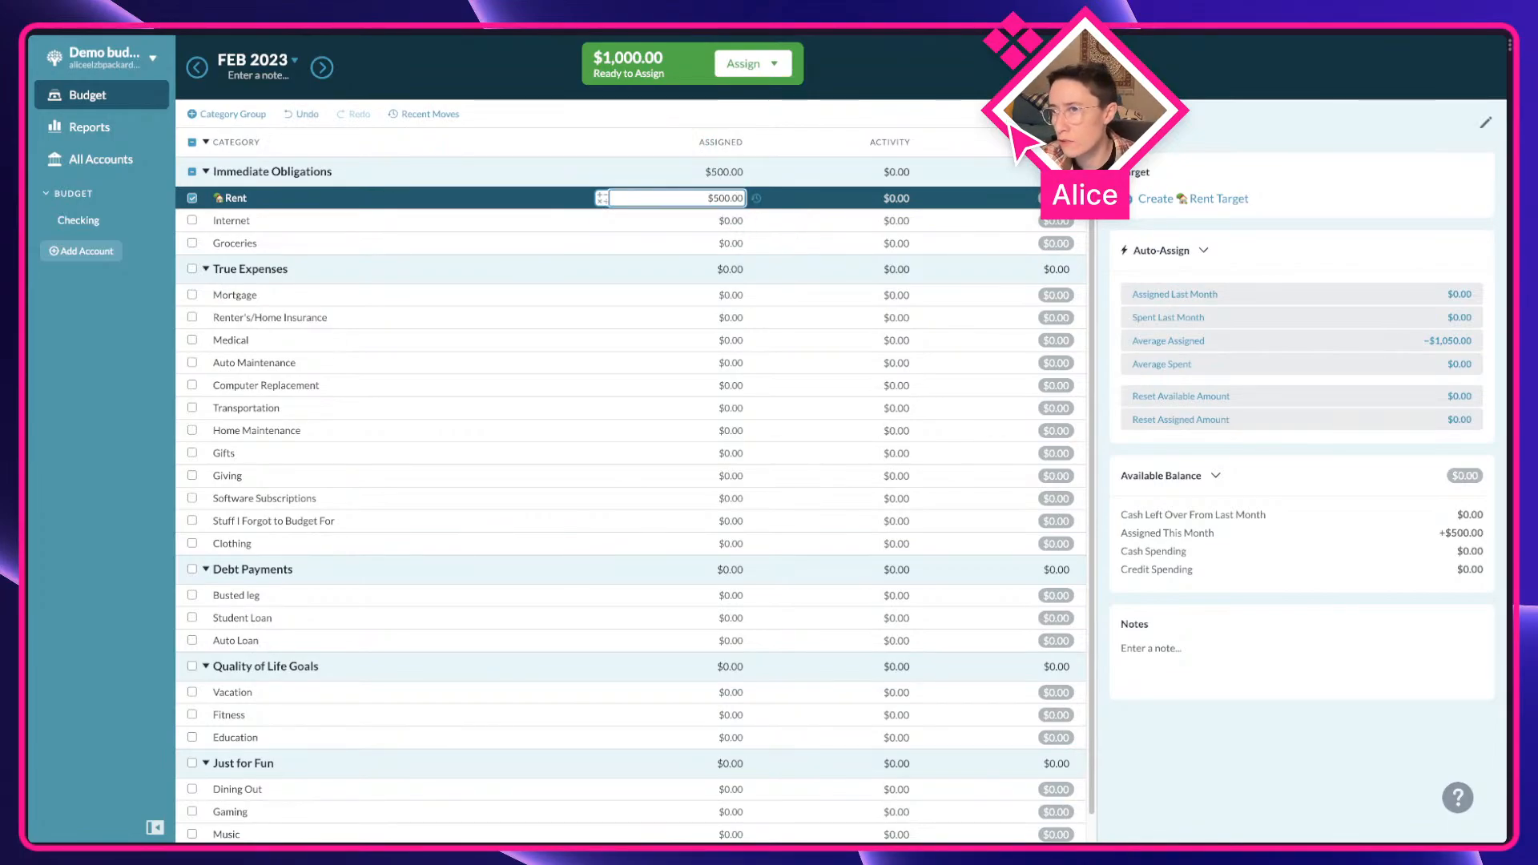
key("Return")
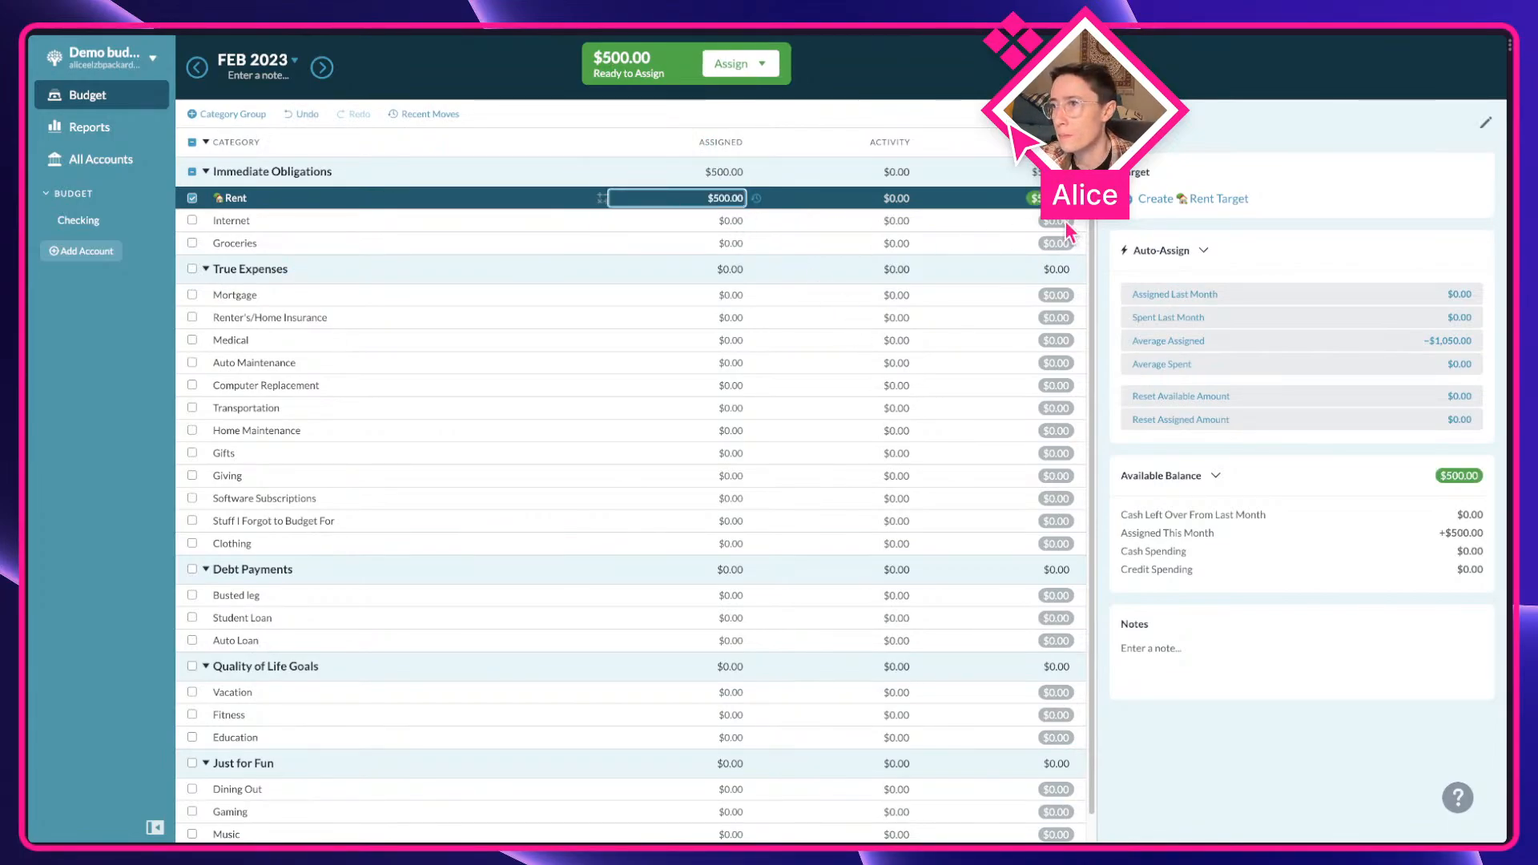
key("ctrl+z")
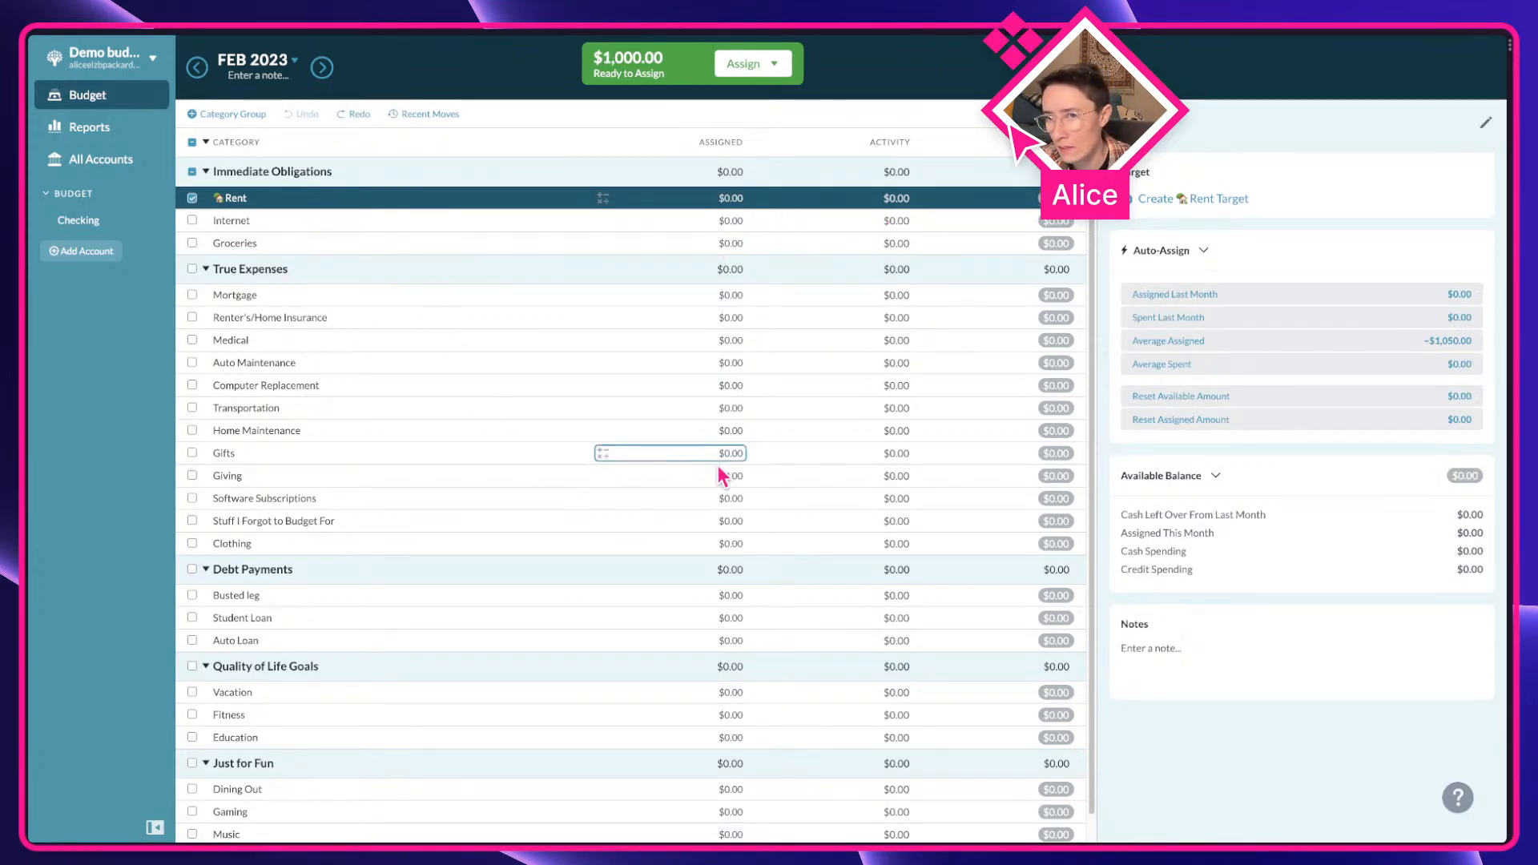
Step: Assign $500 to the Education category under Quality of Life Goals
scroll(721, 472, "down", 1)
scroll(721, 477, "down", 1)
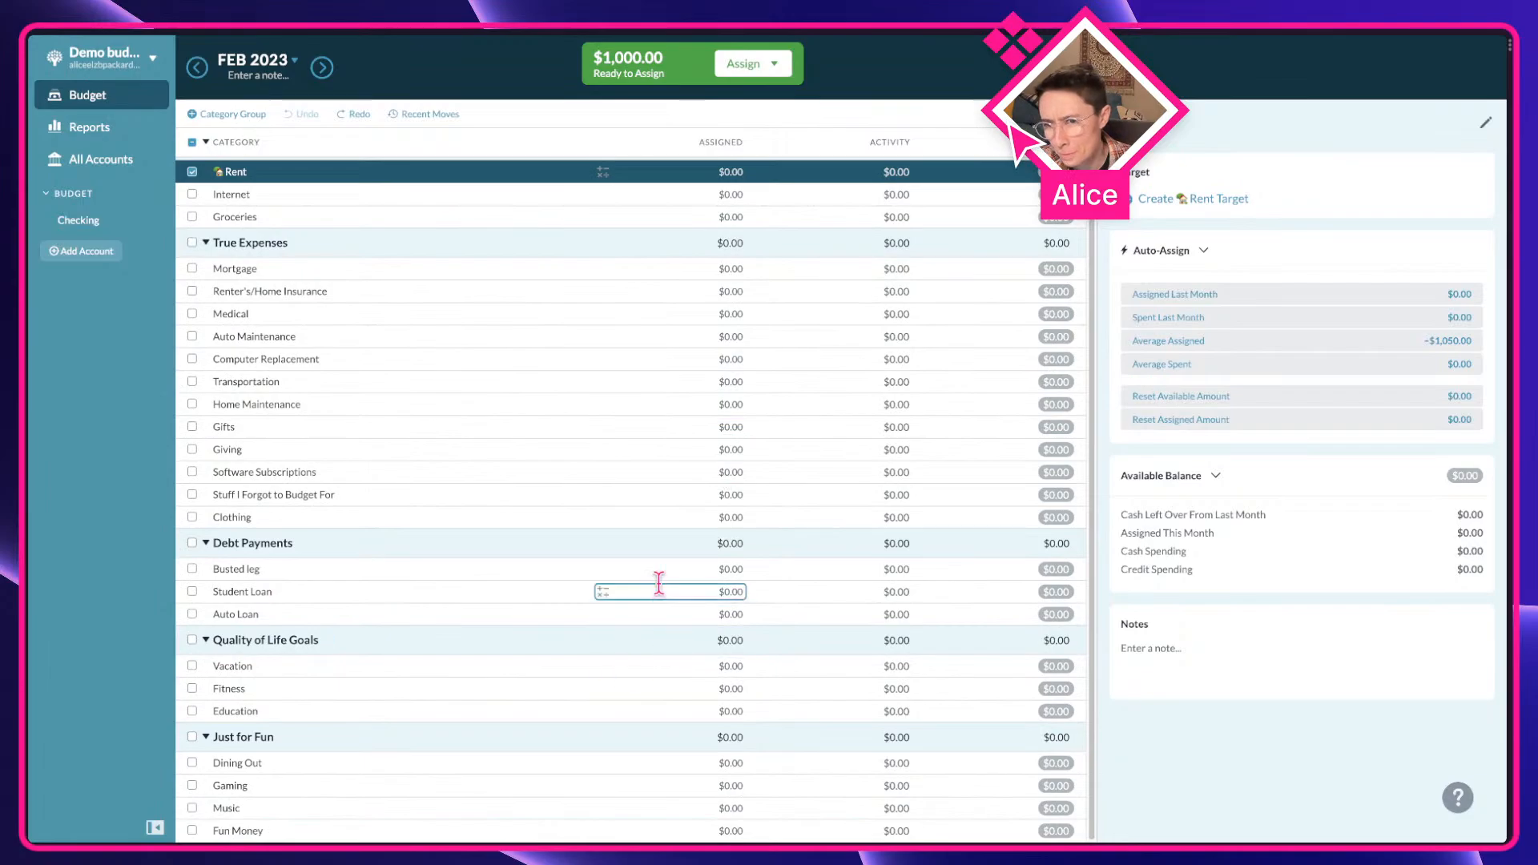
left_click(692, 705)
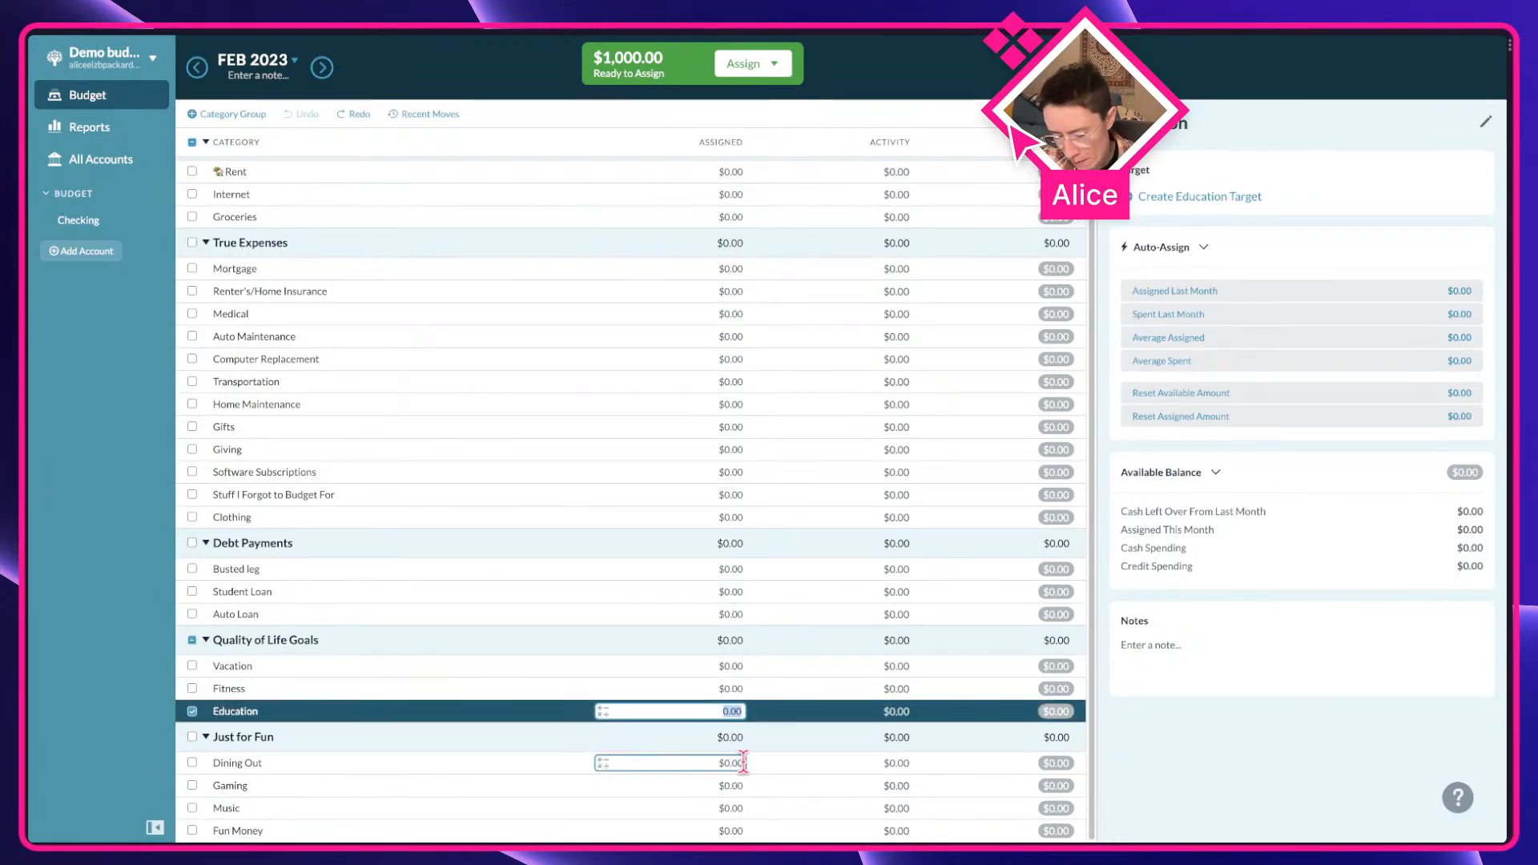
type("500")
key("Return")
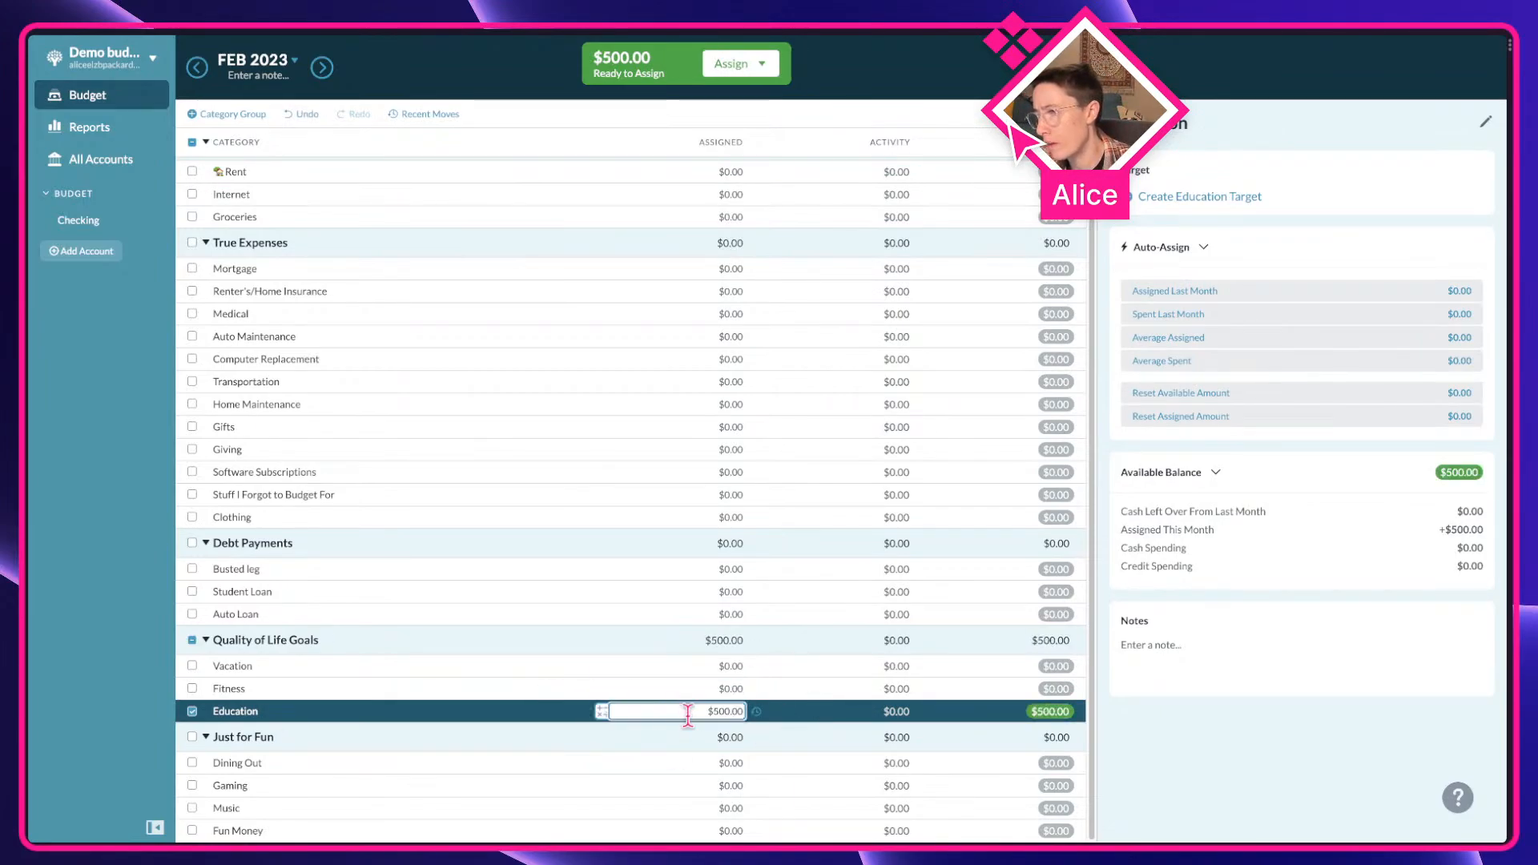
Step: Move $100 from the Education category to the Fitness category under Quality of Life Goals
left_click(1074, 718)
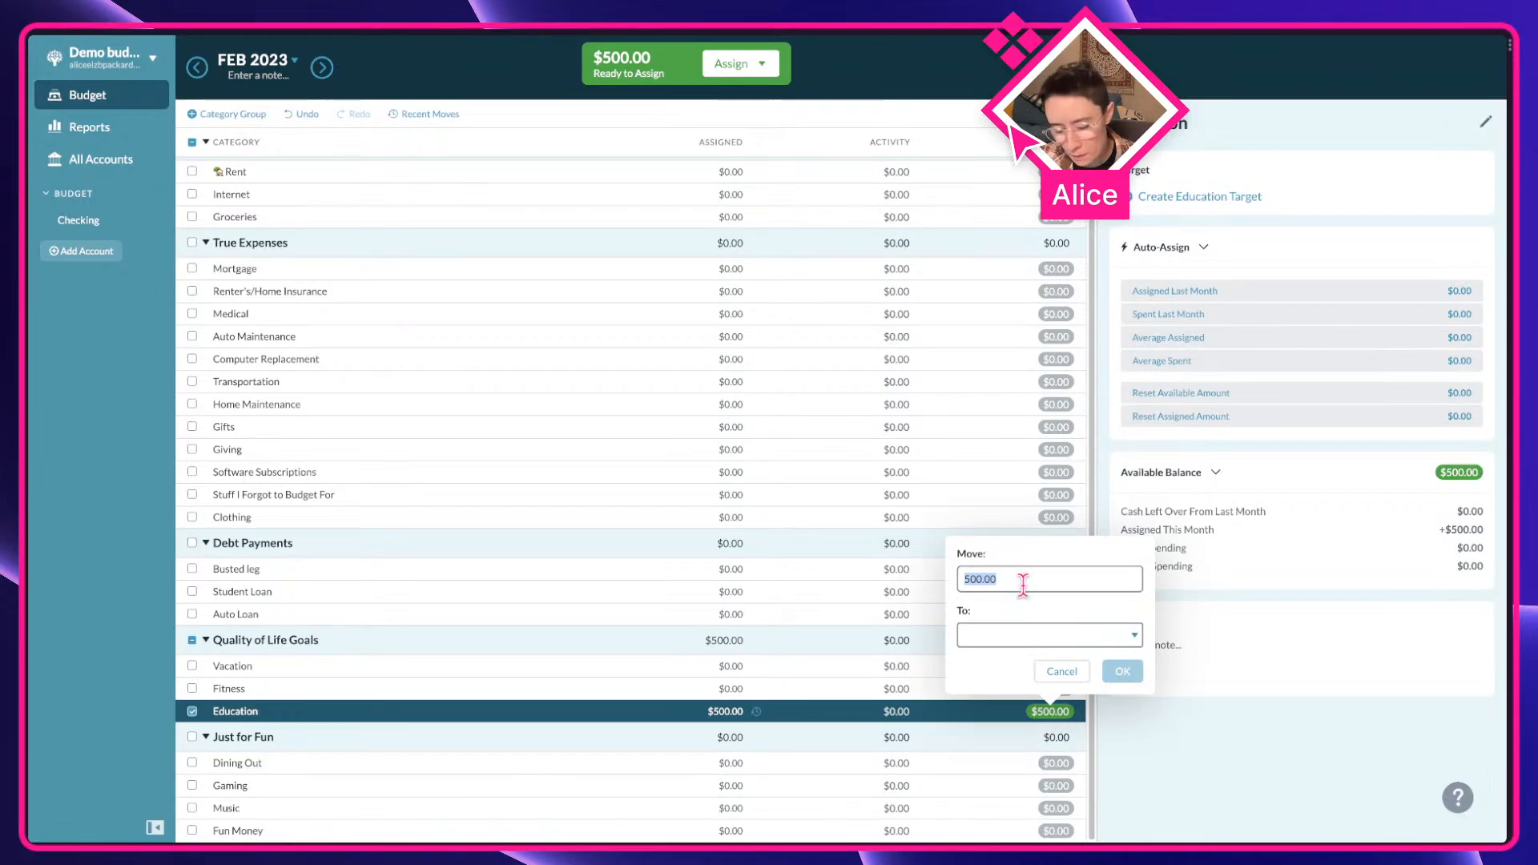
key("Tab")
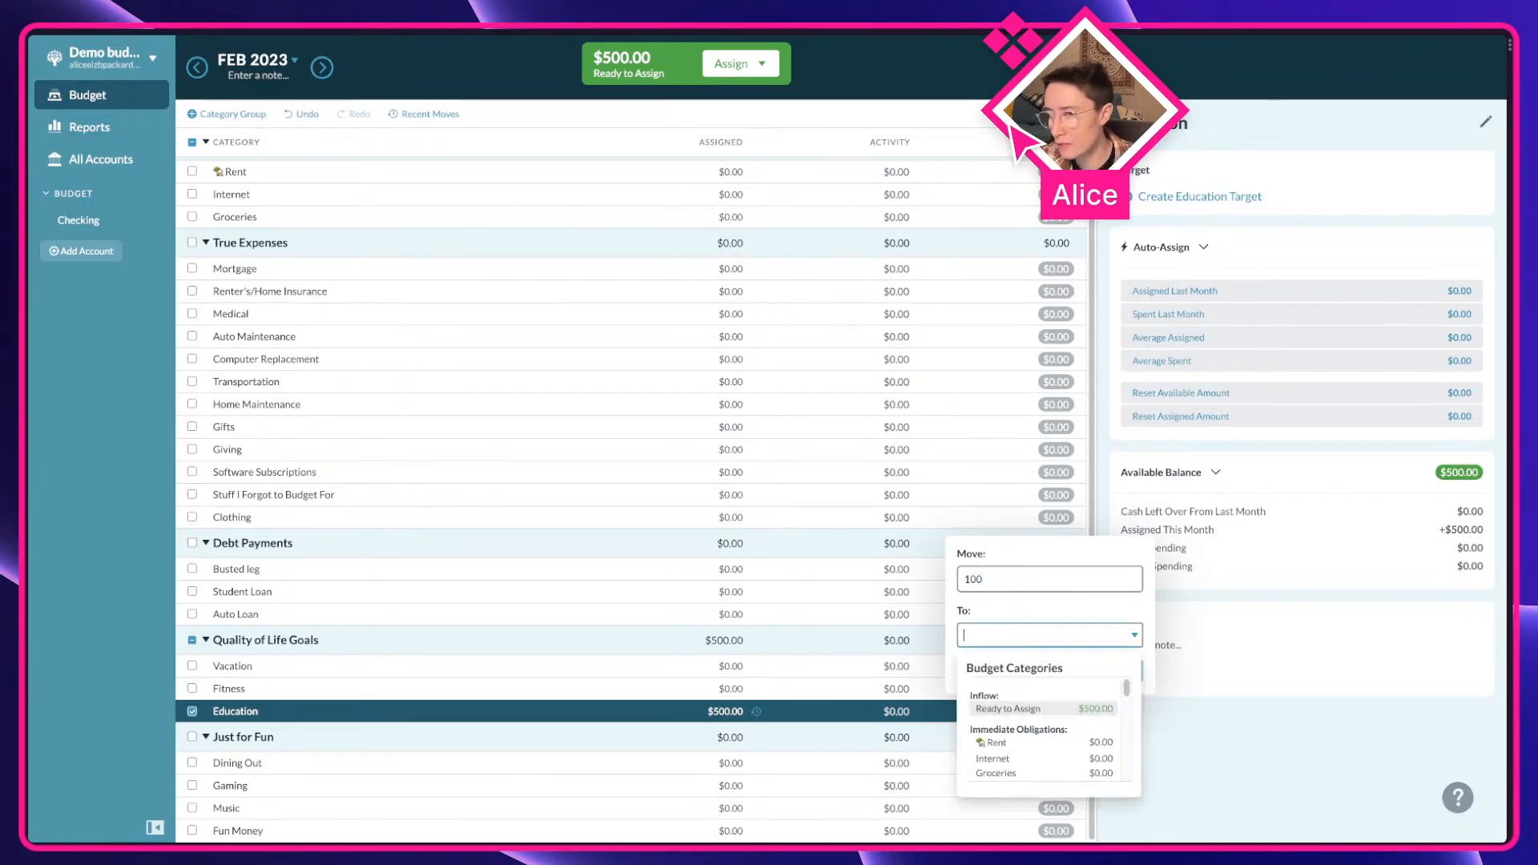
type("fit")
key("Return")
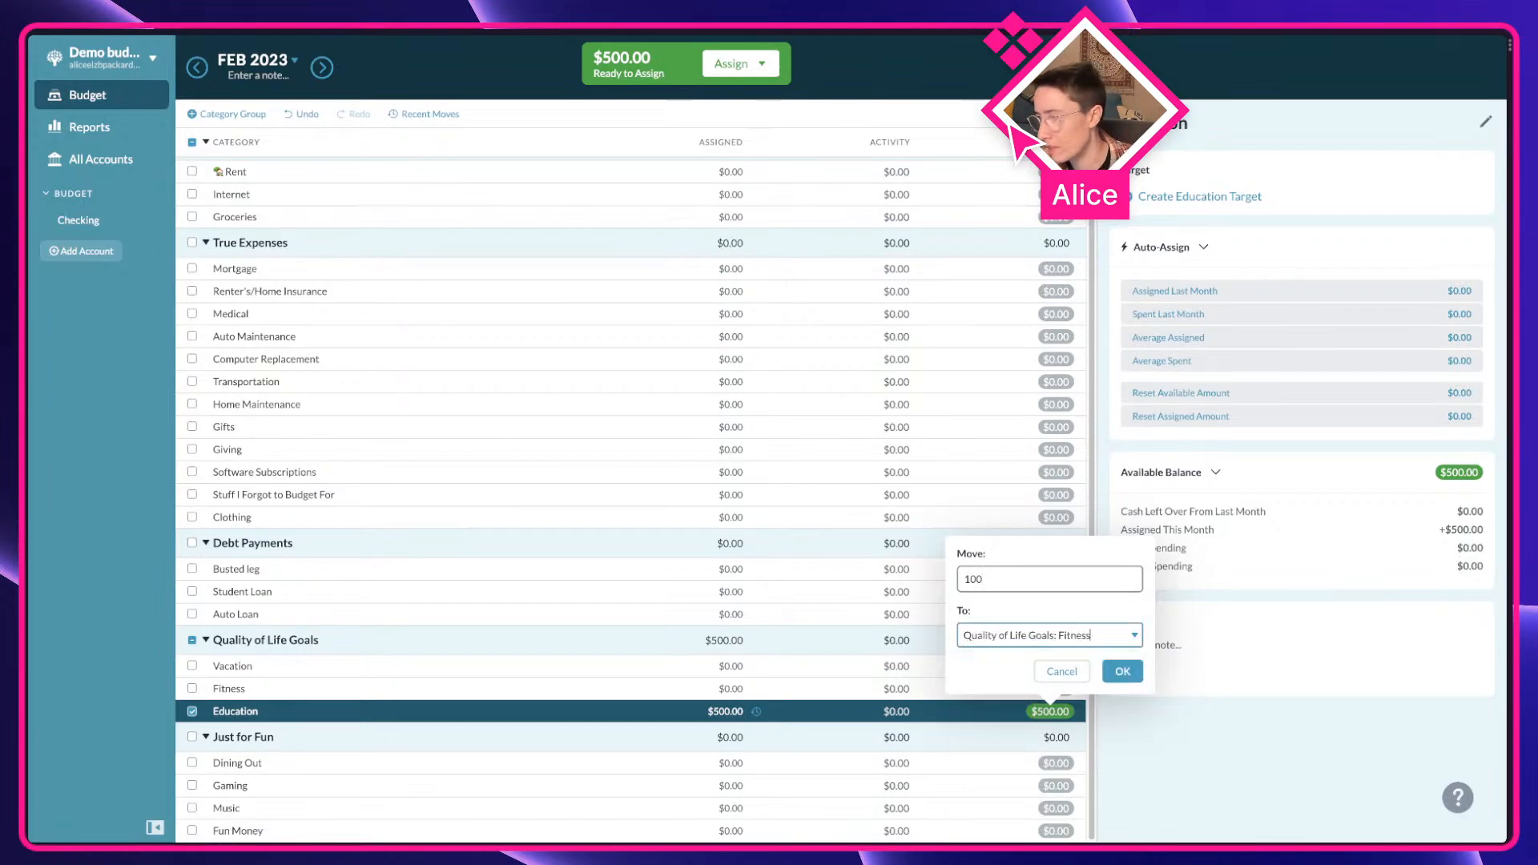
key("Return")
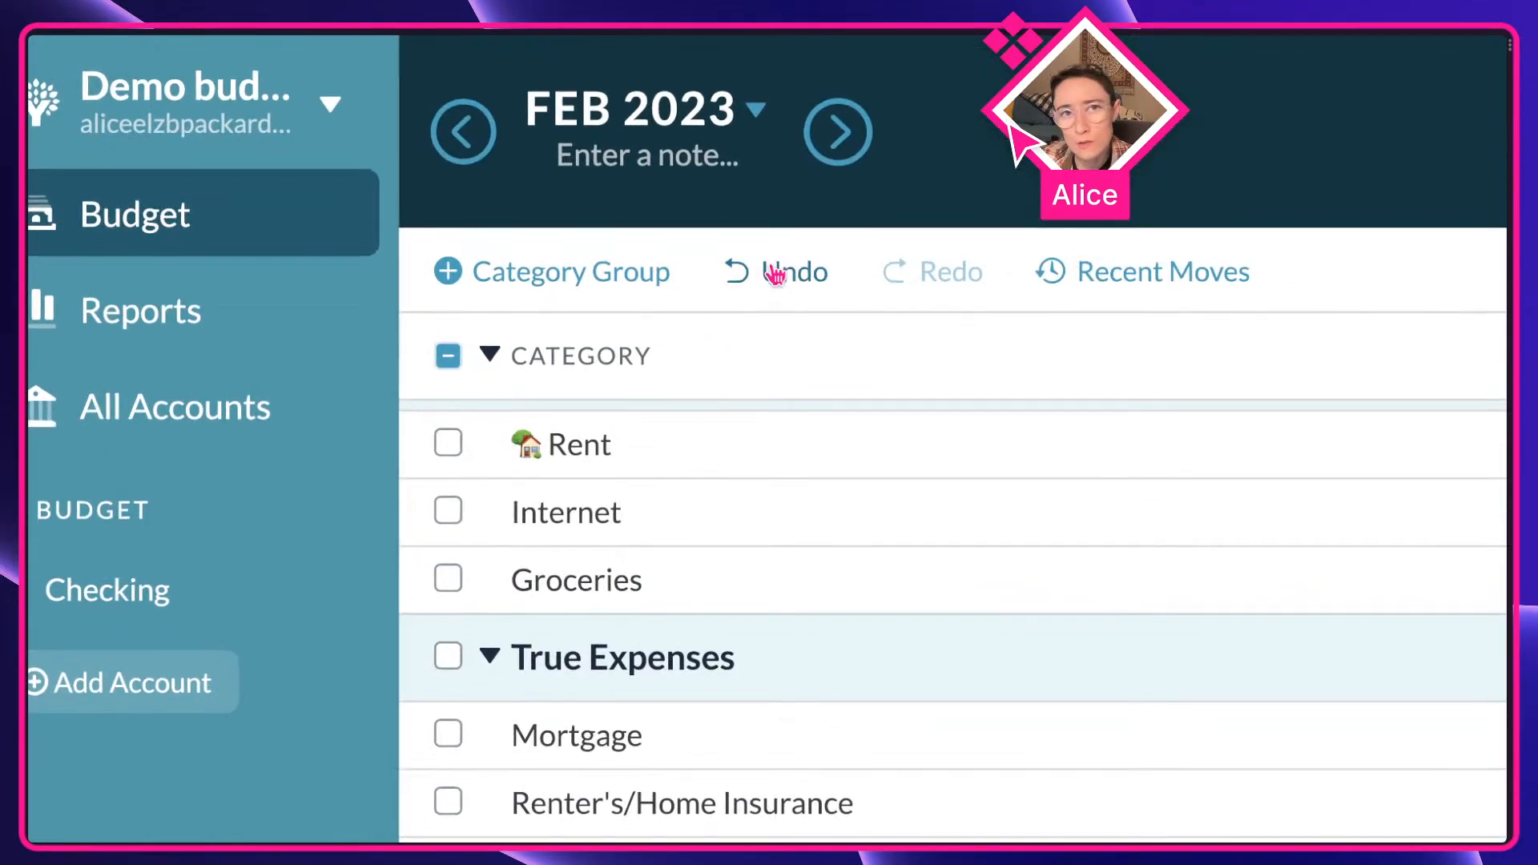
Step: View the budget's Recent Moves, switching between the Moved, Assigned and All filters
left_click(1130, 280)
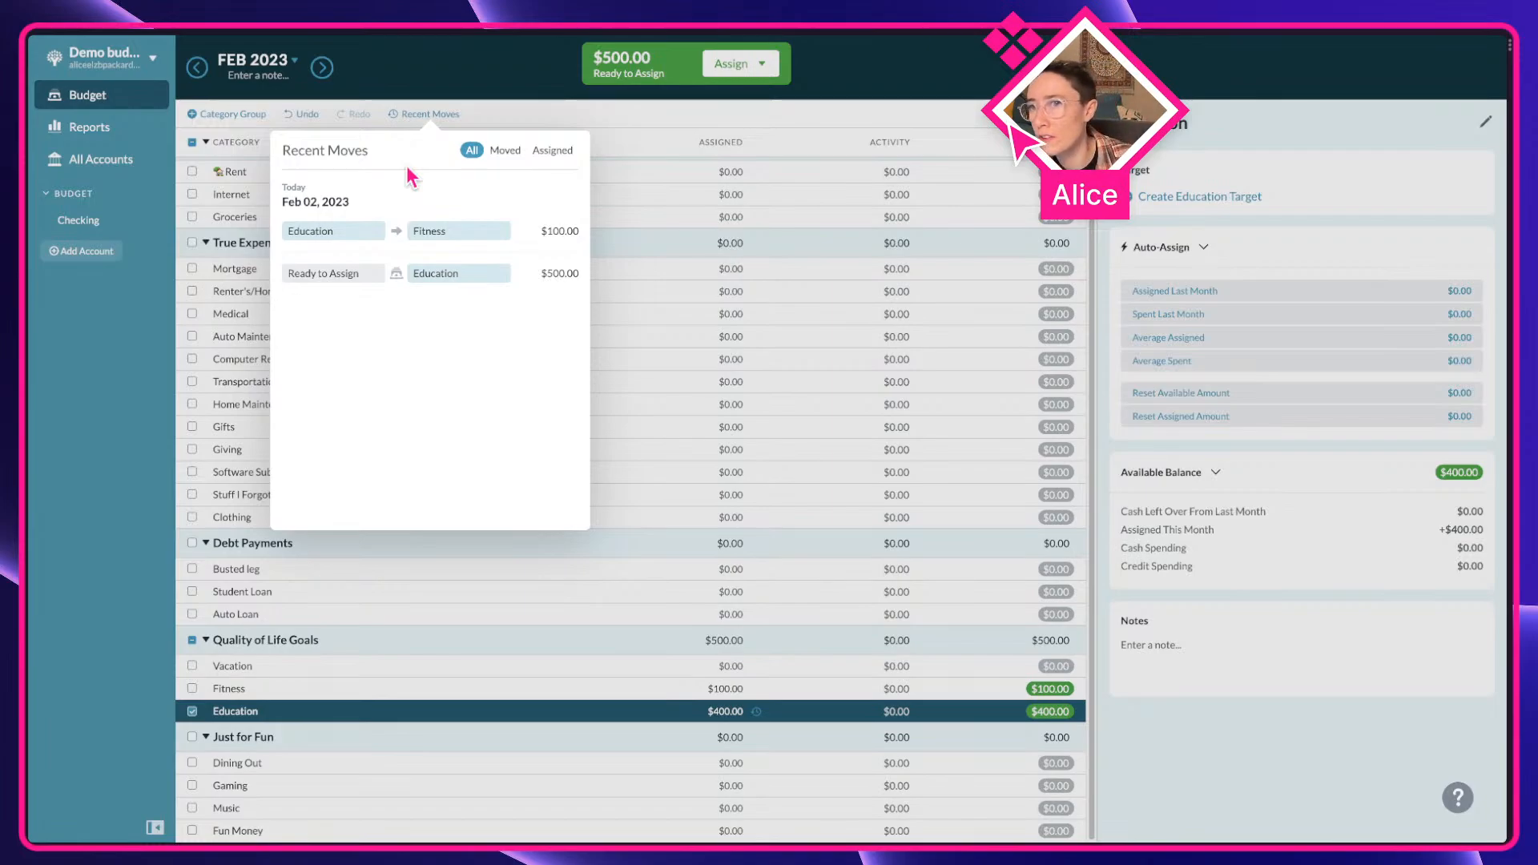
left_click(505, 151)
left_click(553, 151)
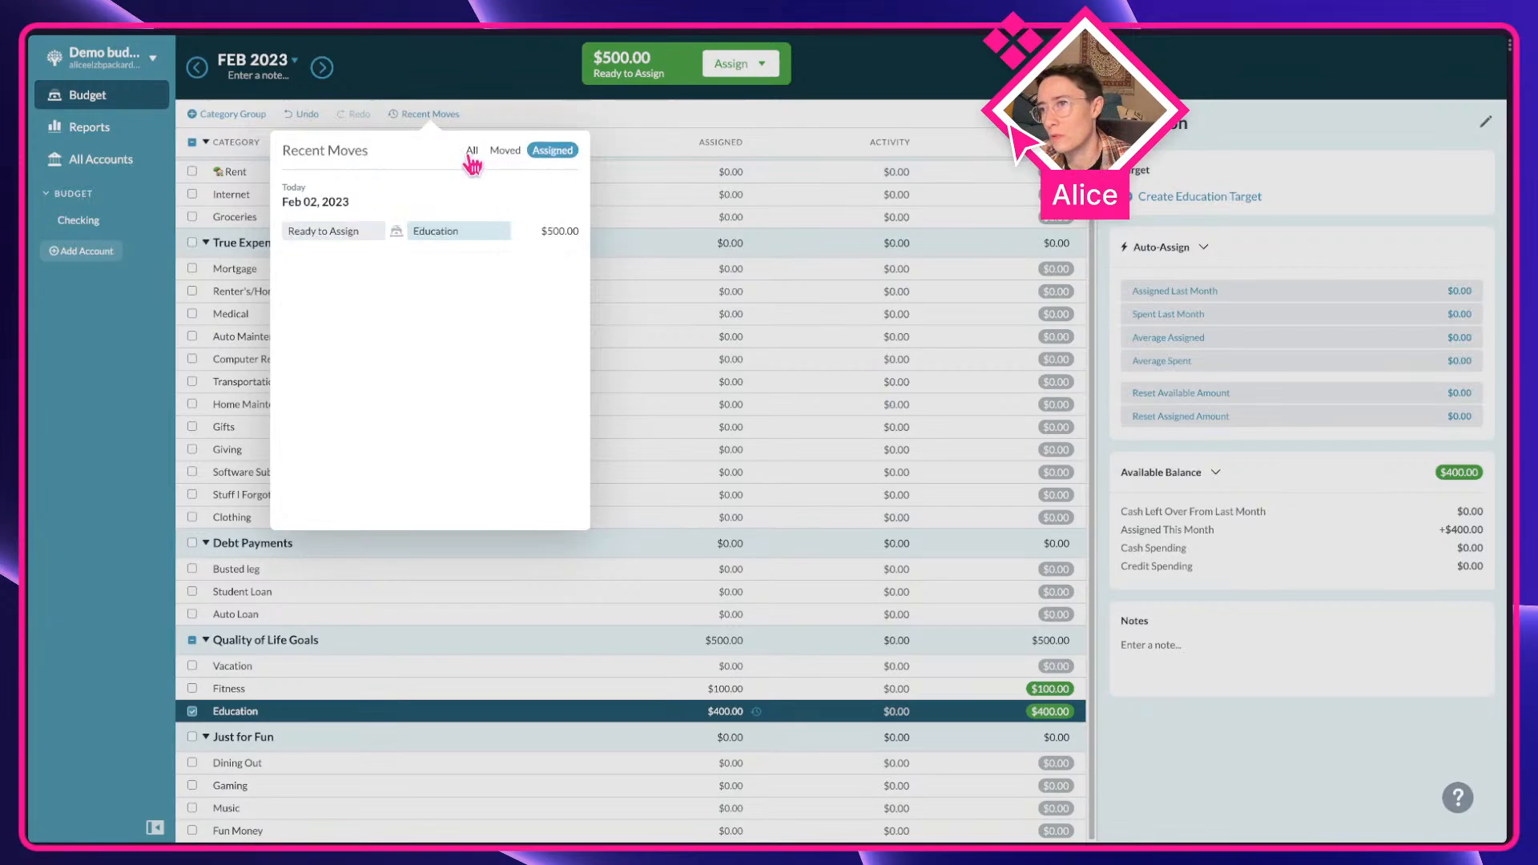
left_click(472, 151)
left_click(553, 151)
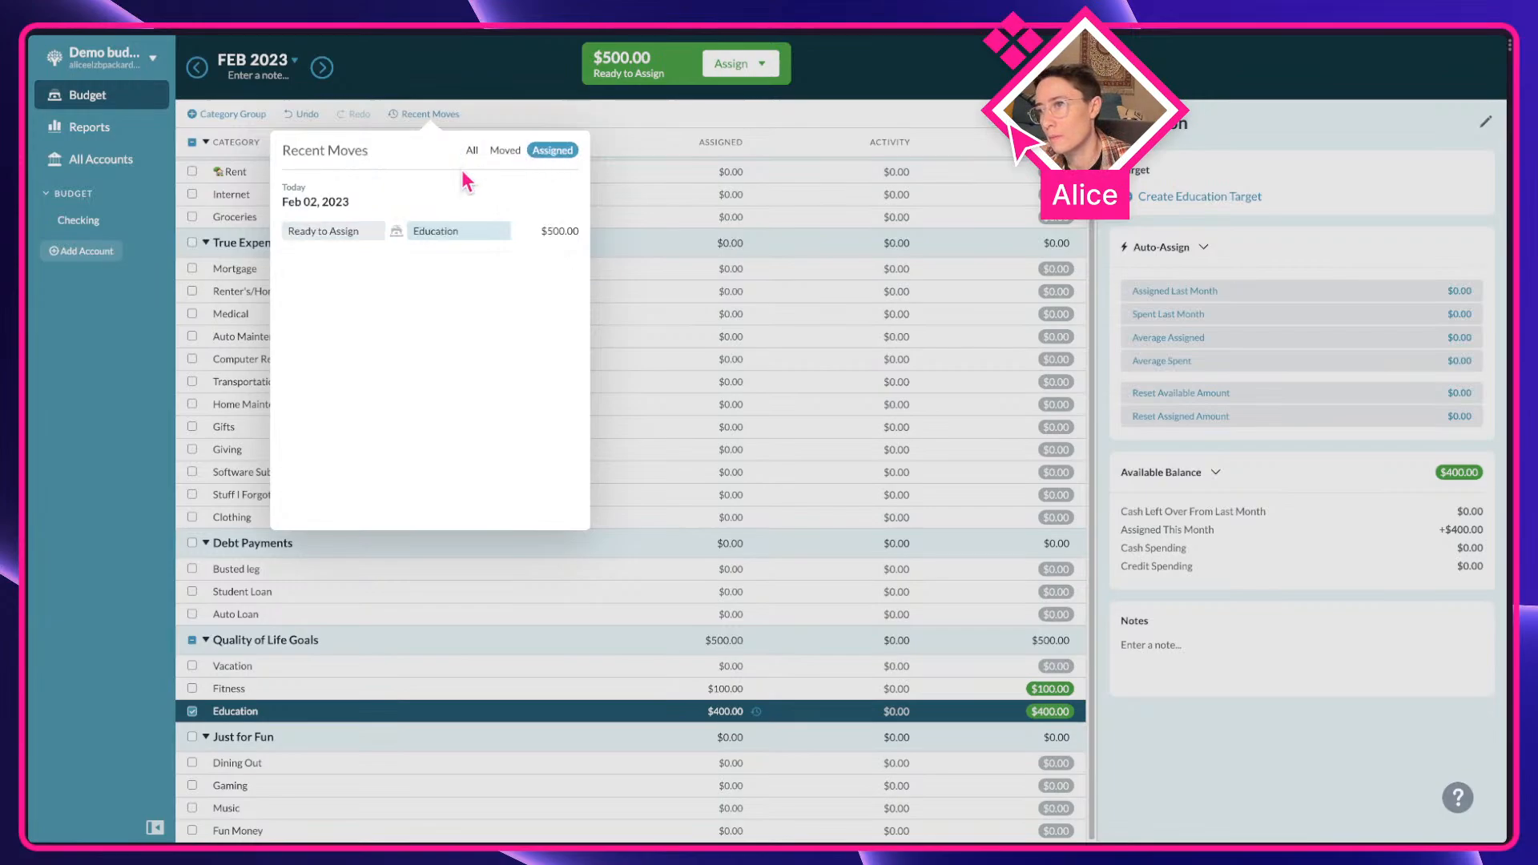
Step: Close Recent Moves and undo both the Education-to-Fitness move and the Education assignment
left_click(447, 106)
key("ctrl+z")
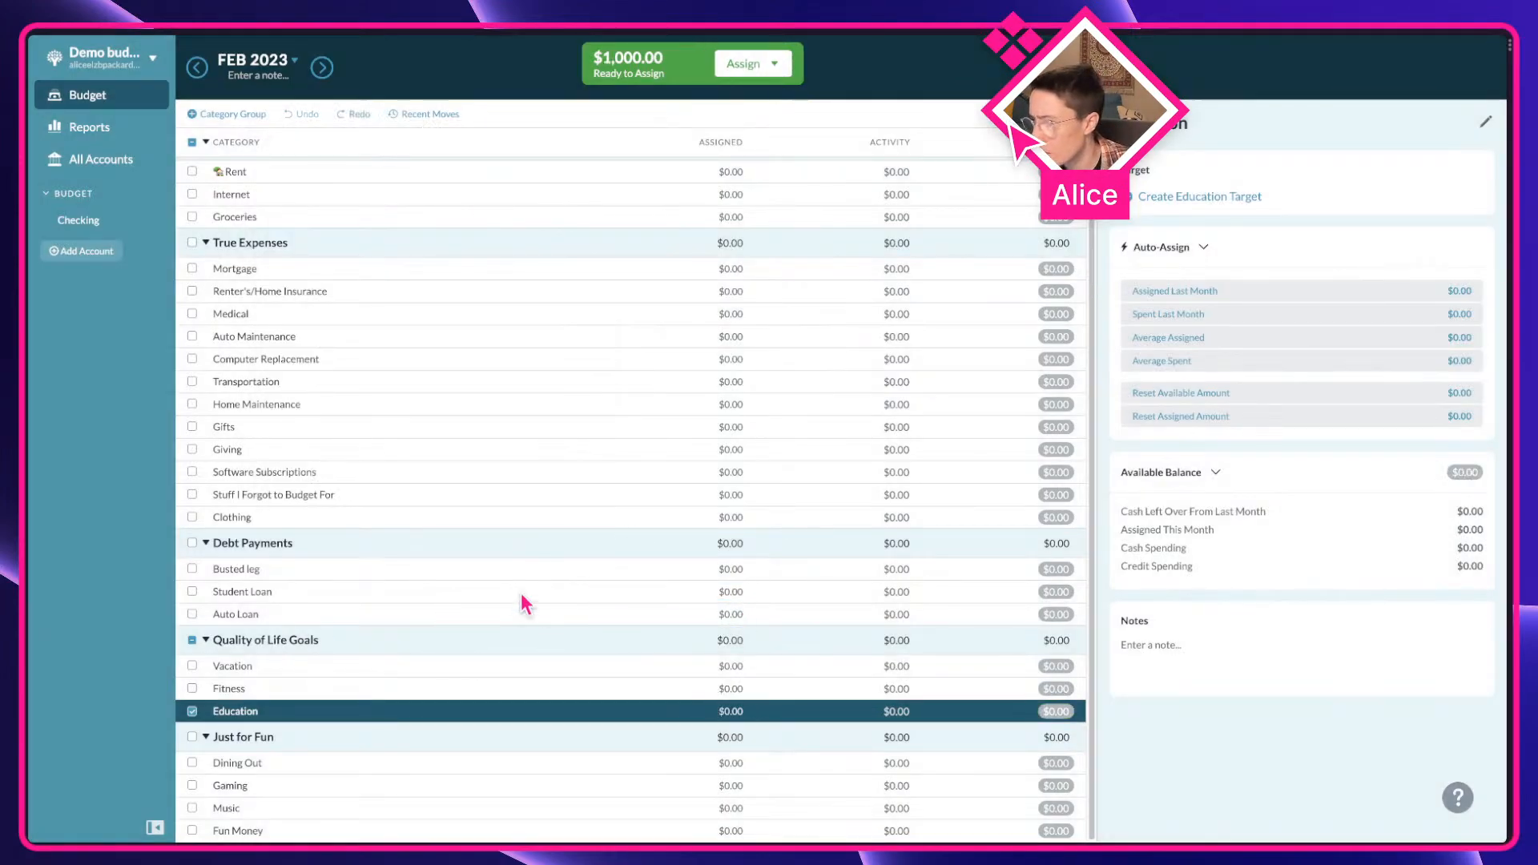
scroll(563, 516, "up", 1)
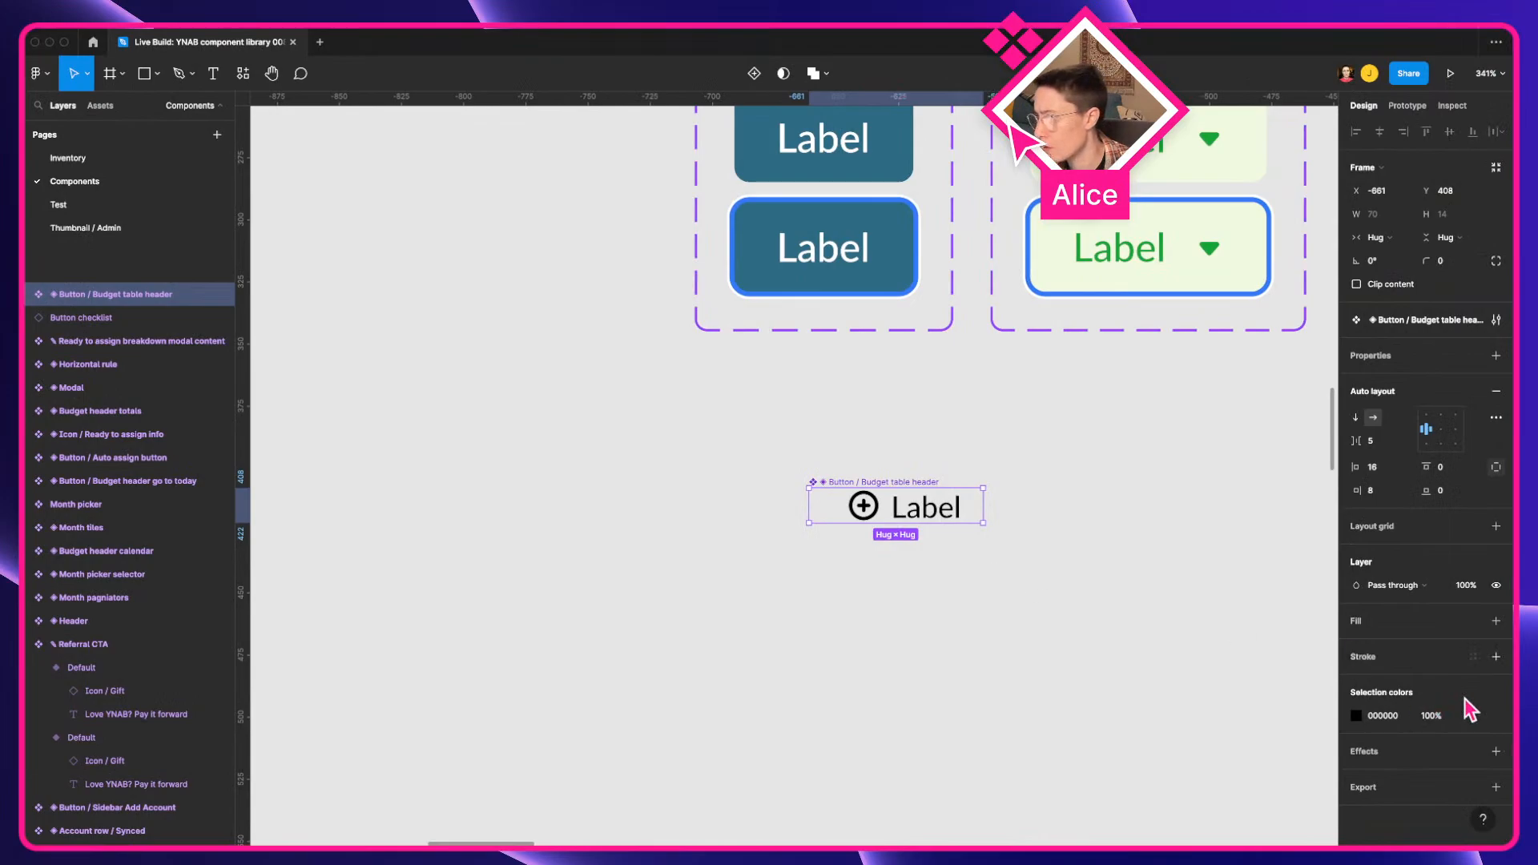
left_click(1492, 715)
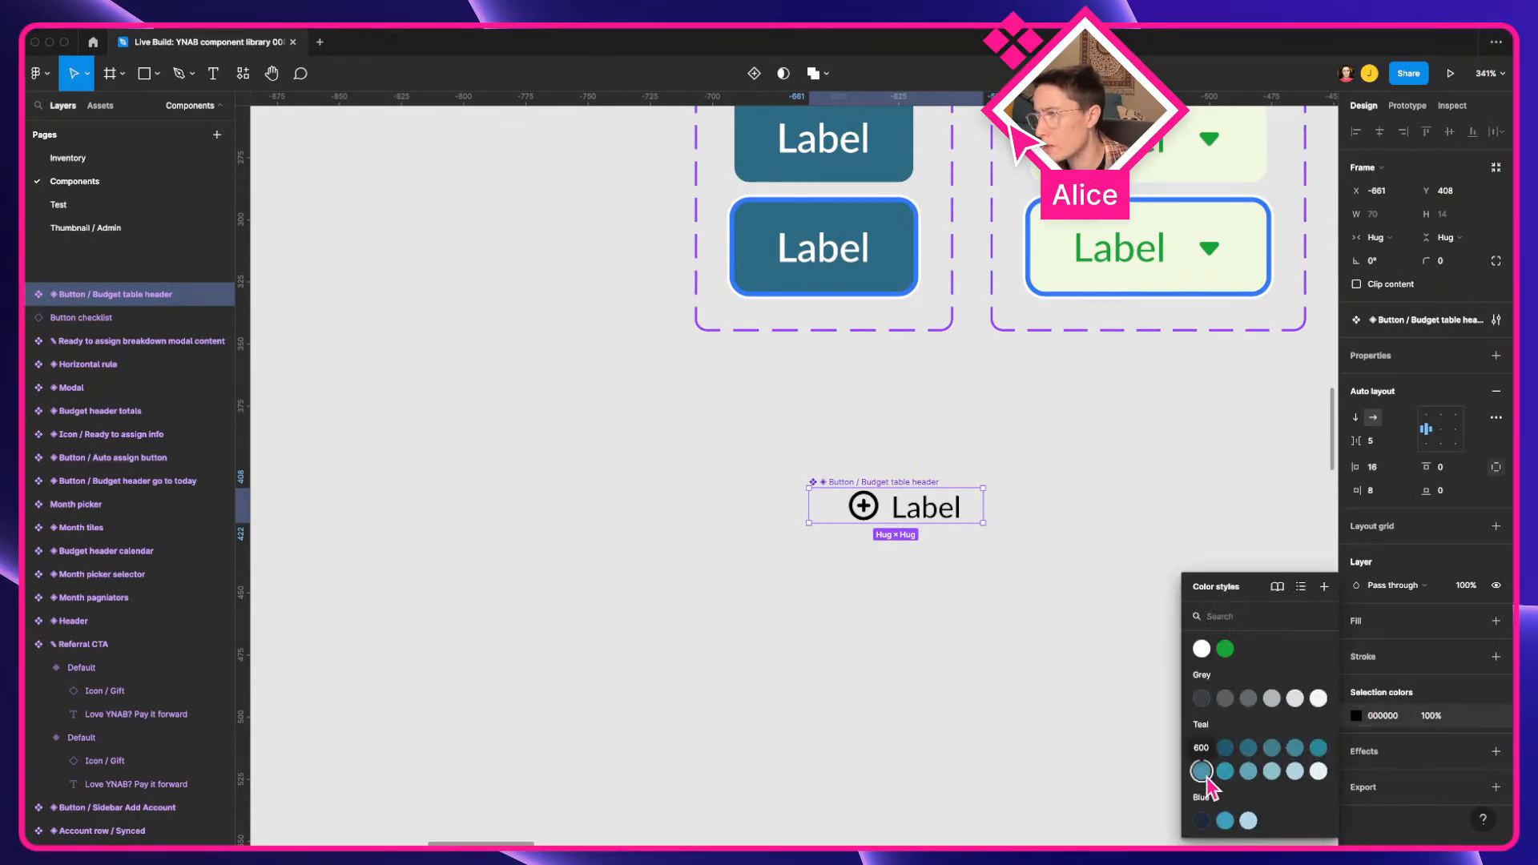
left_click(920, 567)
scroll(919, 567, "down", 5)
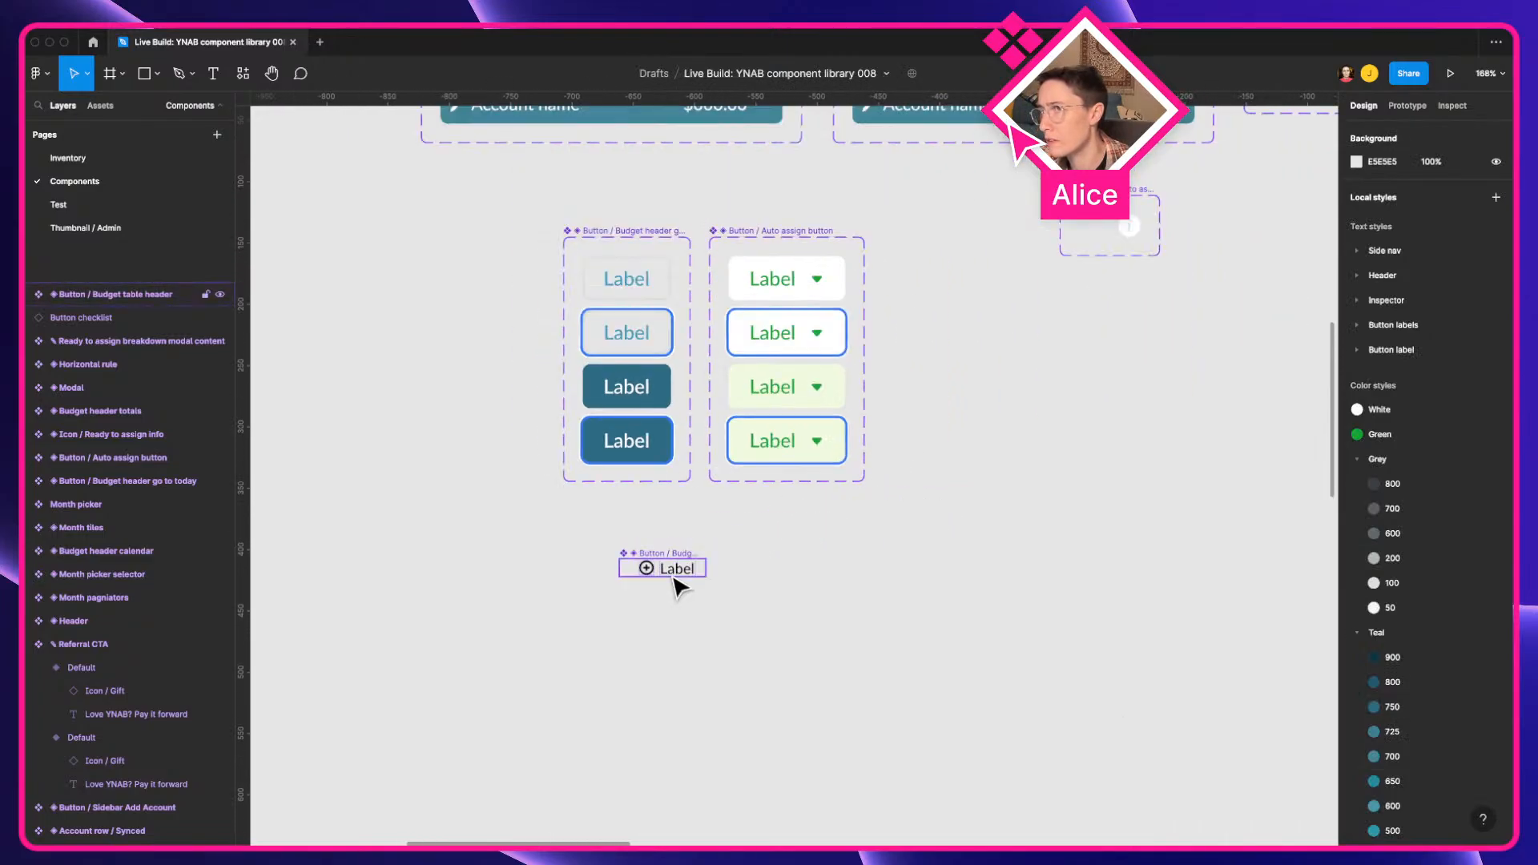
left_click_drag(828, 489, 713, 684)
left_click_drag(798, 523, 713, 657)
left_click_drag(796, 484, 662, 569)
scroll(662, 570, "down", 4)
left_click_drag(868, 432, 1058, 401)
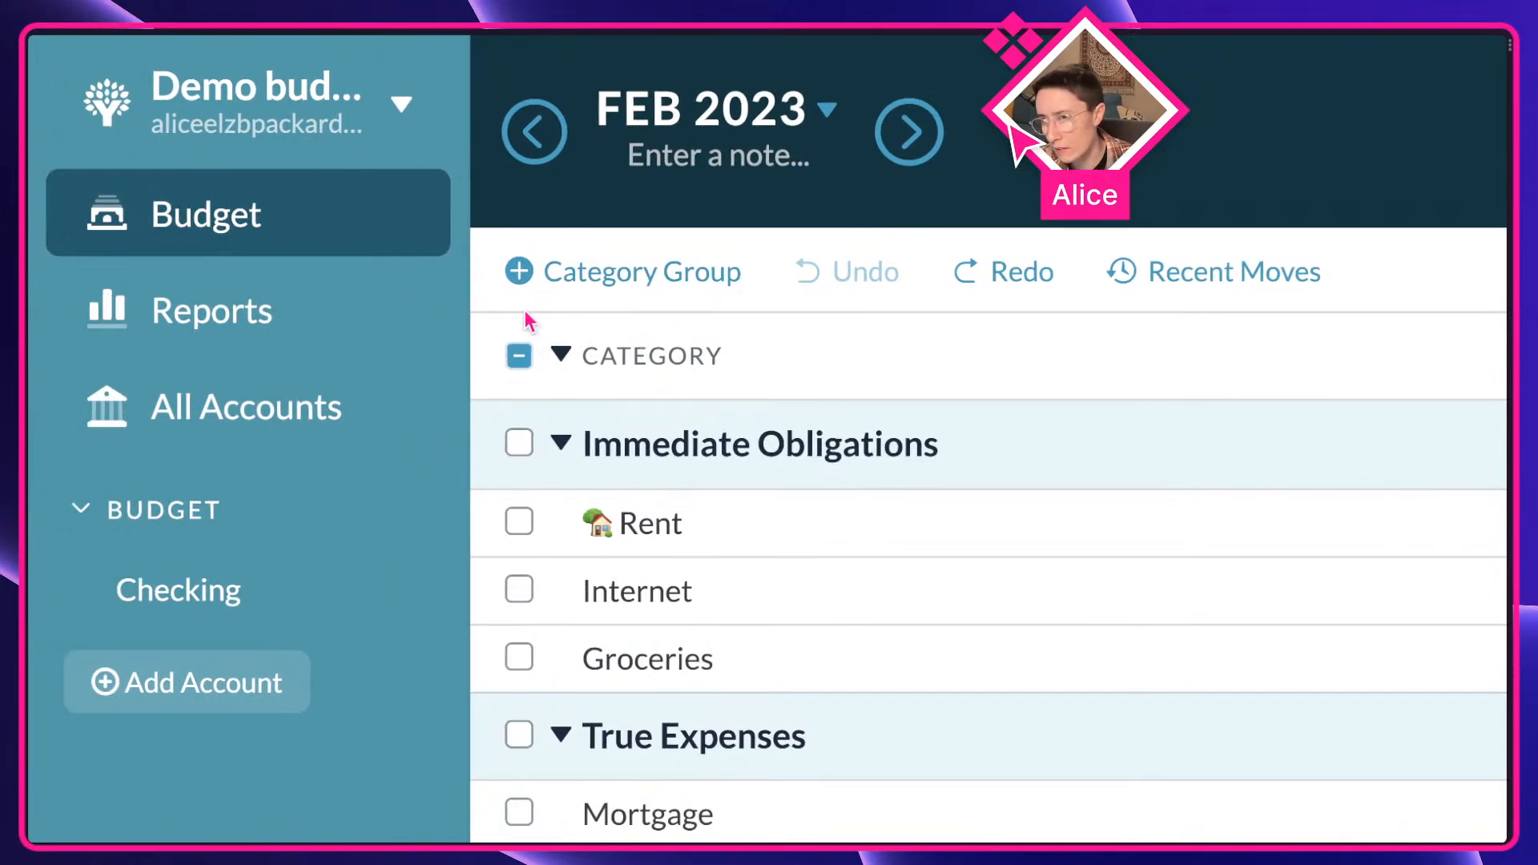
Step: On the YNAB page, sample the colour of the Category Group plus icon with Digital Color Meter
mouse_move(725, 841)
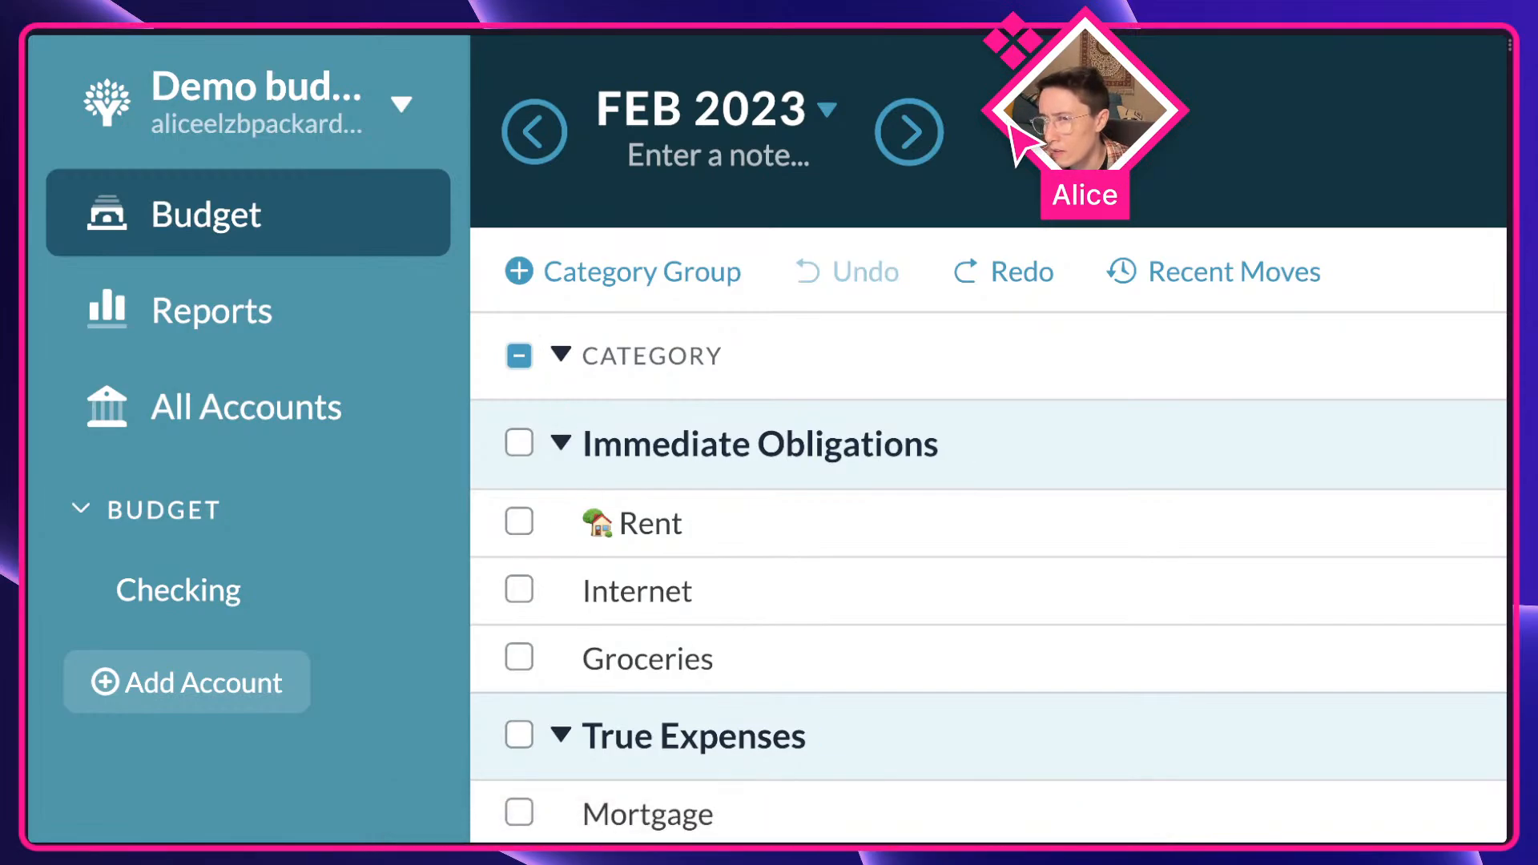
left_click(613, 833)
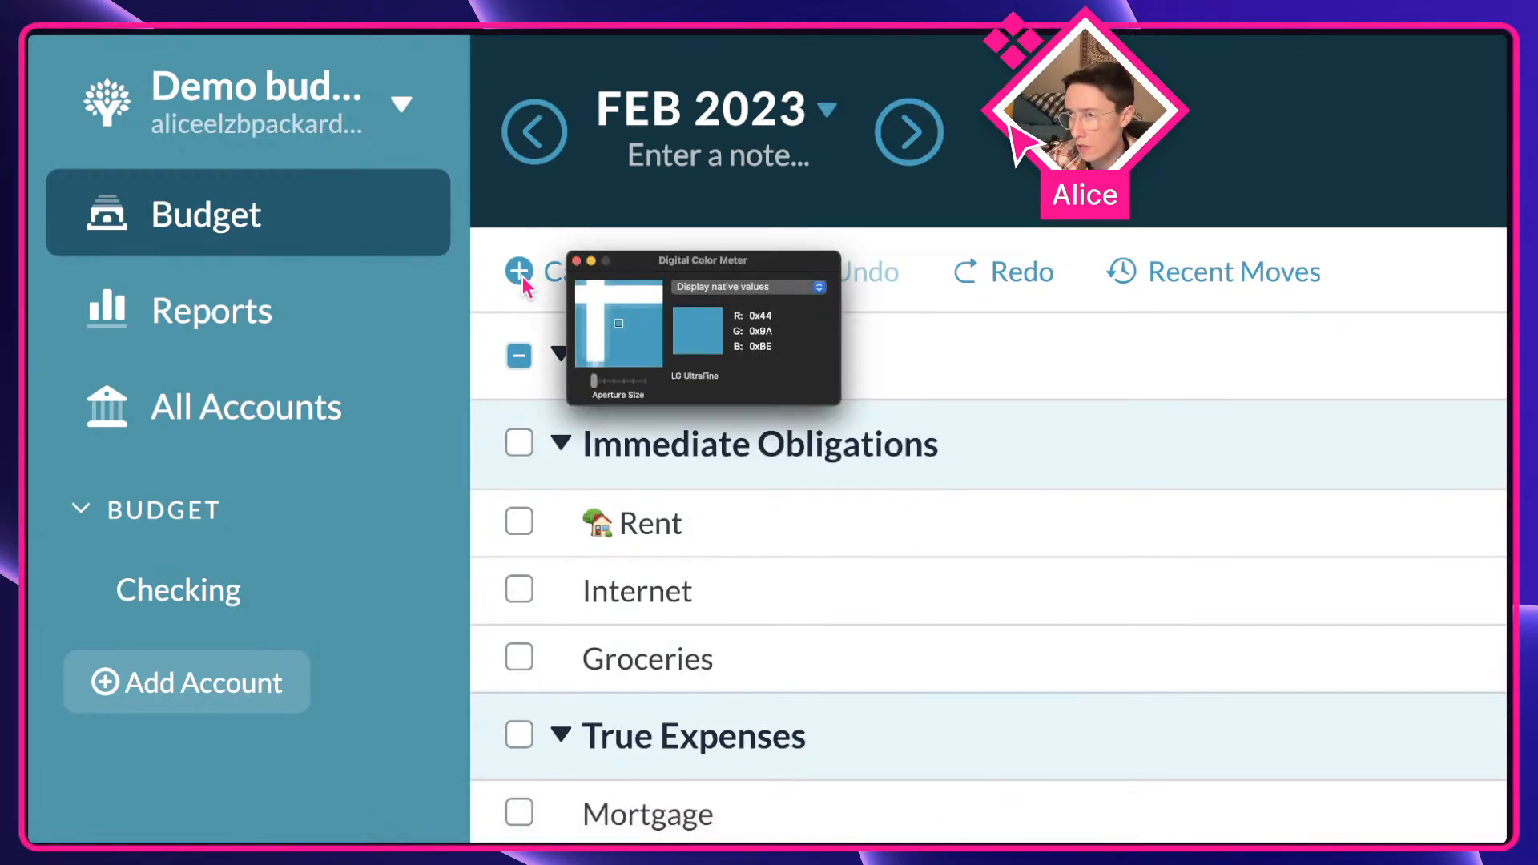
Step: In Figma, draw a reference rectangle about 92 × 89 on empty canvas and fill it with #449ABE
key("ctrl+Right")
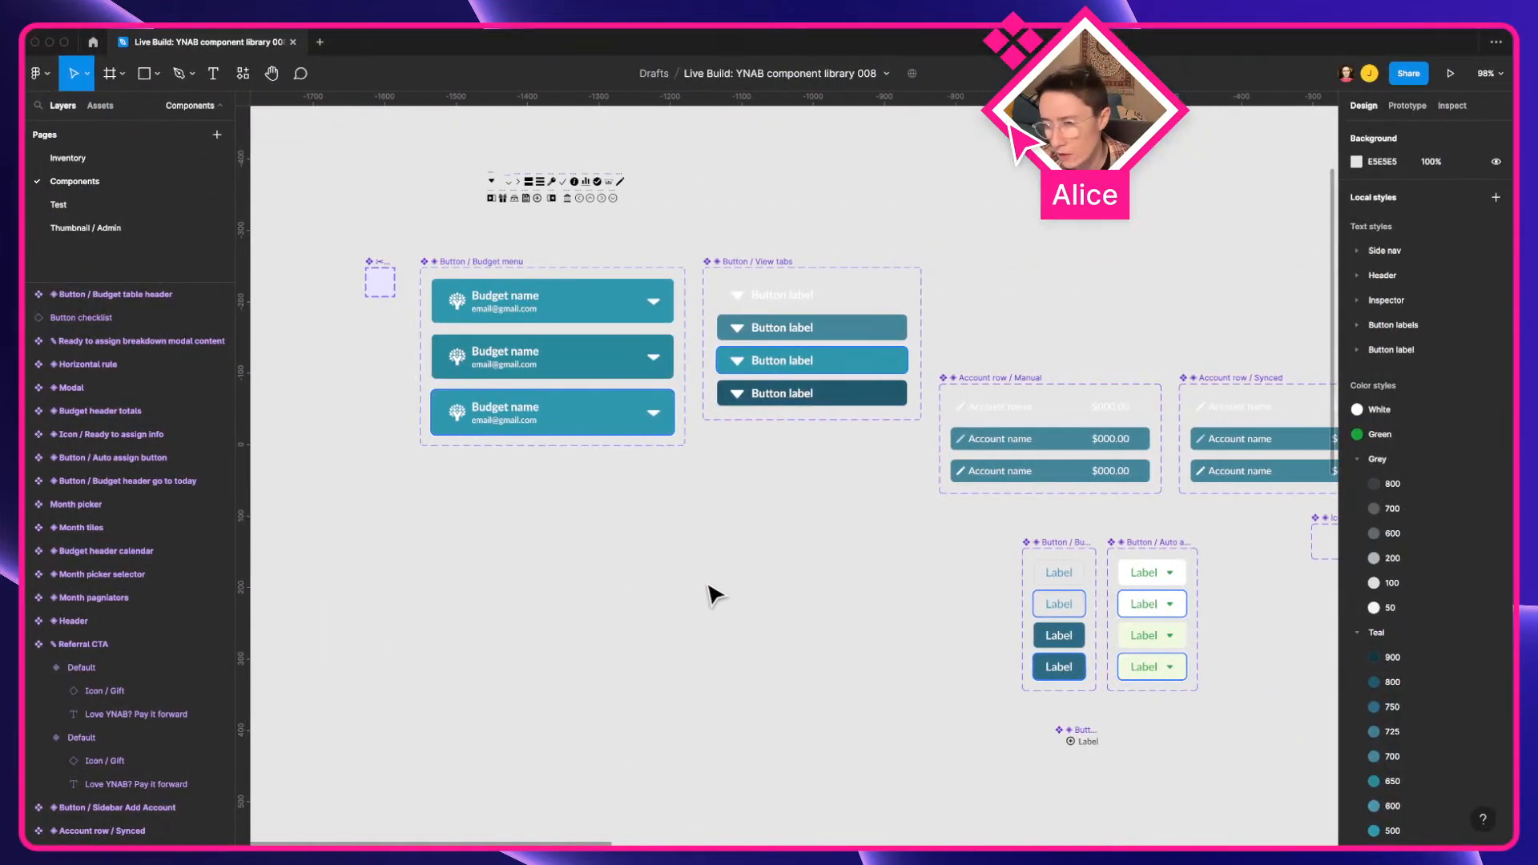
key("r")
left_click_drag(769, 531, 834, 596)
left_click(1389, 335)
type("#449ABE")
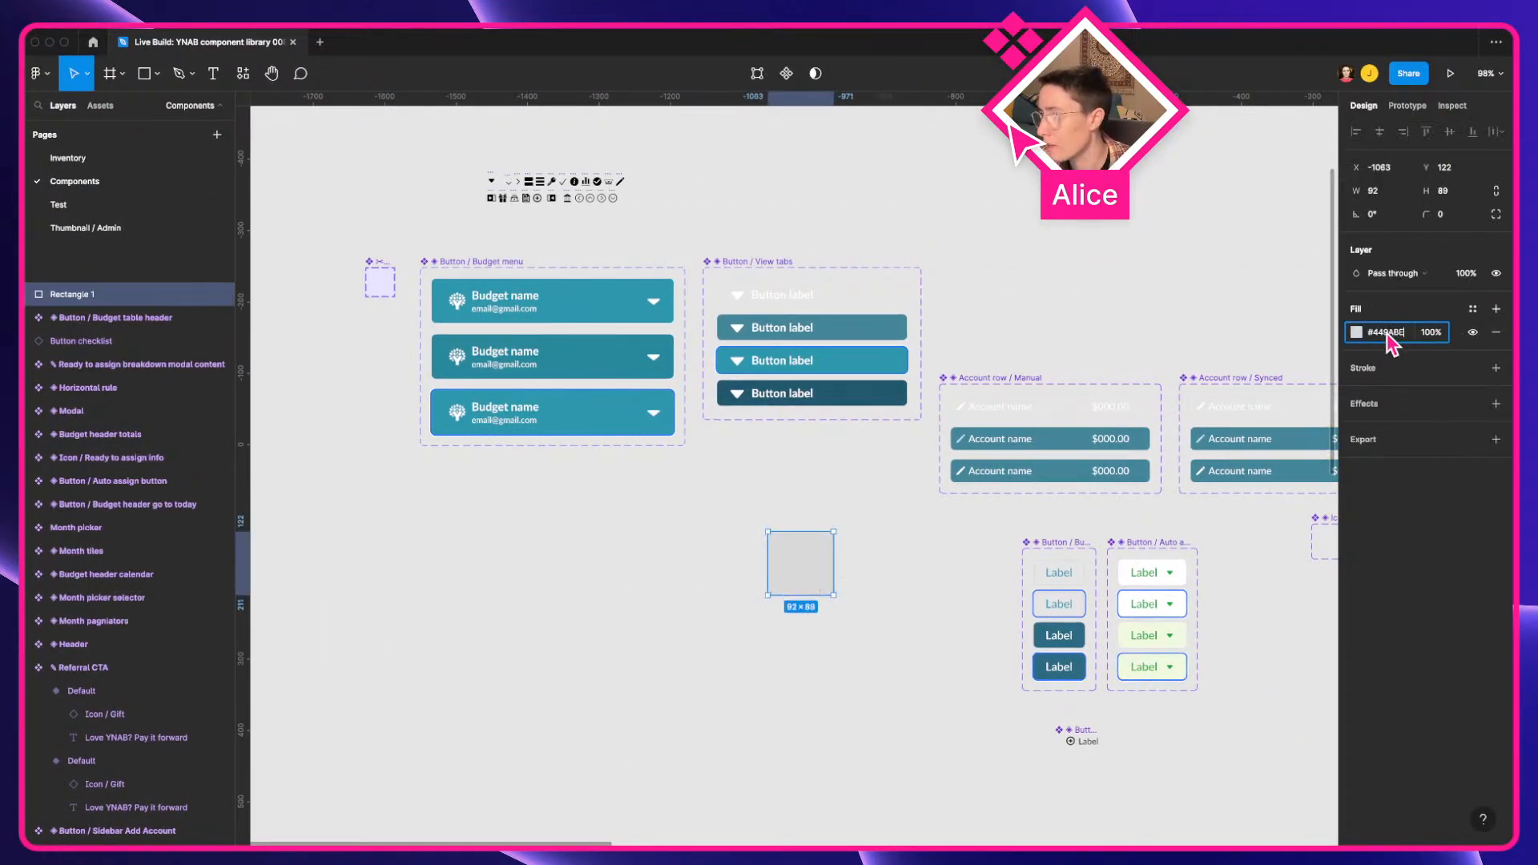
left_click(885, 628)
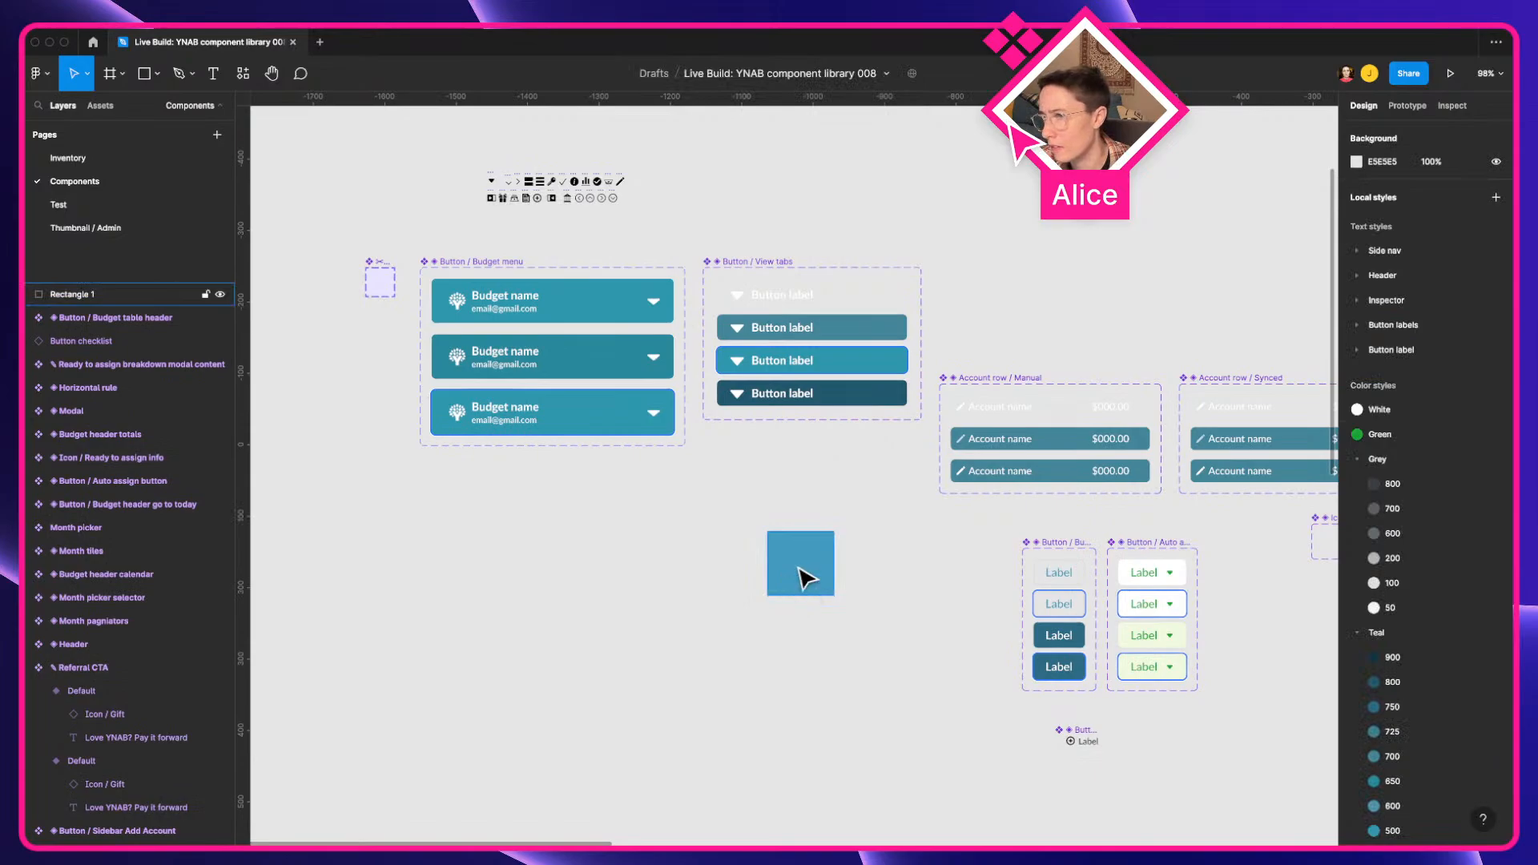
Step: Move the blue rectangle onto the Button / Budget table header component and send it to the back
left_click_drag(801, 577, 1109, 783)
scroll(1108, 782, "down", 5)
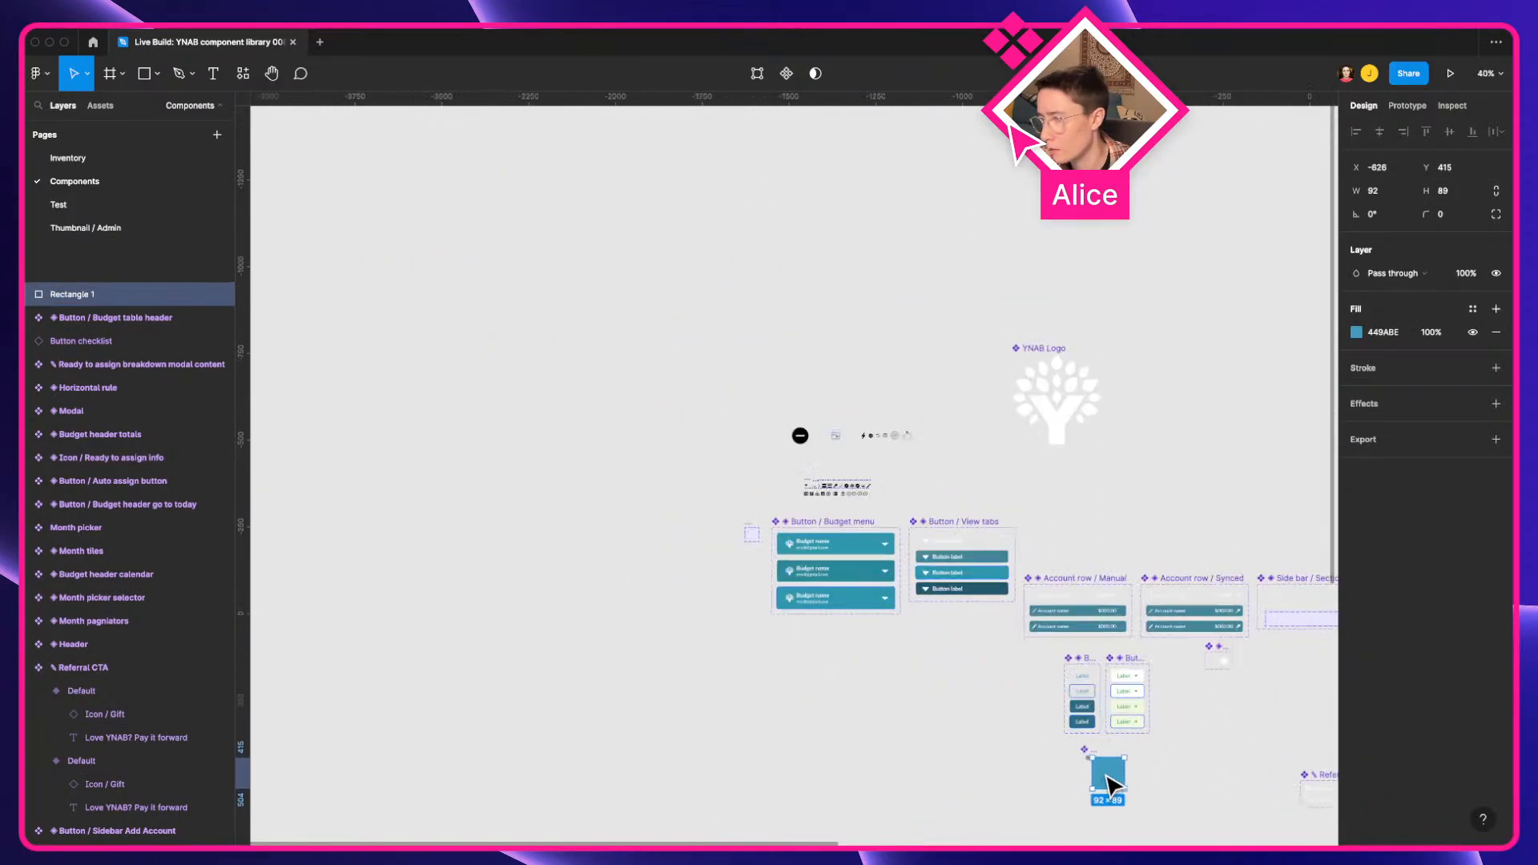
scroll(1109, 783, "up", 10)
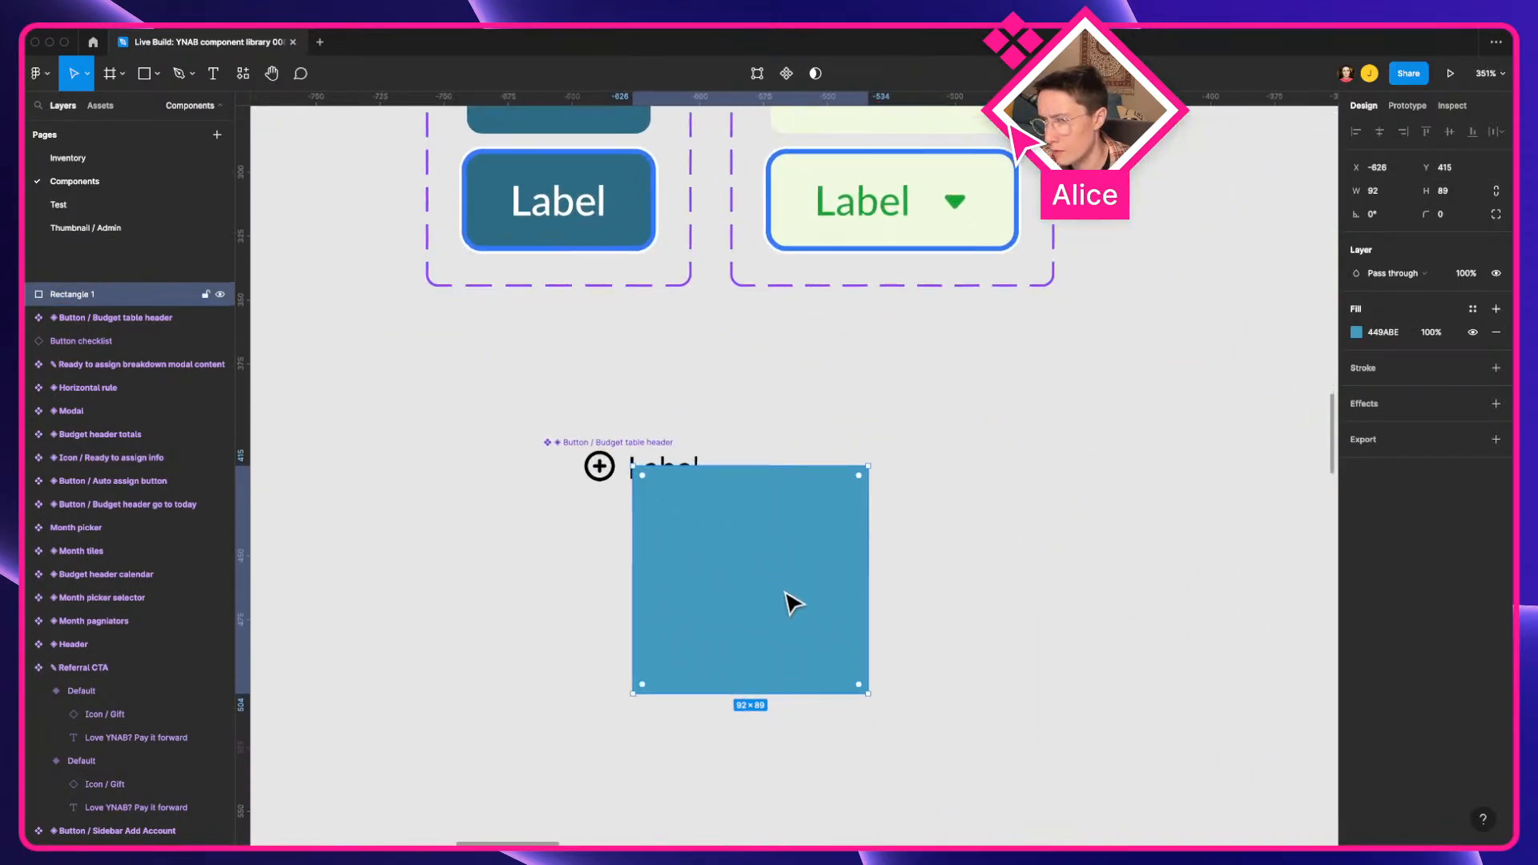
left_click_drag(793, 603, 978, 584)
key("super+alt+bracketleft")
Step: Try the Teal/650, Teal/500 and Teal/600 styles on the header button's icon and label against the blue rectangle
left_click(676, 478)
scroll(789, 521, "up", 5)
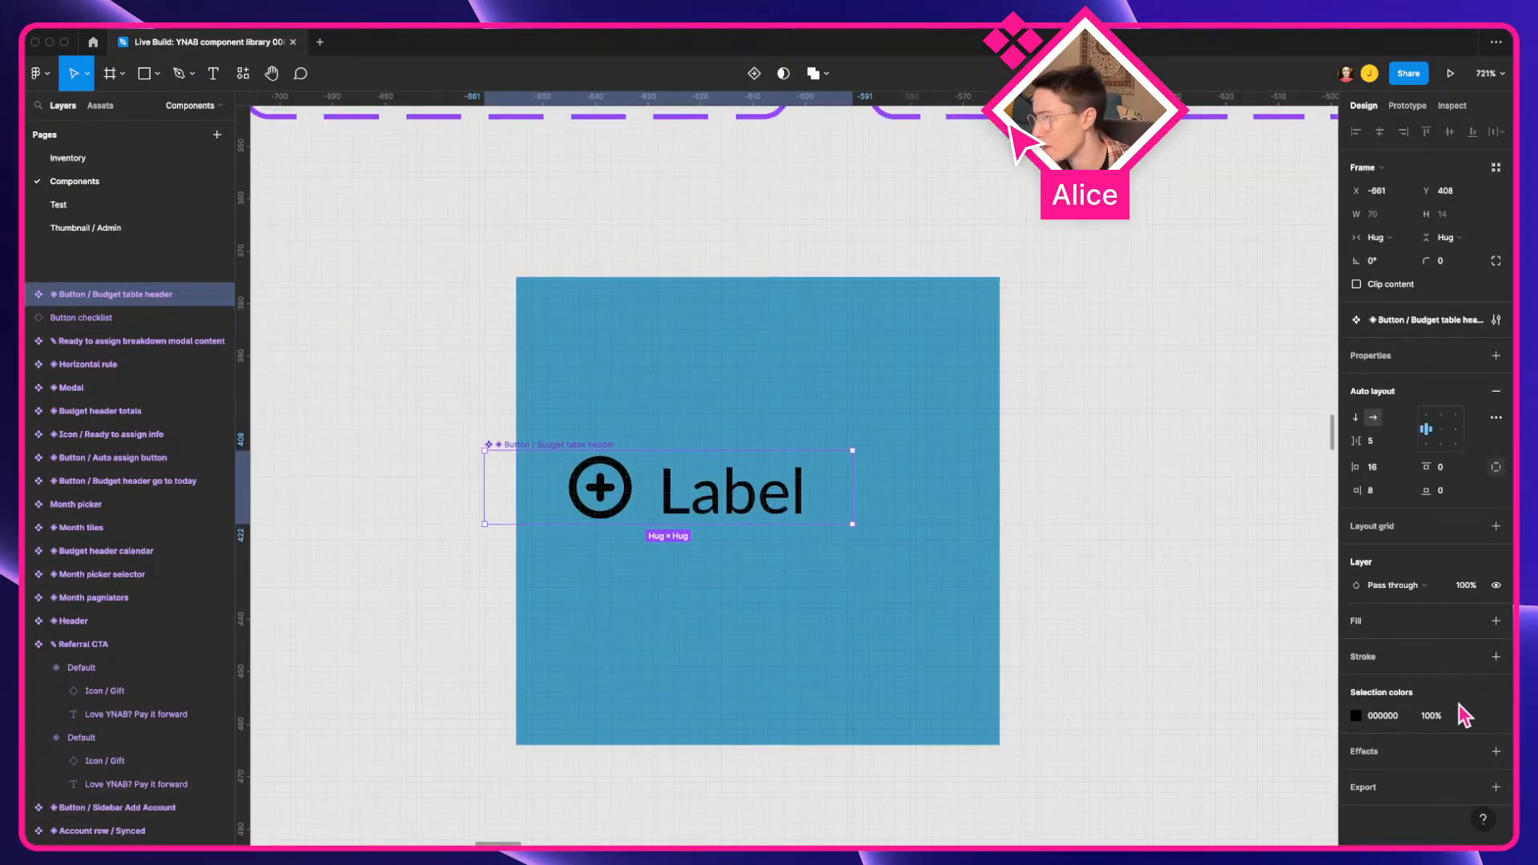
left_click(1494, 715)
left_click(1328, 759)
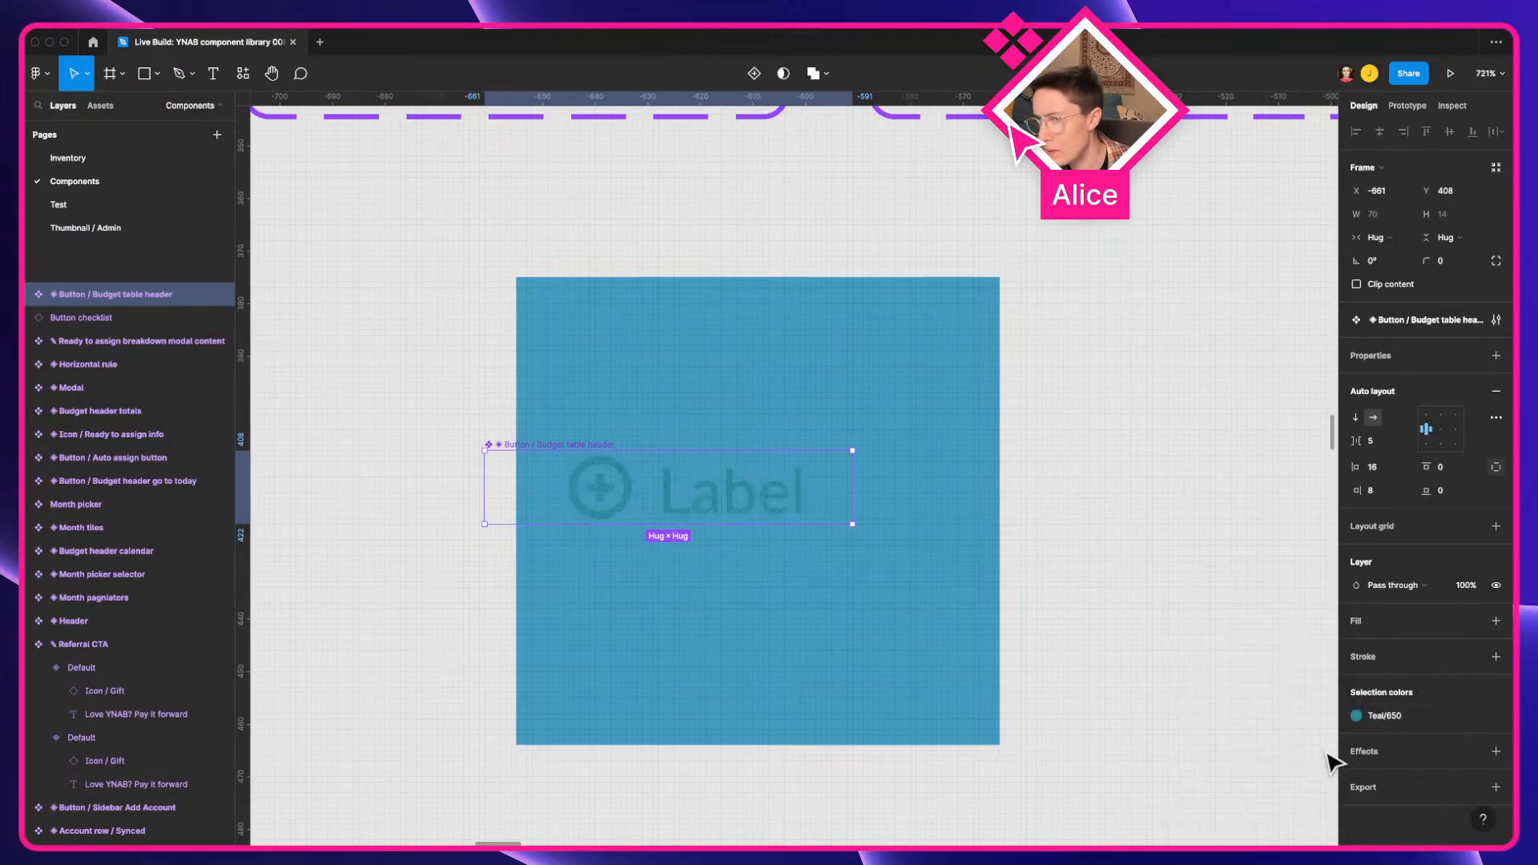
left_click(1393, 724)
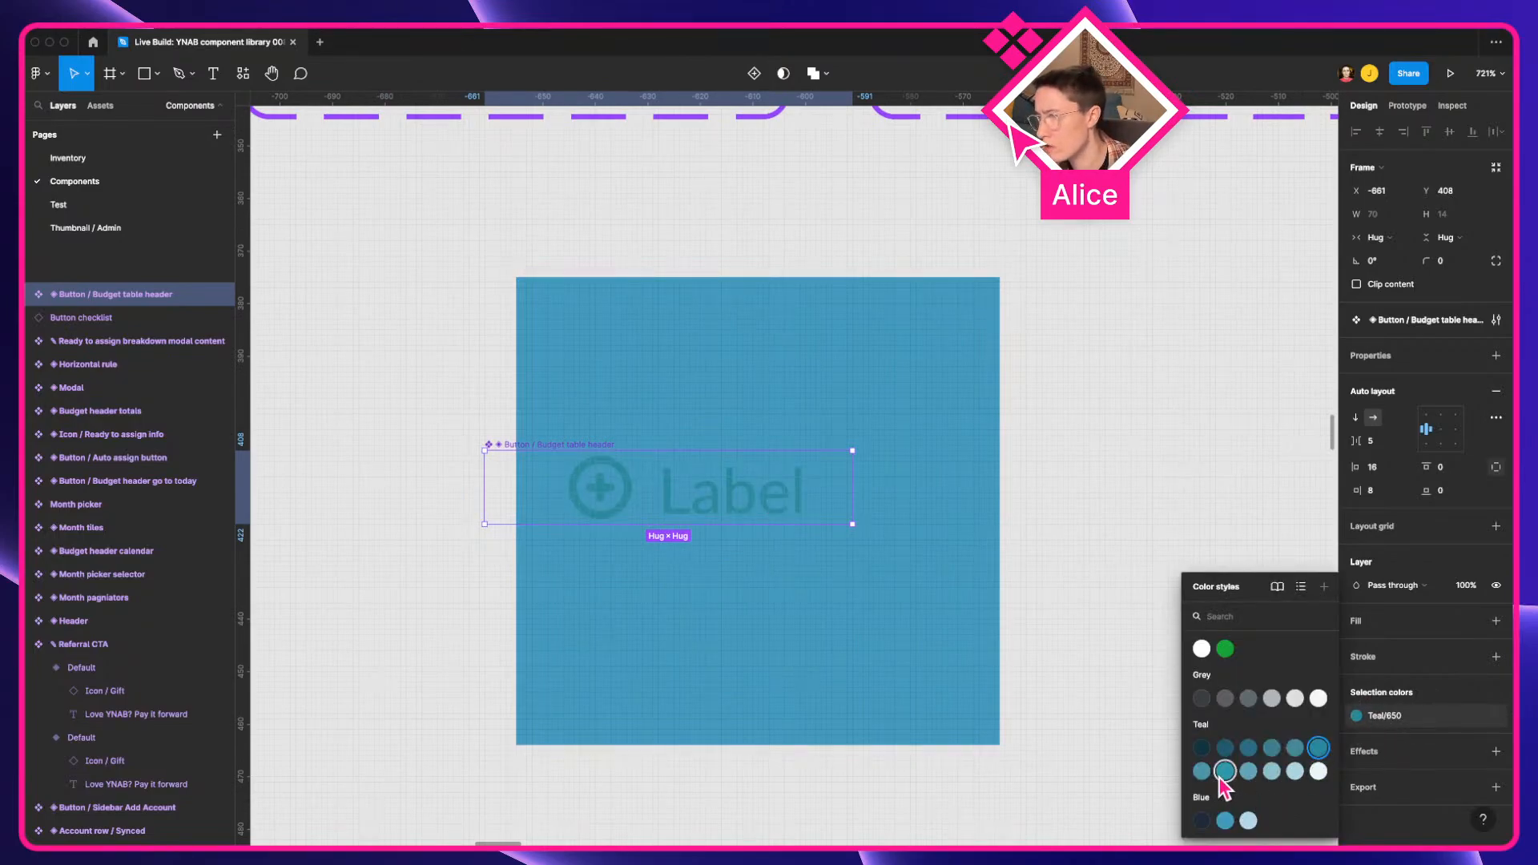
left_click(1224, 772)
left_click(1410, 718)
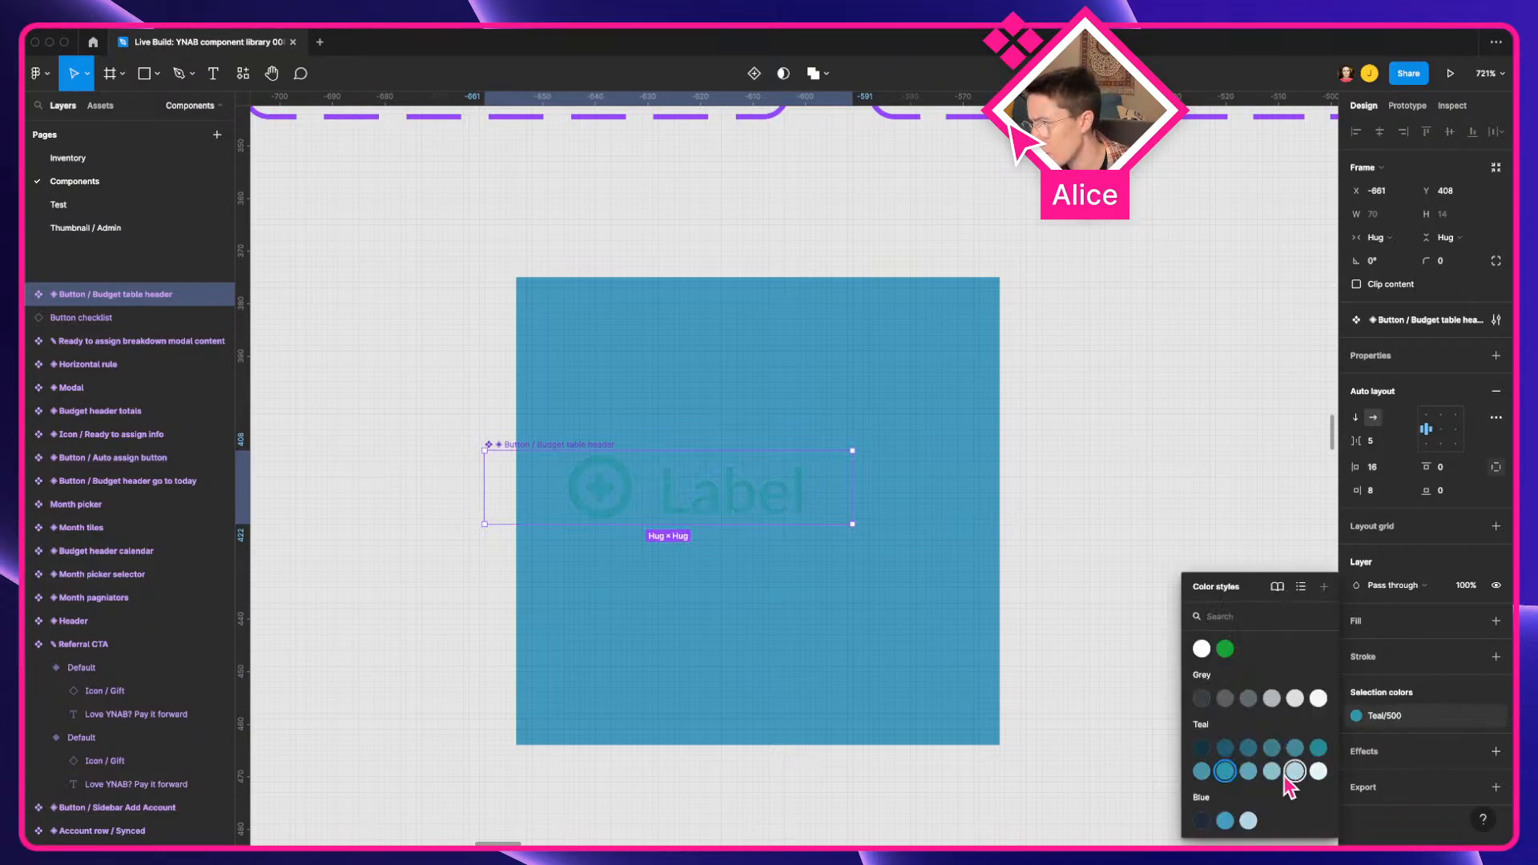
left_click(1208, 774)
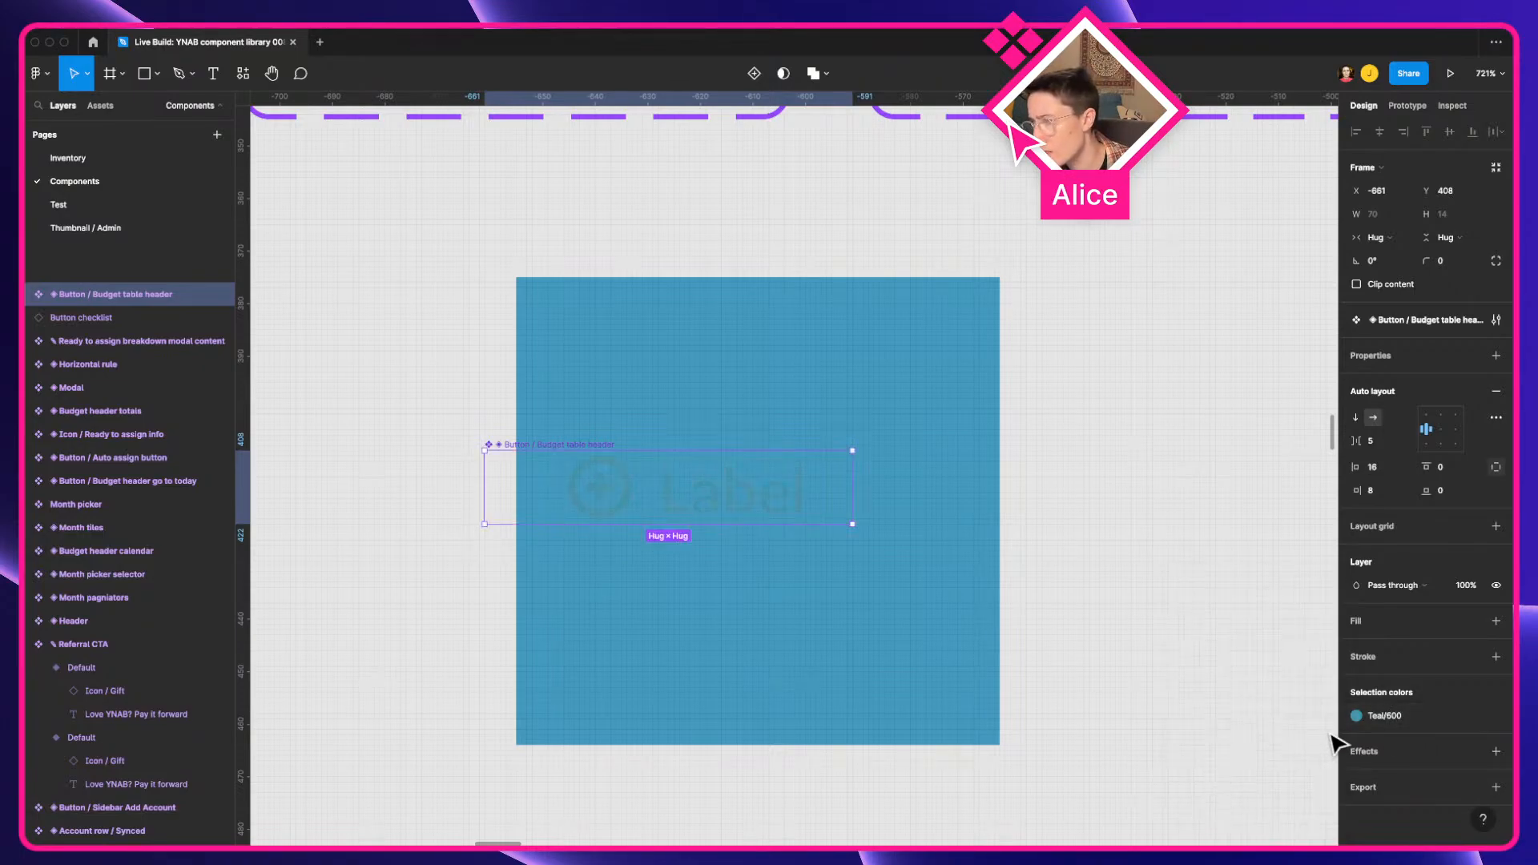
Step: Apply the Blue / 500 style to the header button's icon and label, and delete the blue reference rectangle
left_click(1402, 719)
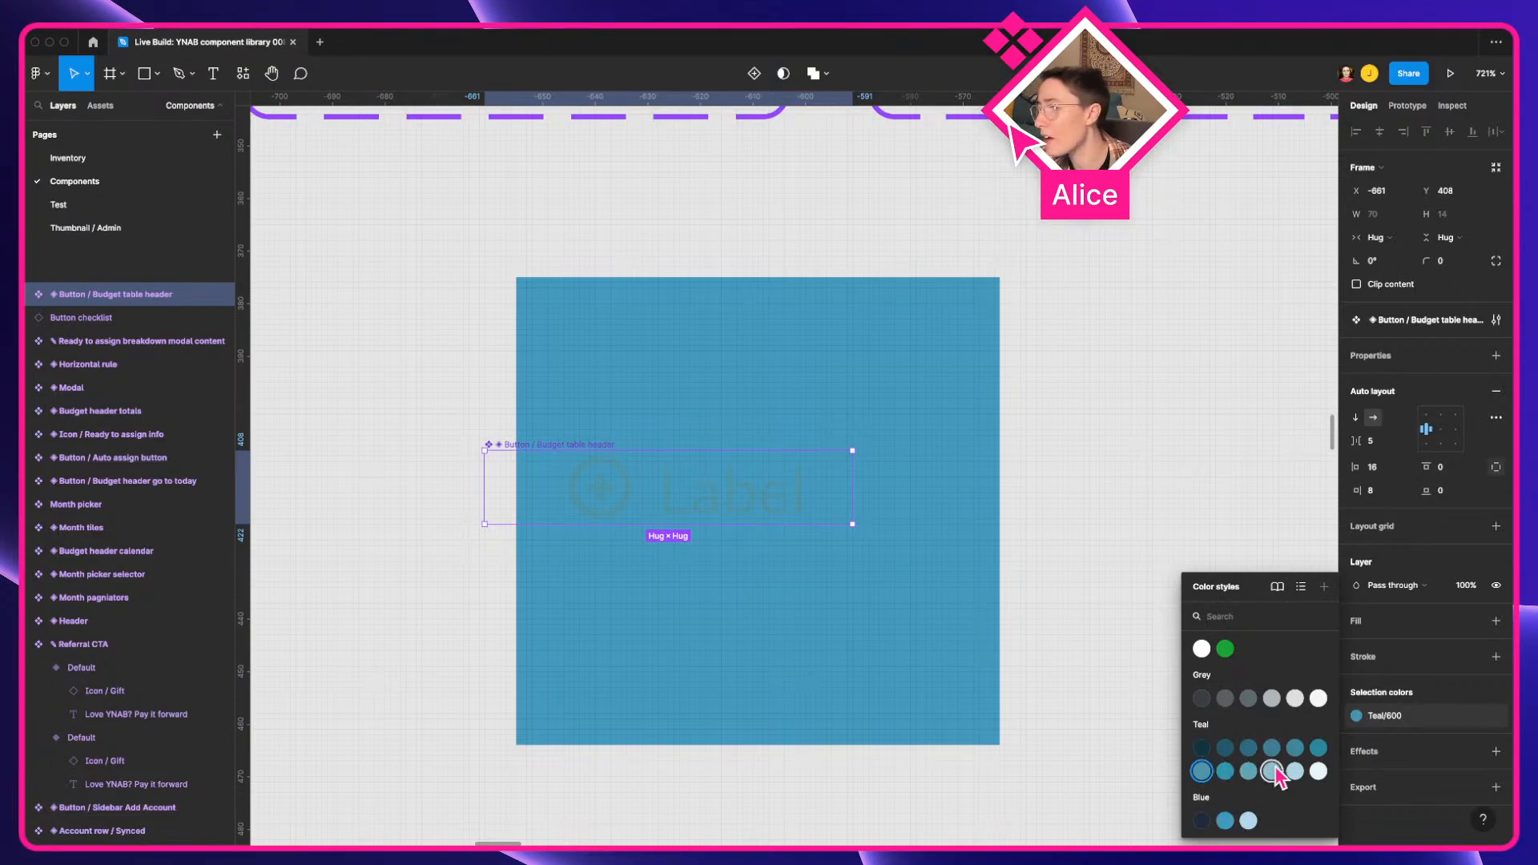
left_click(1225, 820)
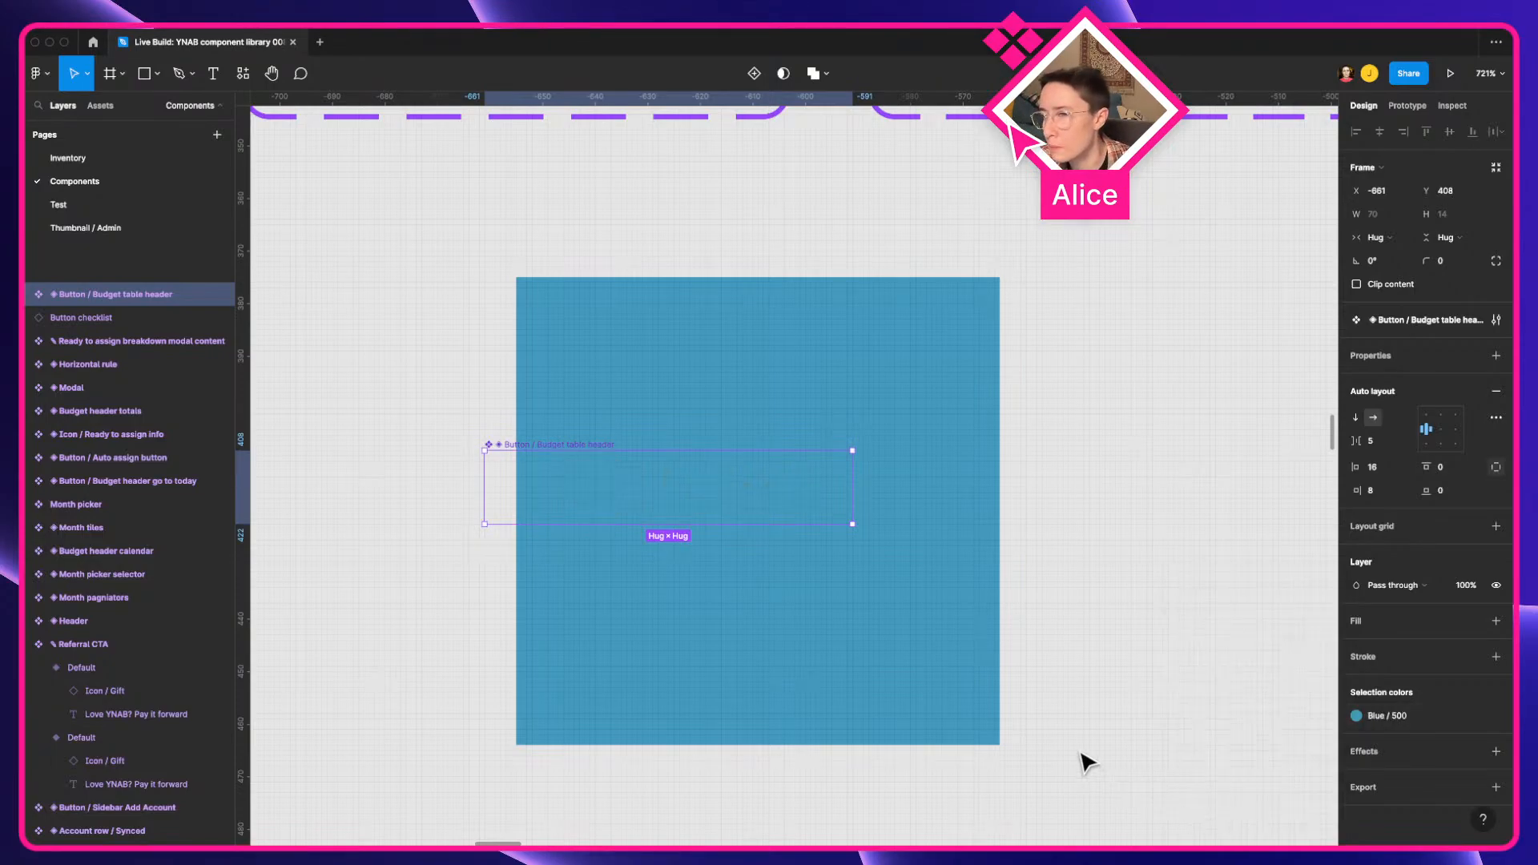
left_click(724, 697)
left_click_drag(646, 655, 972, 675)
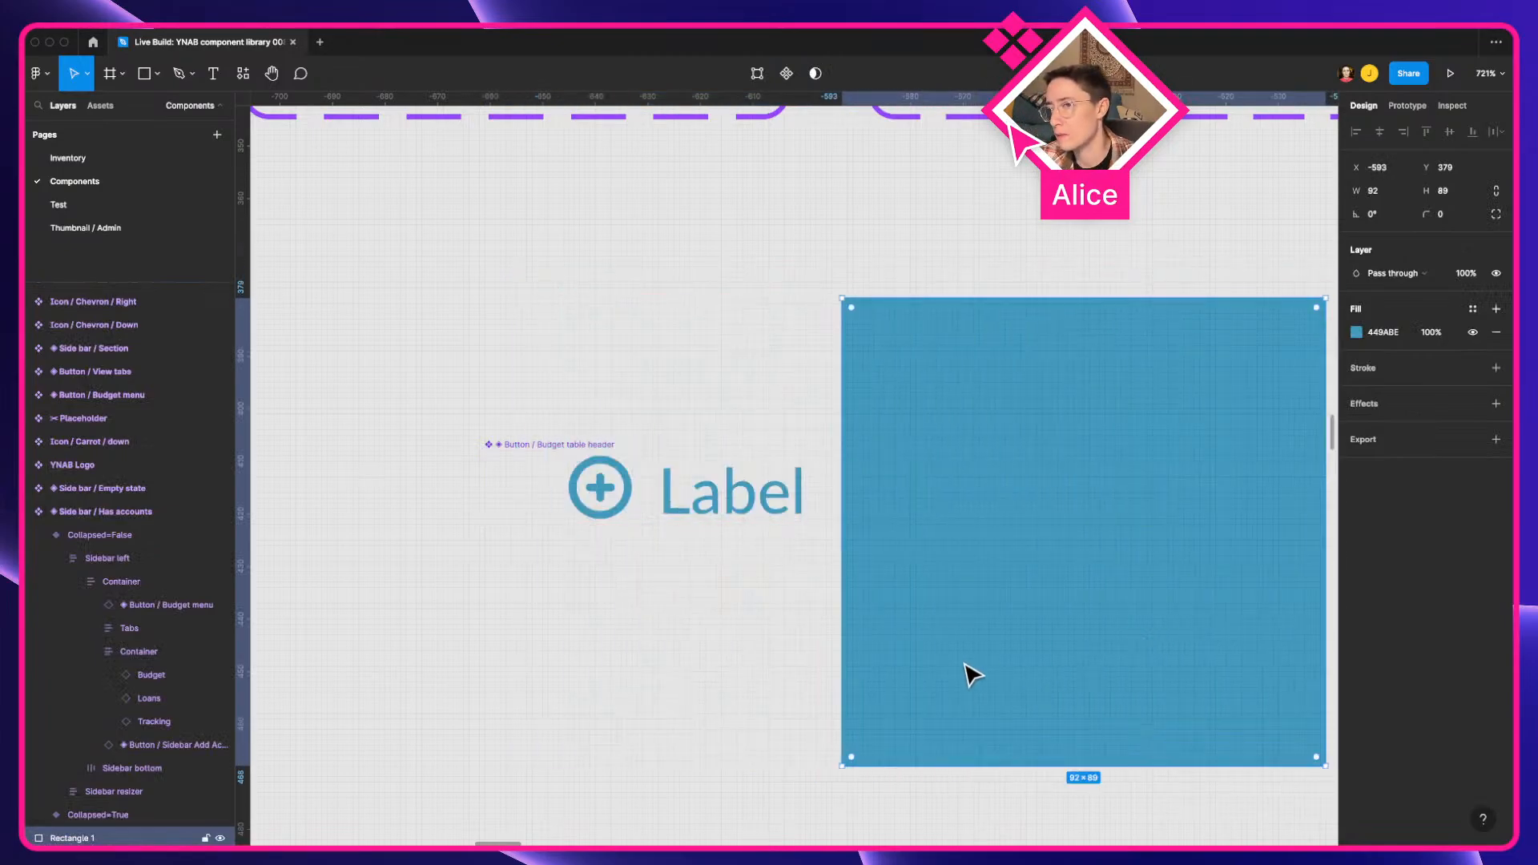
key("Delete")
Step: Duplicate the Button / Budget table header component directly below itself and combine the two as variants
left_click(748, 492)
left_click_drag(749, 491, 749, 629)
left_click(733, 519, "shift")
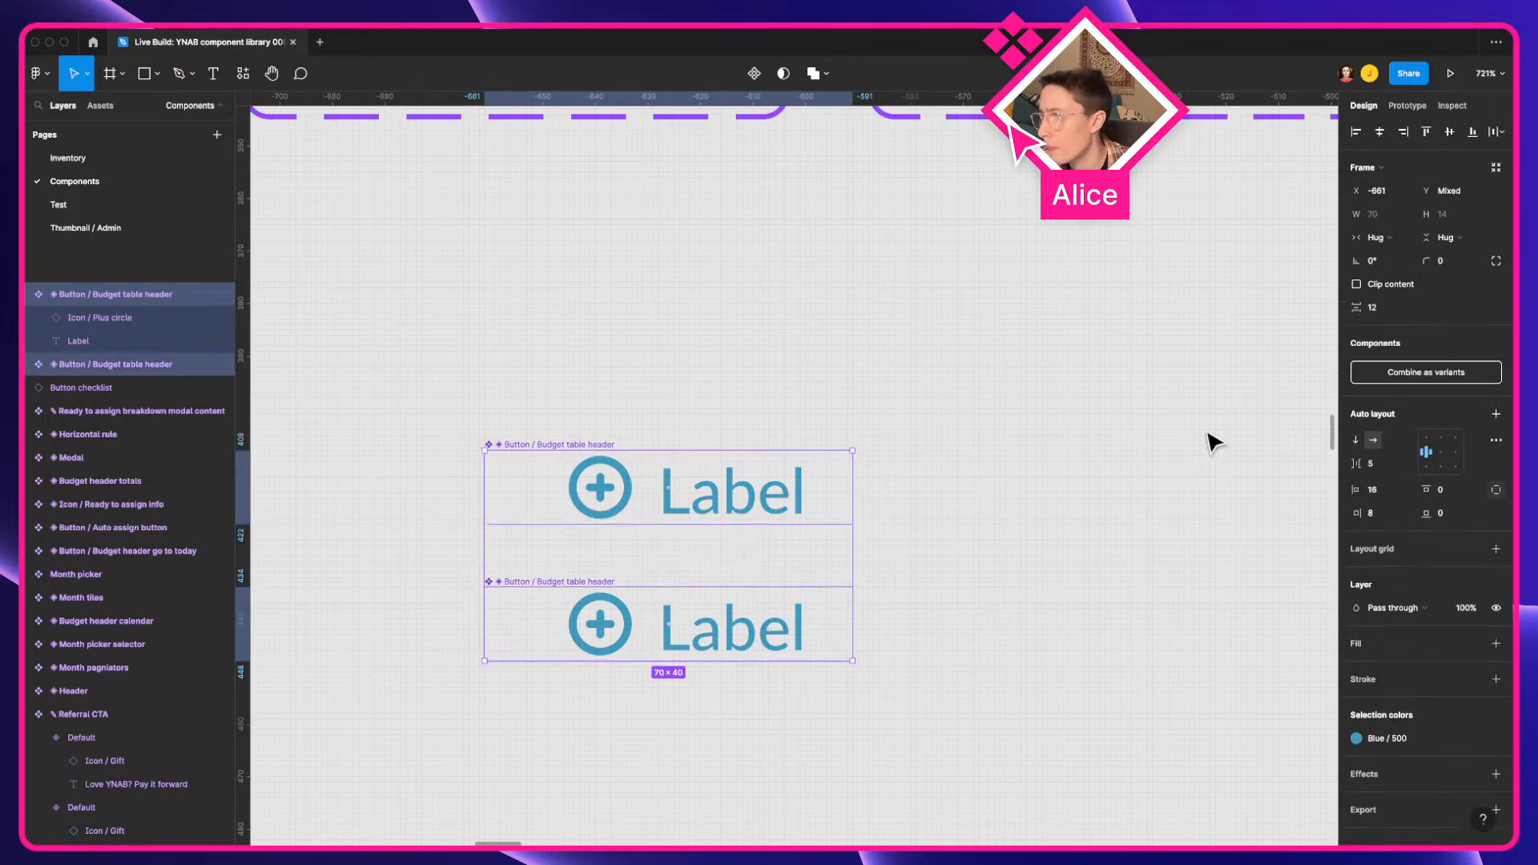
left_click(1426, 372)
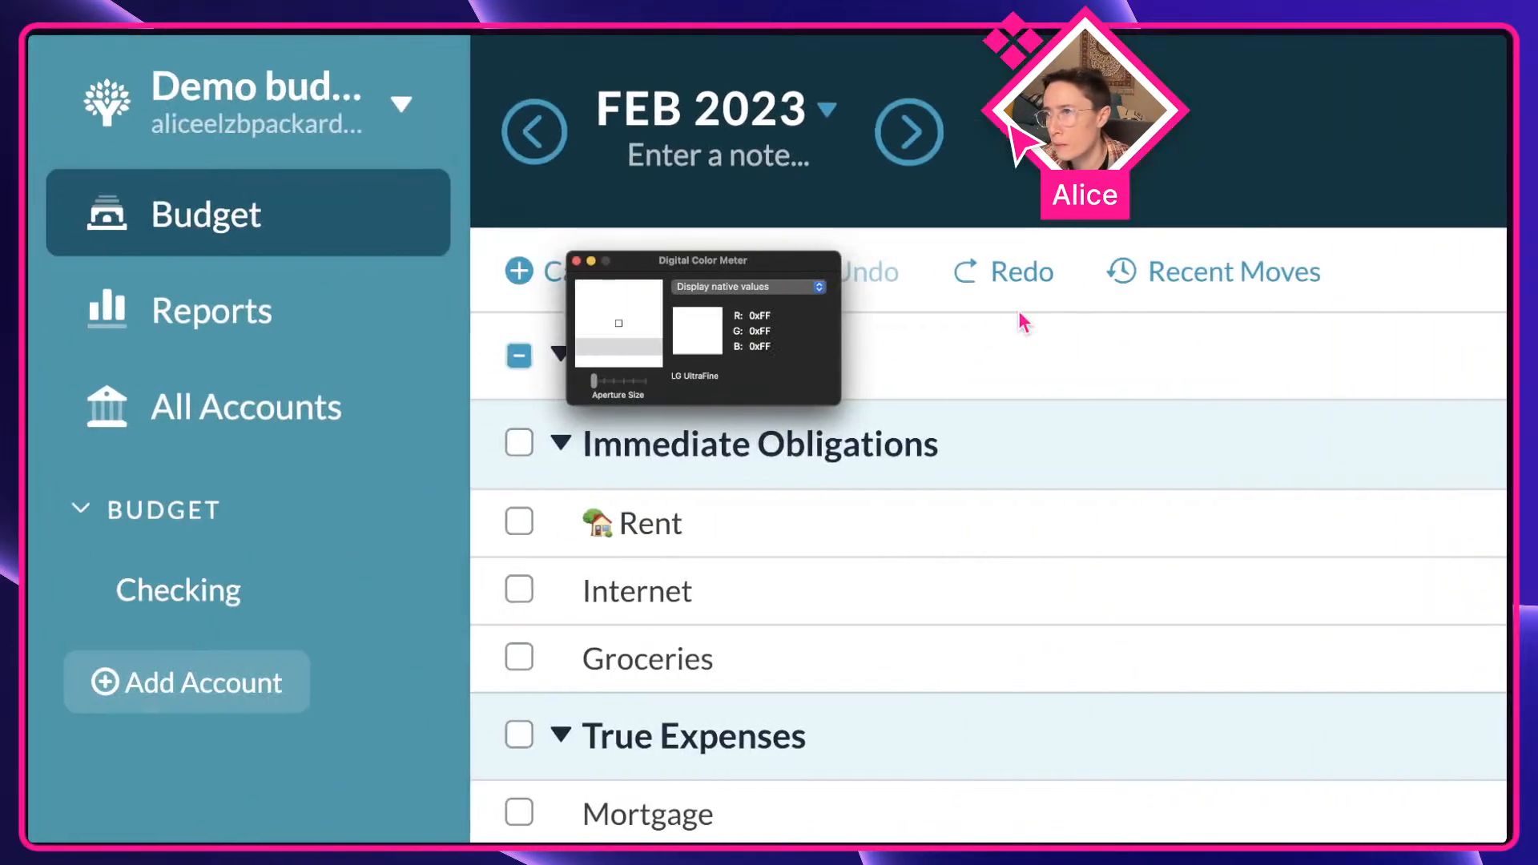
Step: Close Digital Color Meter over the YNAB page, and view Figma's colour styles for the lower button variant
left_click(577, 261)
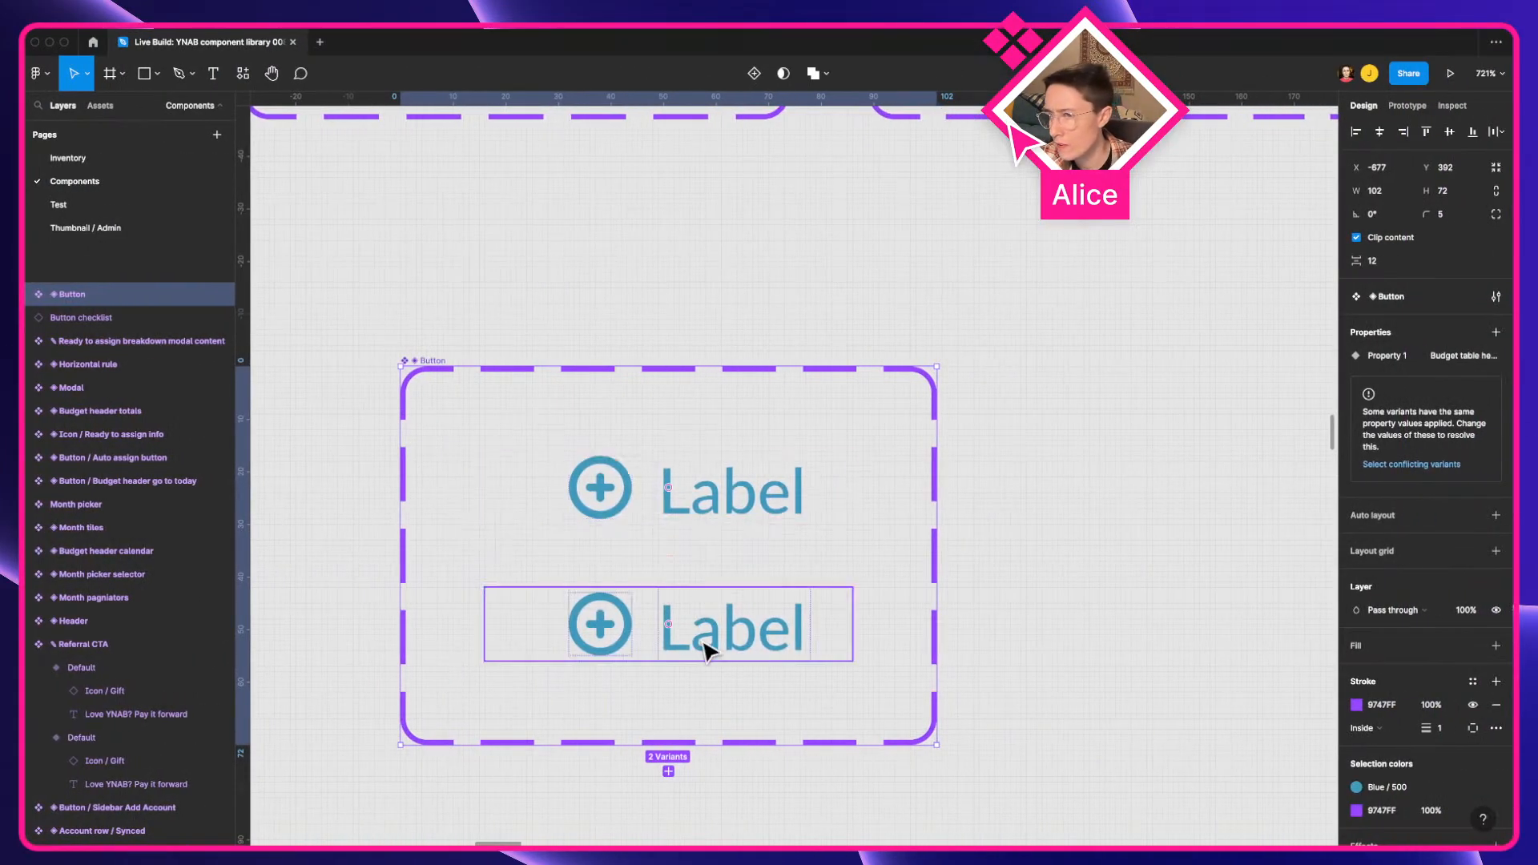
left_click(705, 646)
left_click(1384, 725)
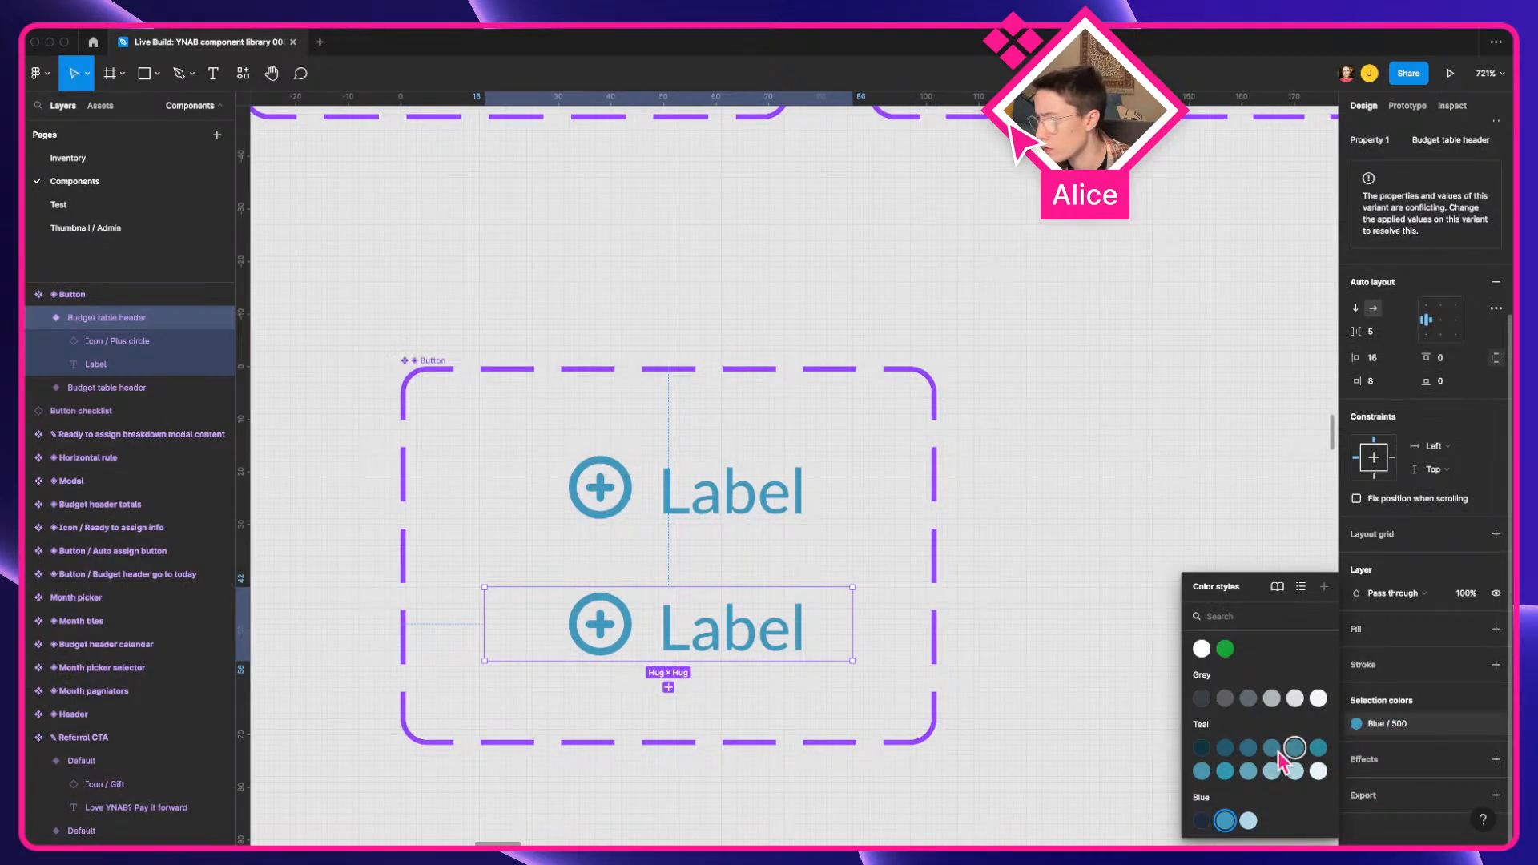
left_click(1060, 460)
Step: Examine the existing component sets around the new button variants and the file's local colour and effect styles
scroll(1061, 460, "down", 5)
left_click_drag(1062, 461, 914, 503)
left_click_drag(785, 276, 934, 651)
scroll(938, 646, "down", 5)
left_click_drag(1180, 463, 1047, 675)
scroll(720, 659, "down", 3)
left_click_drag(402, 353, 288, 358)
left_click_drag(1281, 357, 312, 364)
left_click_drag(628, 329, 717, 495)
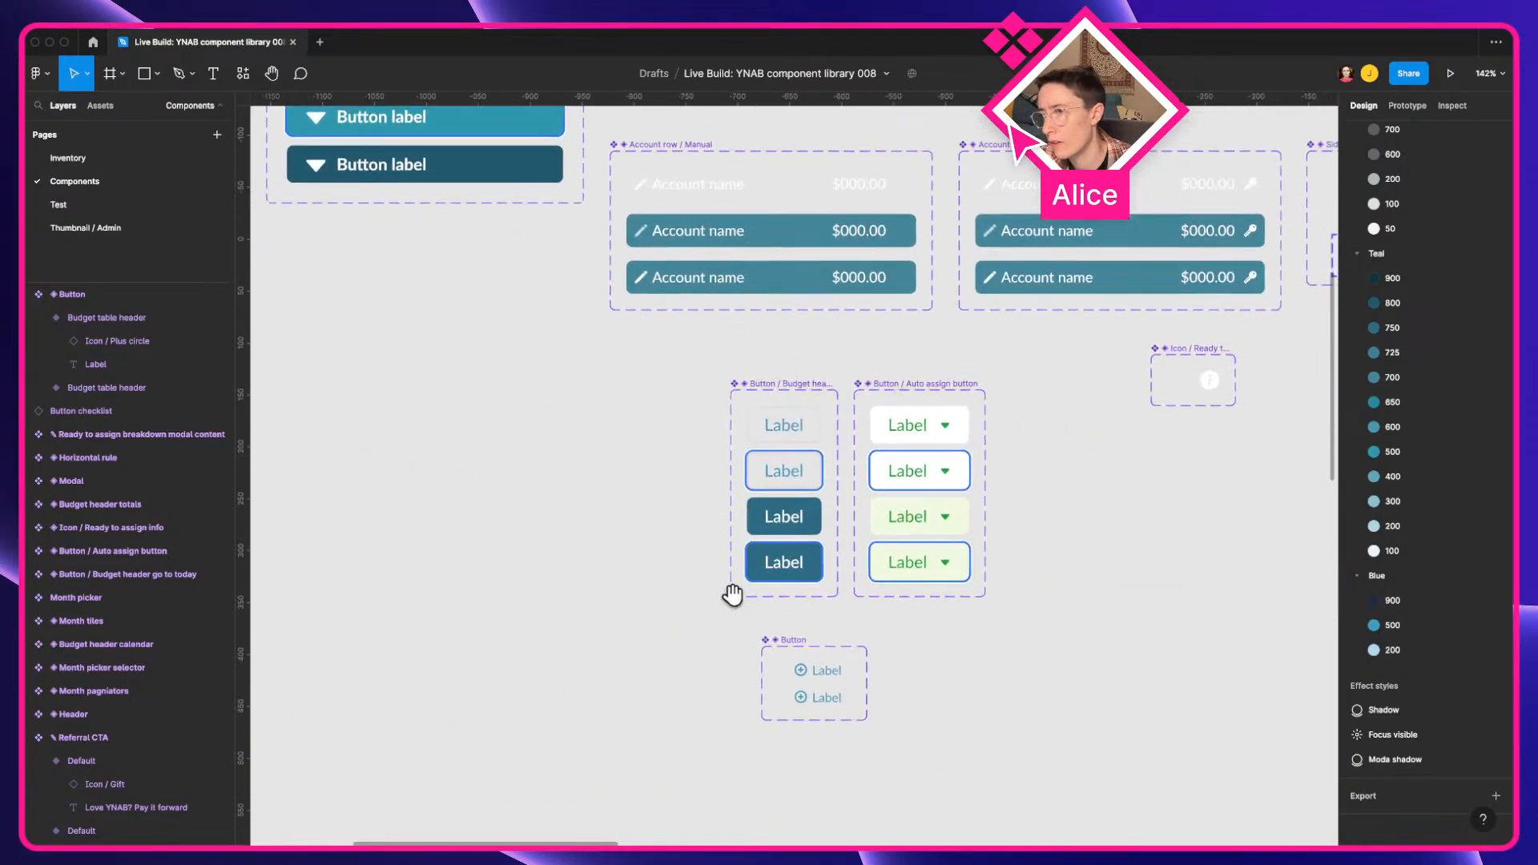
left_click_drag(731, 594, 686, 473)
scroll(710, 560, "up", 5)
left_click_drag(711, 561, 599, 436)
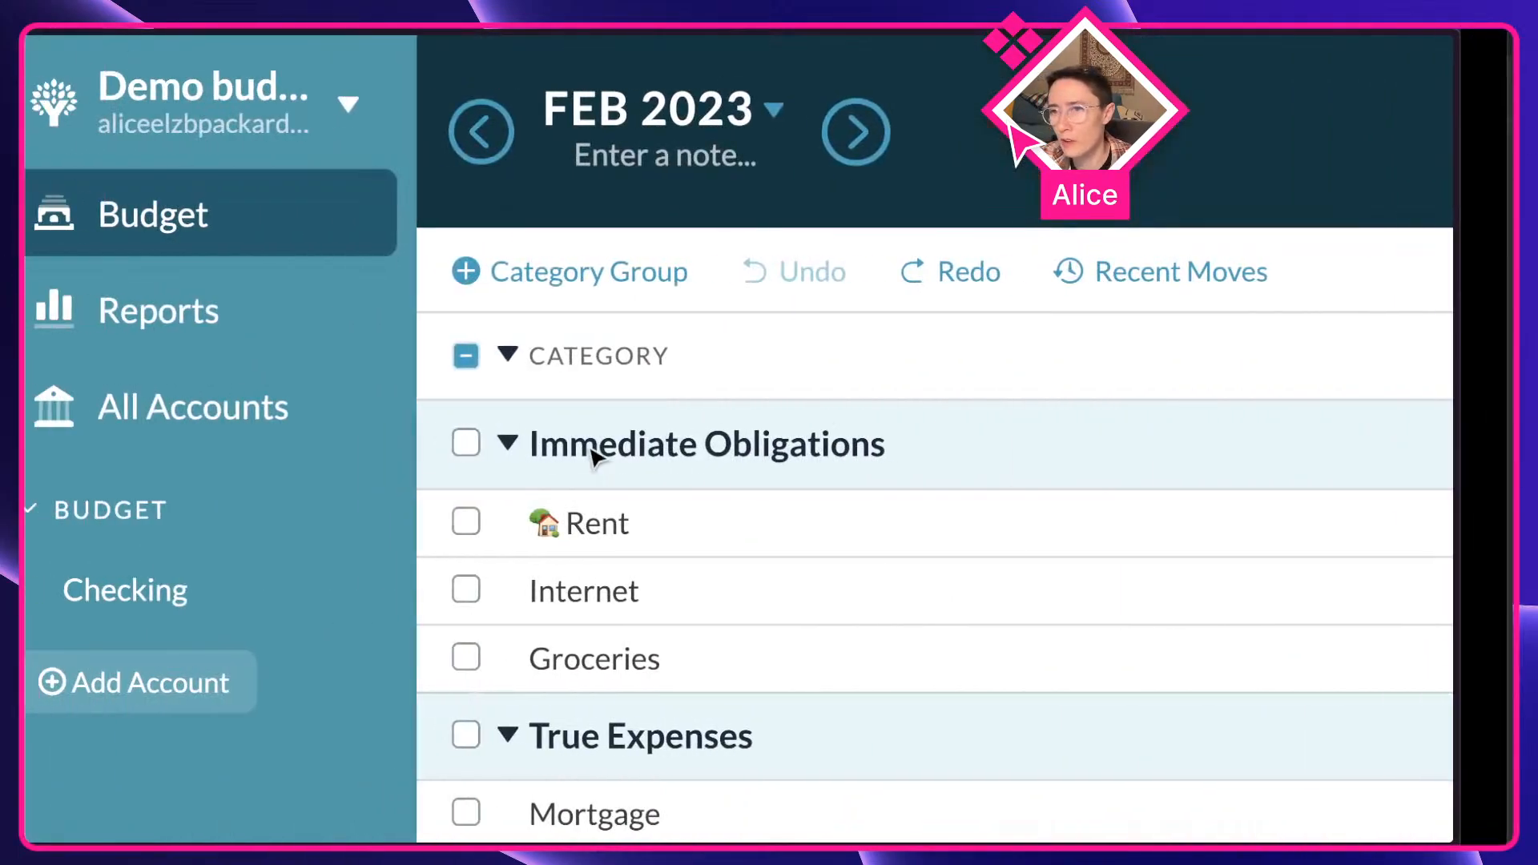
right_click(521, 282)
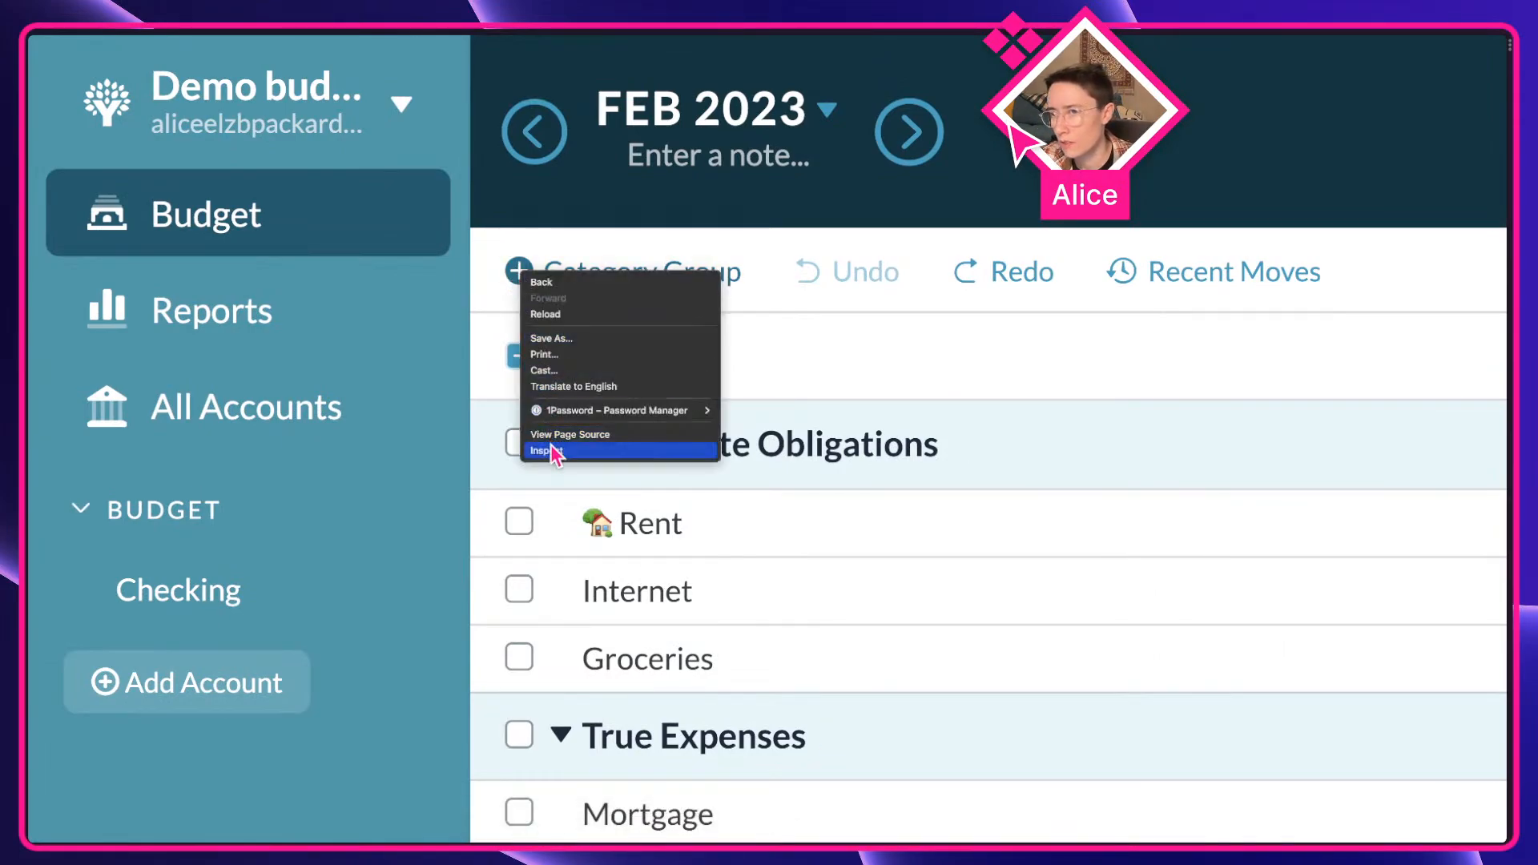
left_click(549, 439)
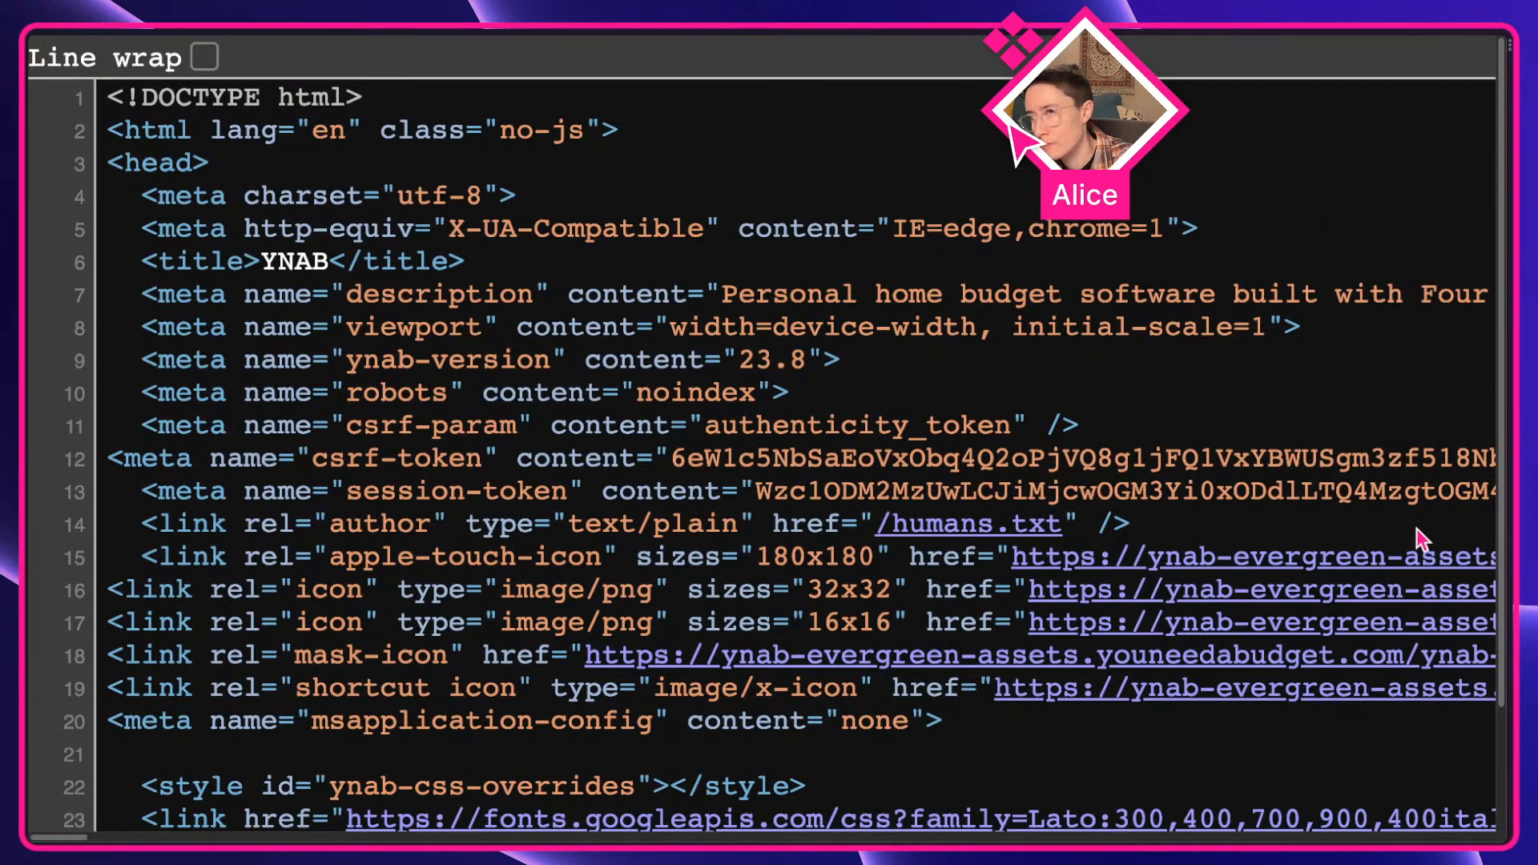
key("ctrl+minus")
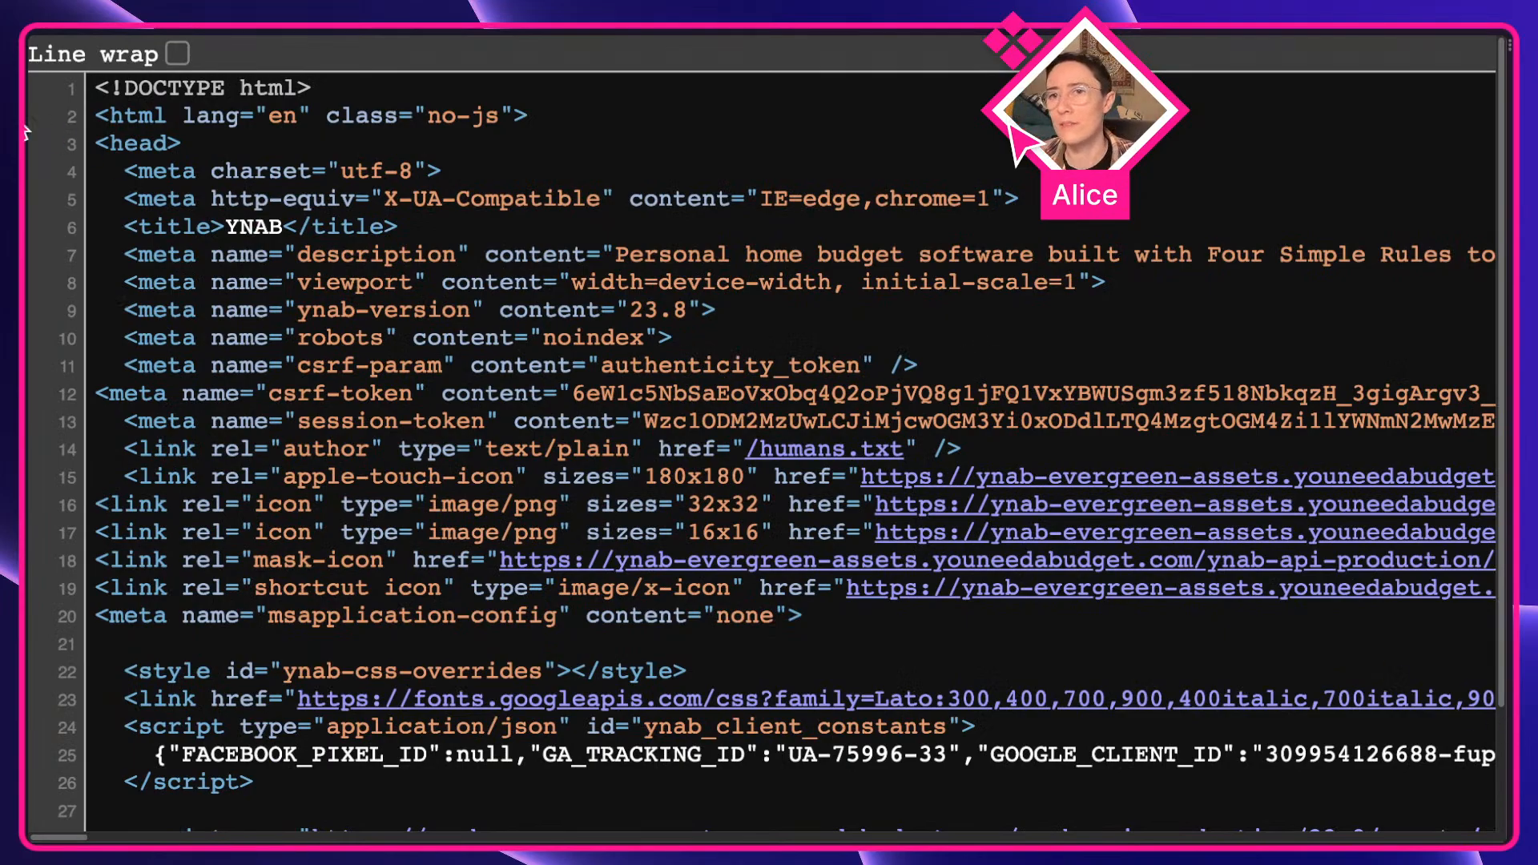
mouse_move(59, 152)
left_click(196, 298)
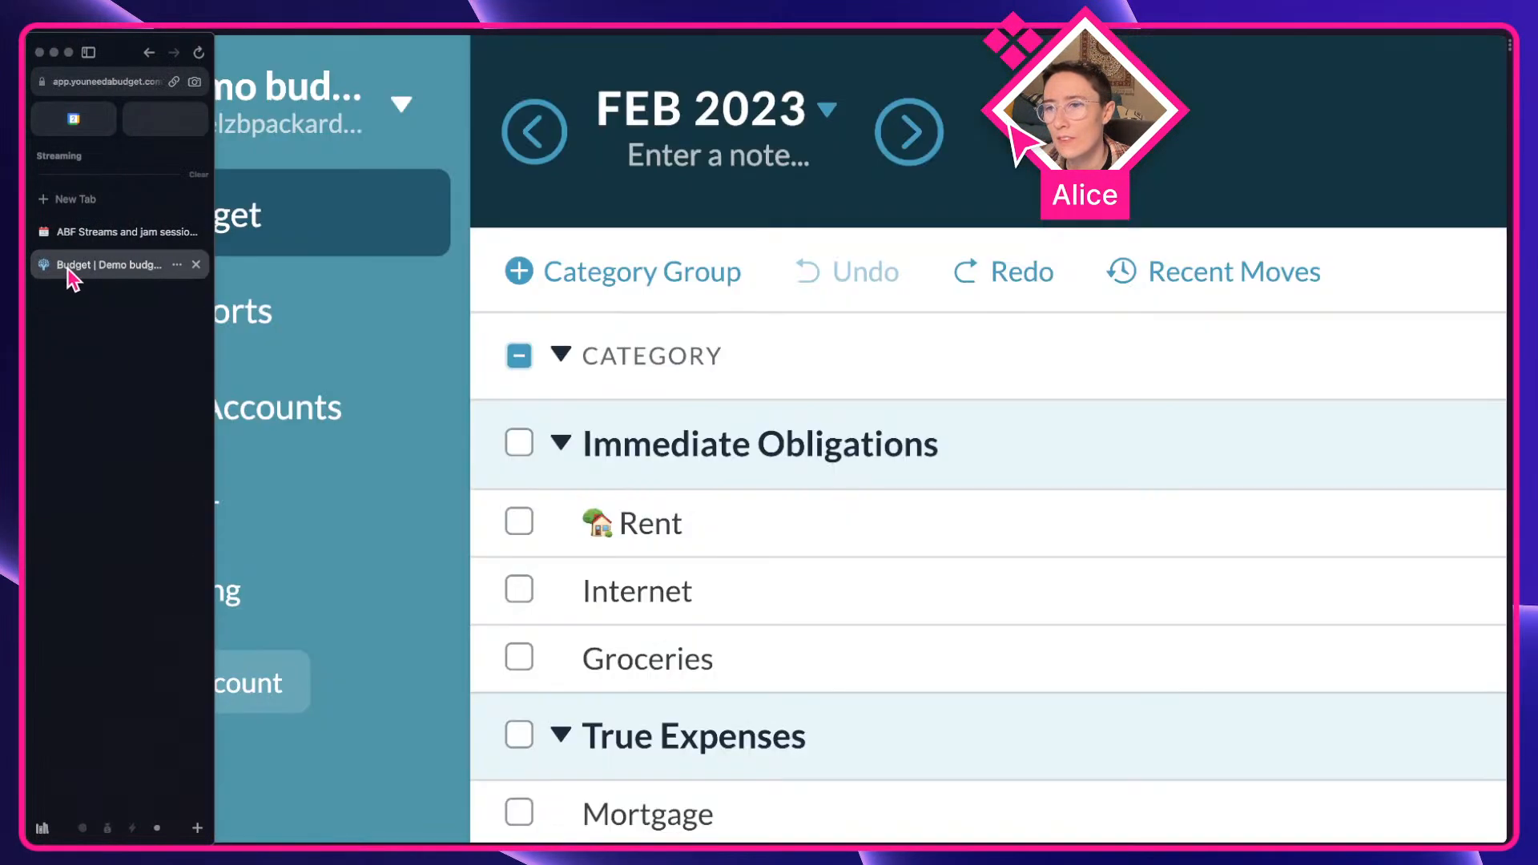
Step: Inspect YNAB's Category Group toolbar button in the browser's developer tools and force its hover state
key("ctrl+0")
right_click(243, 114)
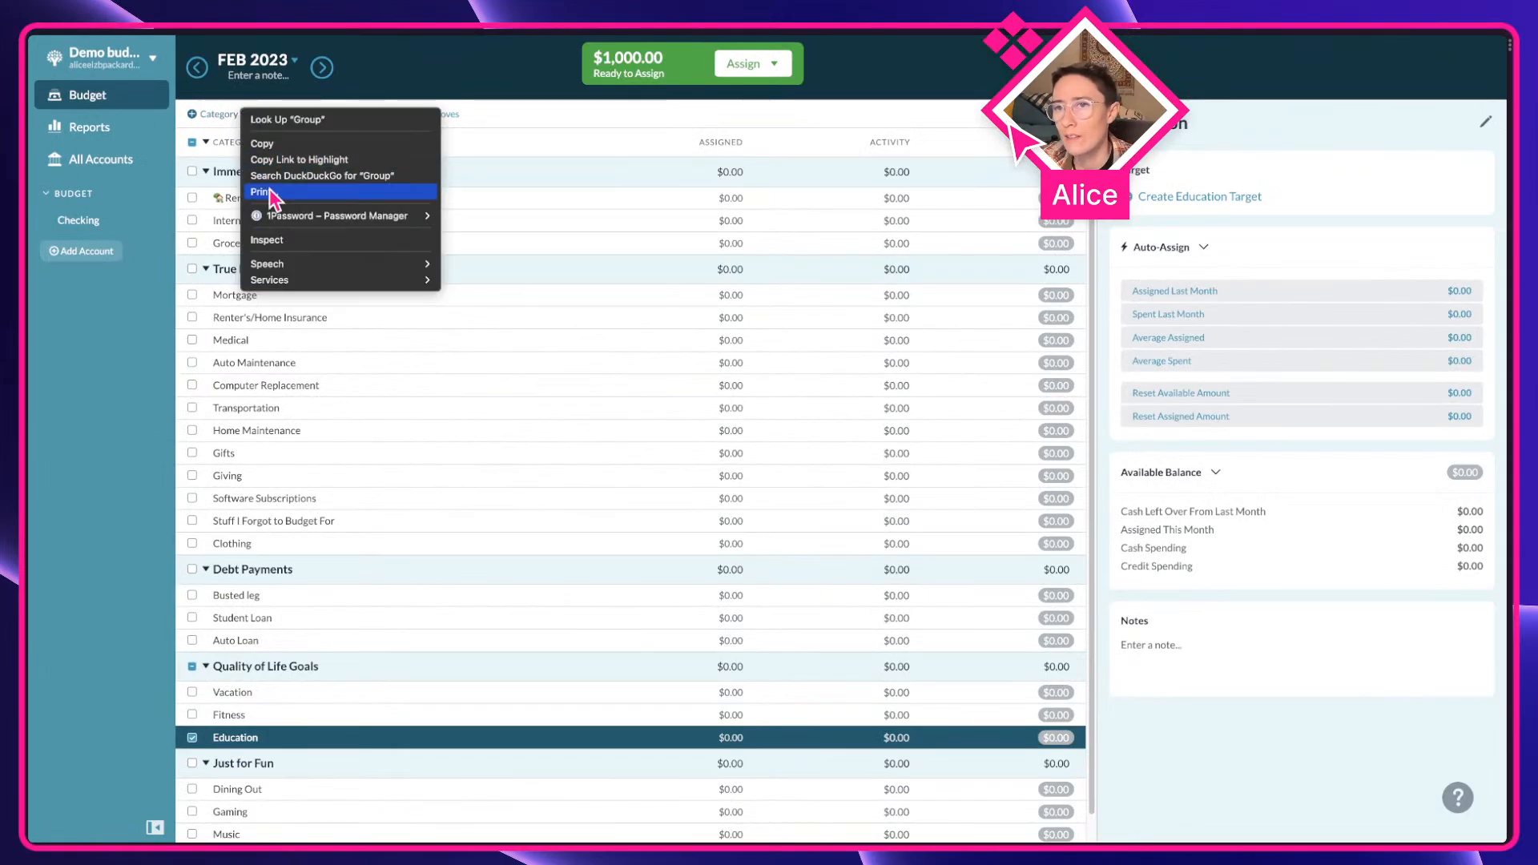
left_click(272, 239)
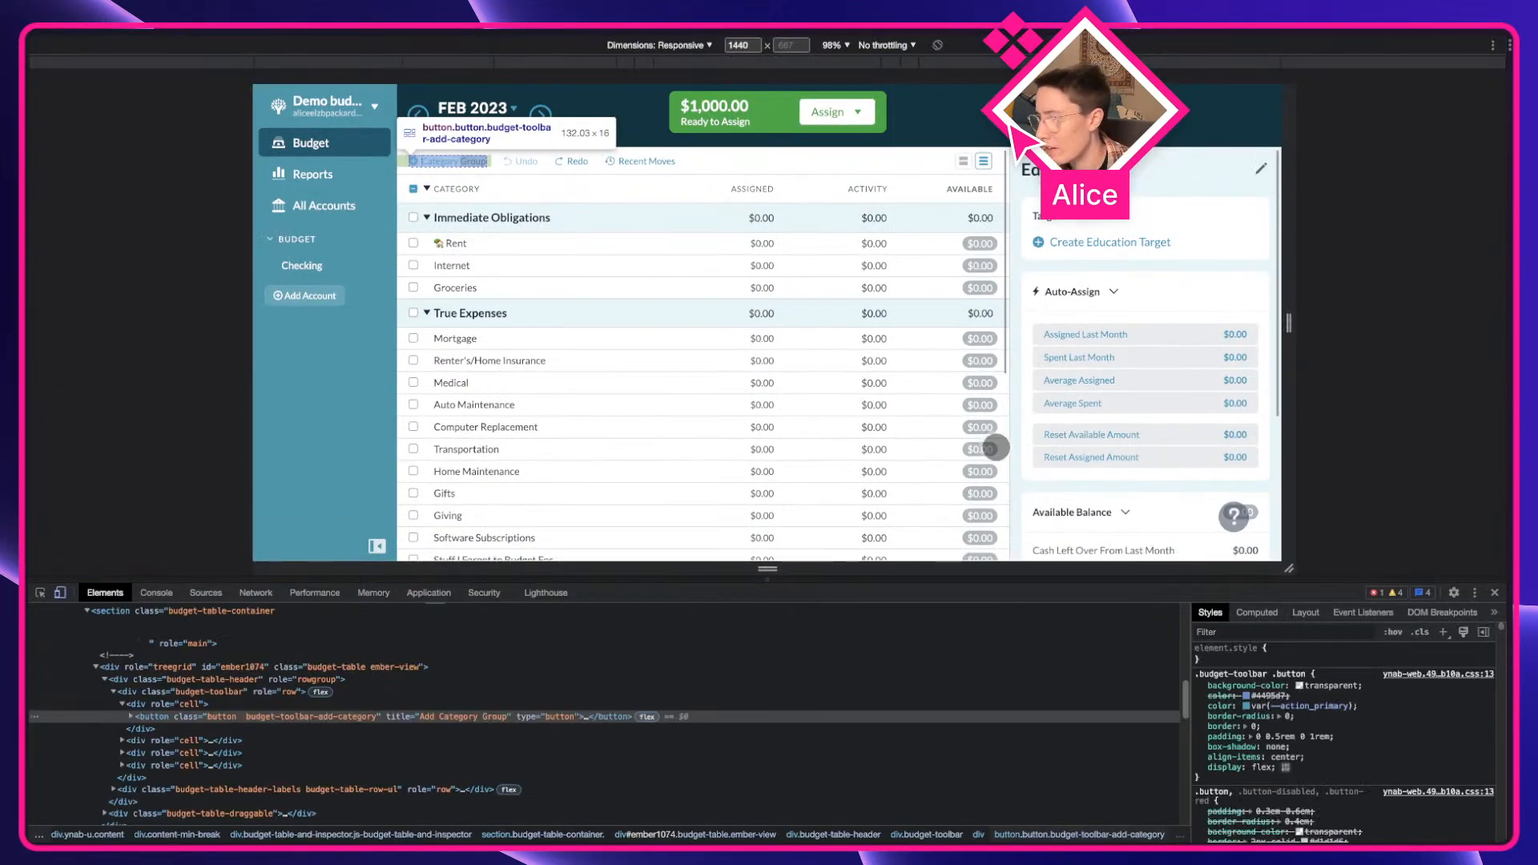
left_click(277, 705)
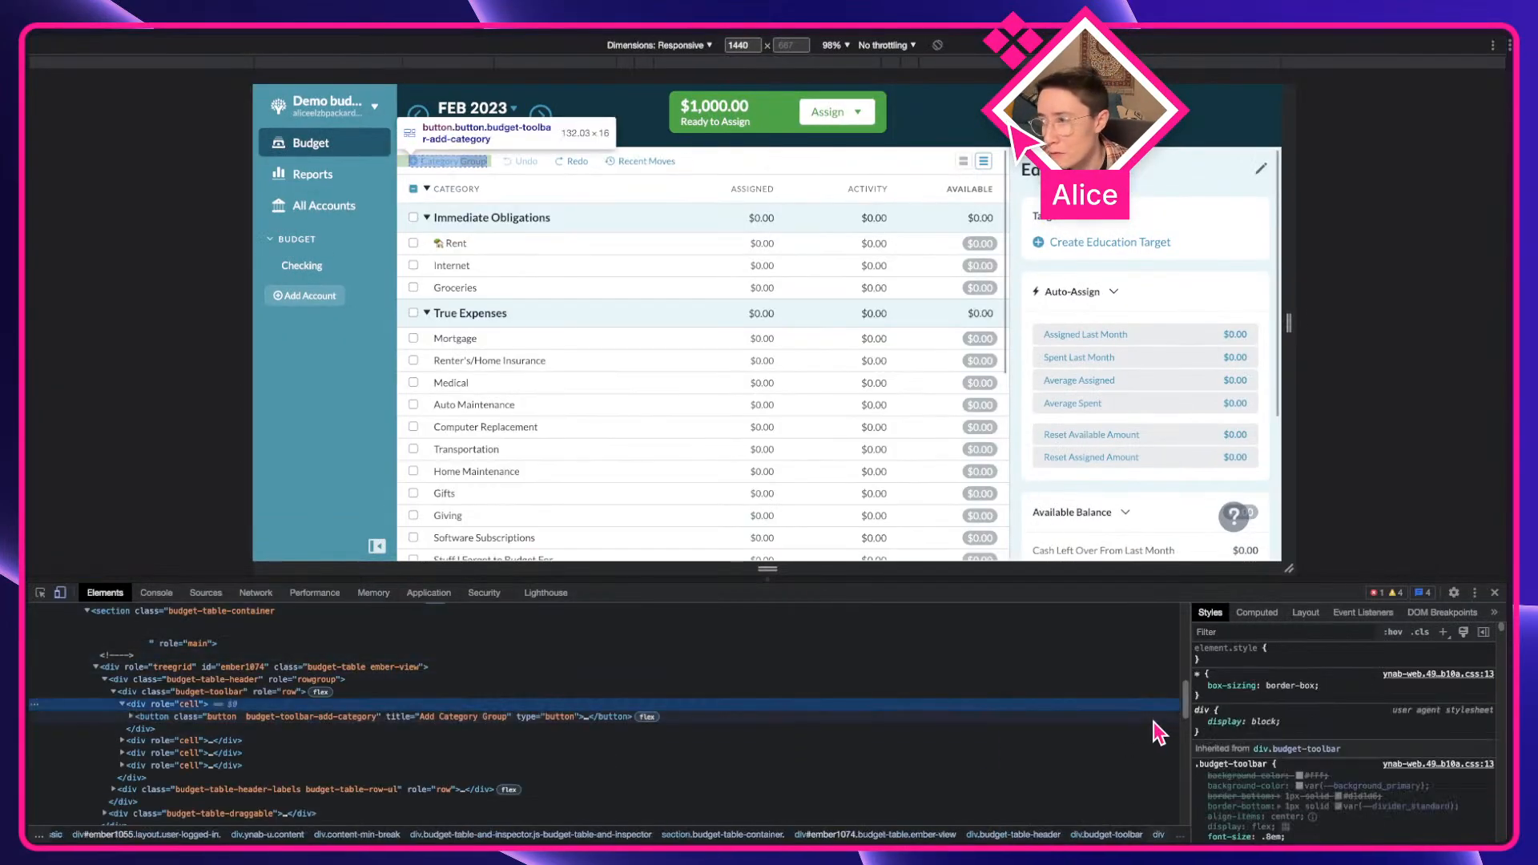
left_click(1395, 633)
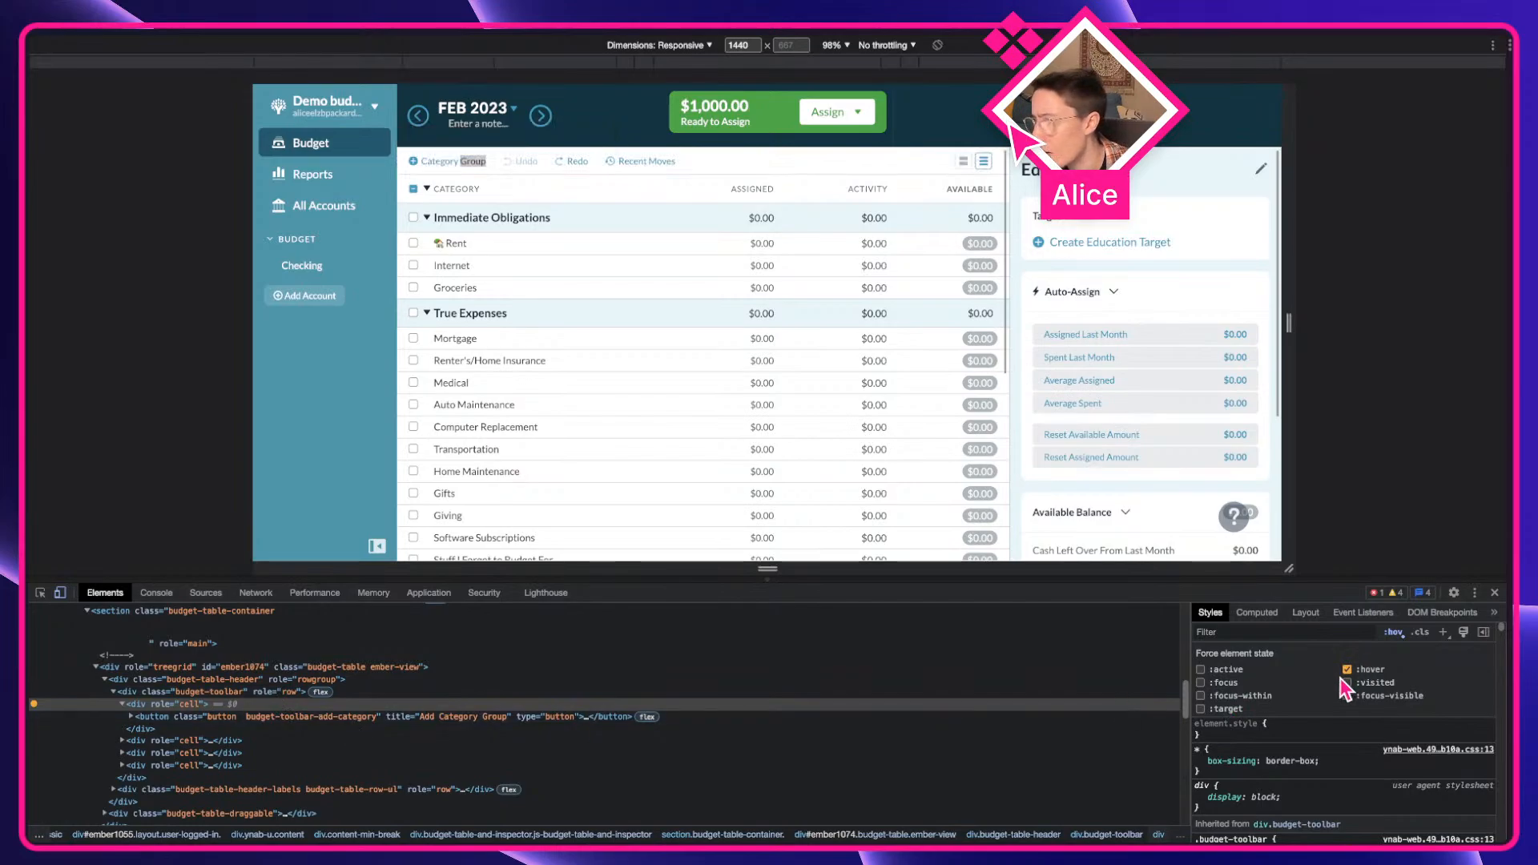
left_click(1347, 672)
left_click(346, 719)
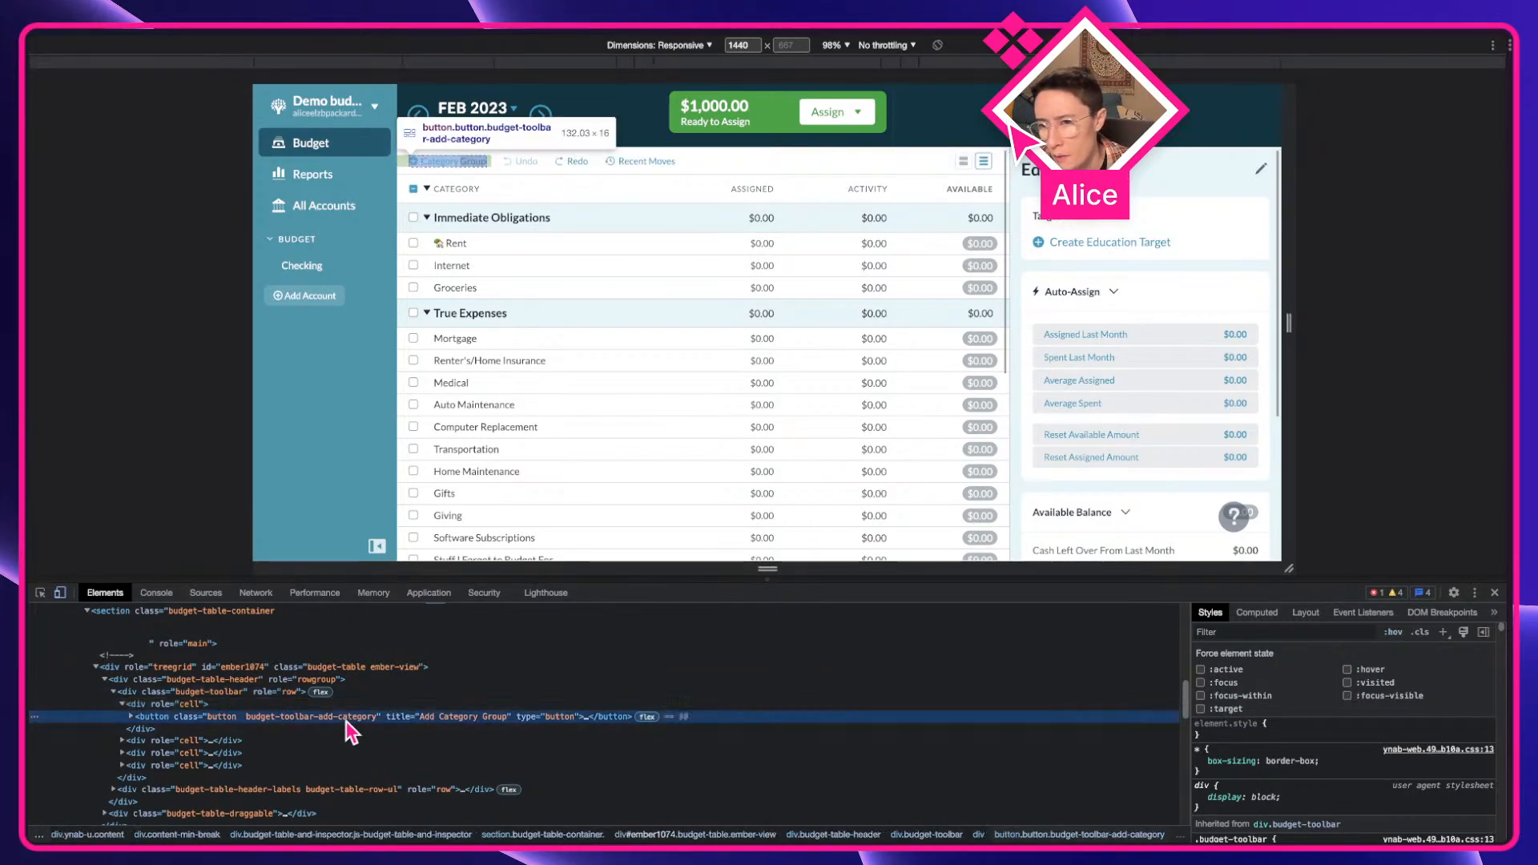
left_click(1384, 669)
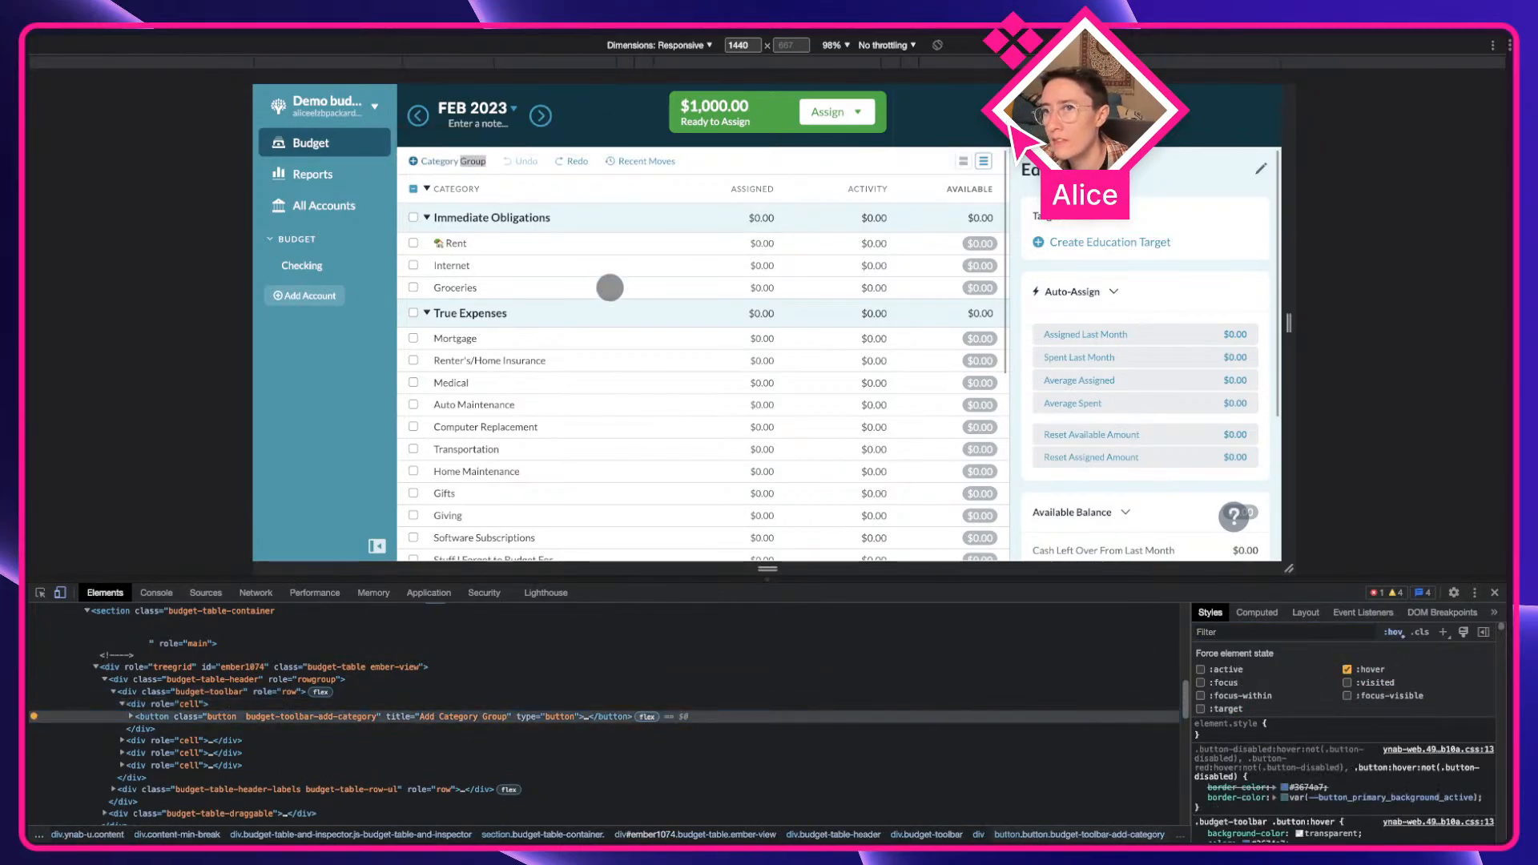
Step: Sample the hovered Category Group icon's colour with Digital Color Meter and switch back to the Figma file
scroll(448, 134, "up", 5)
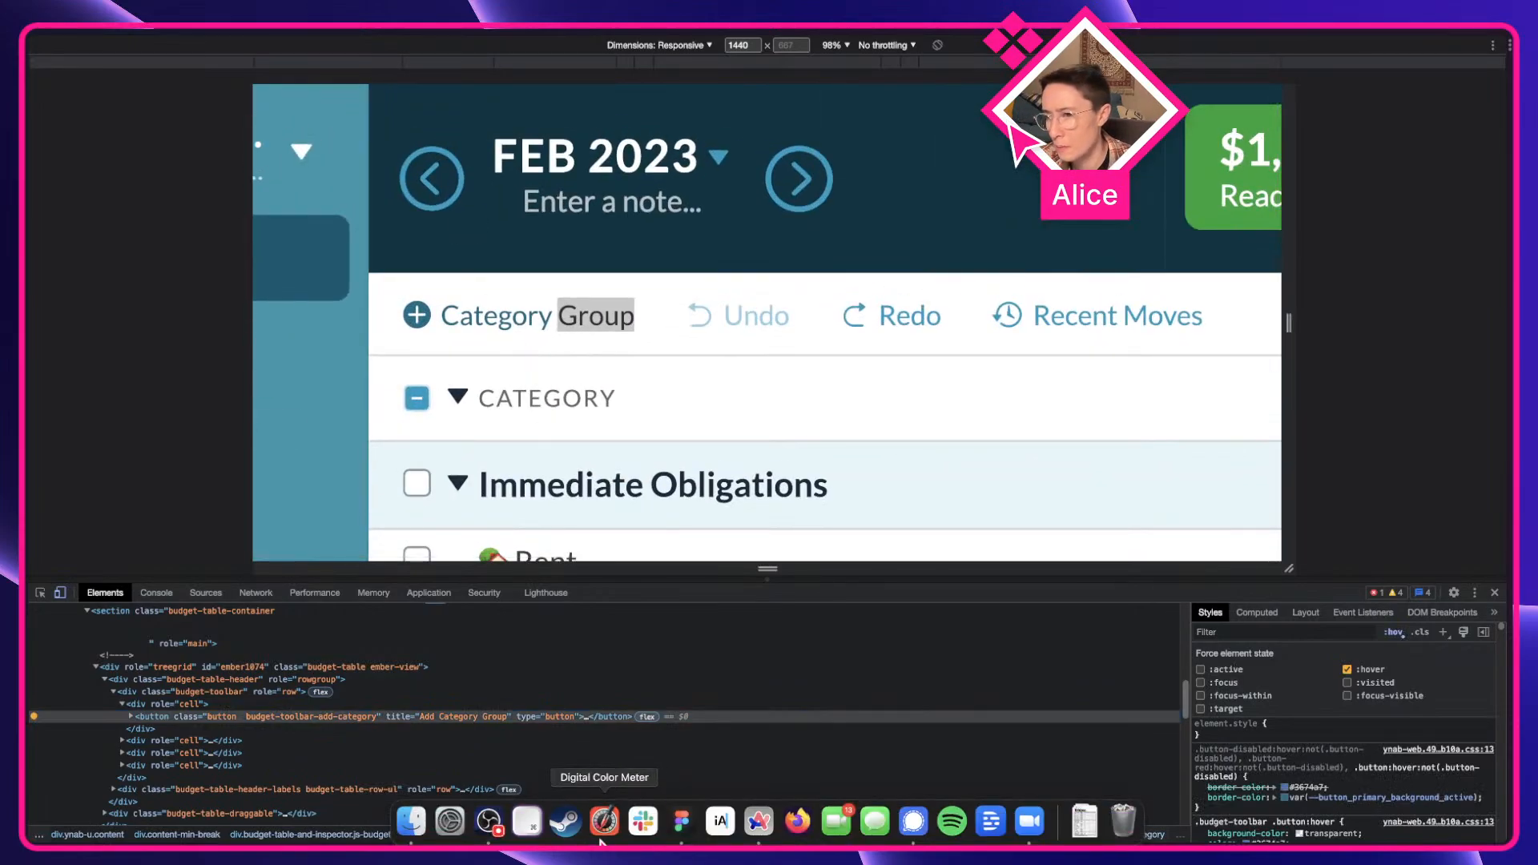
left_click(607, 837)
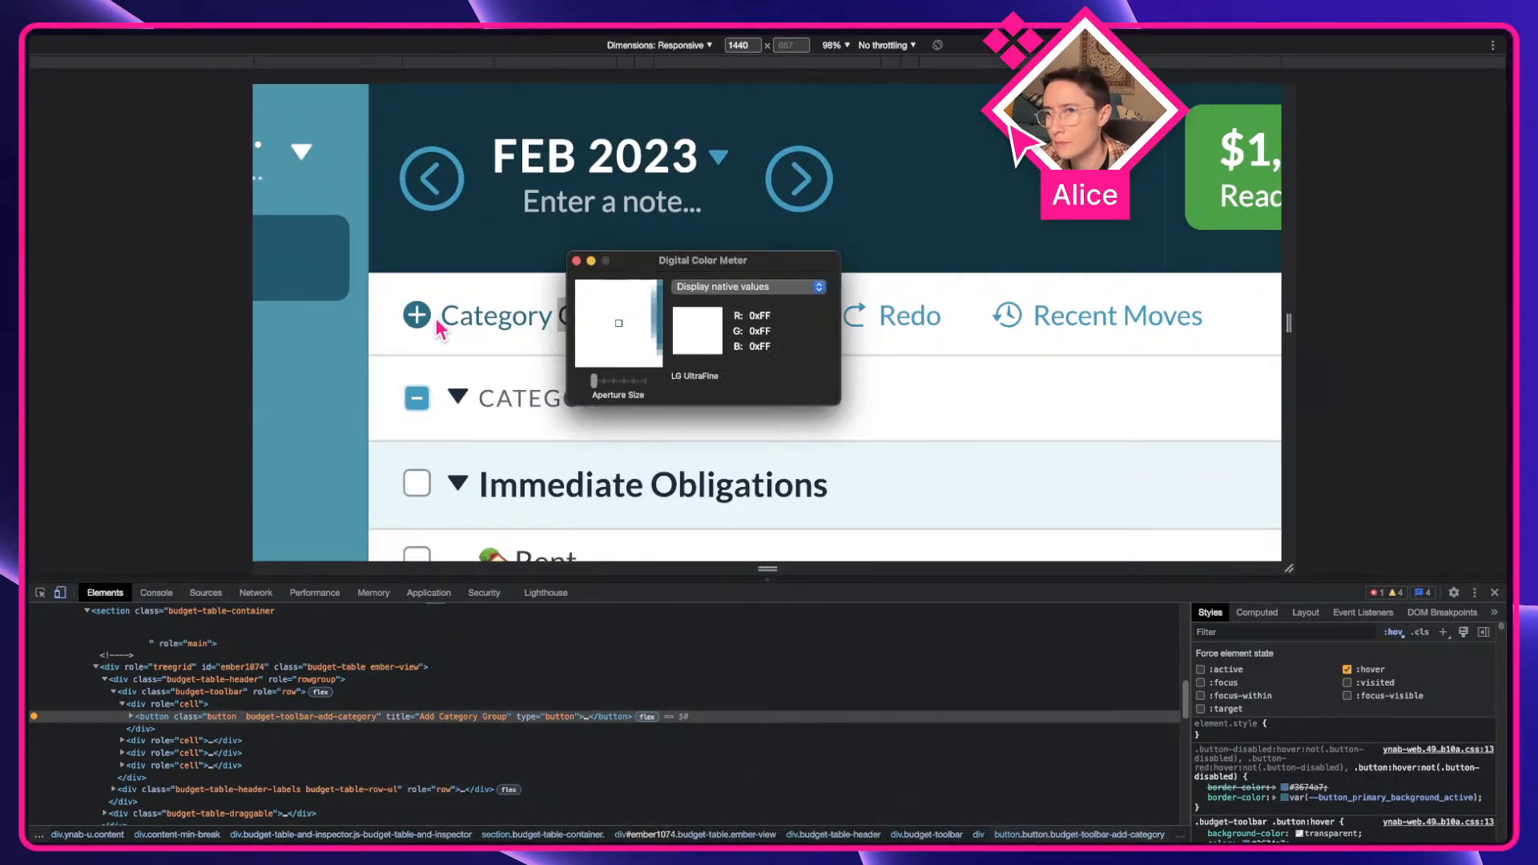
key("ctrl+Right")
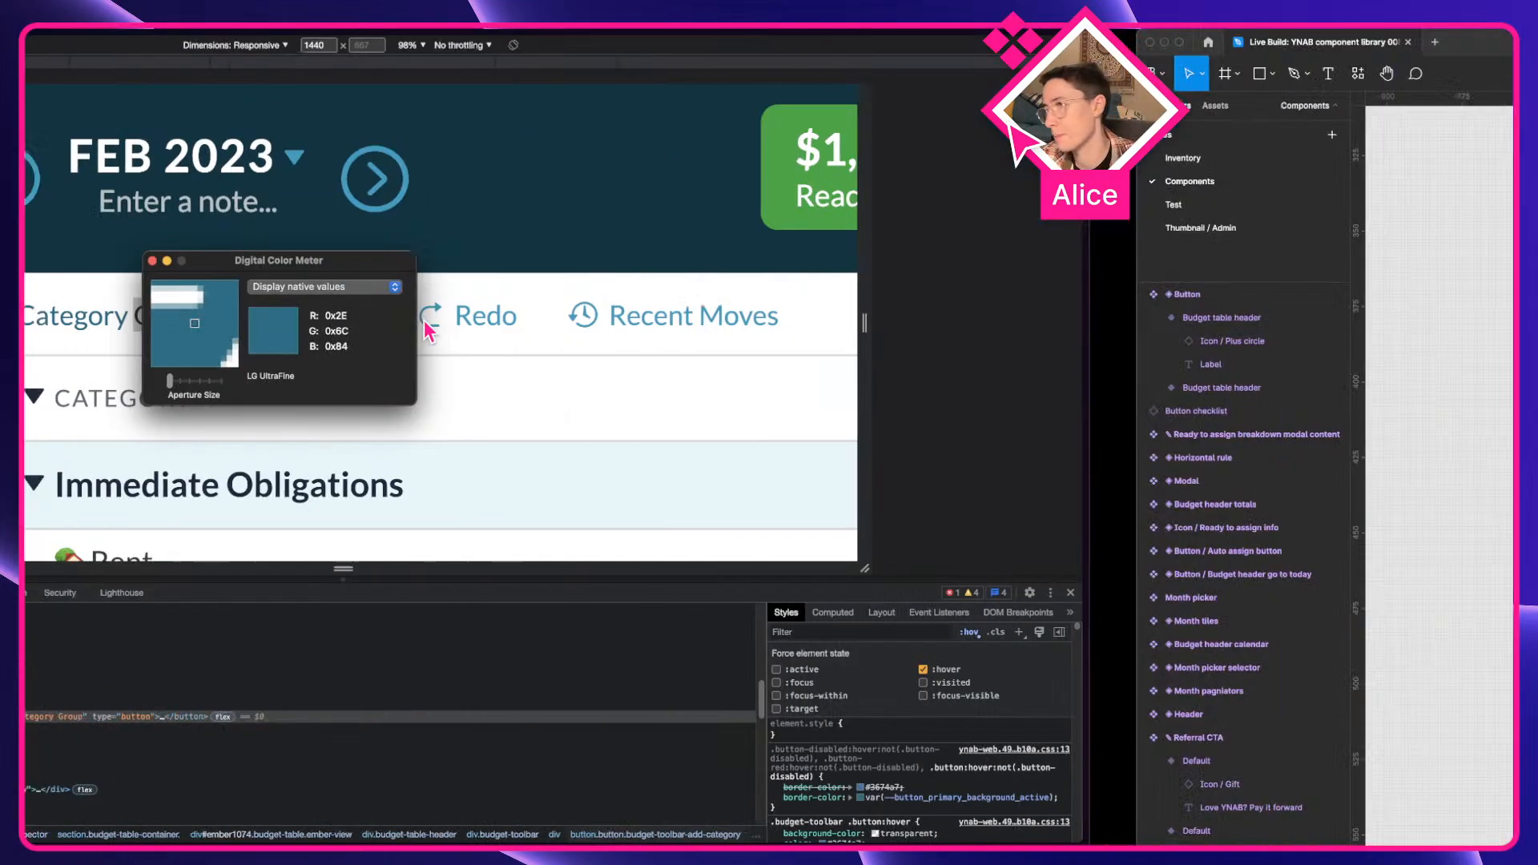
Step: Draw a reference rectangle about 117 by 135 over the button variants and fill it with 2E6C84
key("r")
left_click_drag(727, 306, 1079, 713)
left_click(1395, 332)
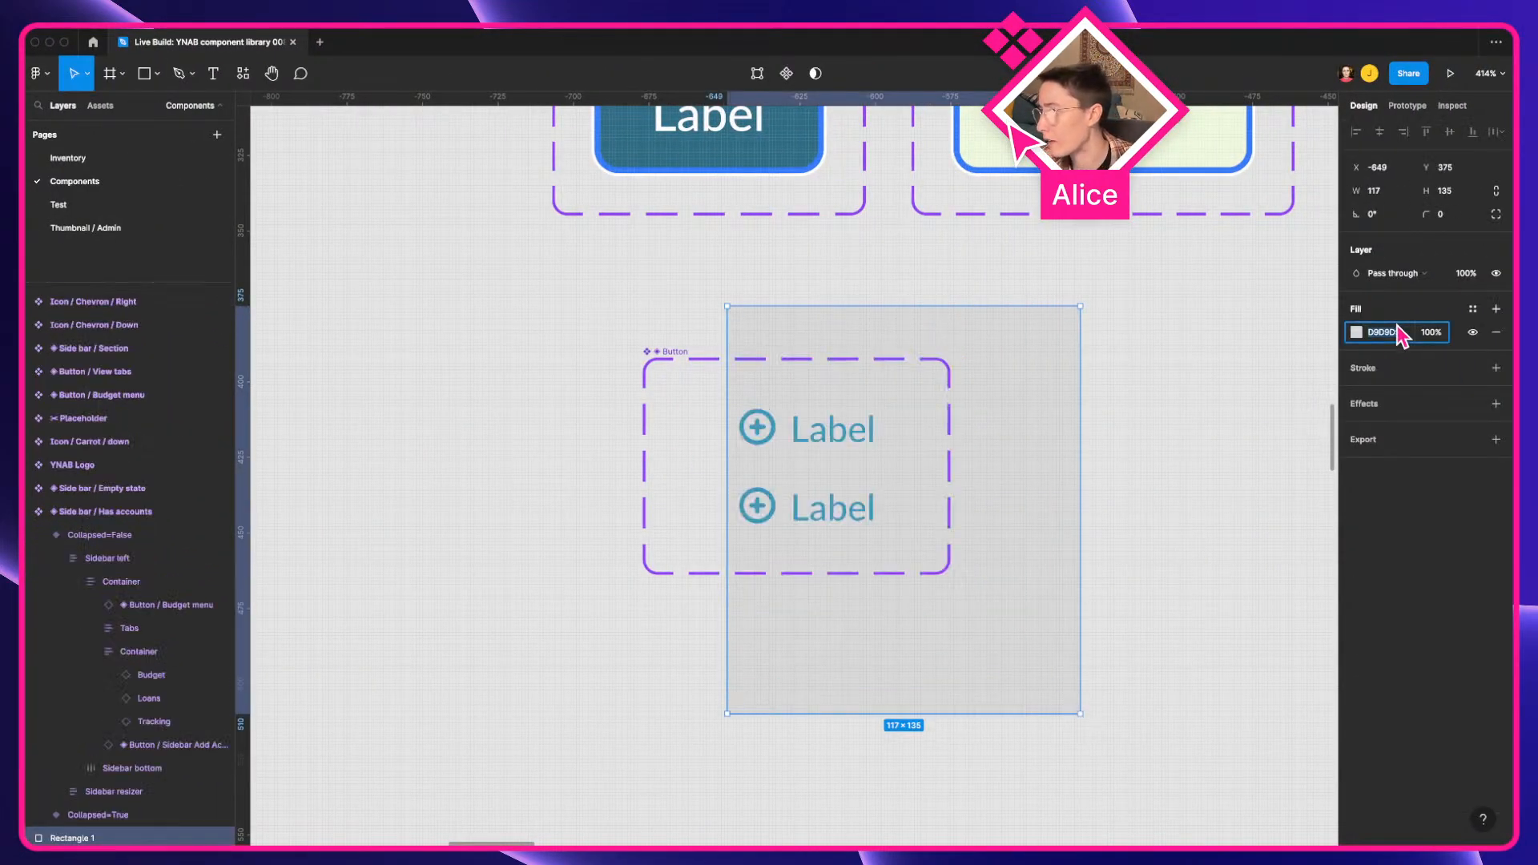
key("super+v")
key("Return")
left_click(1169, 444)
Step: Apply the Teal/750 style to the lower button variant's icon and label, and delete the teal reference rectangle
left_click(763, 507)
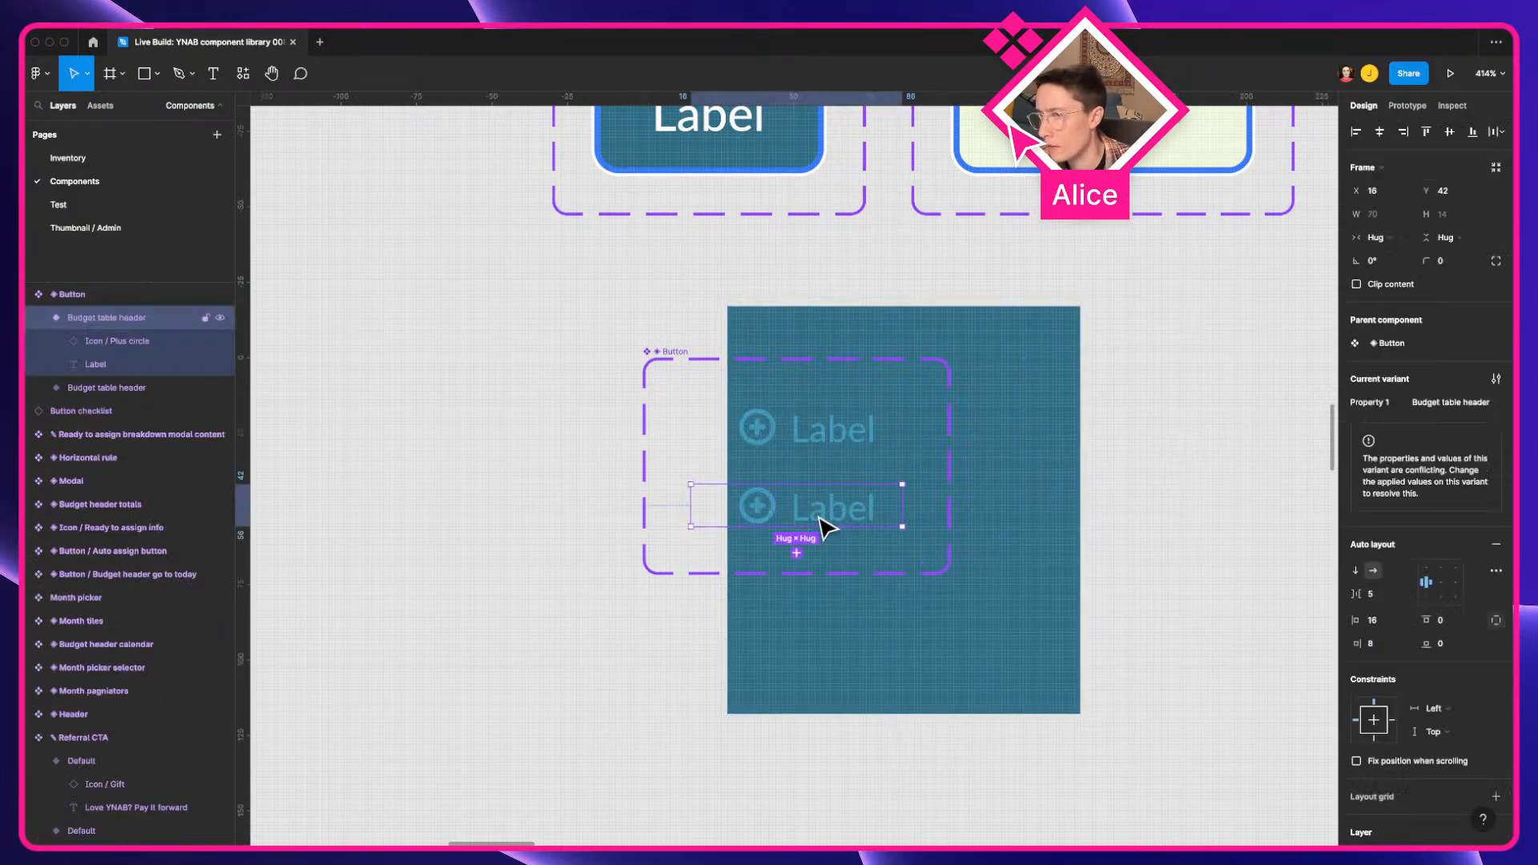
left_click(1392, 724)
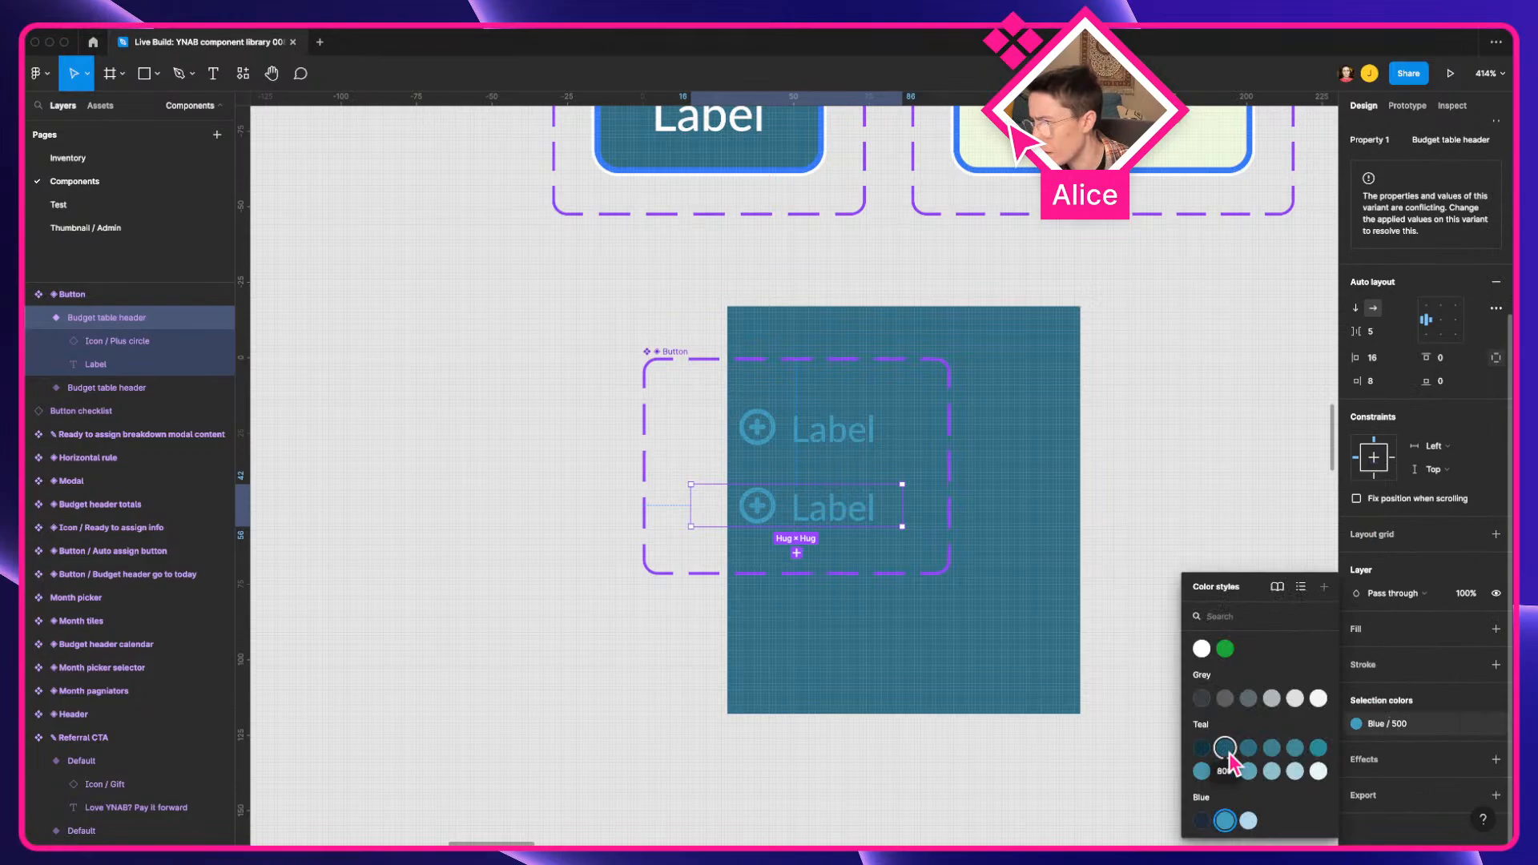
left_click(1226, 748)
key("Escape")
left_click(1403, 721)
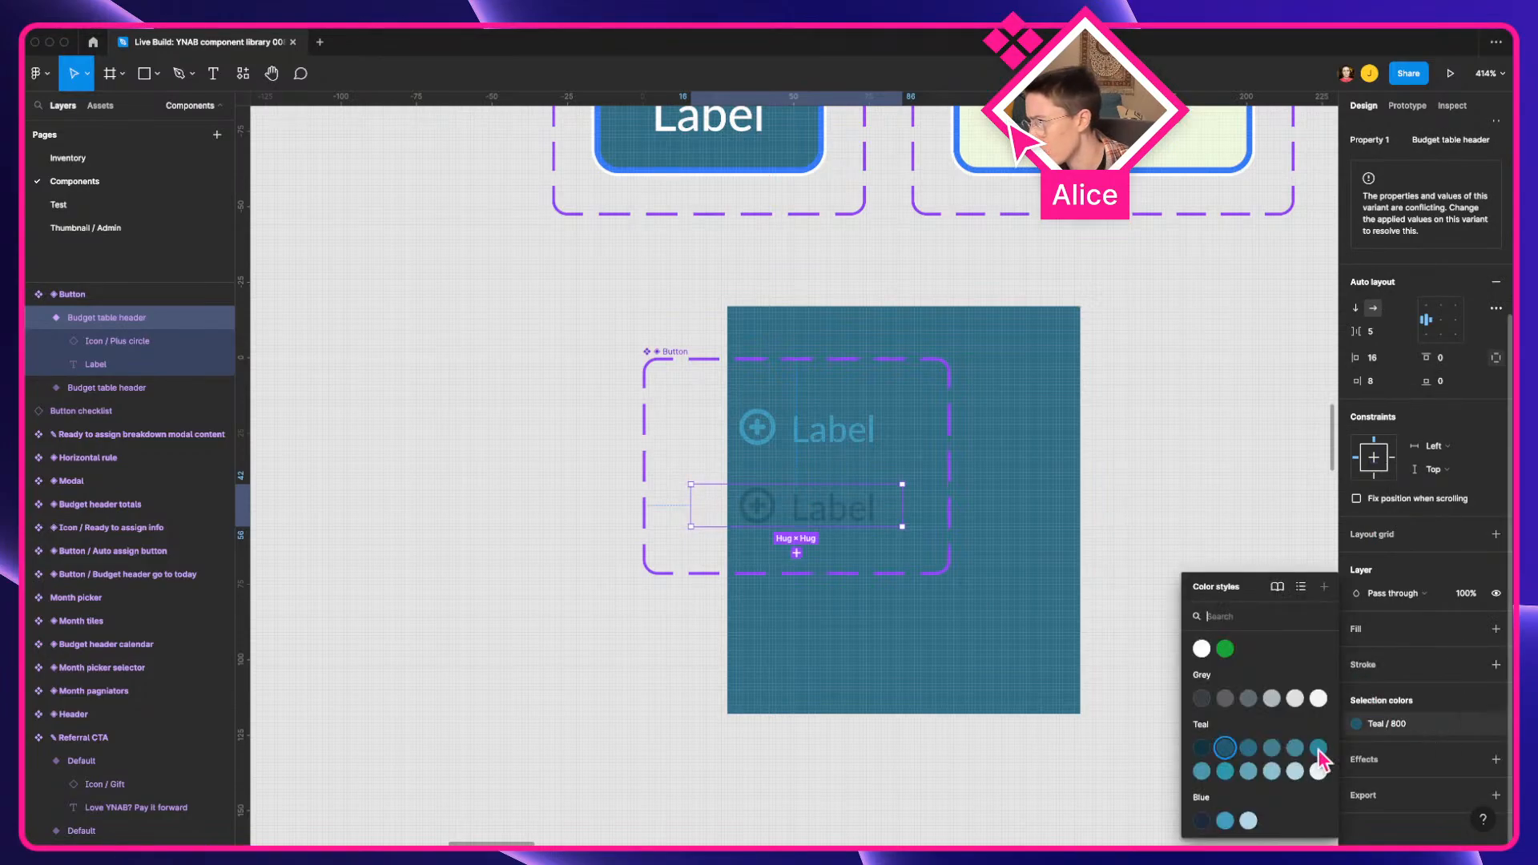
left_click(1236, 751)
left_click(1367, 721)
left_click(1254, 752)
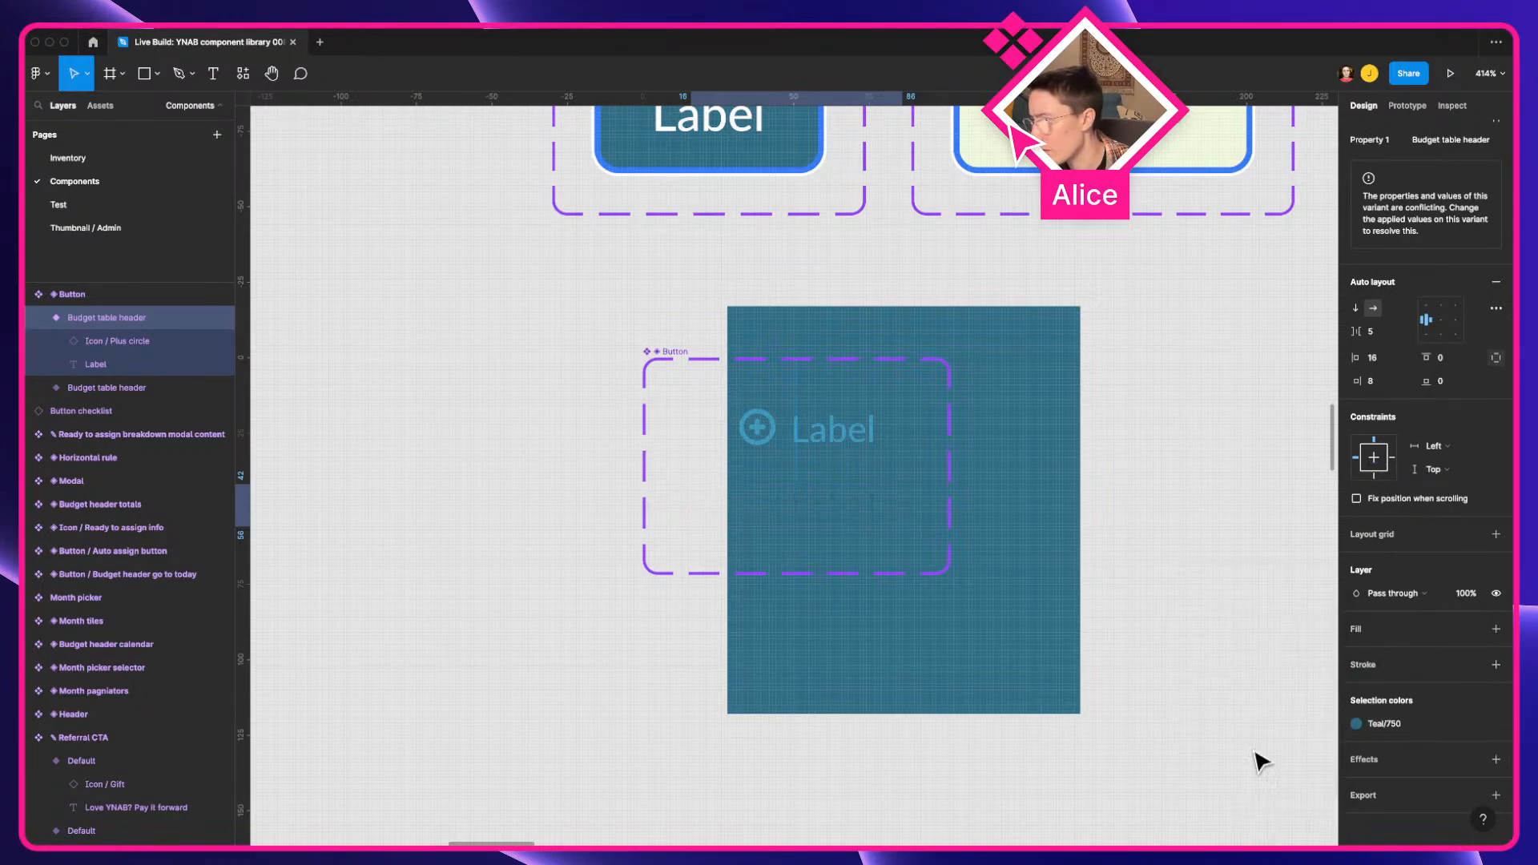
left_click(975, 706)
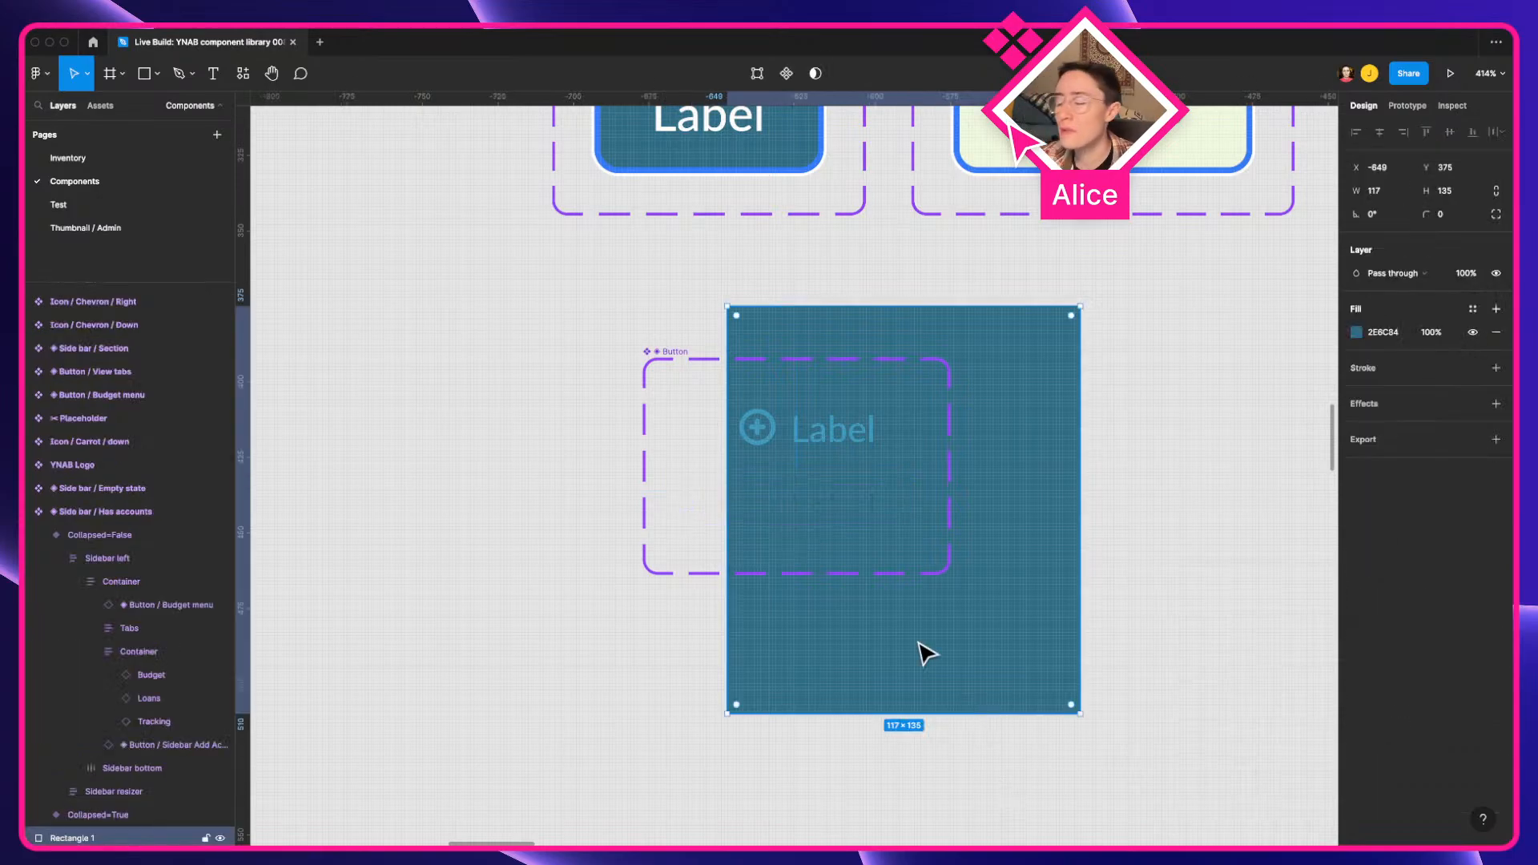
key("Delete")
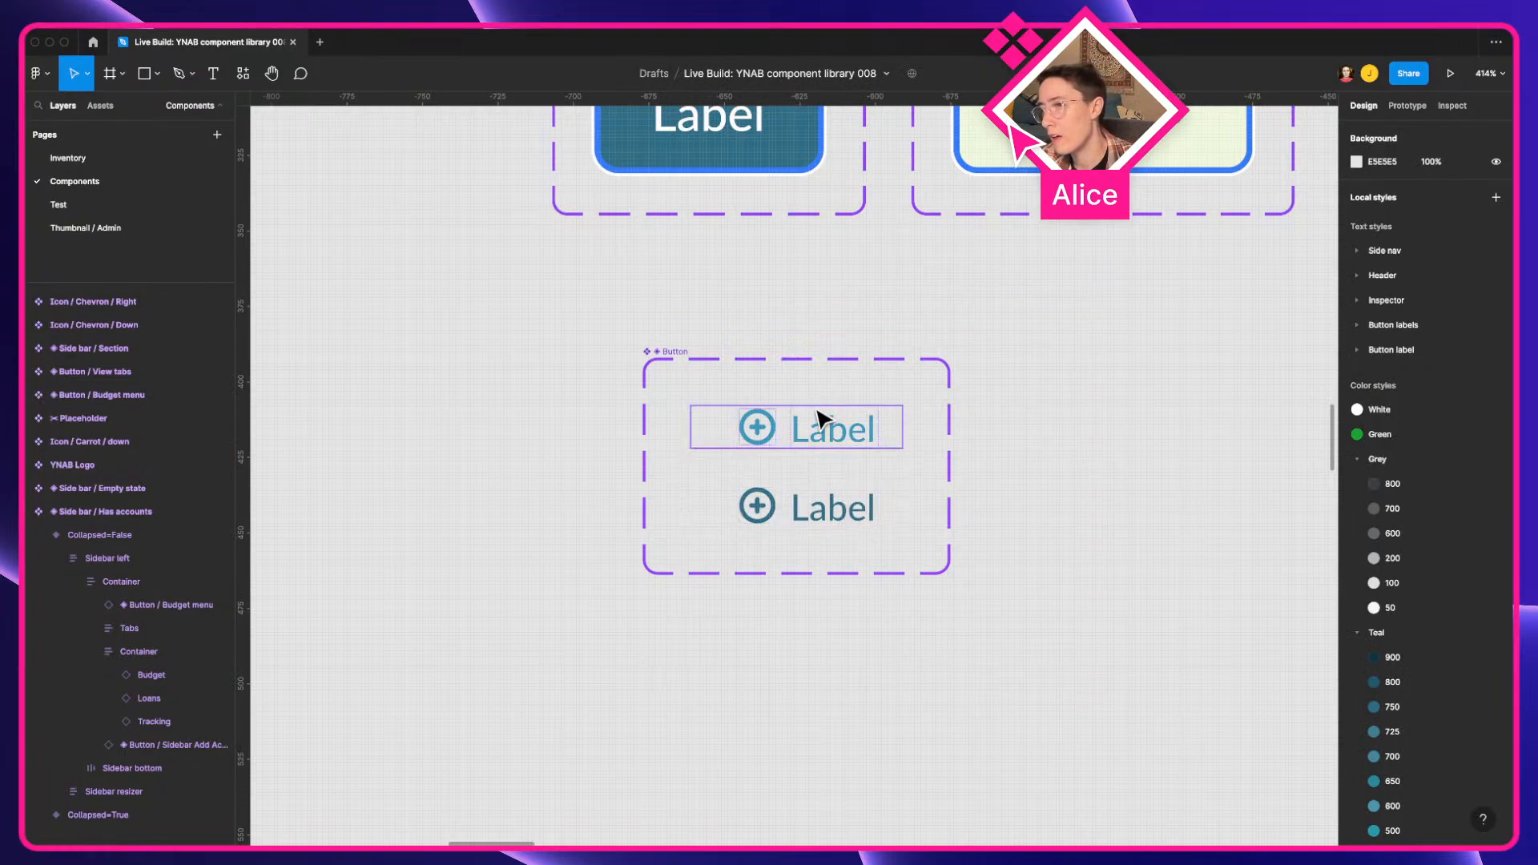
Step: Rename the new Button component set's variant property to State
left_click(705, 358)
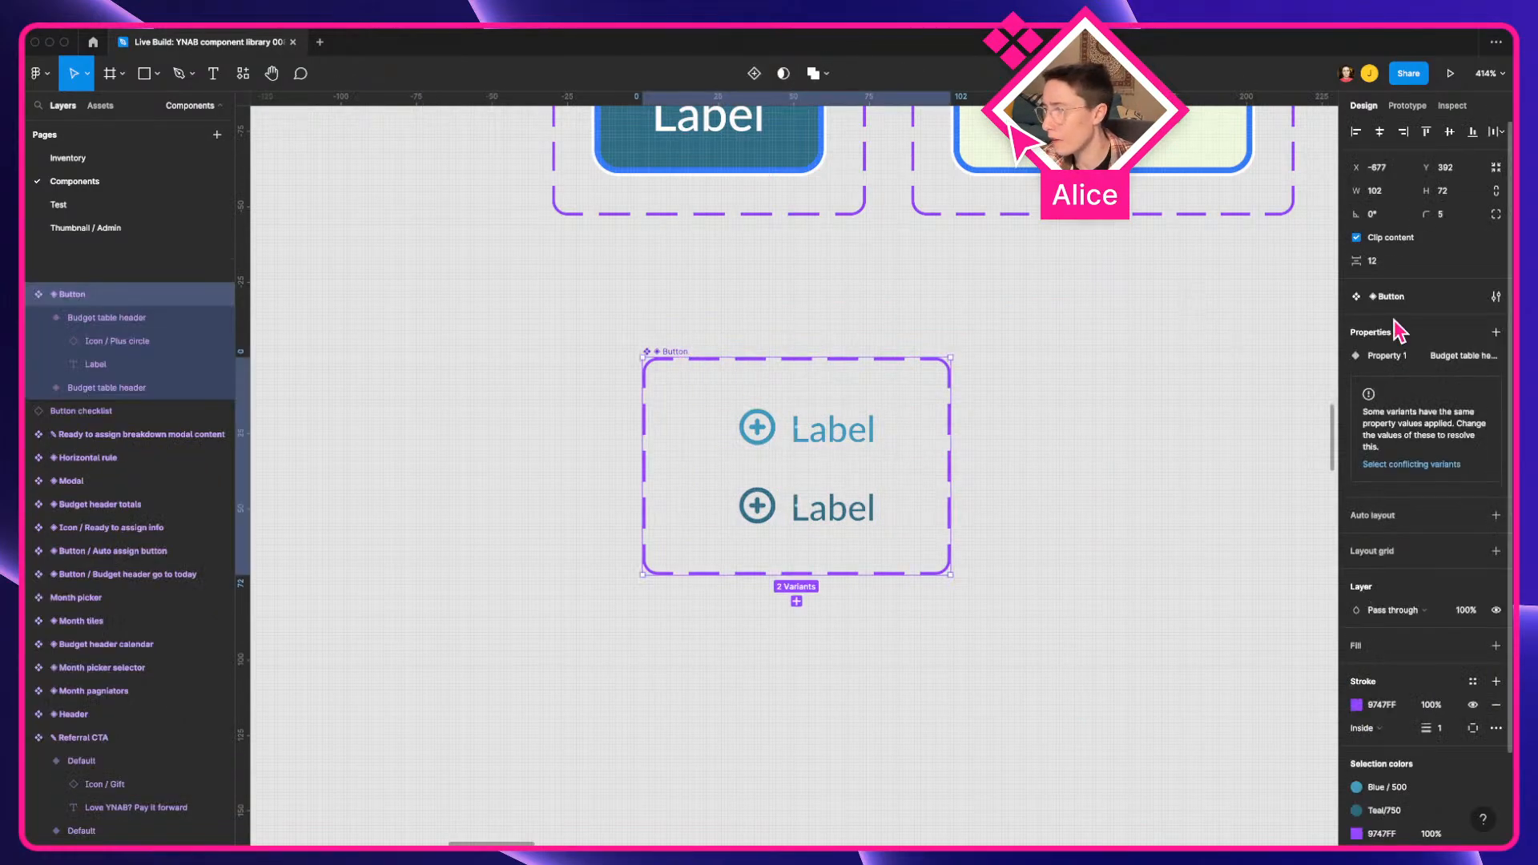
double_click(1384, 358)
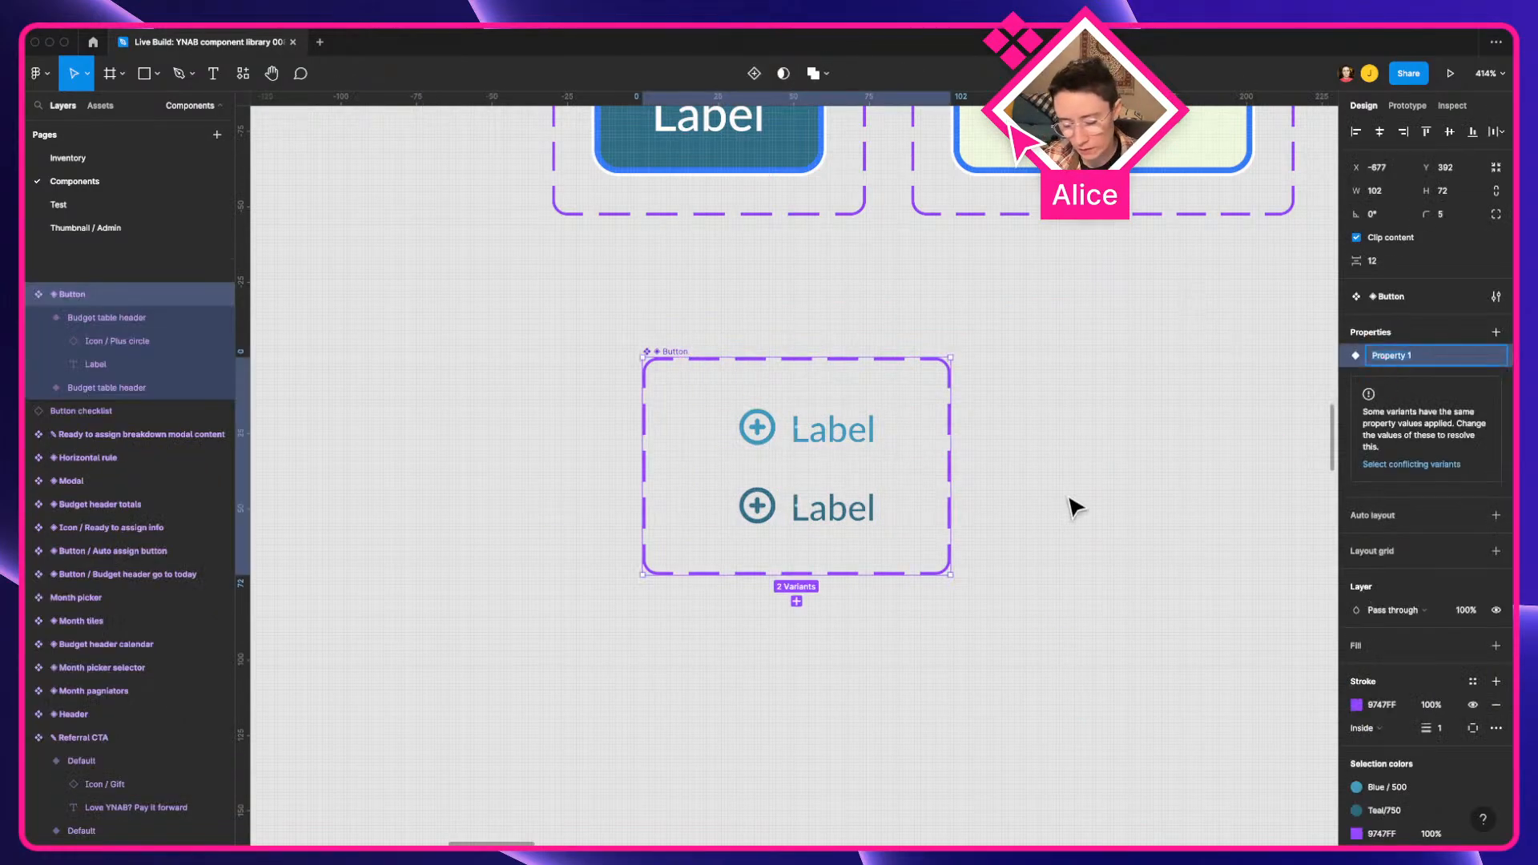
type("State")
key("Return")
Step: Examine the variant properties of the existing budget header and auto assign button component sets against the new Button set
scroll(757, 432, "down", 3)
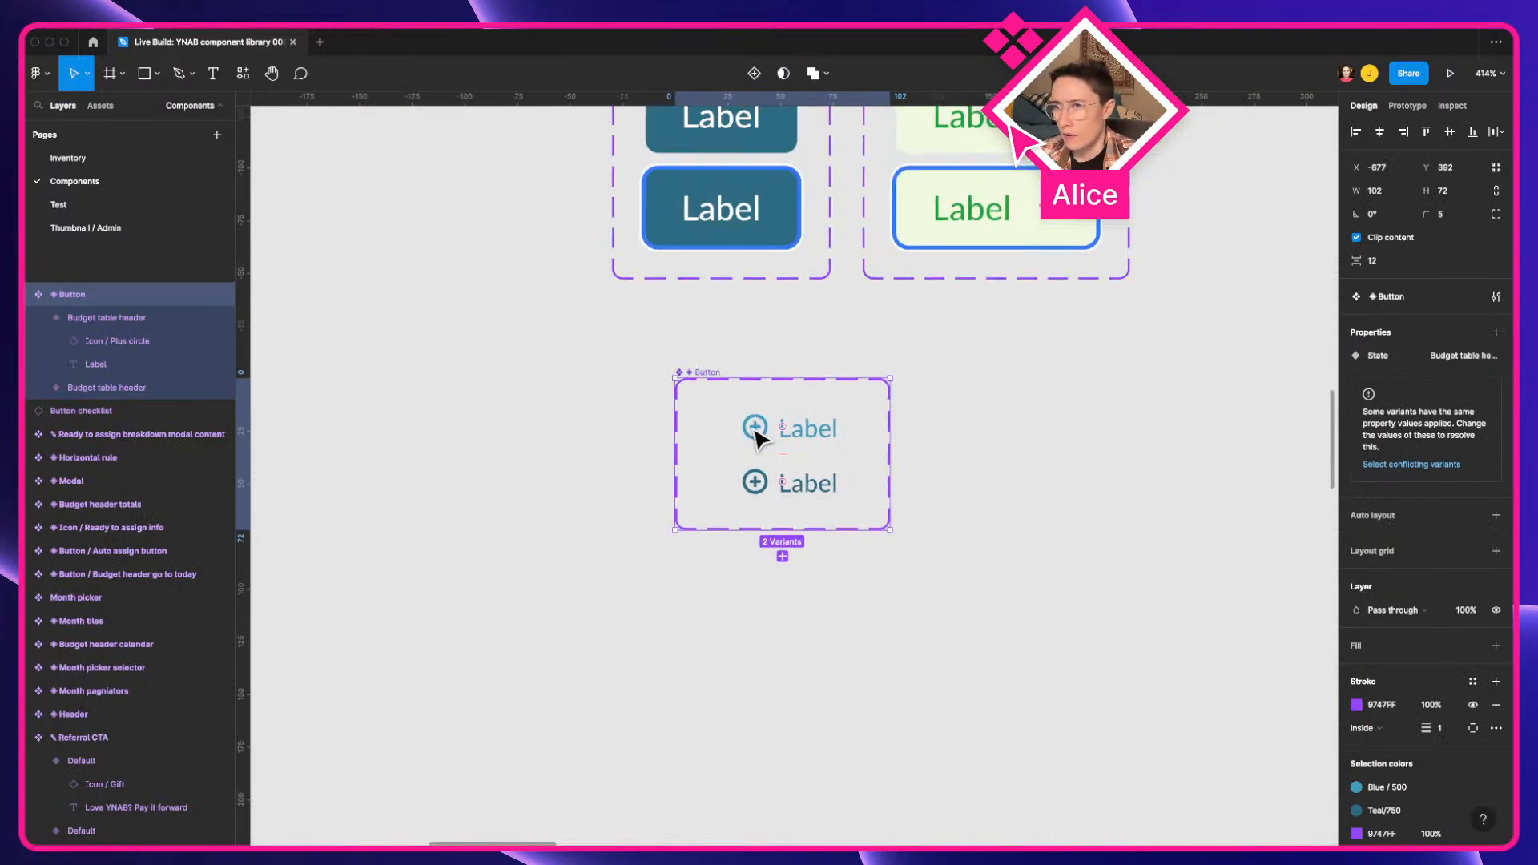
scroll(757, 437, "down", 5)
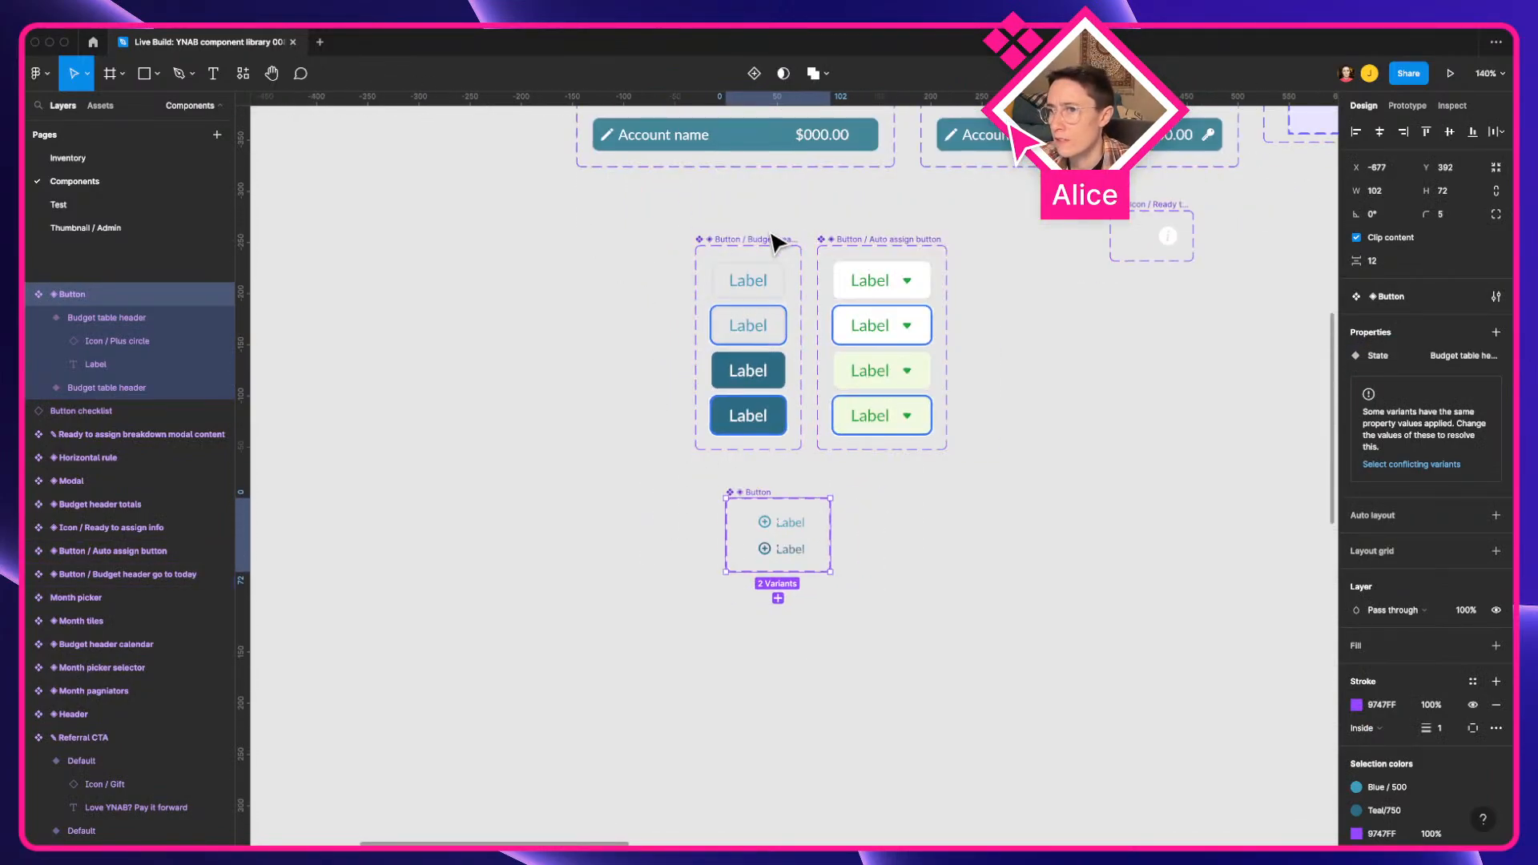
left_click(776, 240)
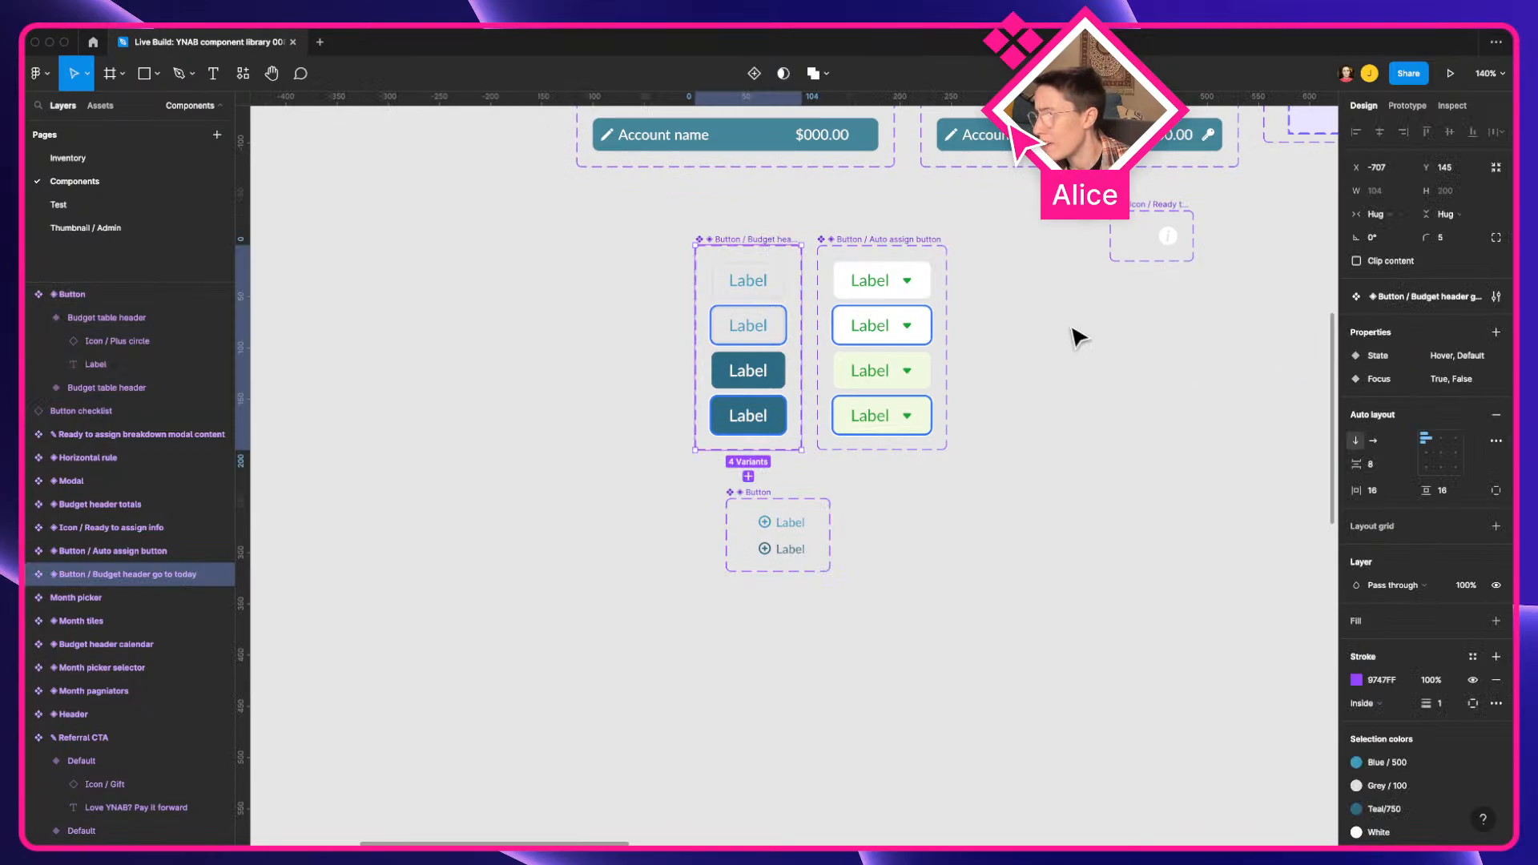
left_click(861, 242)
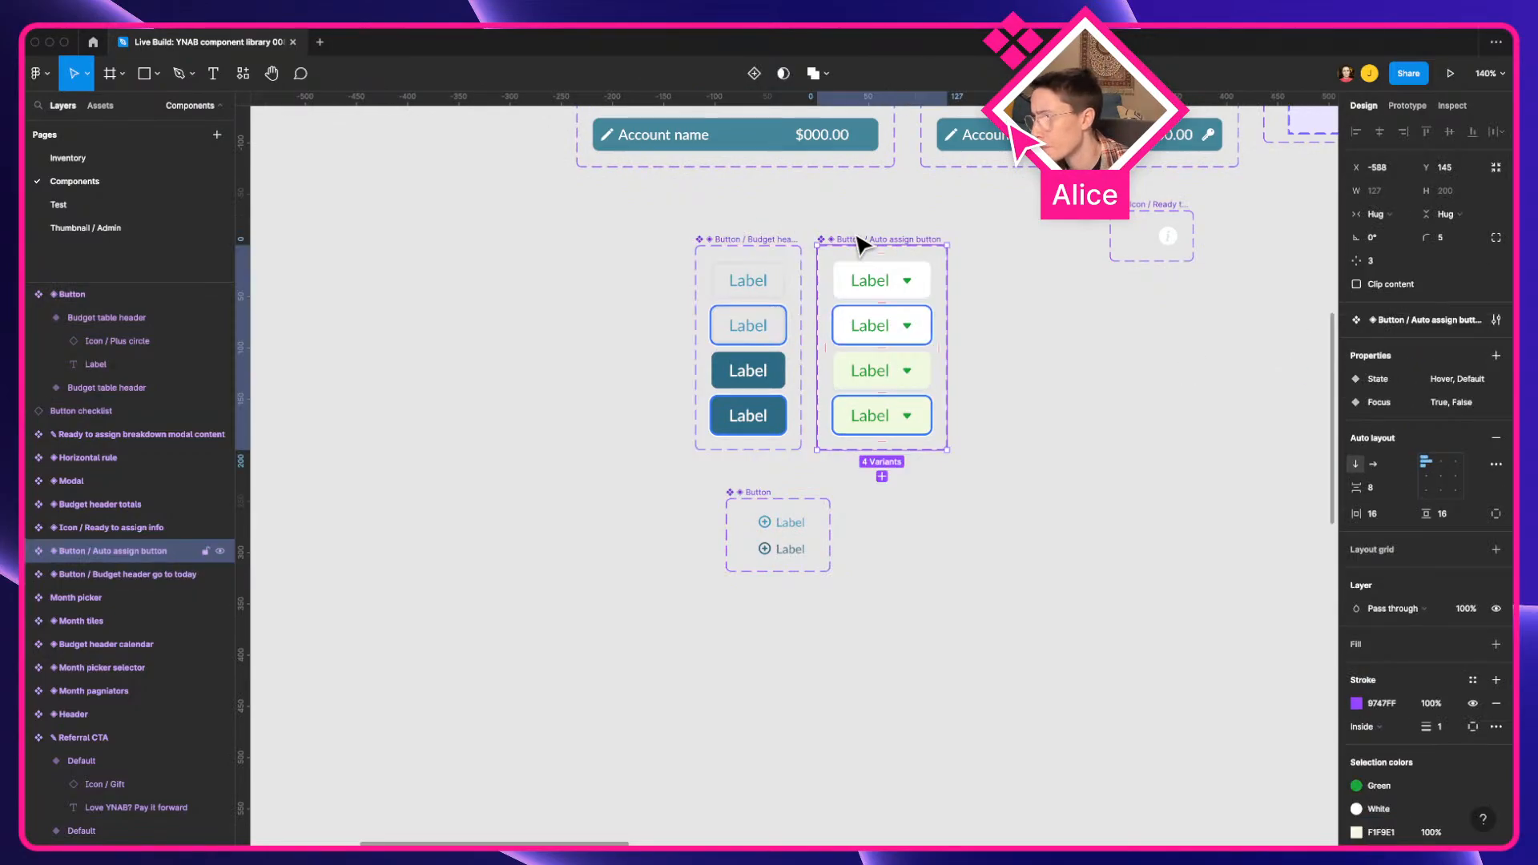
scroll(861, 242, "up", 3)
left_click(769, 611)
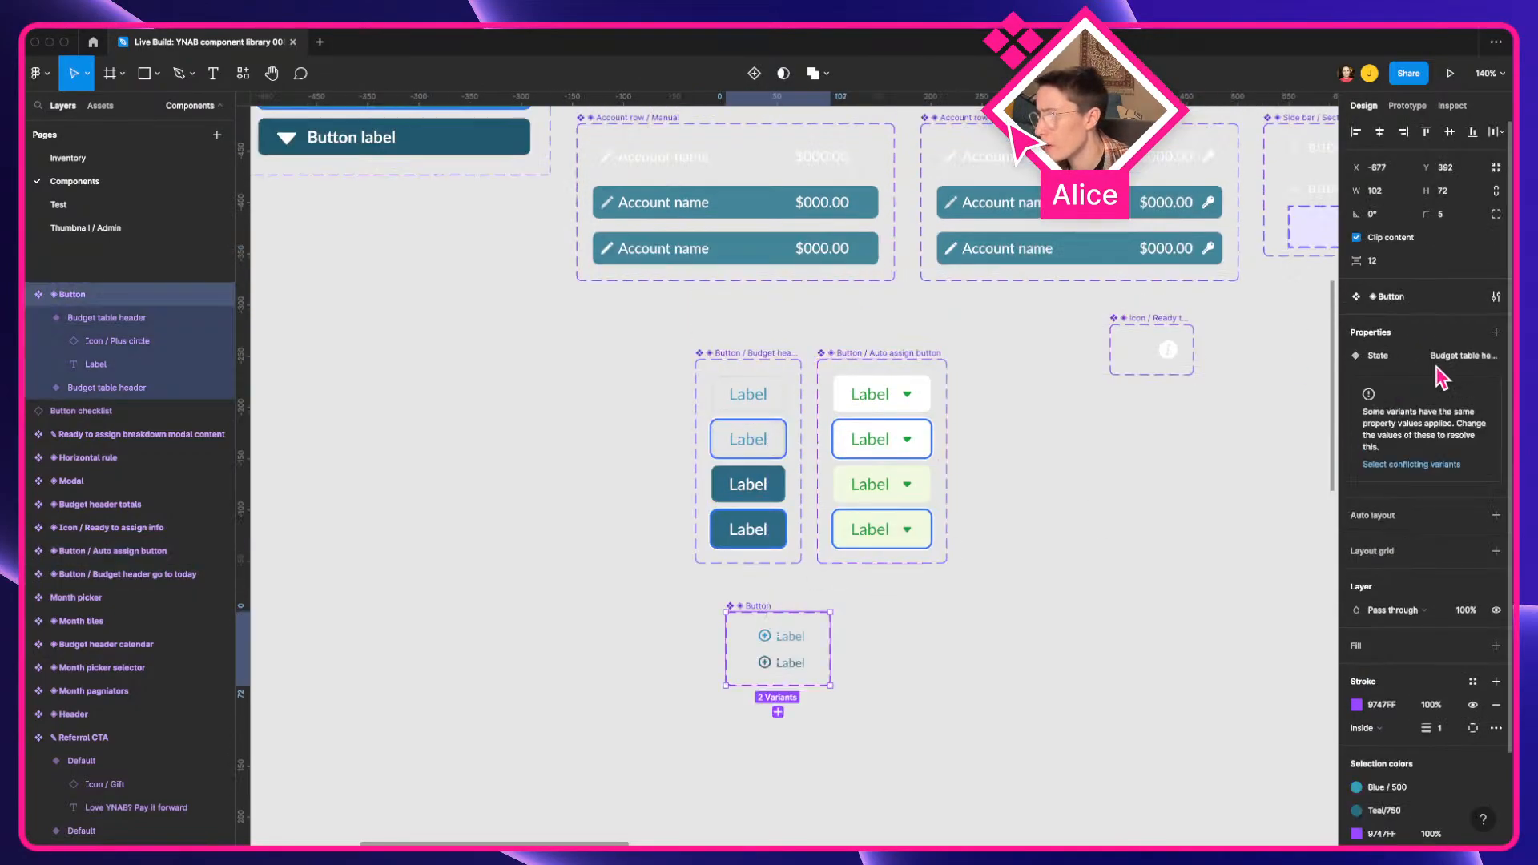
scroll(881, 761, "up", 3)
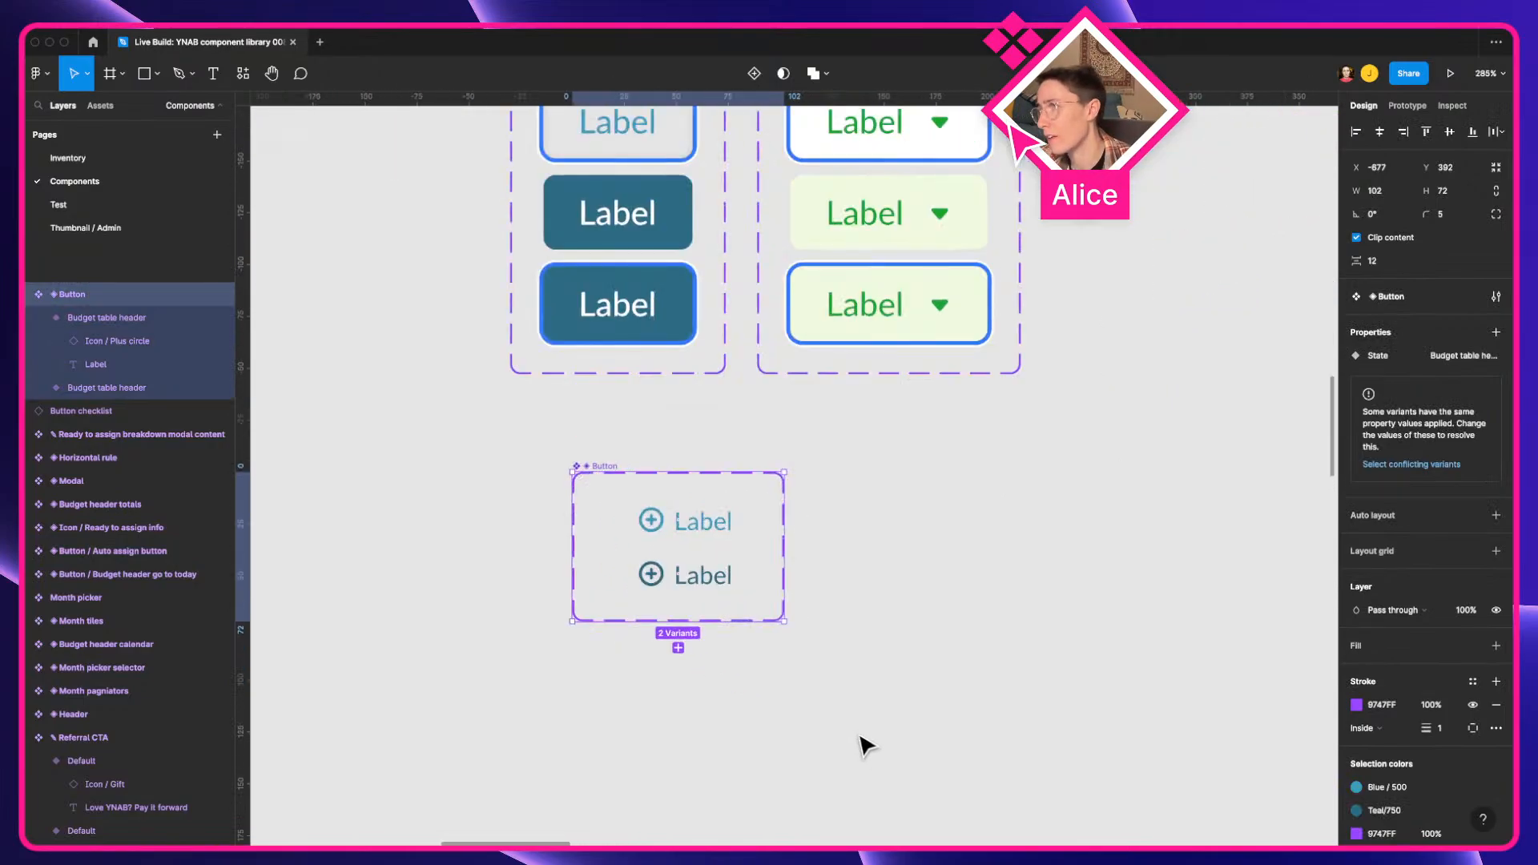
left_click(864, 744)
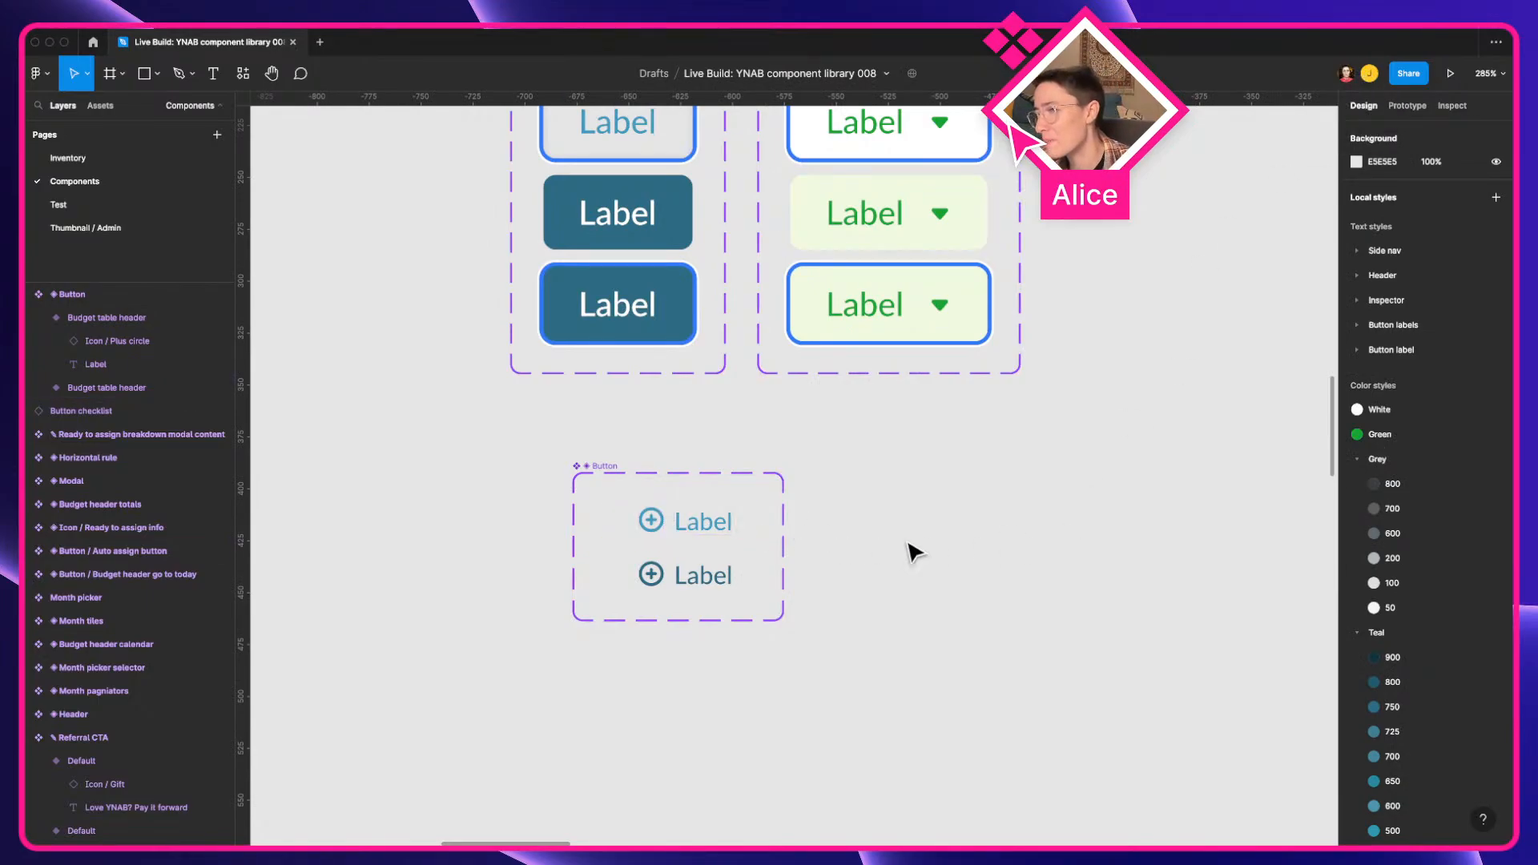
Step: Set the upper button variant's State value to Default
left_click(709, 524)
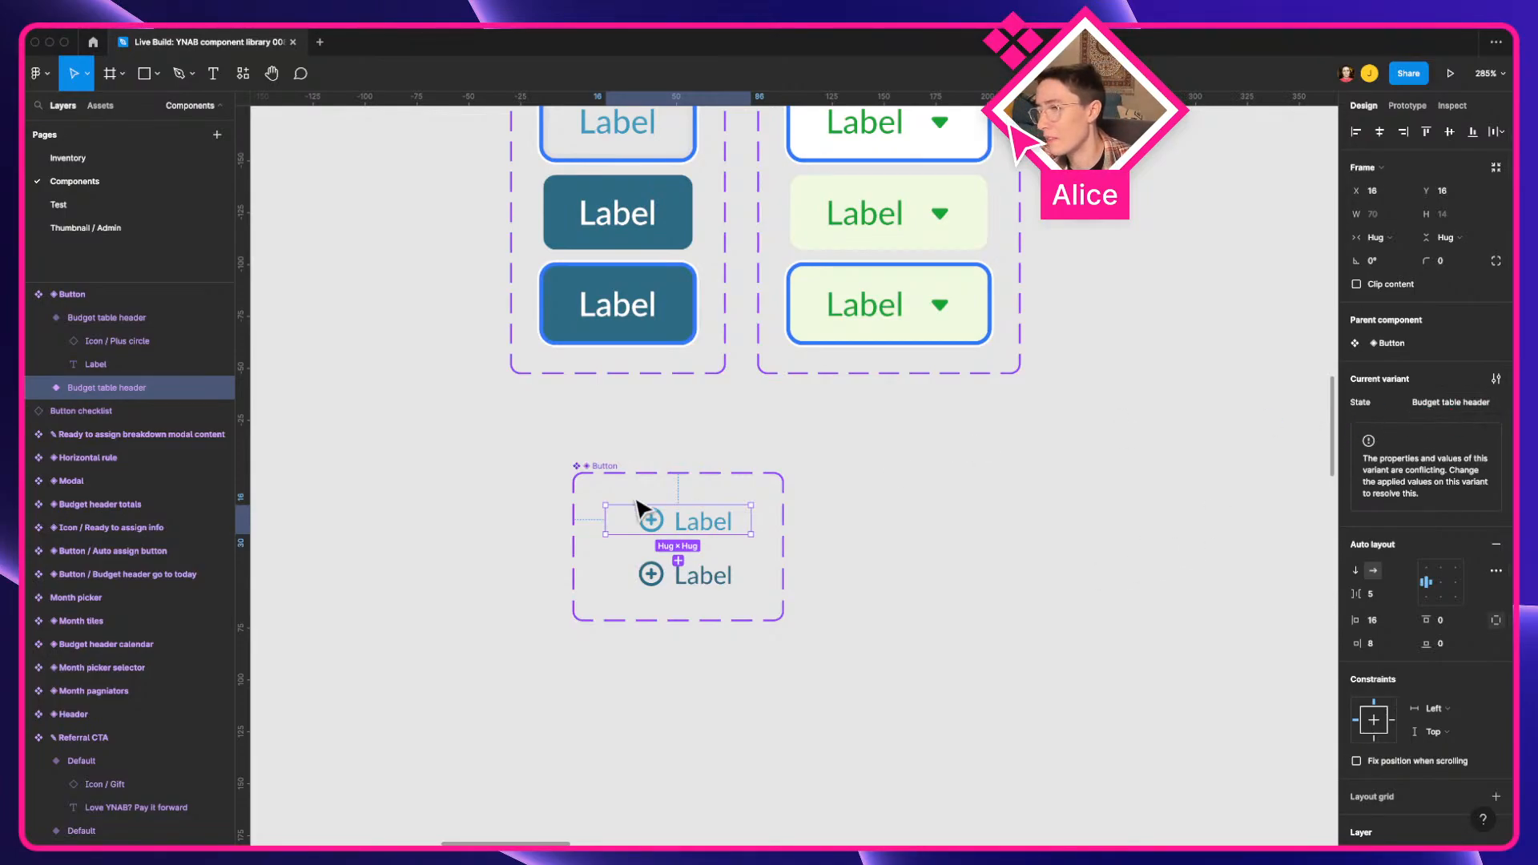
scroll(601, 503, "left", 5)
scroll(601, 503, "down", 1)
scroll(705, 473, "right", 2)
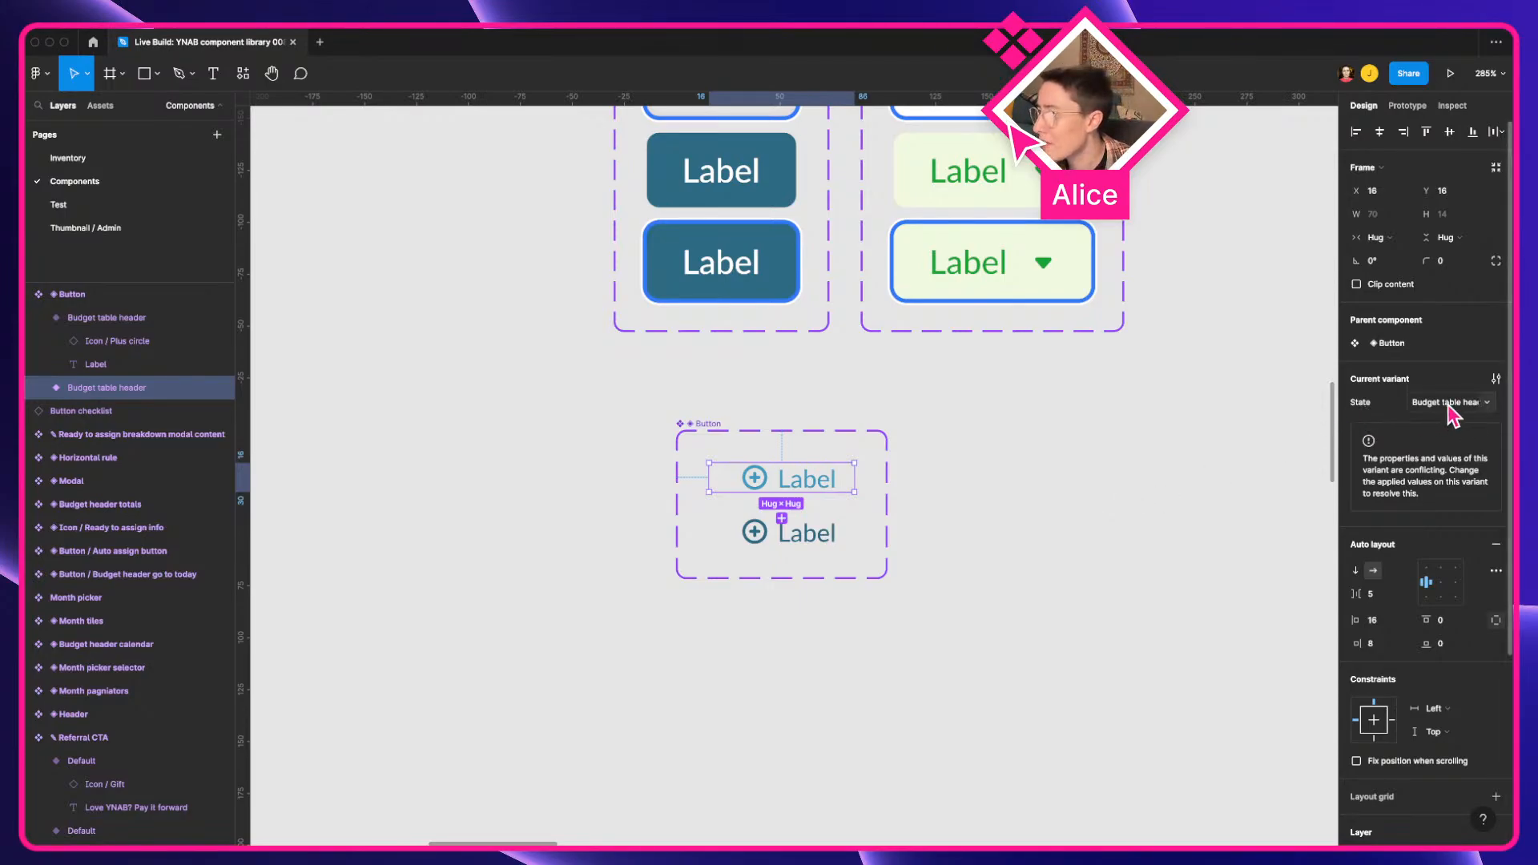
left_click(1418, 405)
type("Defau")
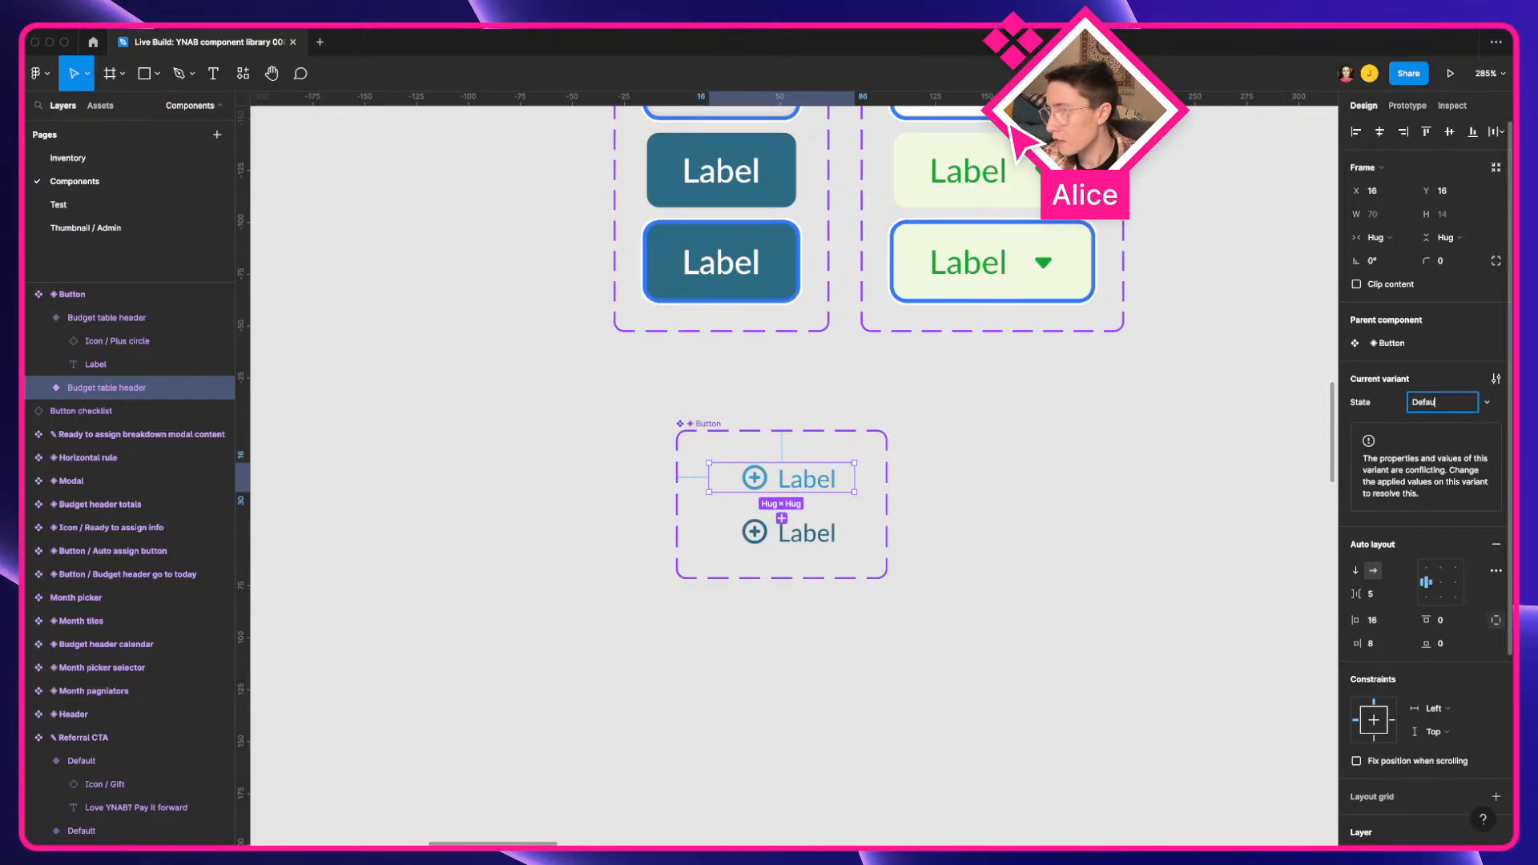
type("lt")
key("Return")
Step: Set the lower button variant's State value to Hover
left_click(833, 539)
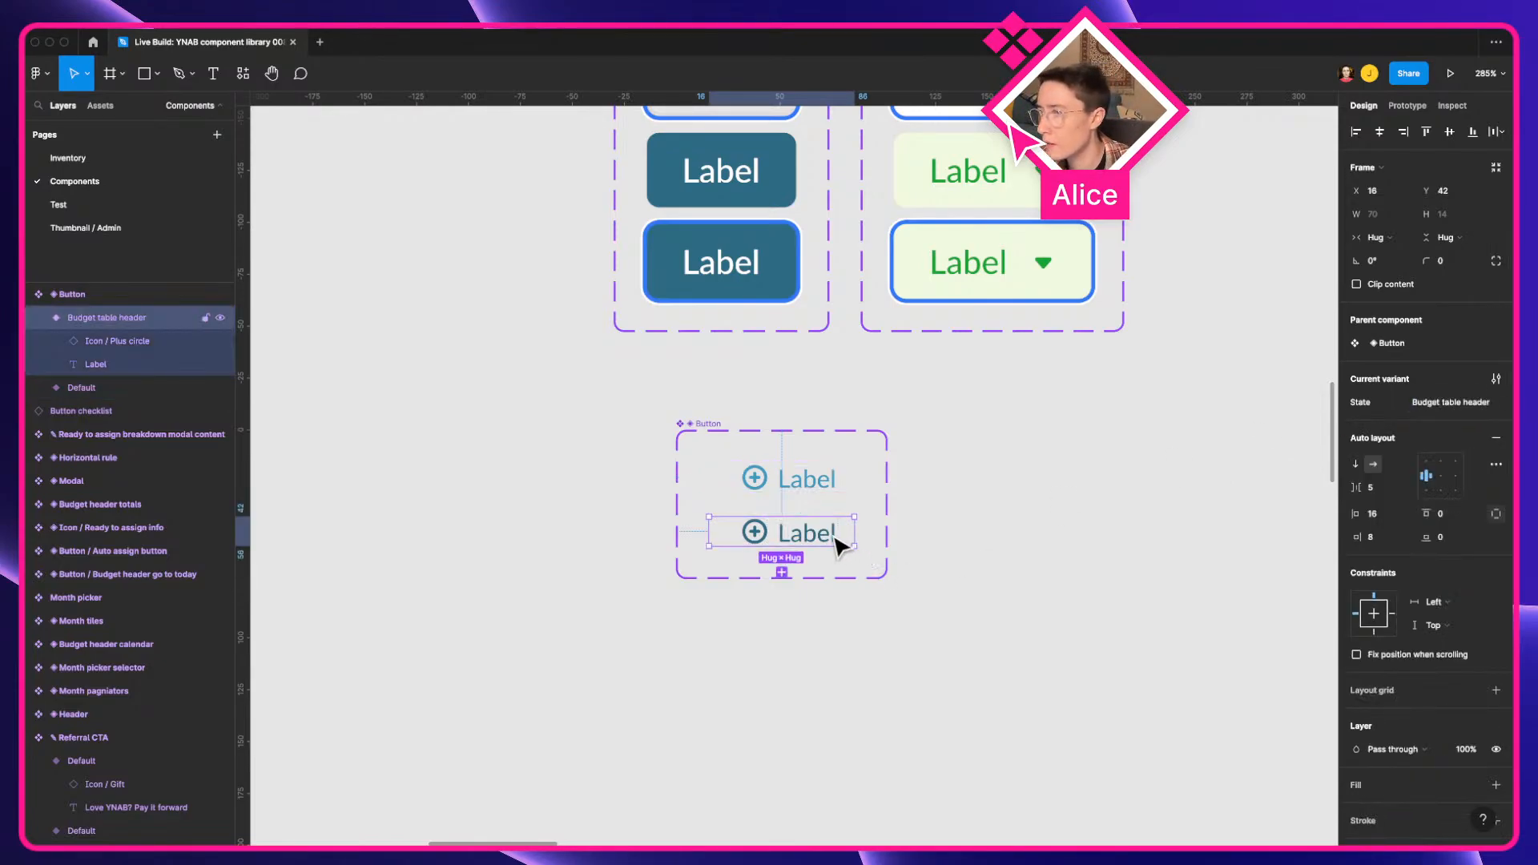
left_click(1439, 407)
type("Hover")
key("Return")
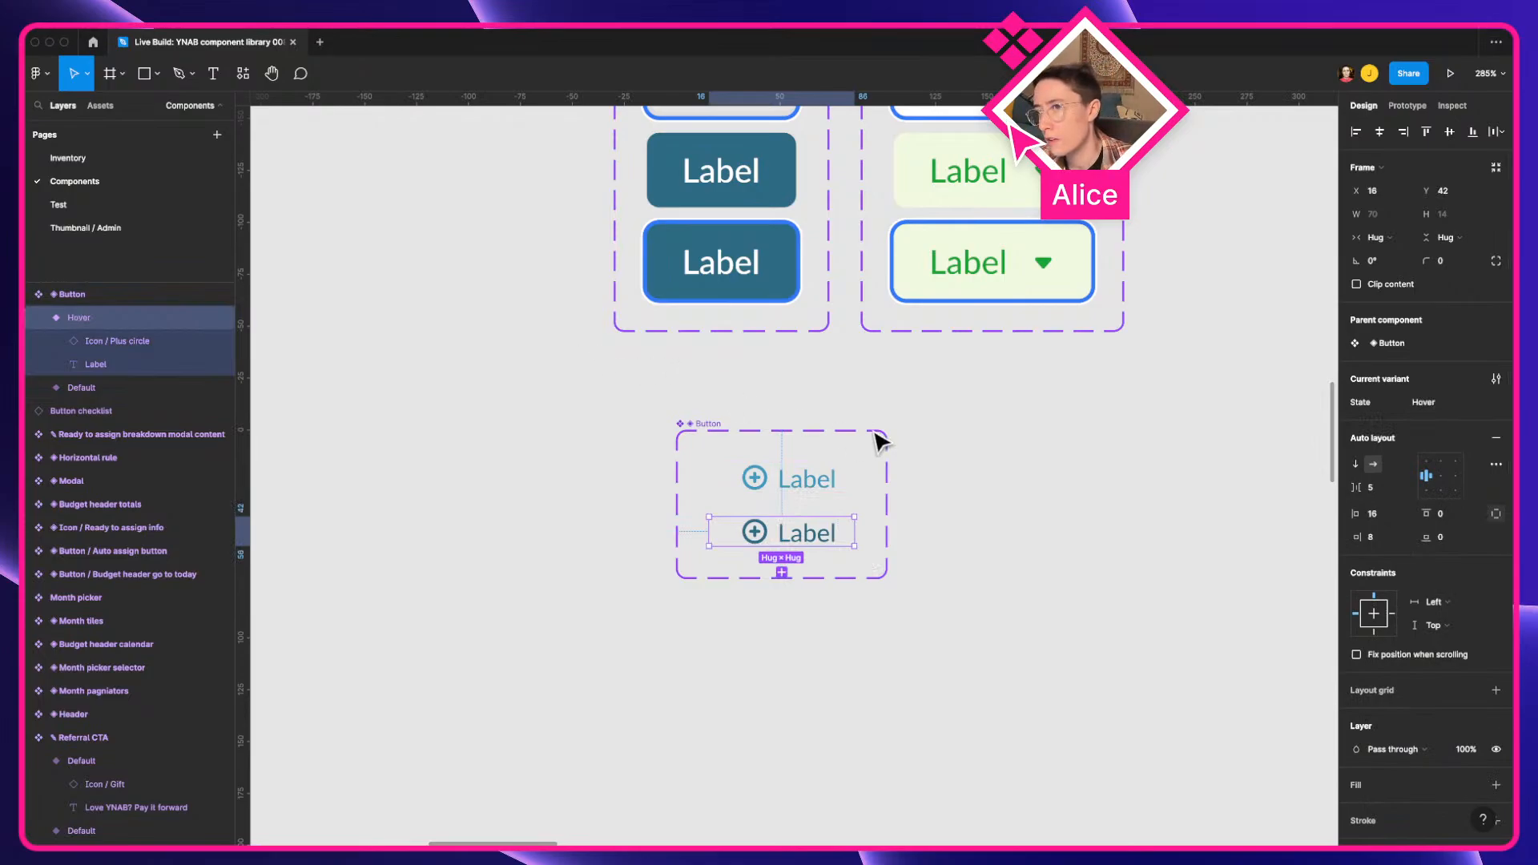
left_click(965, 459)
Step: Close Digital Color Meter over the YNAB page and move keyboard focus through the page's controls to examine the toolbar's focus states
key("ctrl+Left")
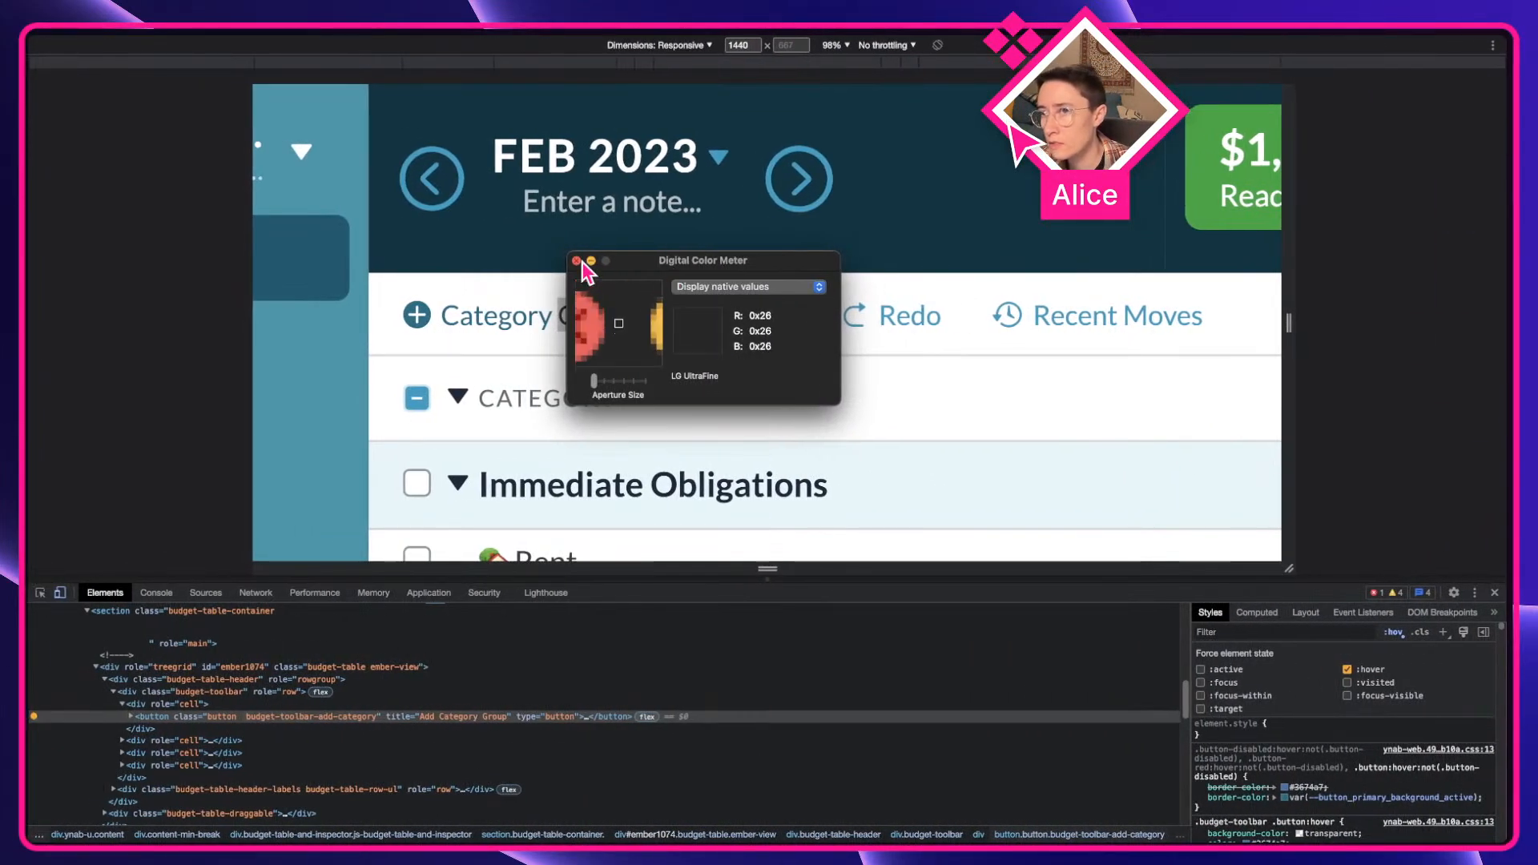
left_click(576, 262)
left_click(775, 406)
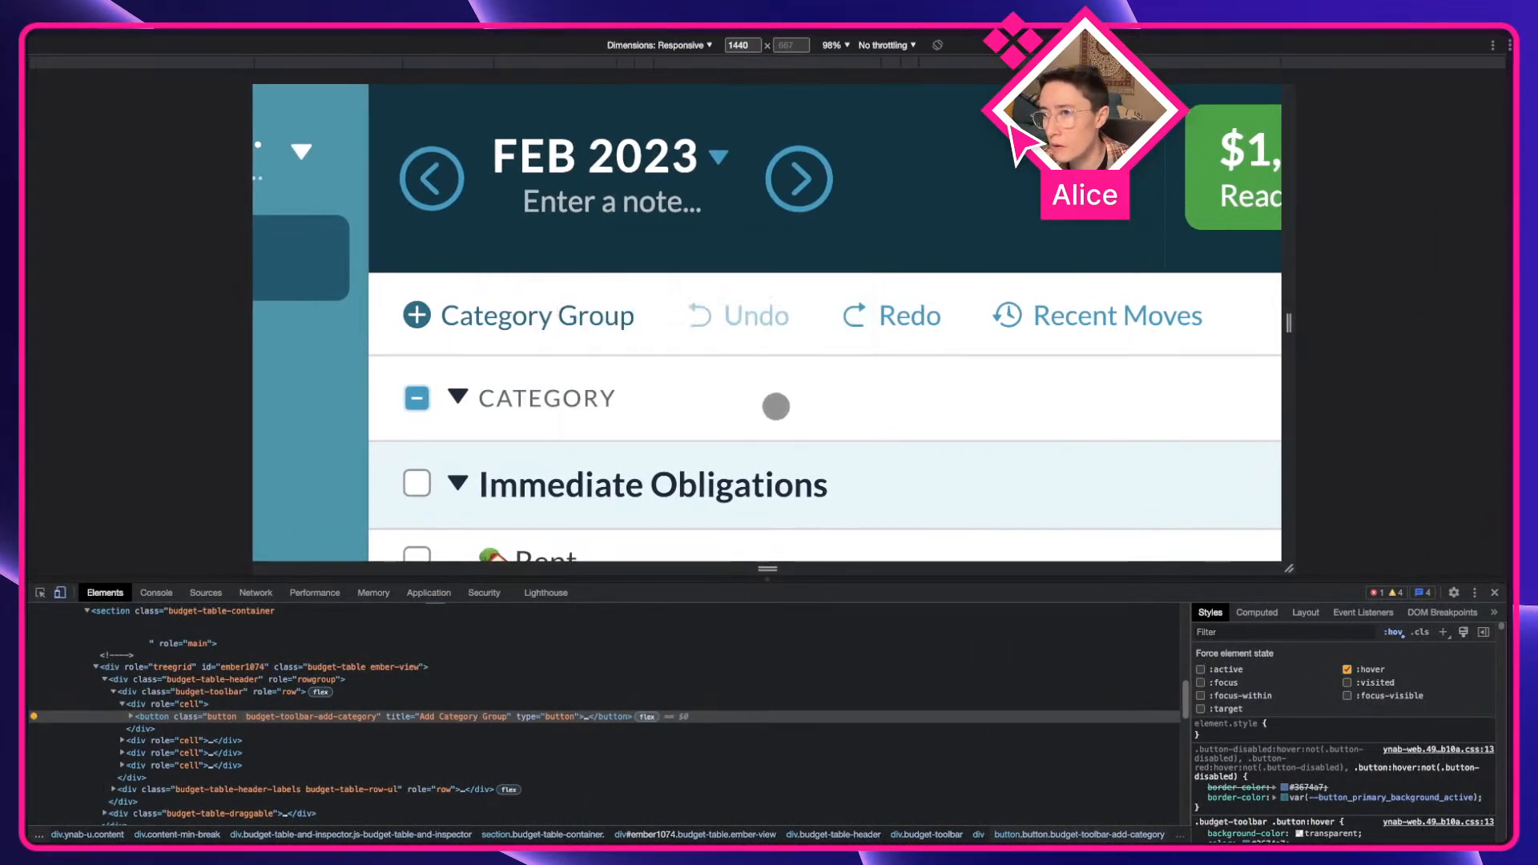
key("Tab")
key("Tab")
key("Tab")
key("Tab")
key("shift+Tab")
key("shift+Tab")
key("shift+Tab")
key("shift+Tab")
key("shift+Tab")
key("shift+Tab")
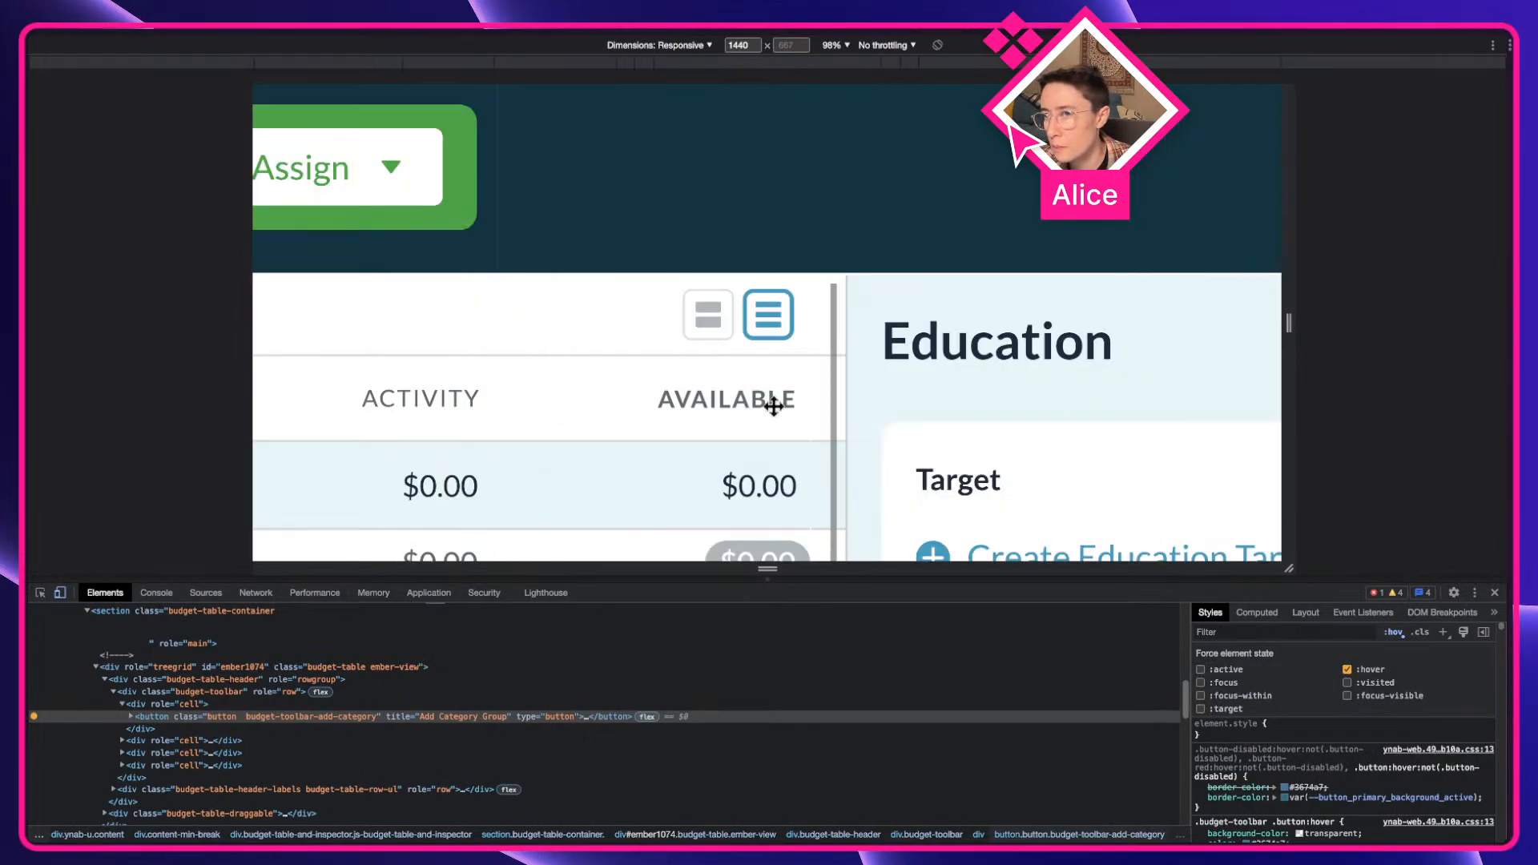
Step: Move the focus back toward the Category Group button on the budget page to examine its focus outline, and switch to Figma
key("shift+Tab")
key("shift+Tab")
key("shift+Tab")
key("shift+Tab")
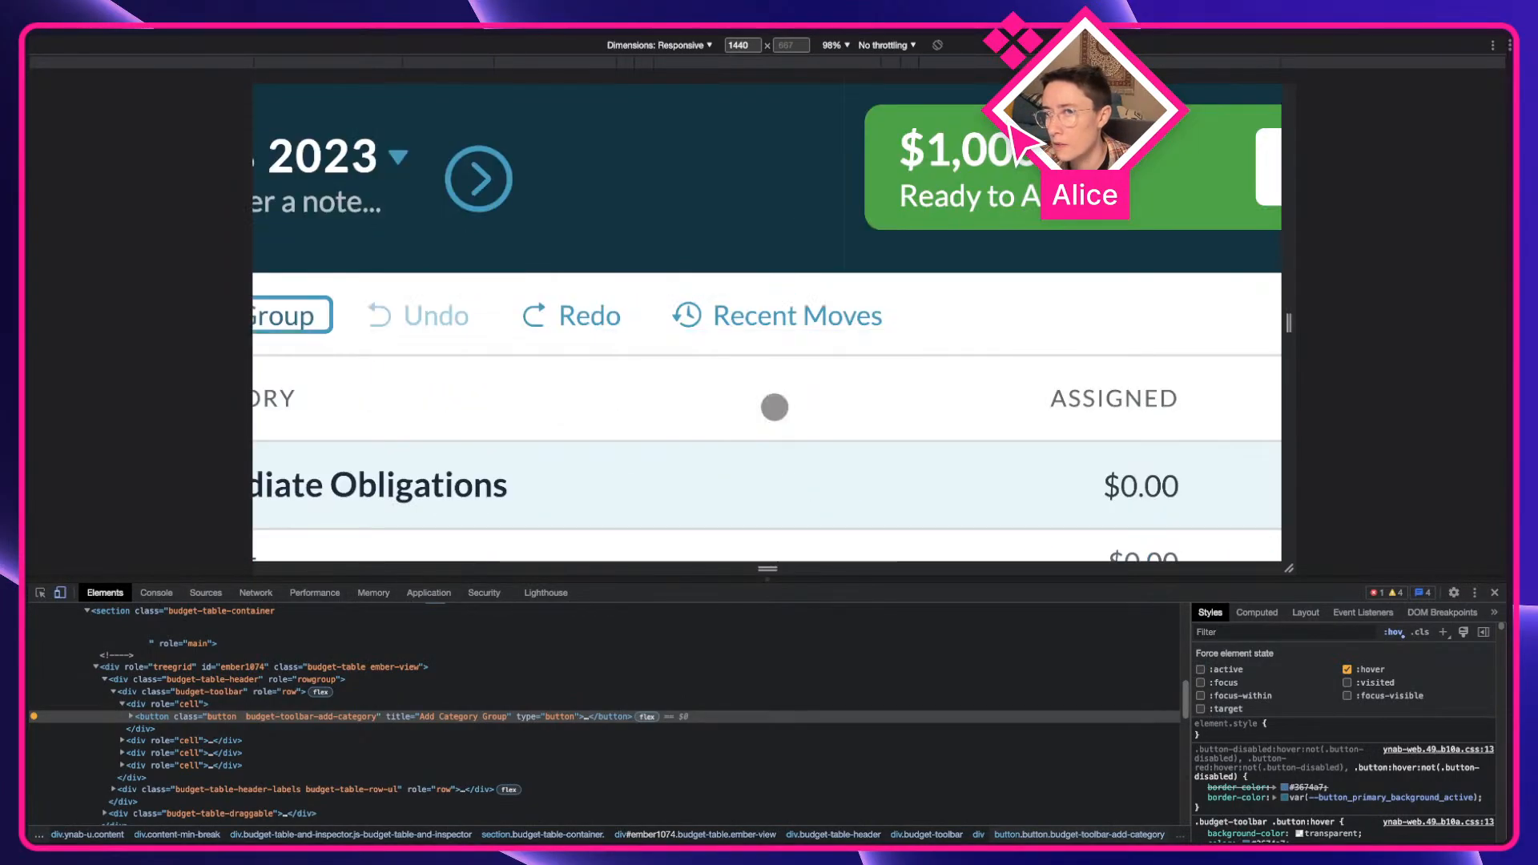
scroll(775, 407, "left", 2)
key("ctrl+Right")
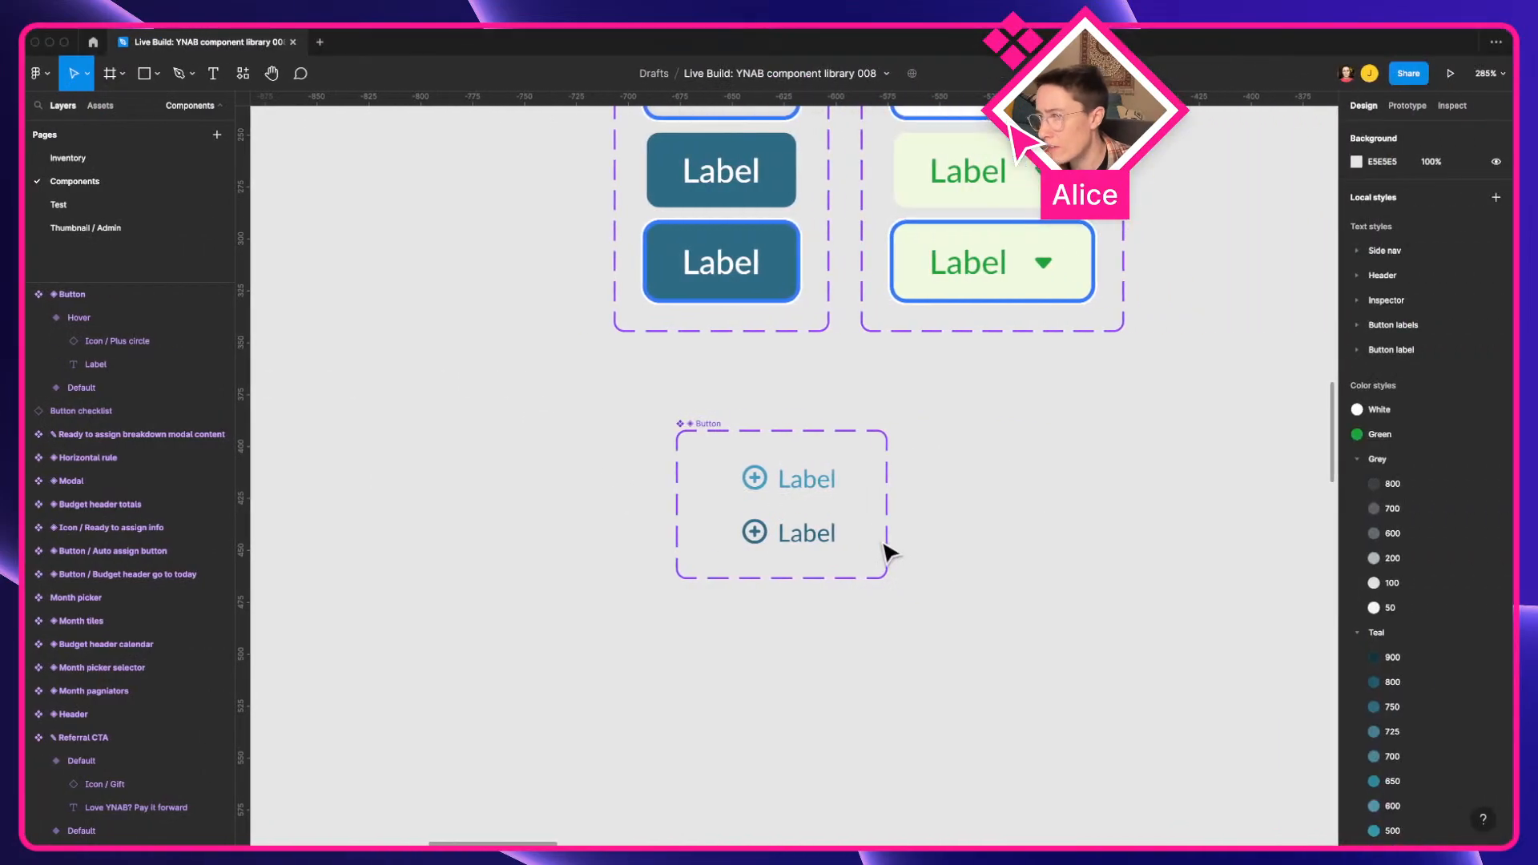
left_click(852, 542)
key("super+d")
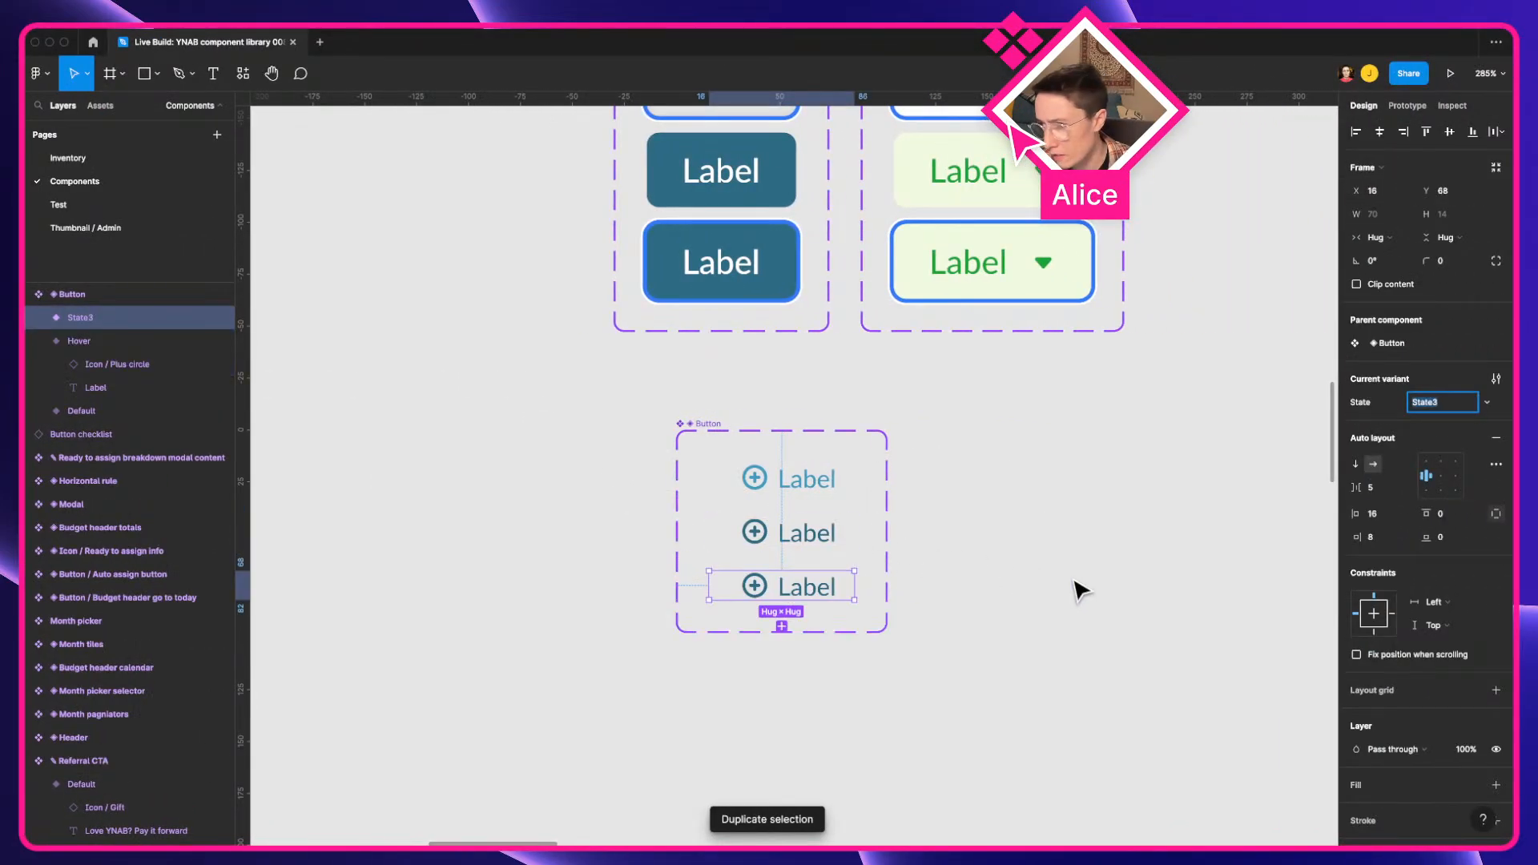
left_click(828, 597)
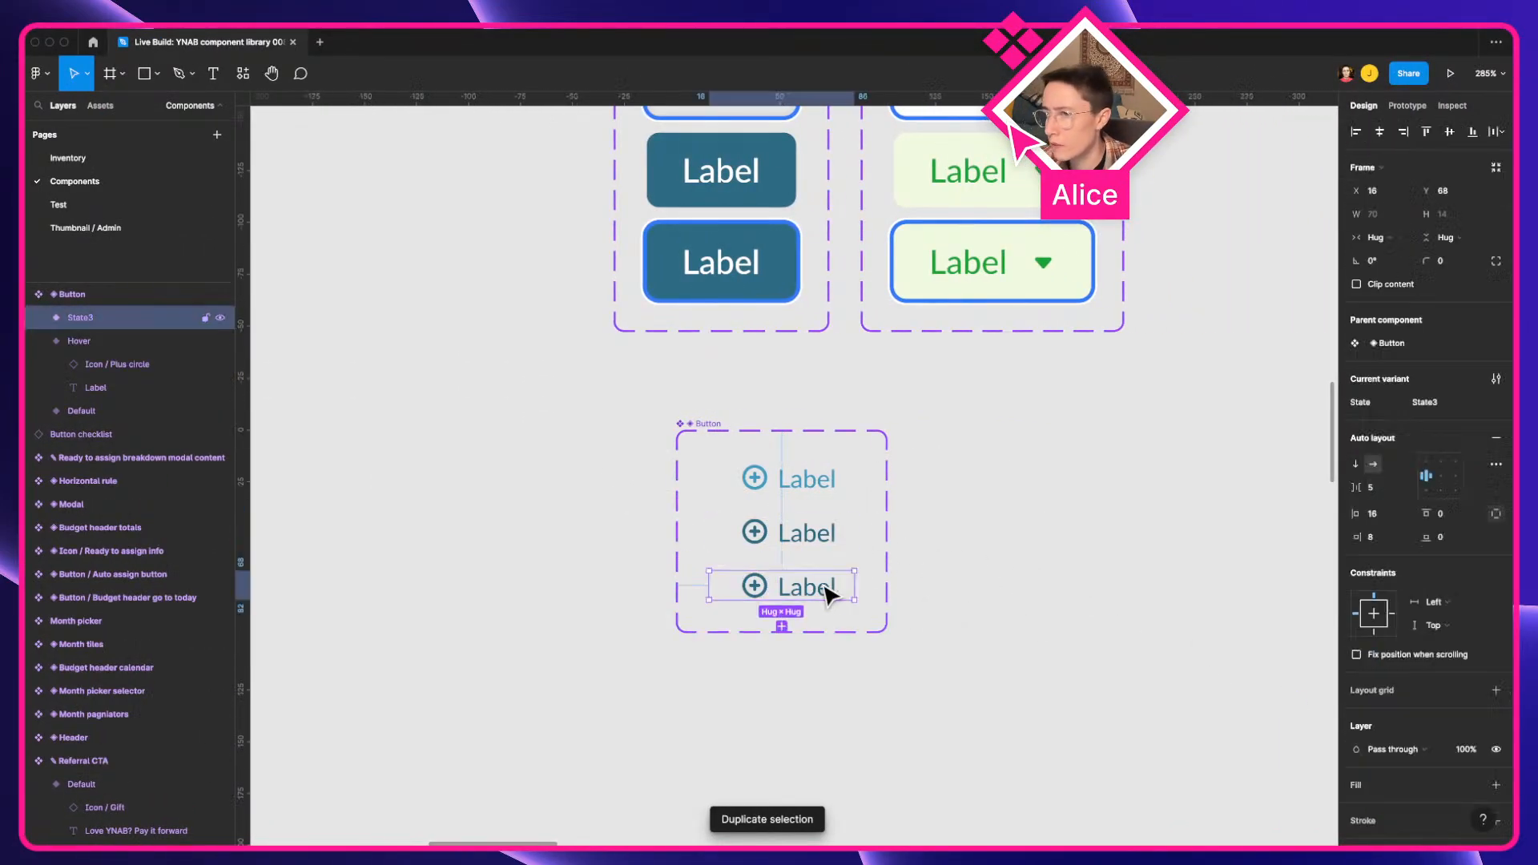
key("Delete")
Step: Duplicate the default variant in the icon Button set and apply the Focus visible effect style to the copy
left_click(828, 478)
key("super+d")
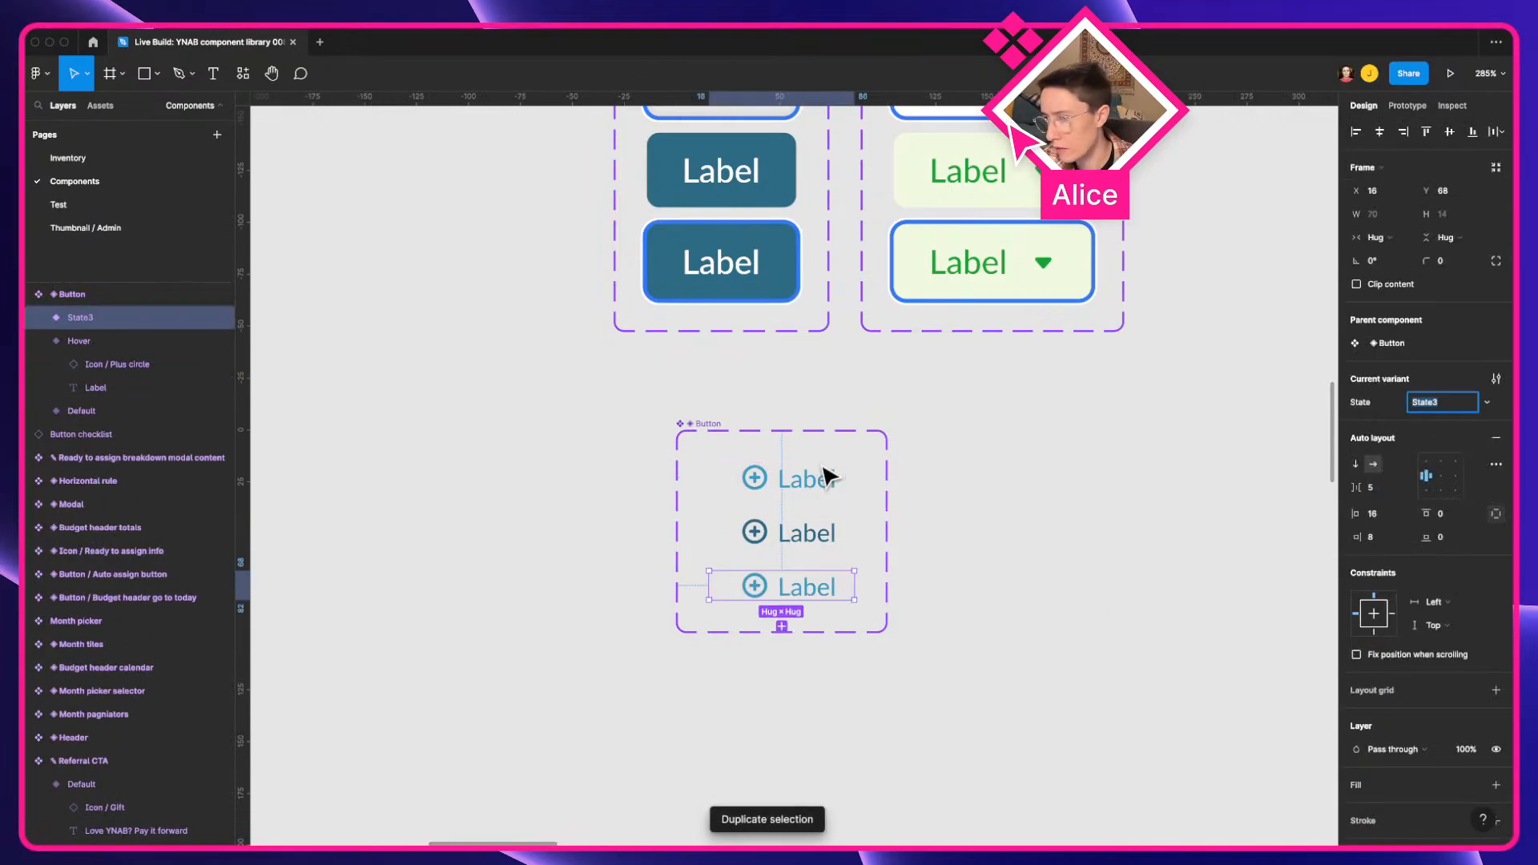
scroll(1492, 433, "down", 3)
left_click(1472, 749)
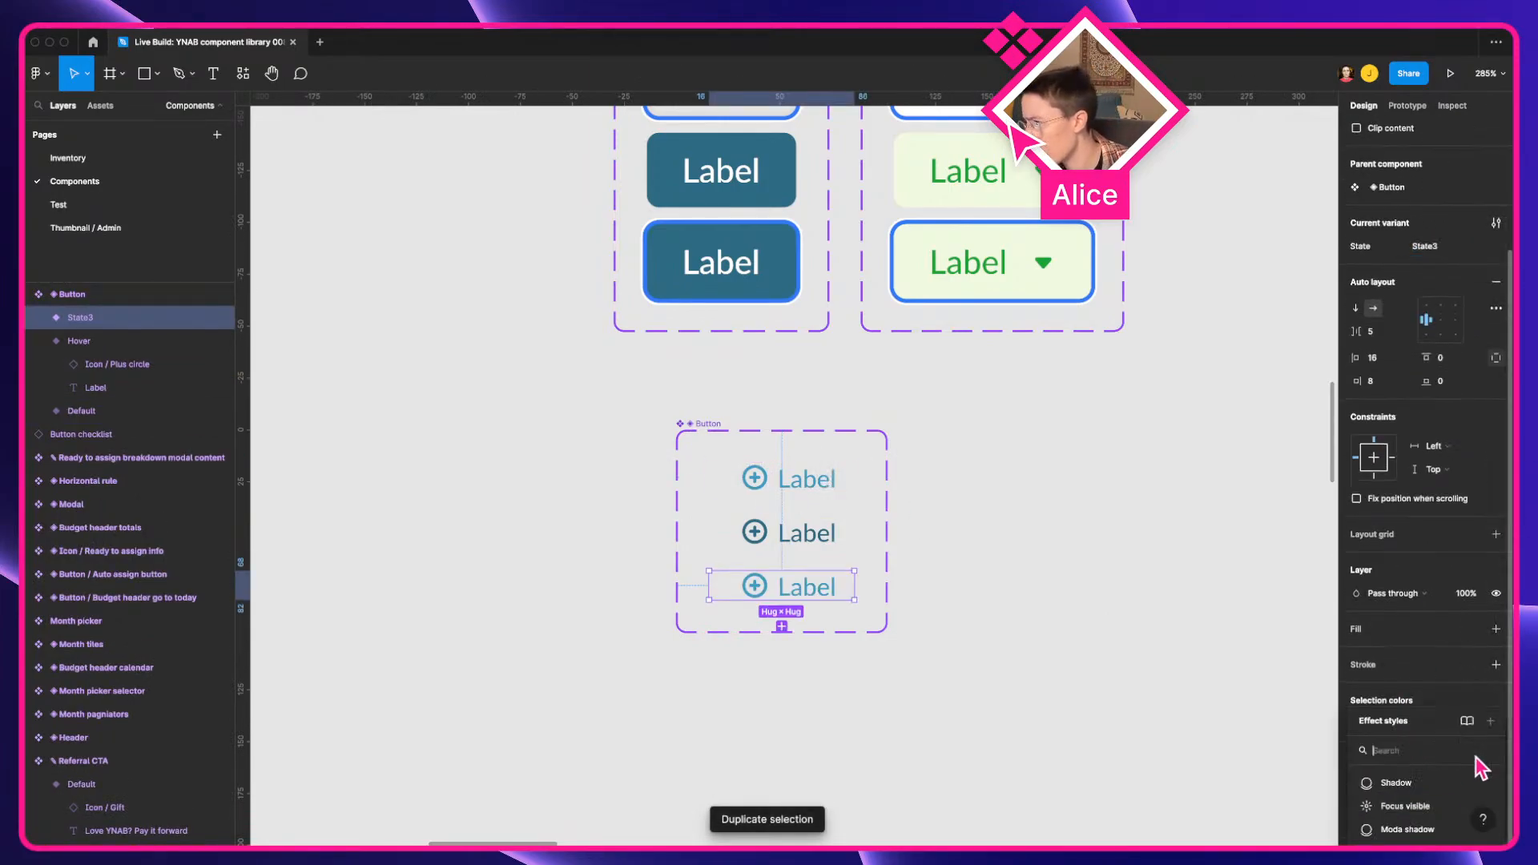
left_click(1406, 805)
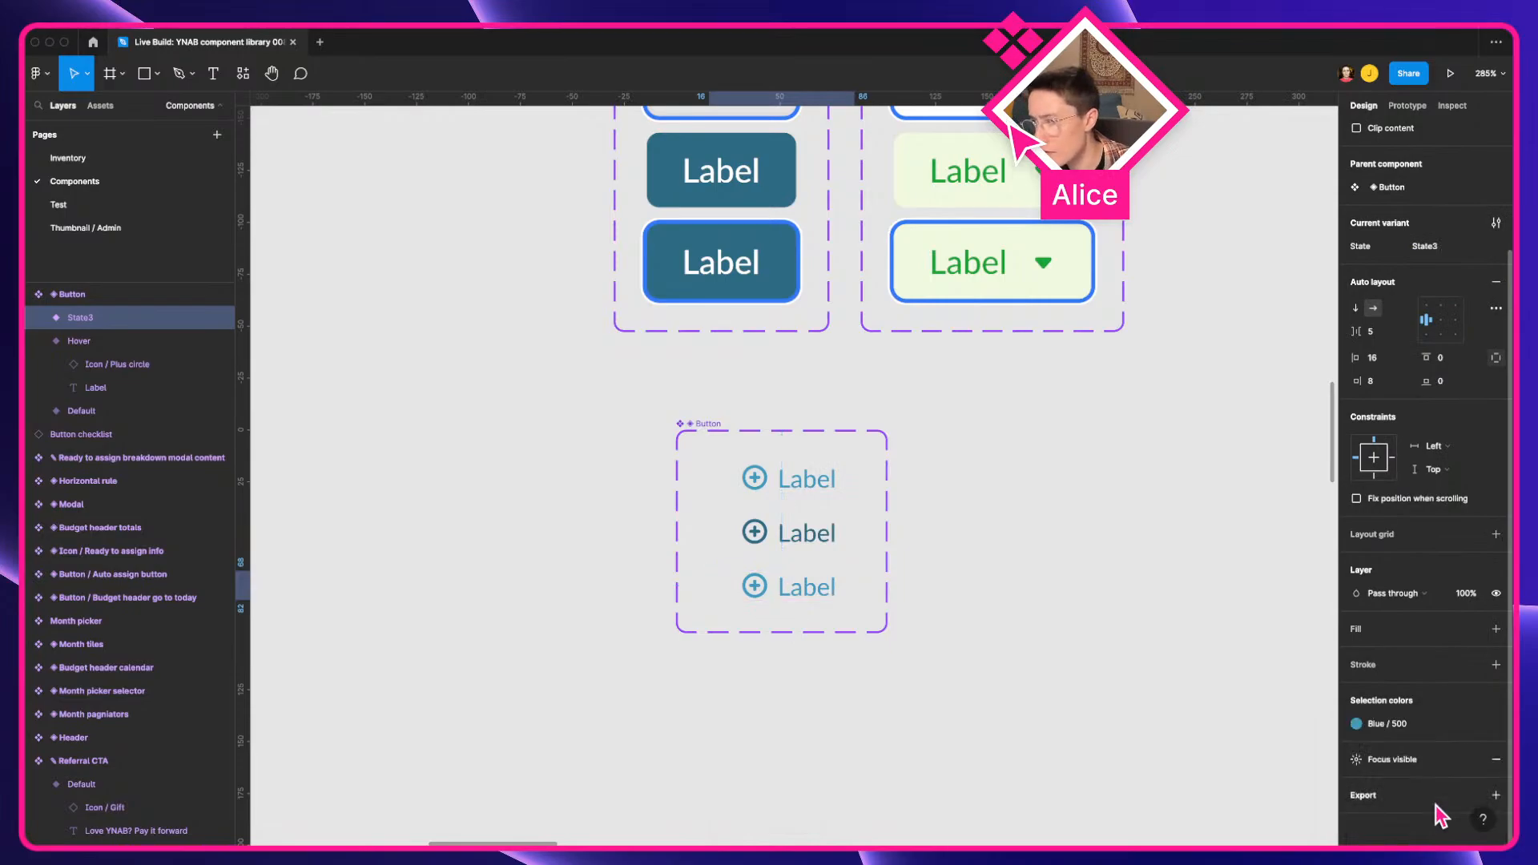
Step: Enable clip content on the new button variant and add a 000000 fill to it
scroll(1510, 548, "up", 3)
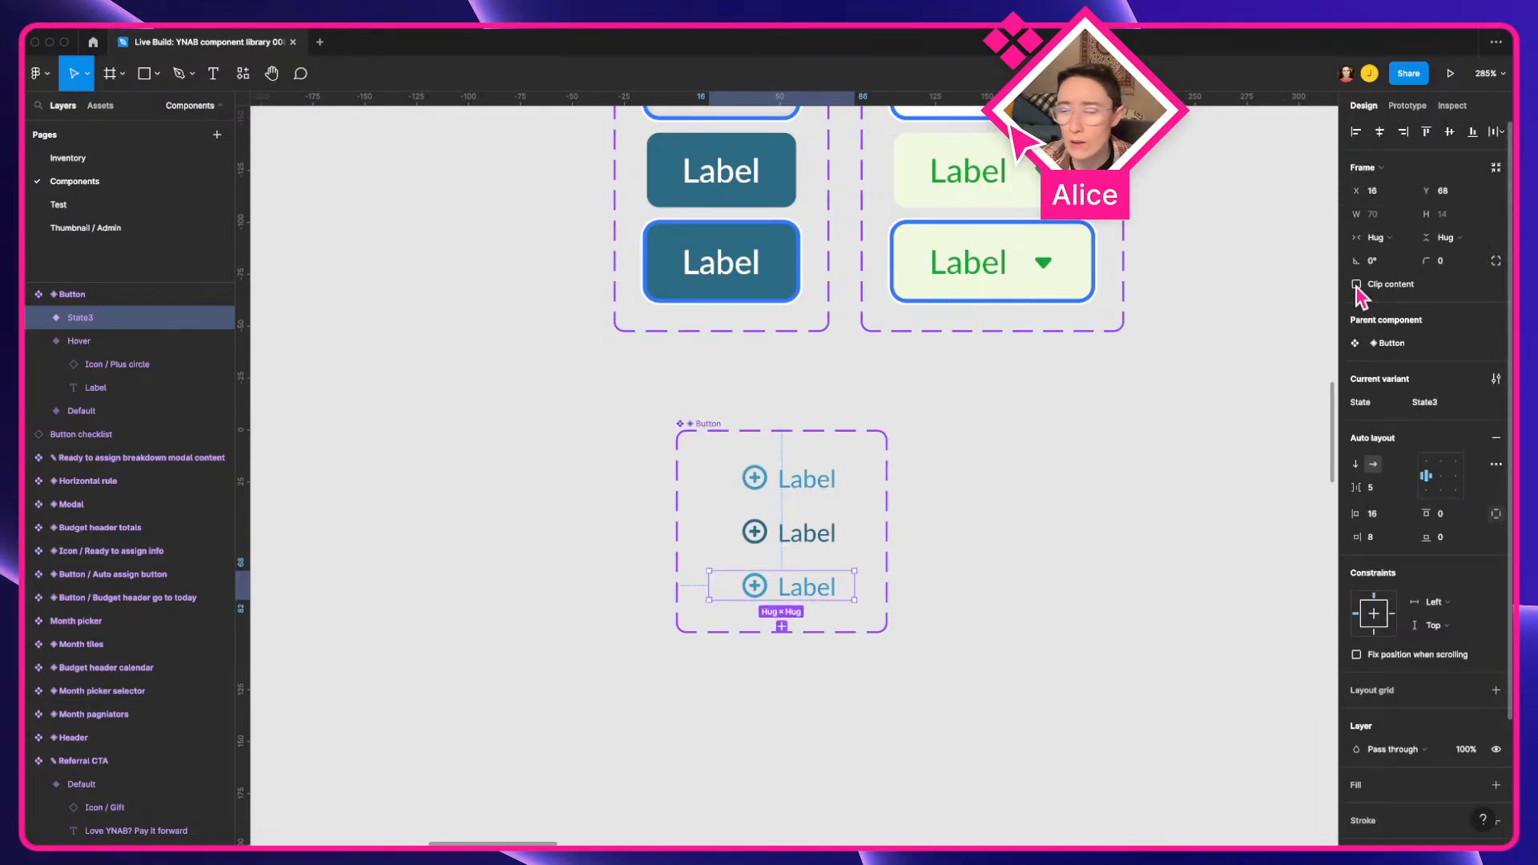
scroll(1435, 385, "down", 2)
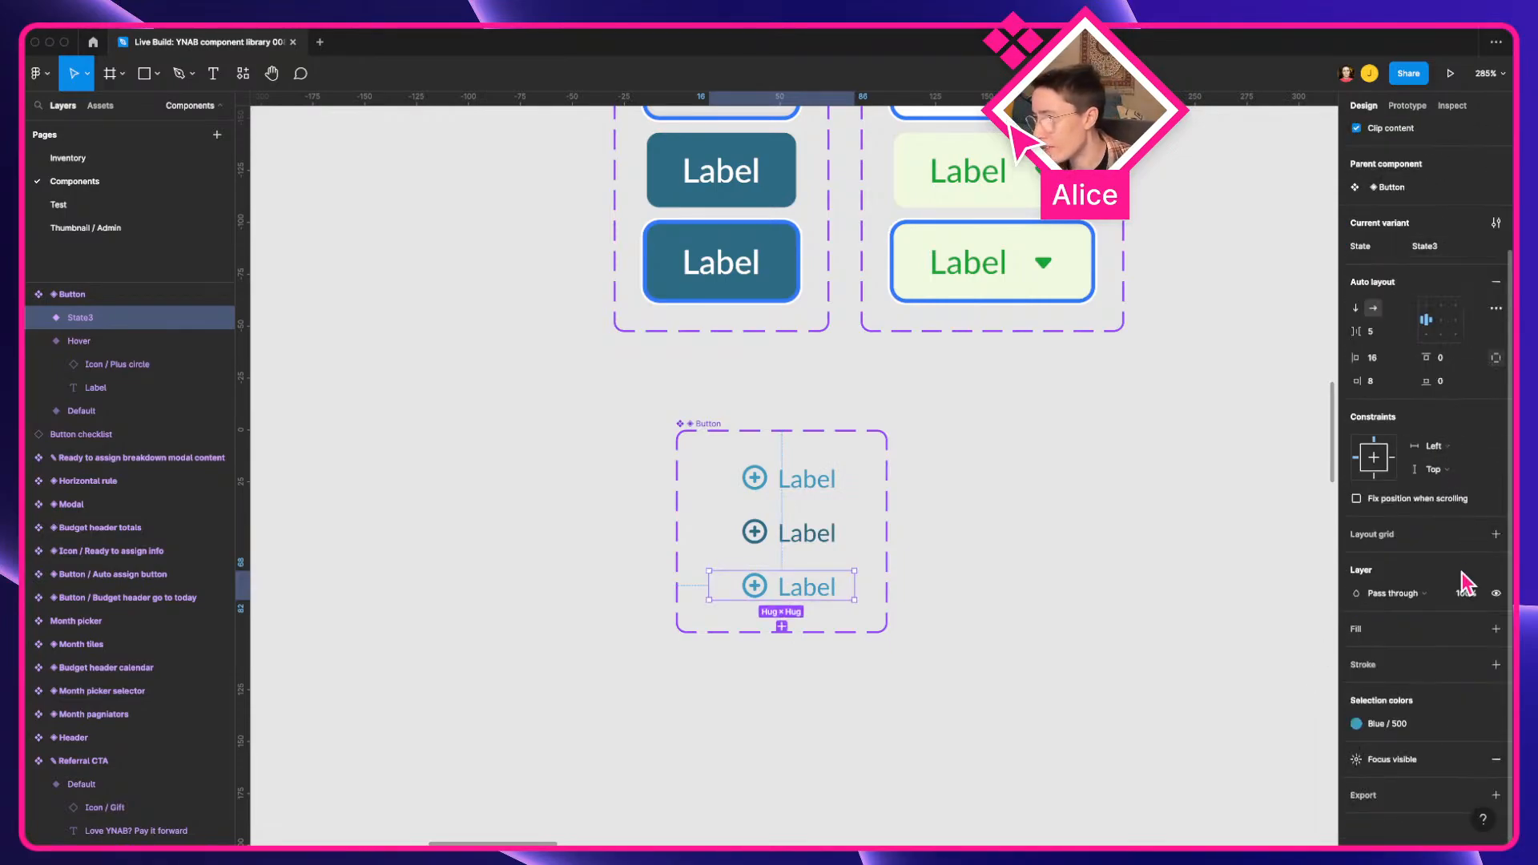
left_click(1495, 629)
left_click(1379, 653)
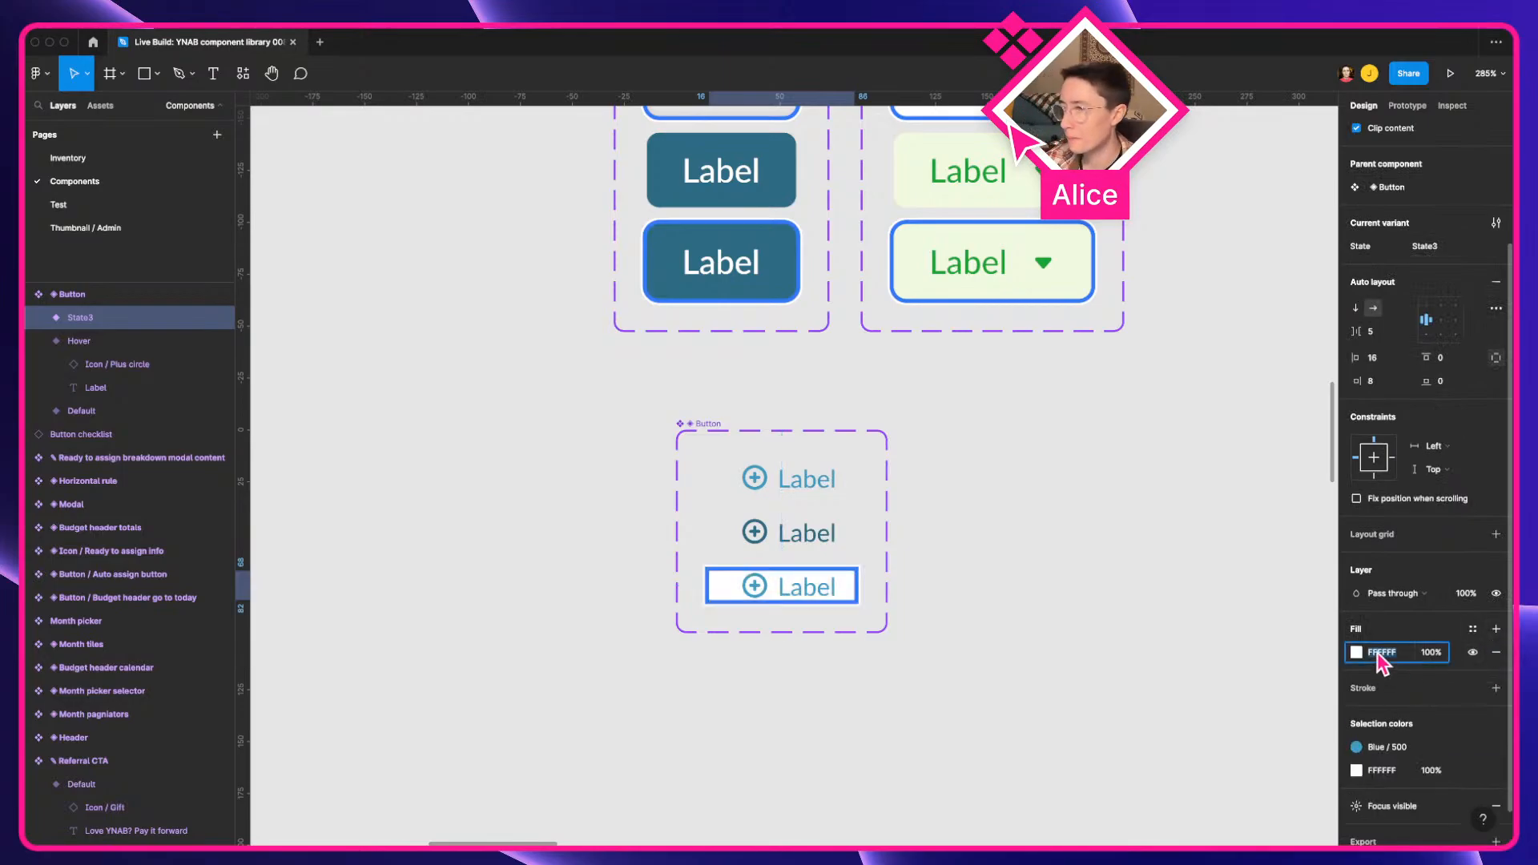
type("000000")
key("Tab")
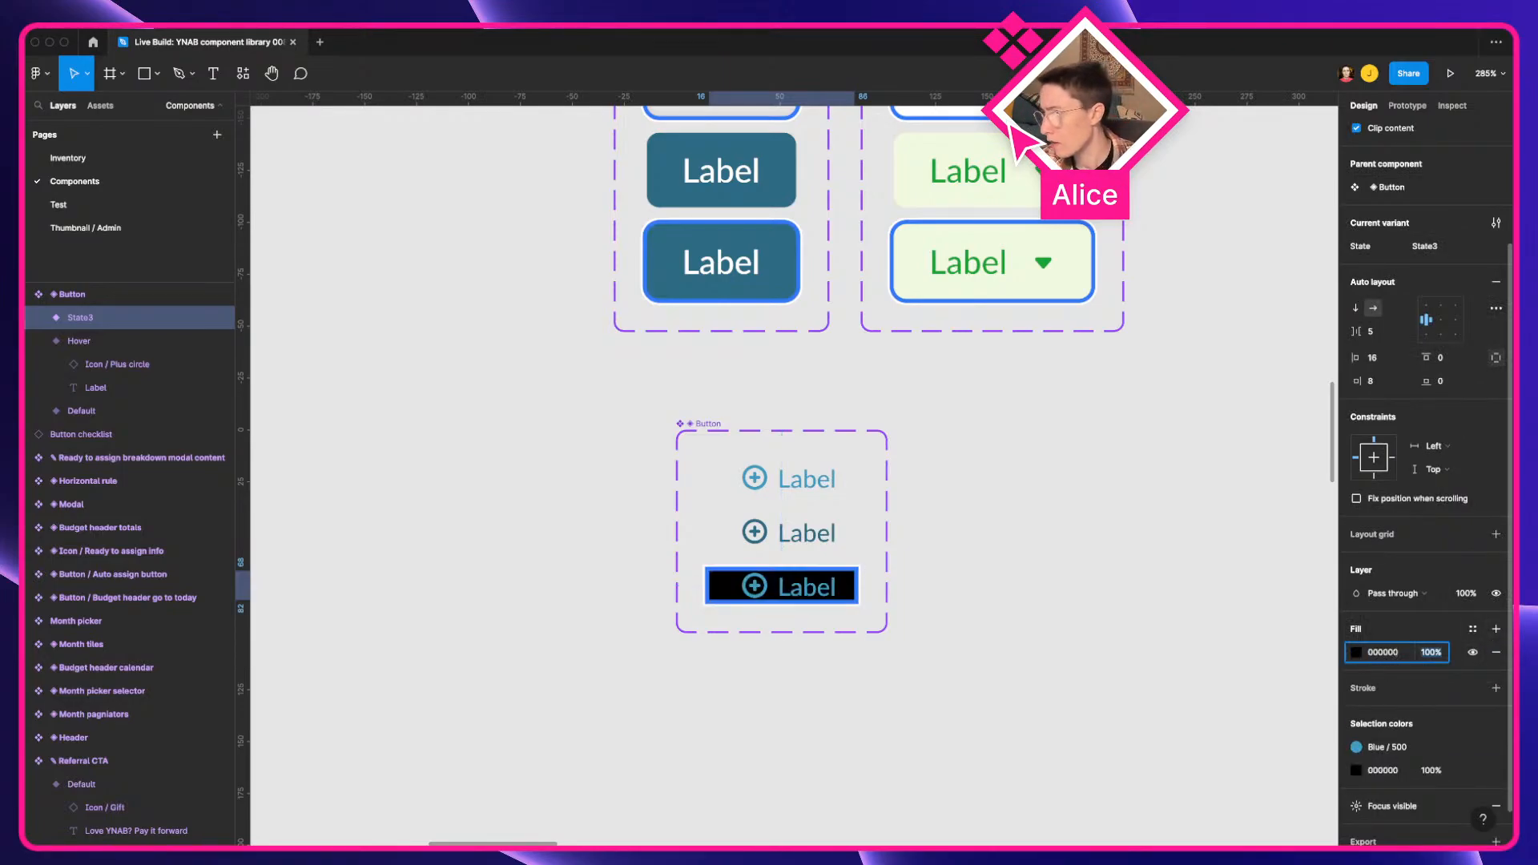
Step: Set the opacity of the third variant's black fill to 0.0001%
left_click(1398, 653)
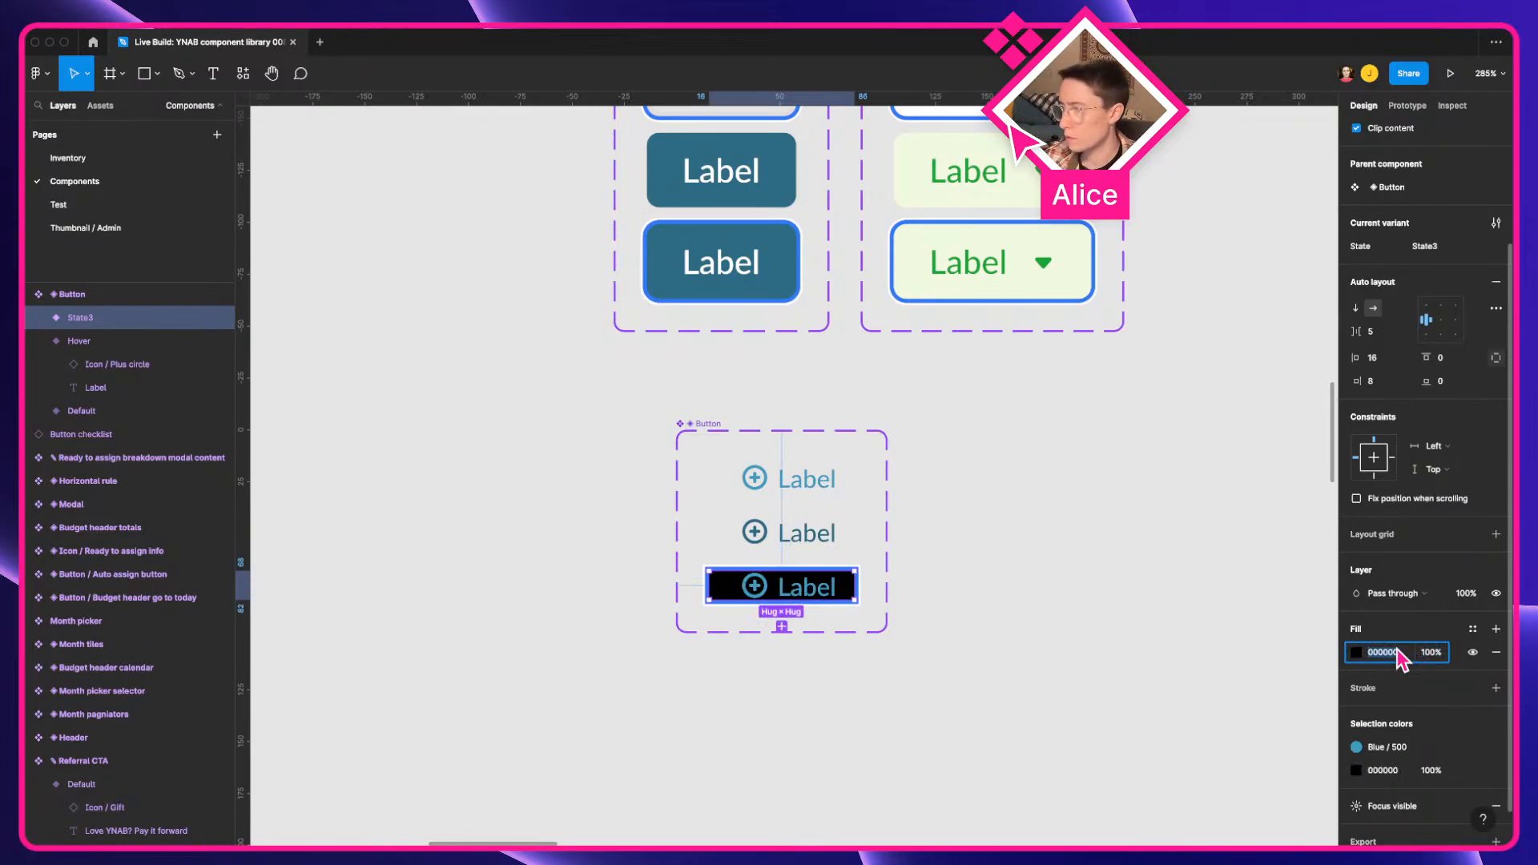
key("Tab")
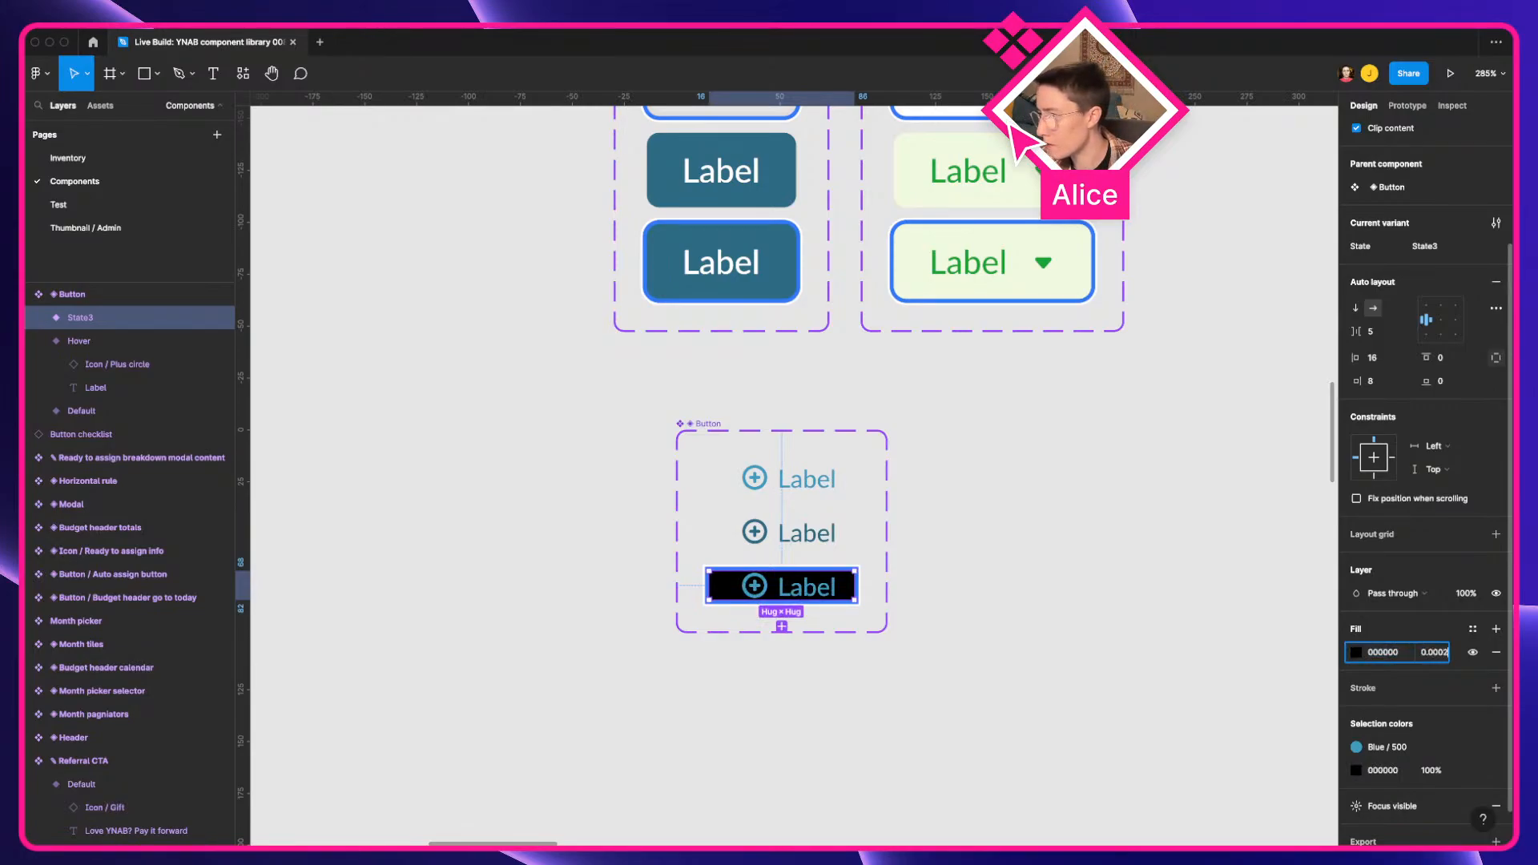
key("Return")
left_click(1398, 654)
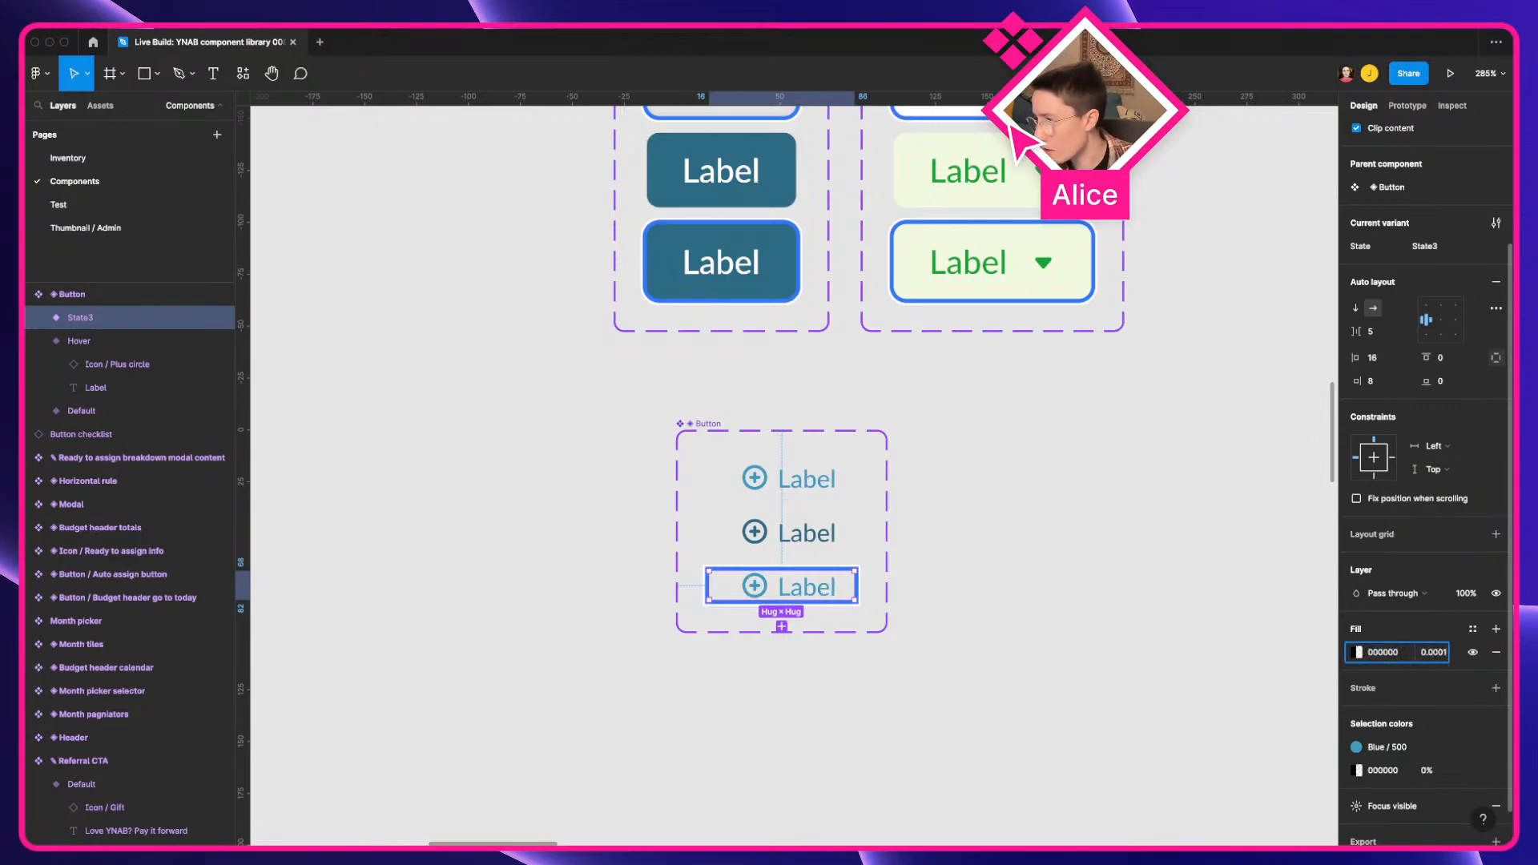
key("Return")
scroll(749, 597, "up", 5)
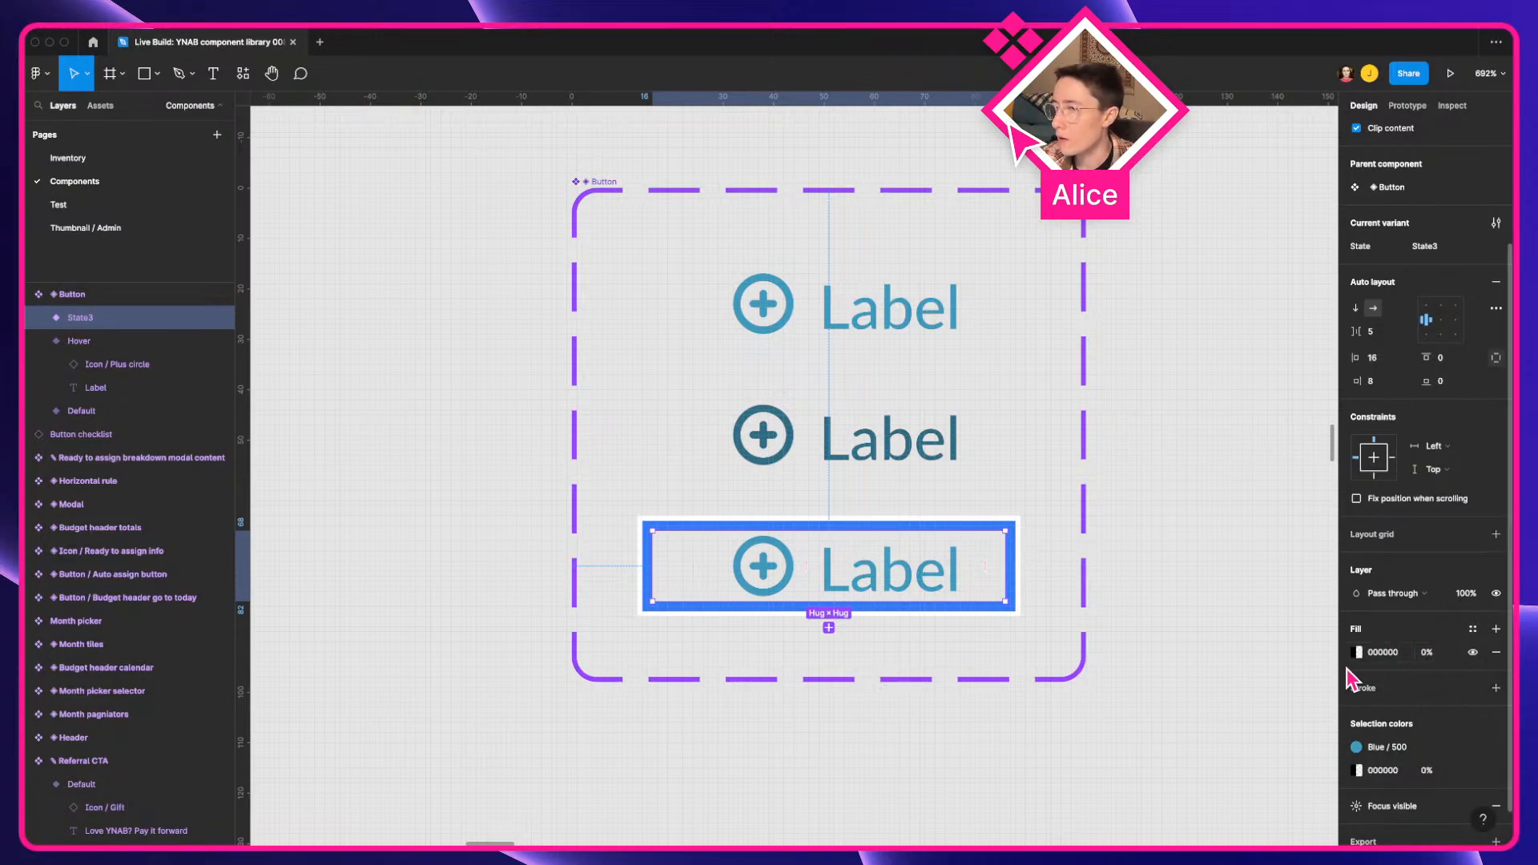
Step: Inspect the third variant's generated CSS and highlight its background declaration
scroll(1454, 677, "up", 3)
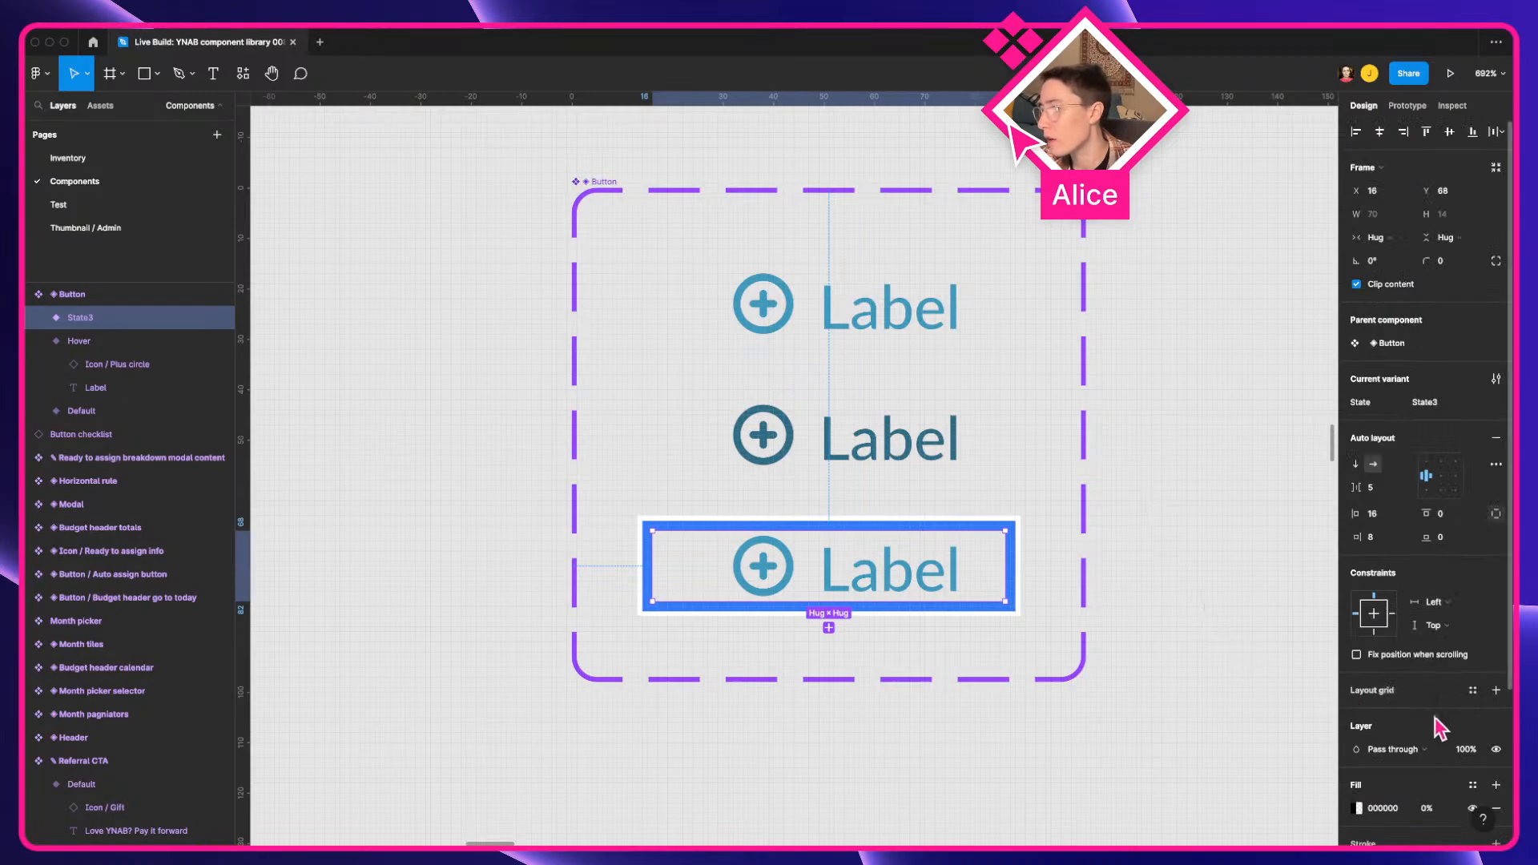
scroll(1434, 728, "down", 3)
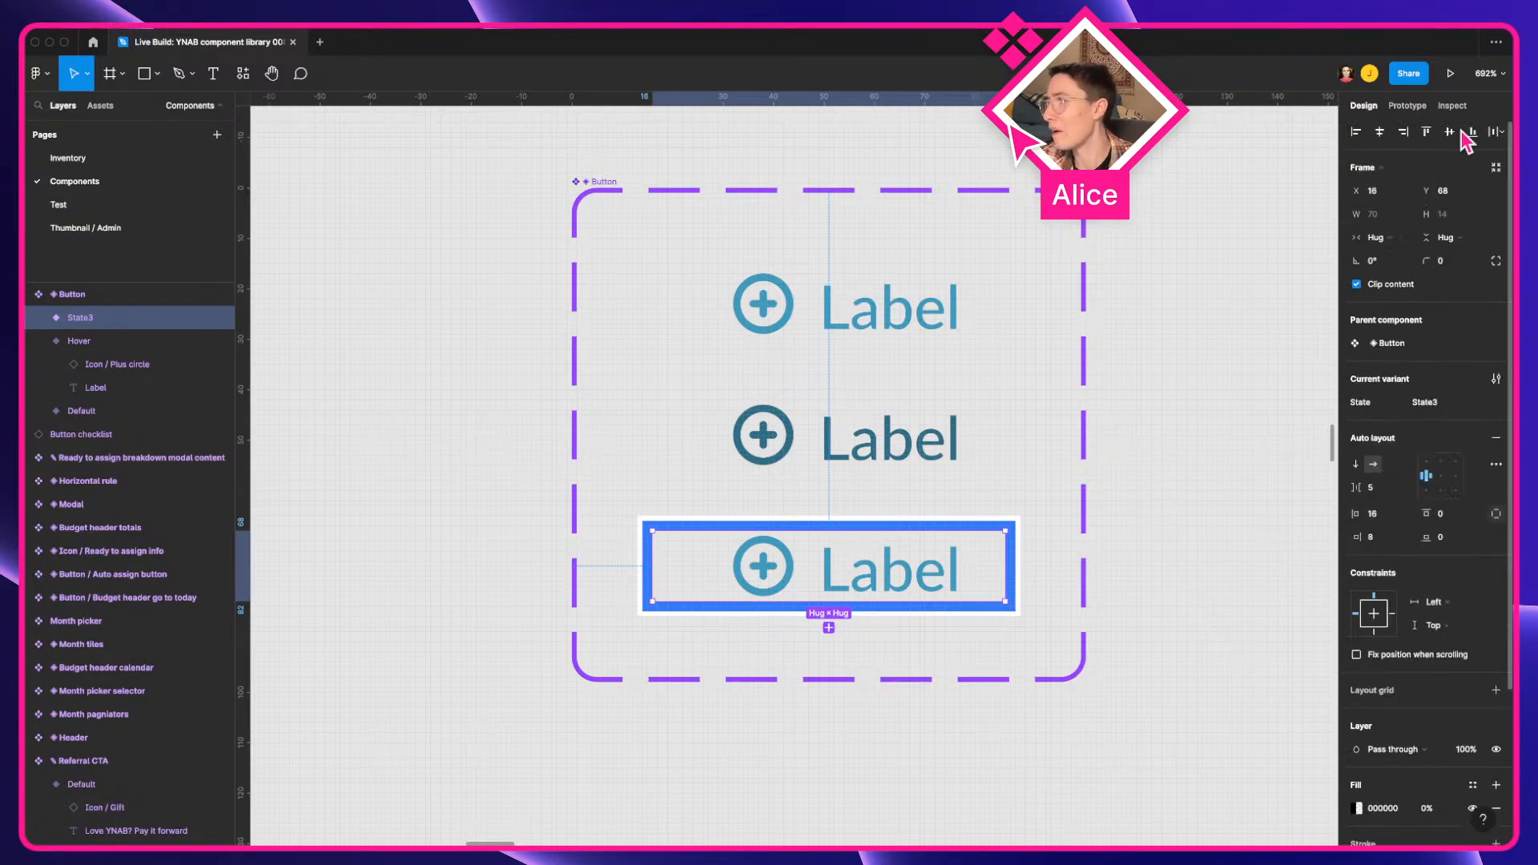
left_click(1453, 106)
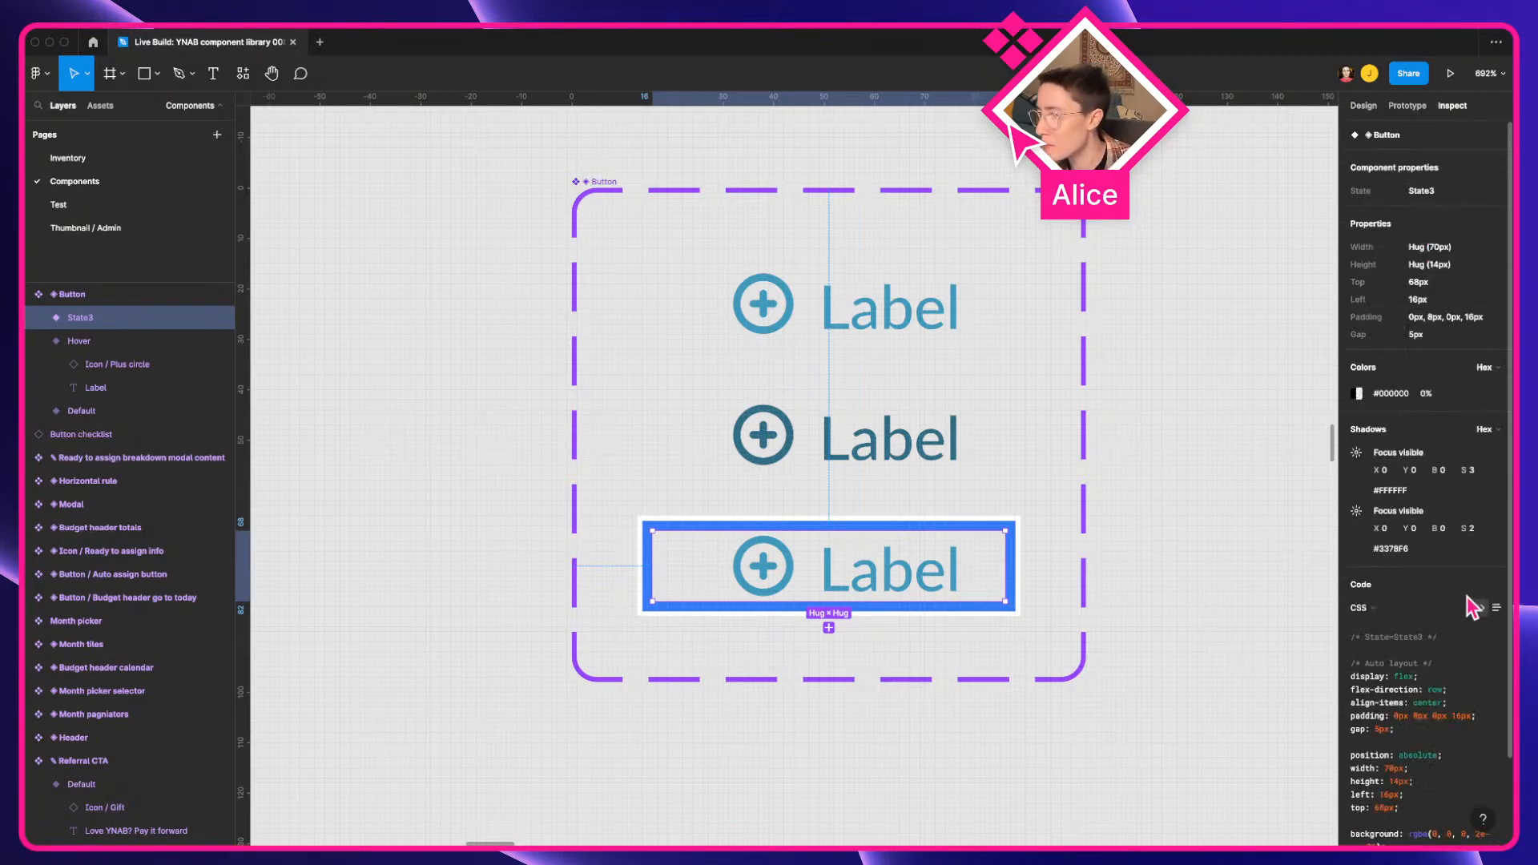
scroll(1474, 608, "down", 2)
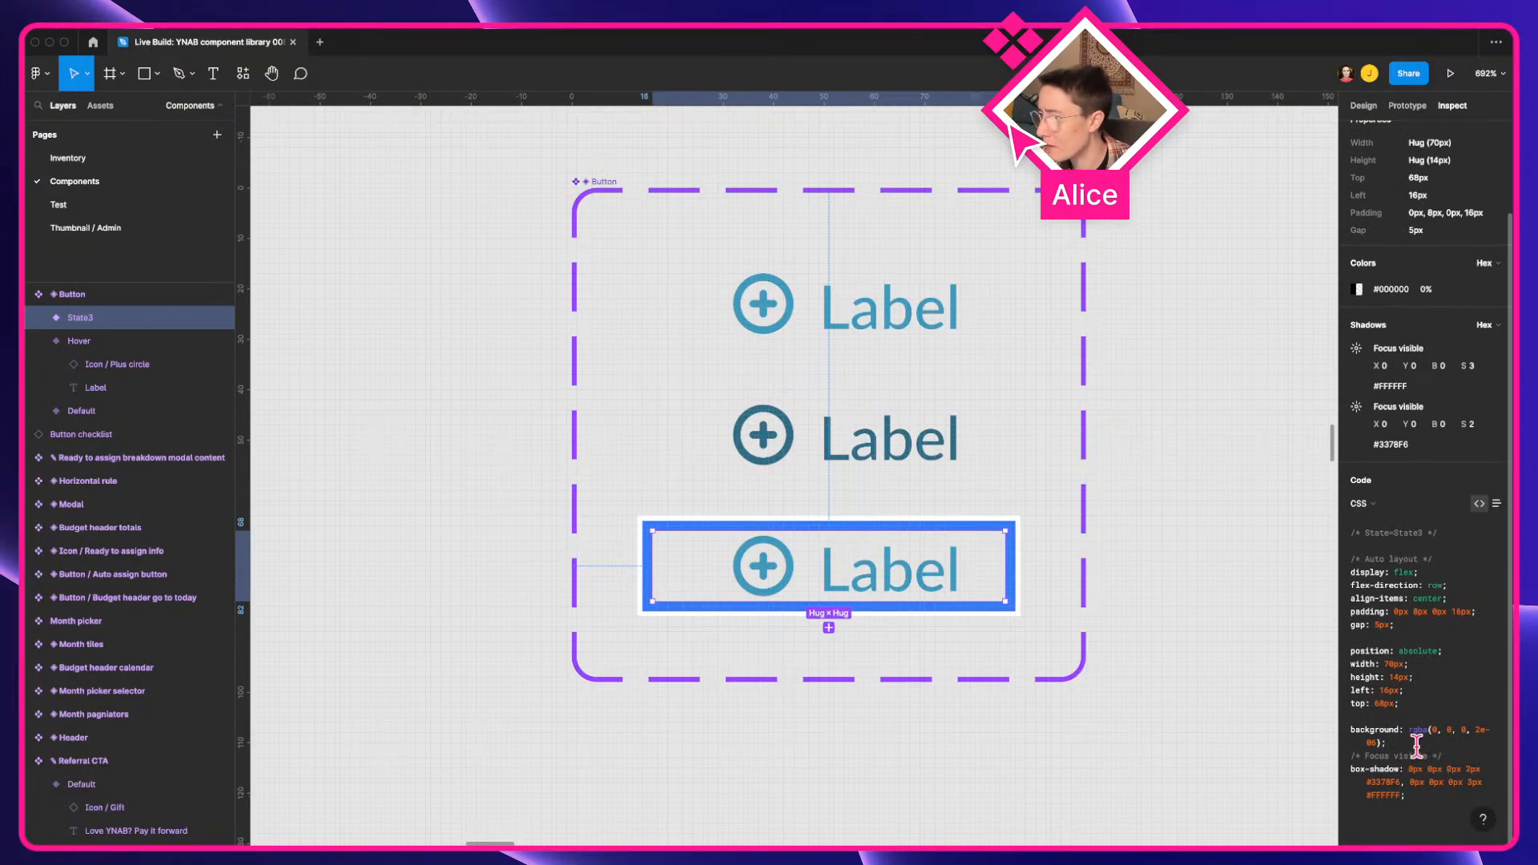
left_click_drag(1417, 745, 1346, 733)
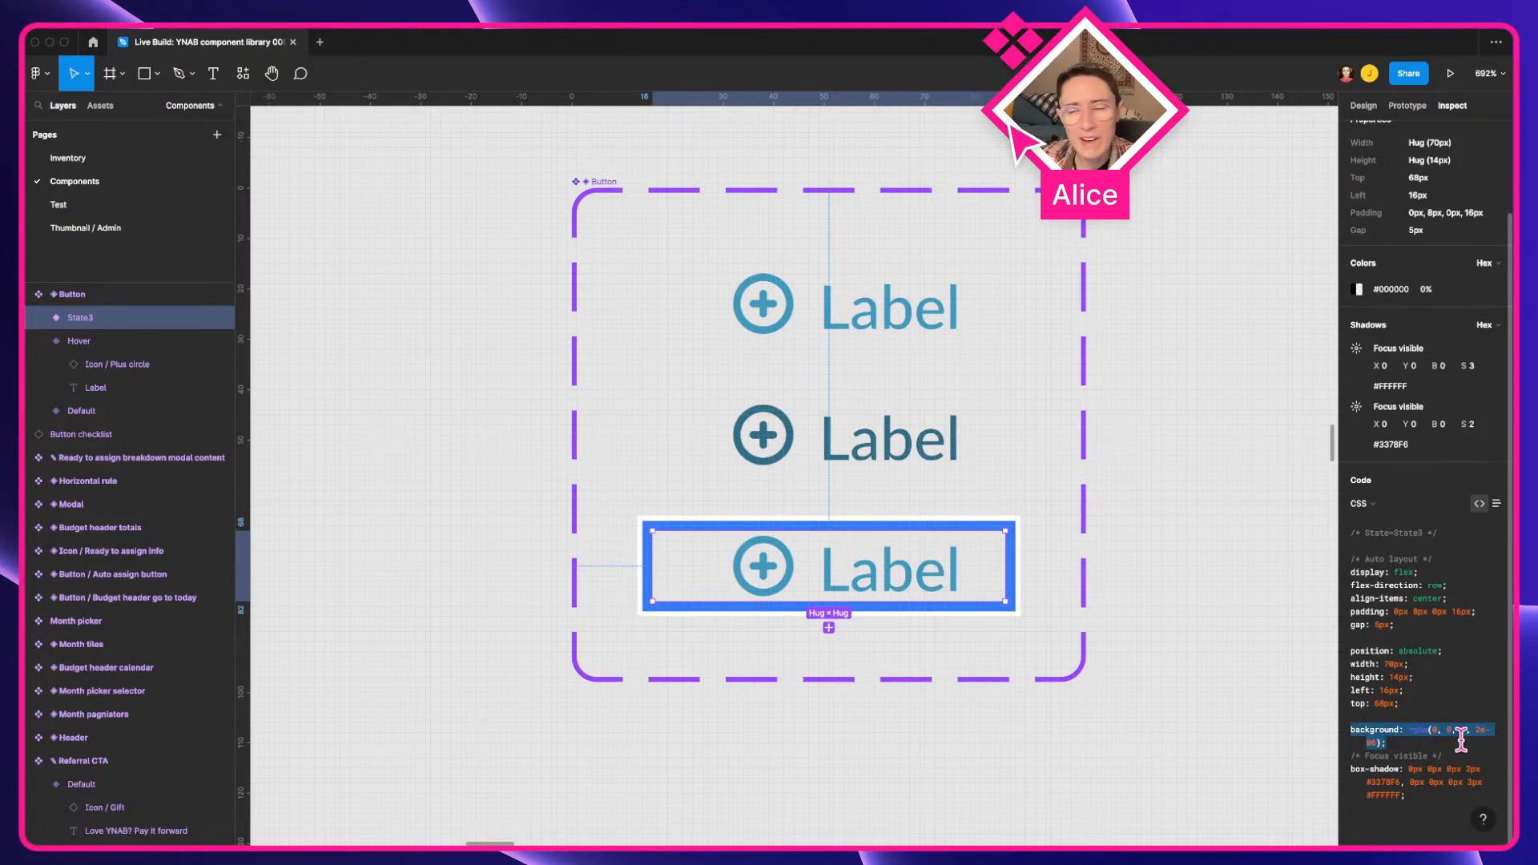
Step: Return to the design properties and re-enter the black fill's opacity as 0.0001%
left_click(1363, 105)
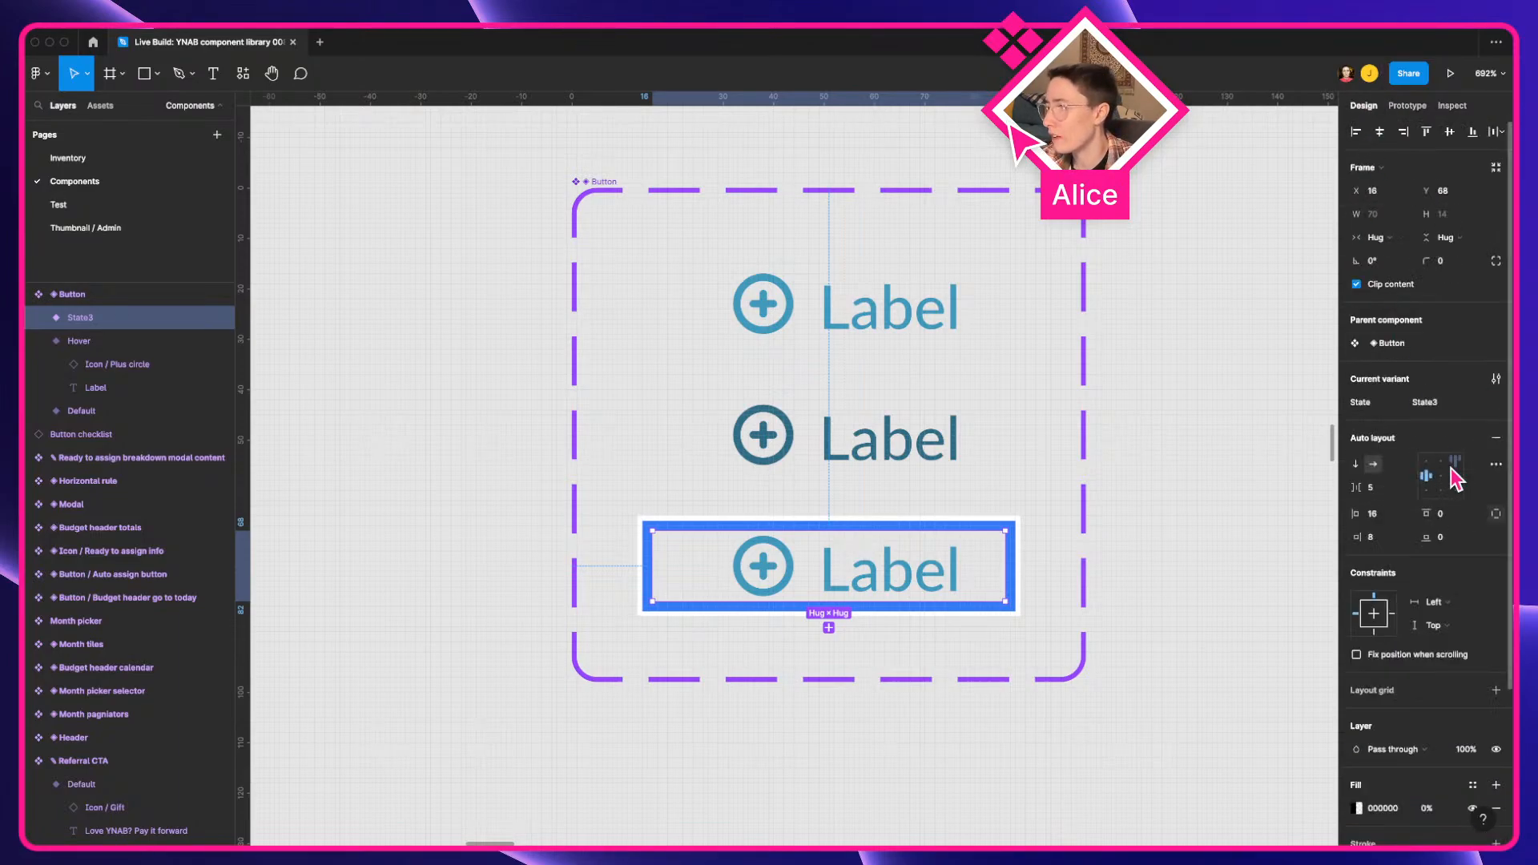
scroll(1438, 625, "down", 5)
left_click(1430, 610)
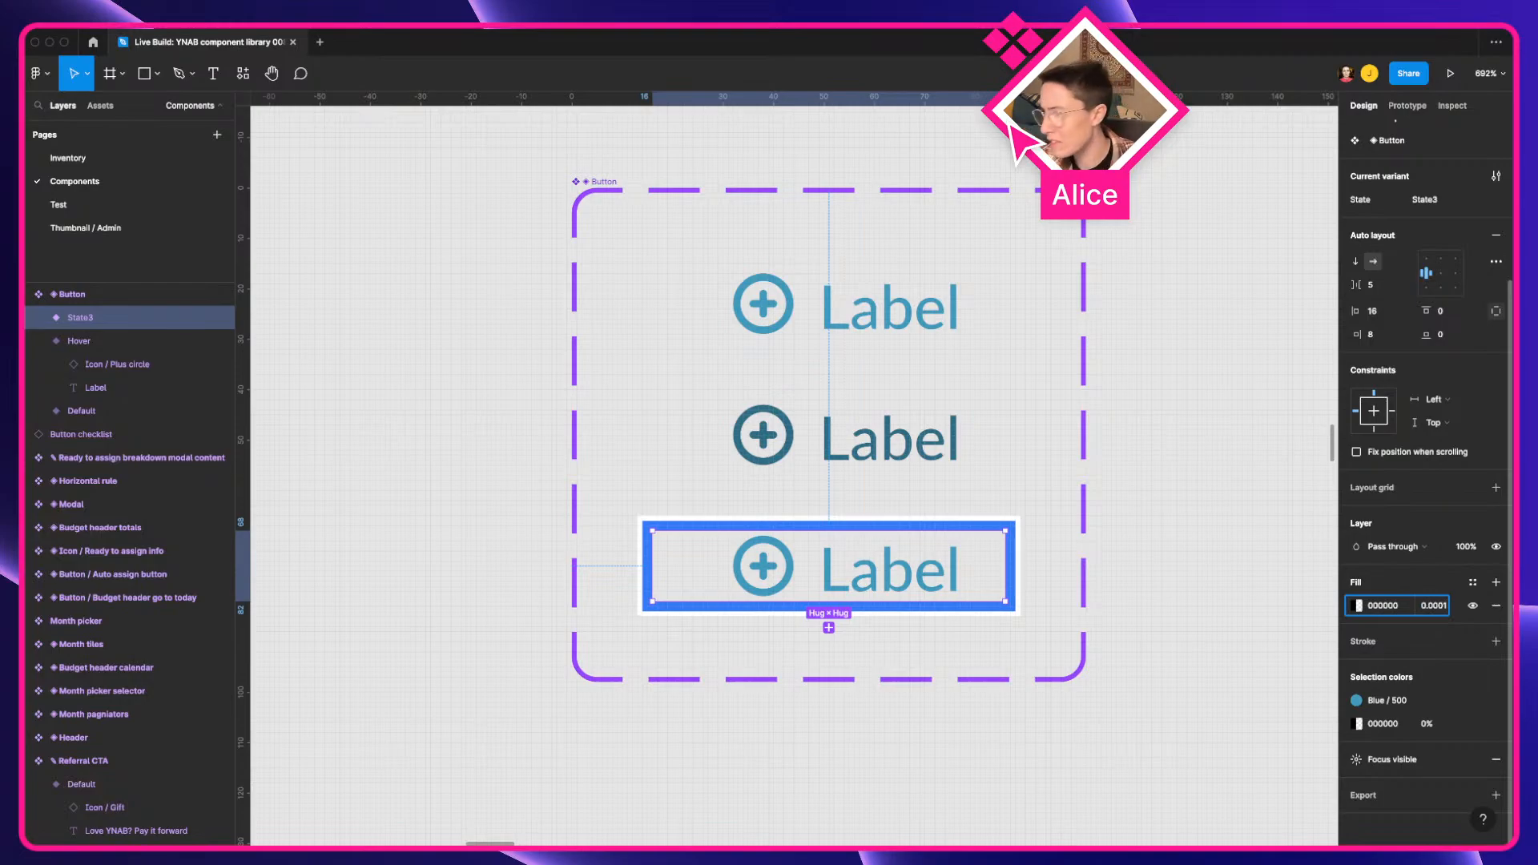
type("0.0001")
key("Return")
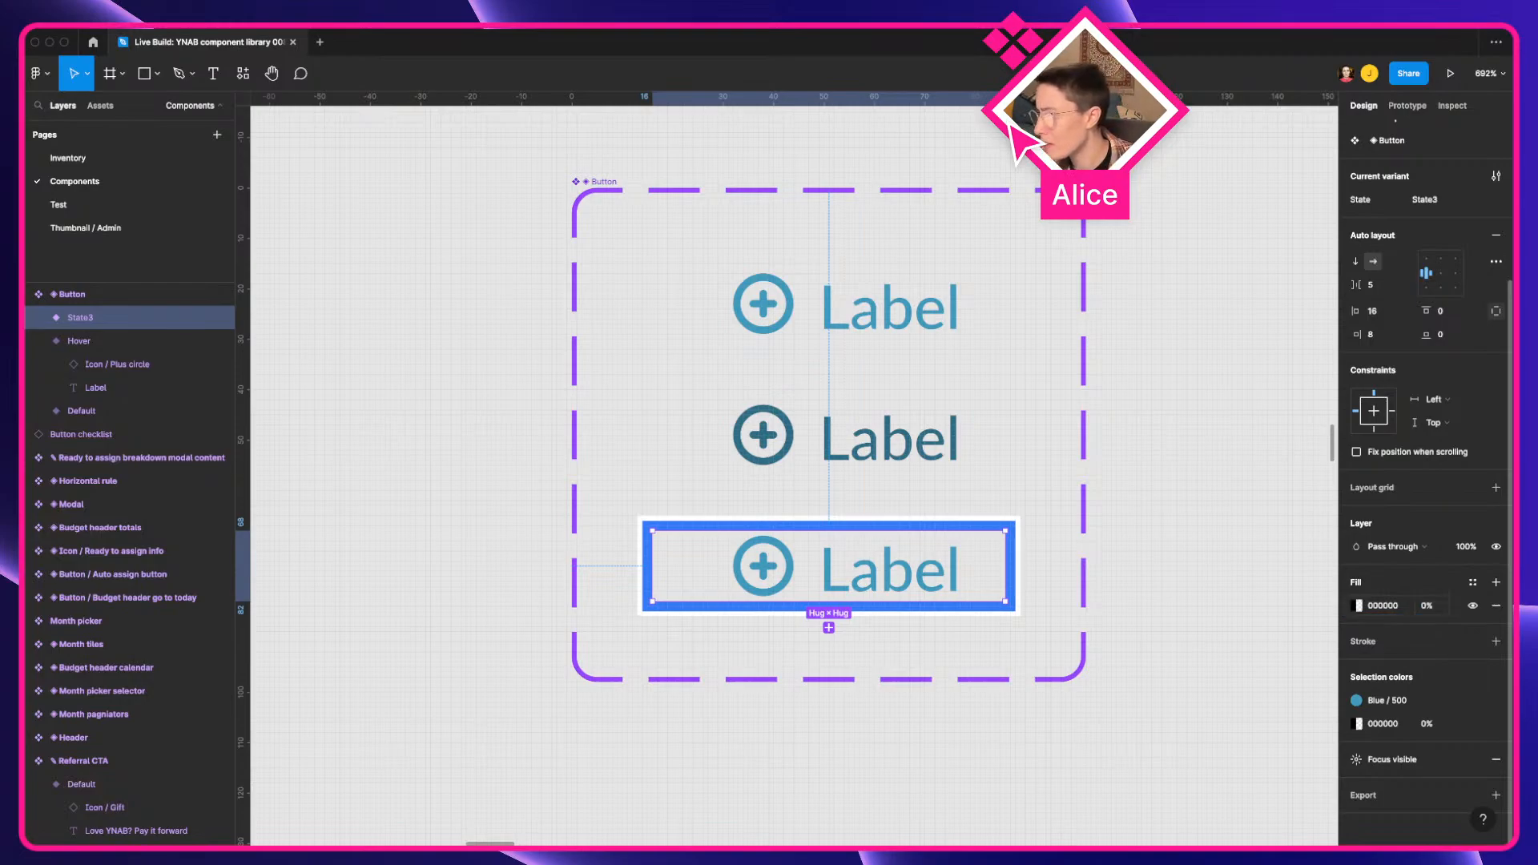
Step: Set the third variant's fill opacity to 0%
key("Escape")
left_click(1433, 606)
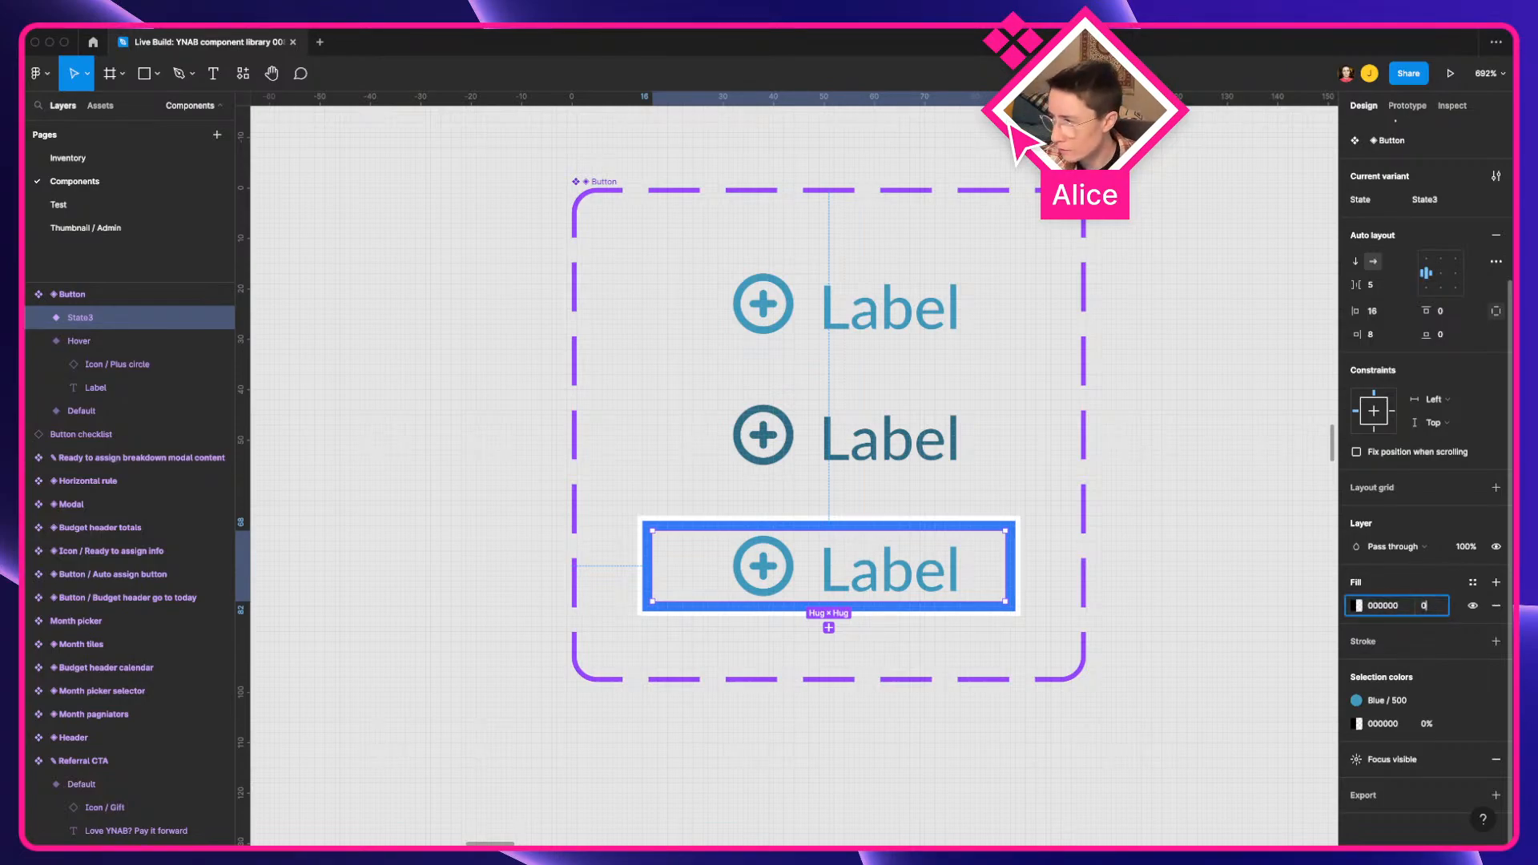
type("0")
key("Return")
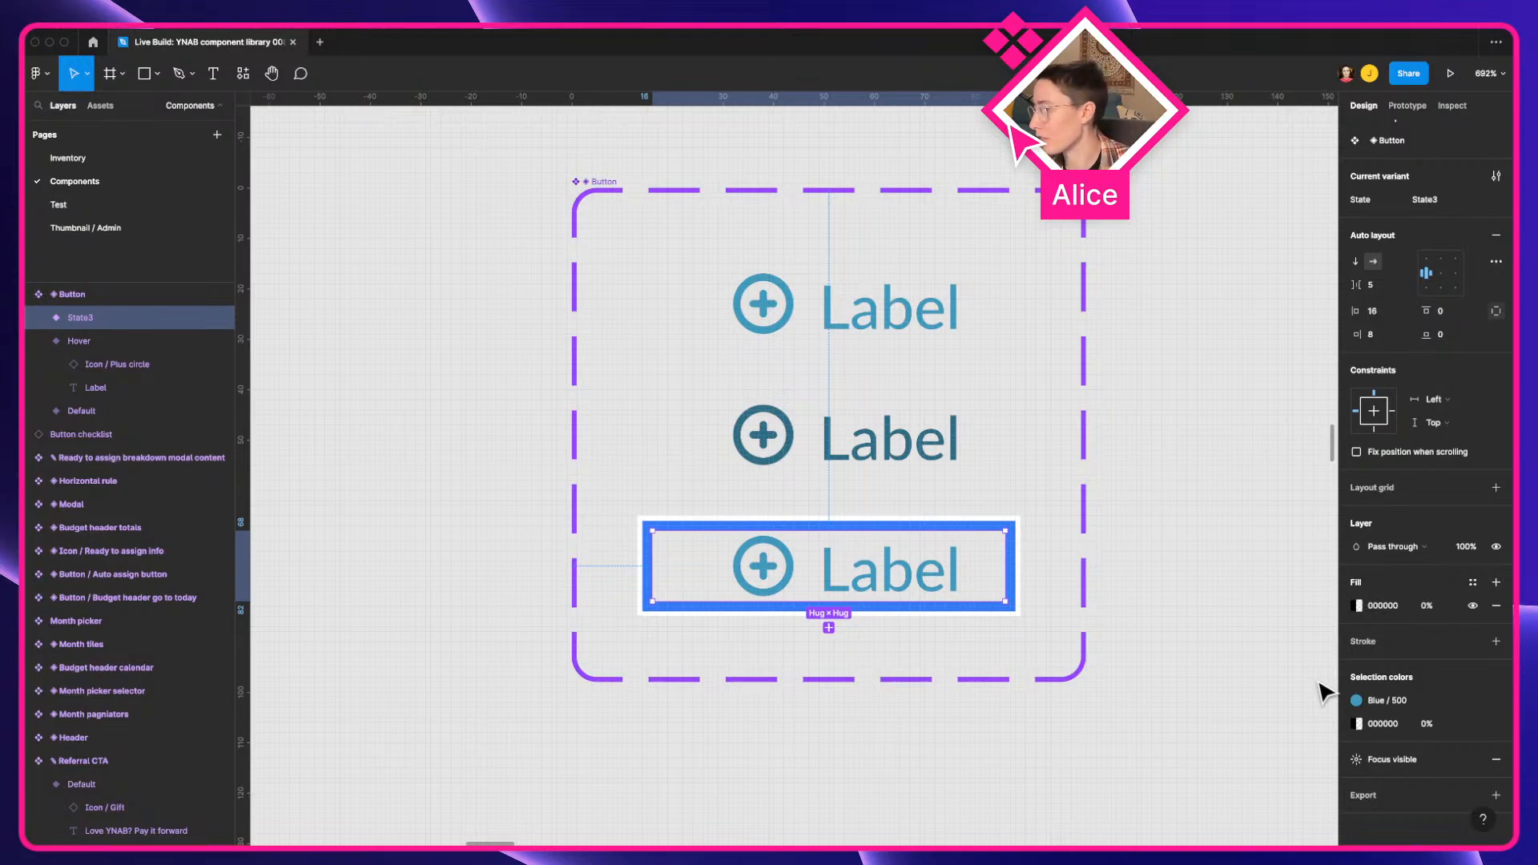
Step: Remove the Focus visible effect from the third variant and deselect it
left_click(1495, 760)
left_click(969, 739)
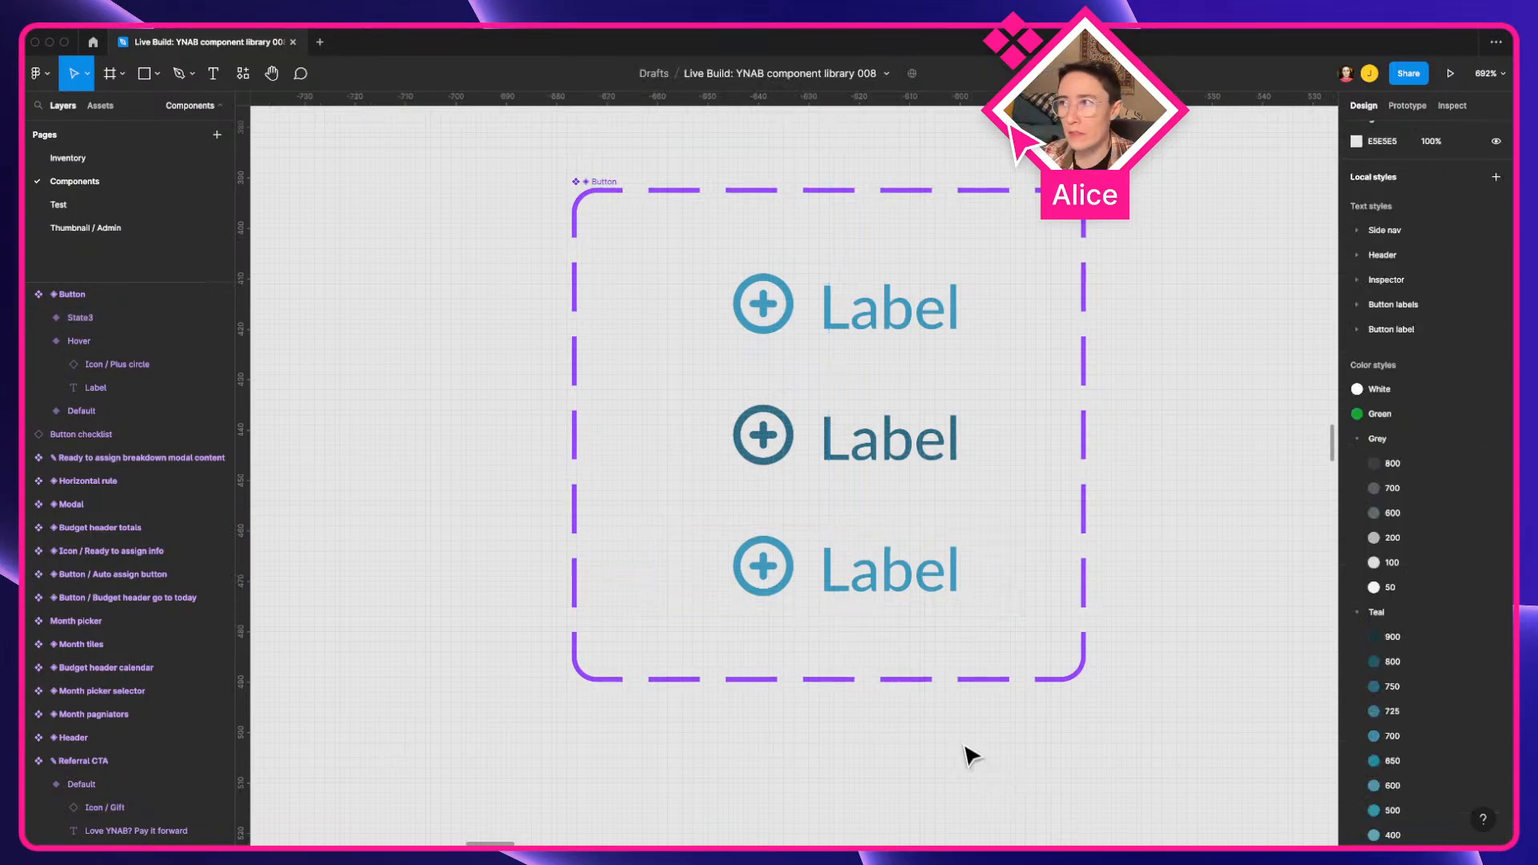
left_click_drag(966, 747, 849, 732)
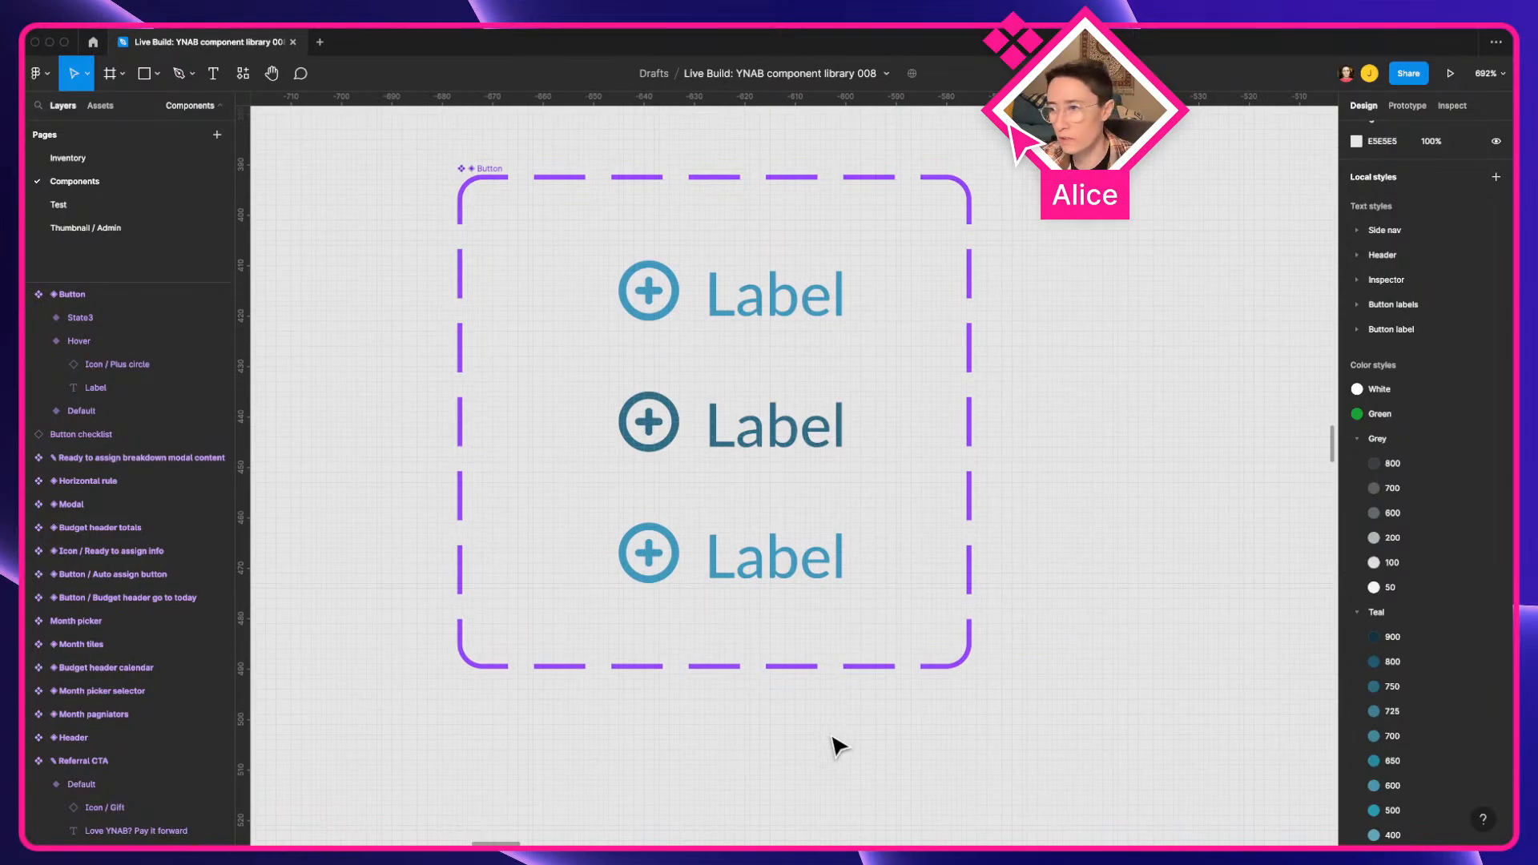
Step: Draw a 48 × 14 frame below the Button component set and give it a black inside stroke of width 2
left_click(110, 73)
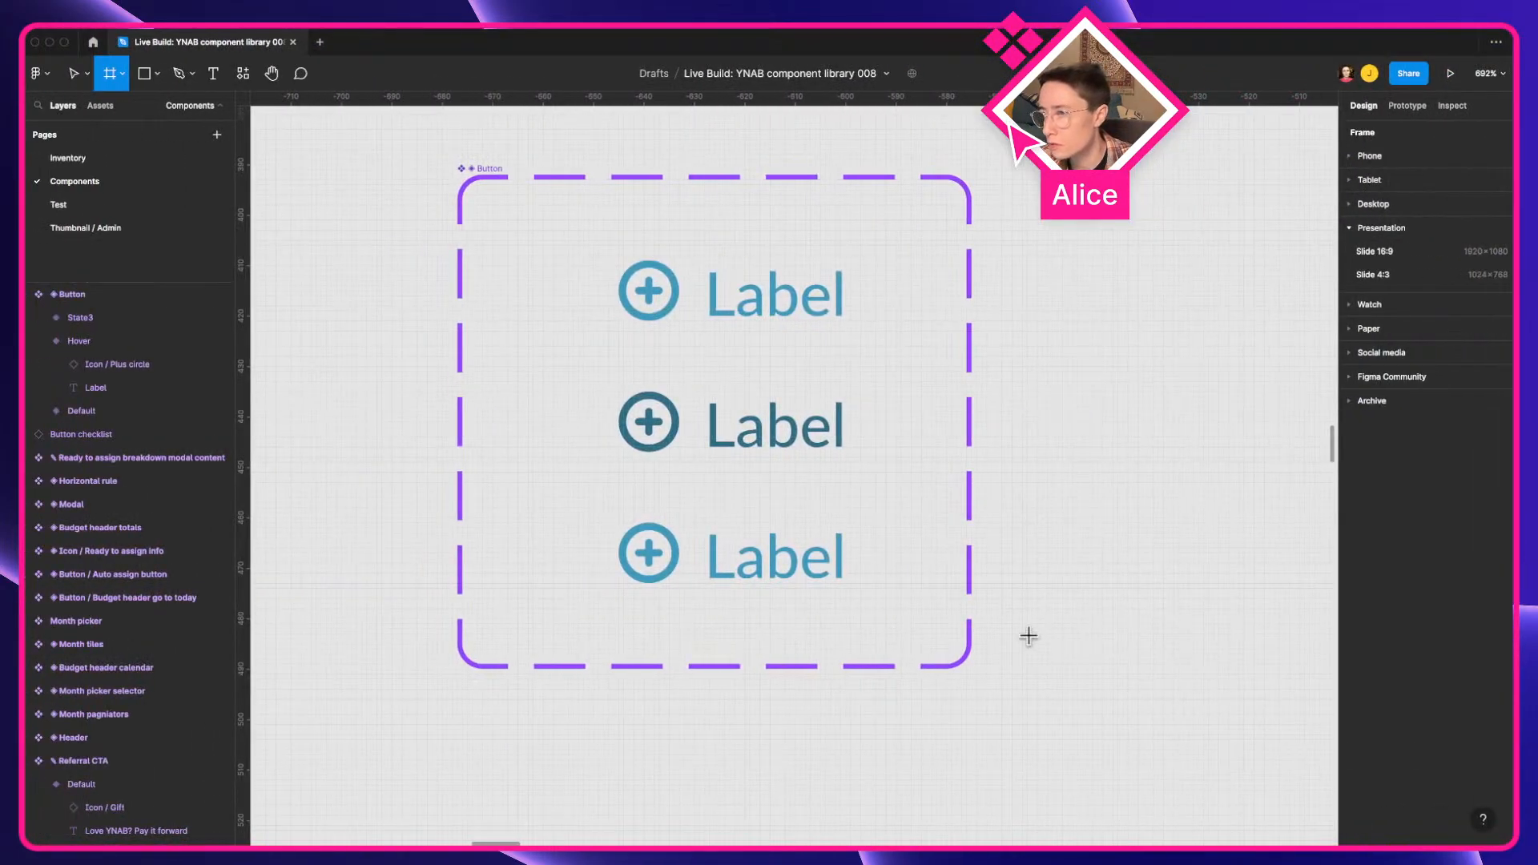
left_click_drag(618, 699, 861, 769)
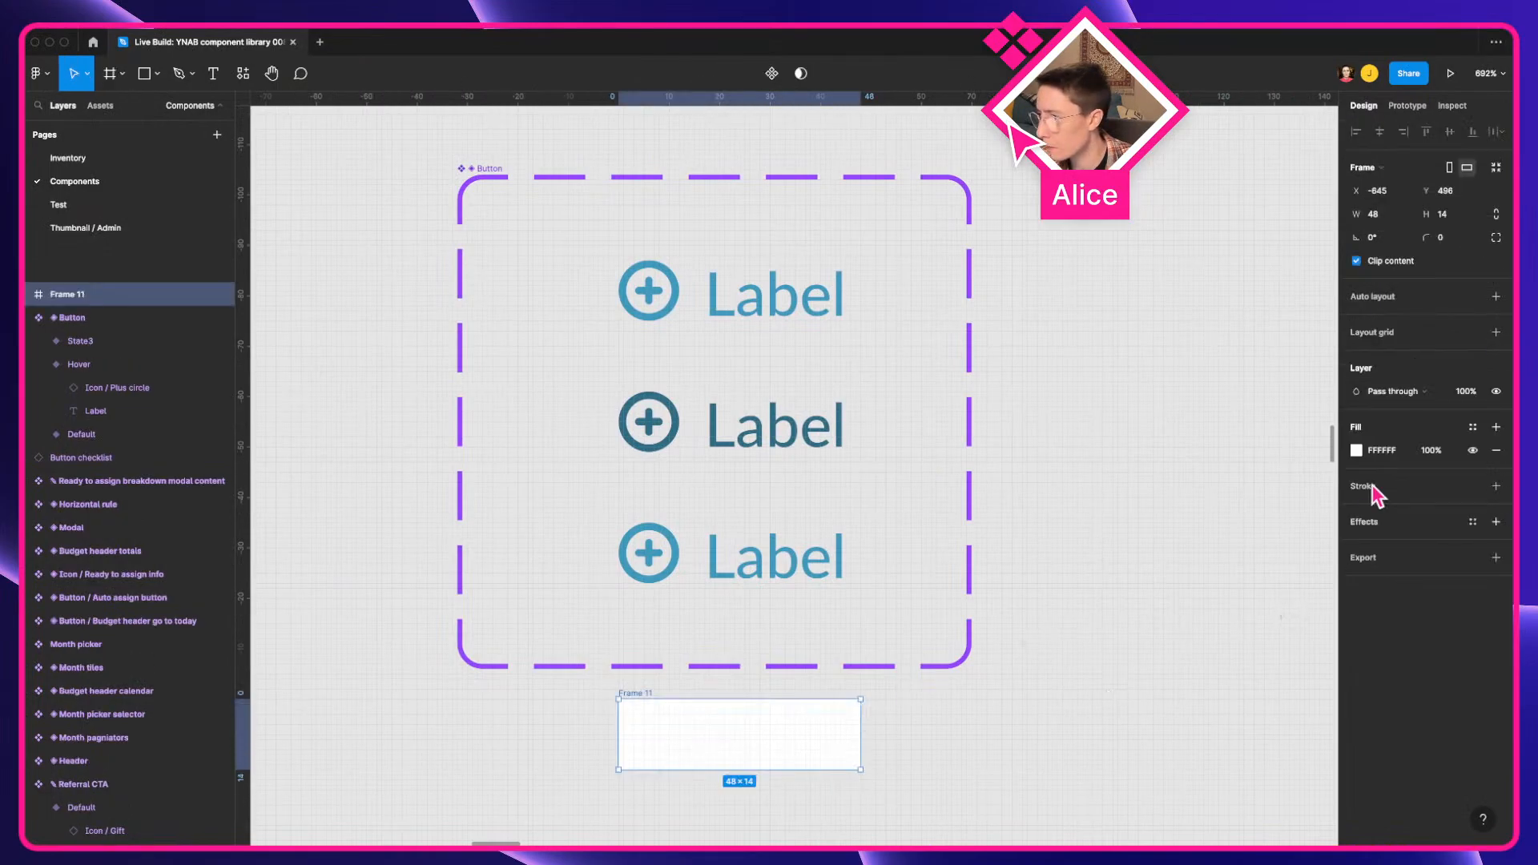
left_click(1496, 485)
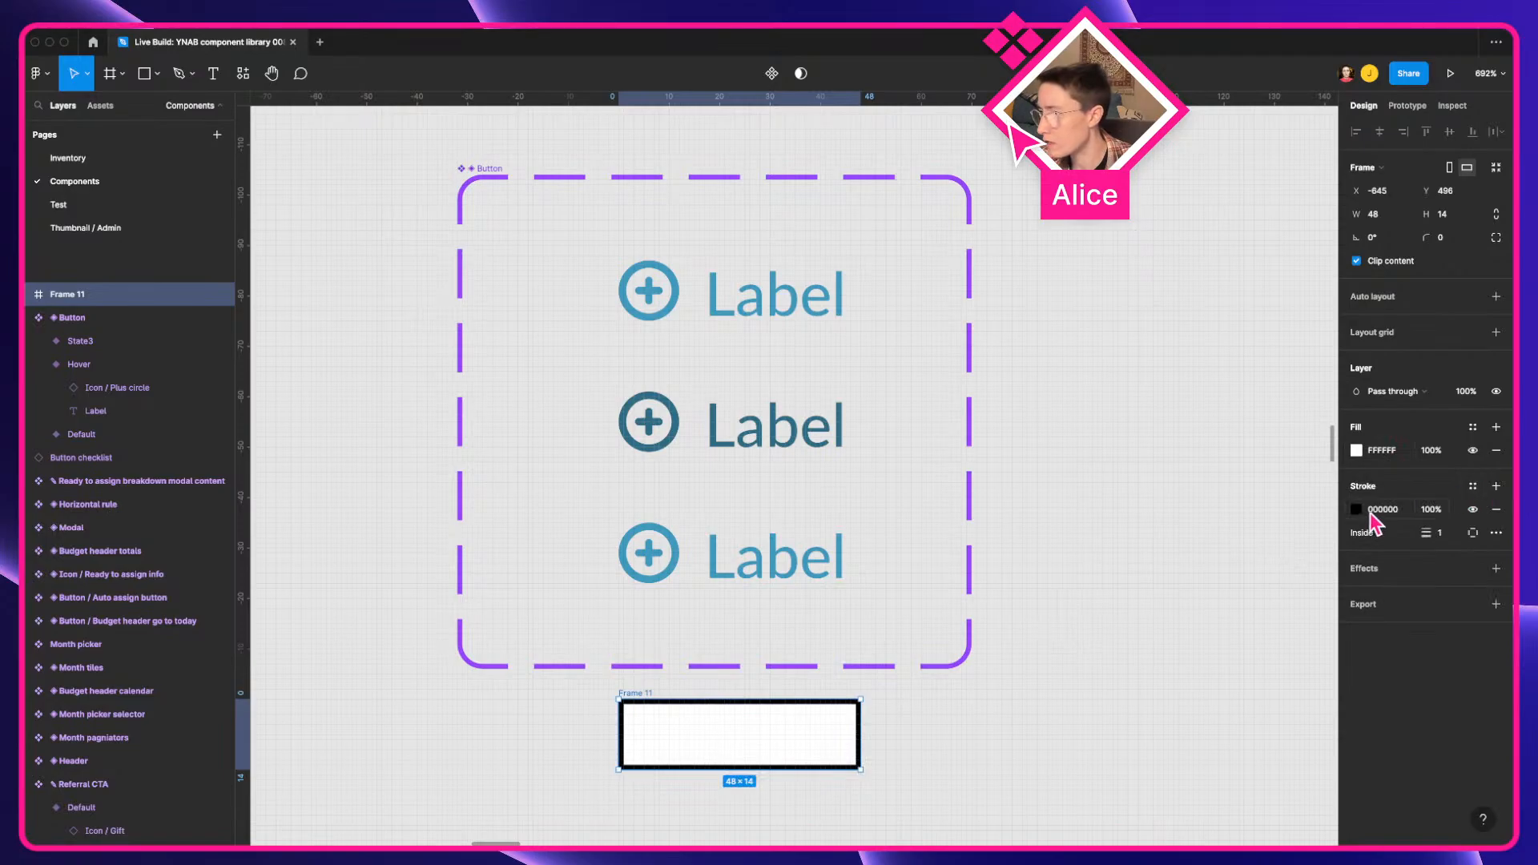
type("2")
key("Tab")
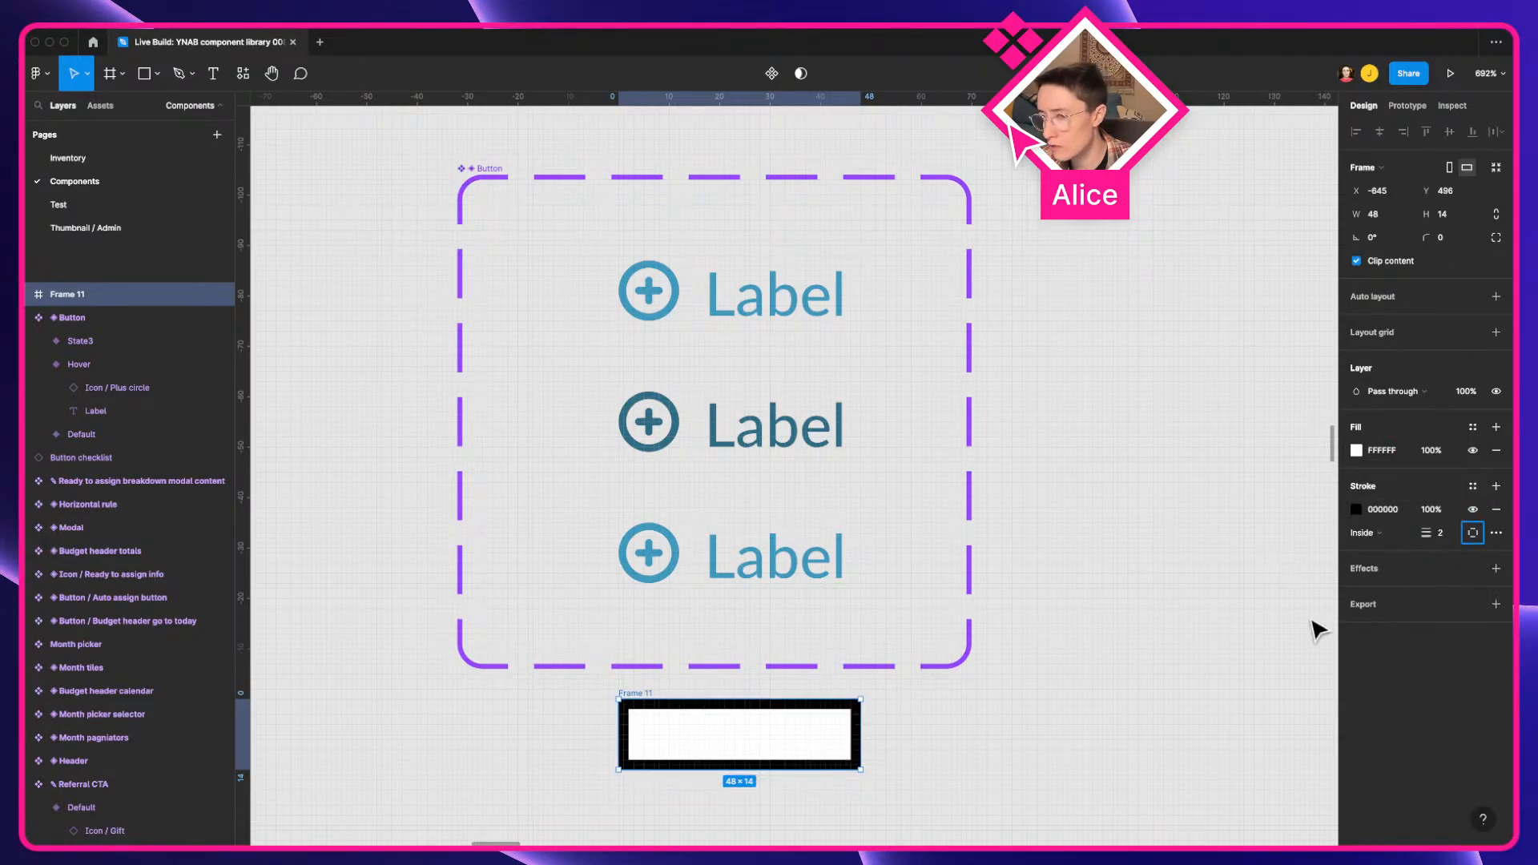
Step: Check the Category Group button's focus outline in the browser and set the new frame's corner radius to 4 in Figma
key("ctrl+Left")
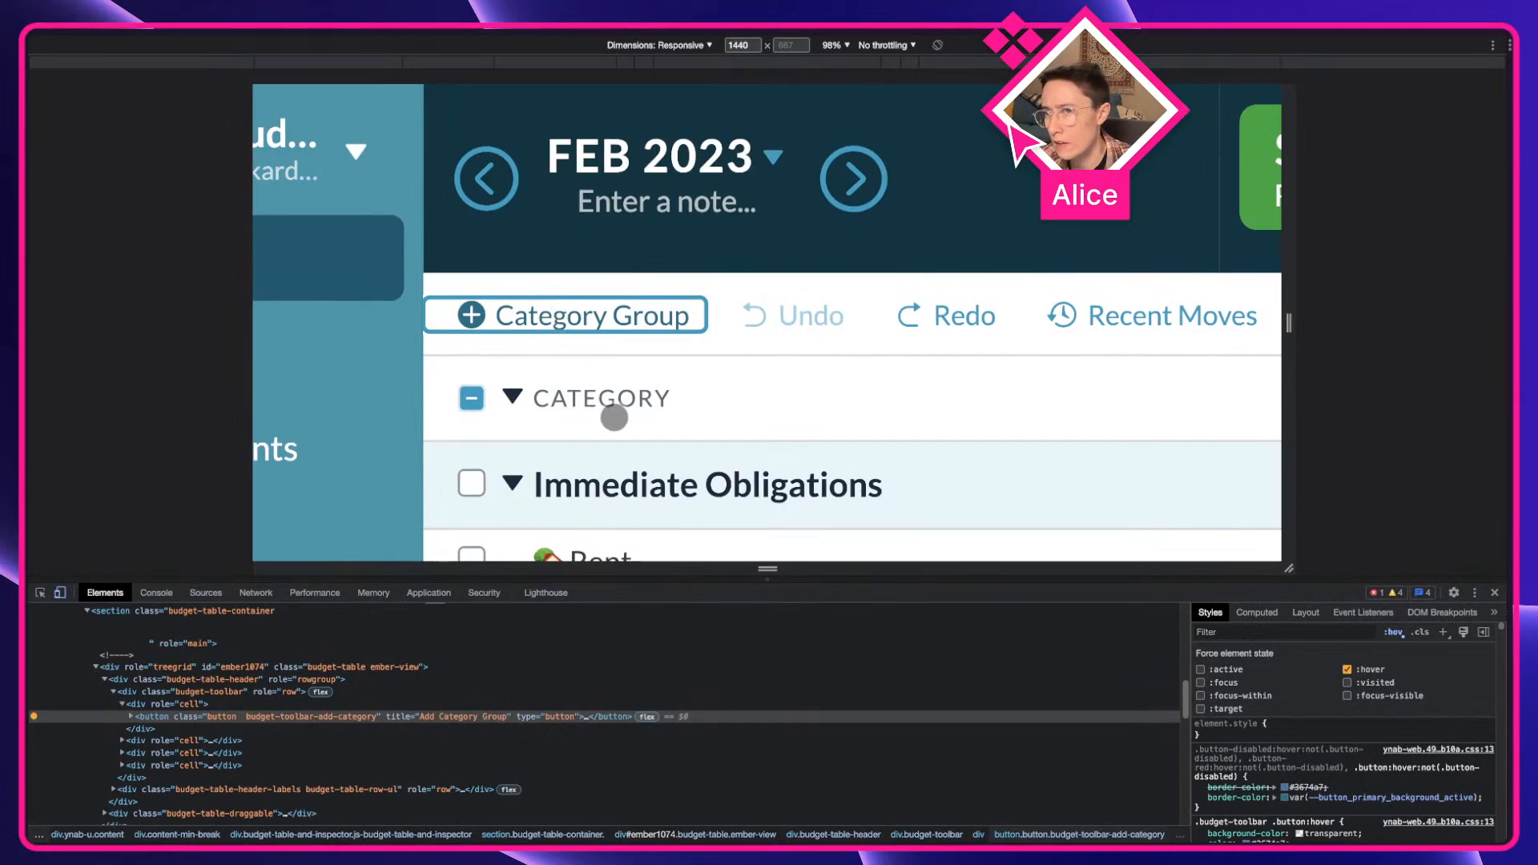
key("ctrl+Right")
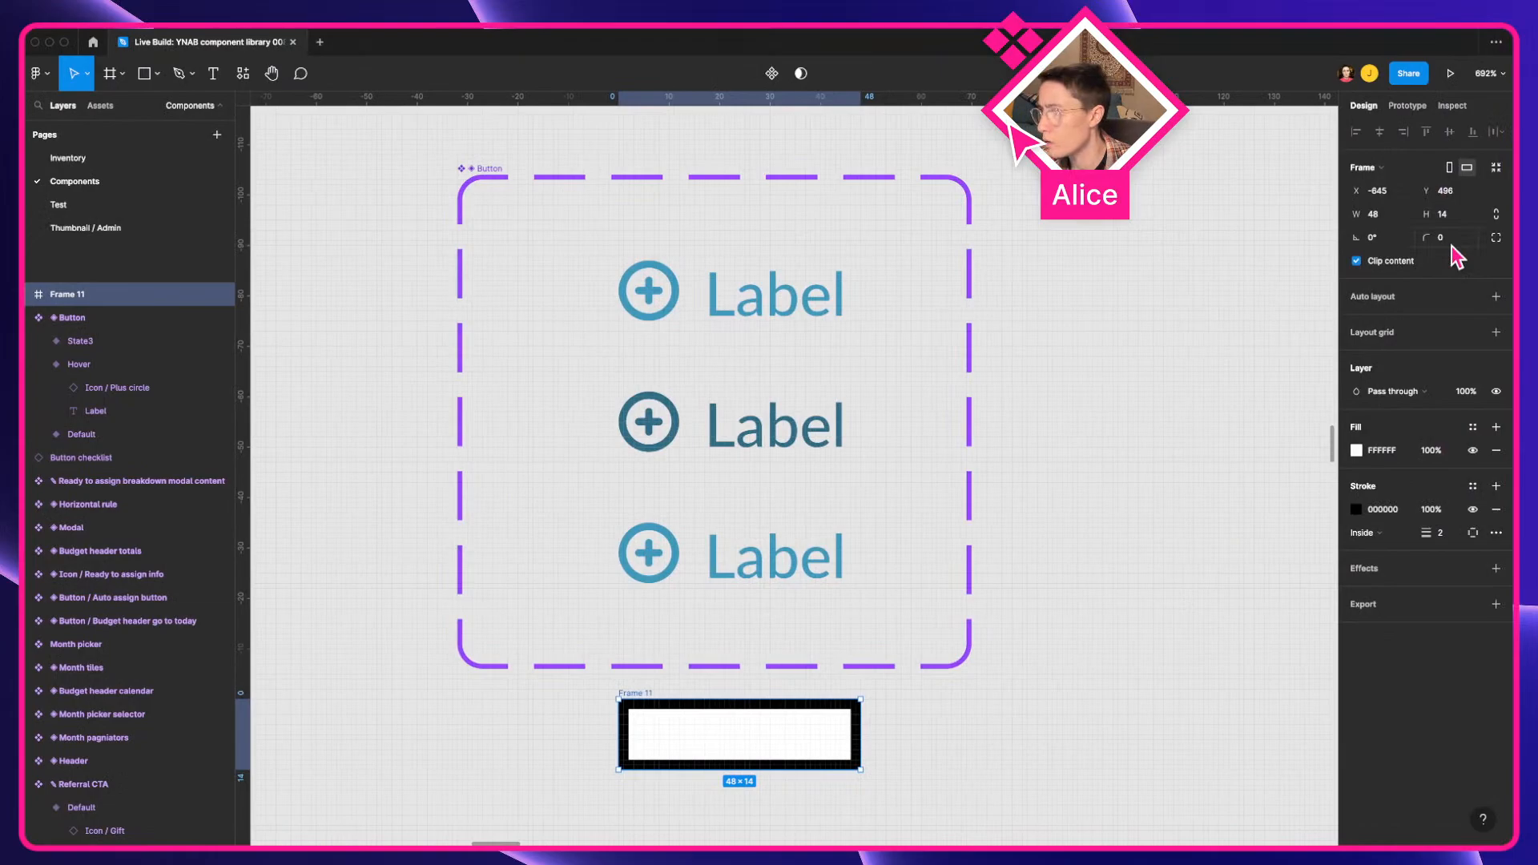
left_click(1446, 238)
type("3")
key("Return")
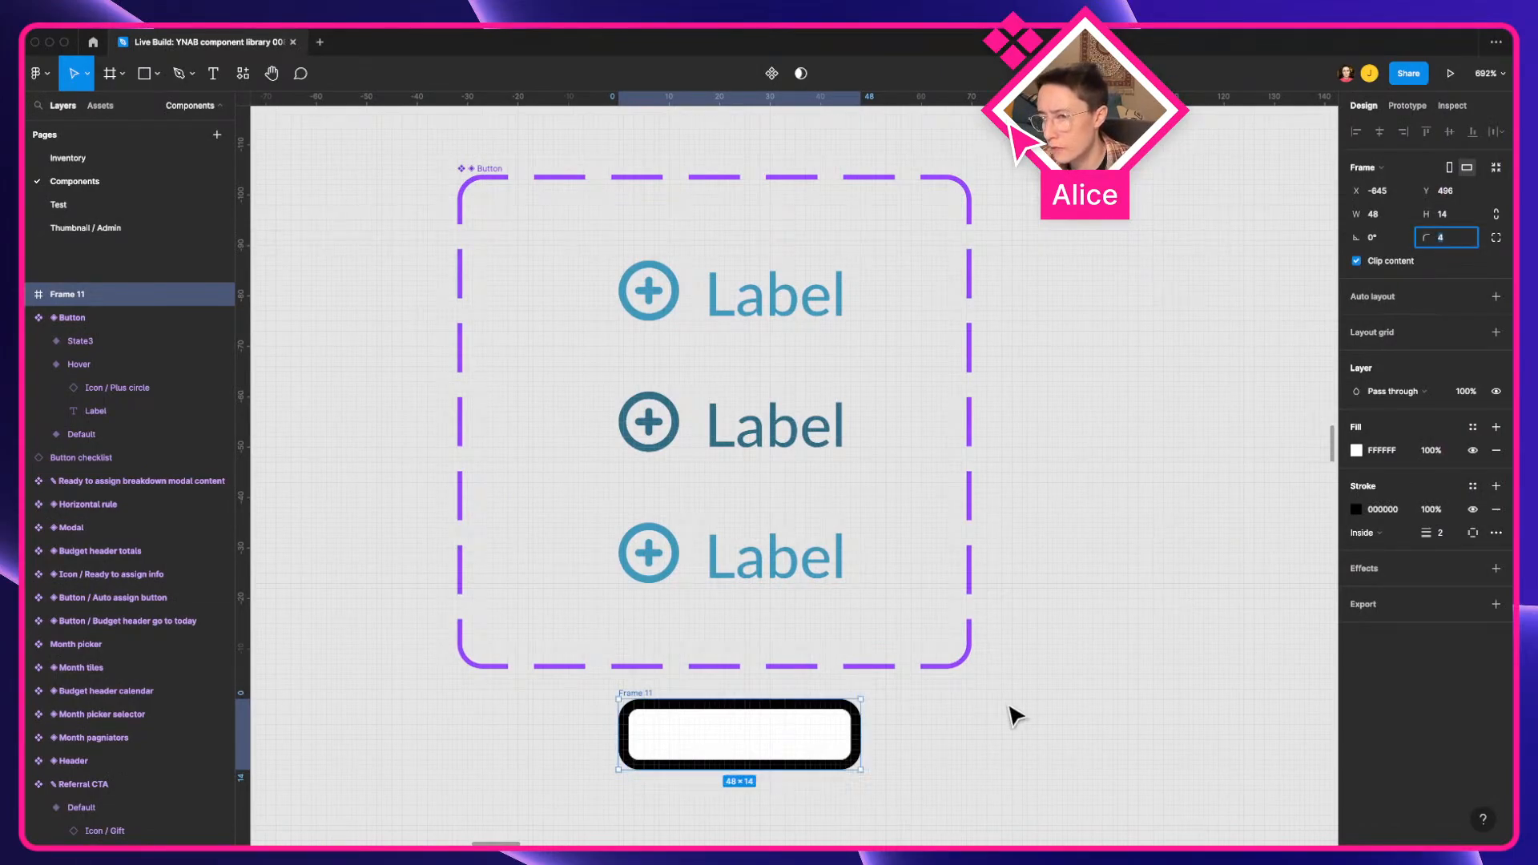
Step: Apply the Blue/500 color style to the new frame's stroke and remove its white fill
left_click(1473, 487)
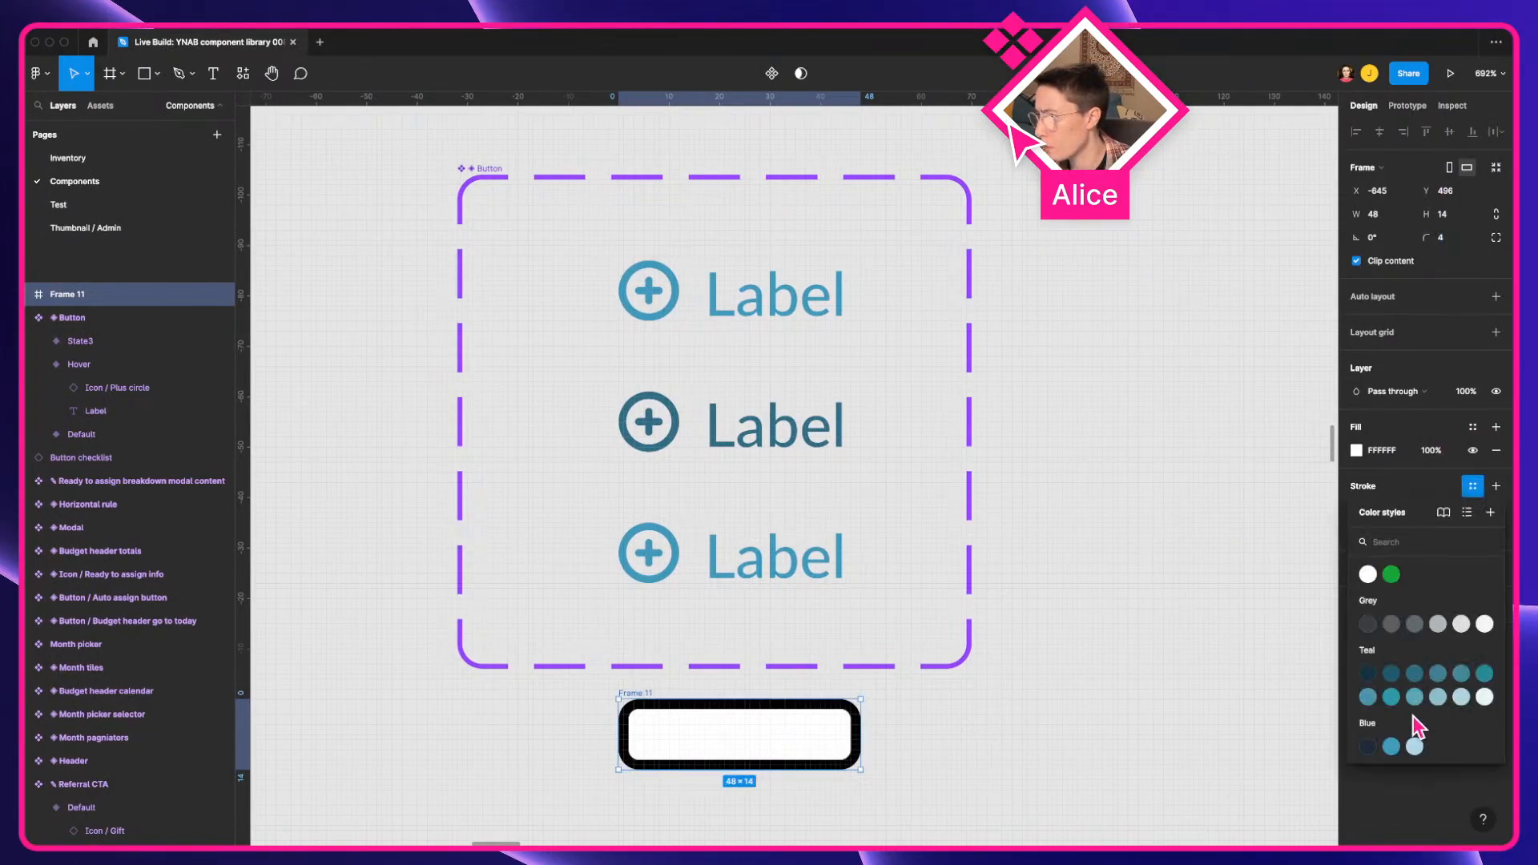
left_click(1391, 747)
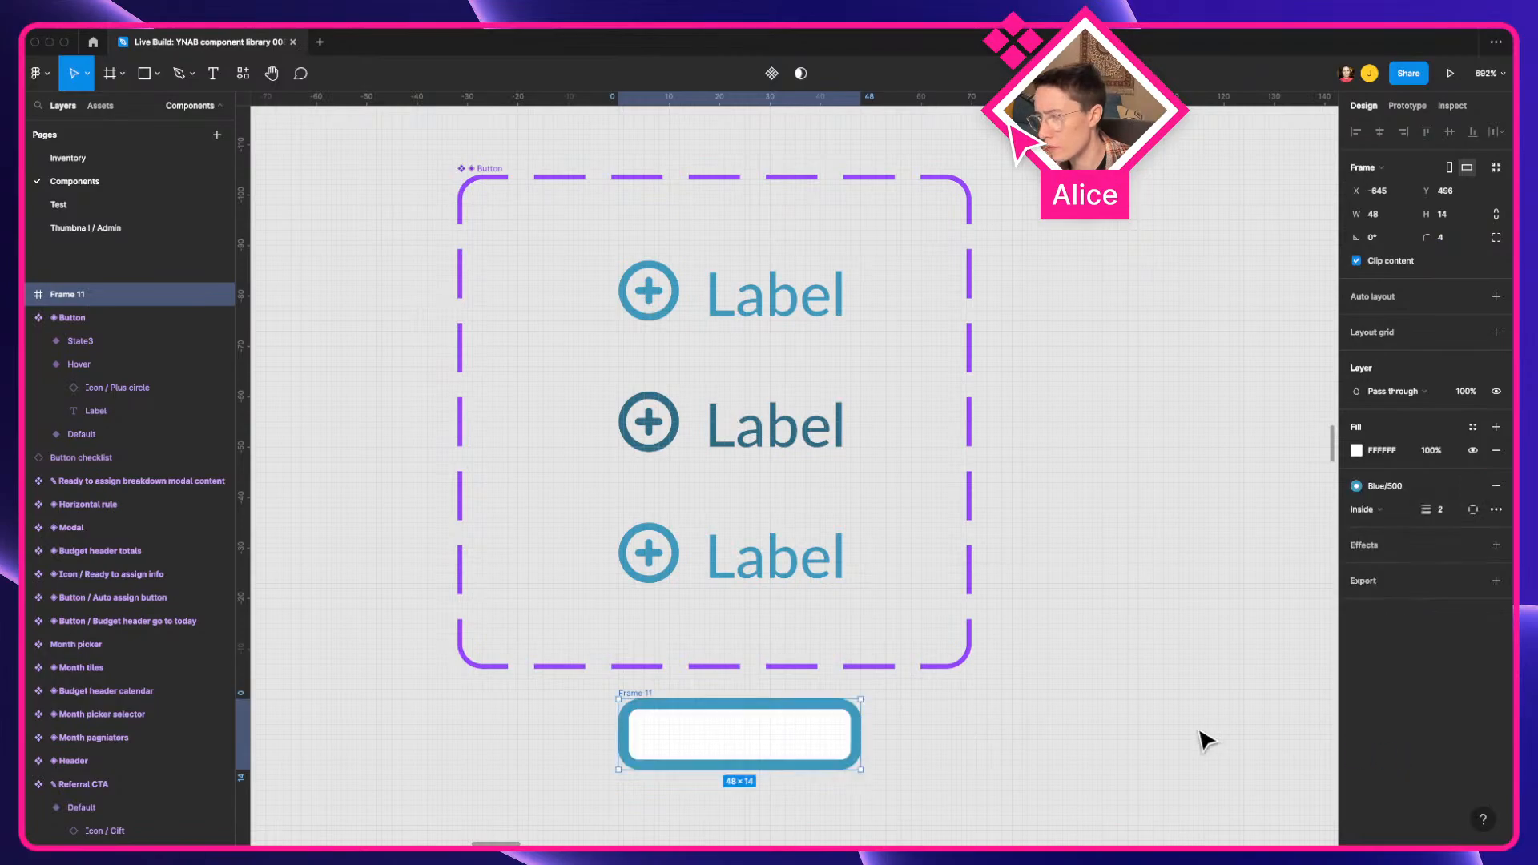
left_click(1496, 450)
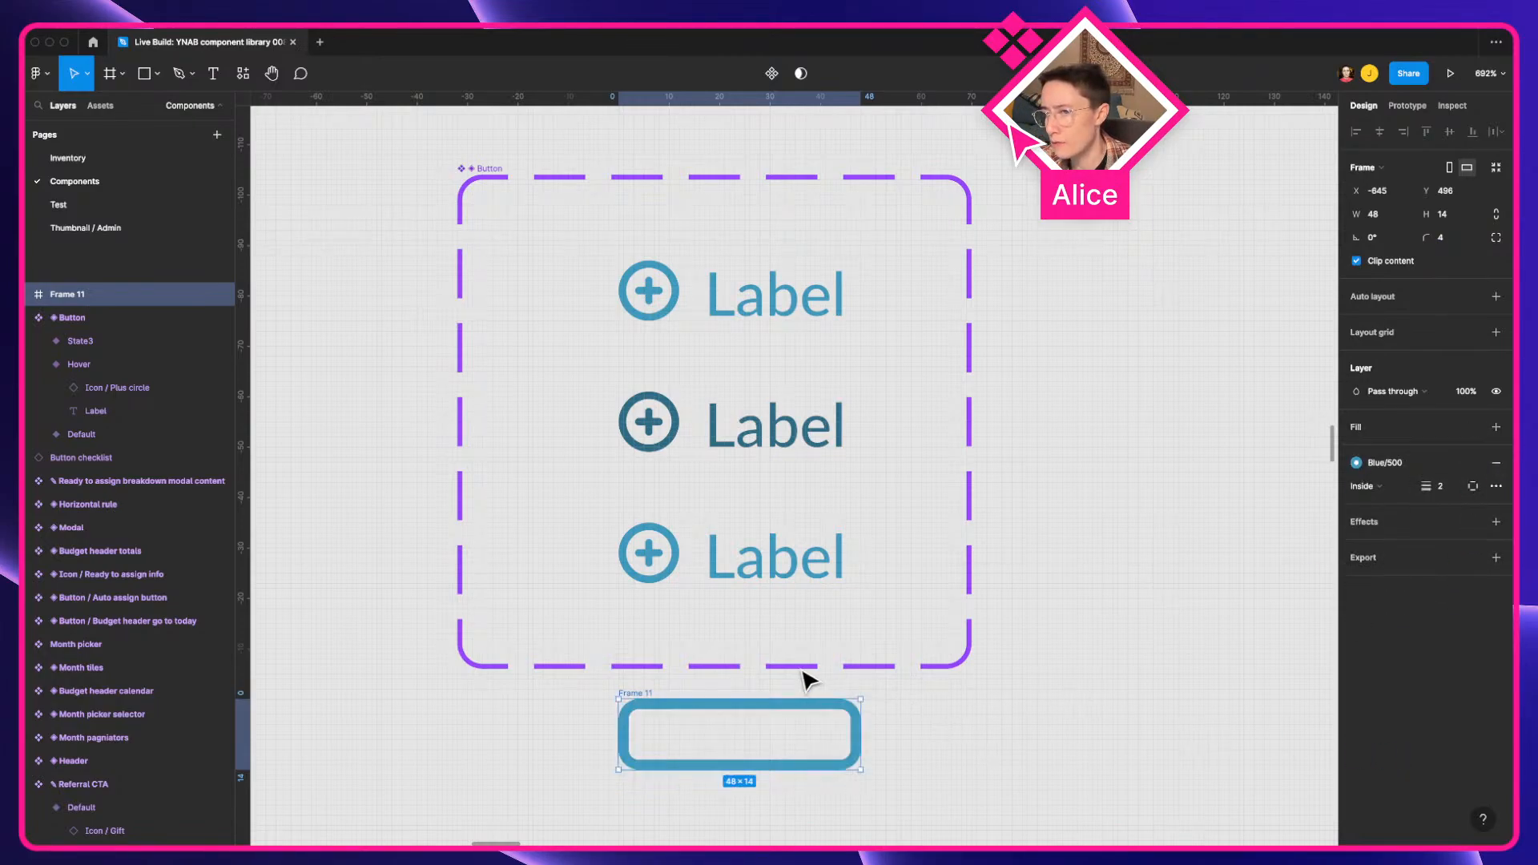
Step: Place the outline frame inside the third variant with absolute position and constraints Left and right, Top and bottom
left_click_drag(770, 727, 539, 552)
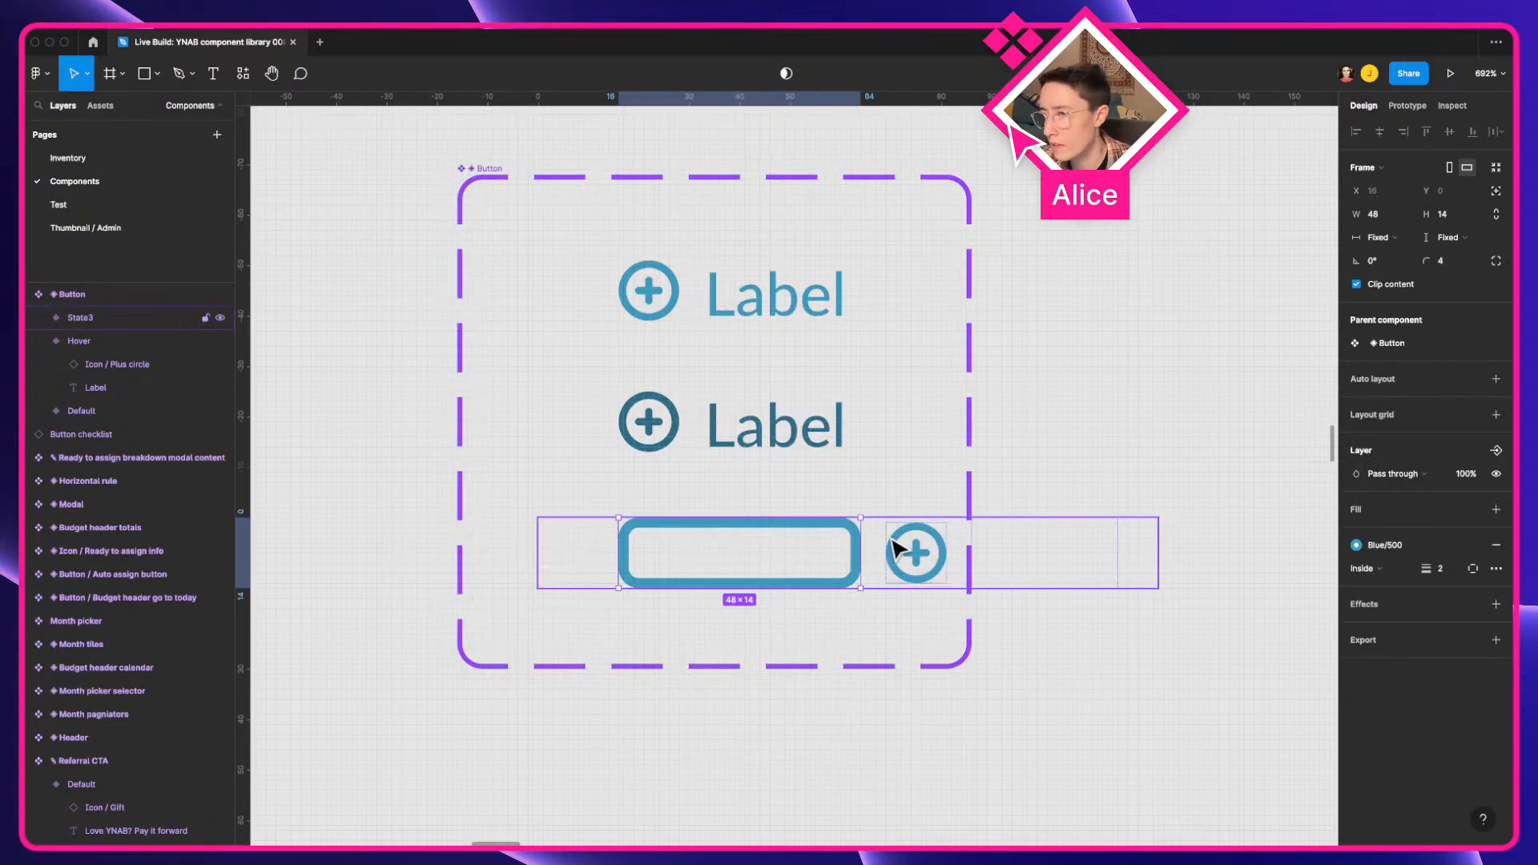
left_click(1496, 194)
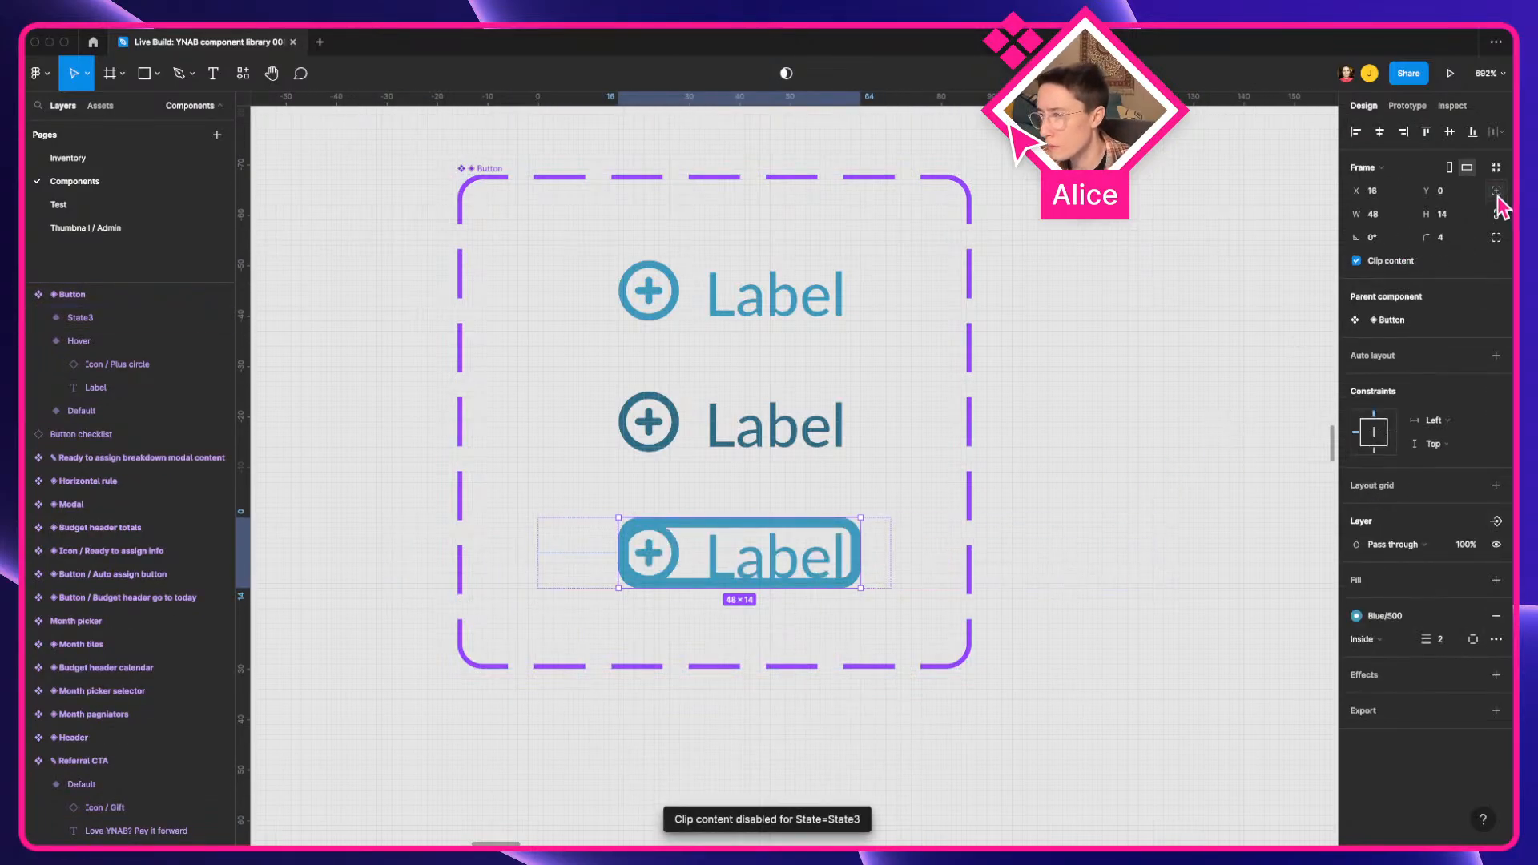
left_click(1374, 450, "shift")
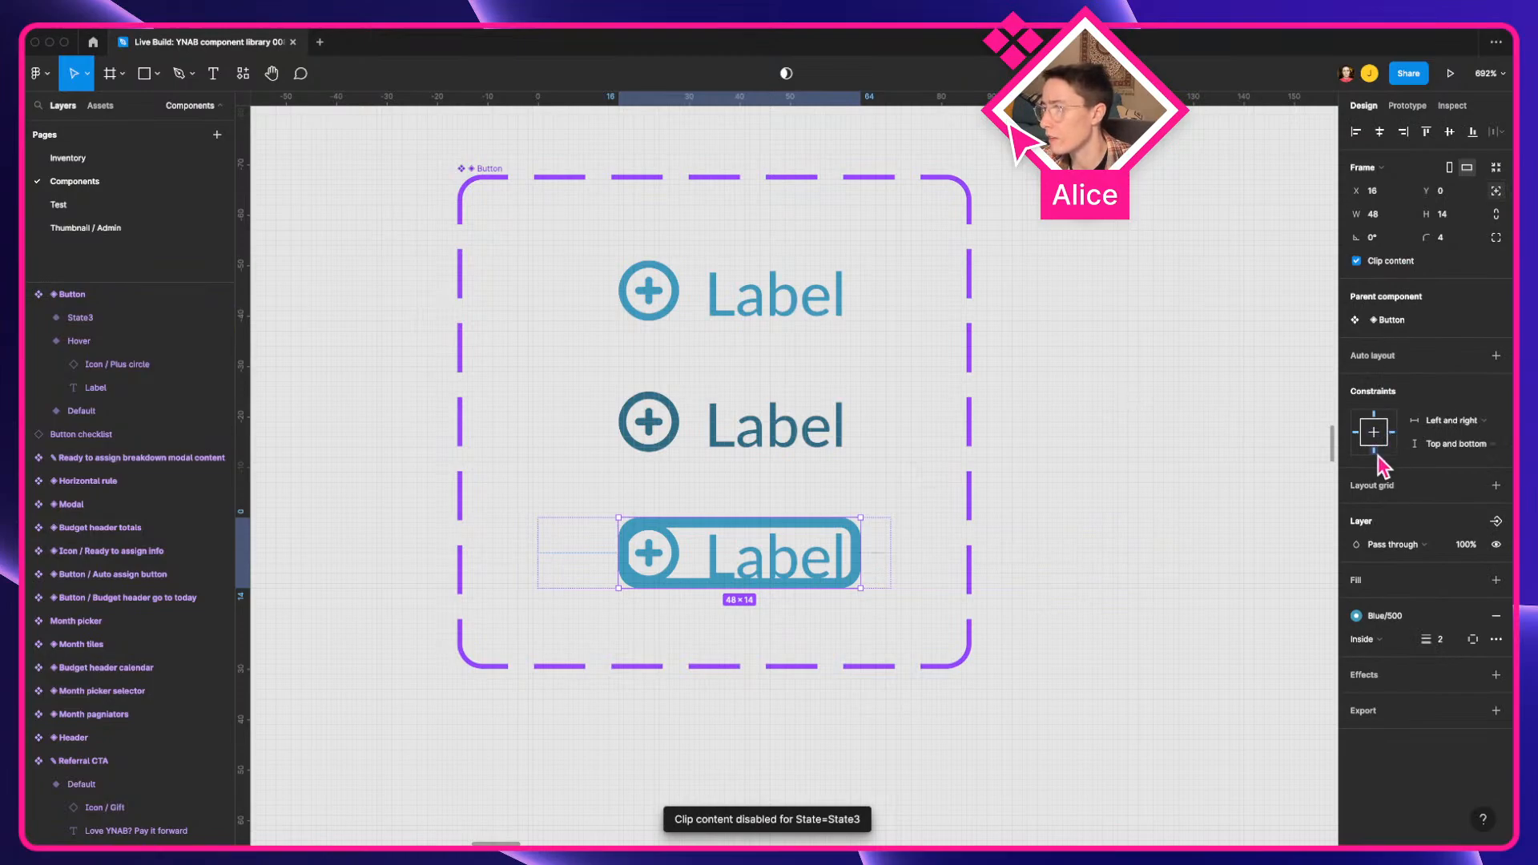
Step: Stretch the outline frame across the full variant from X 0 to a width of 70 and set its stroke to Outside
left_click_drag(612, 545, 532, 553)
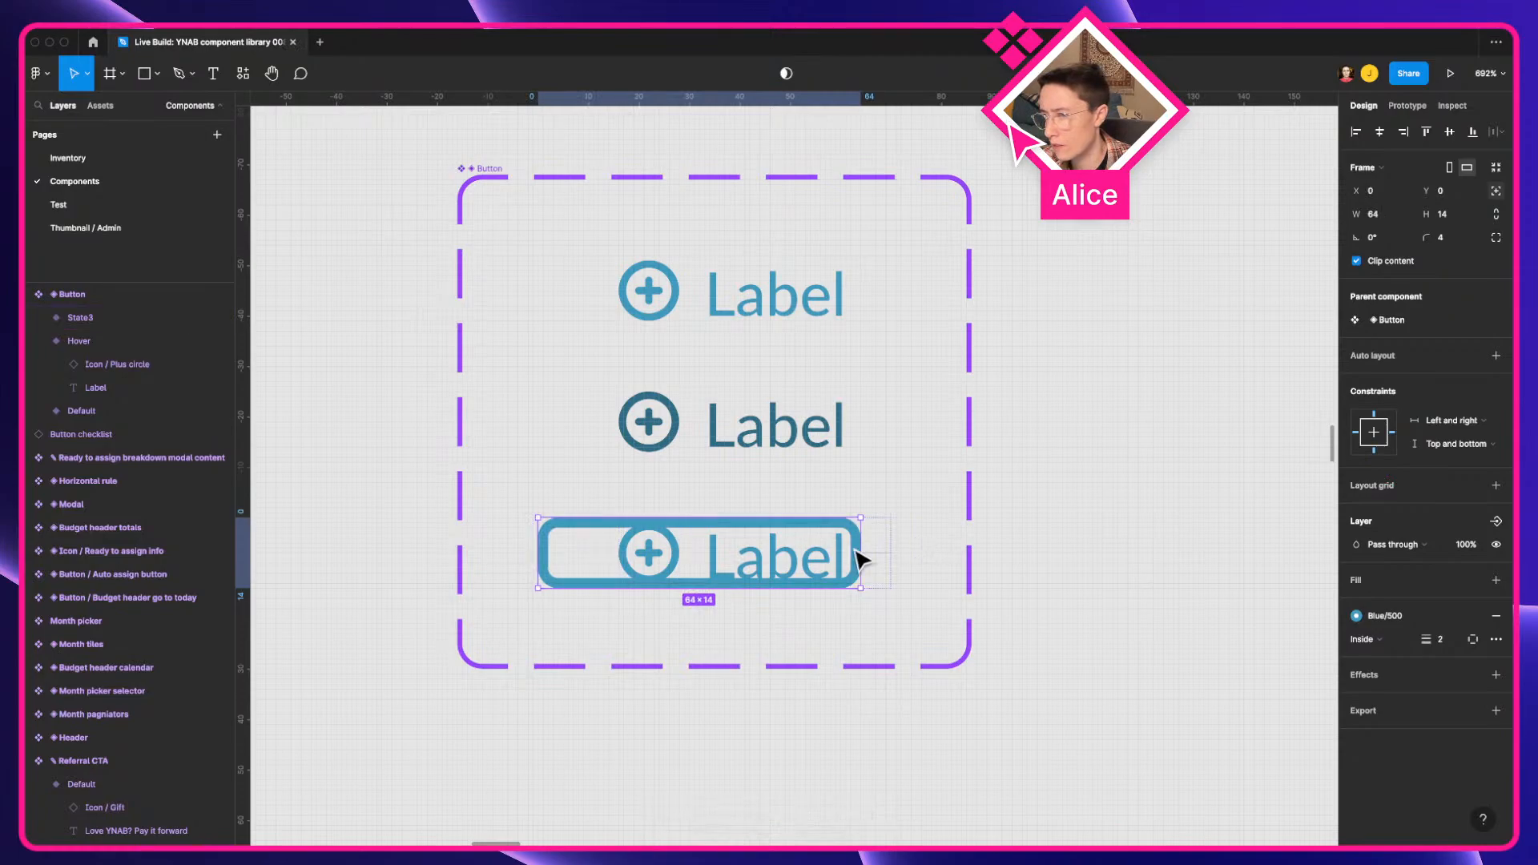
left_click_drag(860, 551, 890, 547)
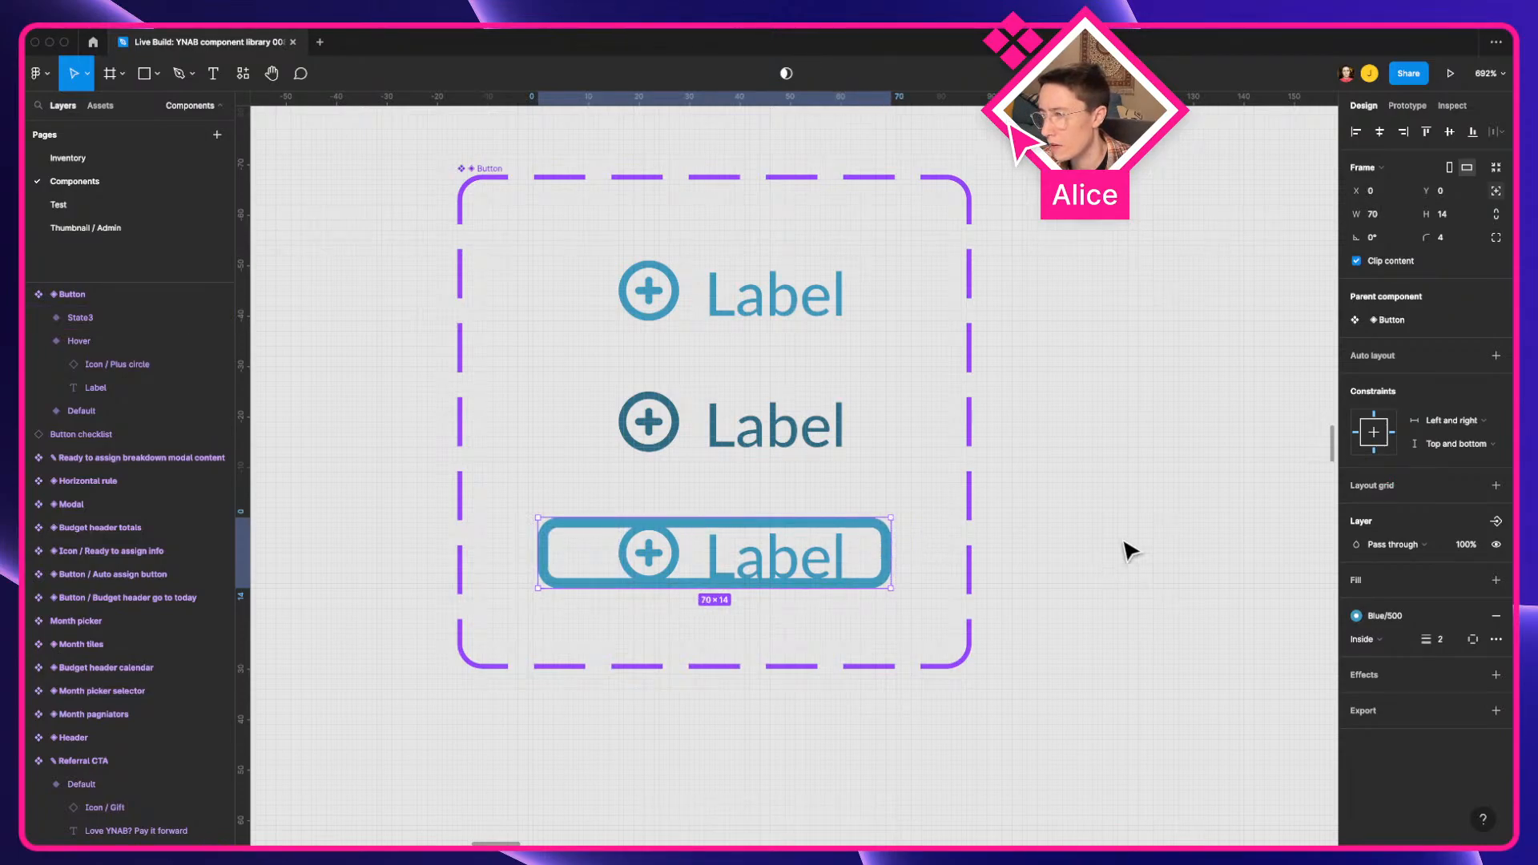
left_click(1396, 641)
left_click(1398, 657)
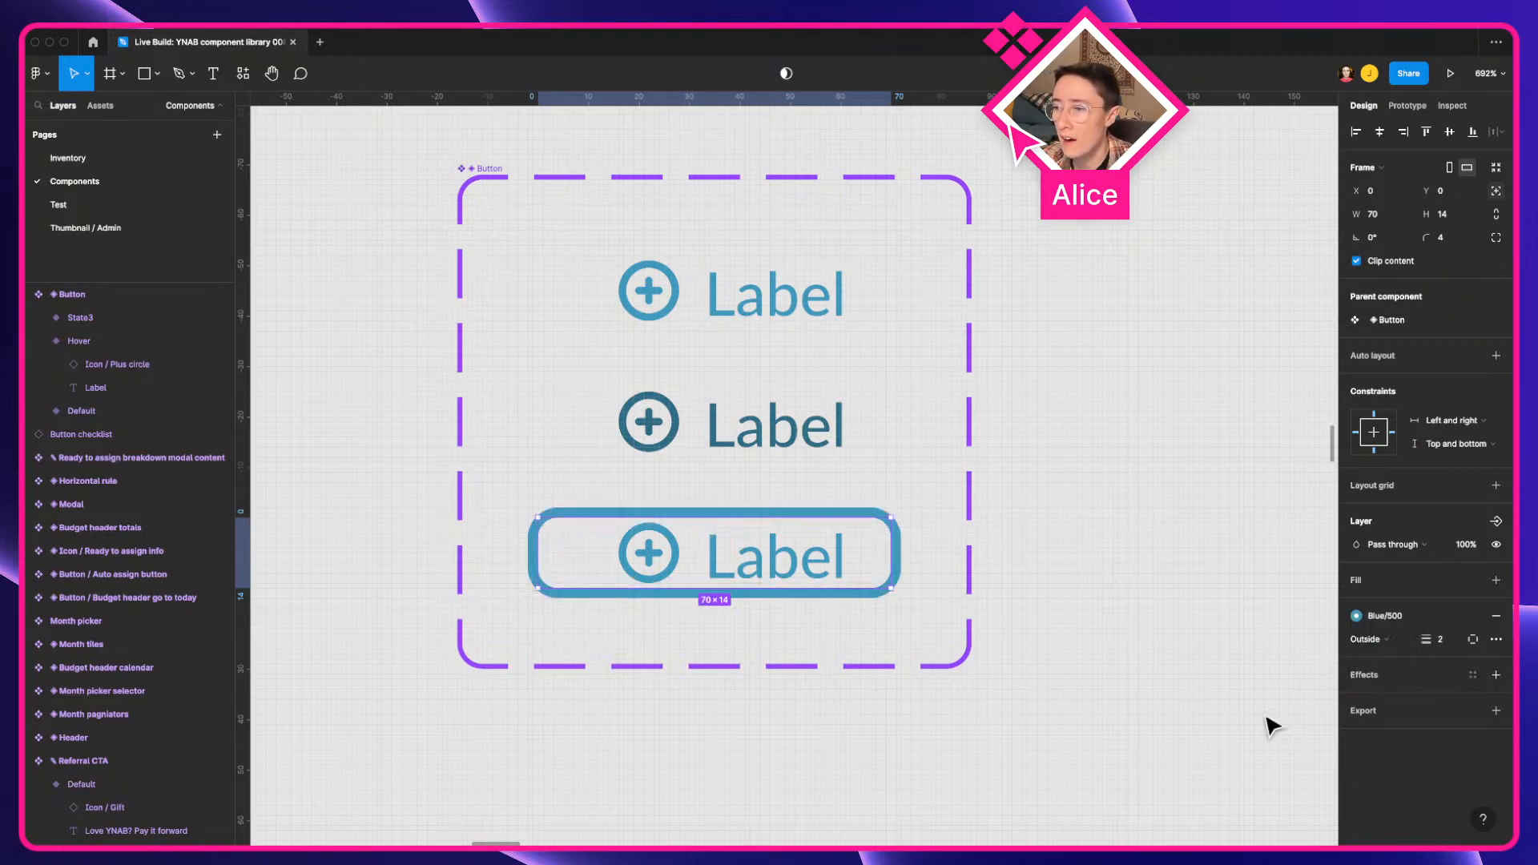
left_click(1145, 717)
Step: Place an instance of the third variant below the component set and change its label to "Labsadasdasel"
scroll(809, 585, "down", 2)
scroll(810, 585, "right", 2)
scroll(805, 542, "down", 3)
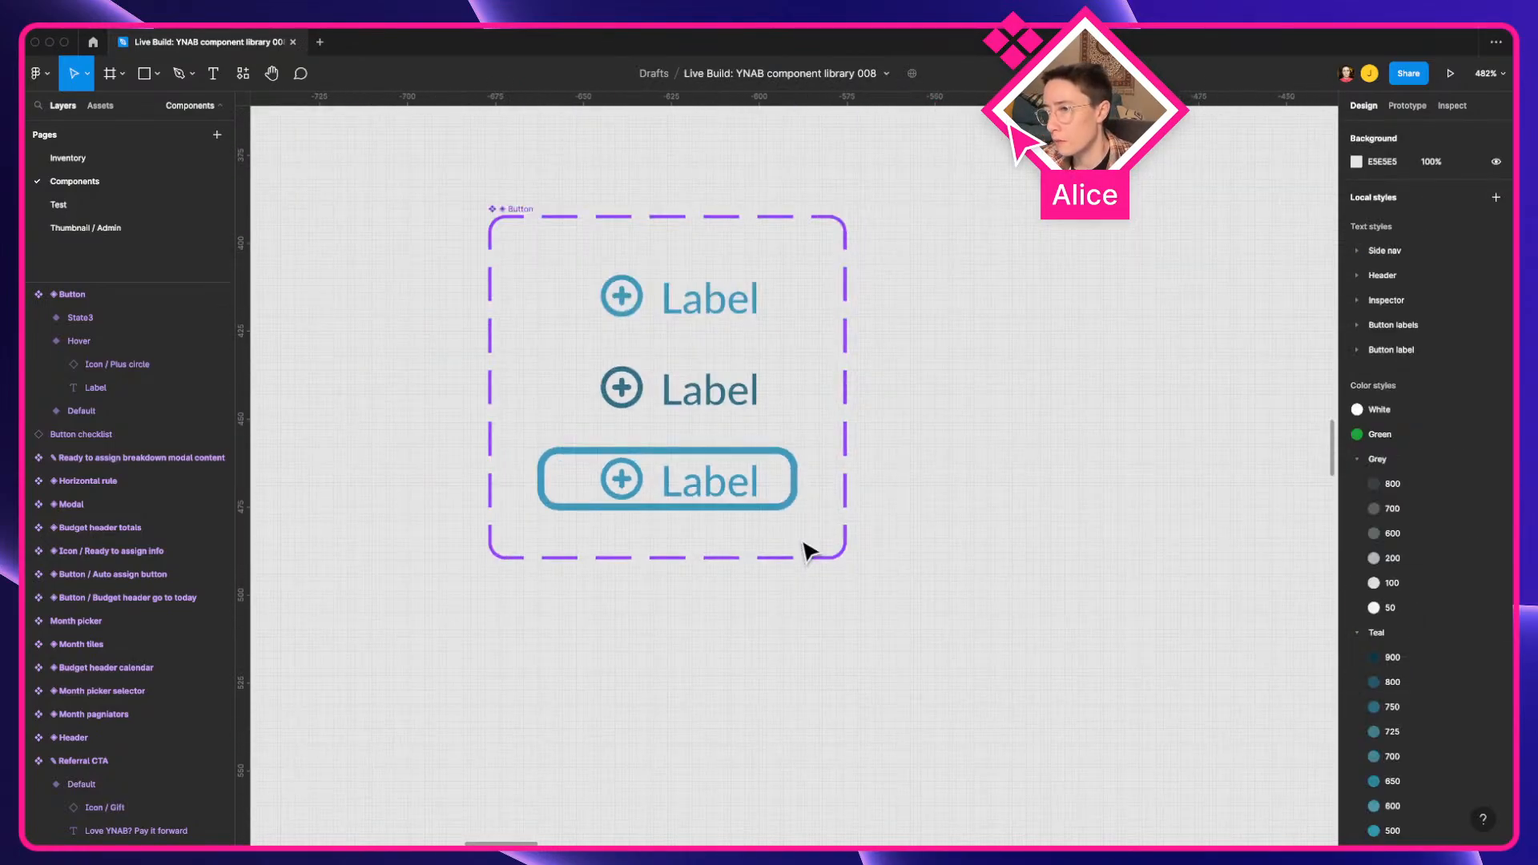
left_click_drag(712, 482, 881, 714)
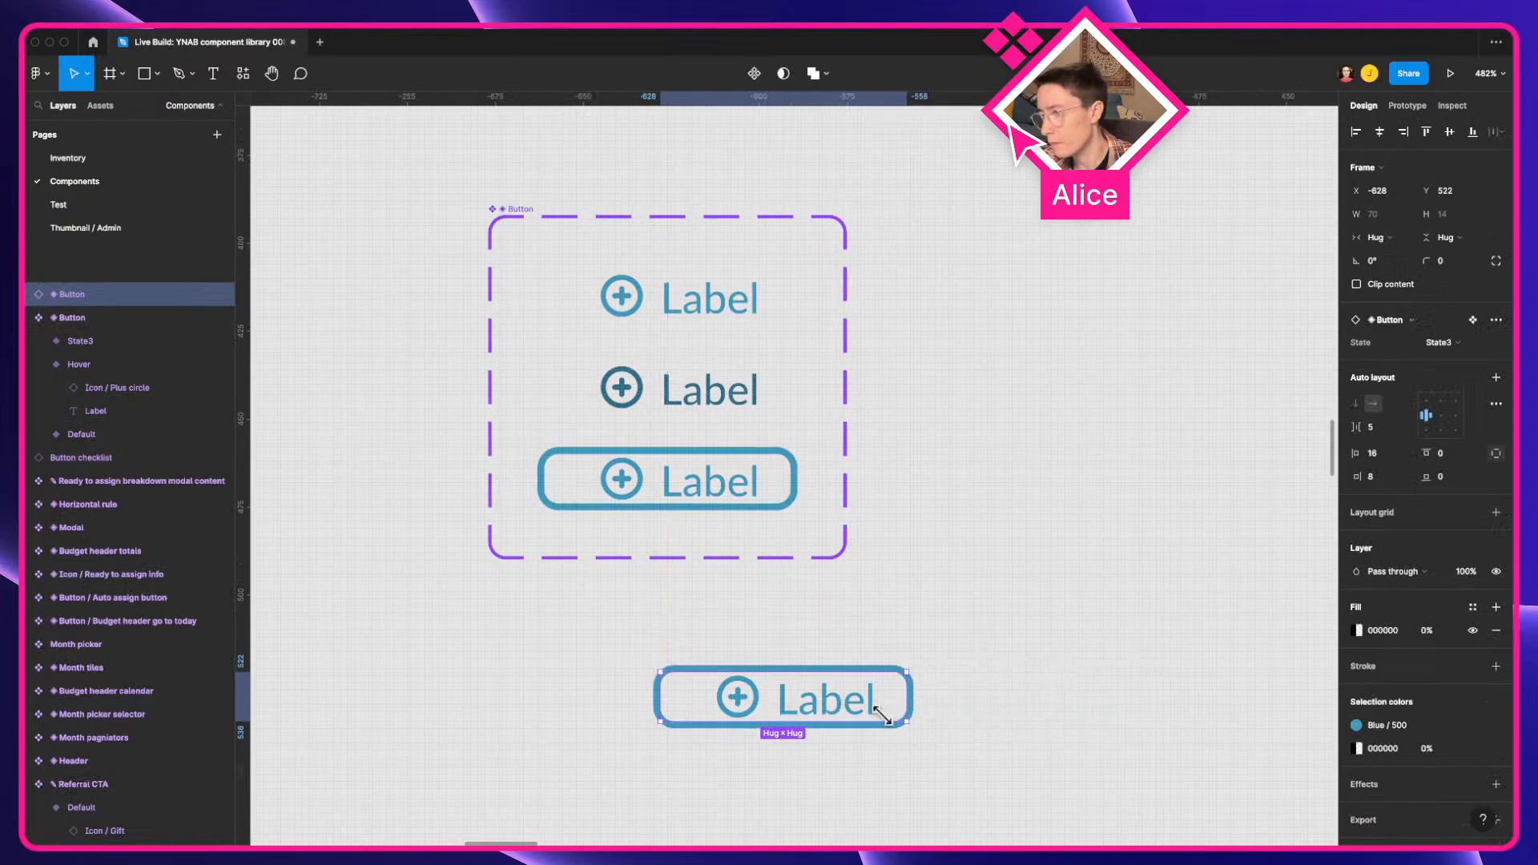
left_click(699, 495)
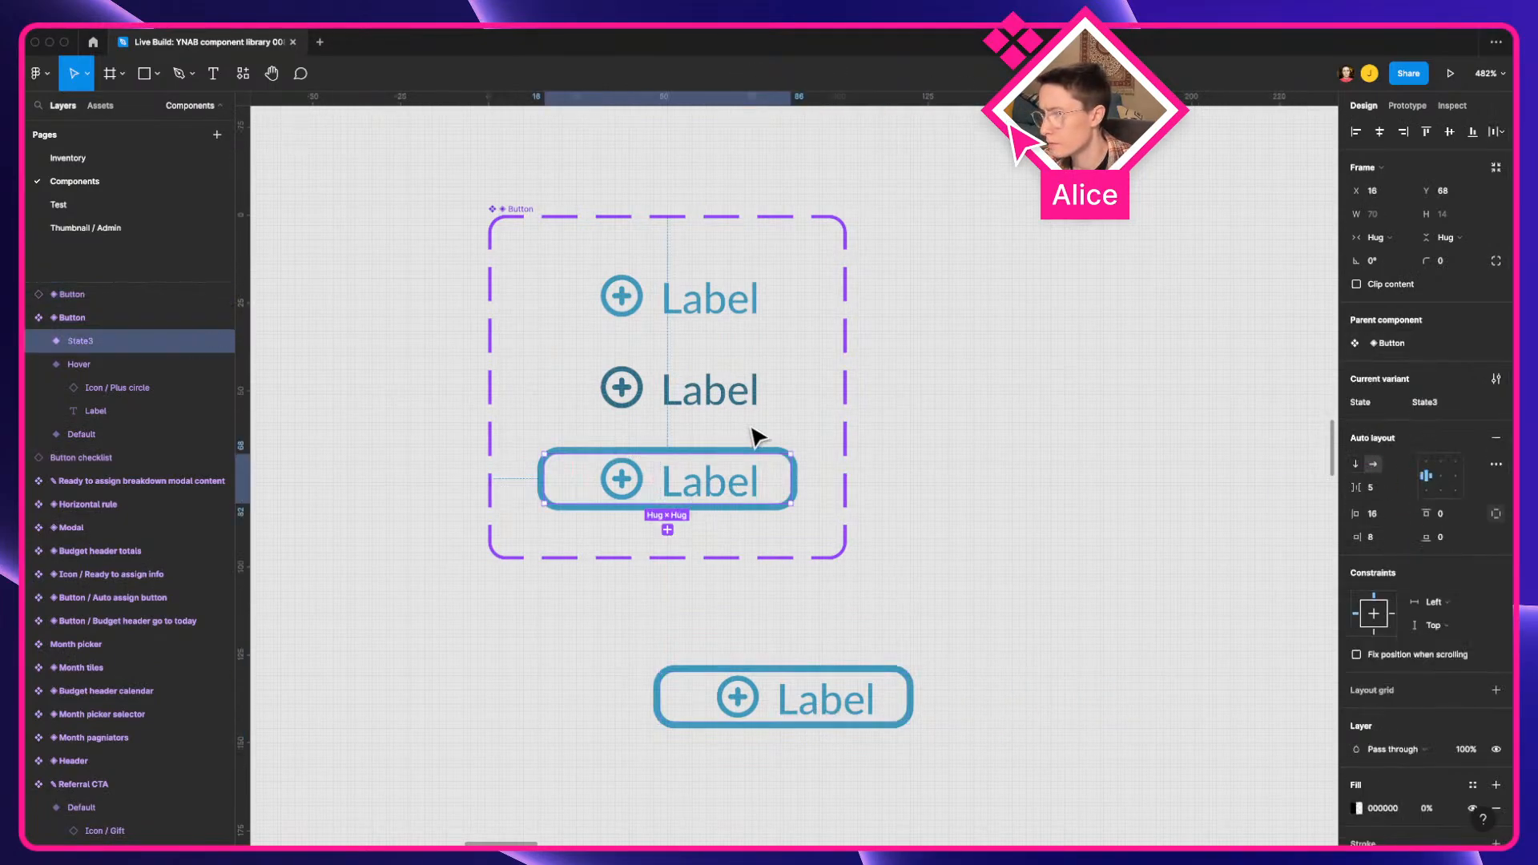
double_click(843, 702)
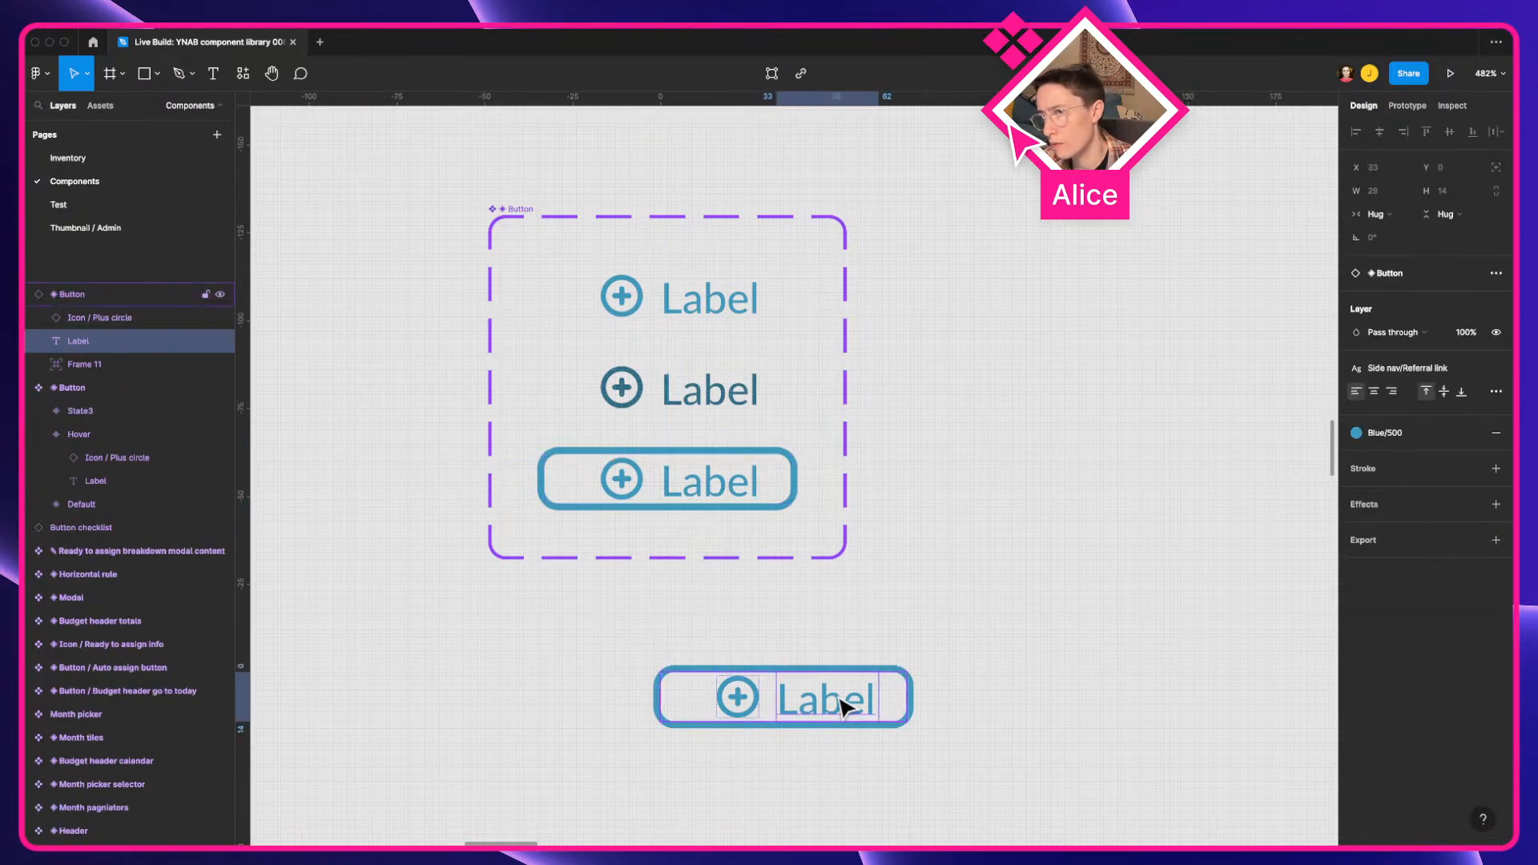
key("s")
double_click(835, 696)
type("sadasdas")
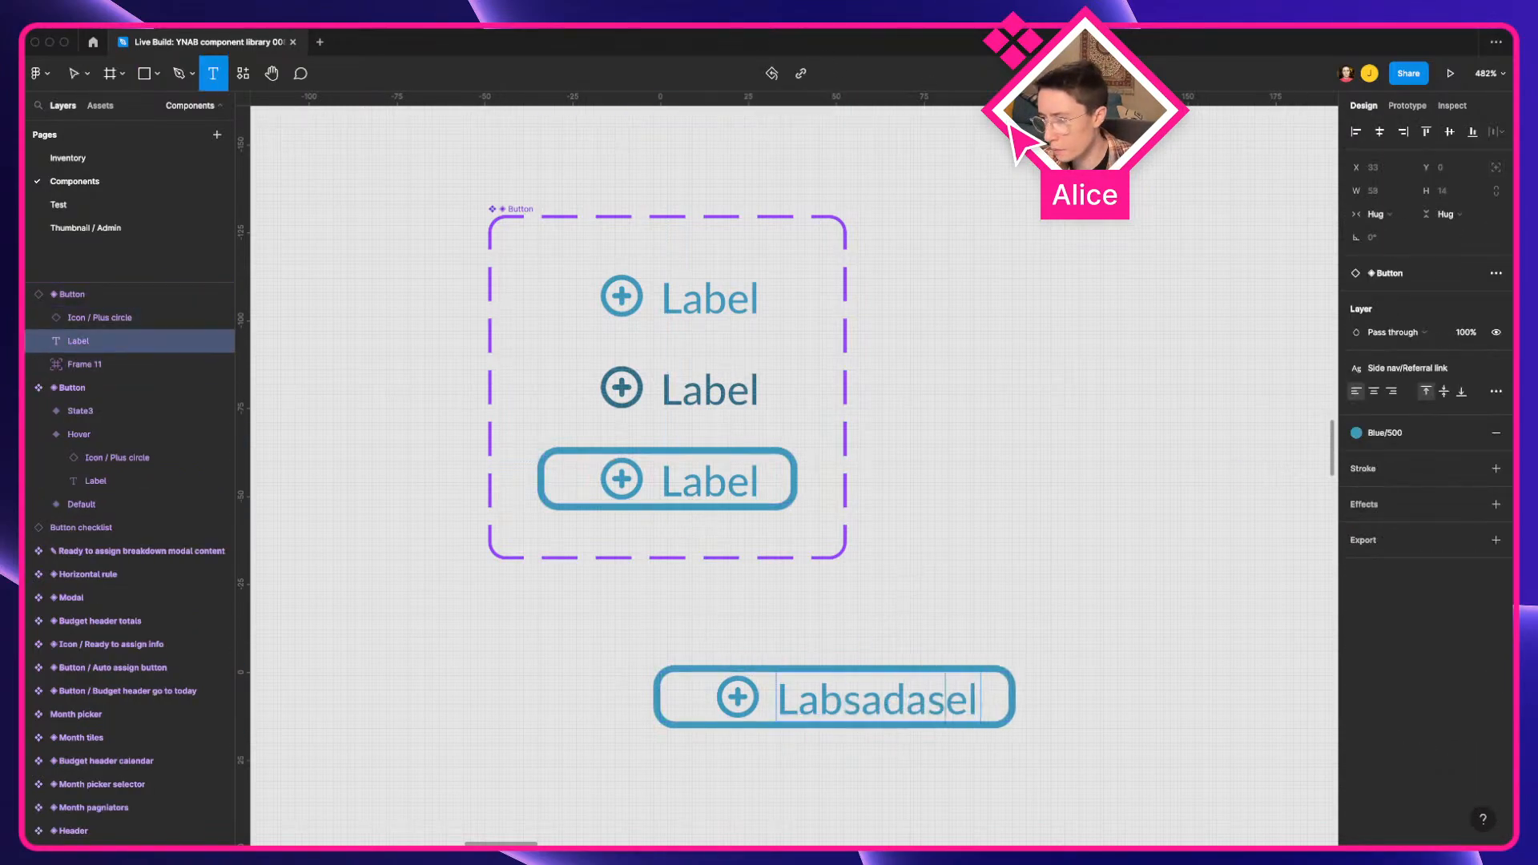
left_click(920, 571)
Step: Resize the test instance to a height of about 31 and nudge it up to Y 515
left_click(864, 726)
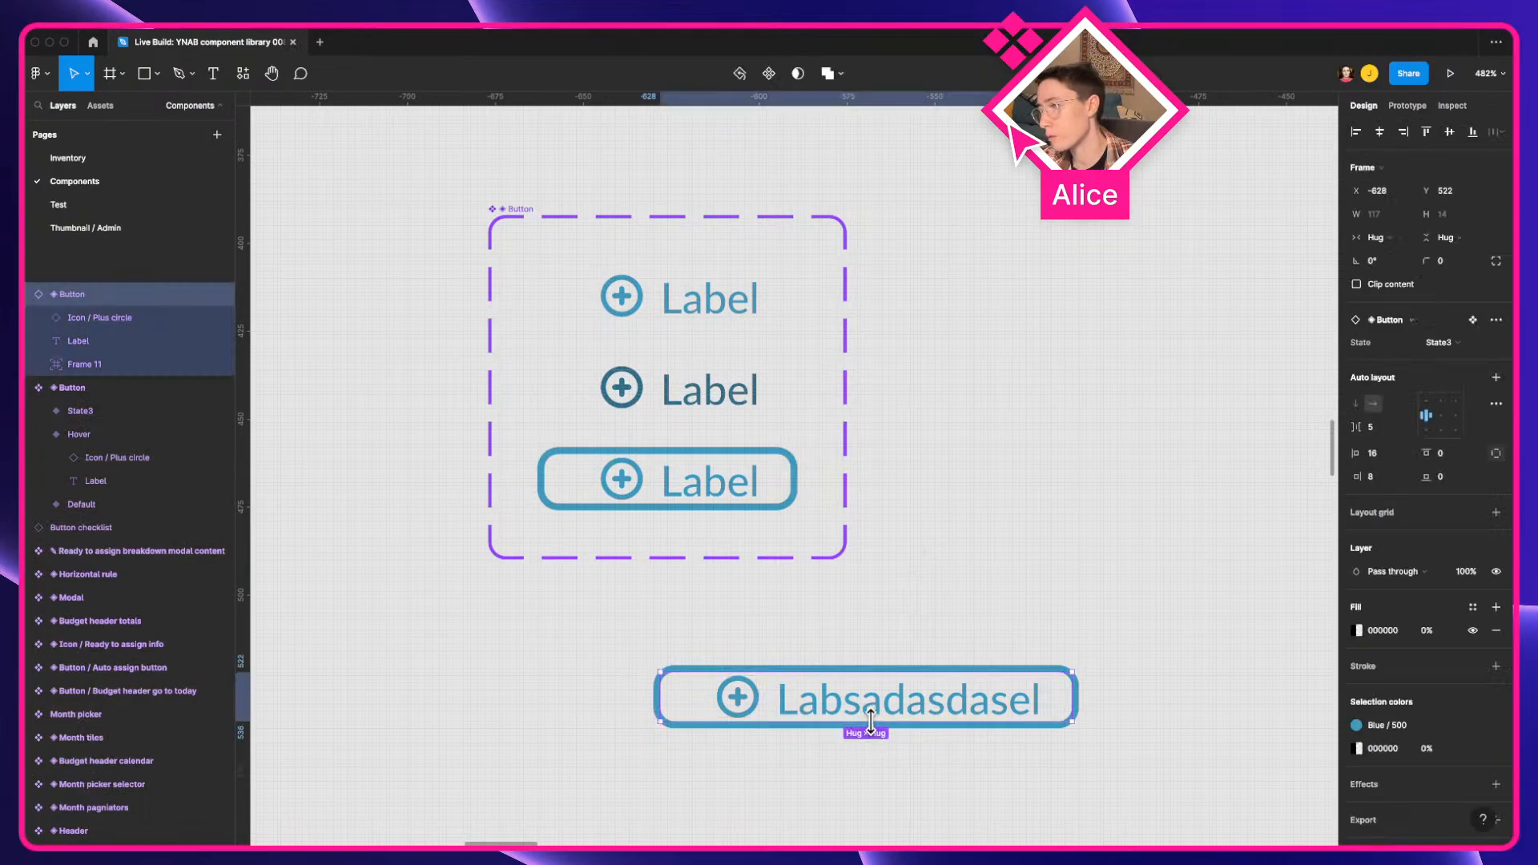
left_click_drag(866, 726, 874, 784)
key("Up")
key("Up")
key("Up")
key("Up")
key("Up")
key("Up")
key("Up")
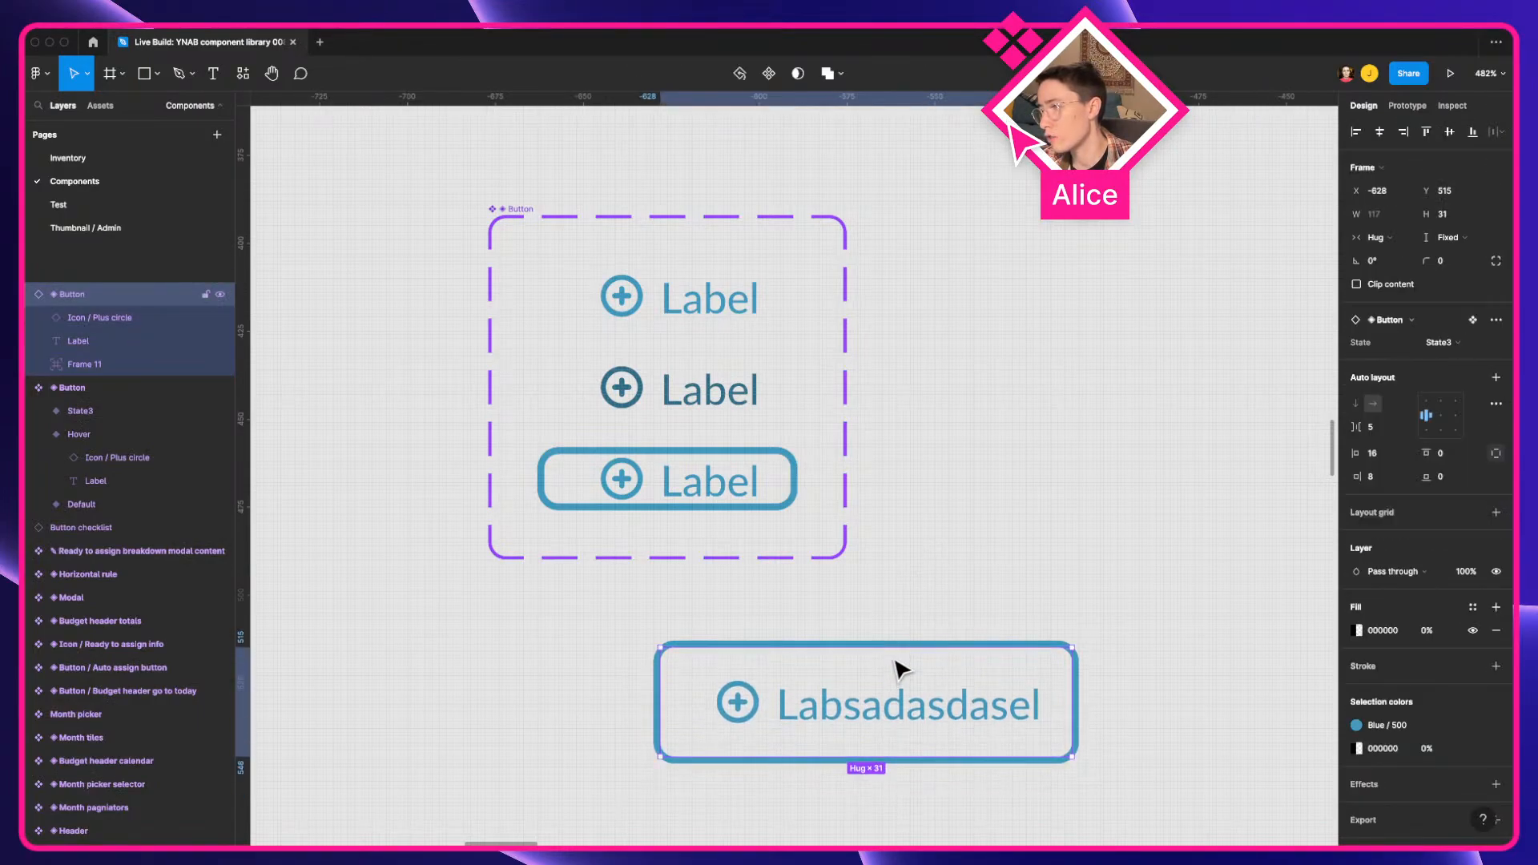
Step: Rename the outline frame inside the third variant as Focus ring
left_click(574, 505)
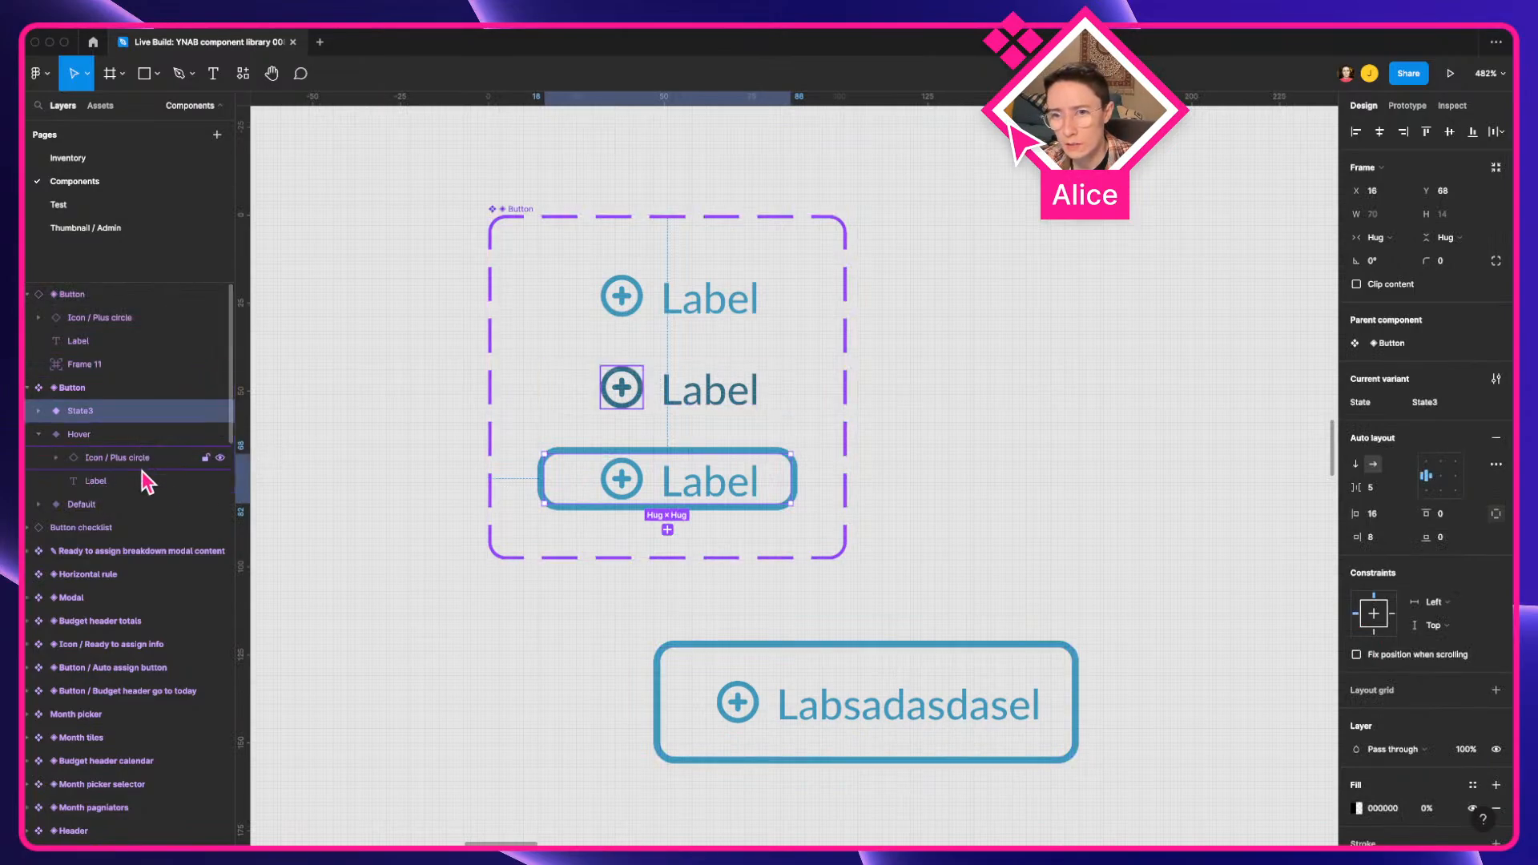
left_click(36, 413)
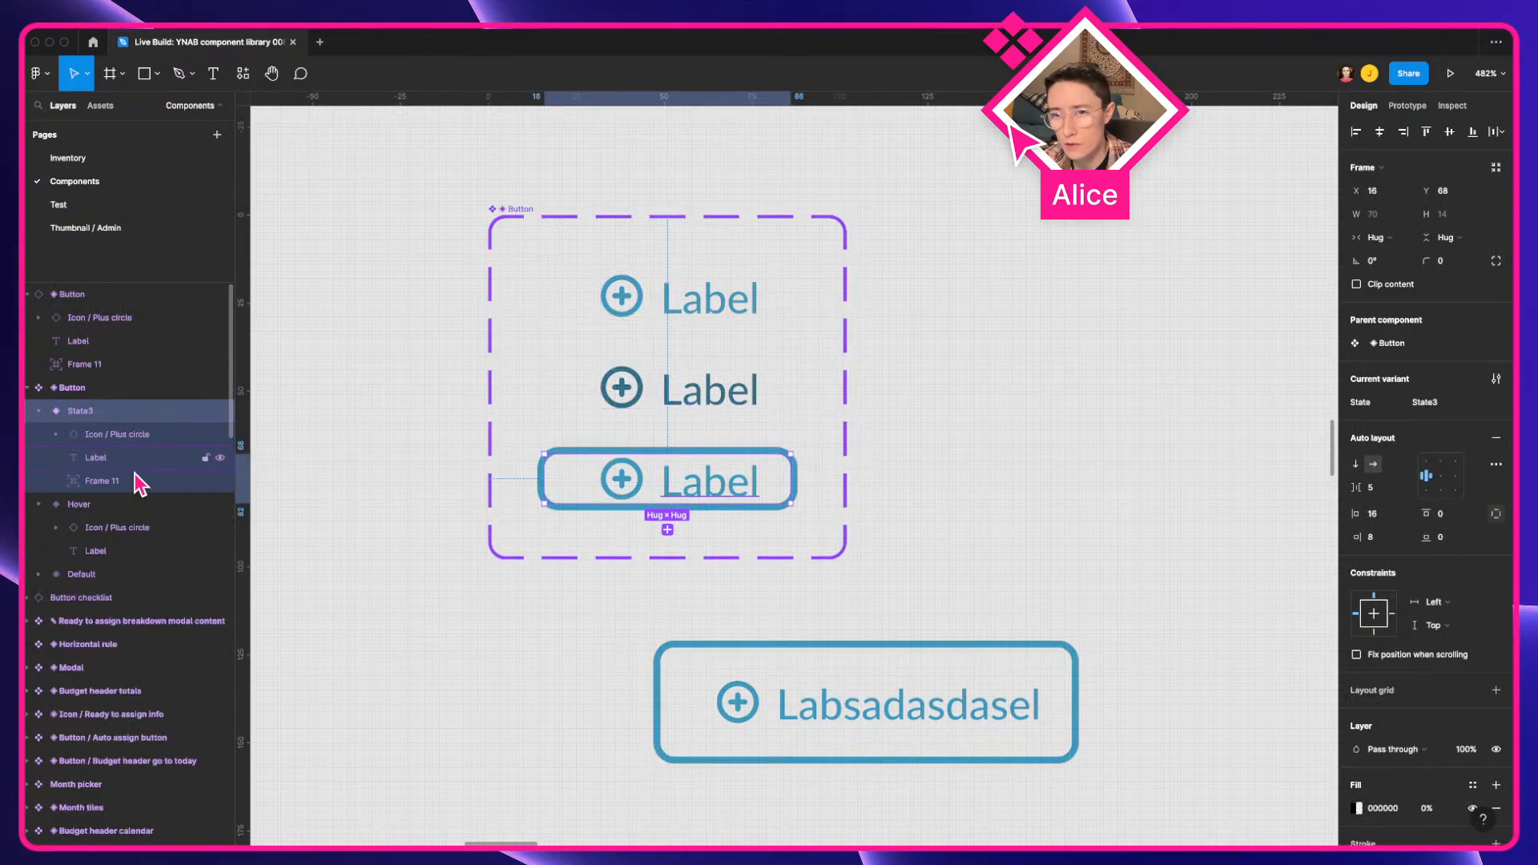
double_click(135, 481)
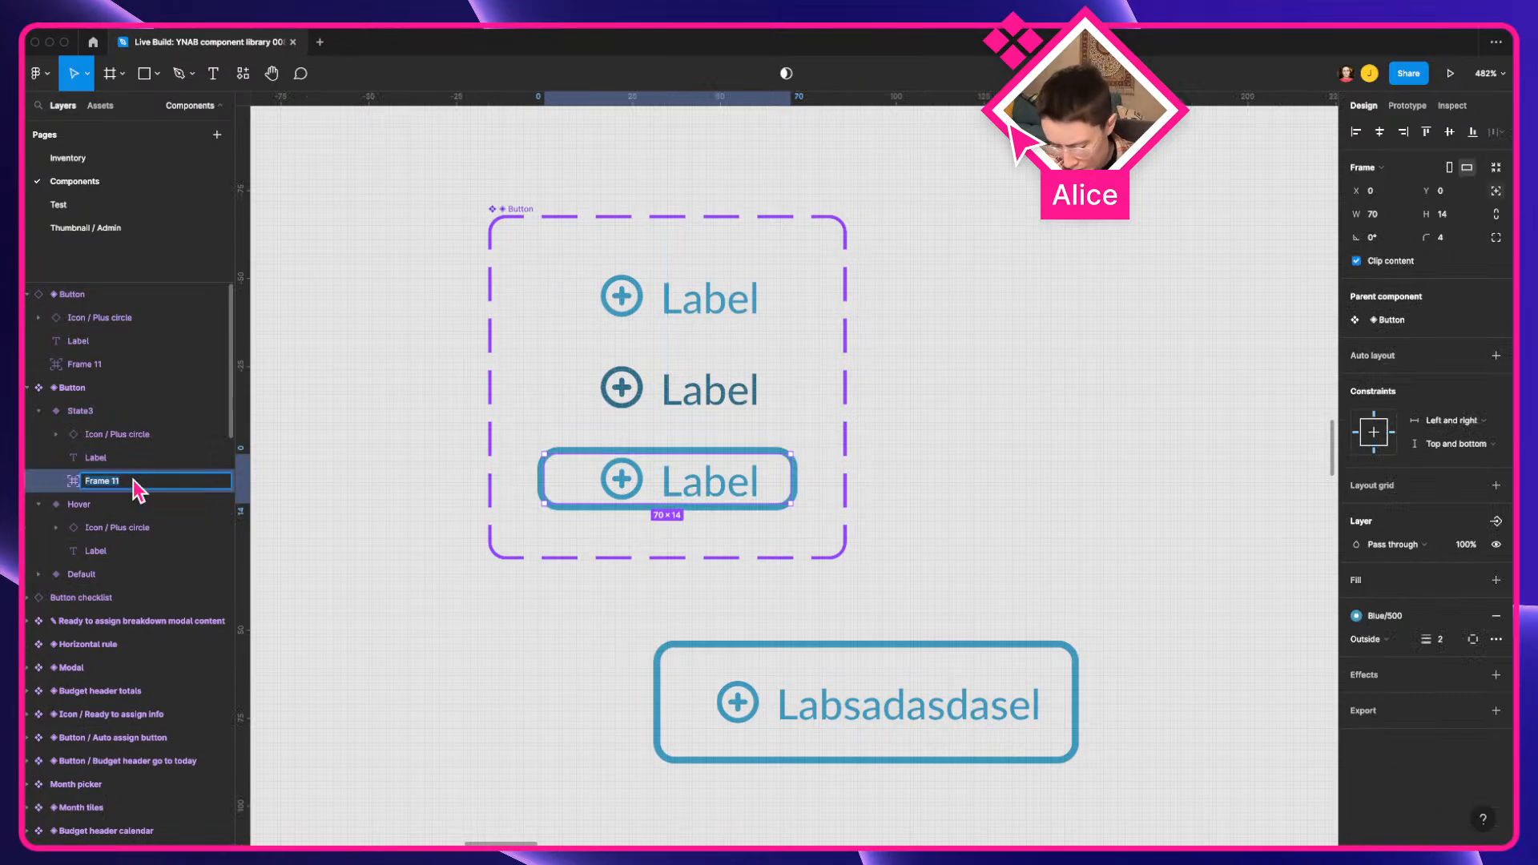
type("Focus ring")
key("Return")
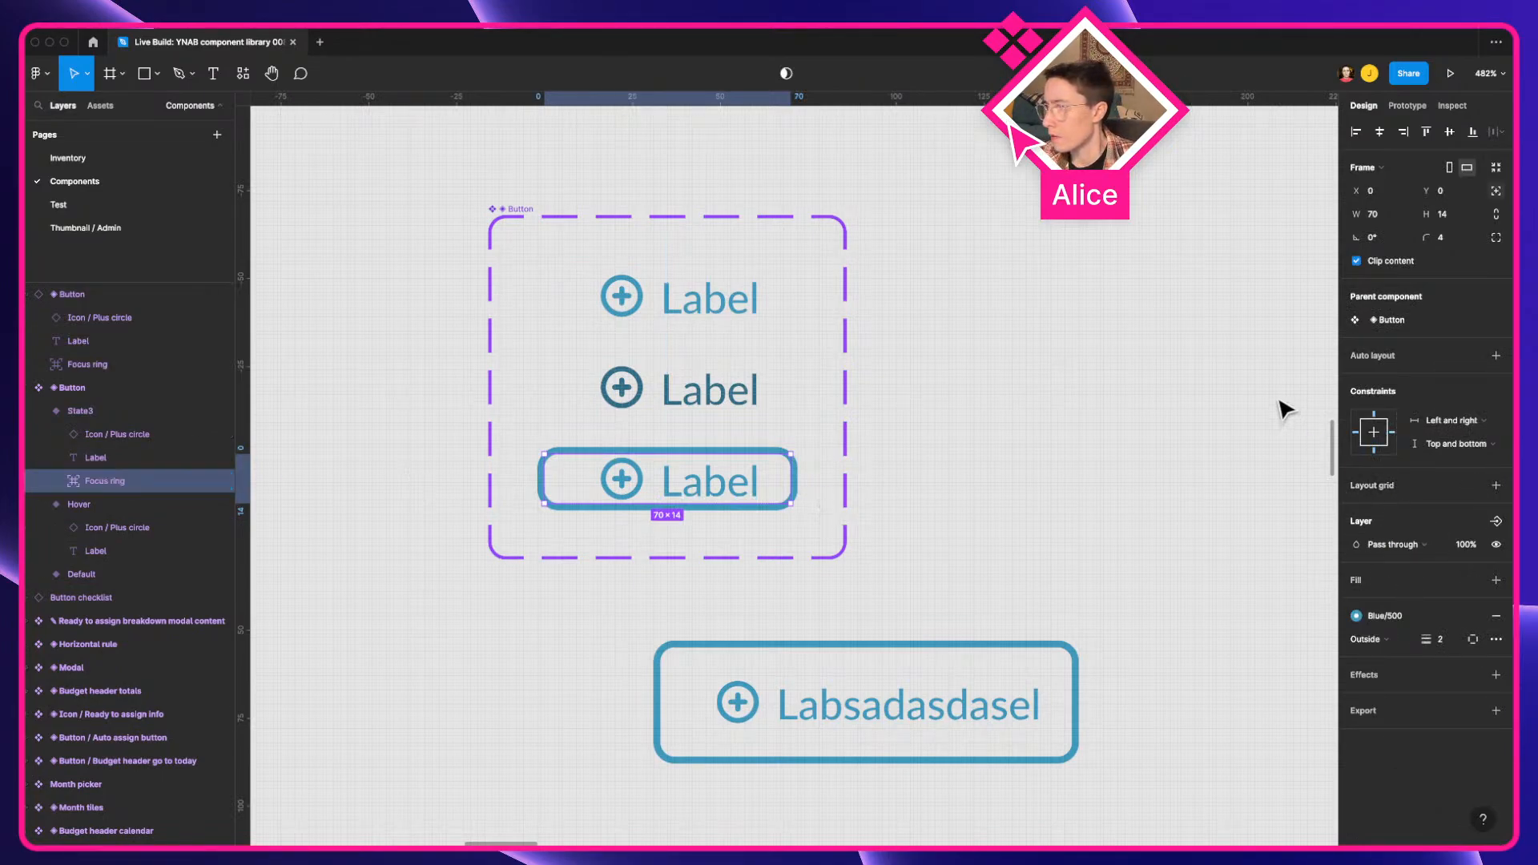
Step: Try auto layout on the focus ring with its spacing and all padding set to 0
key("shift+a")
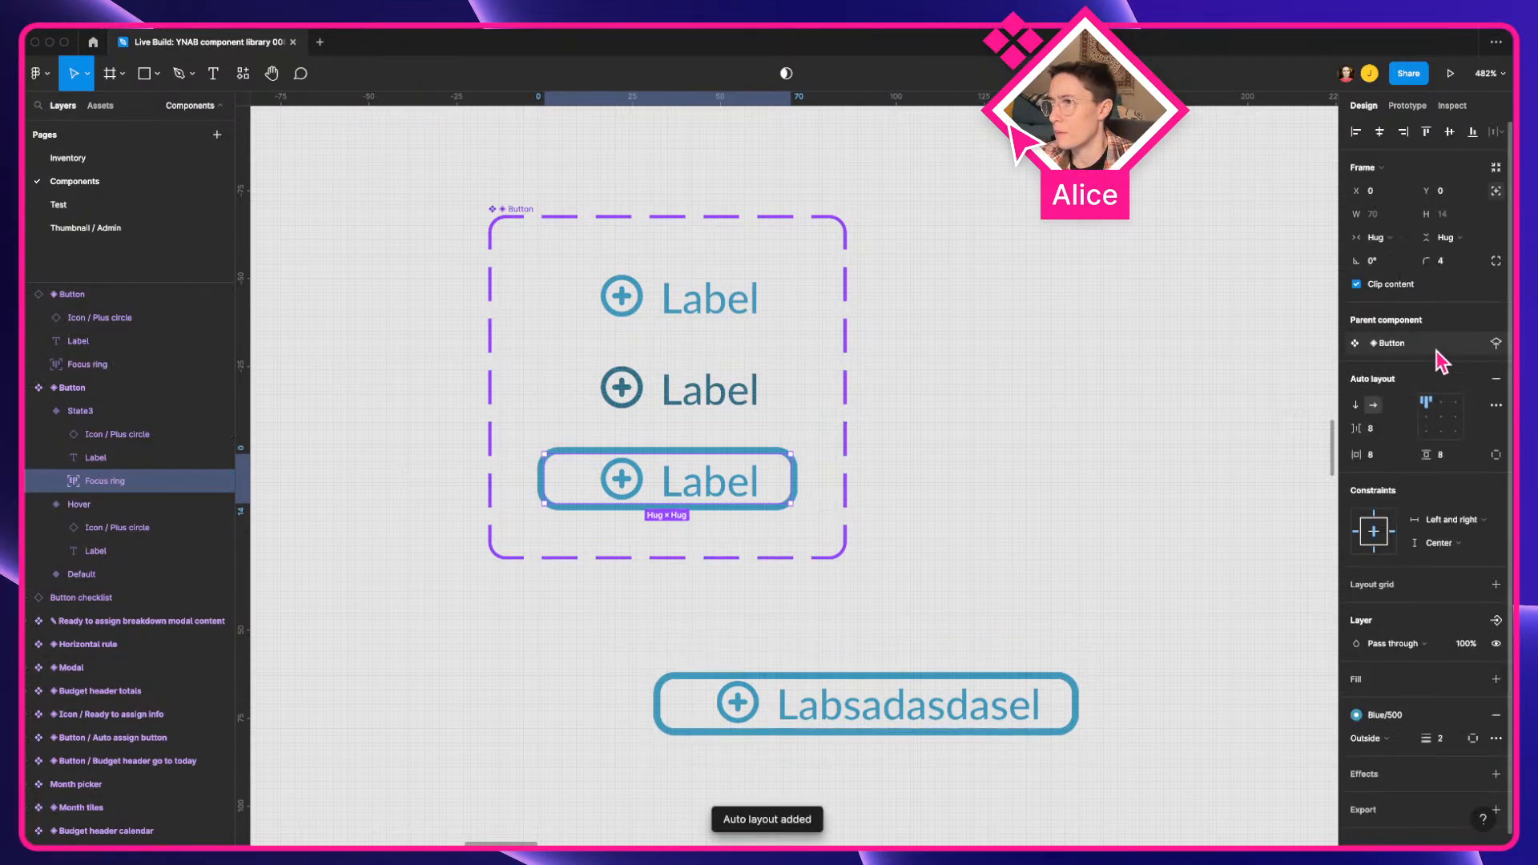
left_click(1375, 433)
type("0")
key("Tab")
type("0")
key("Tab")
type("0")
key("Tab")
key("Return")
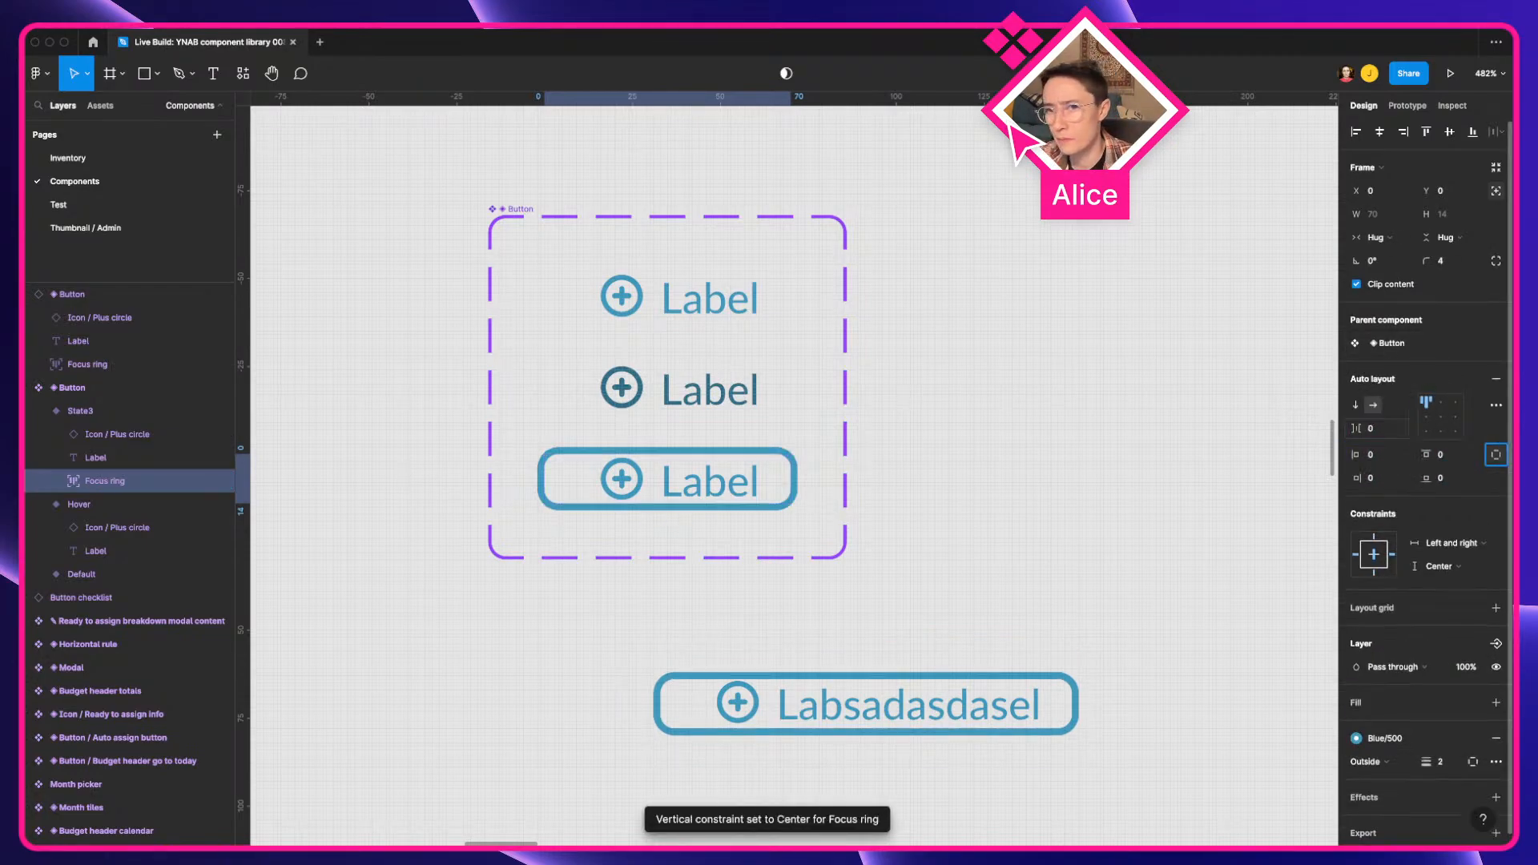
left_click(1494, 459)
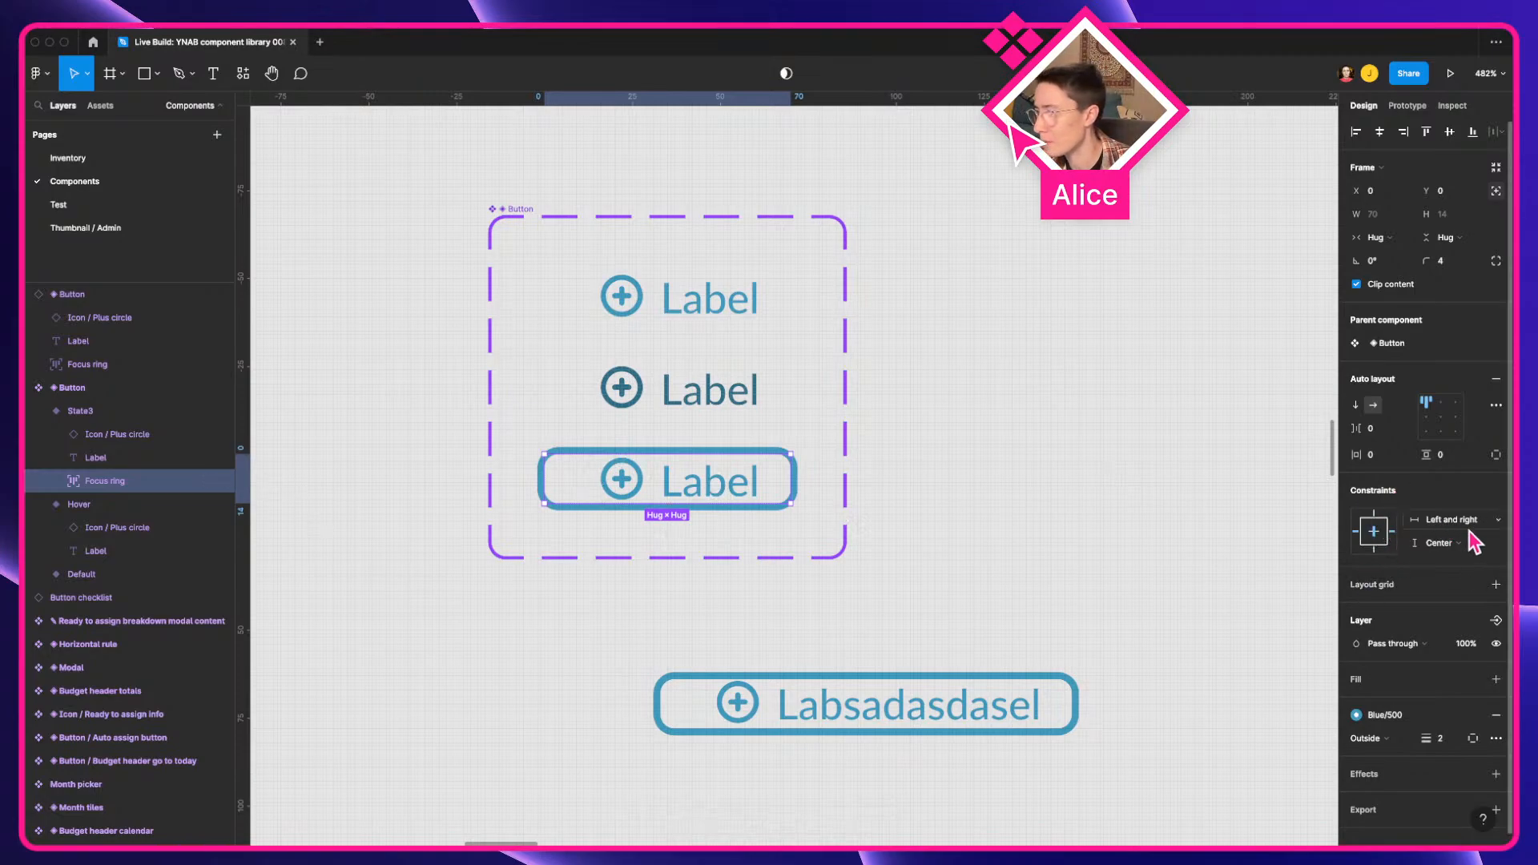
Step: Try the Bottom and Top vertical constraints on the focus ring
left_click(1378, 517)
left_click(1378, 556)
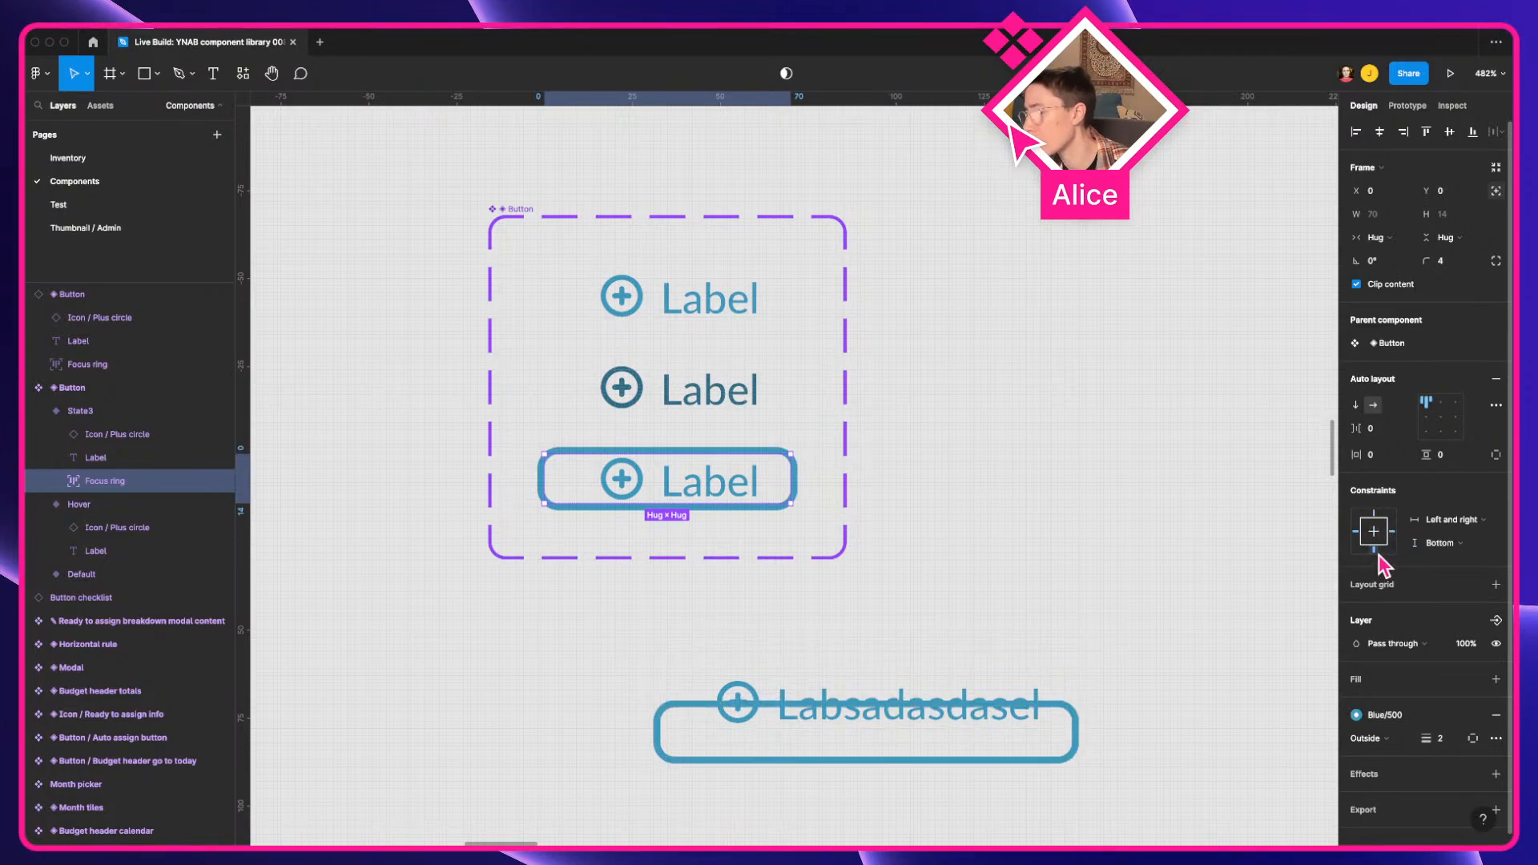
left_click(1379, 516)
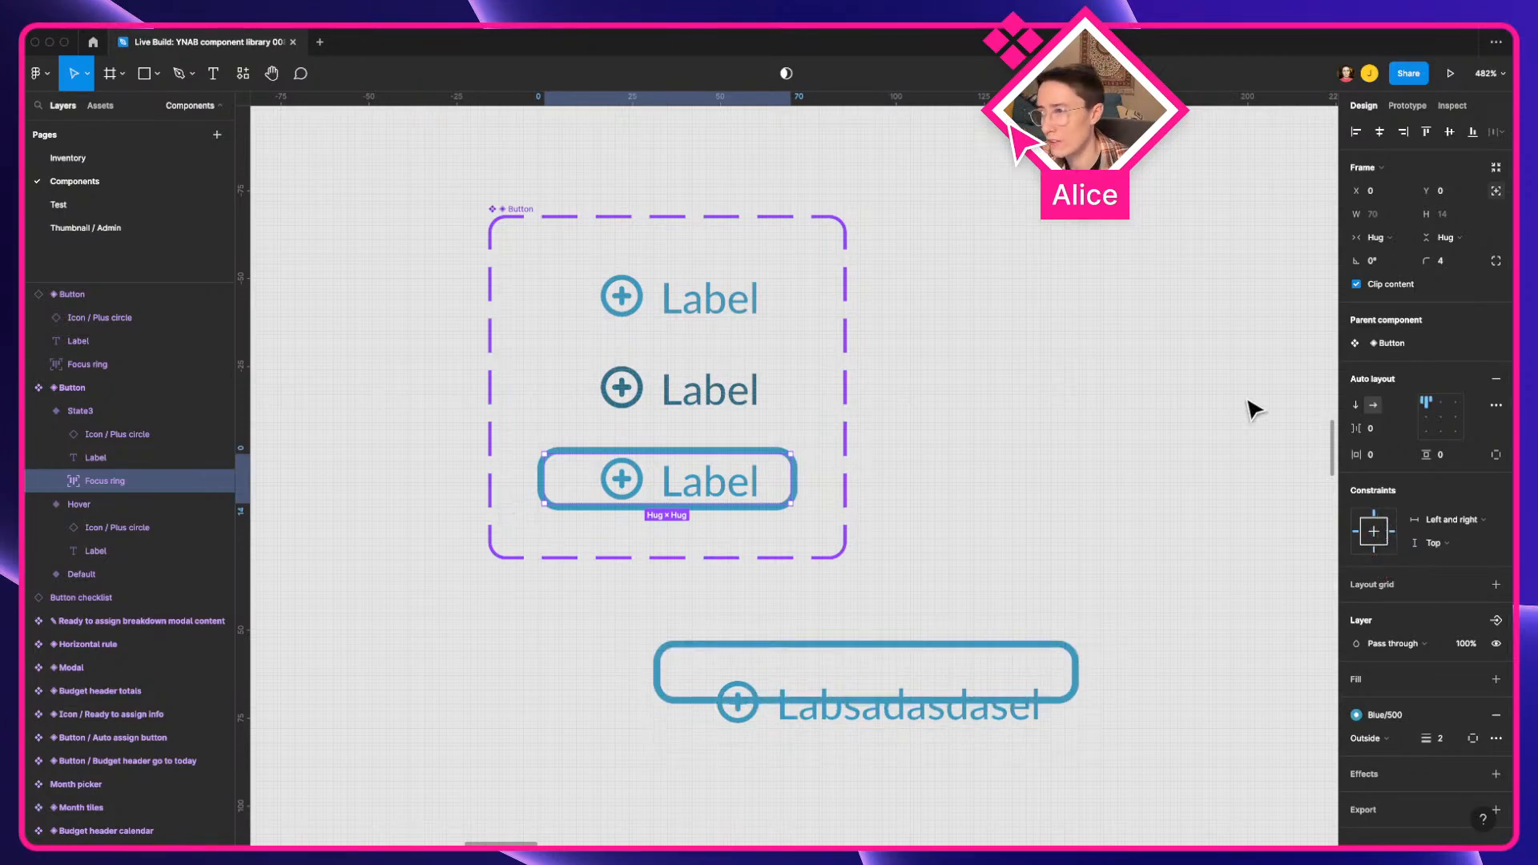
Step: Remove the auto layout from the focus ring and restore its vertical constraint to Top and bottom
left_click(1496, 378)
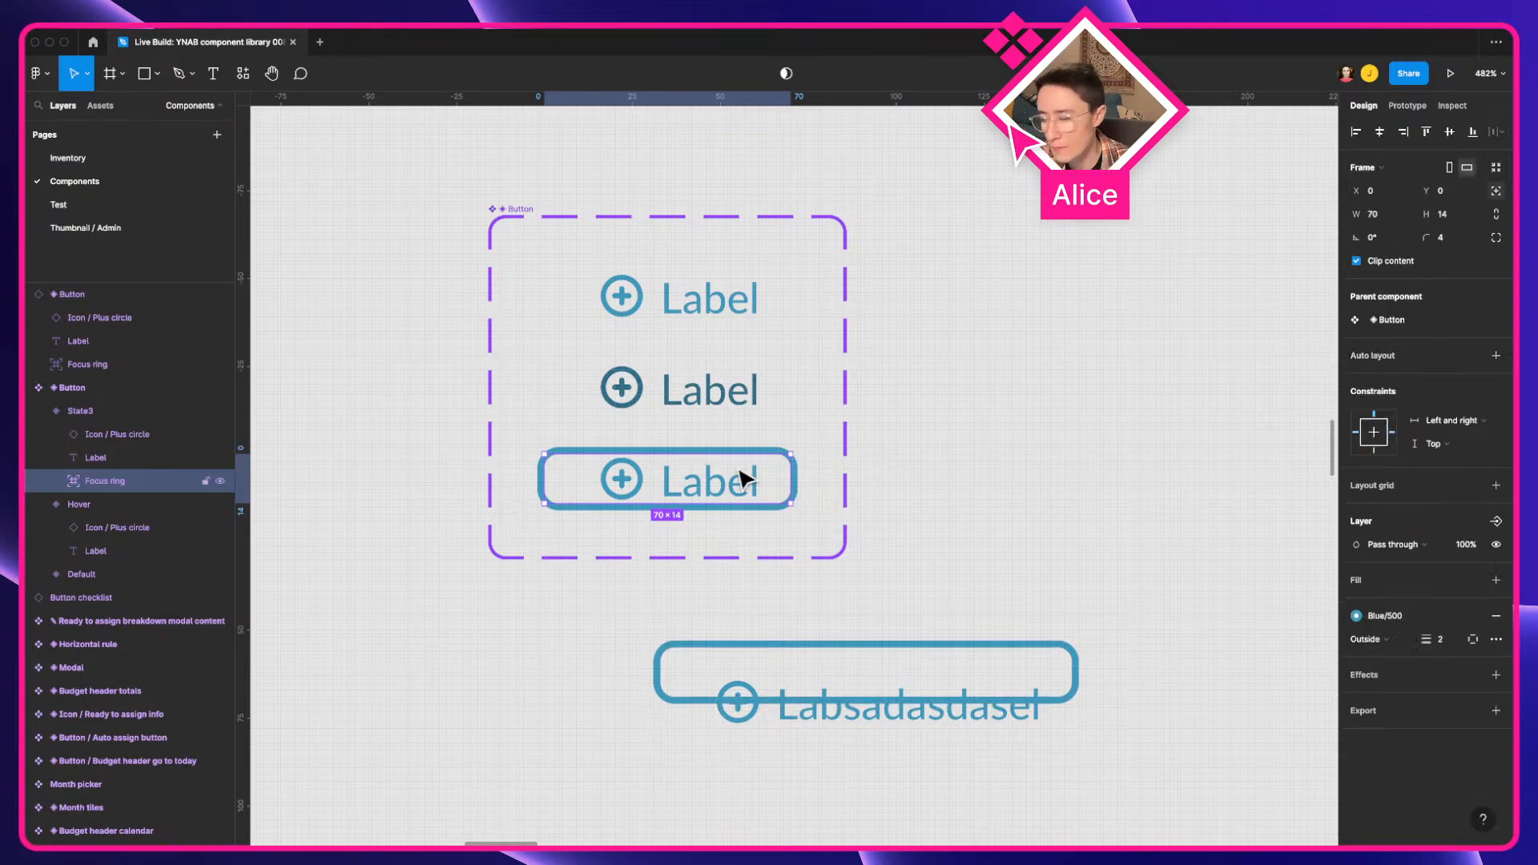
left_click(1374, 450, "shift")
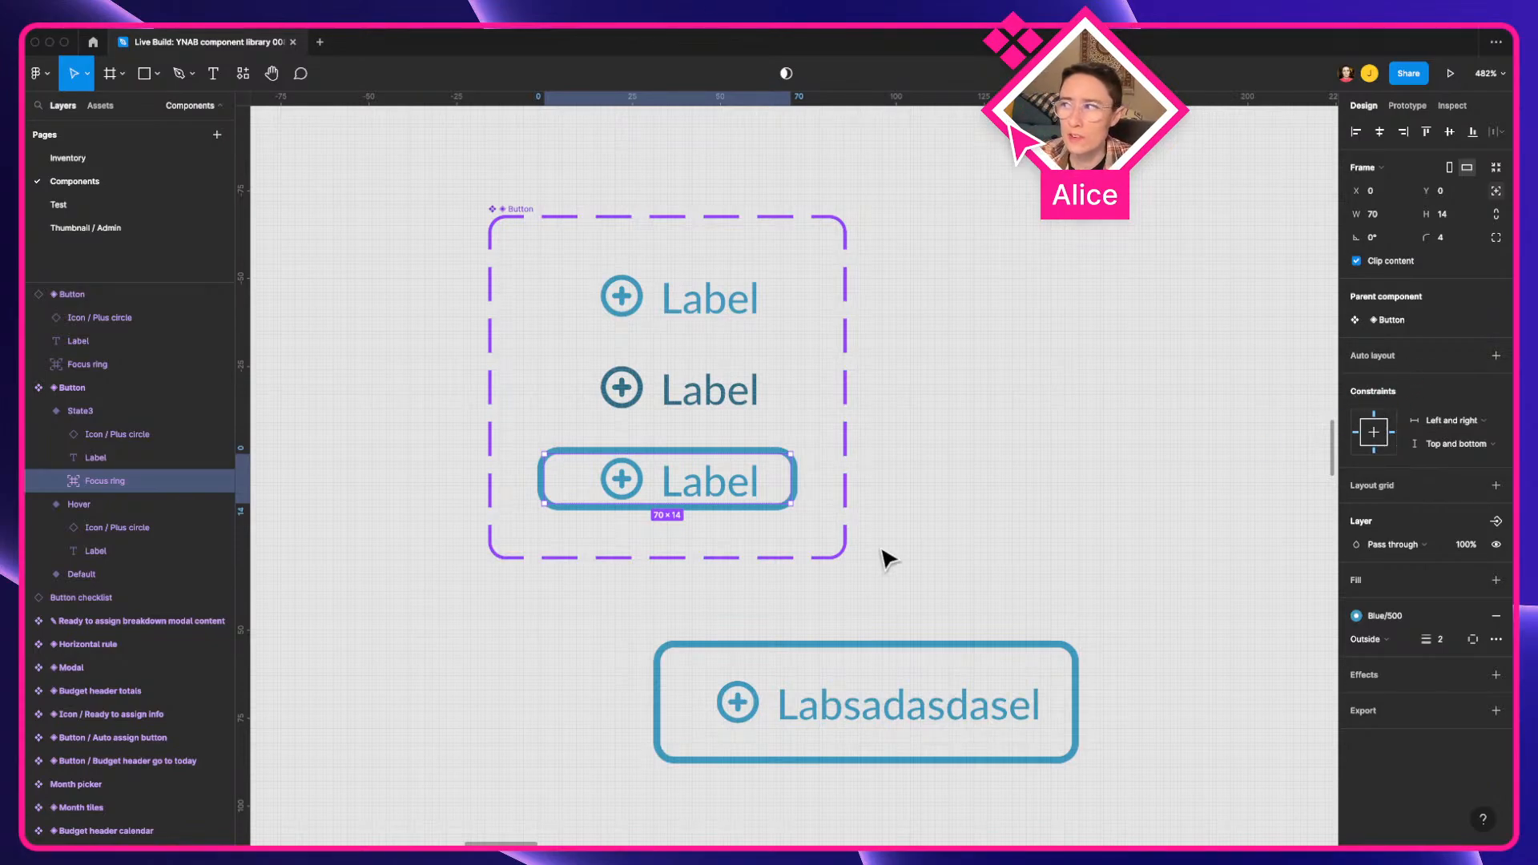
Step: Move the test instance slightly up and to the right, to X -622, Y 511
left_click(897, 578)
left_click(882, 703)
left_click_drag(882, 704, 906, 690)
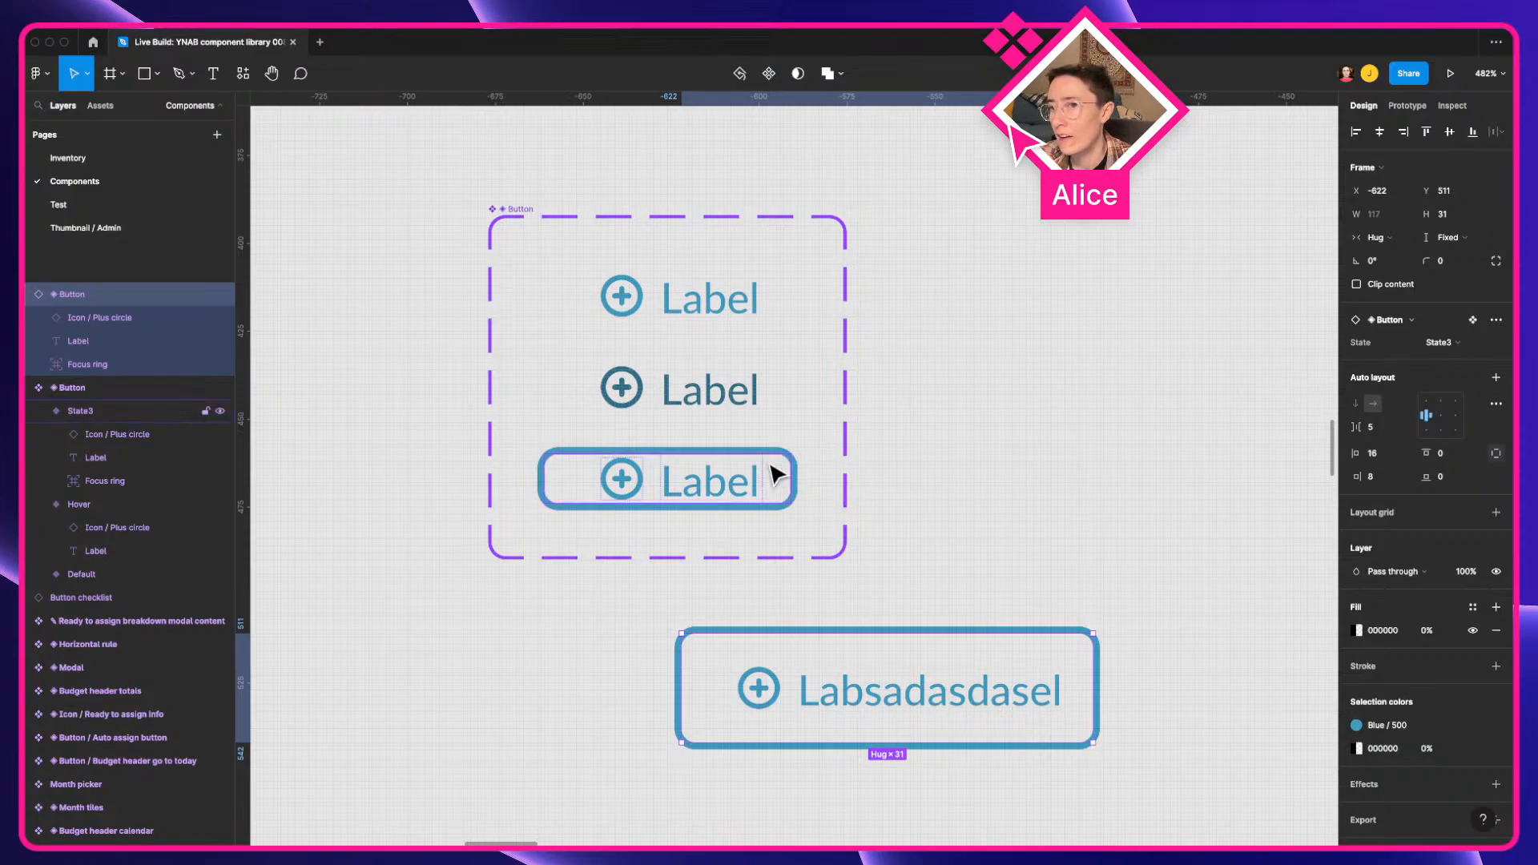
left_click(725, 475)
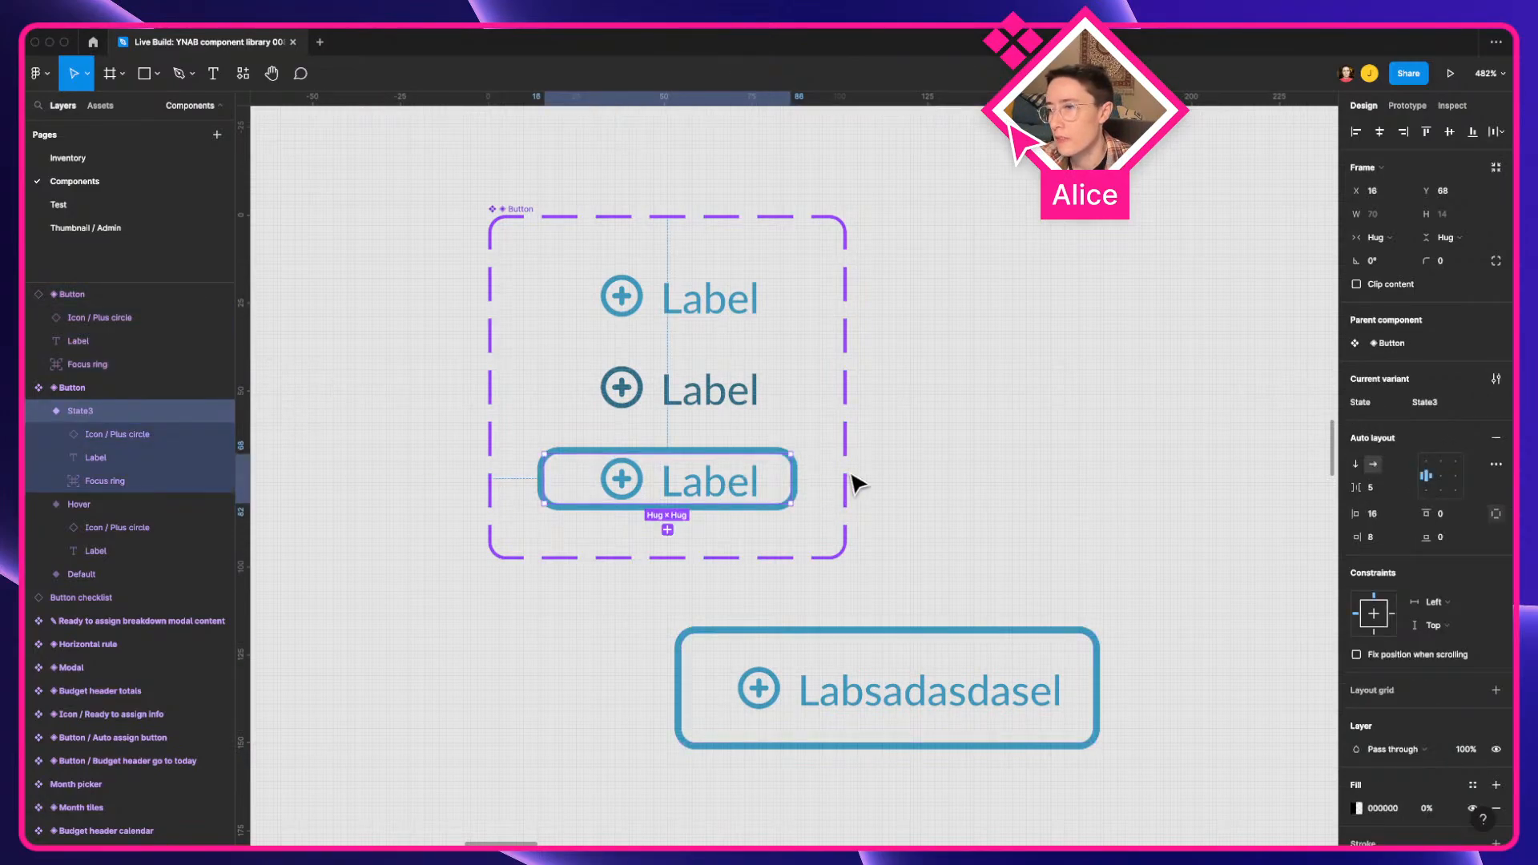
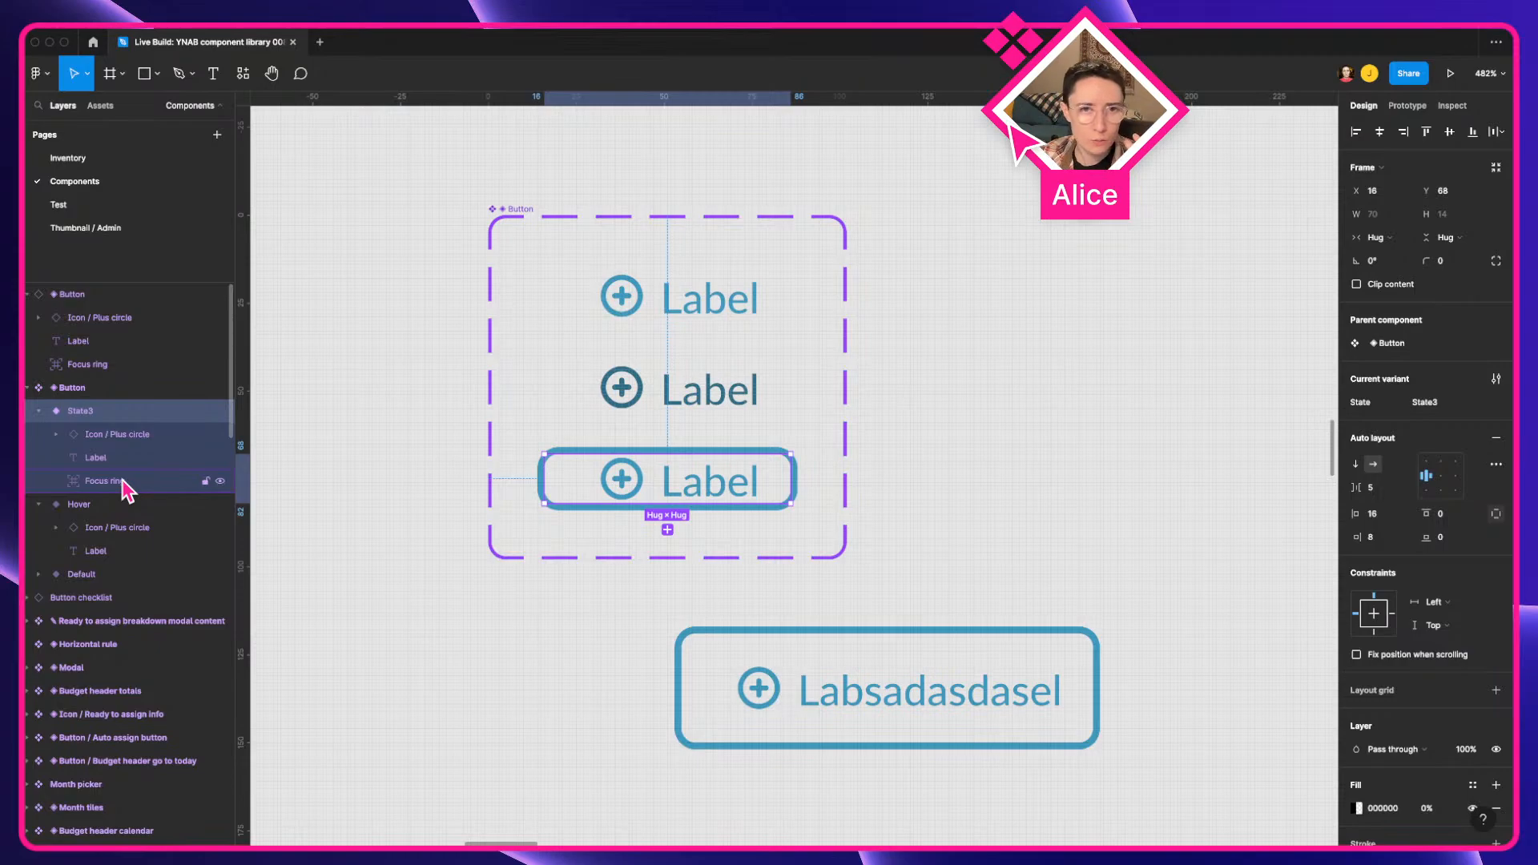
left_click(496, 223)
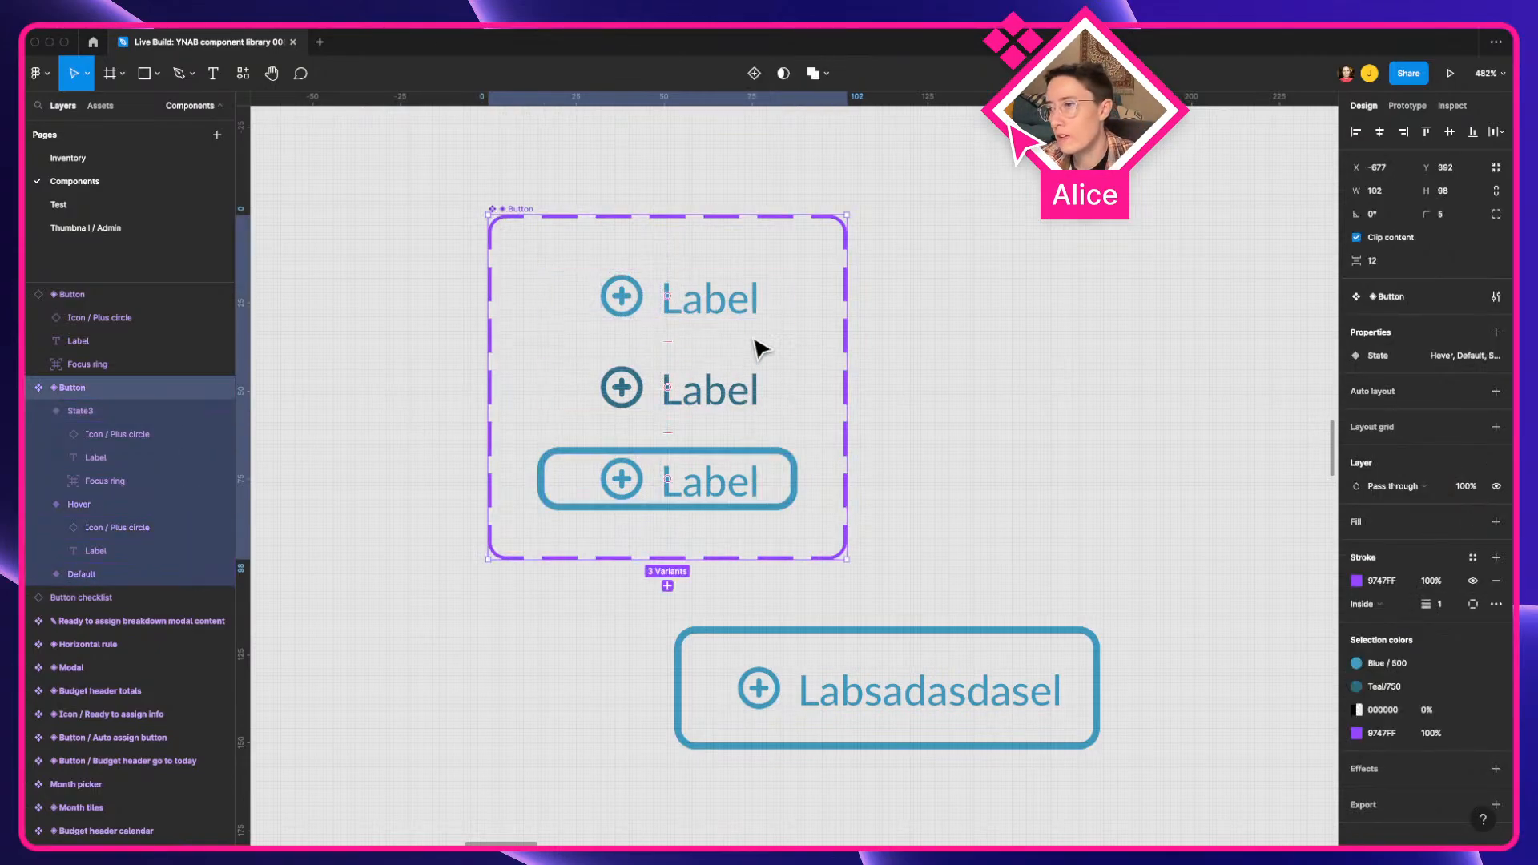
left_click(761, 400)
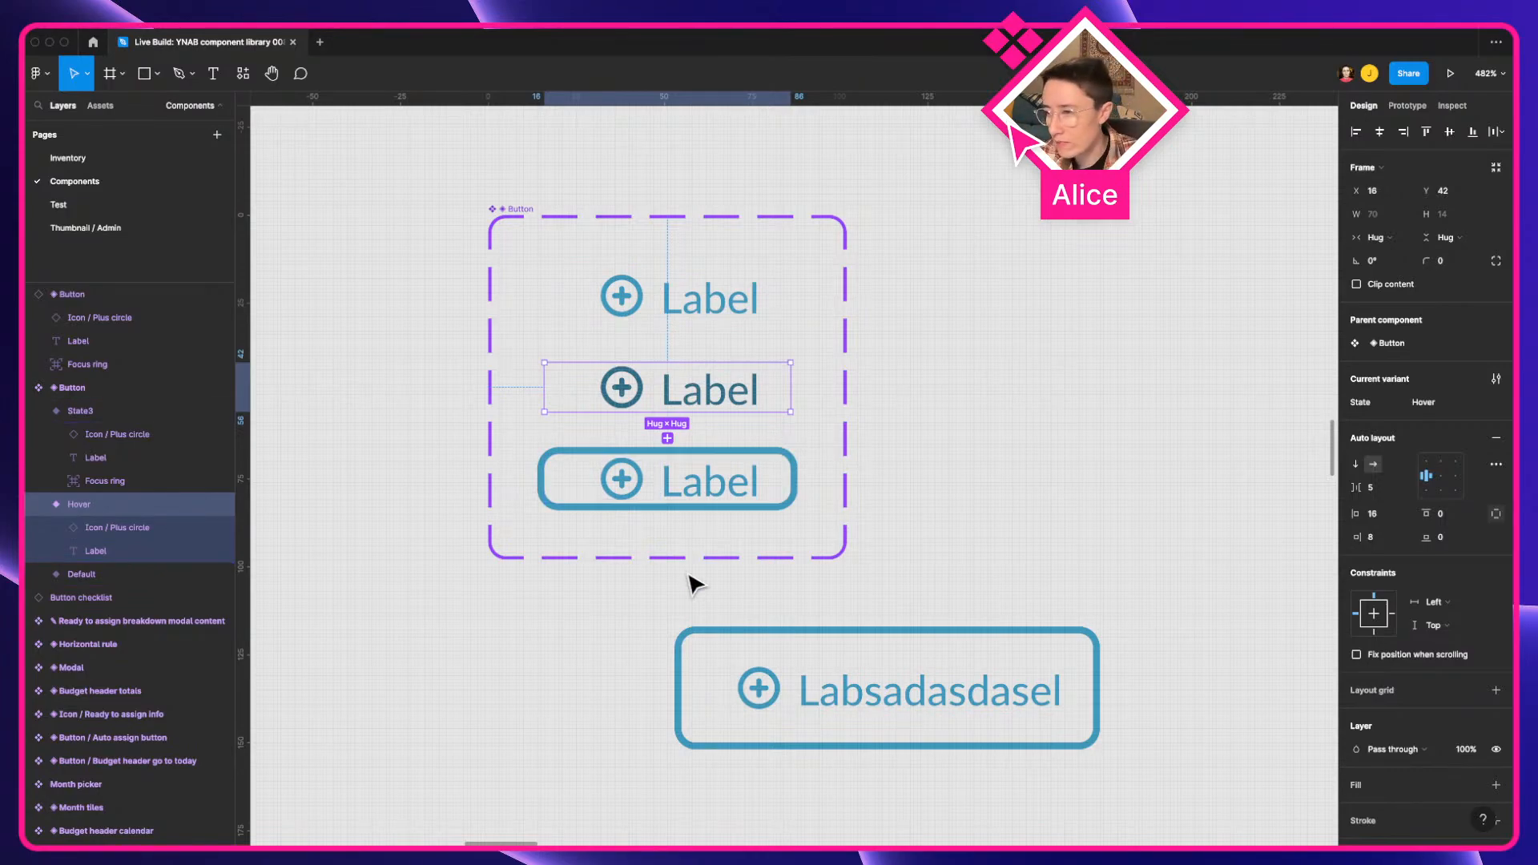
left_click(876, 686)
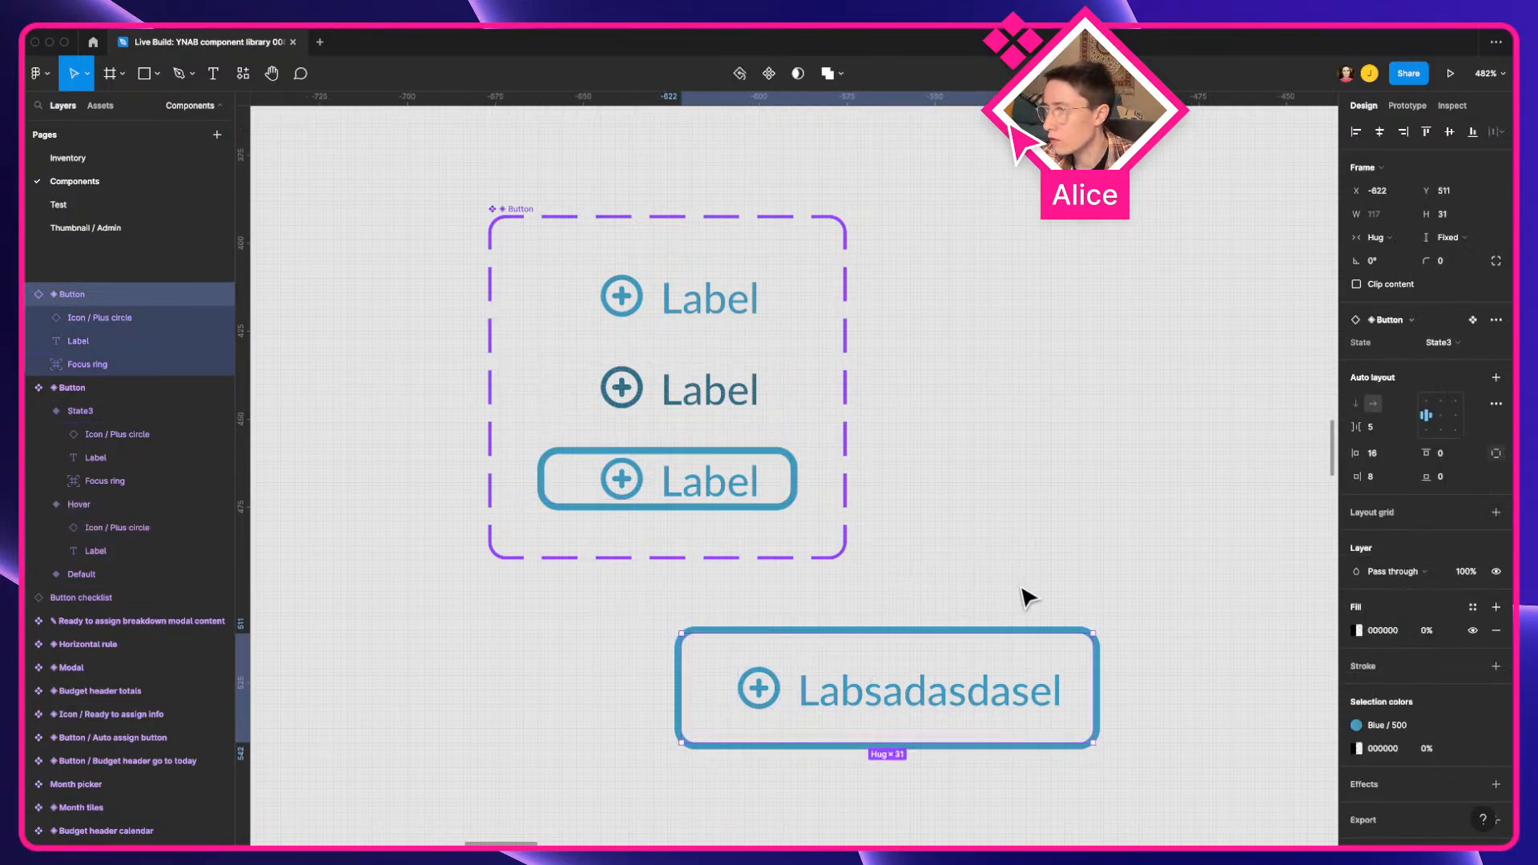
Step: Rename the State3 value of the Button set's State property as Focus
left_click(513, 210)
left_click(1464, 358)
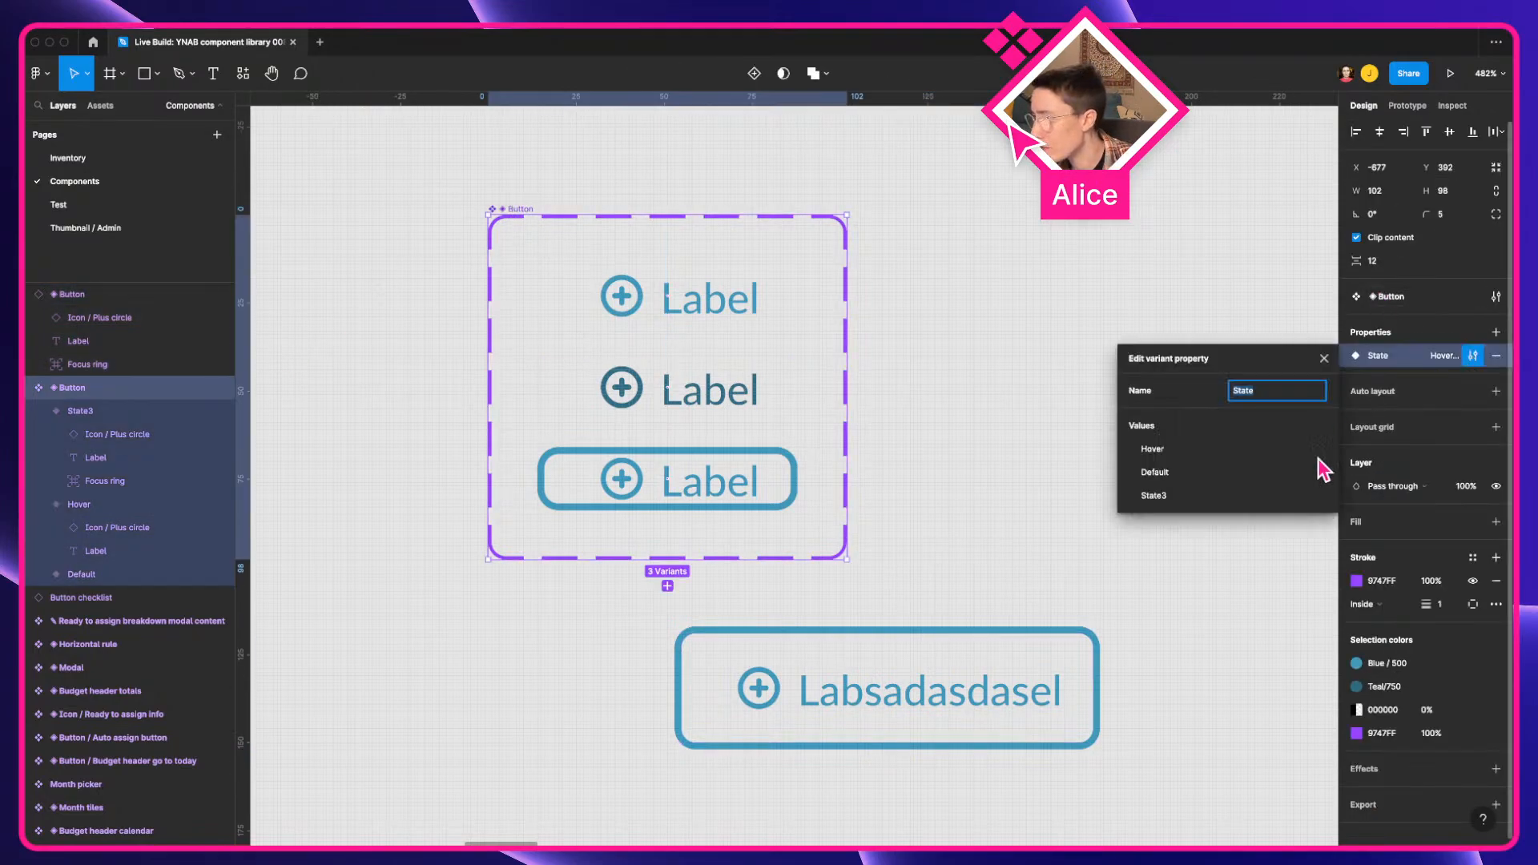
double_click(1167, 496)
type("Focus")
key("Return")
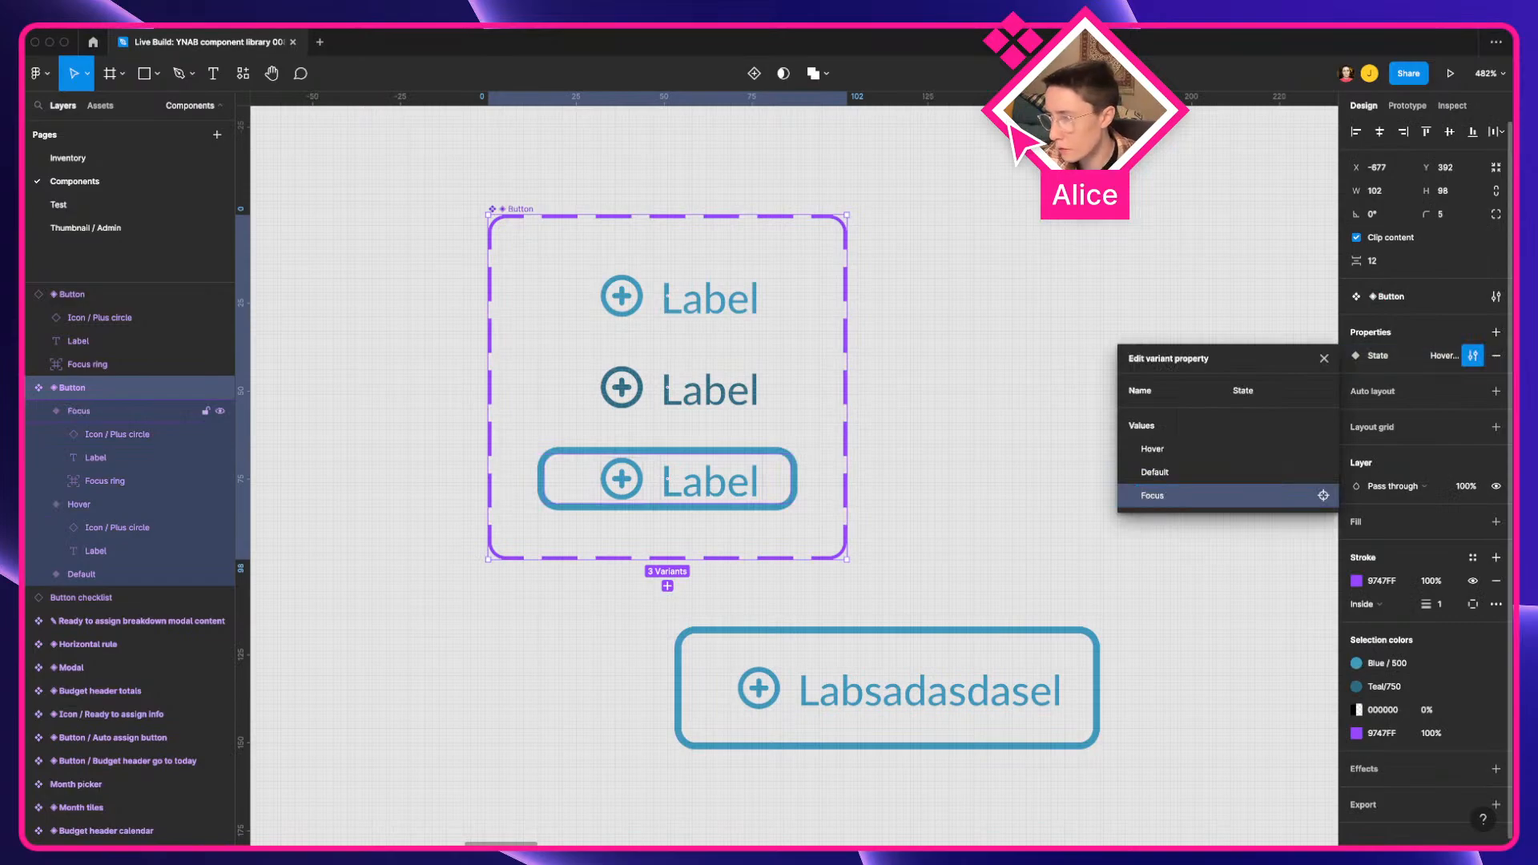
Step: Swap the plus circle icon in the test instance for the Sidebar expand icon
left_click(821, 679)
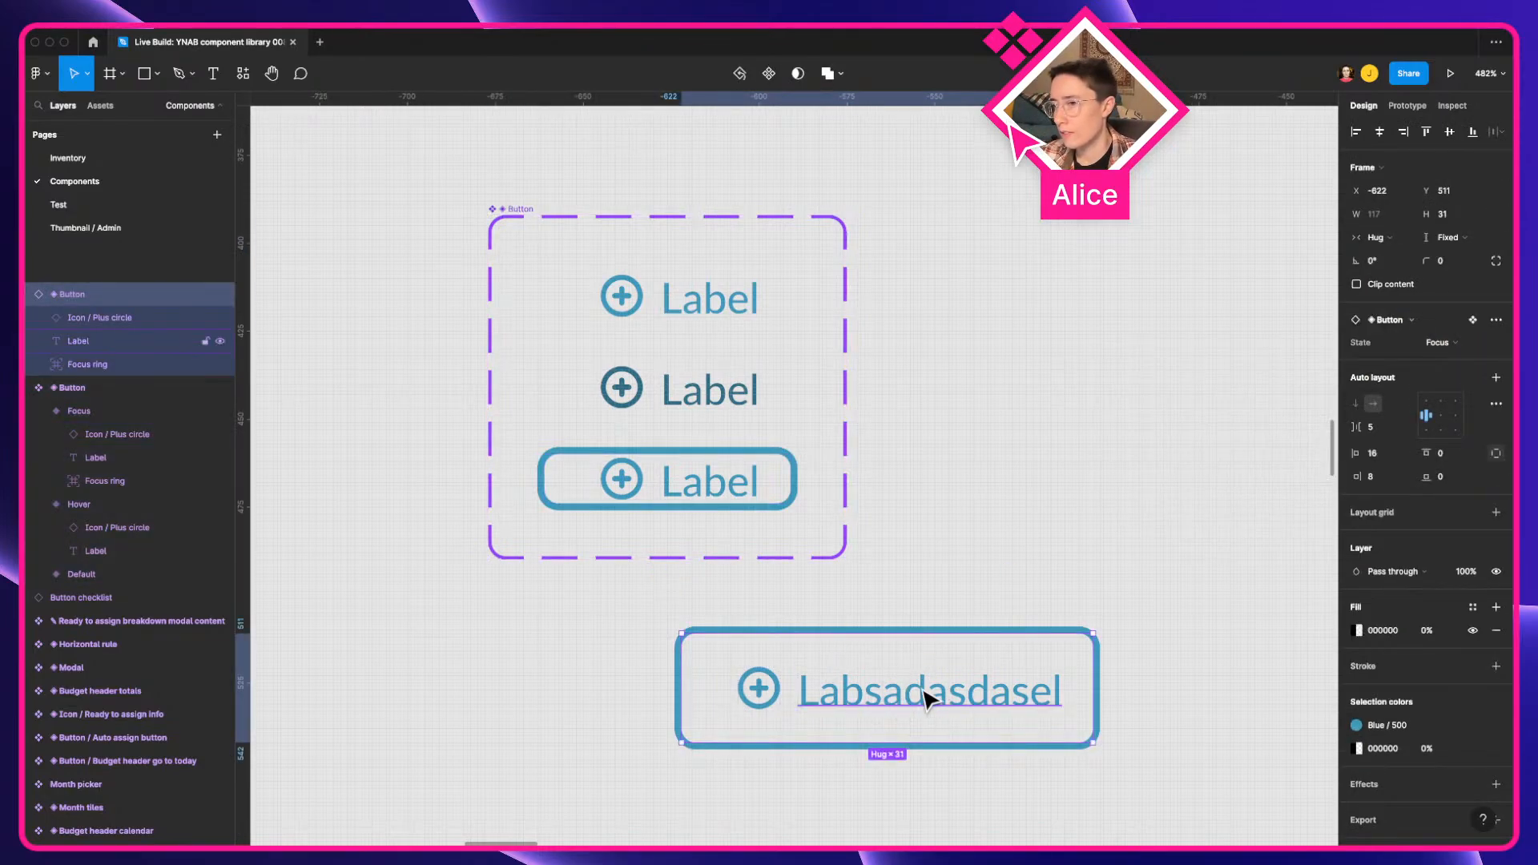
left_click(761, 690)
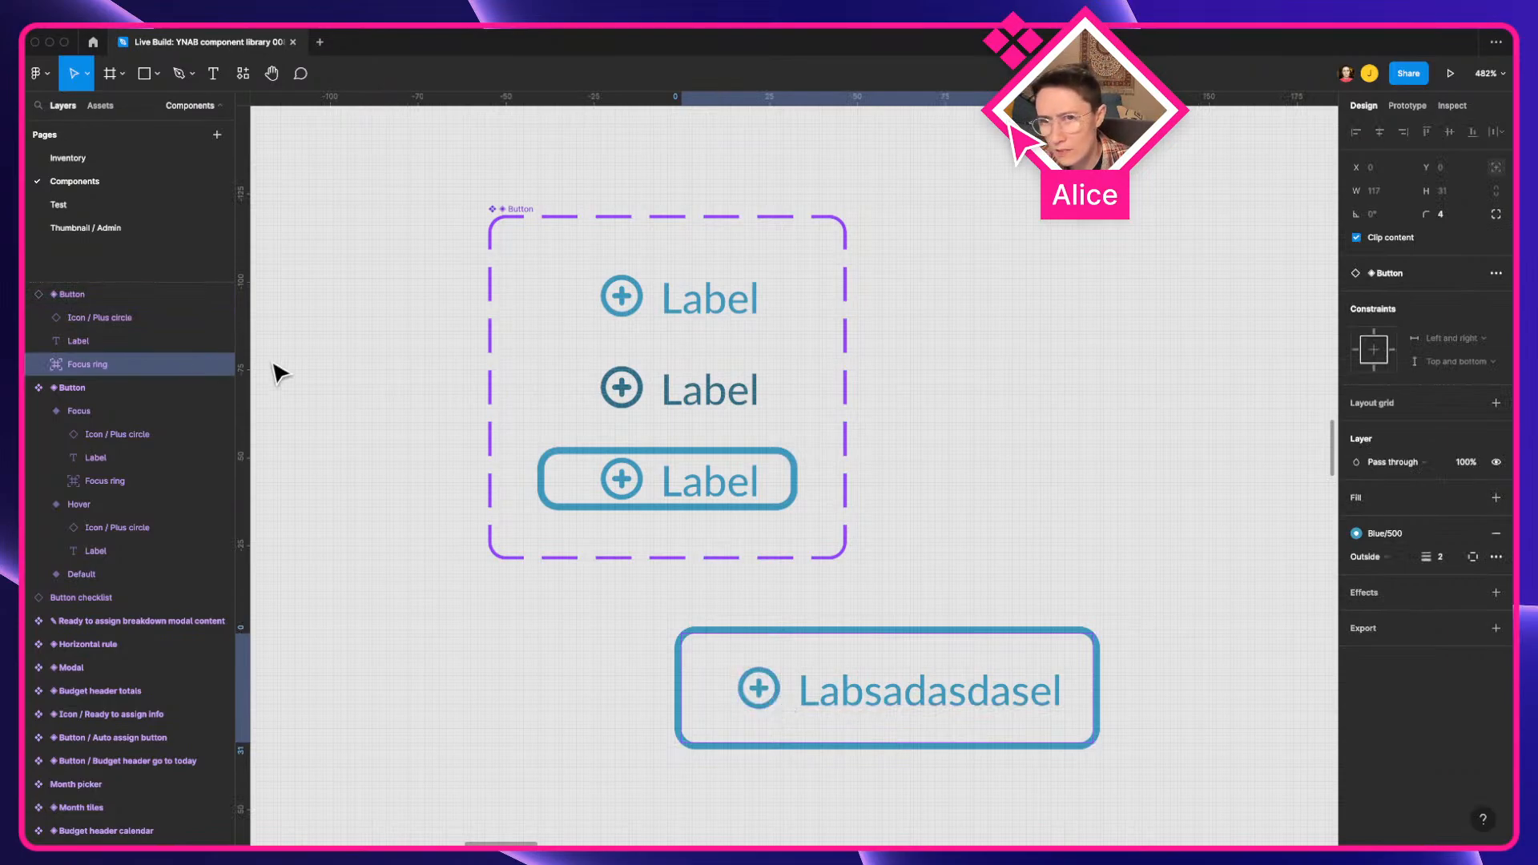
left_click(120, 318)
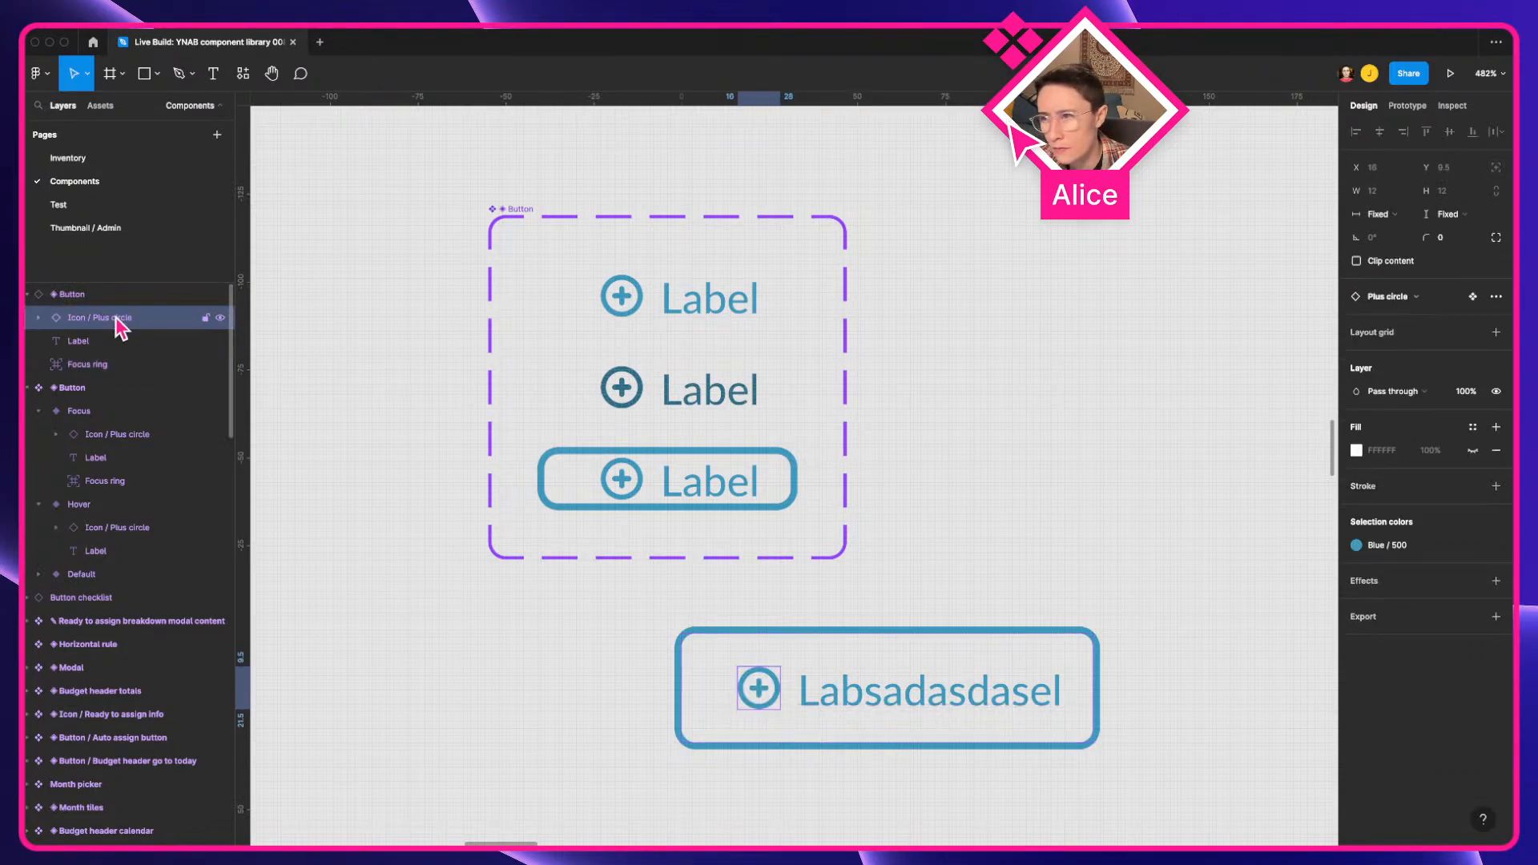
left_click(1395, 298)
left_click(1411, 568)
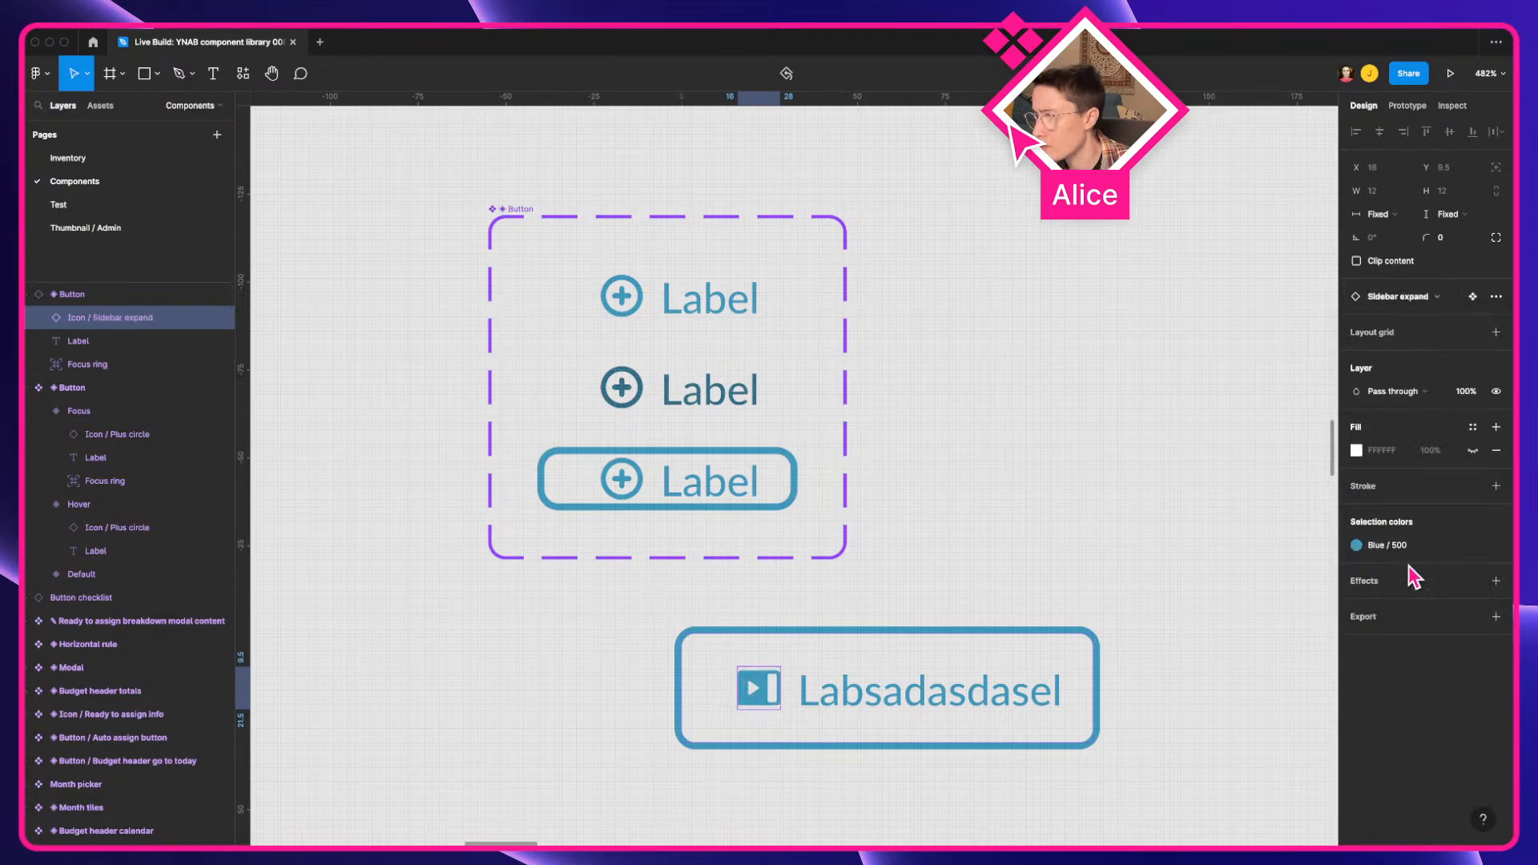
left_click(1315, 577)
Step: Switch the test instance's State from Focus to Hover to test the variants
left_click(810, 694)
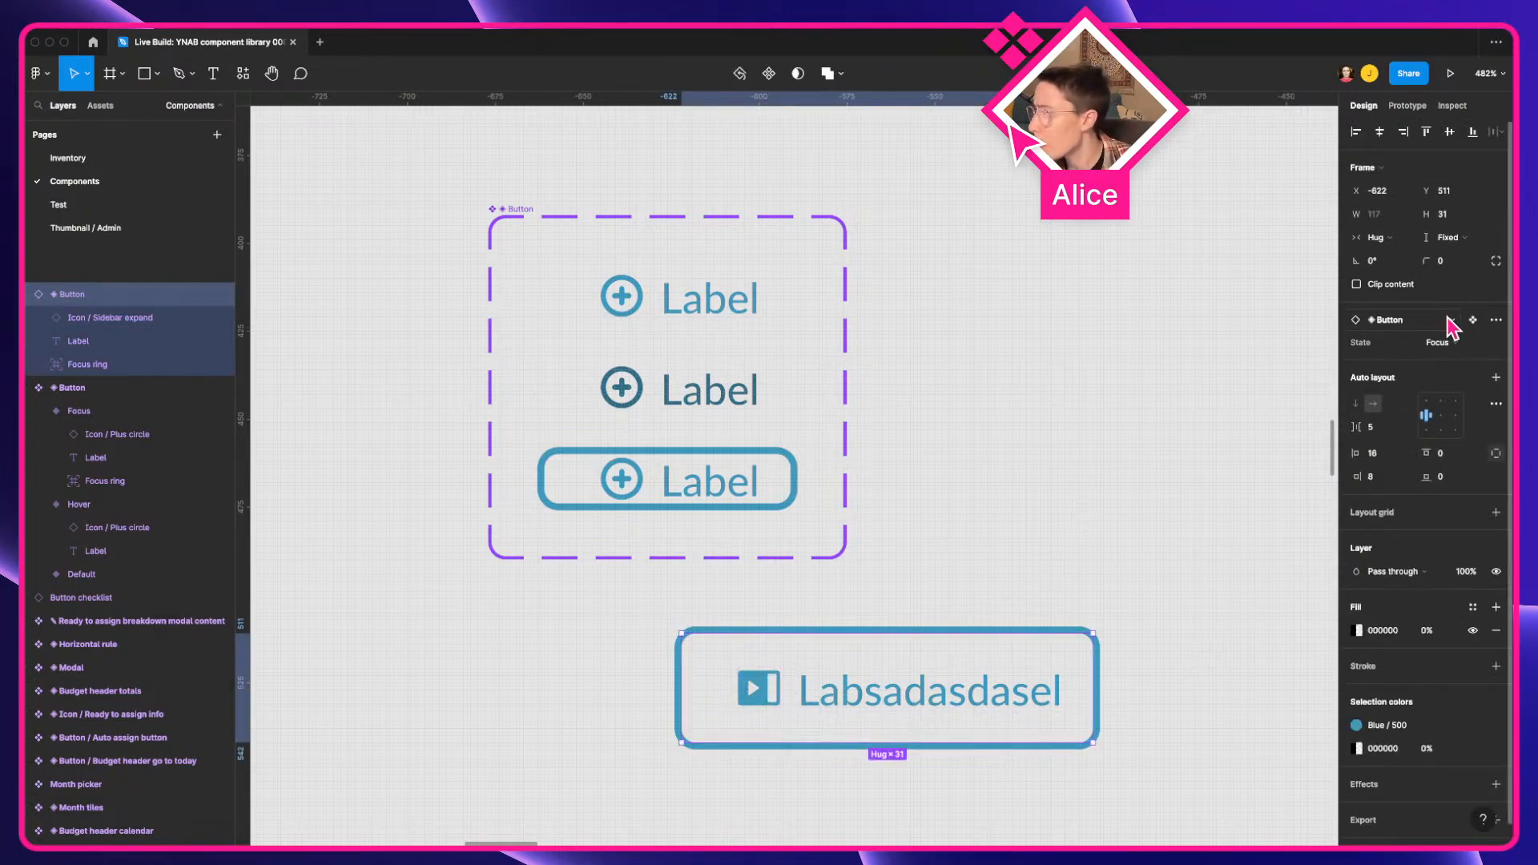
left_click(1461, 343)
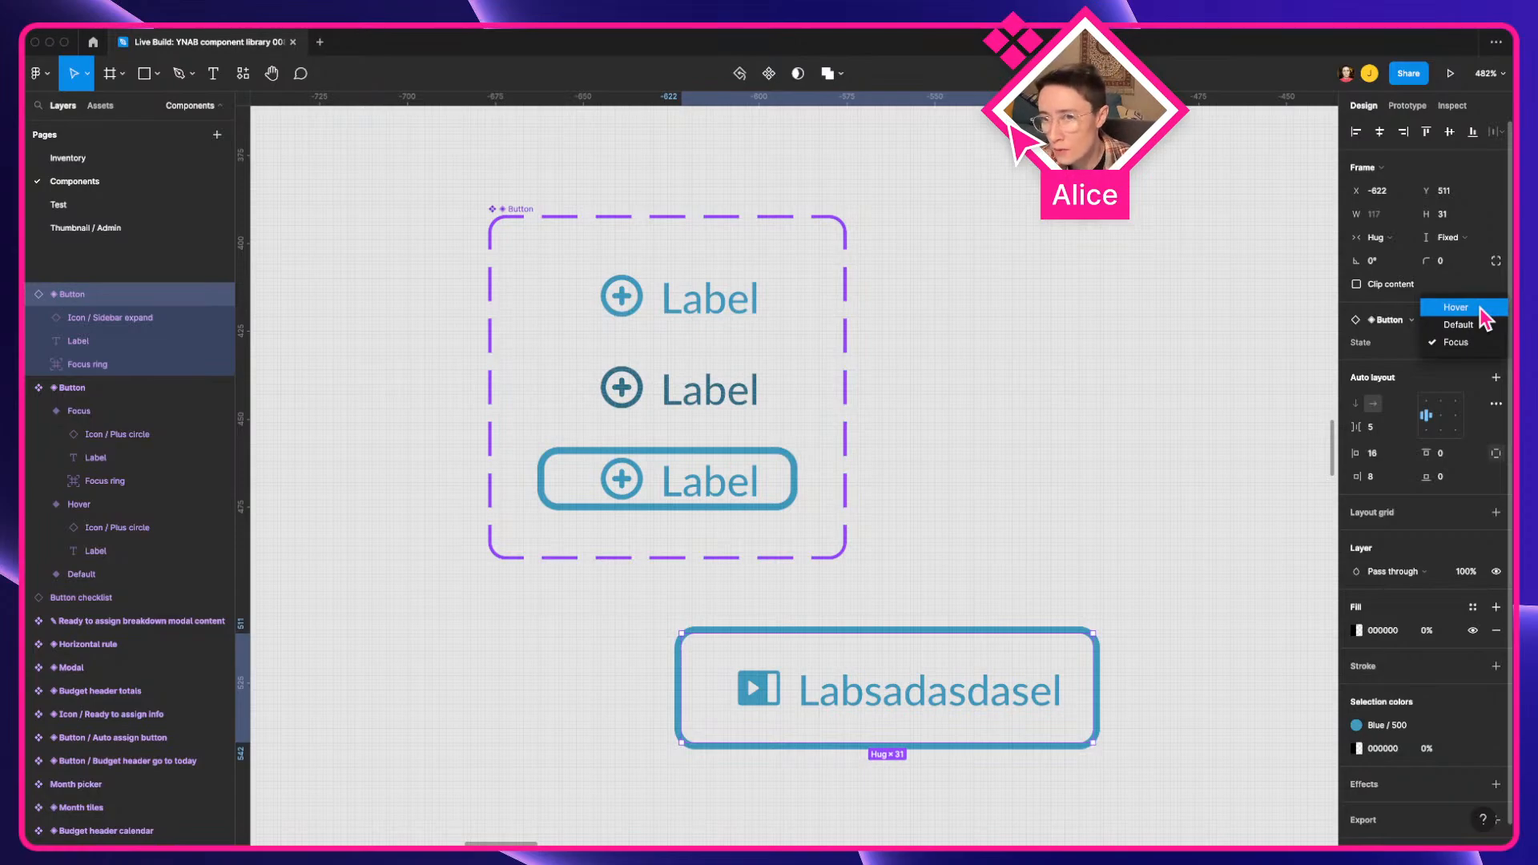
left_click(98, 367)
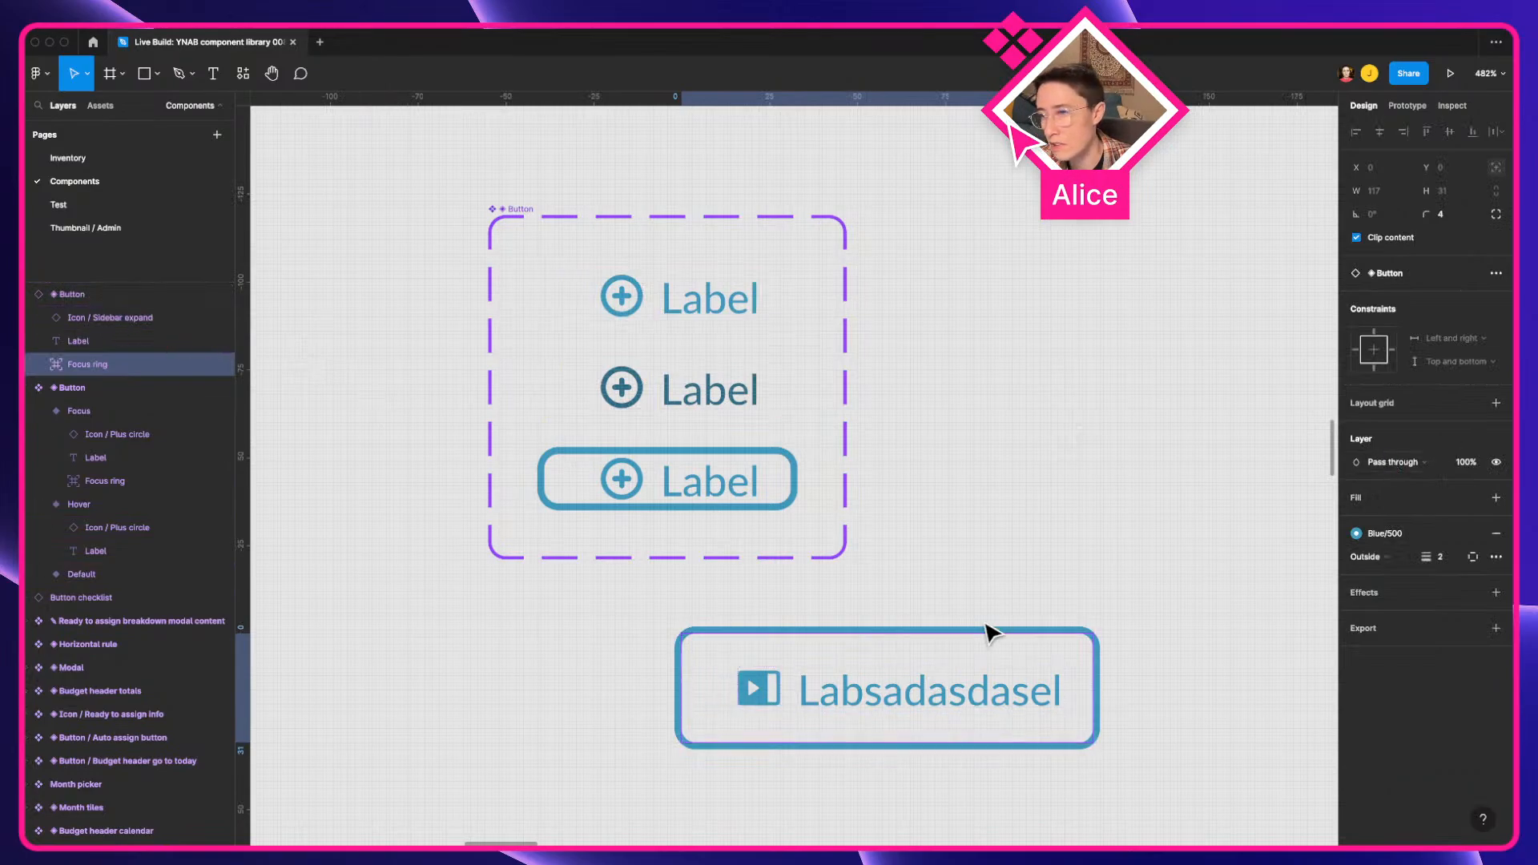
left_click(898, 704)
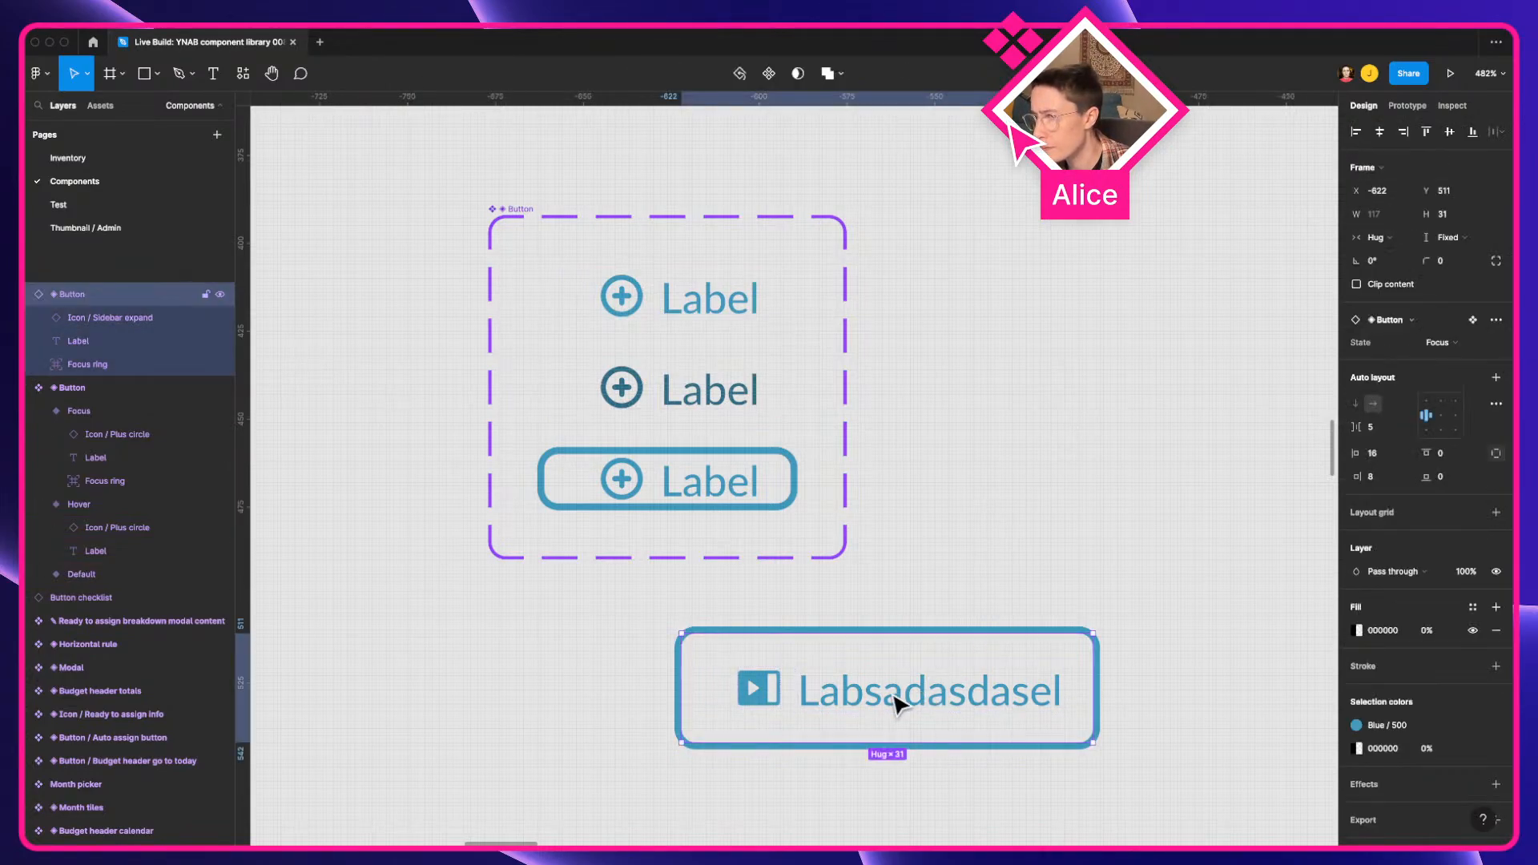
left_click(1476, 351)
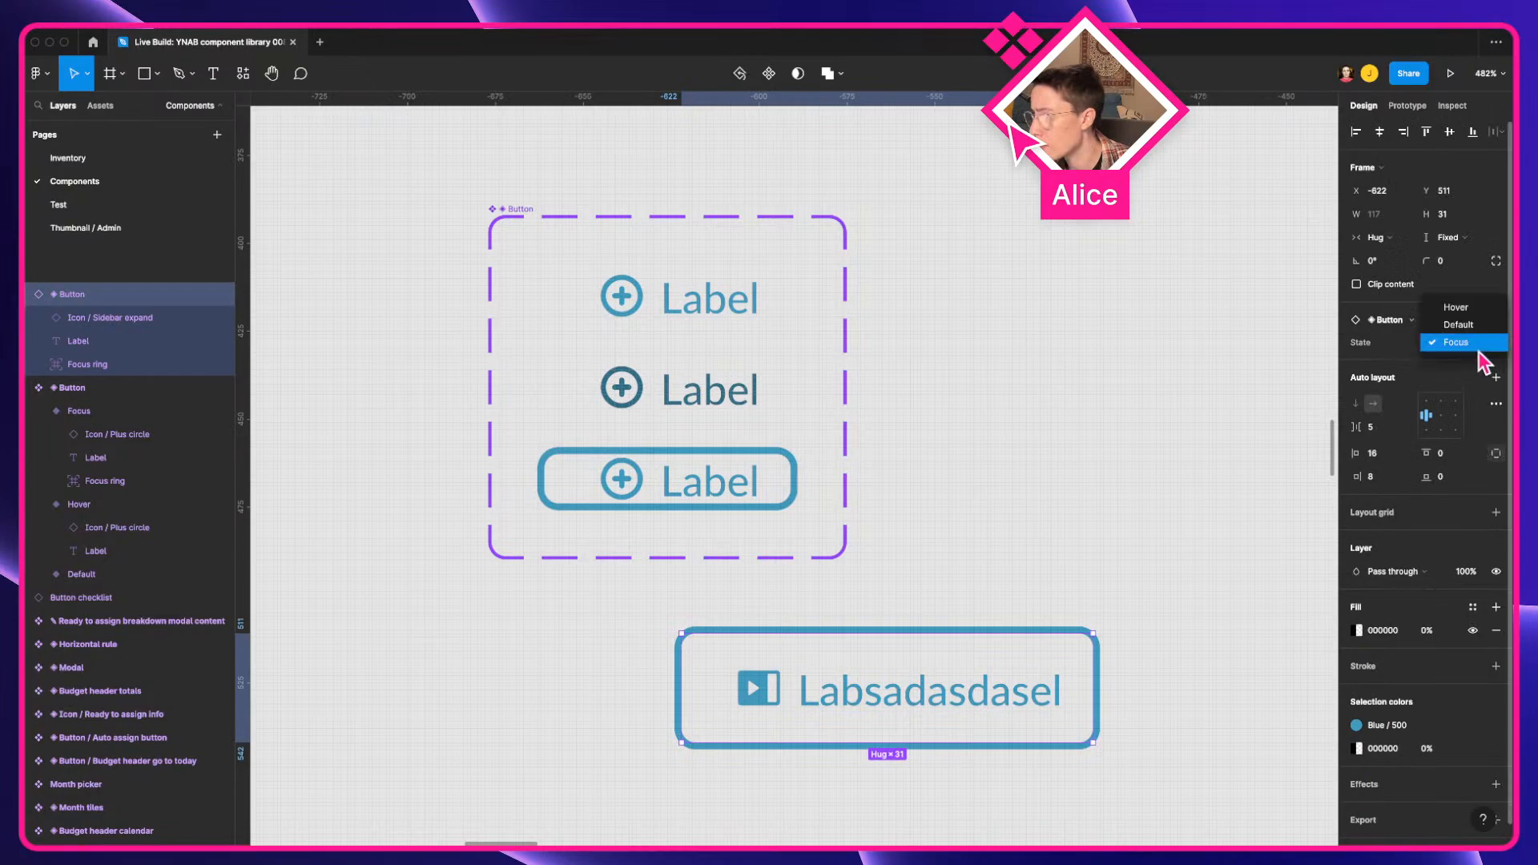
left_click(1446, 320)
left_click(1088, 546)
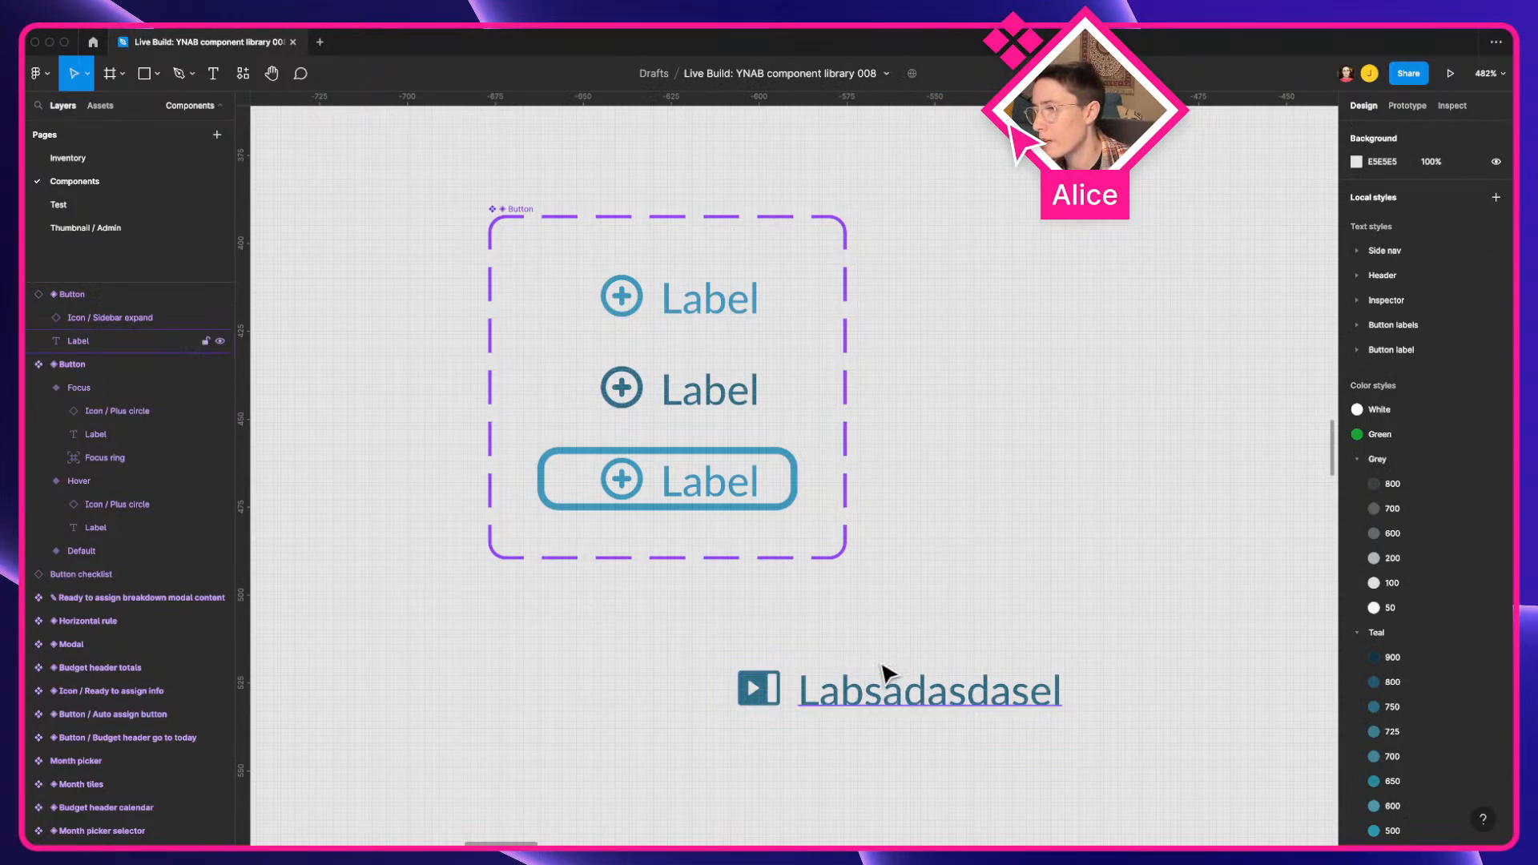
Step: Delete the test instance below the Button component set
left_click(939, 702)
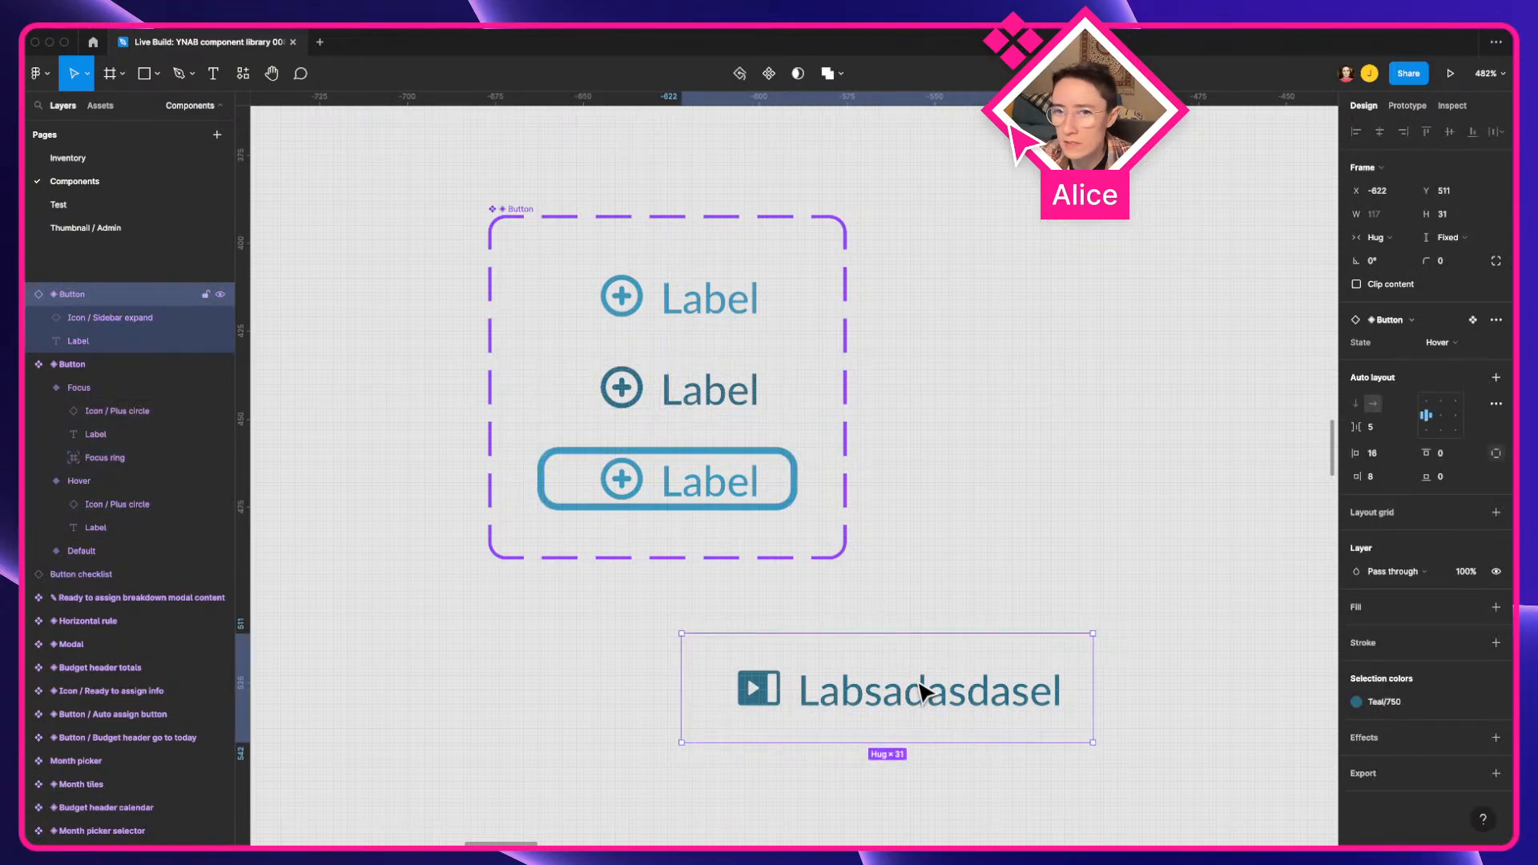
key("Delete")
left_click_drag(735, 644, 789, 727)
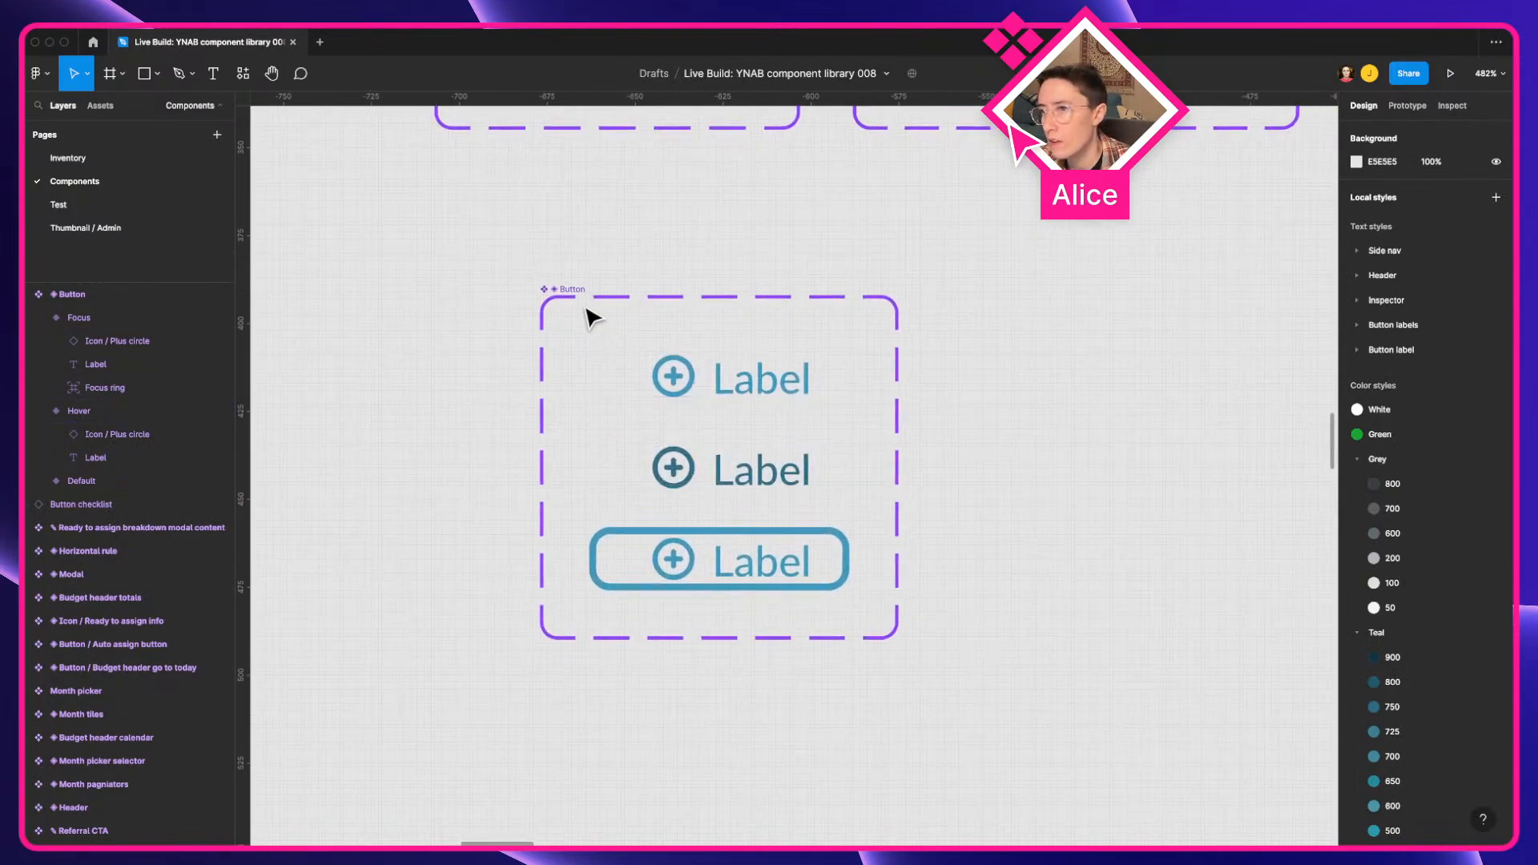
Step: Duplicate the Default variant inside the Button component set and select the copy
left_click(818, 388)
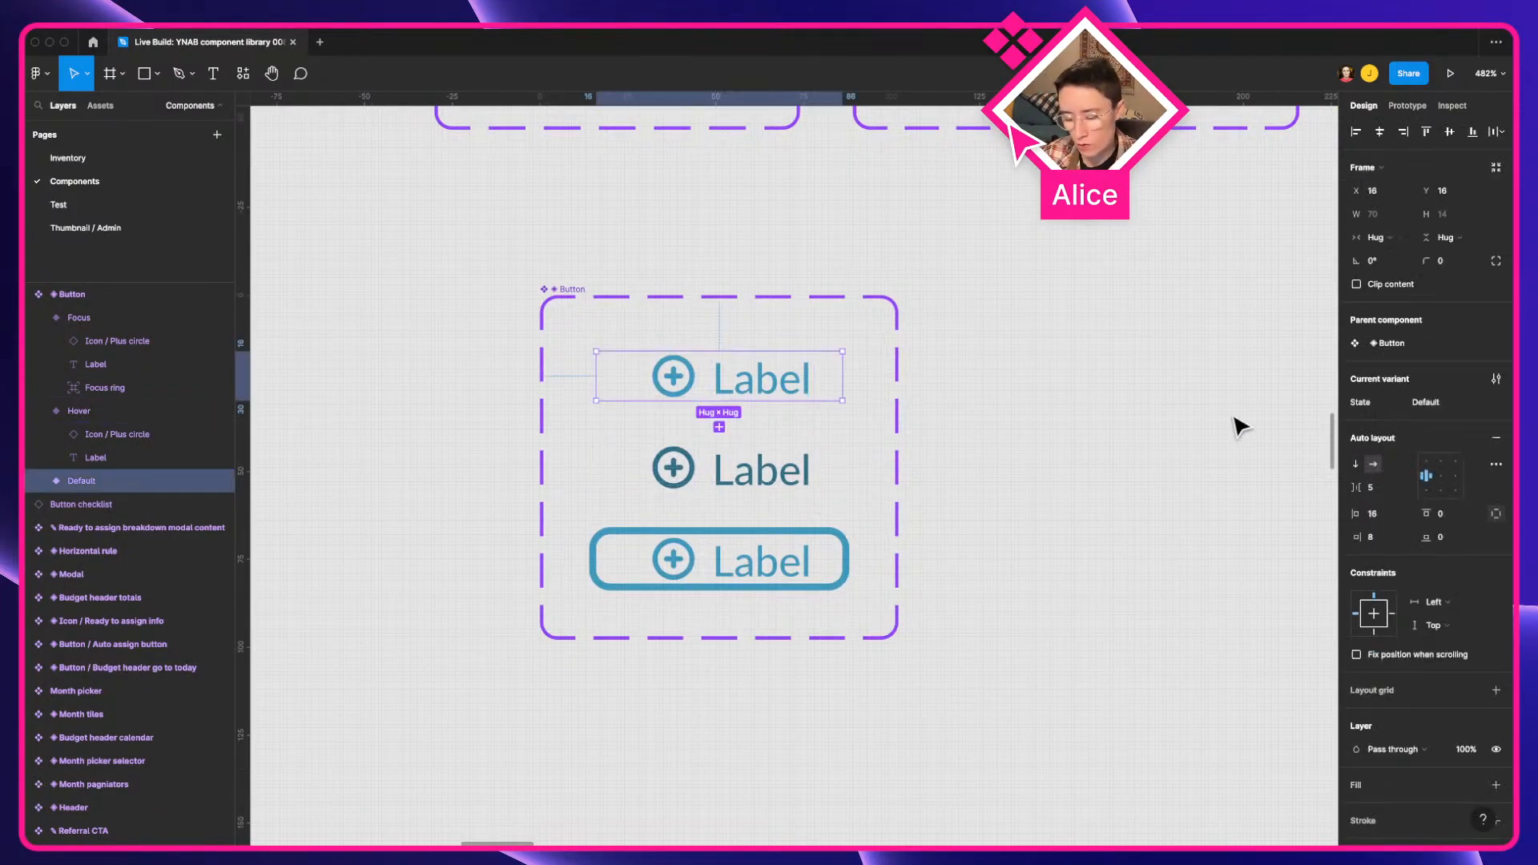
key("super+d")
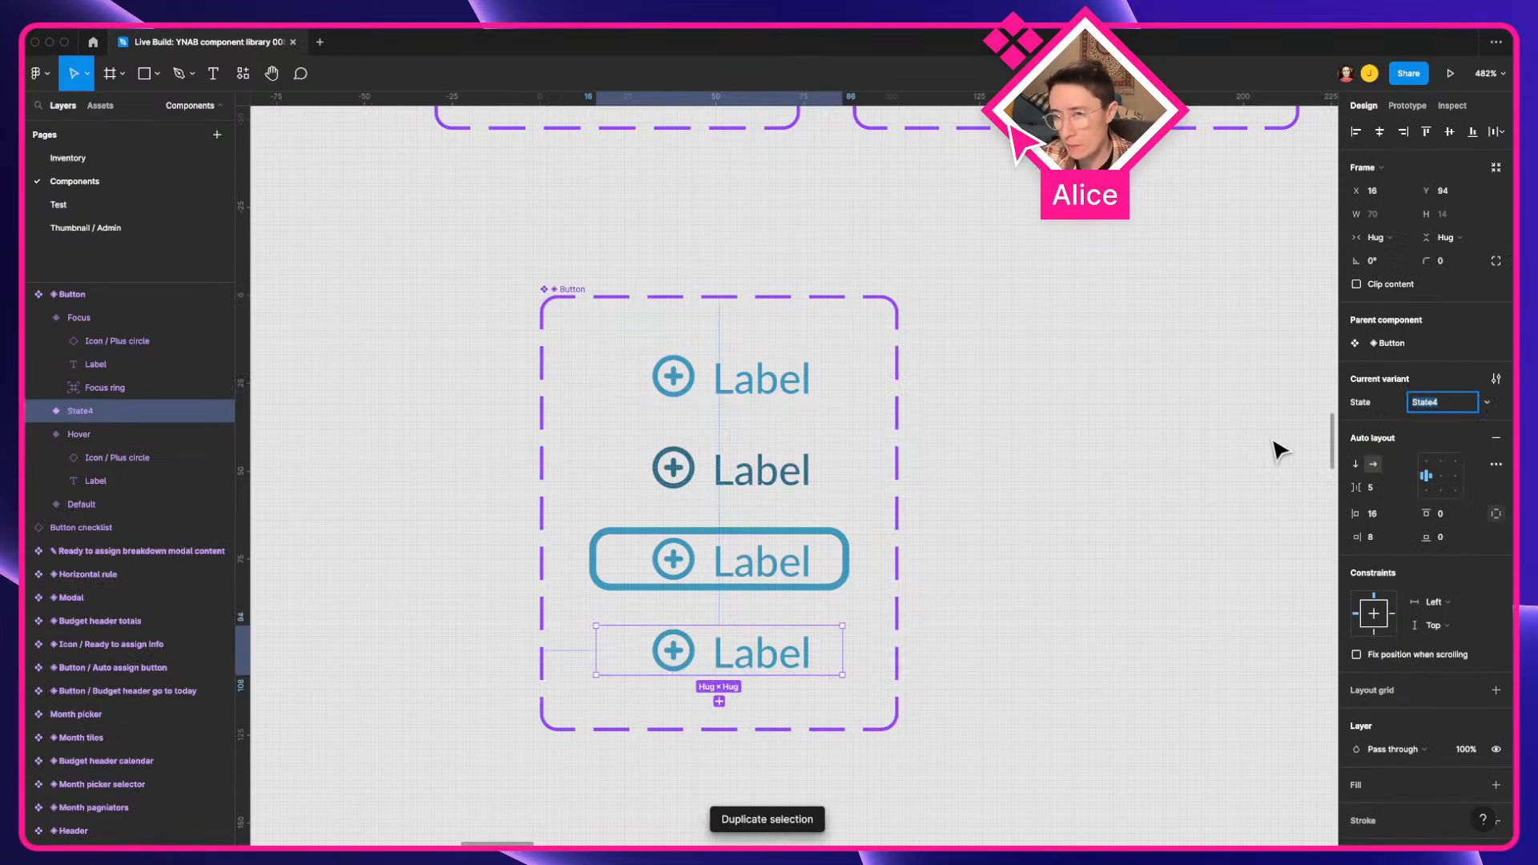
left_click(1194, 508)
left_click(775, 655)
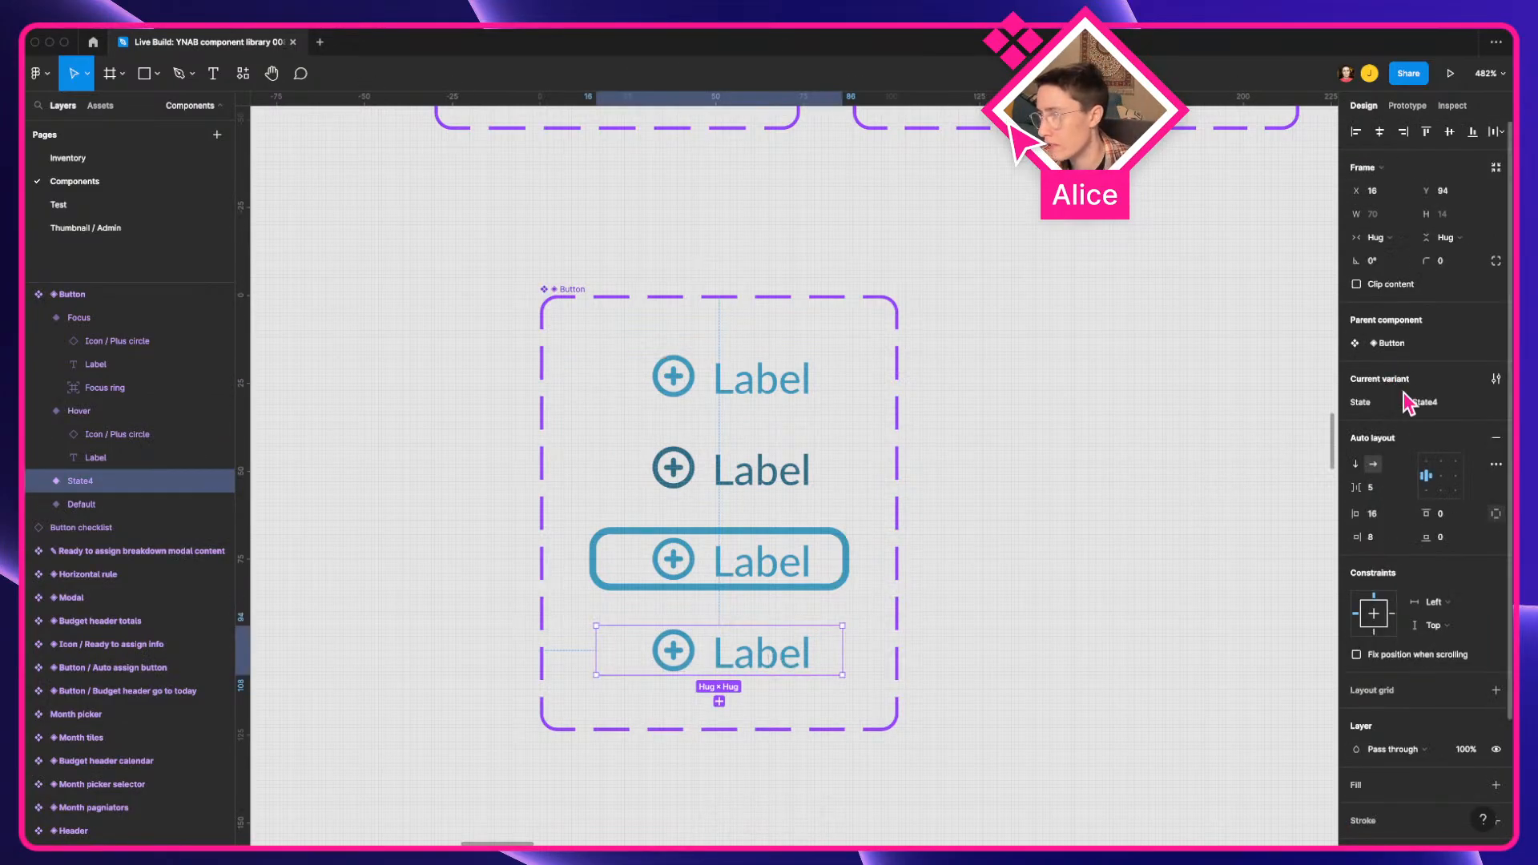
Step: Add a second variant property to the Button set with the name Property and the value Default
left_click(553, 308)
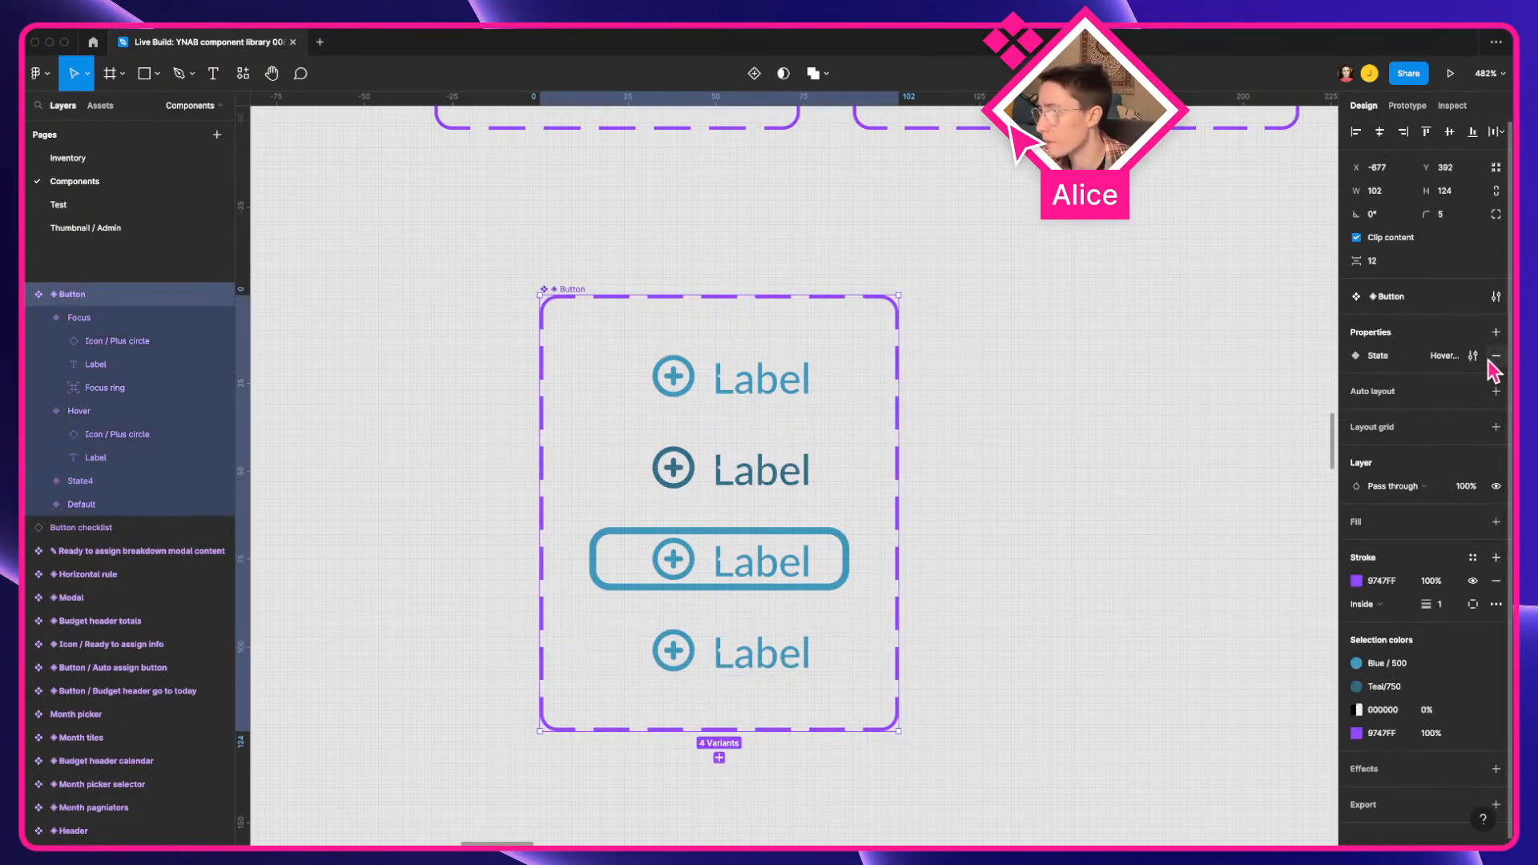
left_click(1495, 331)
left_click(1430, 379)
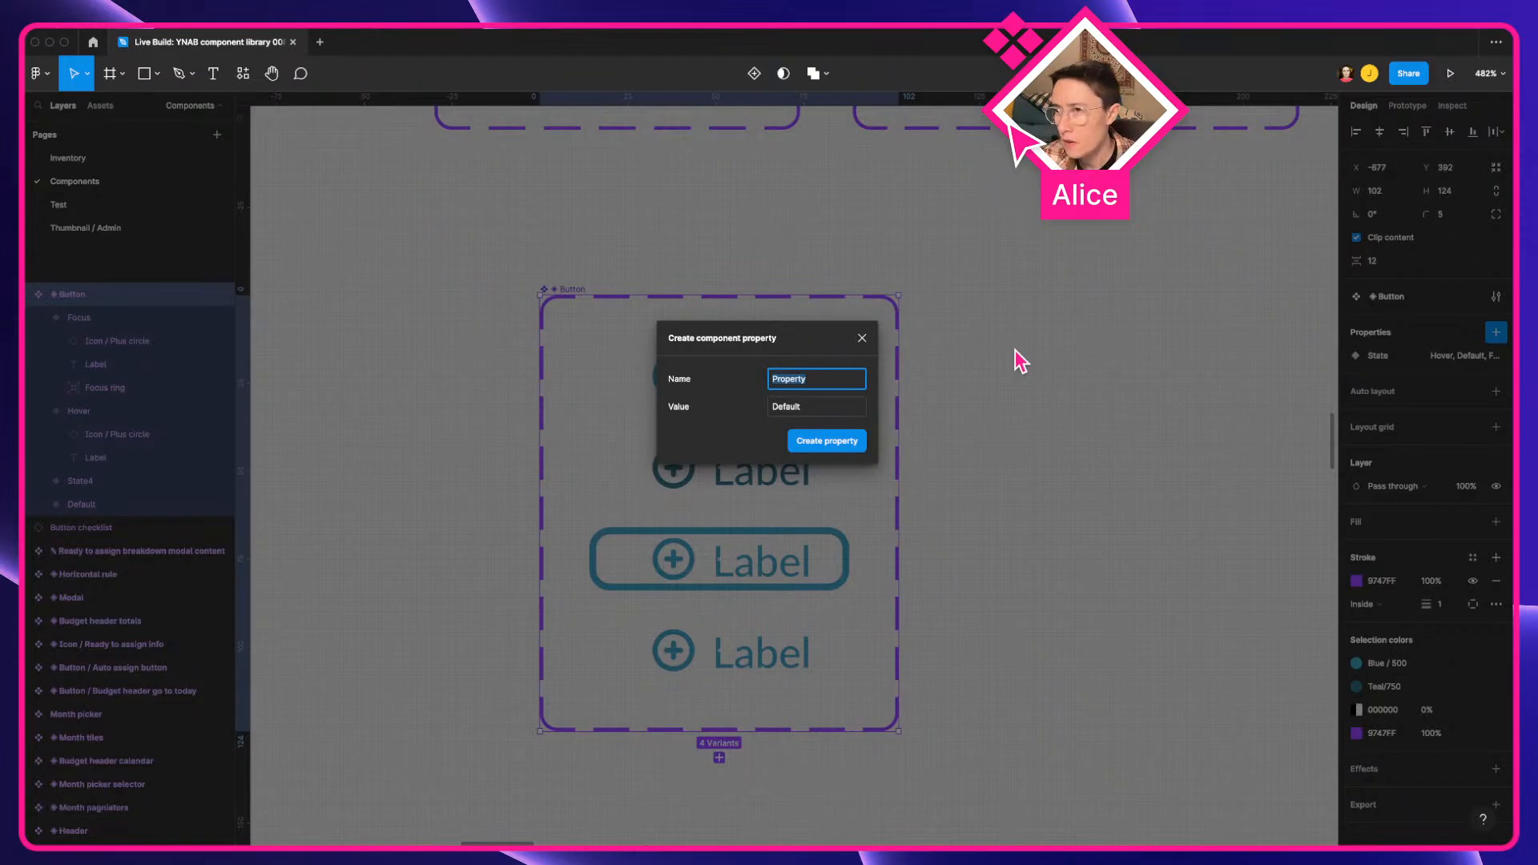
key("Return")
Step: Look over the side bar, header, budget totals and other button components for how they are set up
scroll(973, 361, "down", 8)
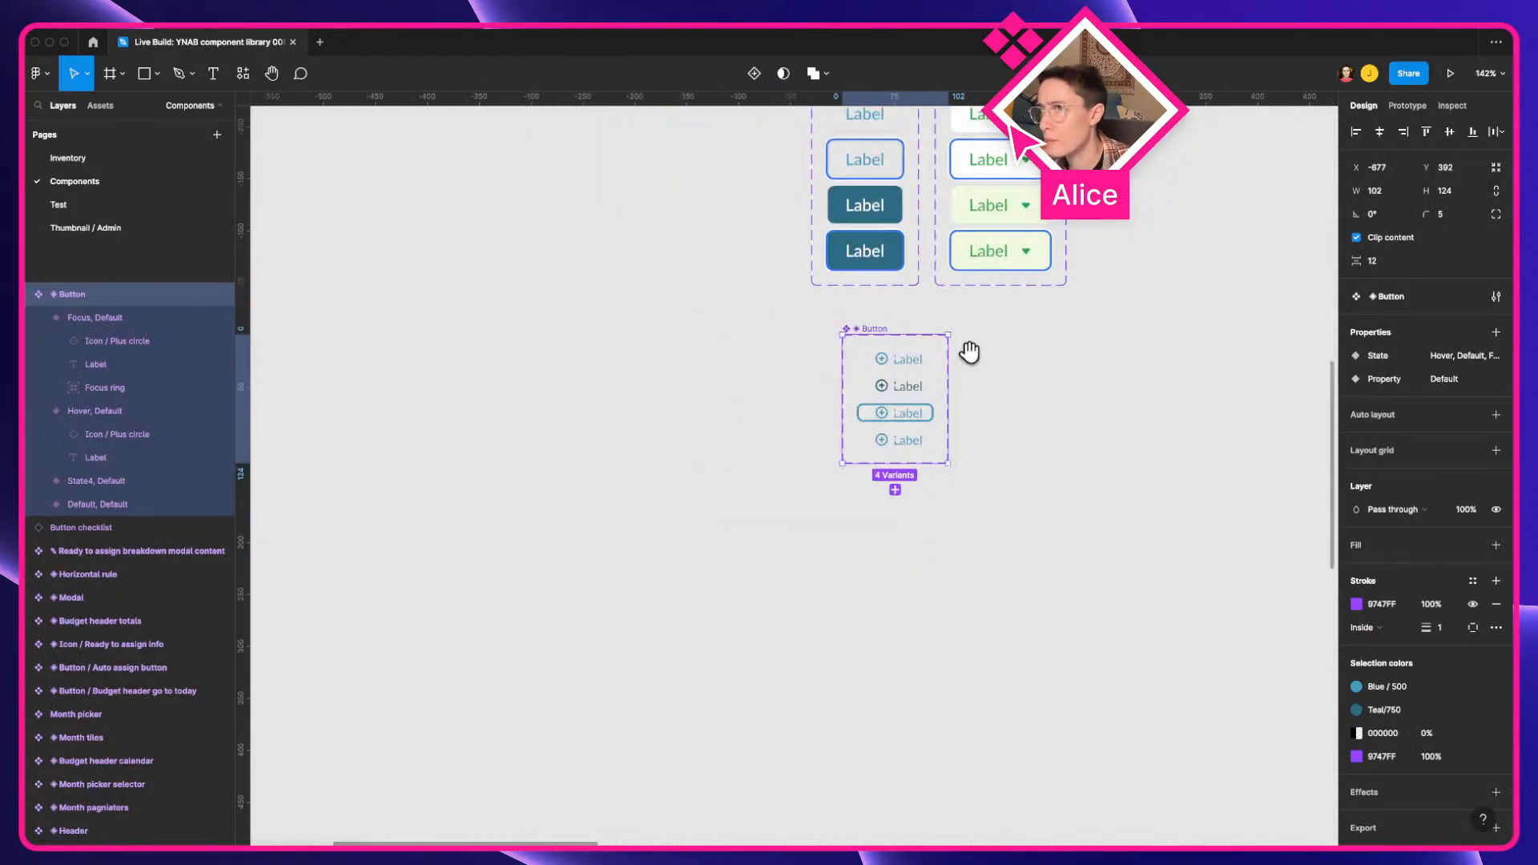
left_click_drag(970, 351, 1100, 635)
scroll(806, 498, "down", 1)
left_click_drag(700, 662, 387, 440)
scroll(1173, 716, "down", 3)
left_click_drag(869, 497, 590, 230)
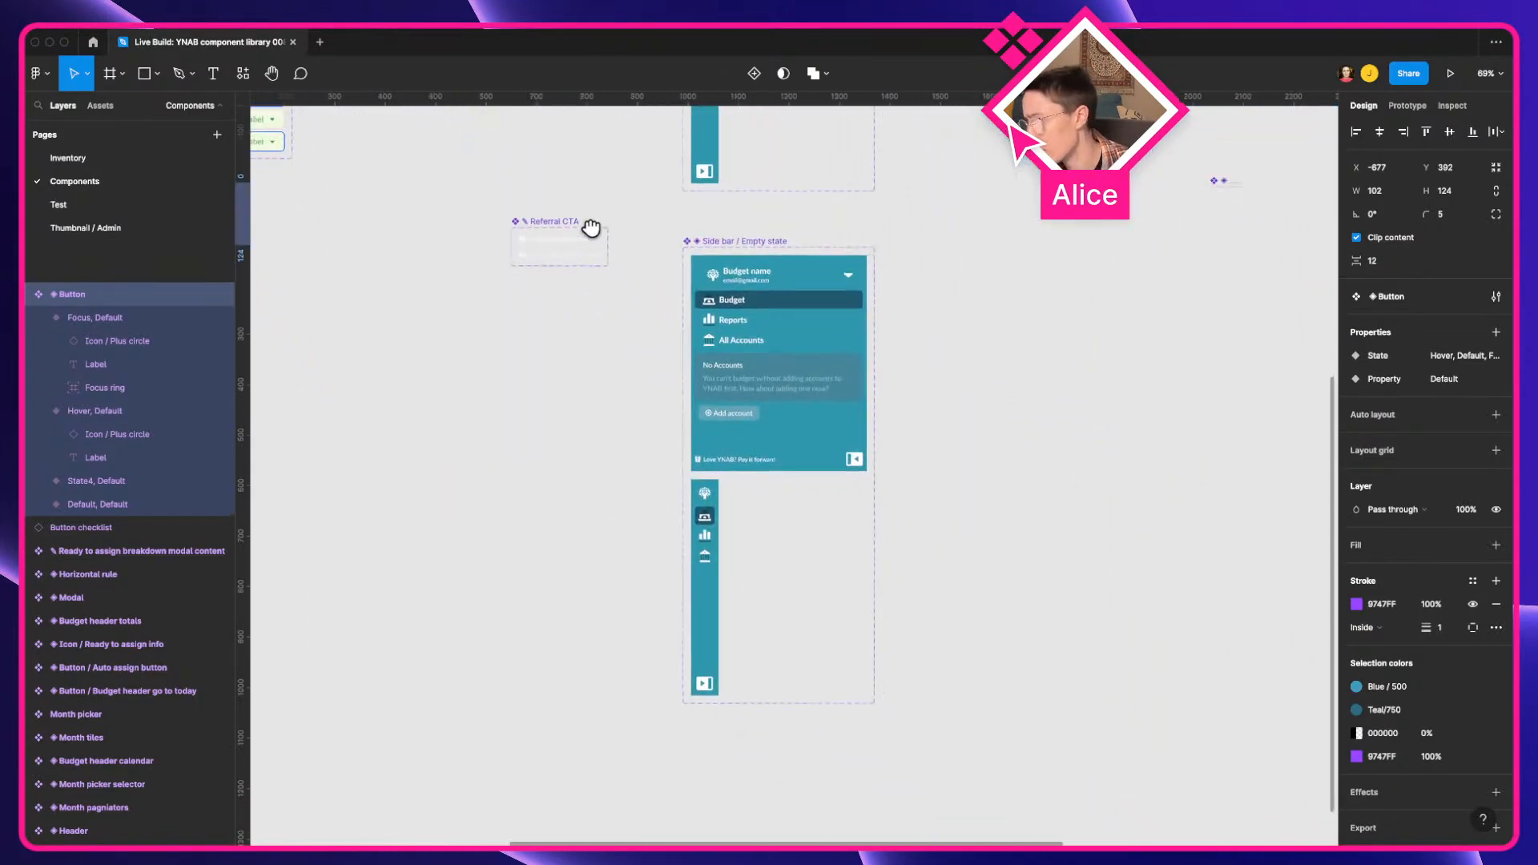
left_click_drag(780, 331, 546, 630)
left_click_drag(856, 403, 529, 354)
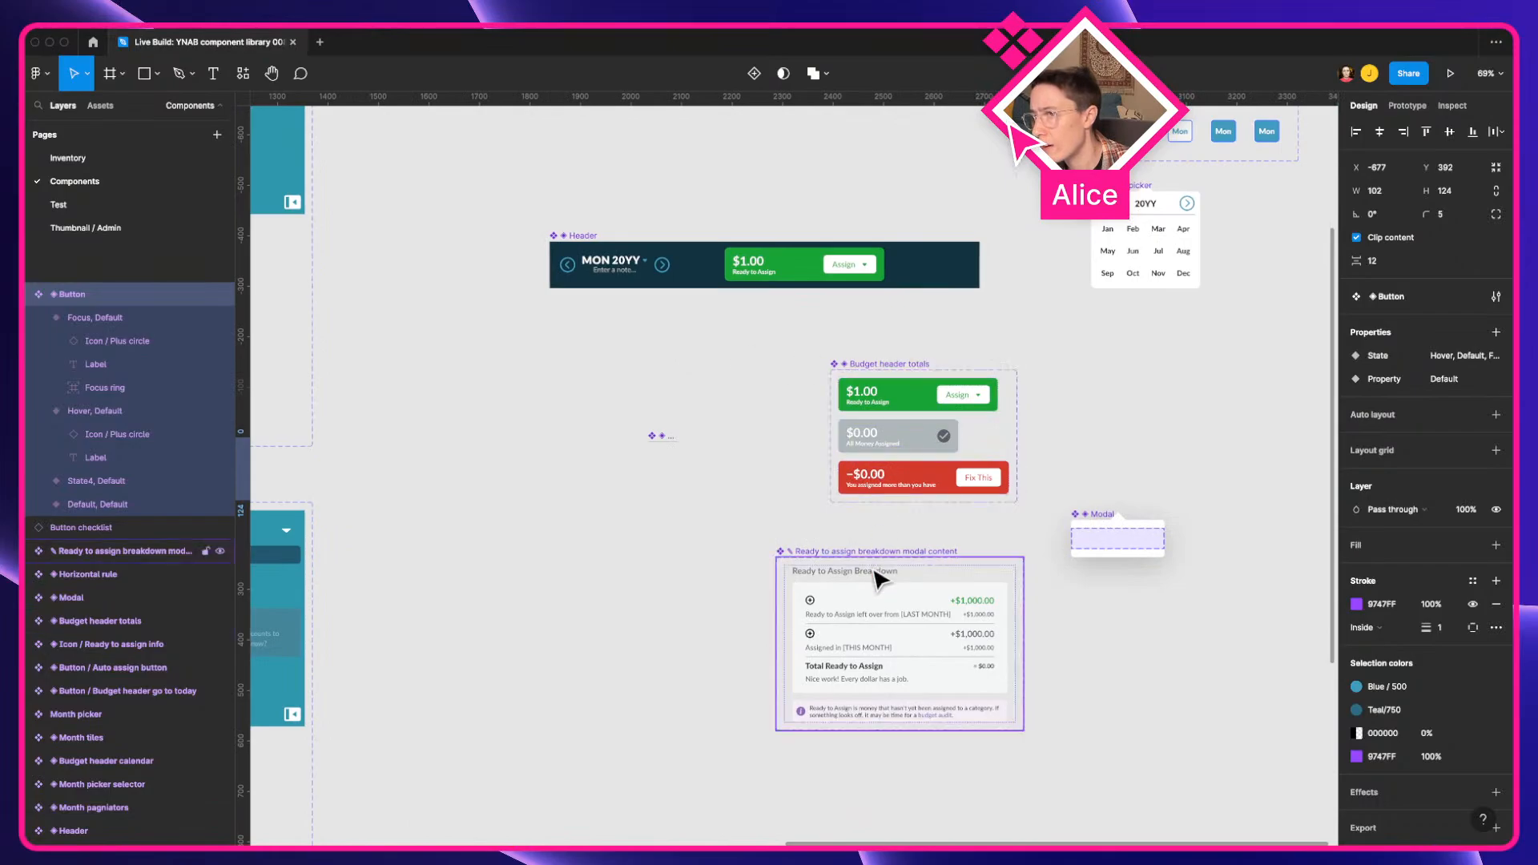
left_click_drag(1002, 503, 601, 761)
left_click_drag(618, 704, 1146, 694)
left_click_drag(659, 652, 1071, 502)
left_click_drag(748, 586, 1279, 508)
scroll(797, 491, "up", 10)
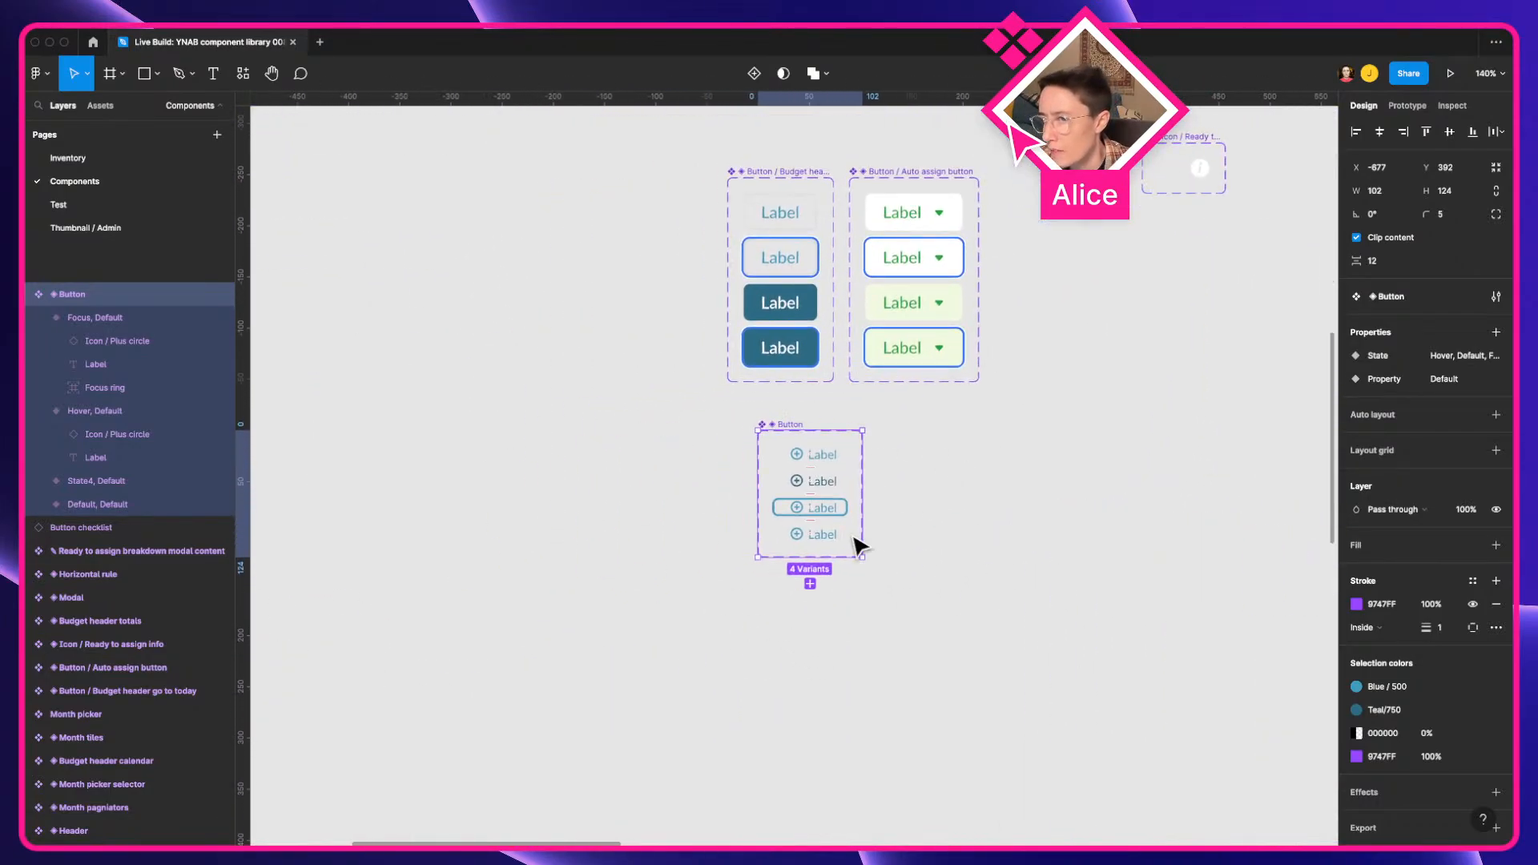
Step: Set the new property's value on the State4 variant to isEnabled?
left_click(805, 541)
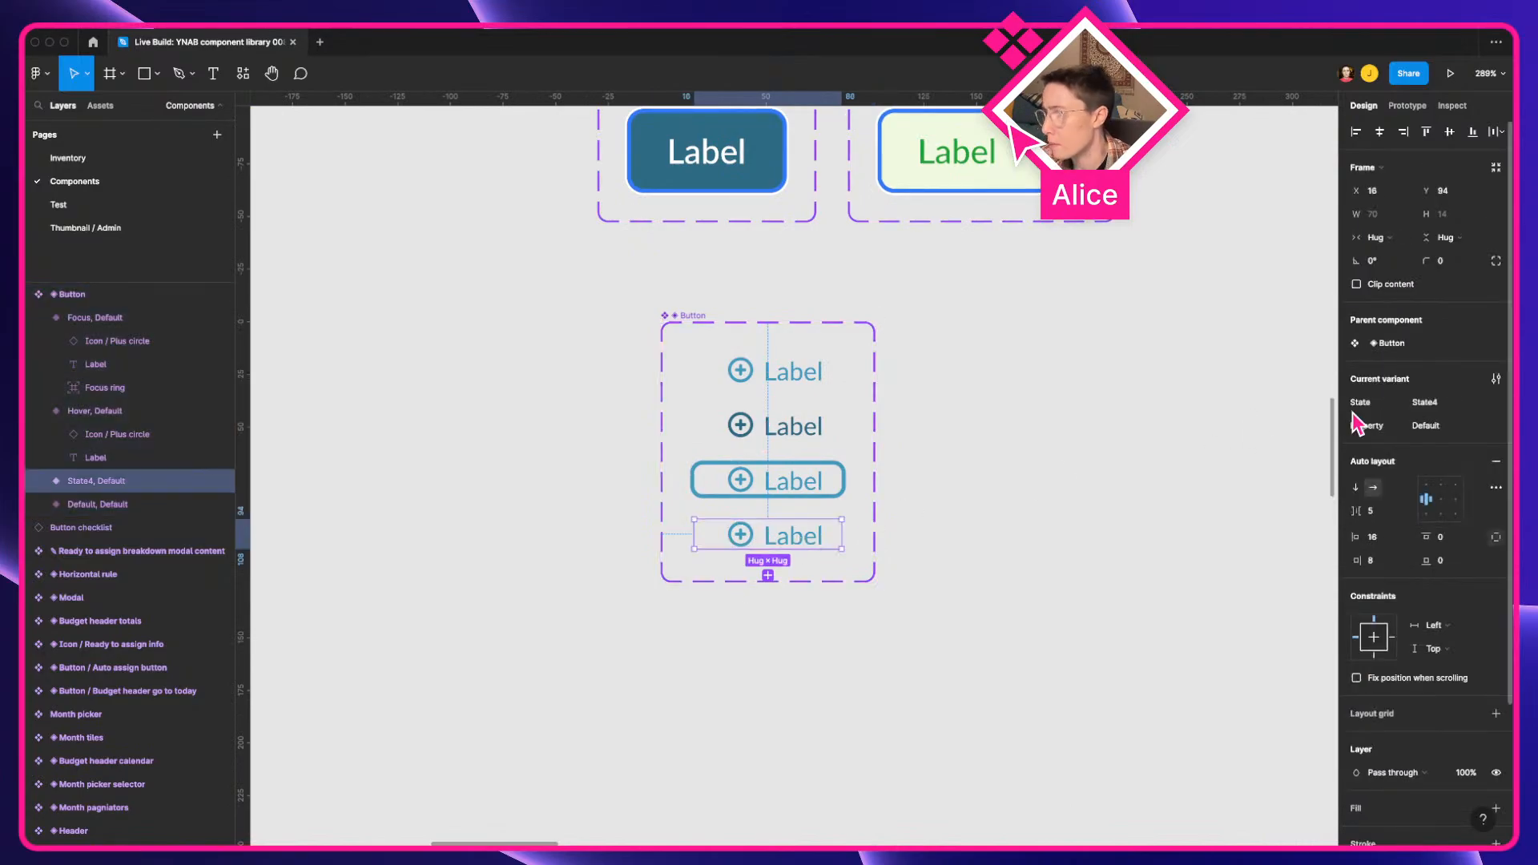
left_click(1437, 428)
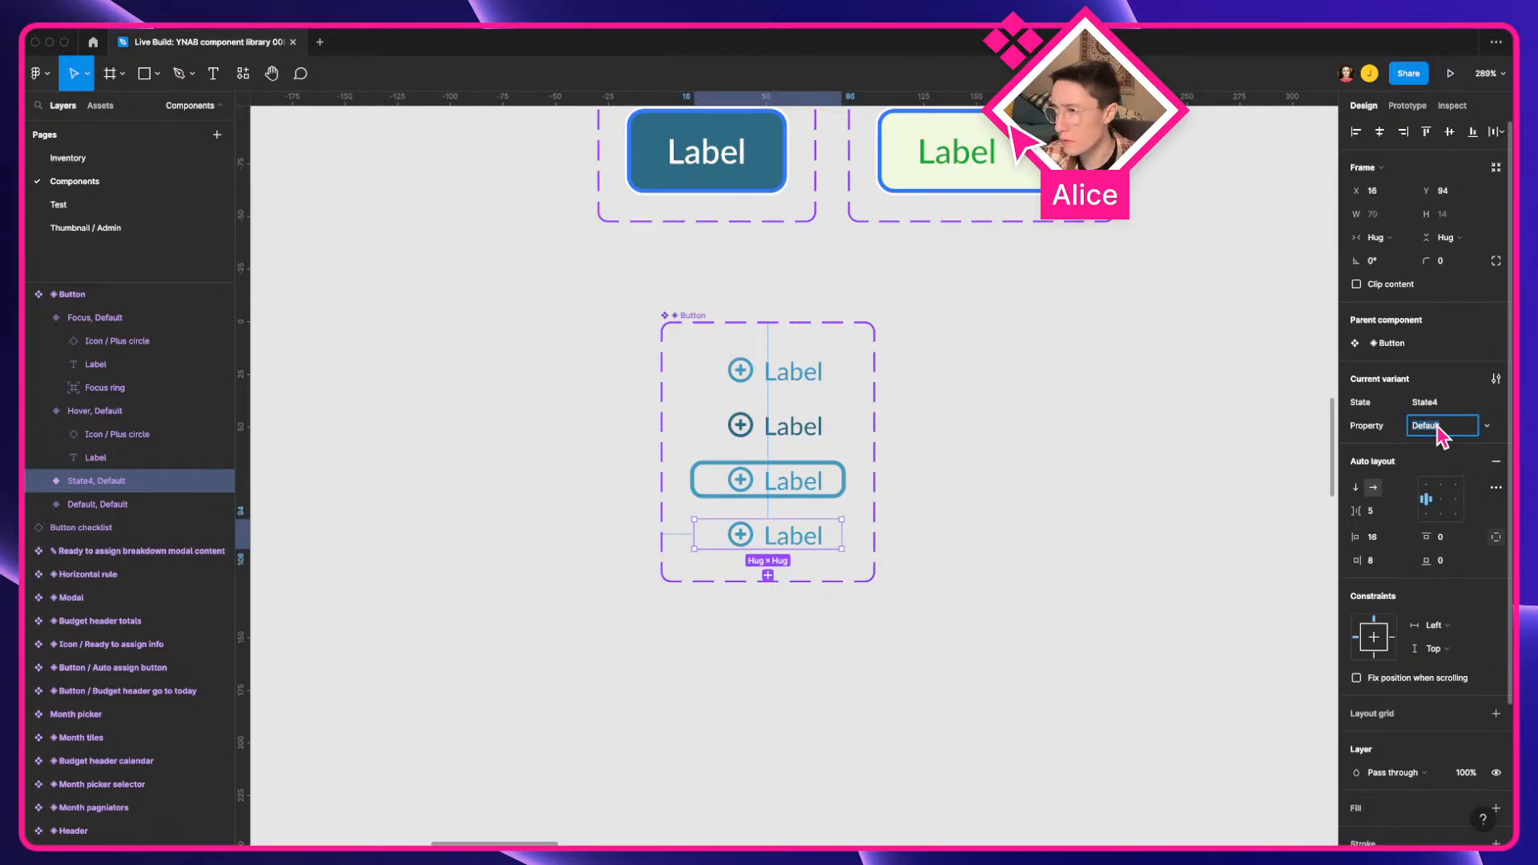
key("BackSpace")
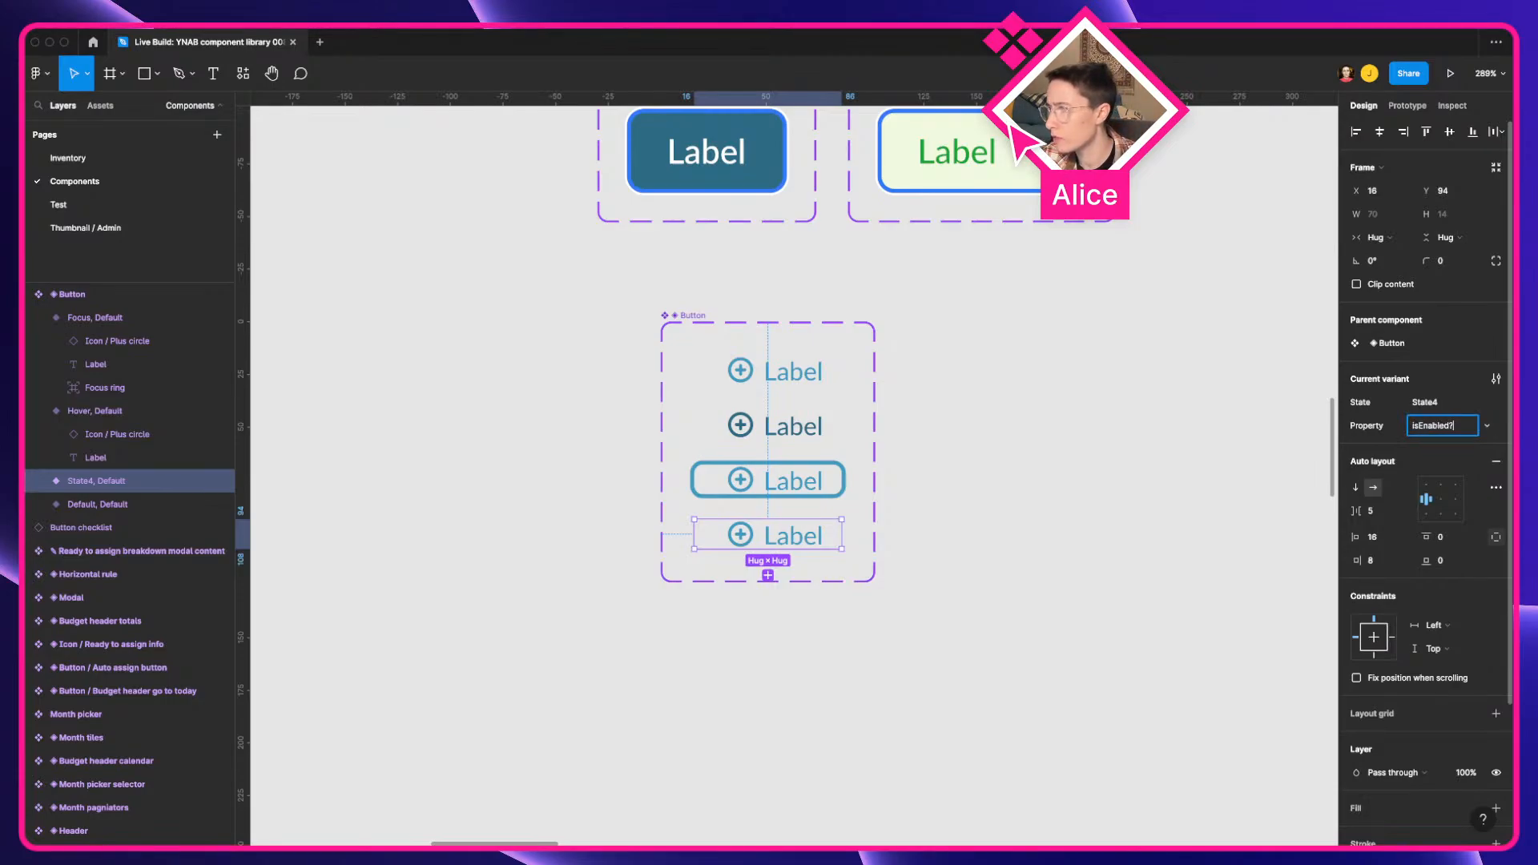
key("Return")
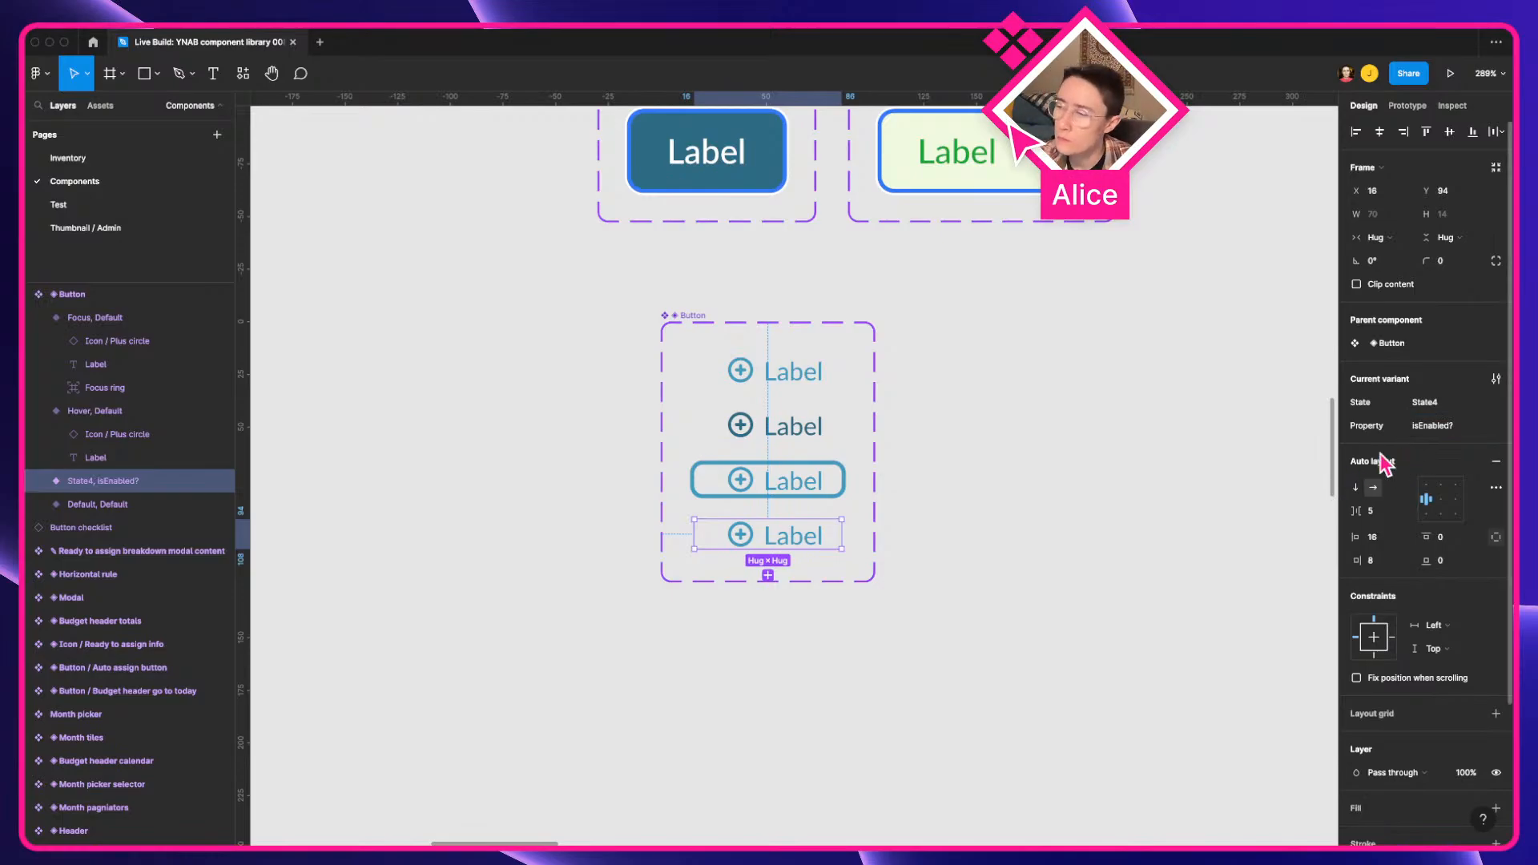
Step: Reword the State4 variant's new property value as "is Enabled", with a space and without the question mark
left_click(1459, 429)
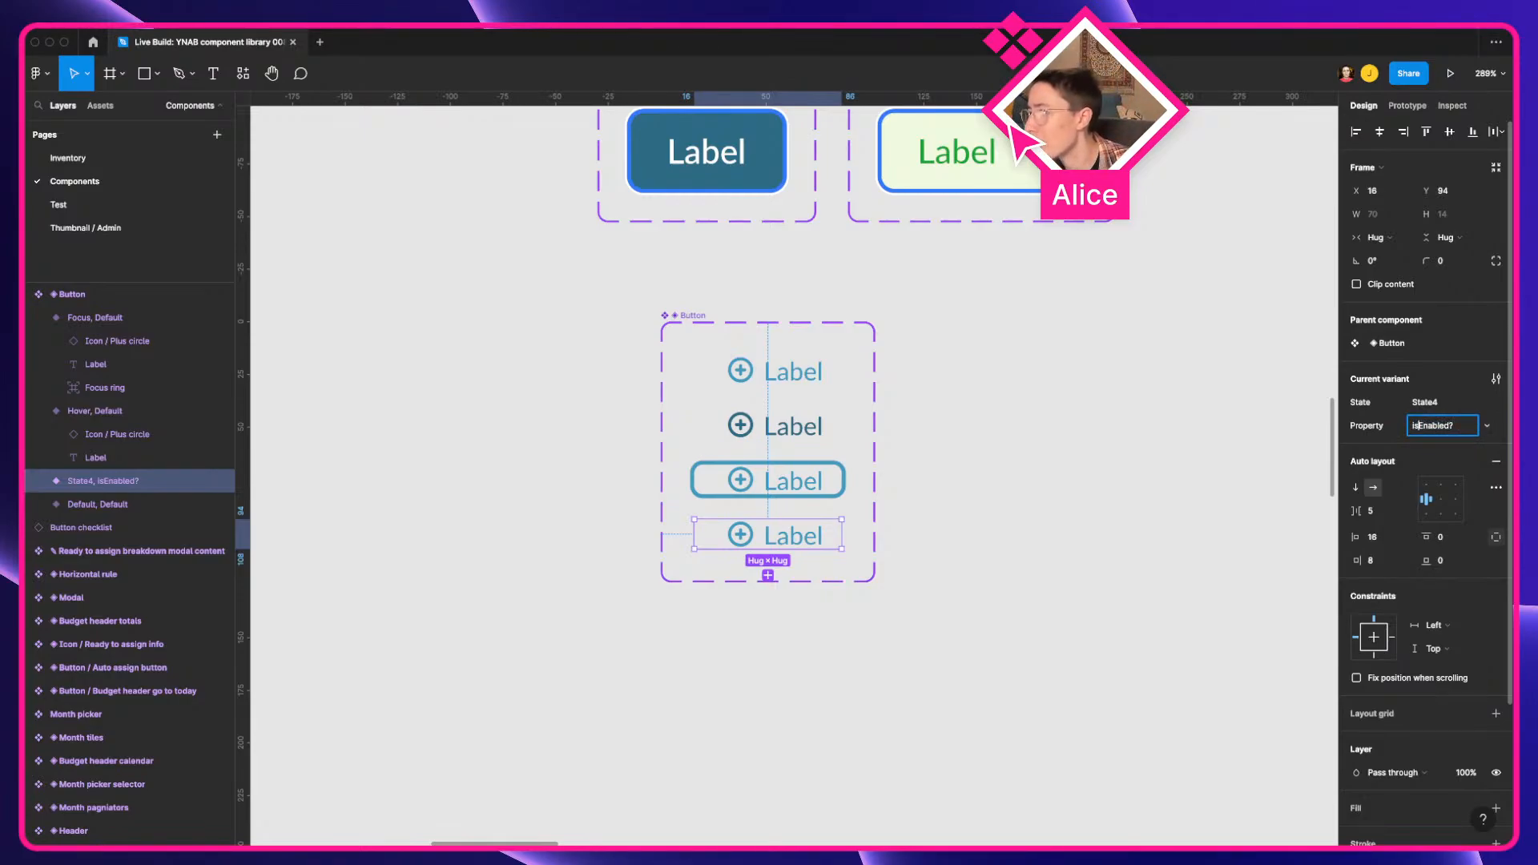
key("Return")
left_click(1447, 434)
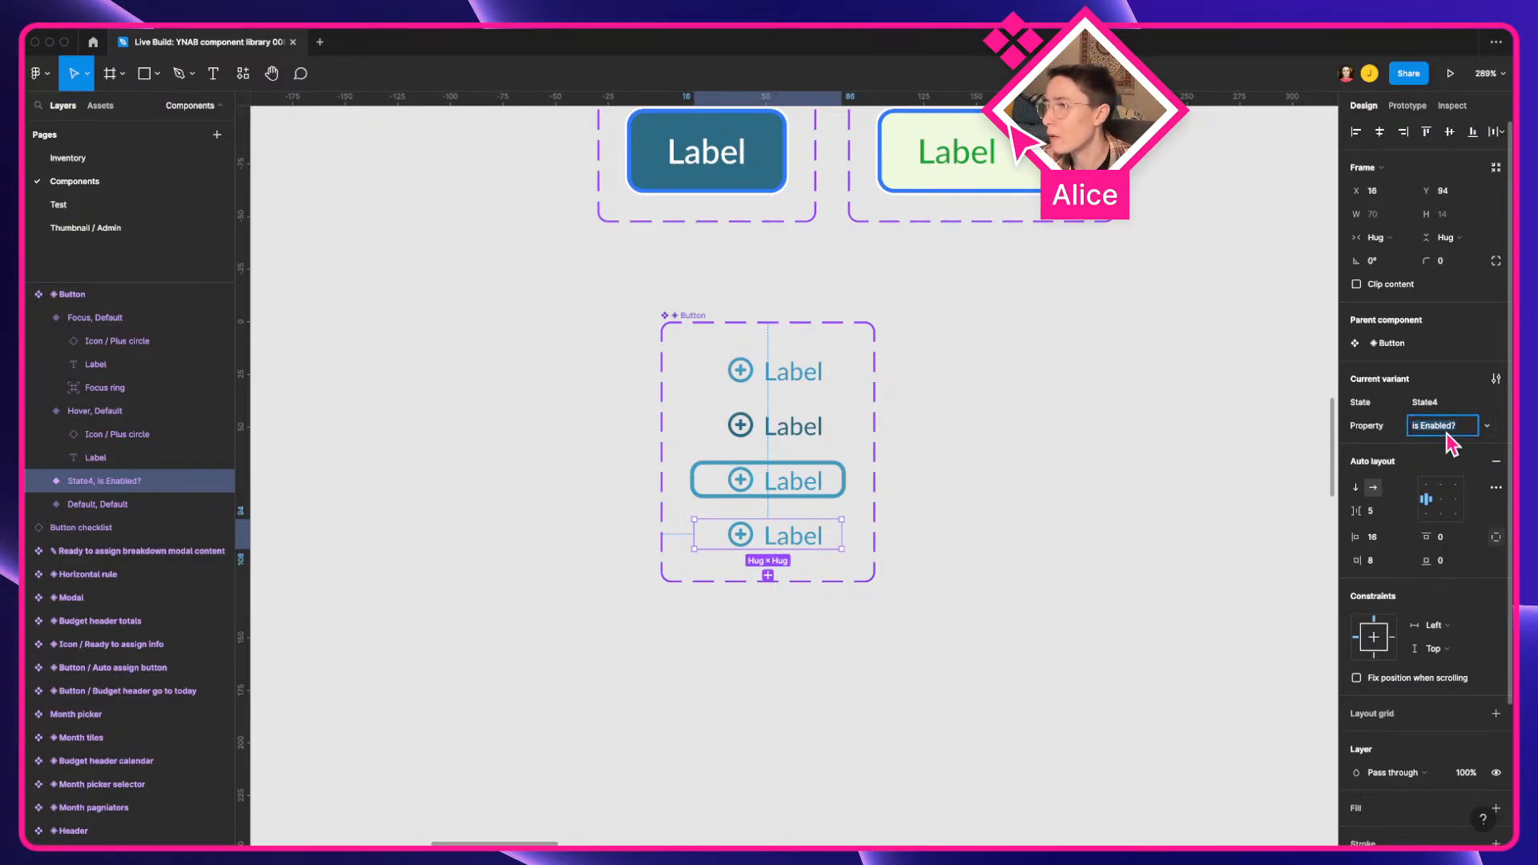
key("Right")
key("BackSpace")
key("Return")
left_click(1447, 433)
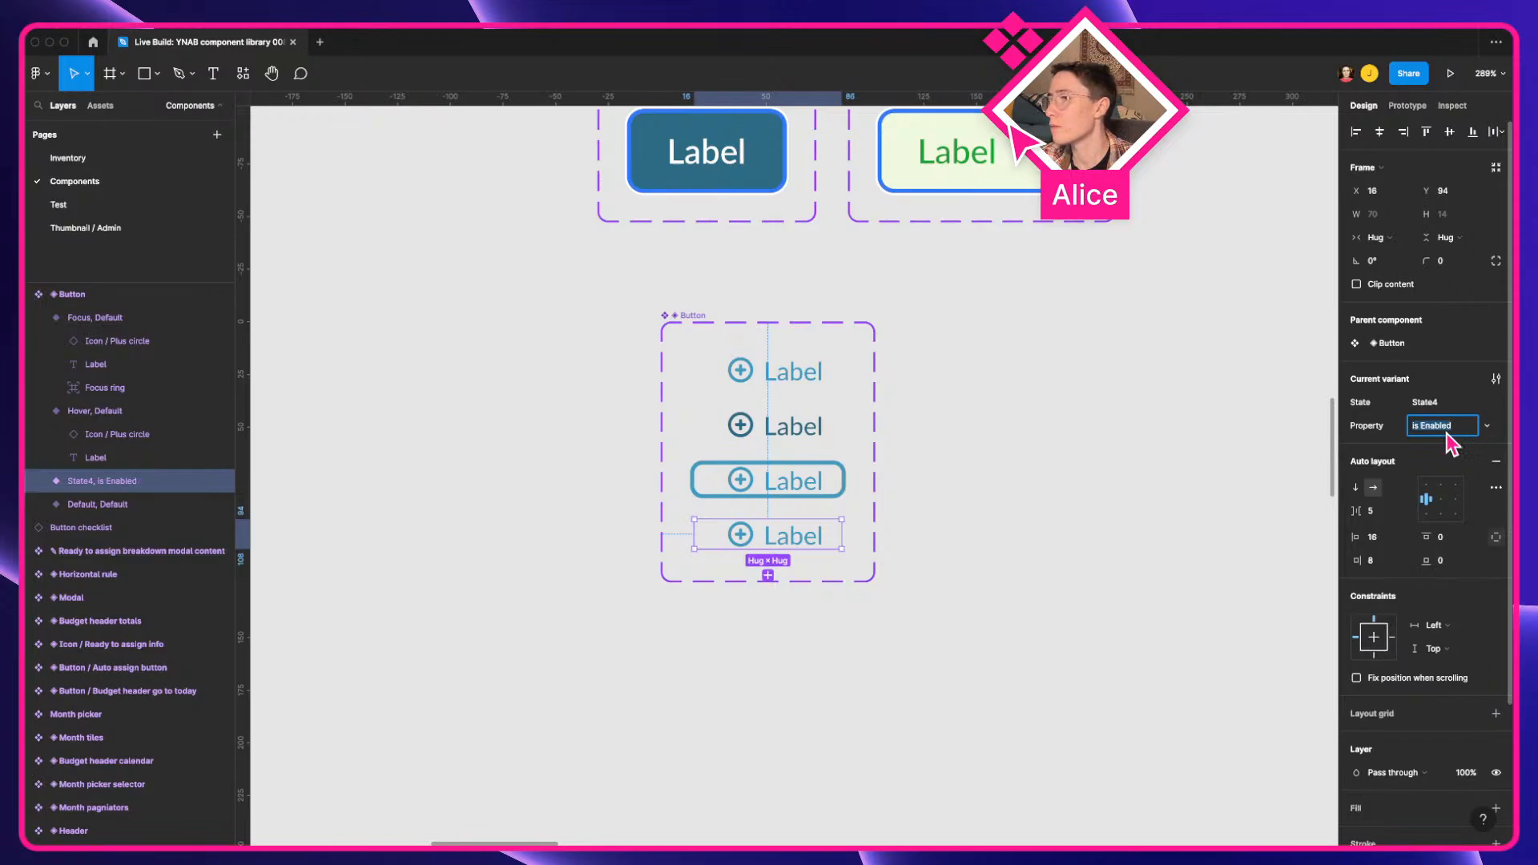
left_click(1354, 433)
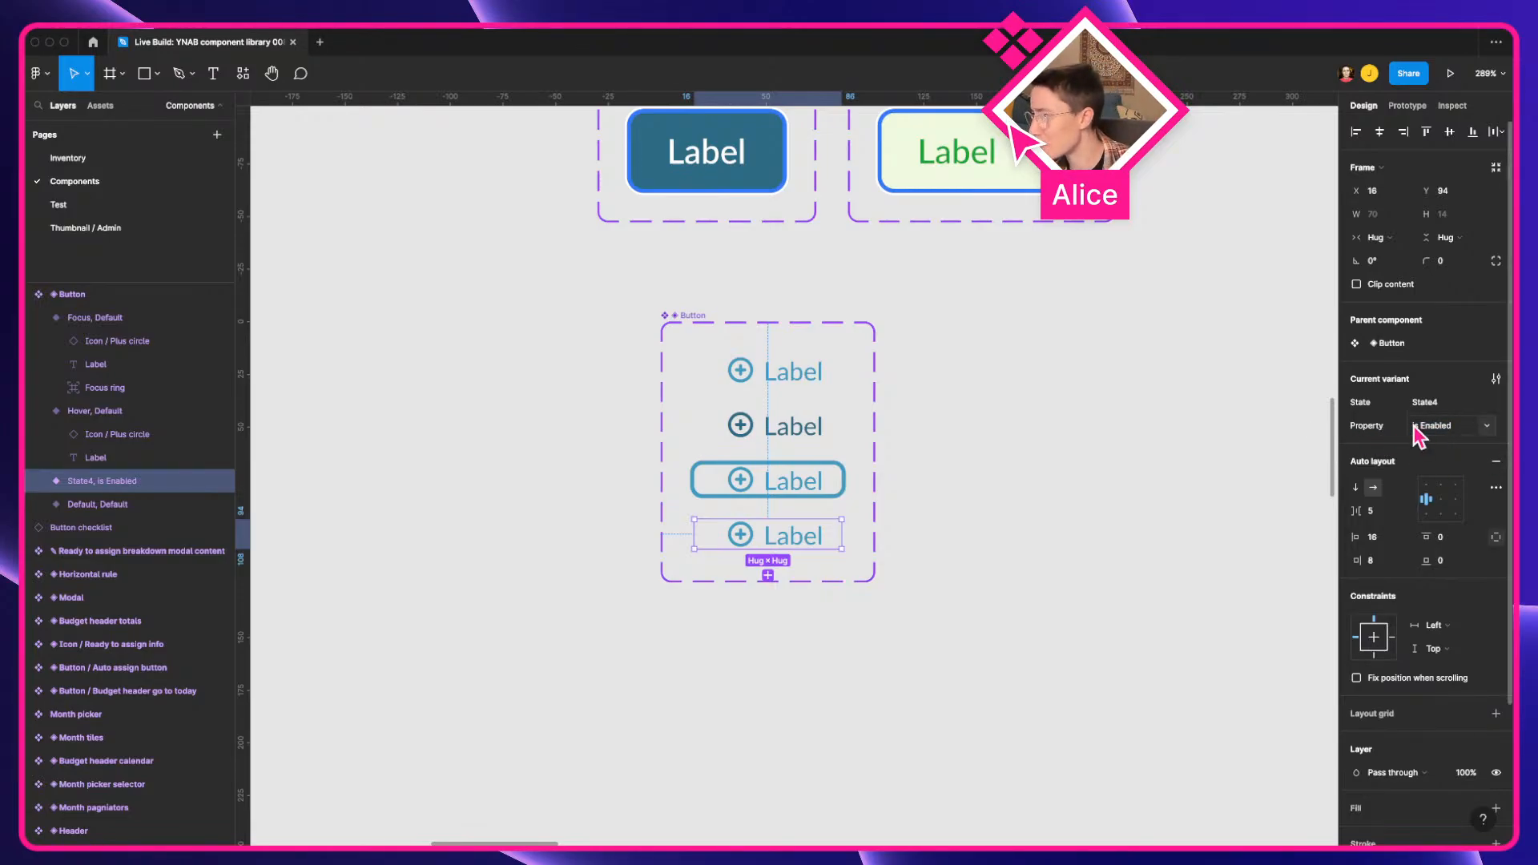
Step: Rename the Button set's second variant property as Enabled
left_click(700, 332)
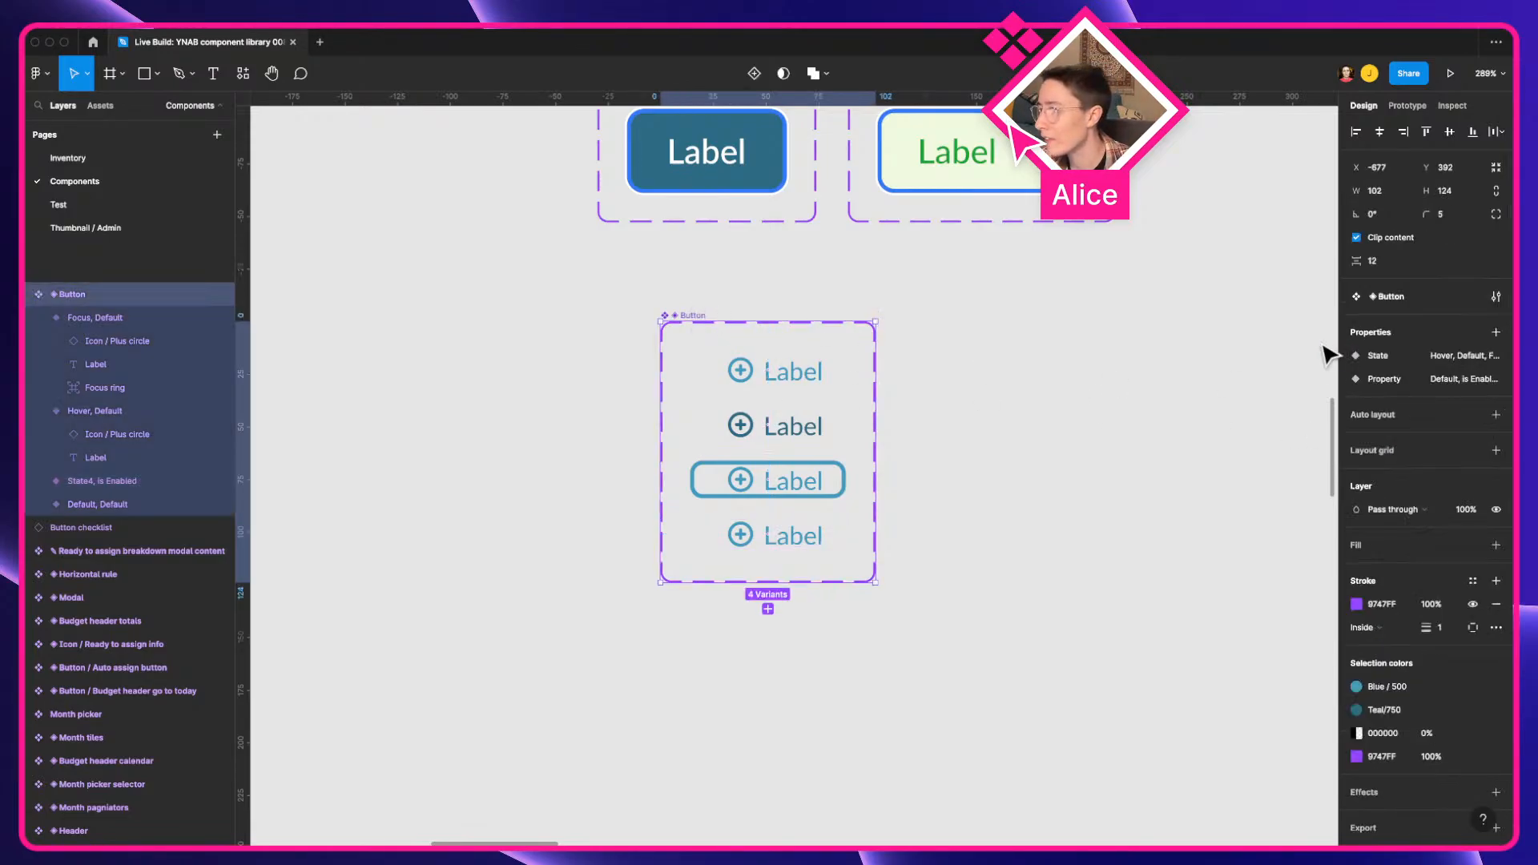
double_click(1401, 383)
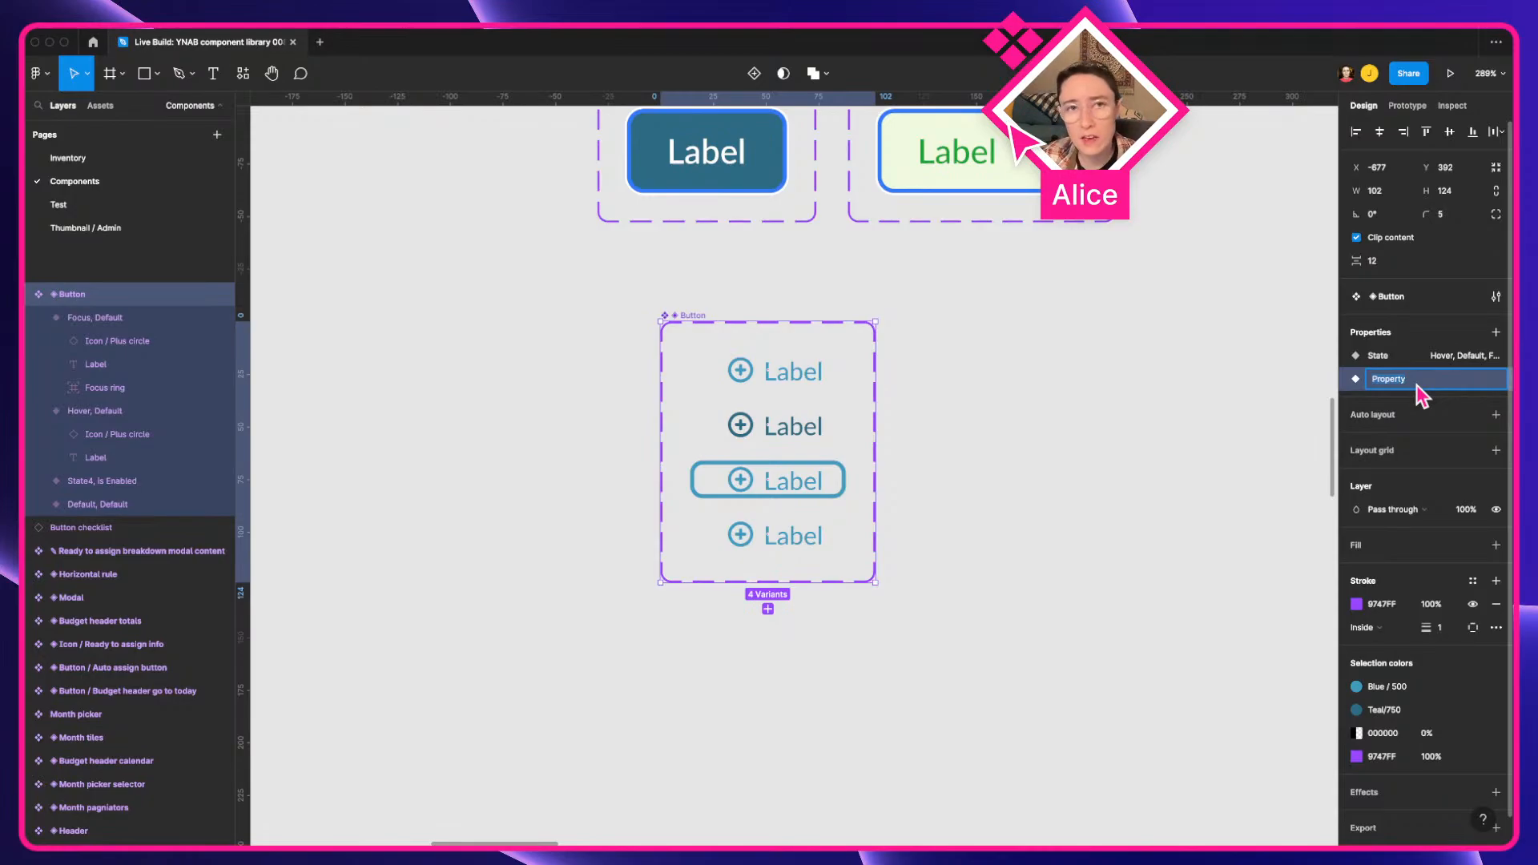
type("Enabled")
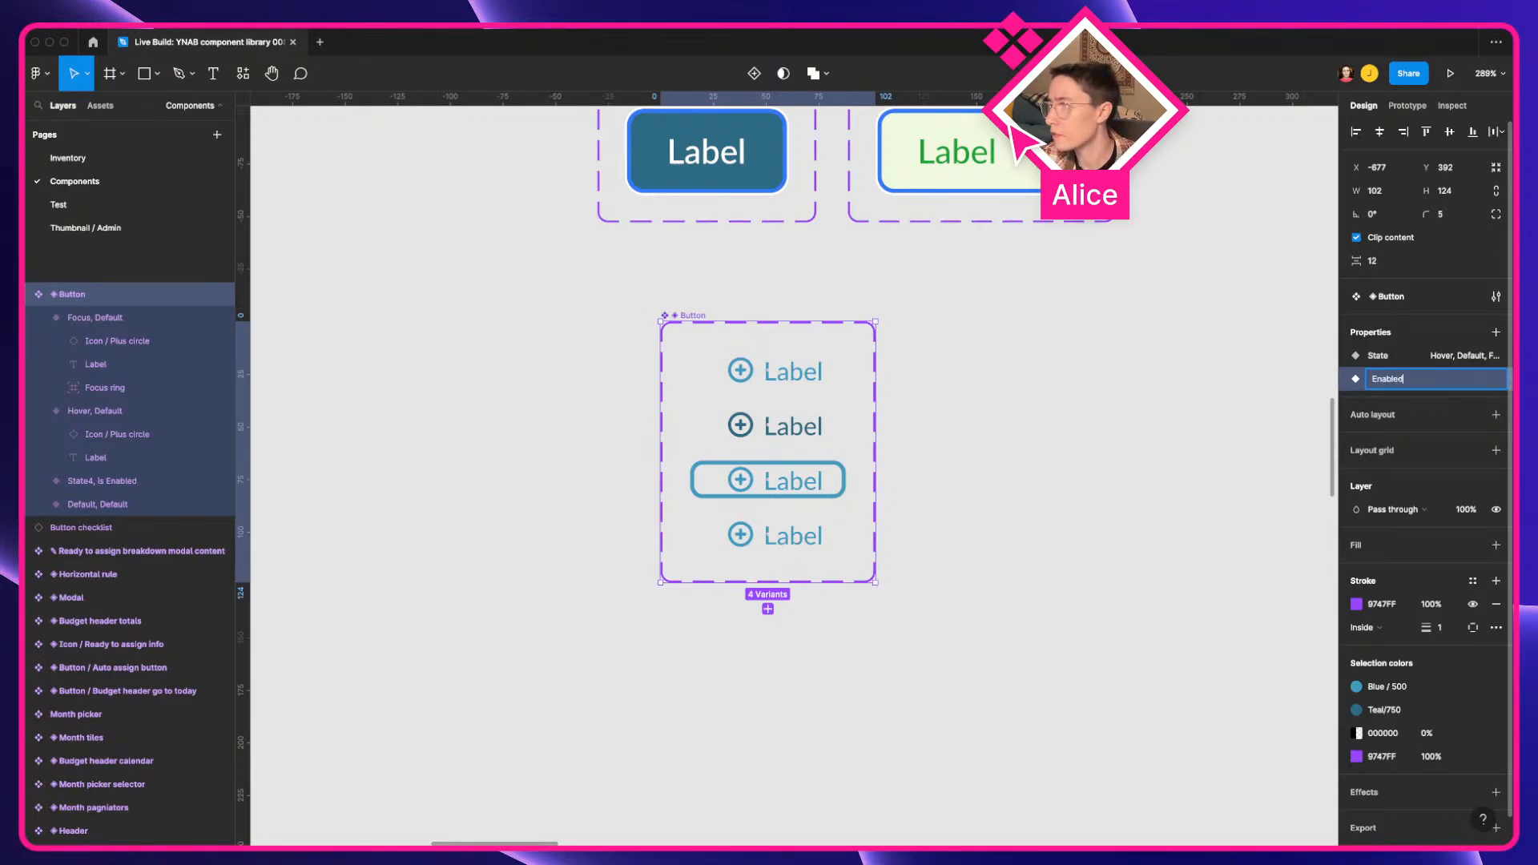
key("Return")
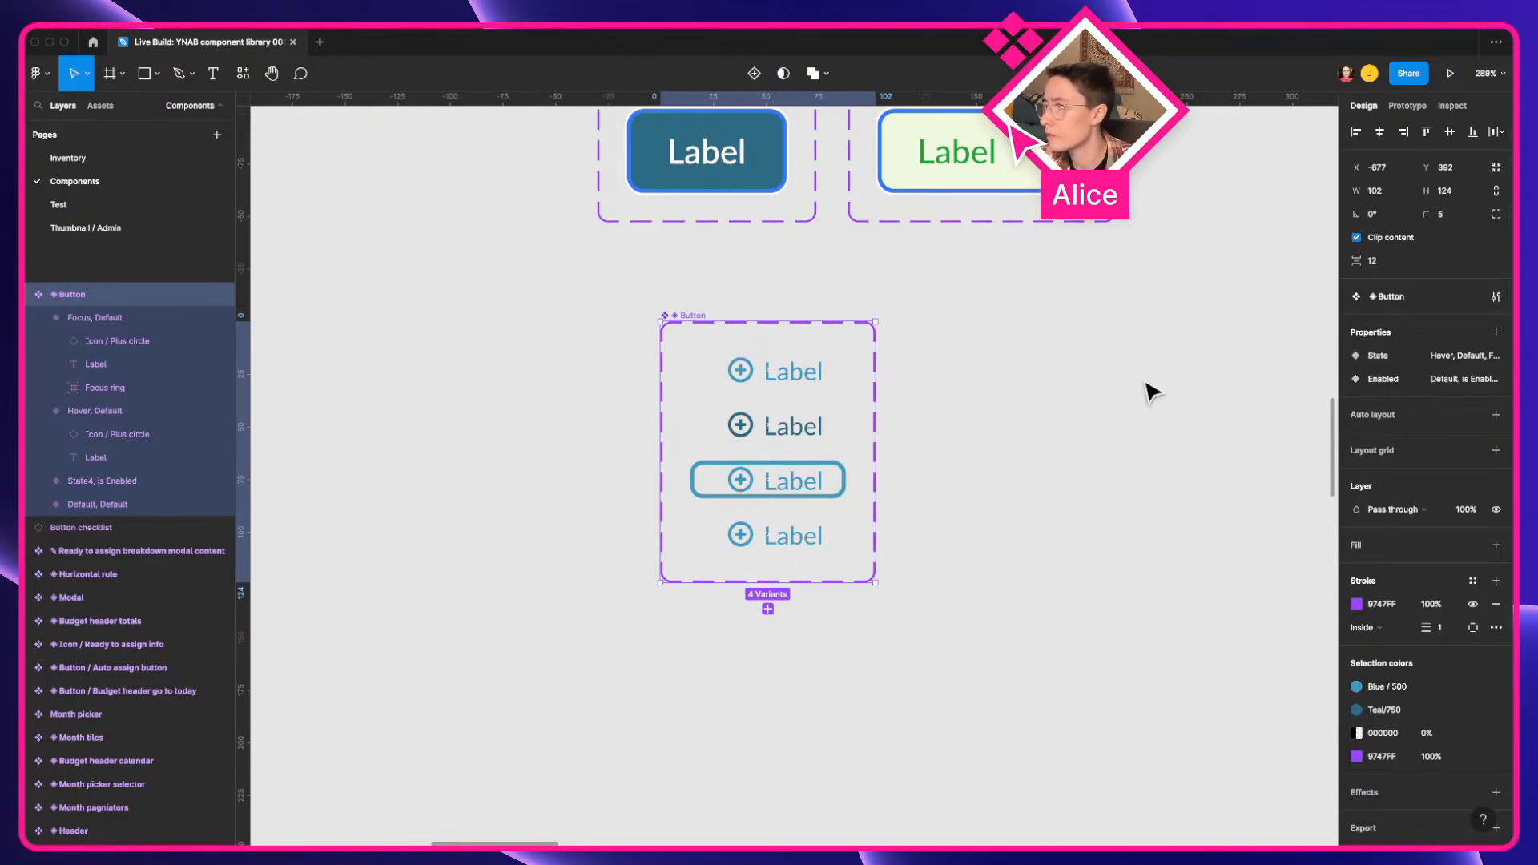
Step: Set the Enabled property of the State4 variant to True
left_click(818, 550)
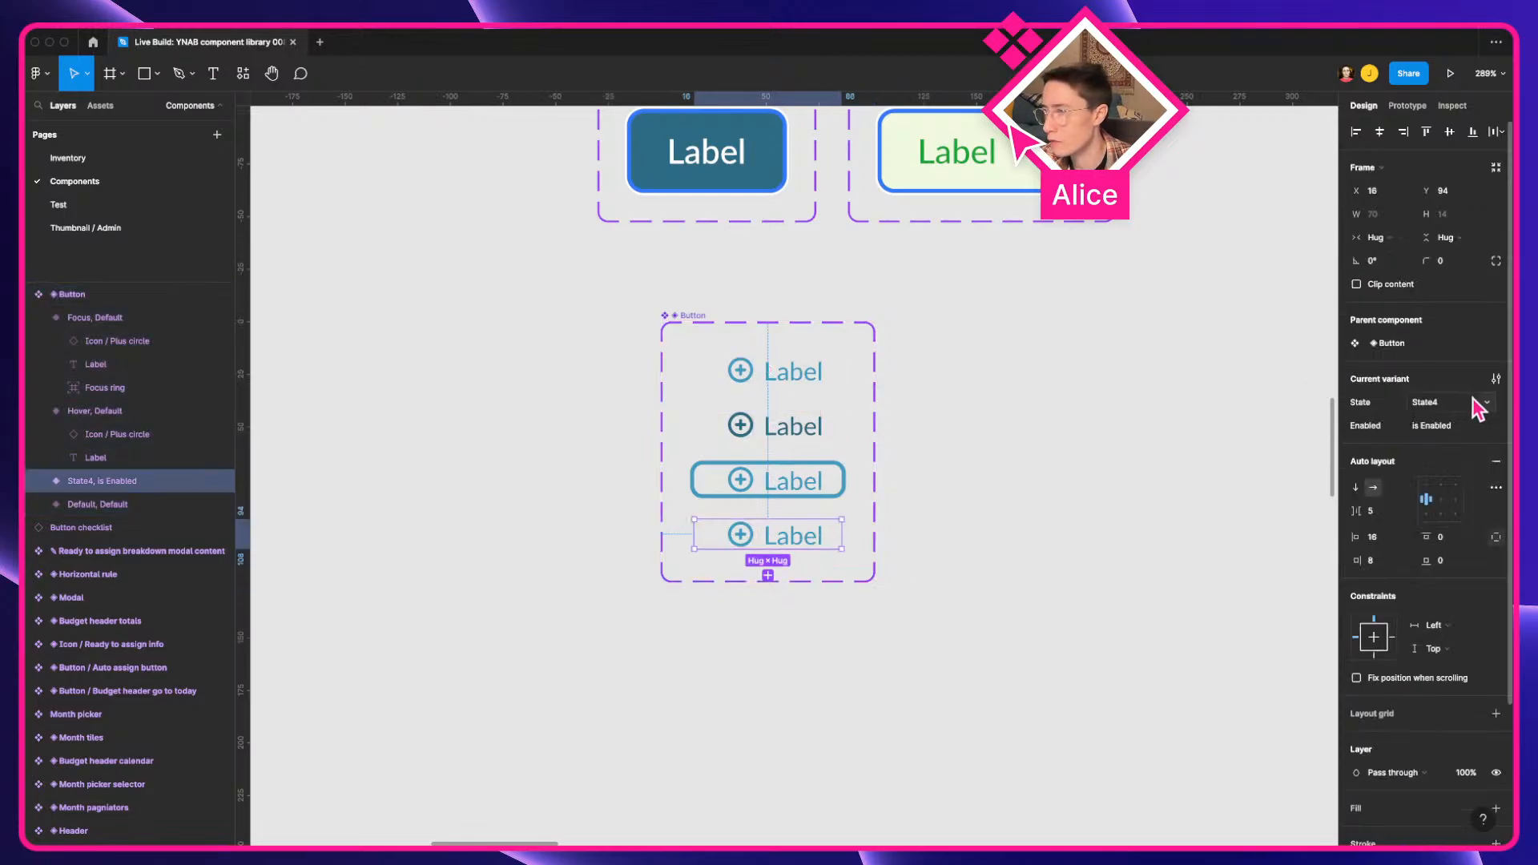
left_click(1459, 429)
type("F")
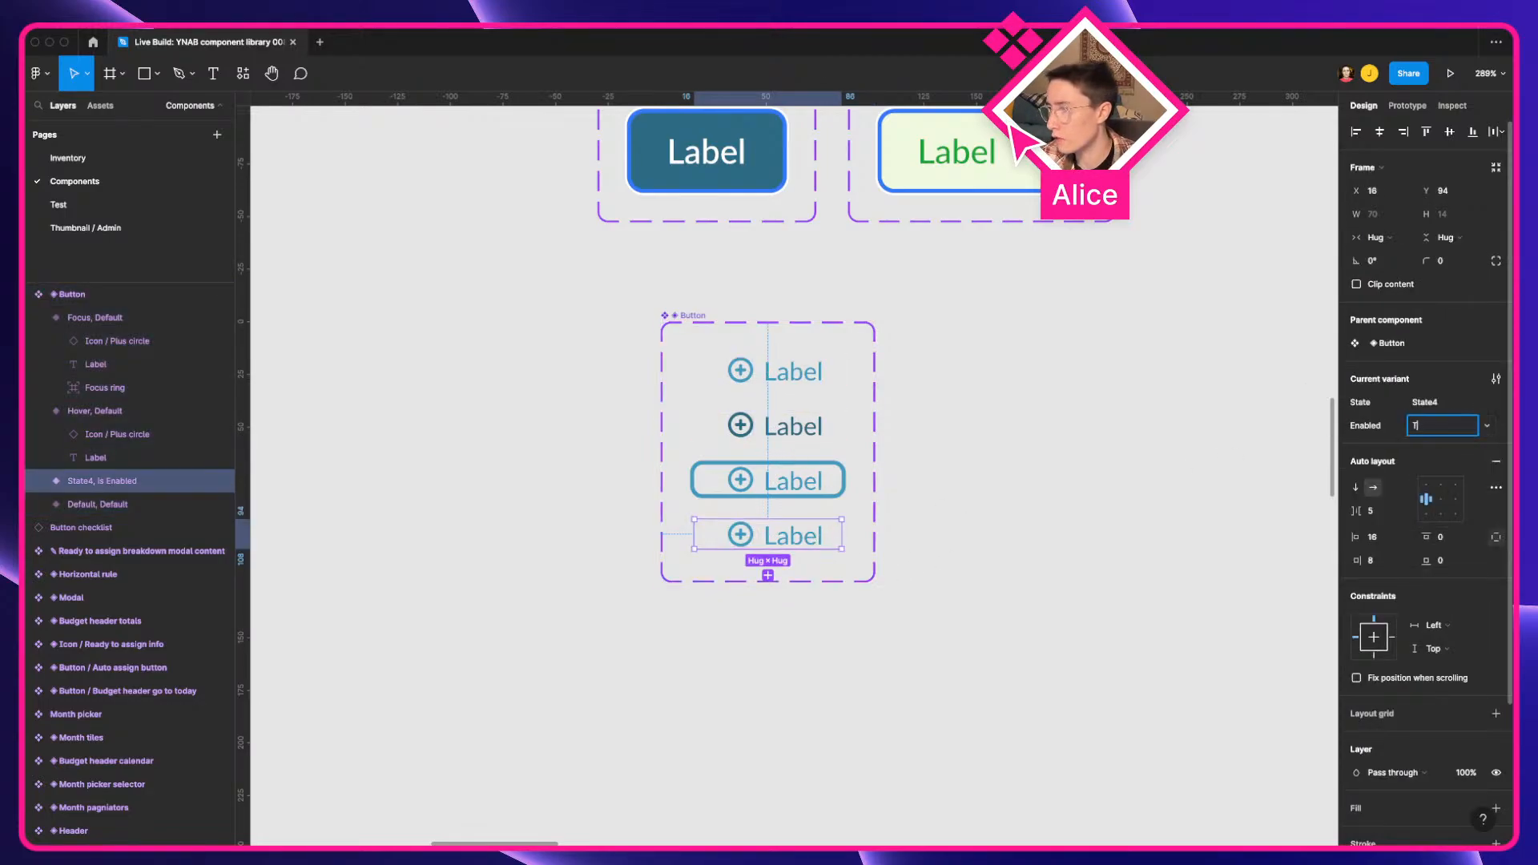
type("rue")
key("Return")
Step: Switch to the YNAB page in the browser, inspect the Undo and Redo container's element, and close the developer tools
scroll(1476, 728, "down", 3)
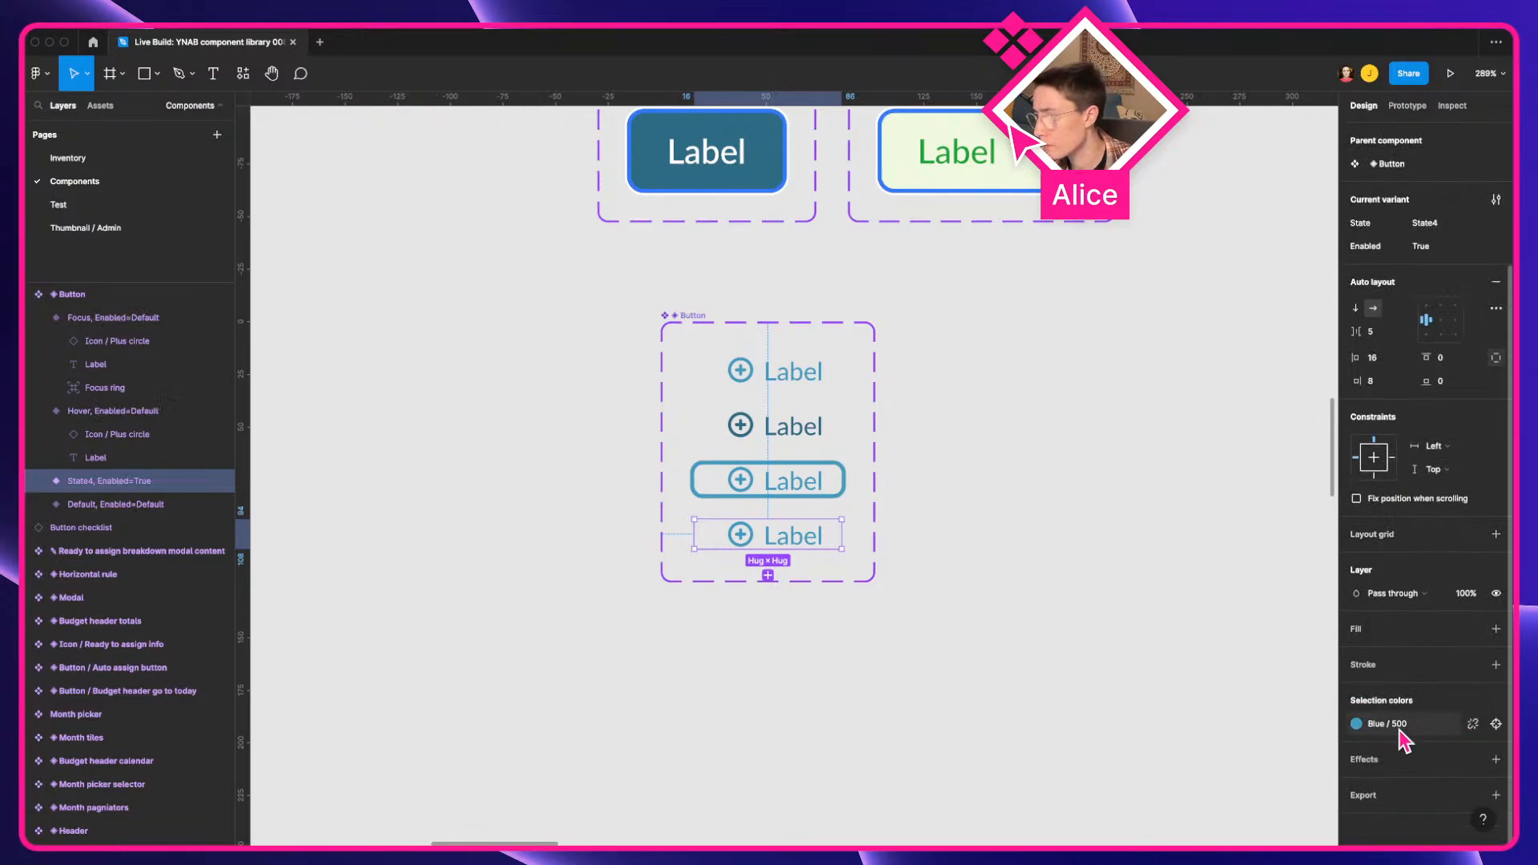
left_click(1401, 730)
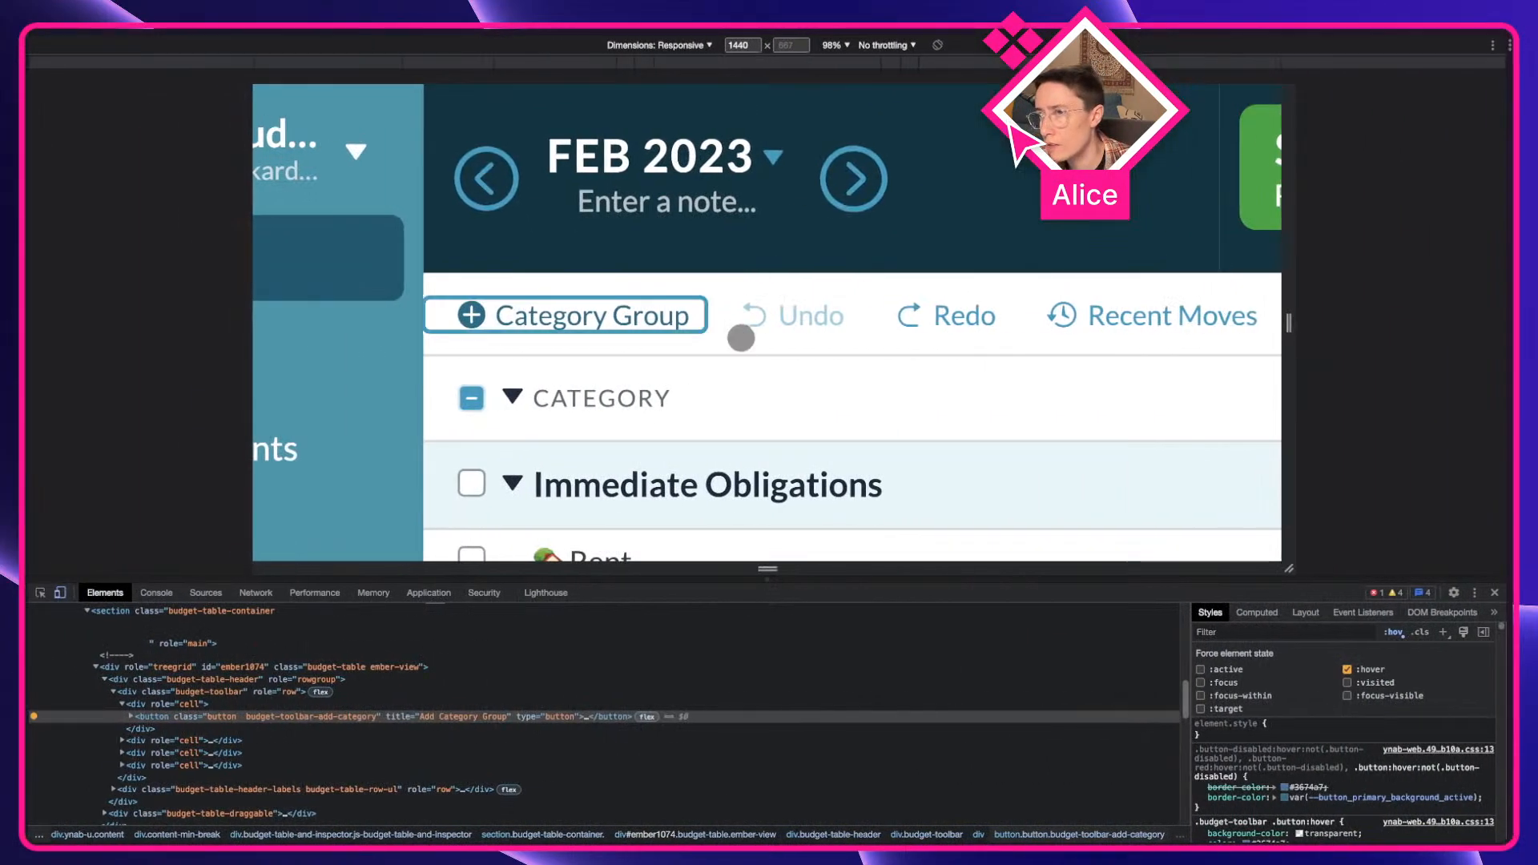
right_click(792, 328)
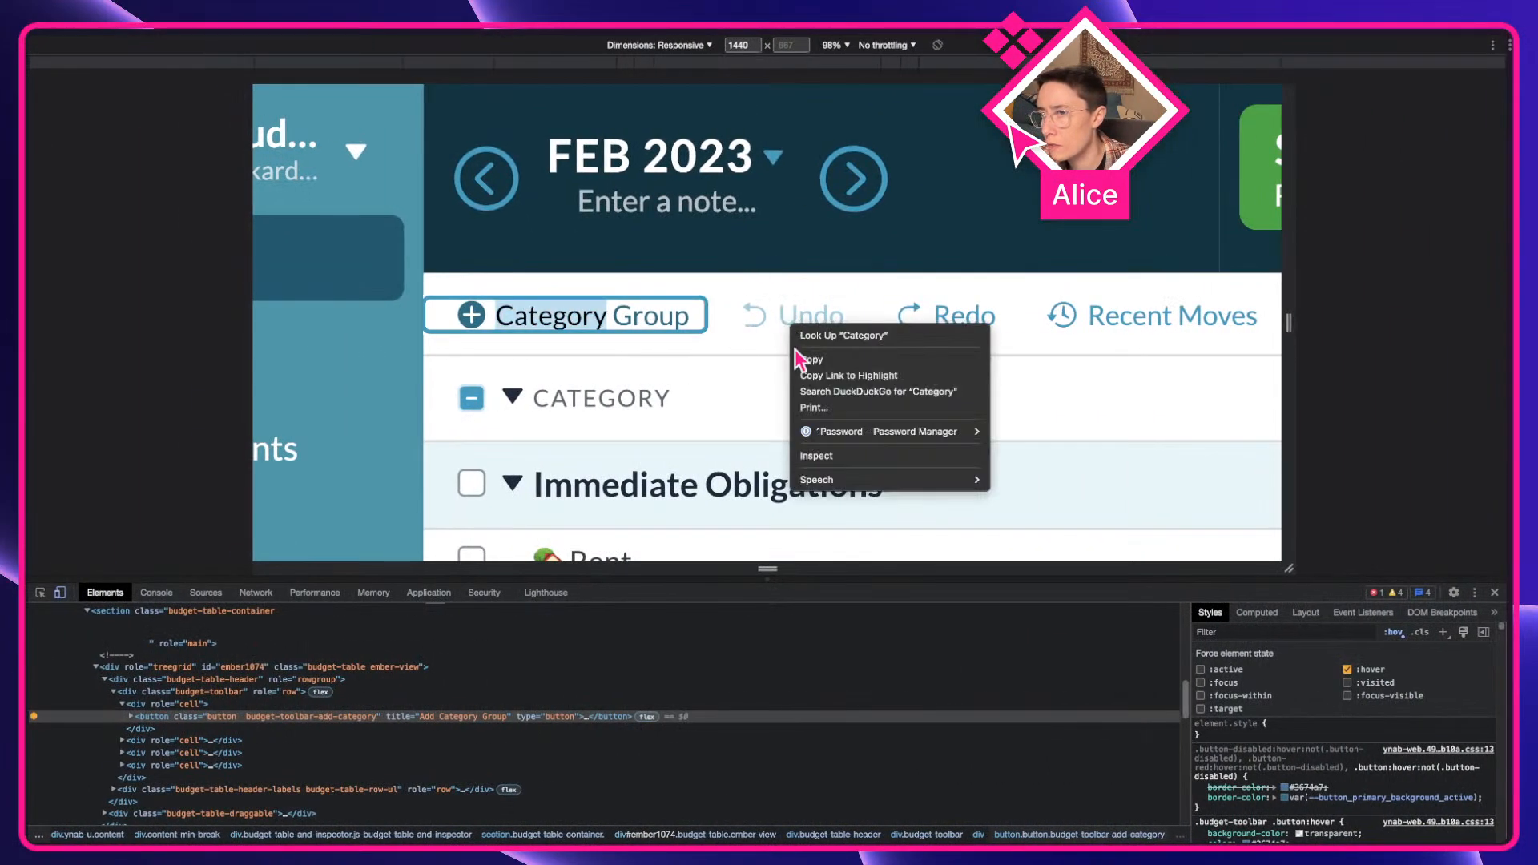
left_click(815, 458)
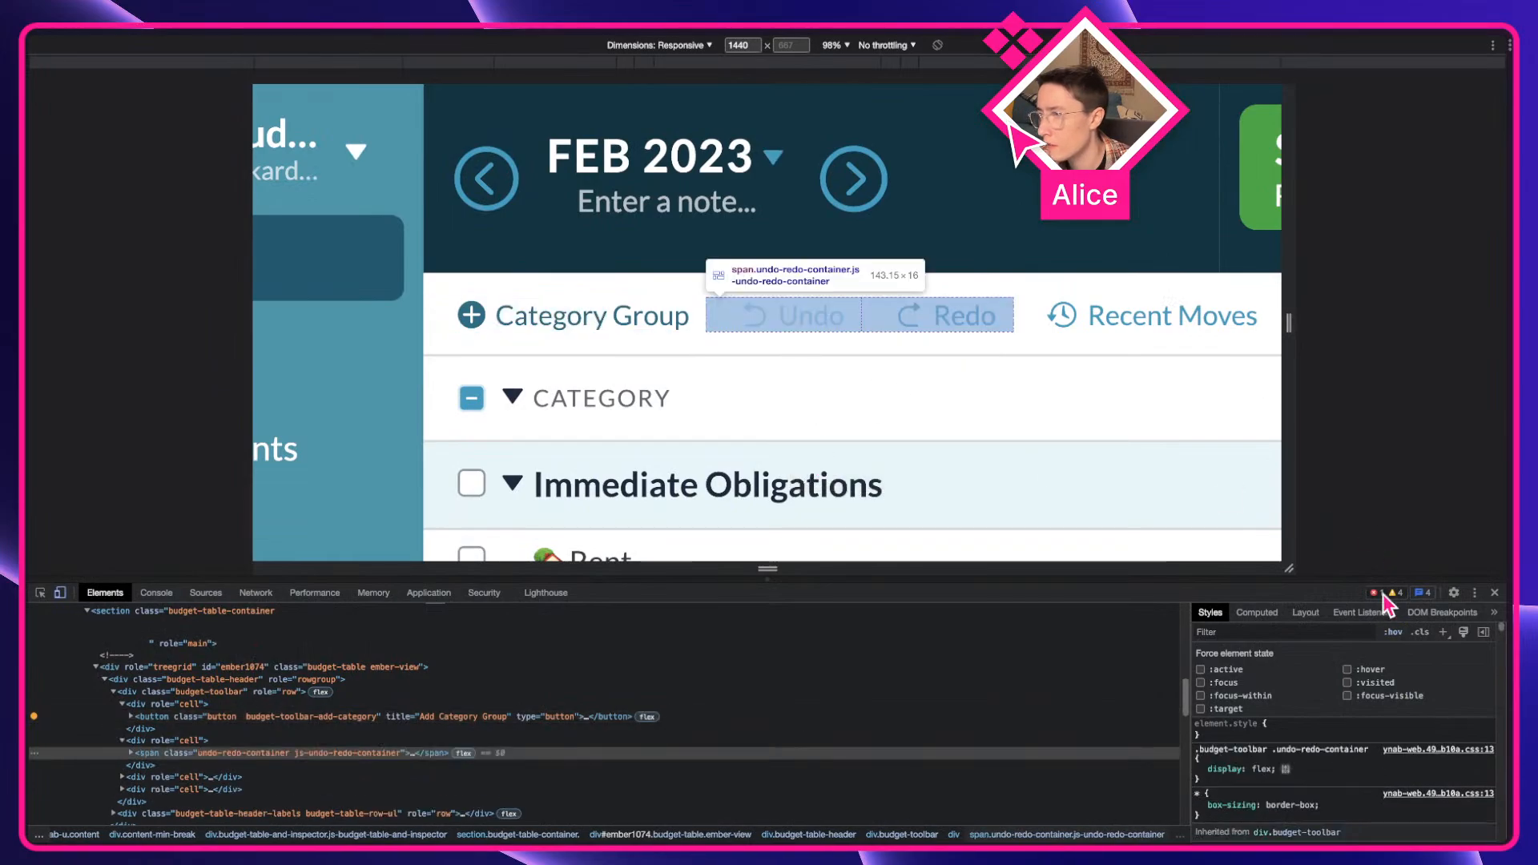
left_click(1495, 593)
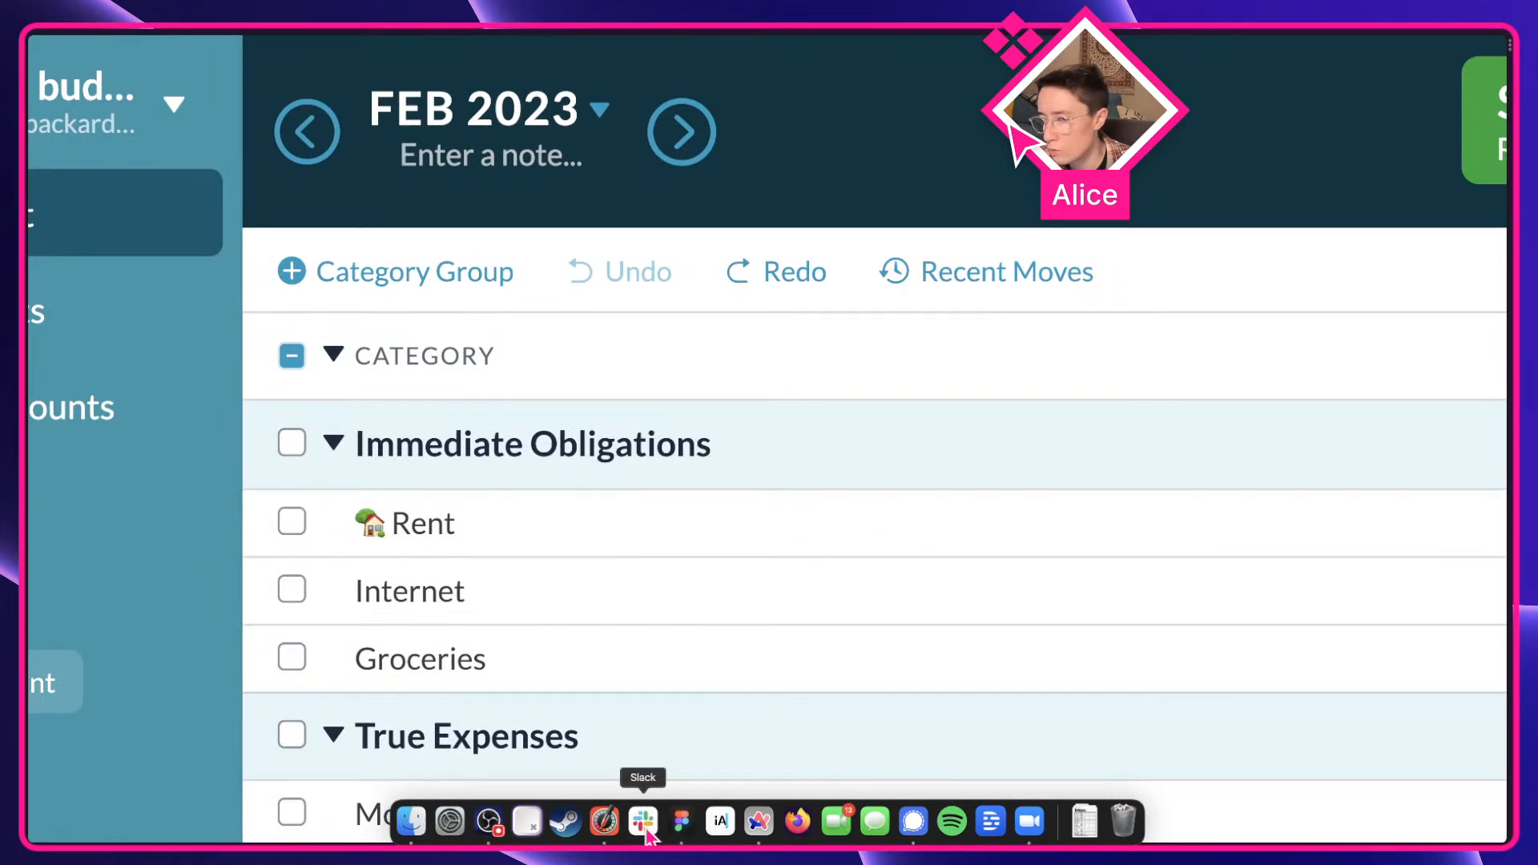
Step: Open Digital Color Meter, move its window off the toolbar and read the colour of the disabled Undo button
left_click(604, 821)
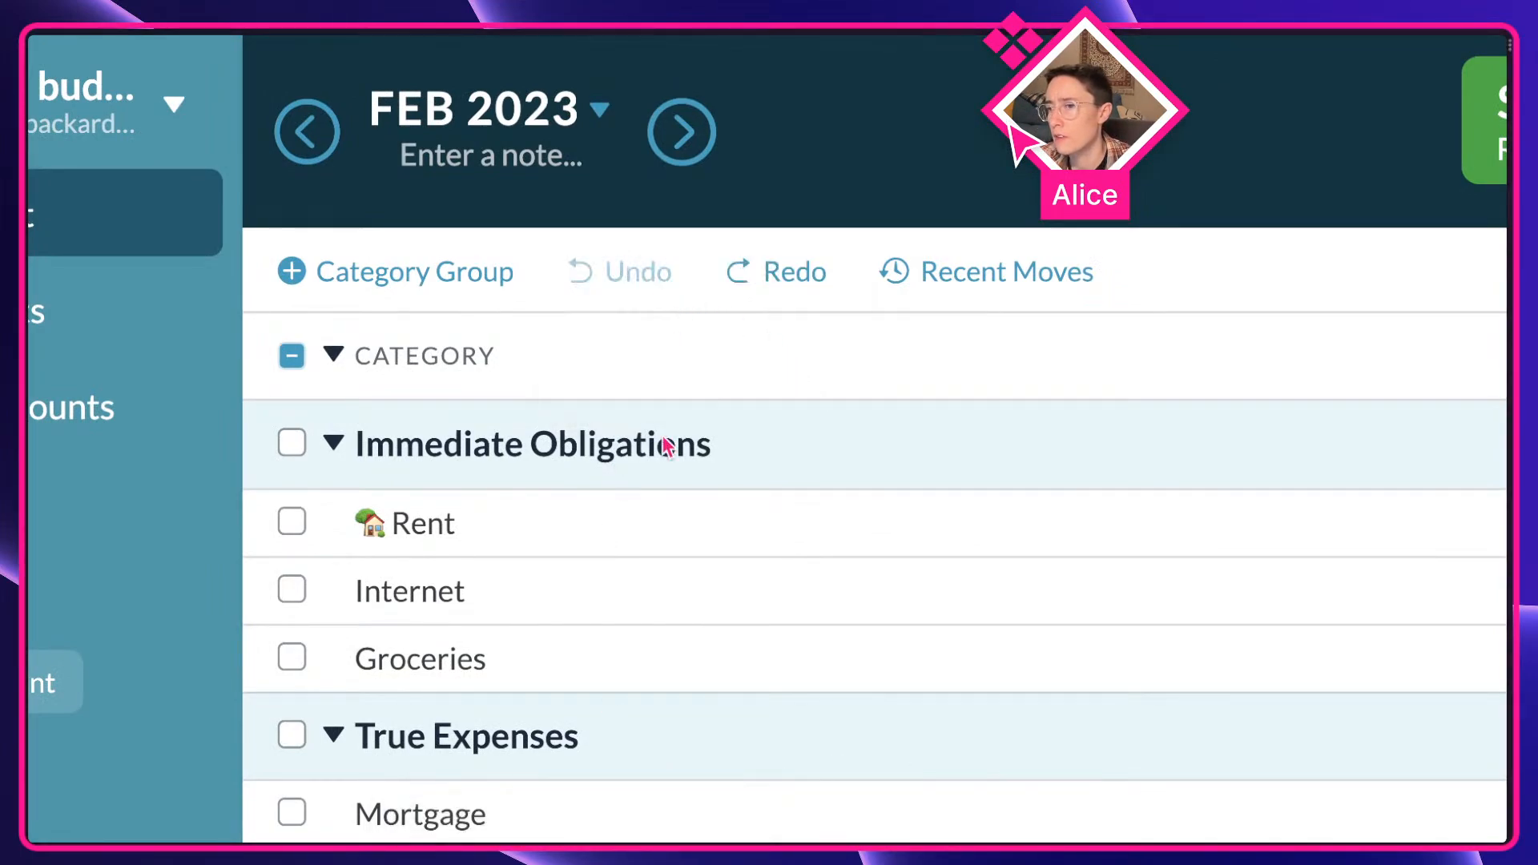
left_click(607, 837)
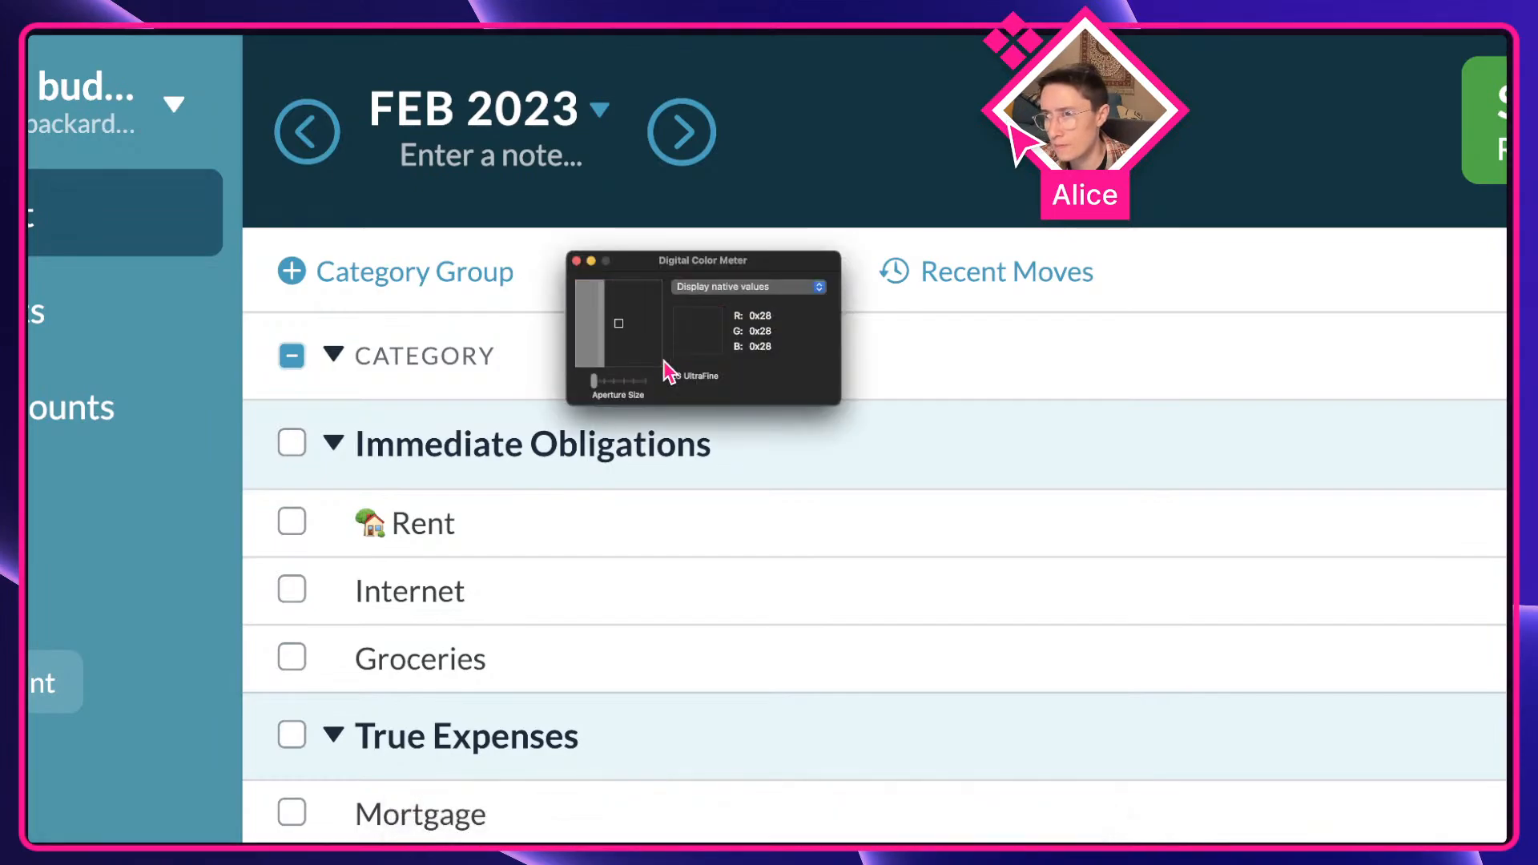
left_click_drag(641, 254, 714, 402)
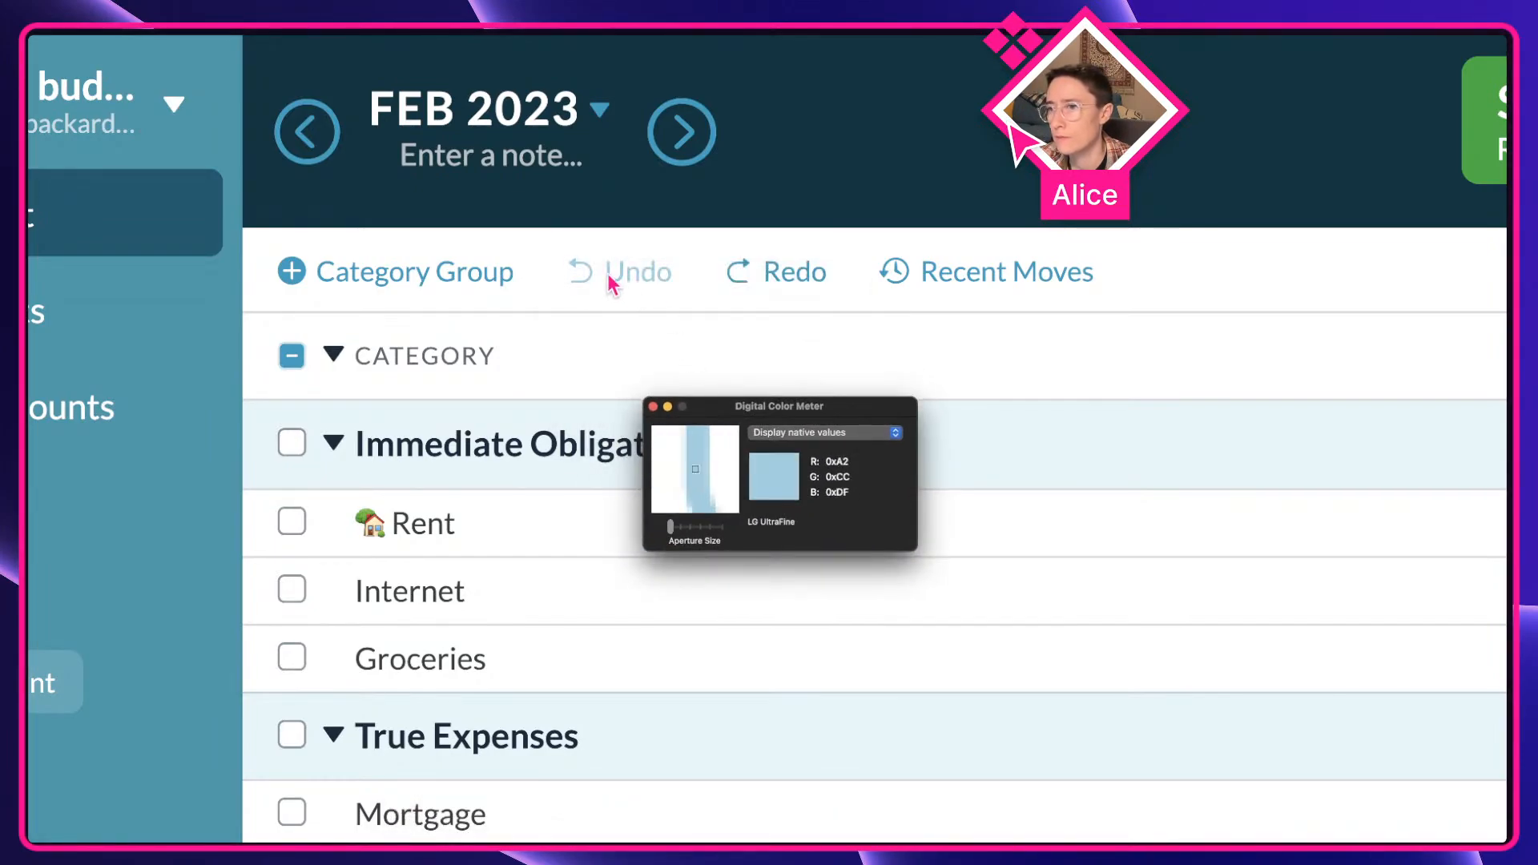
Step: Back in Figma, draw a rectangle about 165 × 108 over the lower part of the Button set and fill it with A2CCDF
key("ctrl+Right")
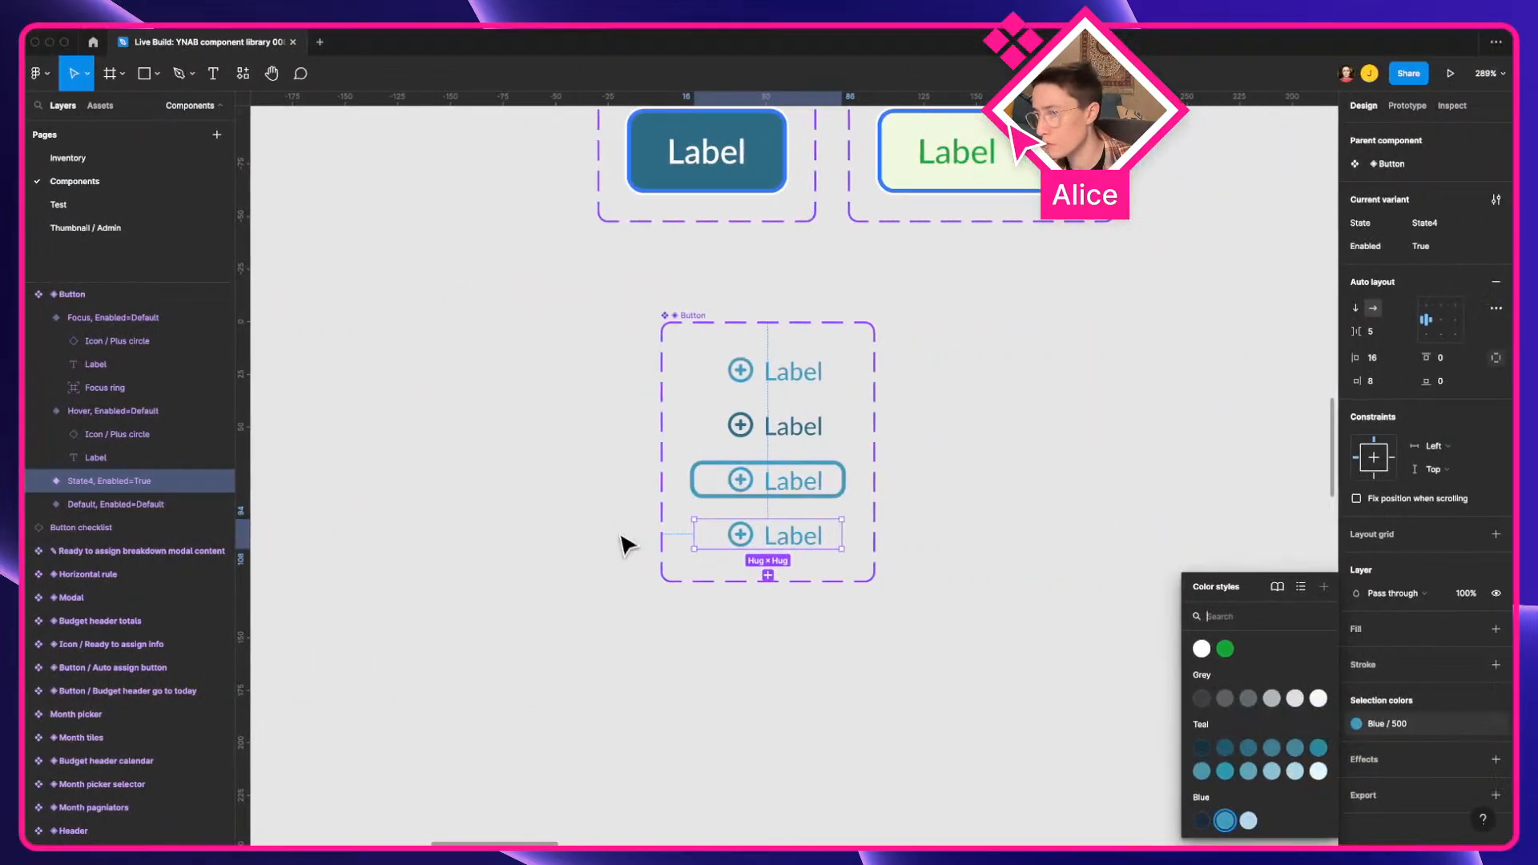
left_click(485, 552)
key("r")
left_click_drag(633, 441, 981, 669)
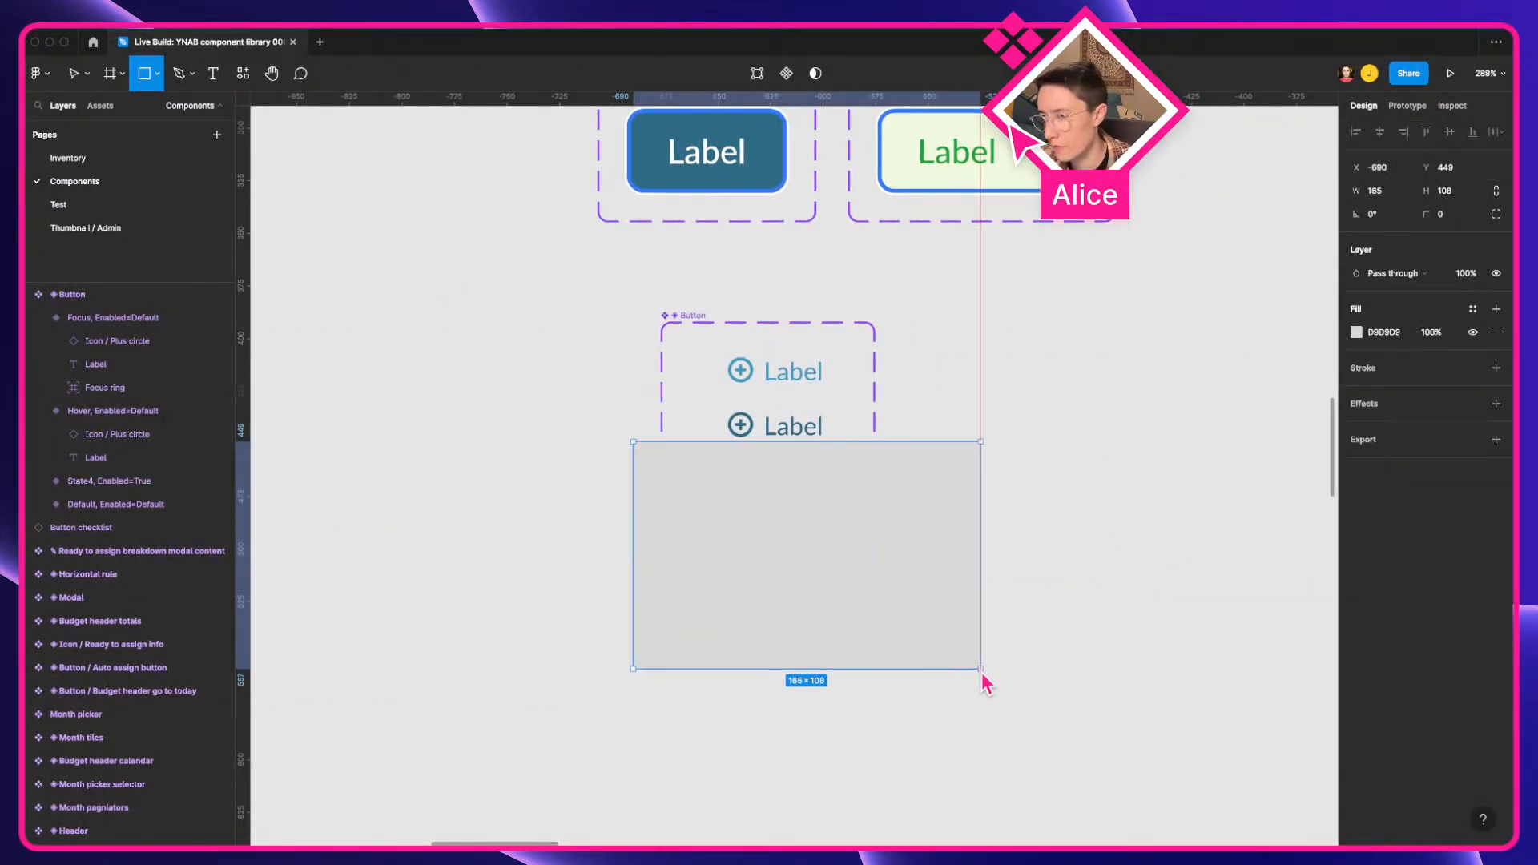
left_click(1390, 333)
type("A2CCDF")
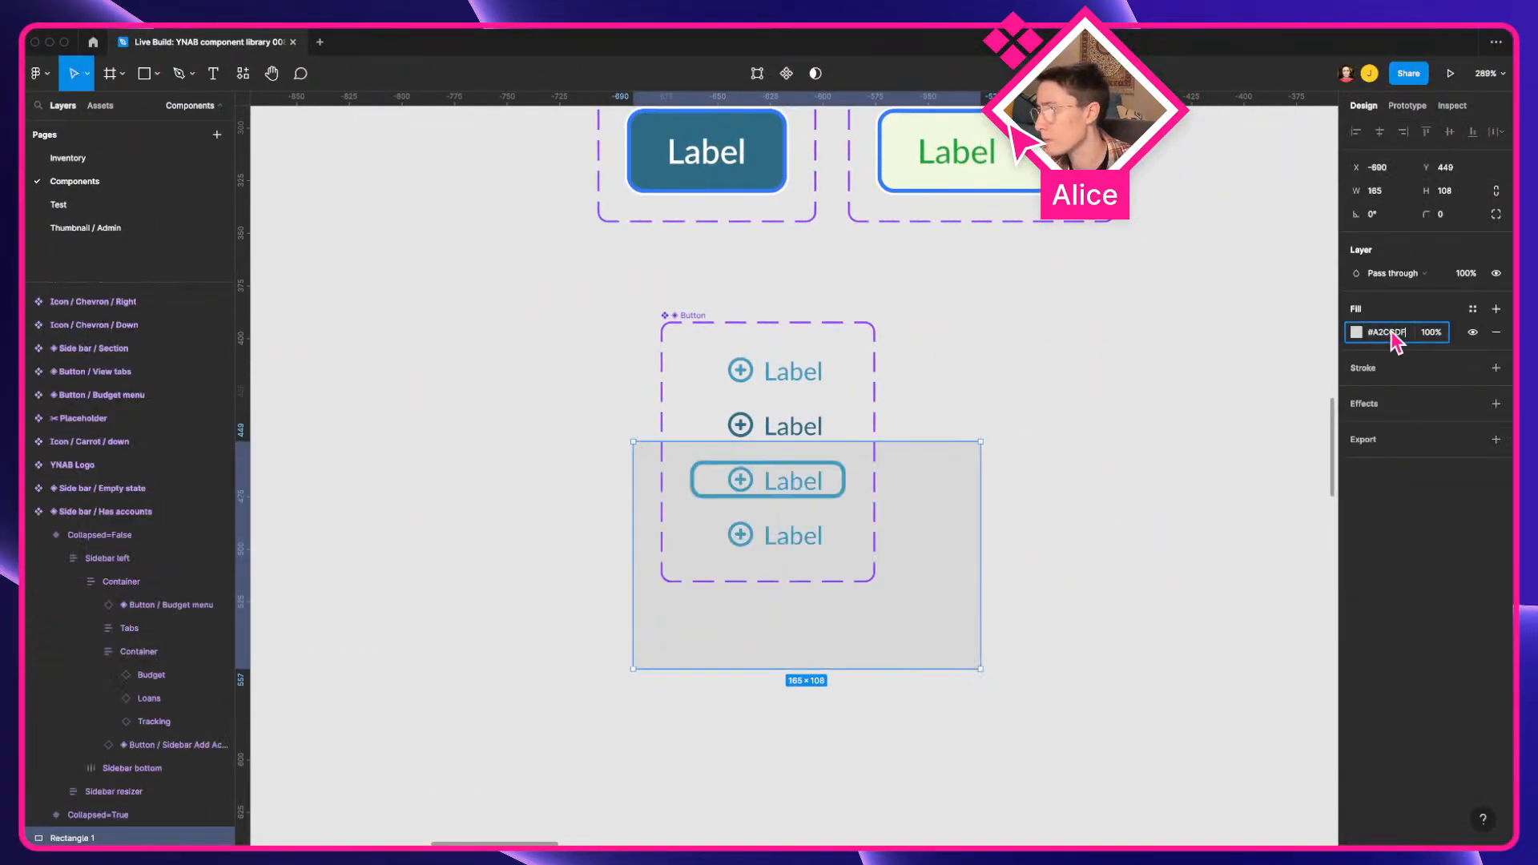
key("Return")
Step: Try the Teal / 200 and Teal/300 color styles on the State4 variant's icon and label
left_click(814, 549)
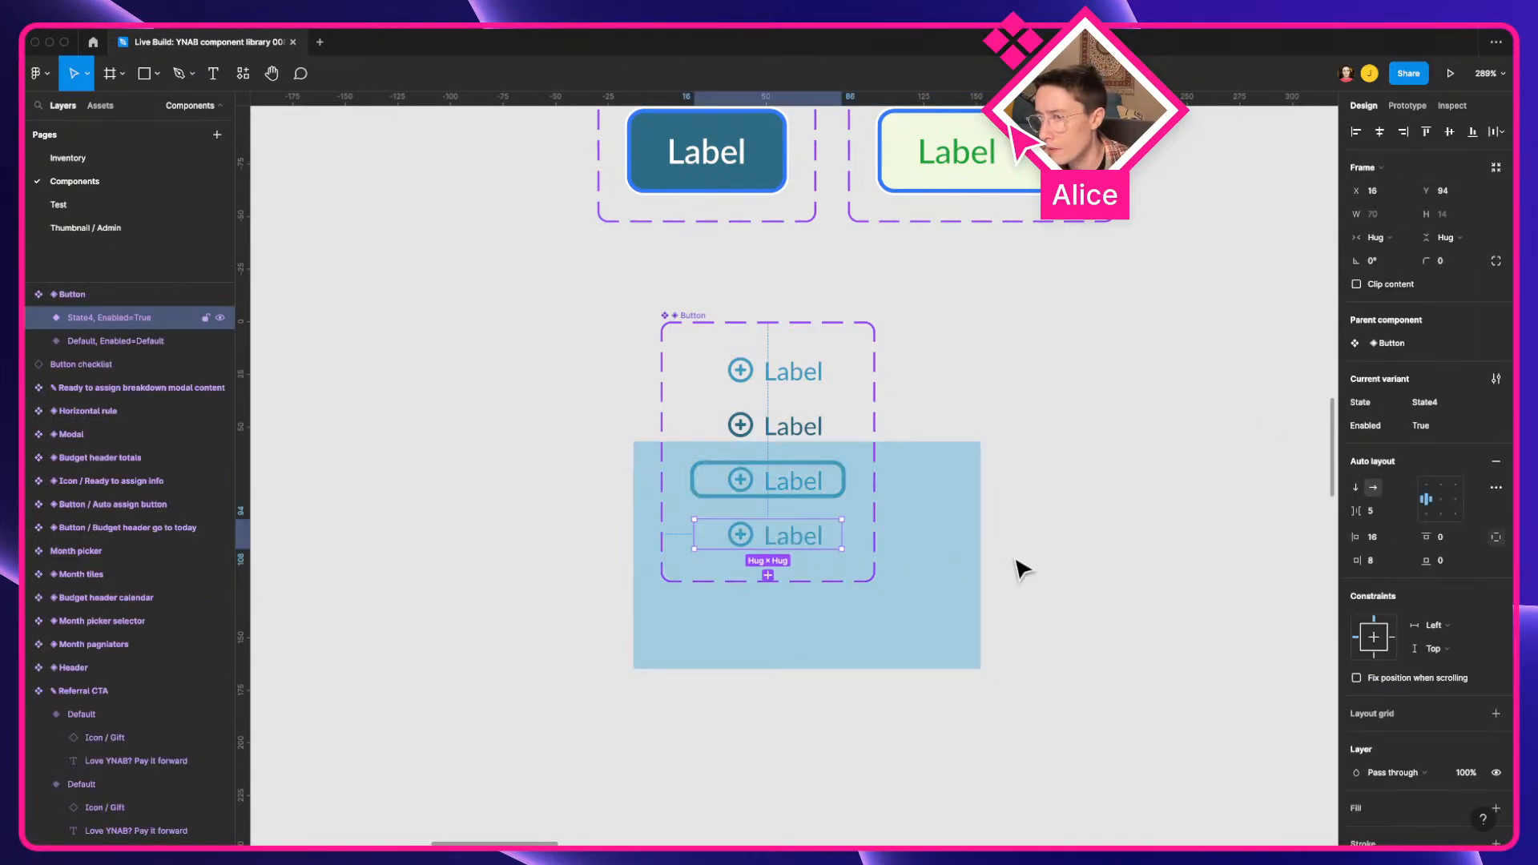
left_click(1410, 729)
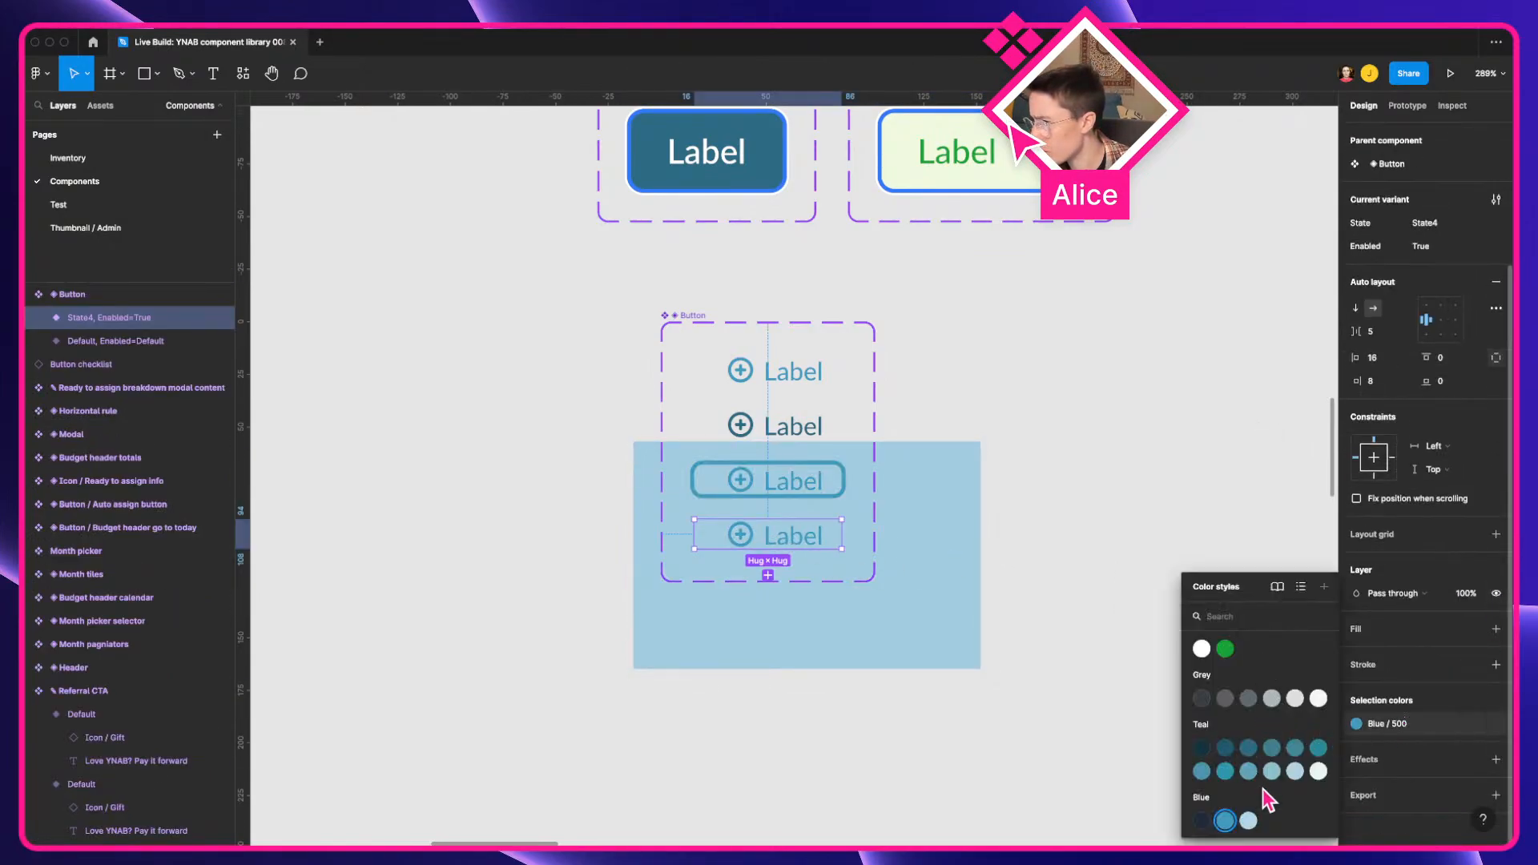
left_click(1295, 771)
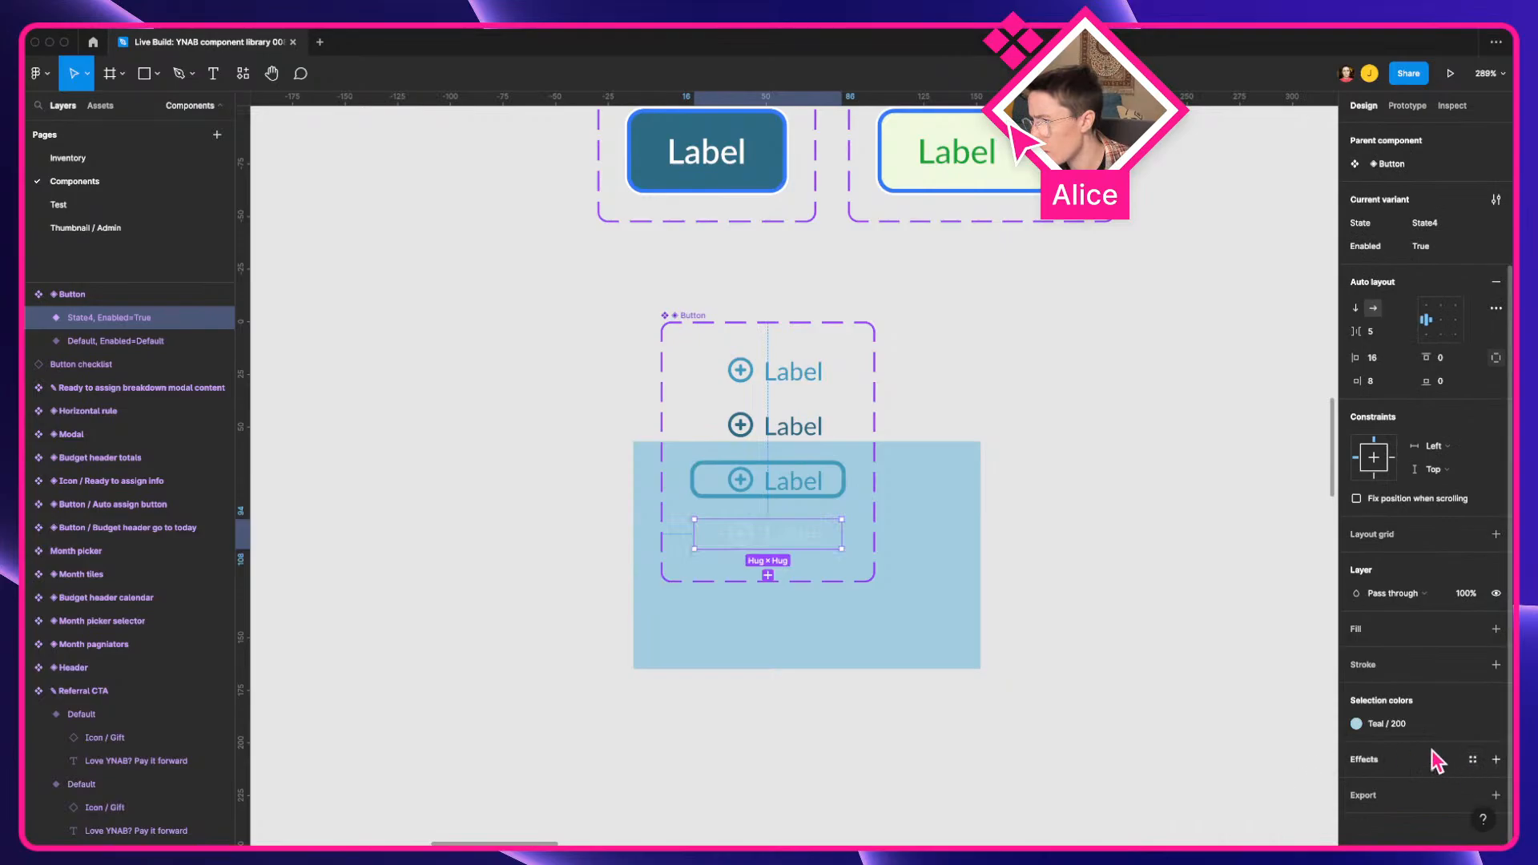
left_click(1451, 726)
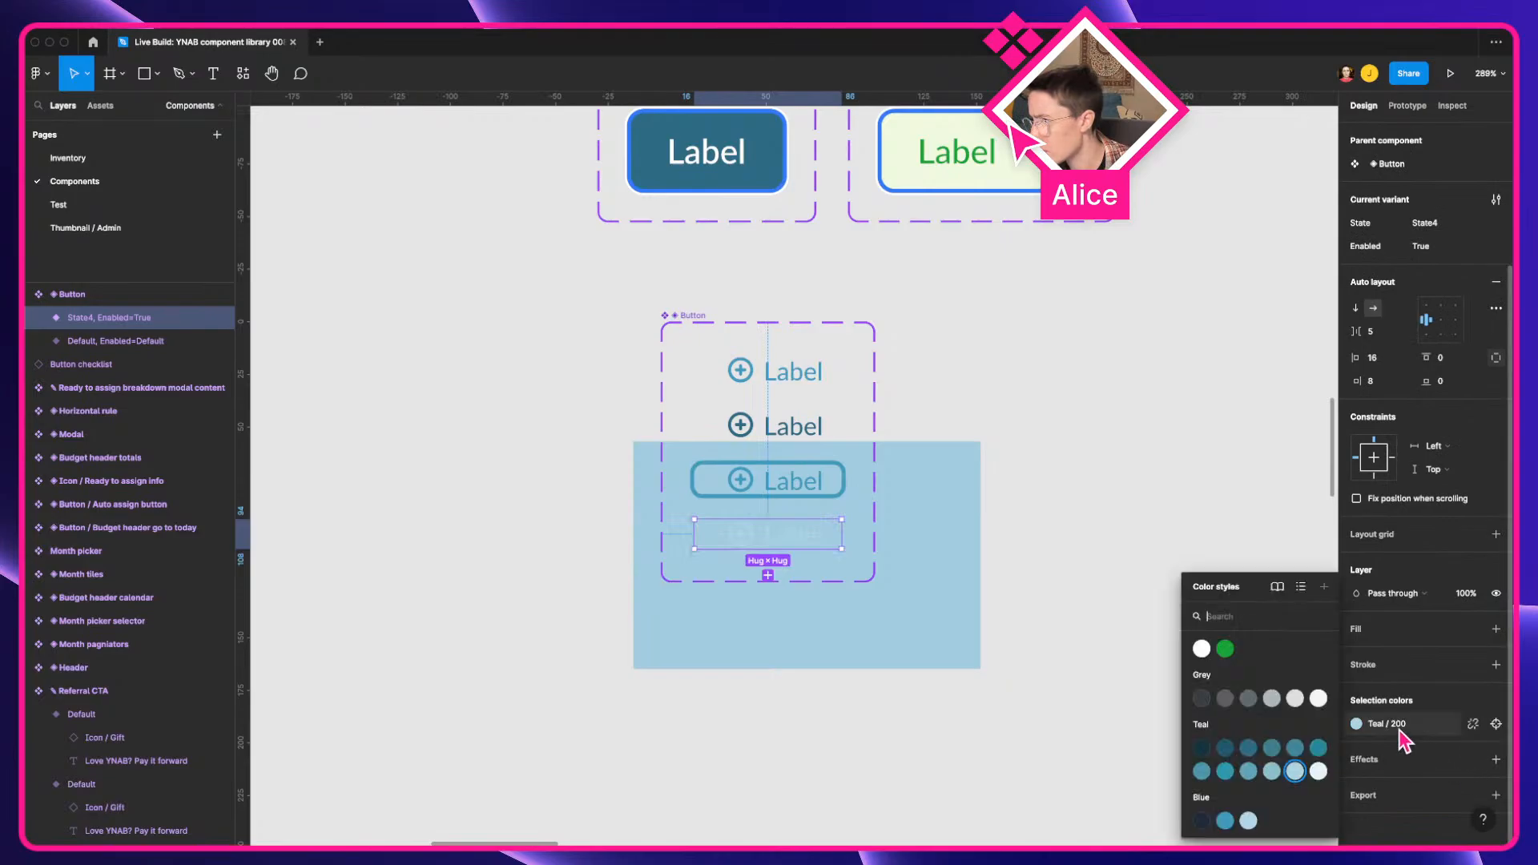
left_click(1277, 774)
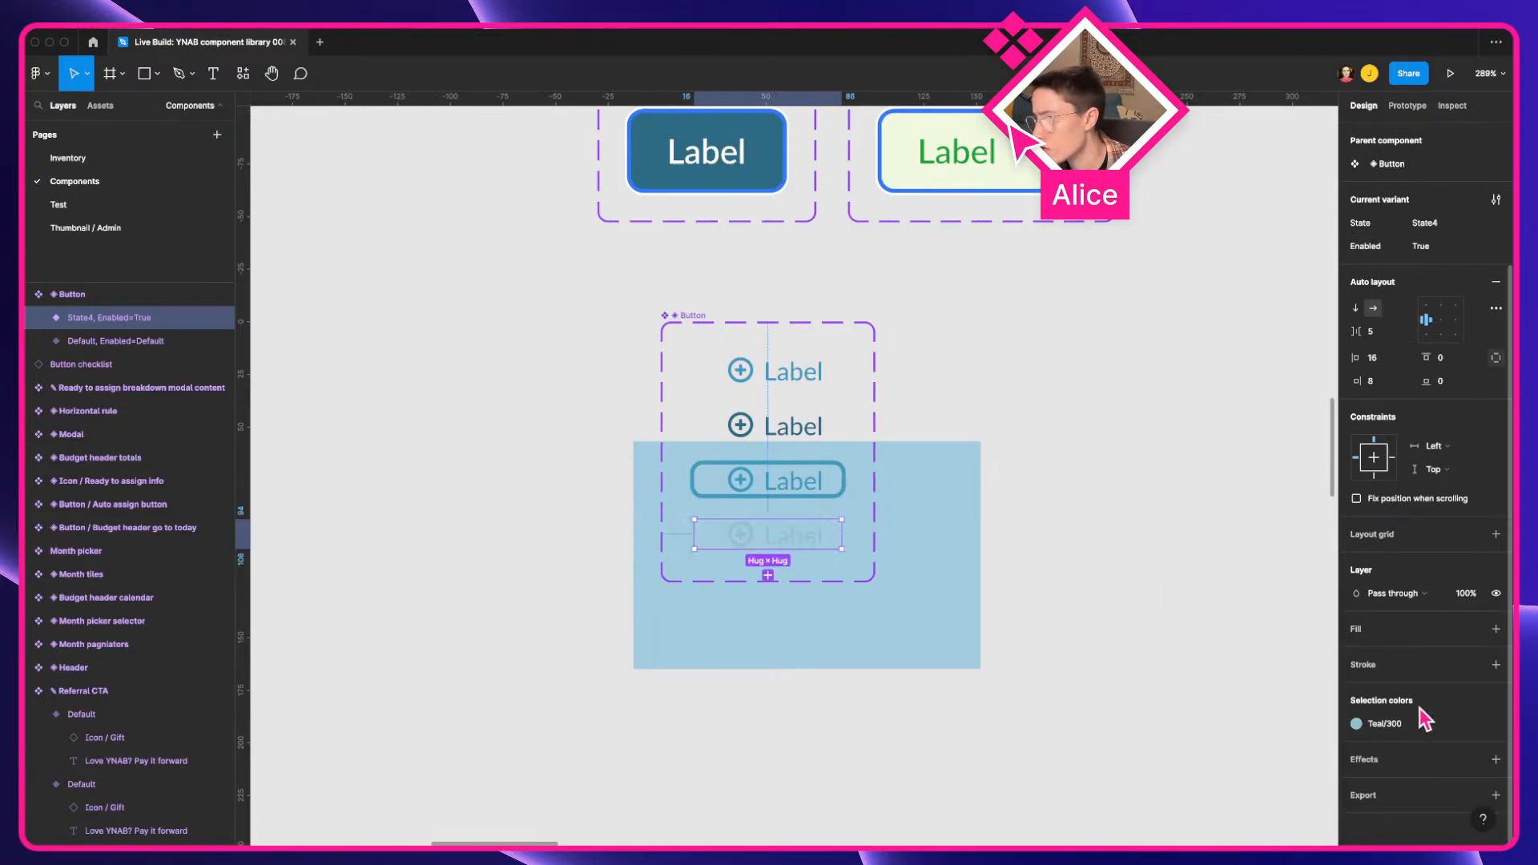
Step: Apply the Blue / 200 color style to the State4 variant's icon and label
left_click(1473, 724)
left_click(1238, 823)
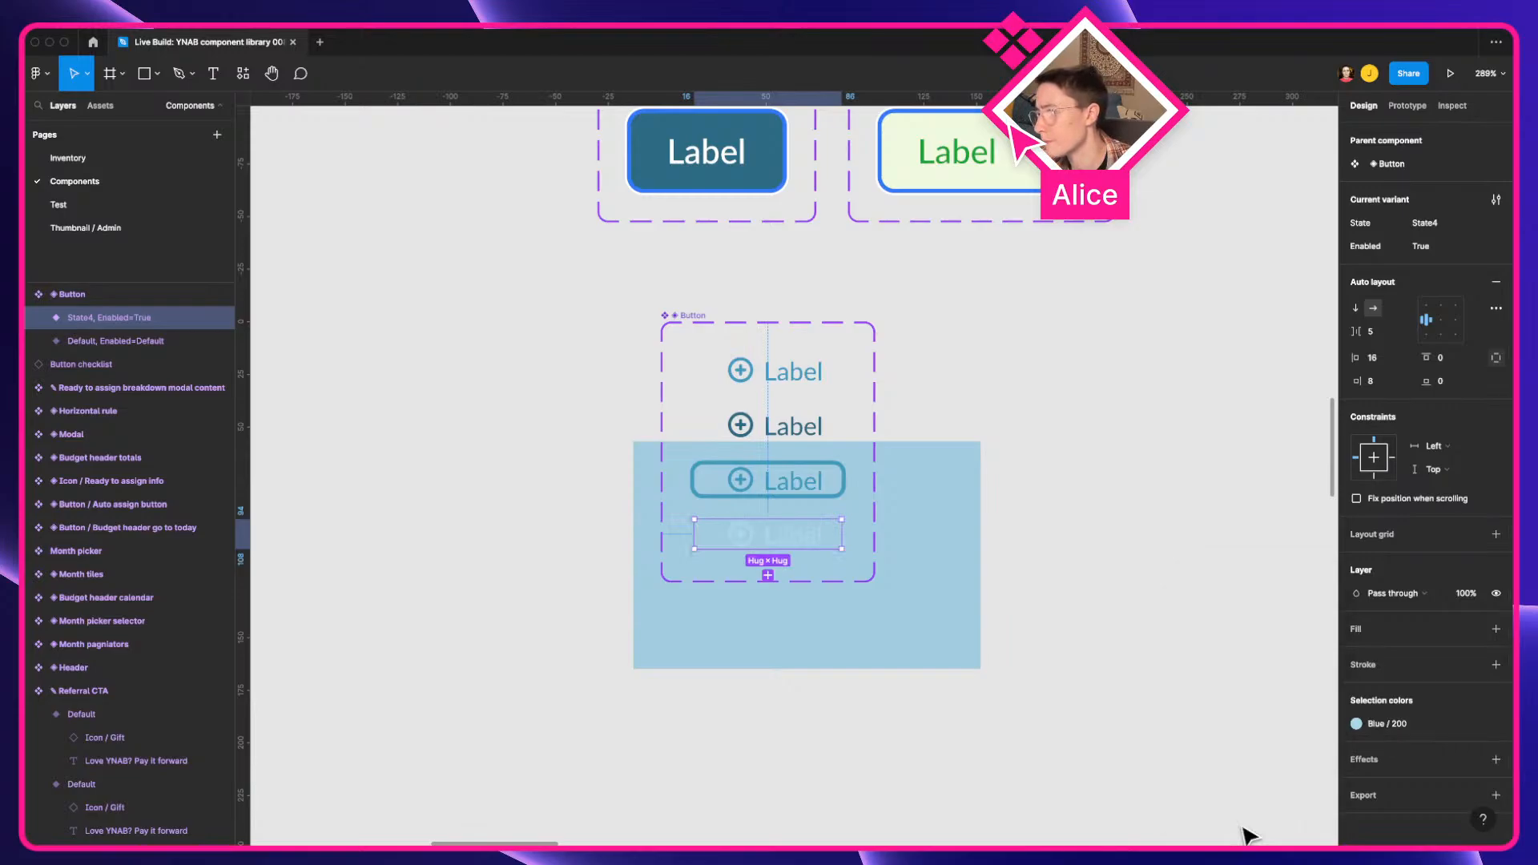
left_click(1354, 724)
left_click(1032, 734)
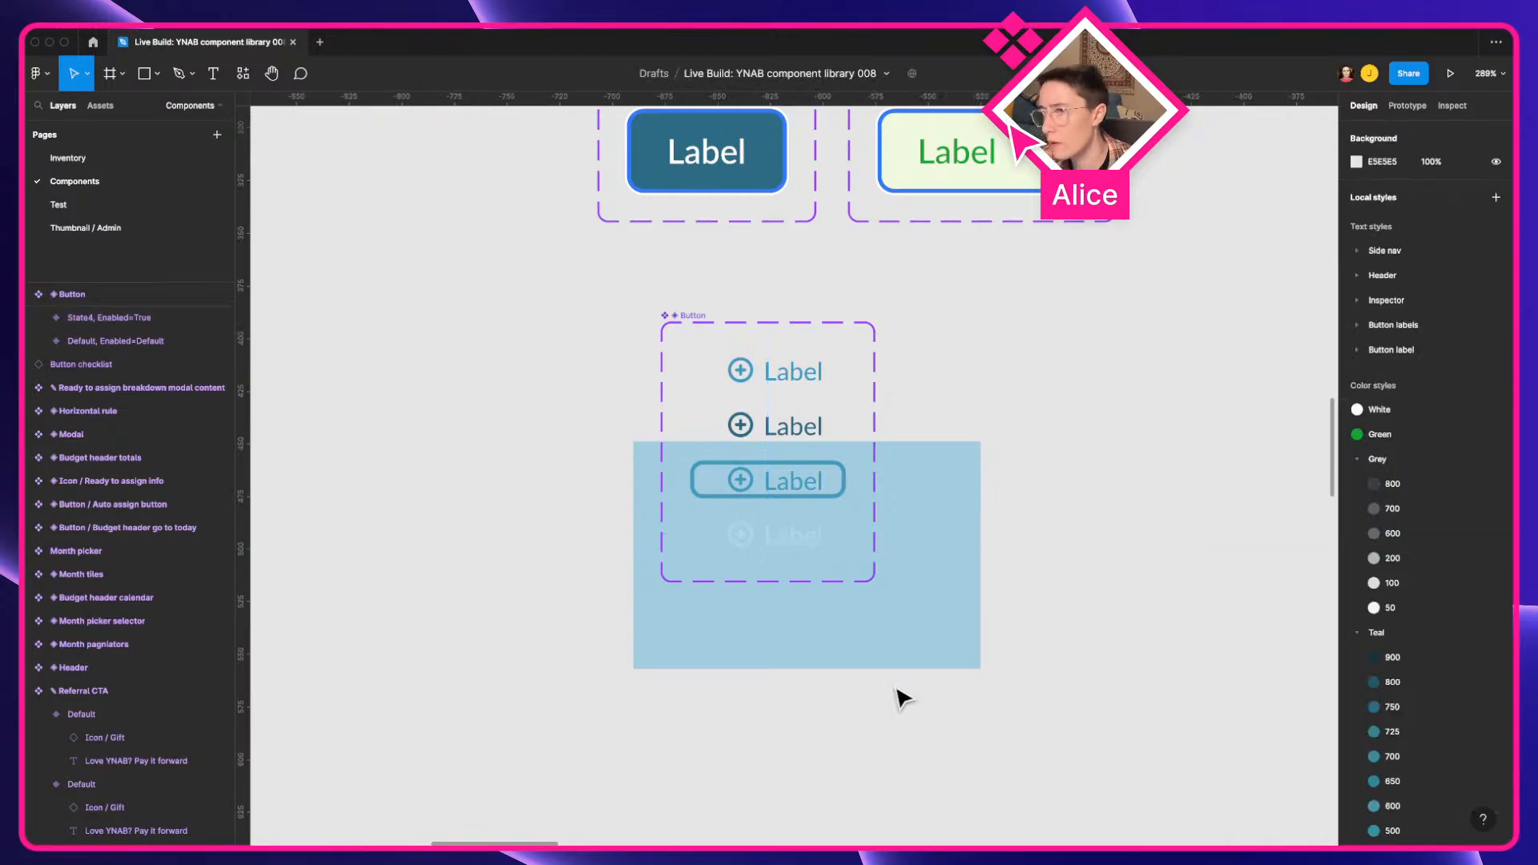
Step: Compare the reference rectangle's fill with the saved color styles
left_click(874, 639)
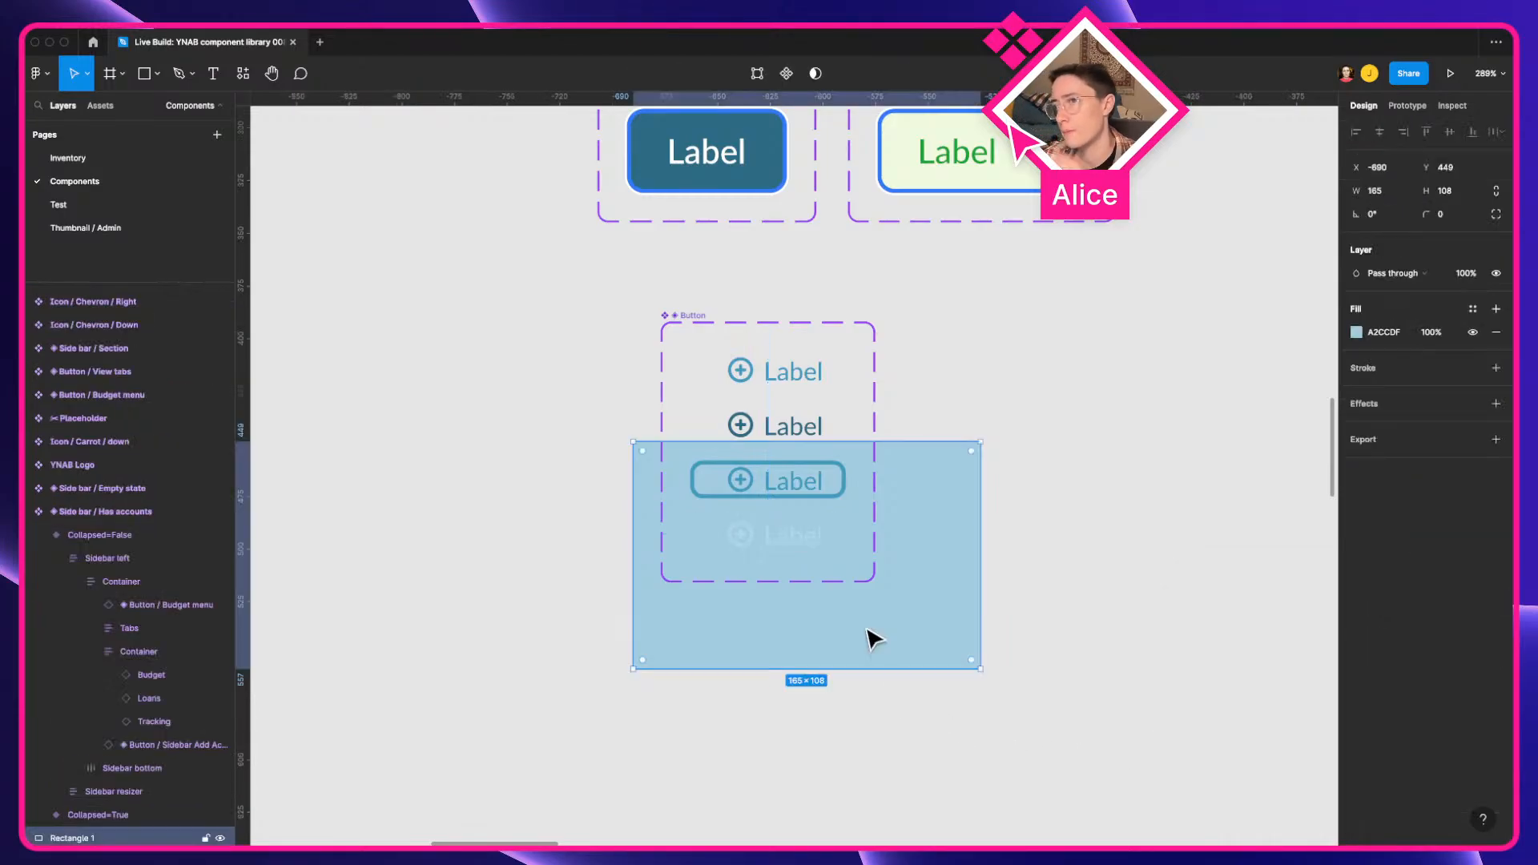
left_click(1474, 309)
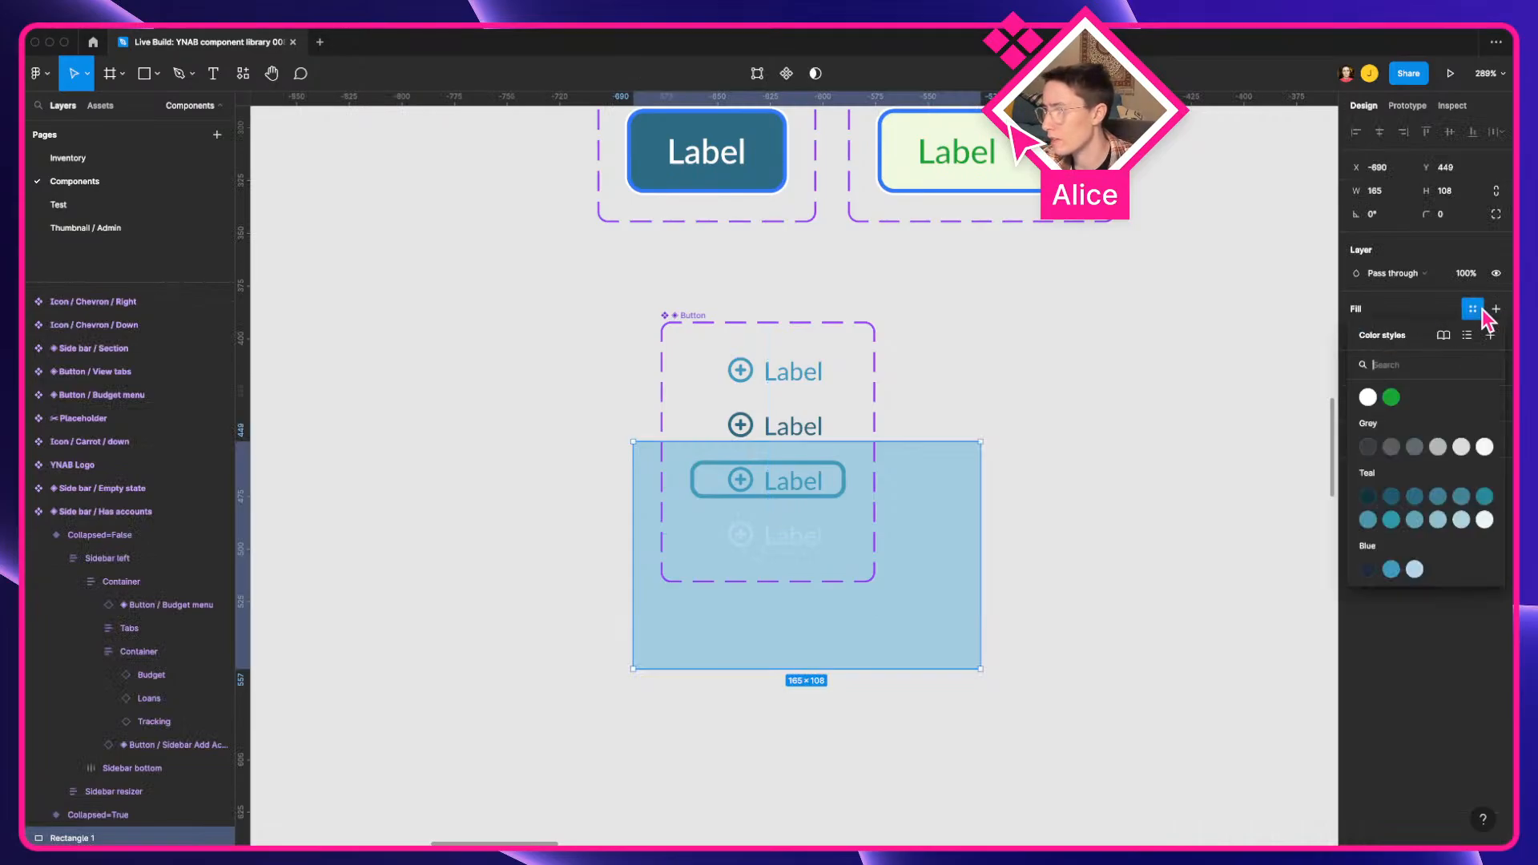
left_click(1151, 594)
left_click(910, 642)
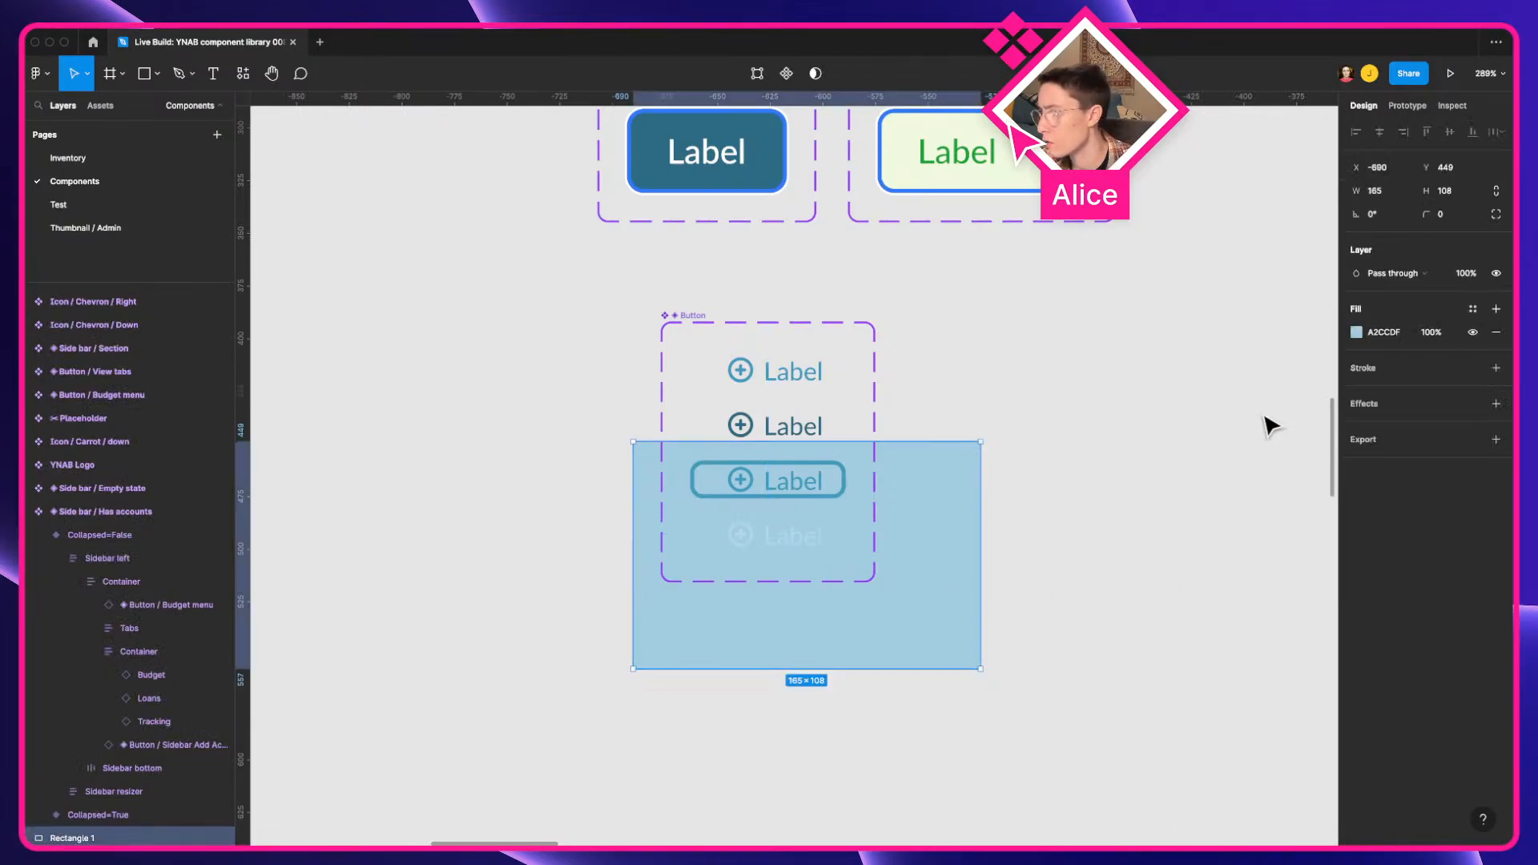
Step: Try filling the rectangle with 2E98AE, sampled from the blue-outlined Button label variant
left_click(1357, 332)
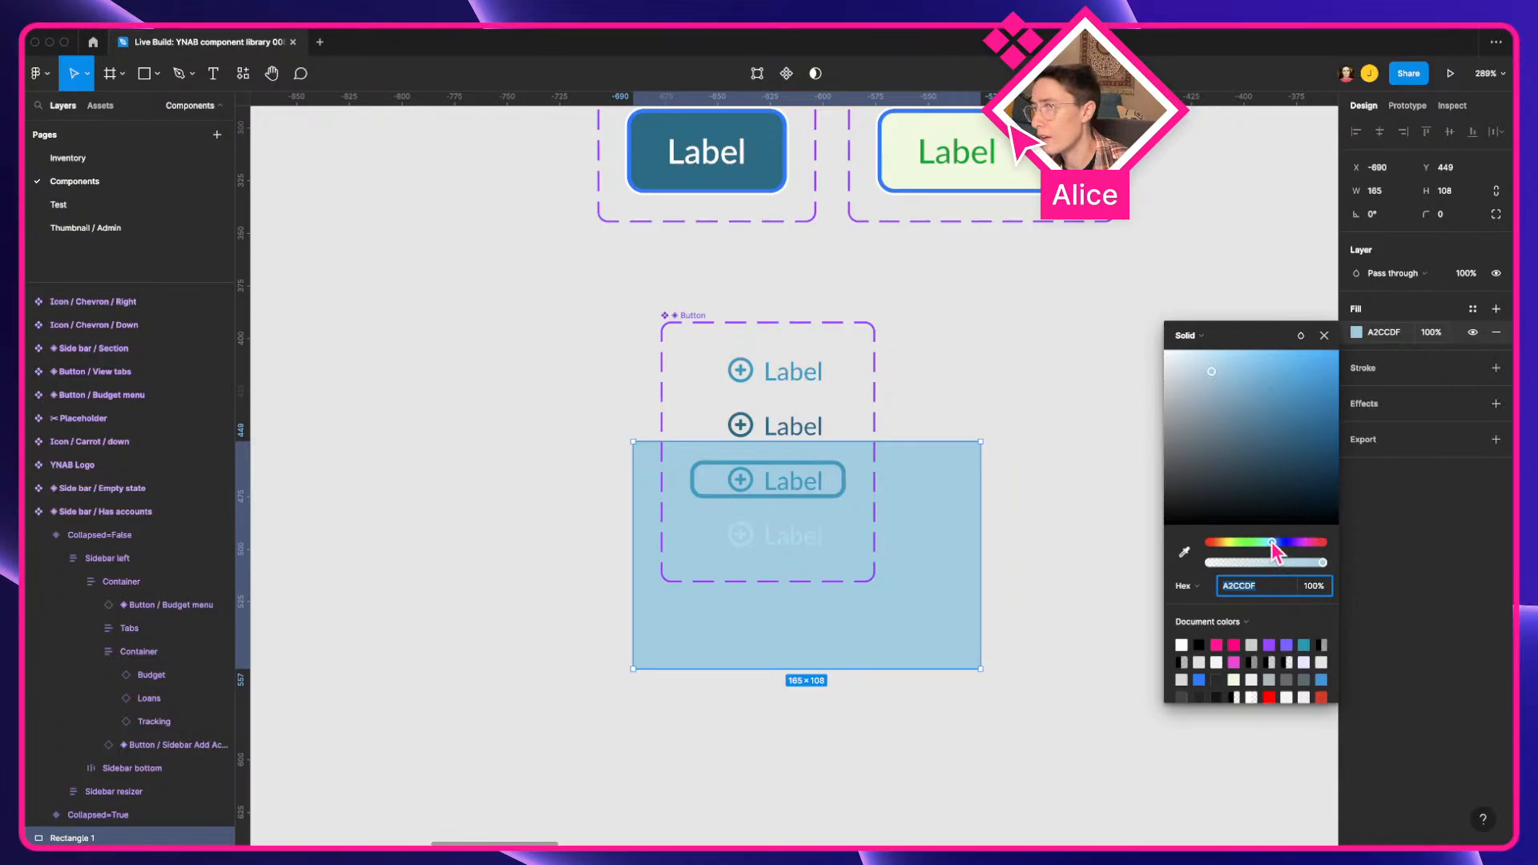
left_click(1184, 552)
scroll(1049, 392, "up", 15)
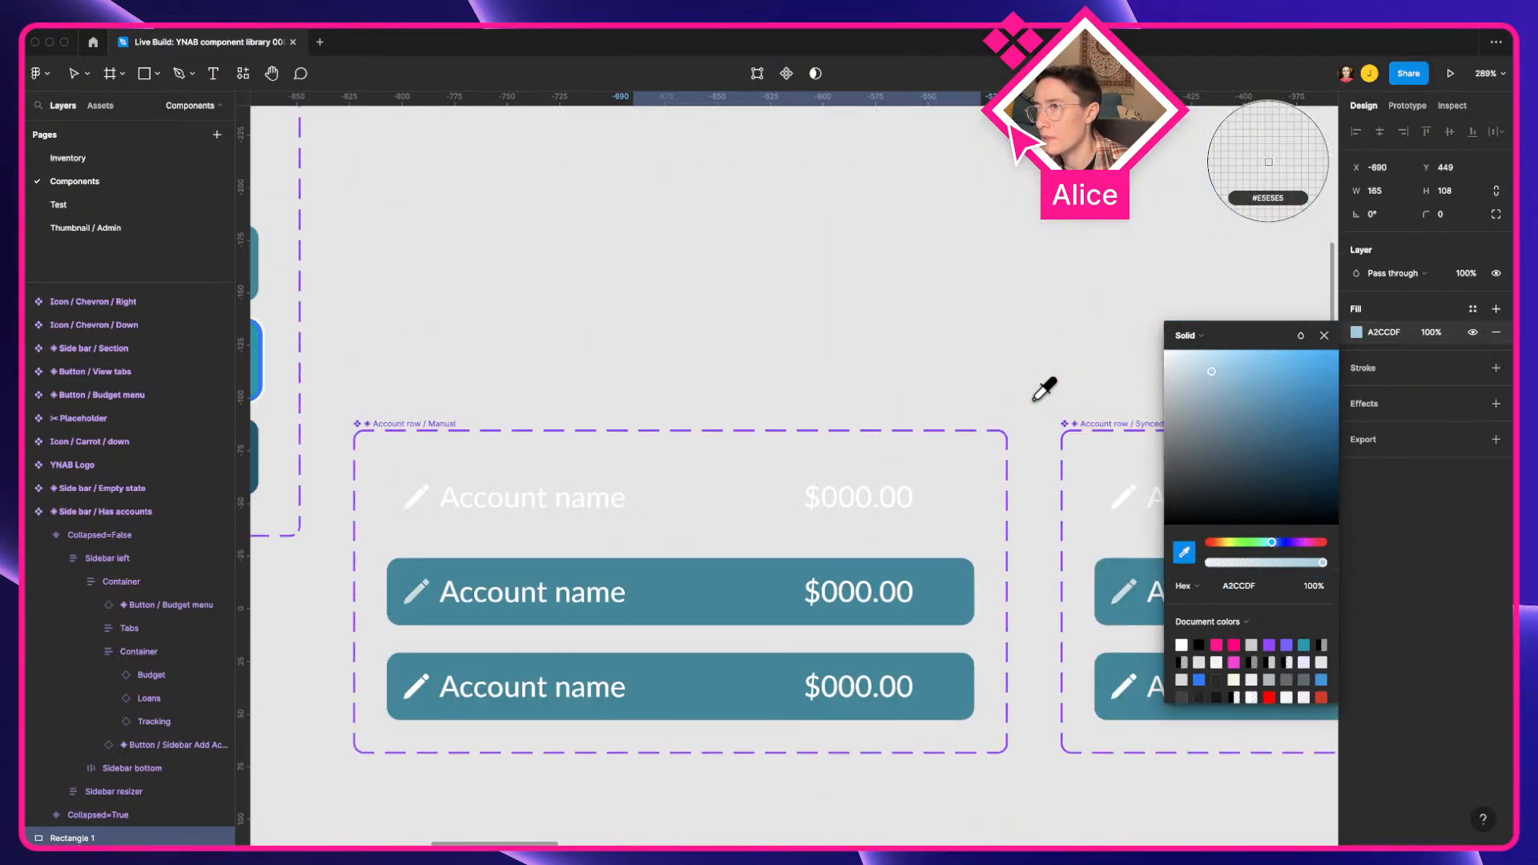
scroll(1045, 388, "left", 10)
scroll(652, 437, "up", 4)
left_click(653, 440)
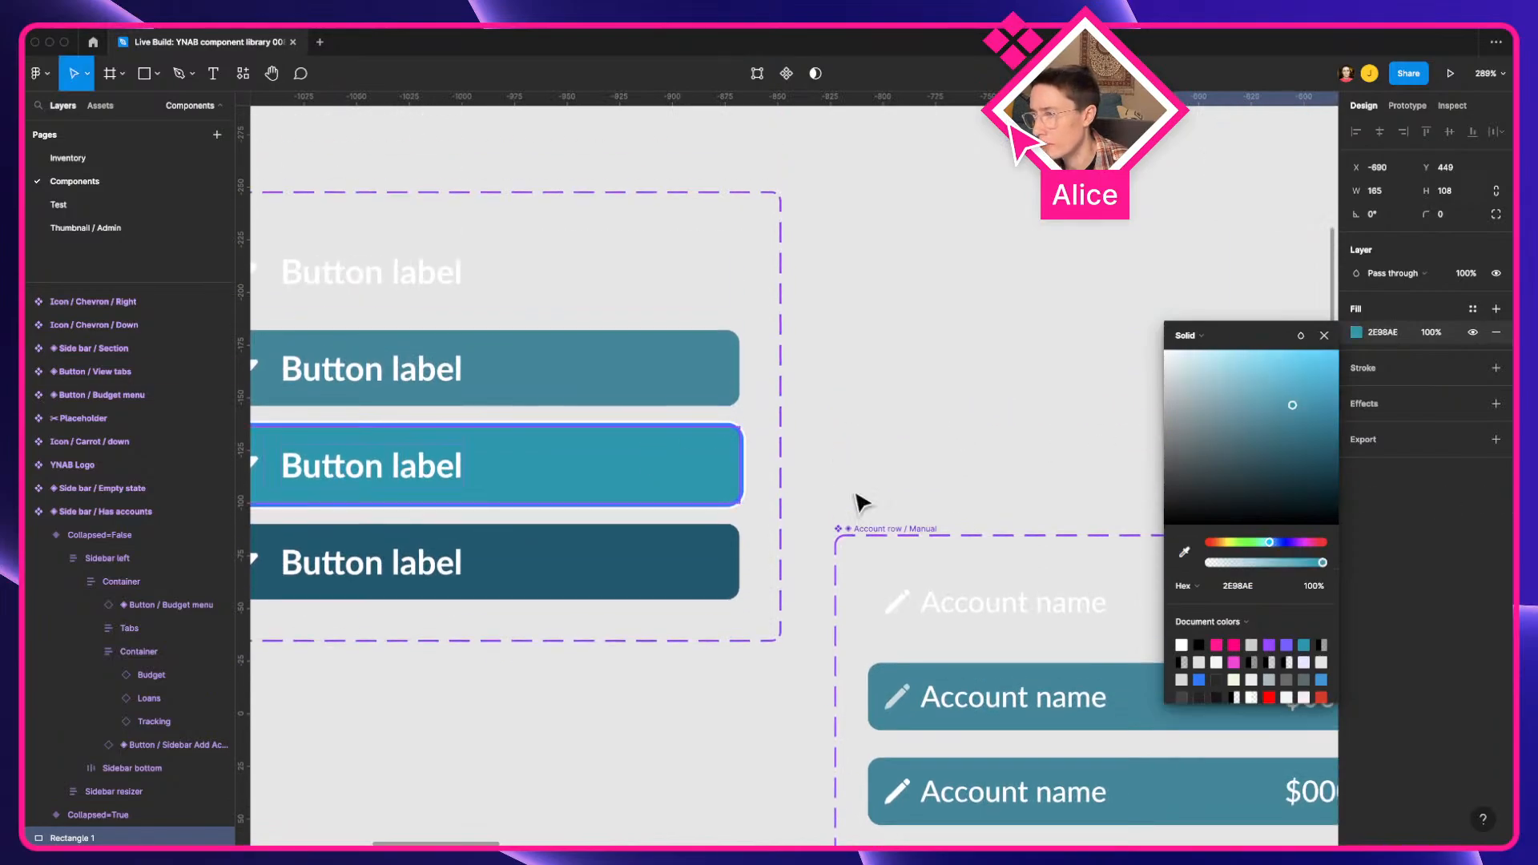
Step: Undo and redo the rectangle's sampled fill several times to compare both colours, ending with it undone
scroll(1064, 556, "down", 15)
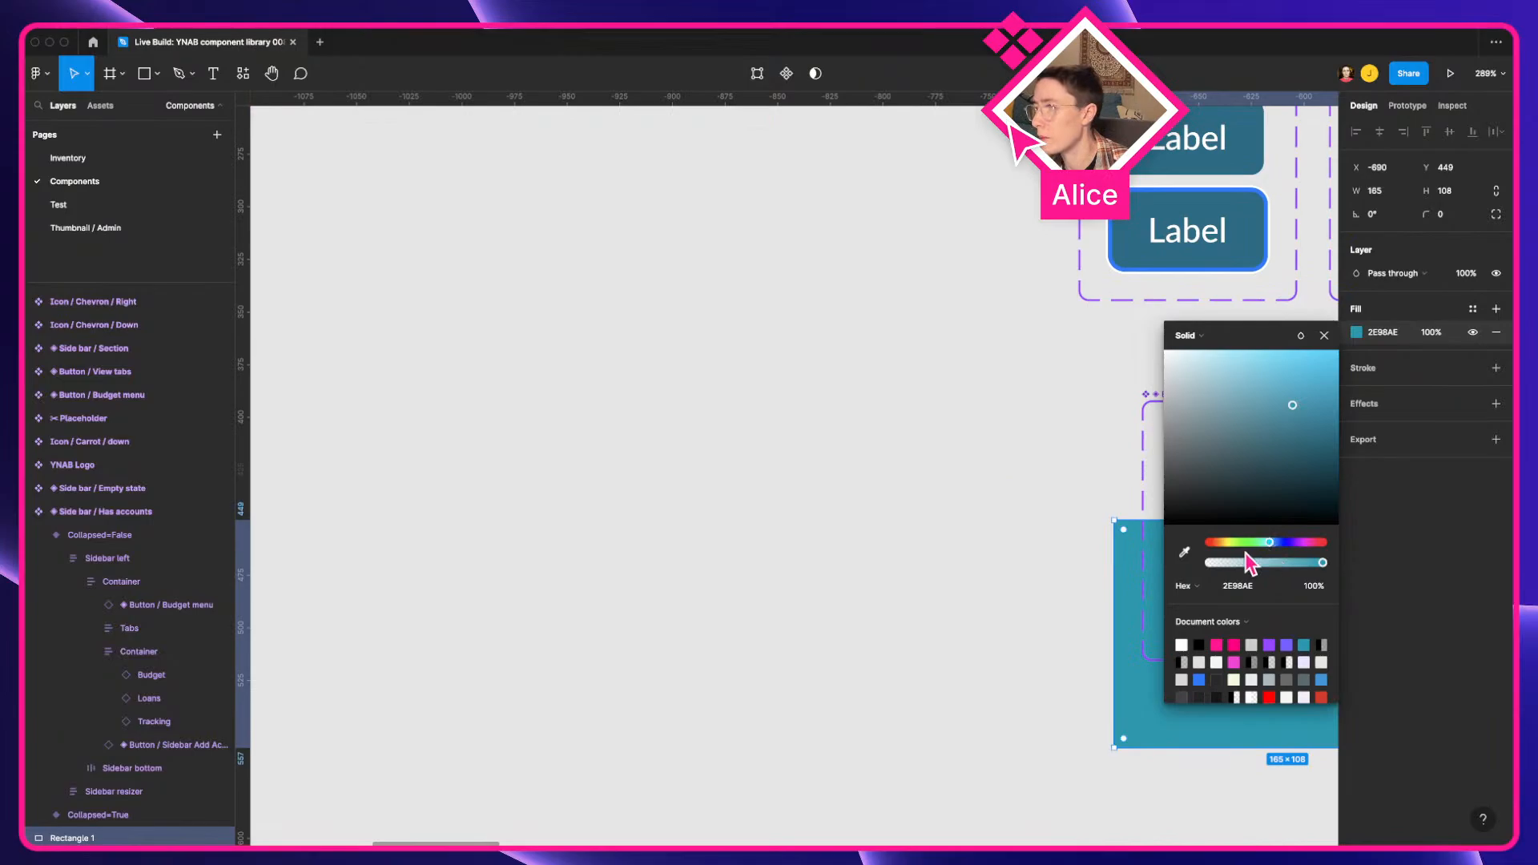
scroll(559, 521, "right", 10)
scroll(329, 347, "down", 3)
key("super+z")
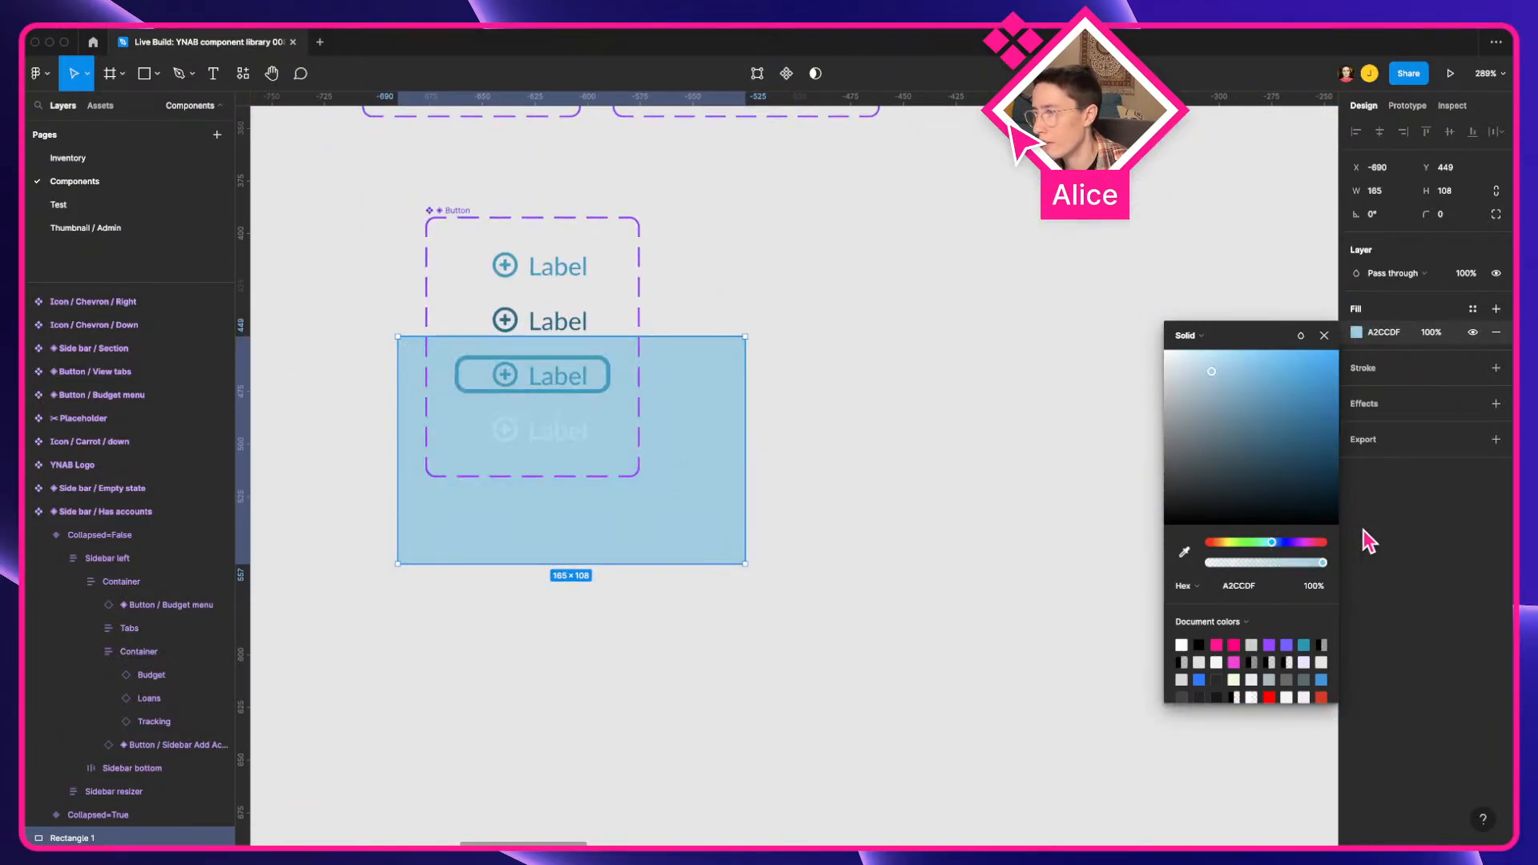
key("super+shift+z")
key("super+z")
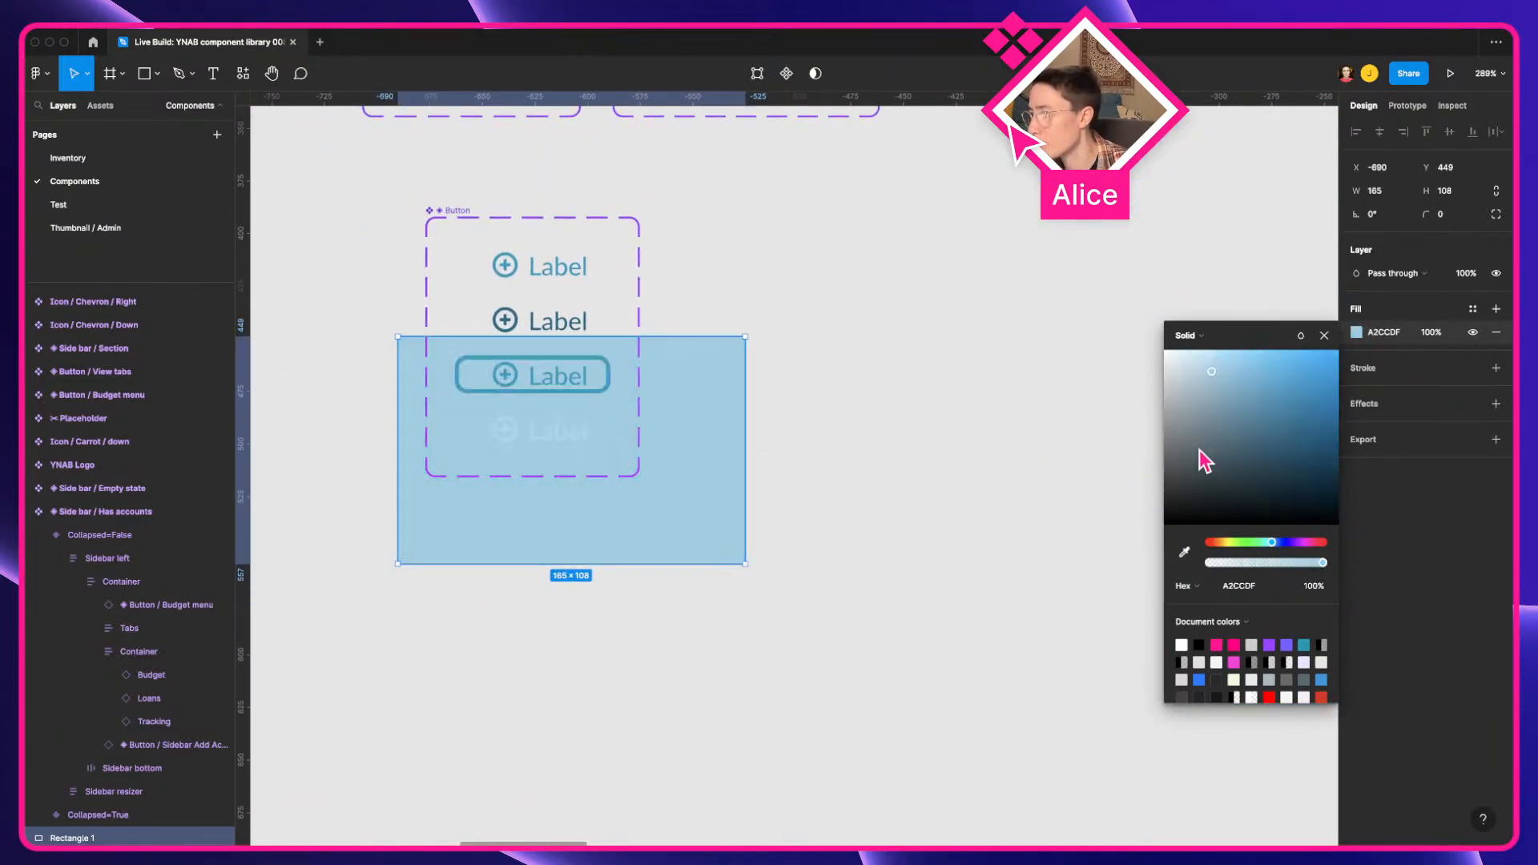
key("super+shift+z")
key("super+z")
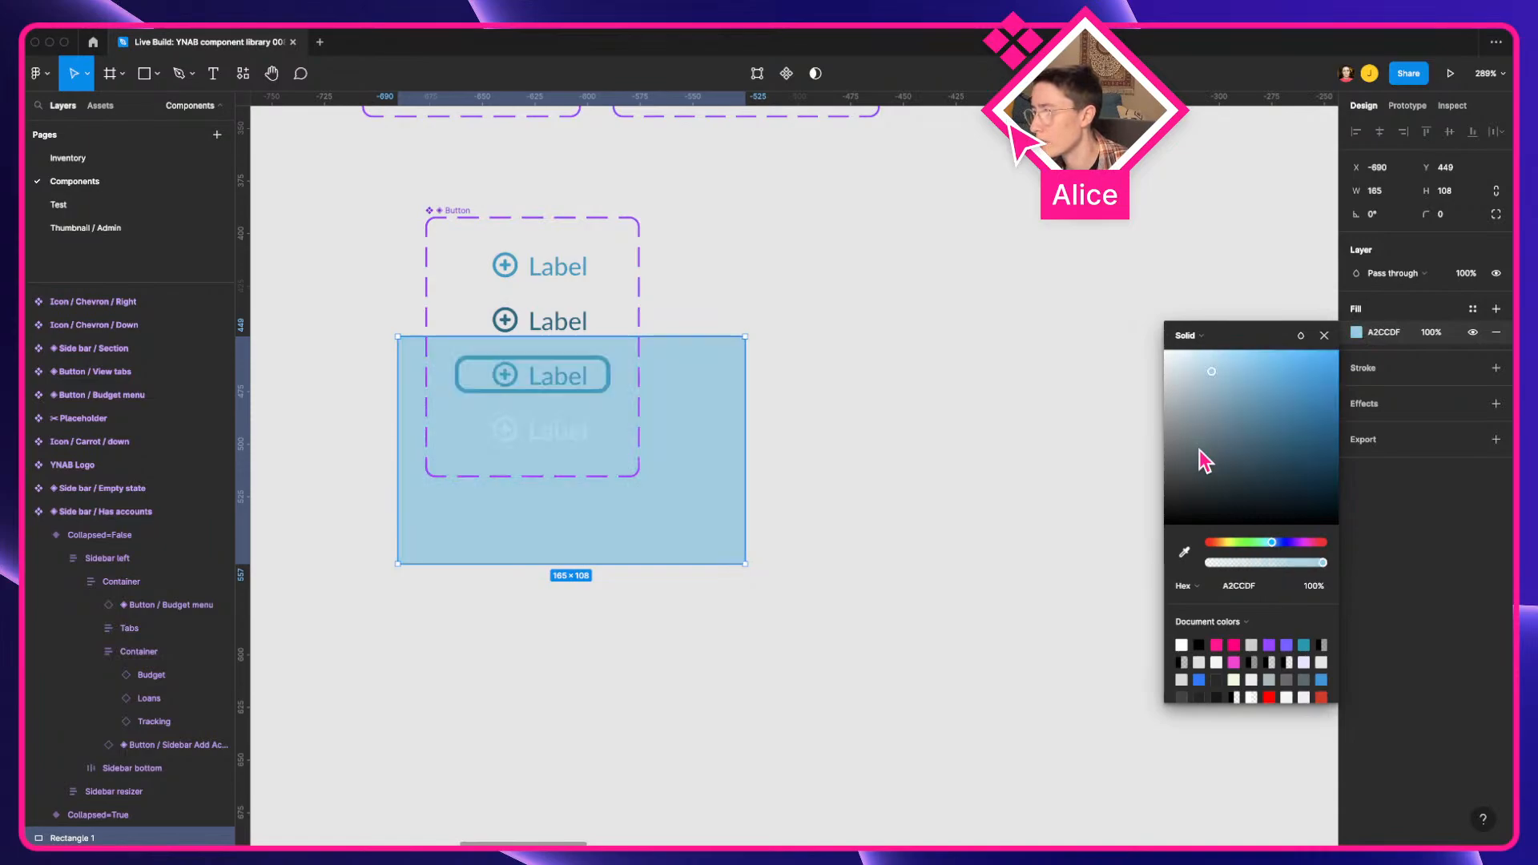
key("super+shift+z")
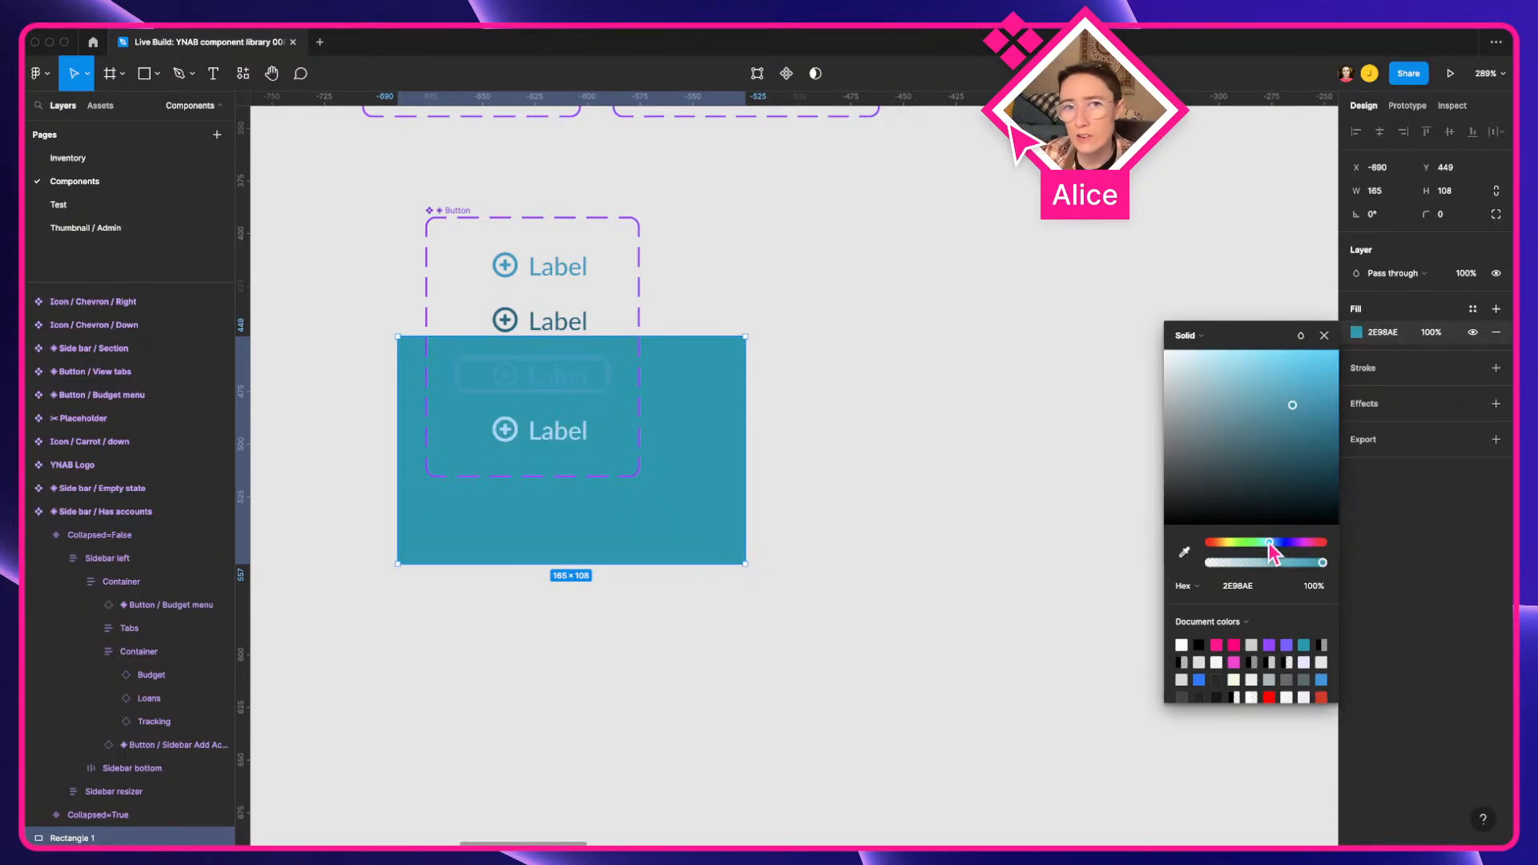
key("super+z")
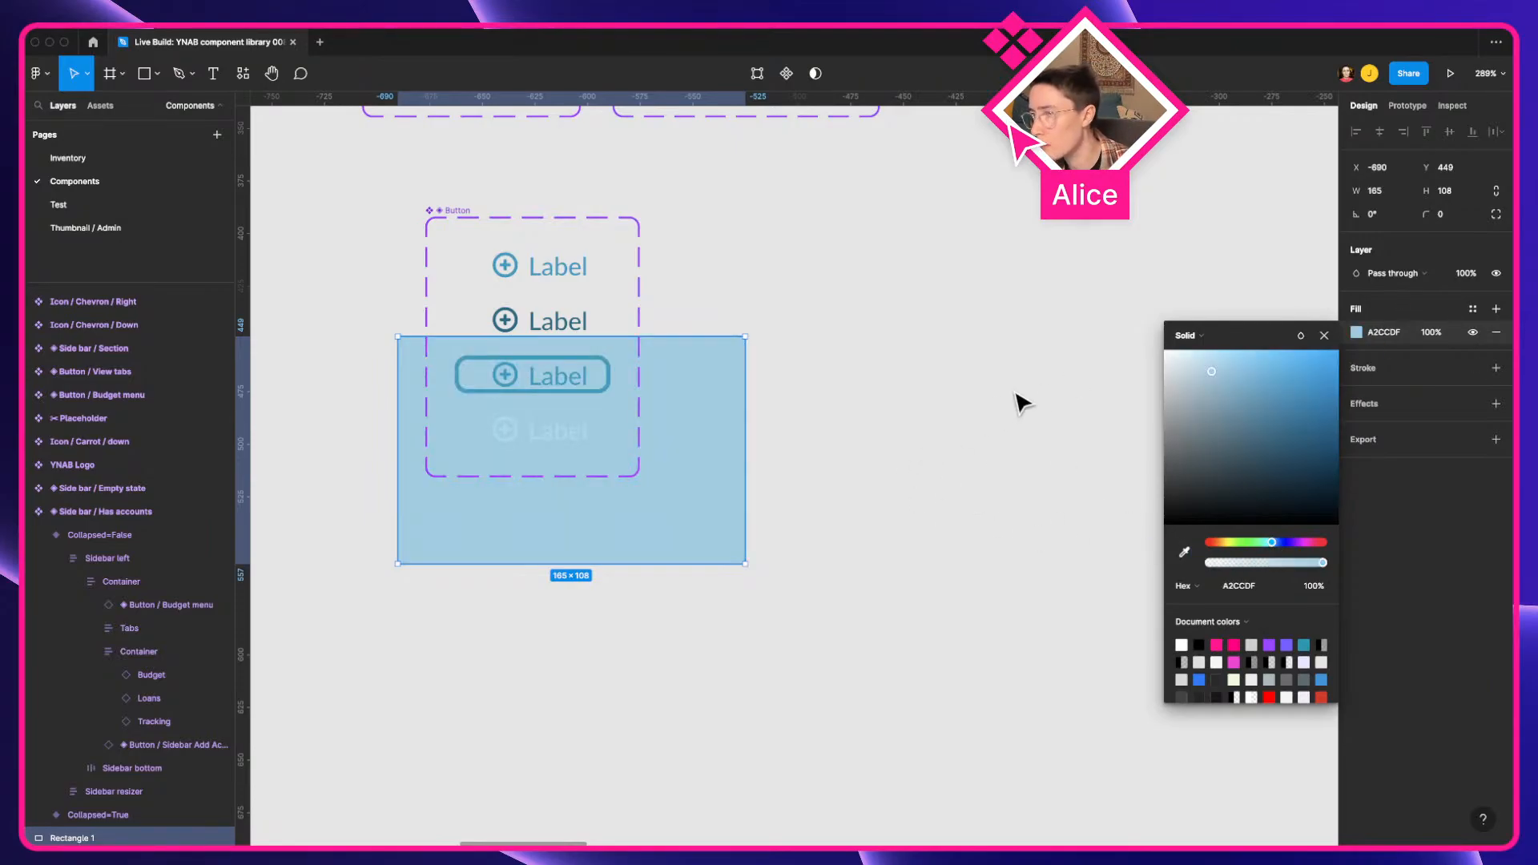
Step: Check the Blue color styles again for a match to the rectangle's A2CCDF fill
left_click(1106, 388)
left_click(673, 491)
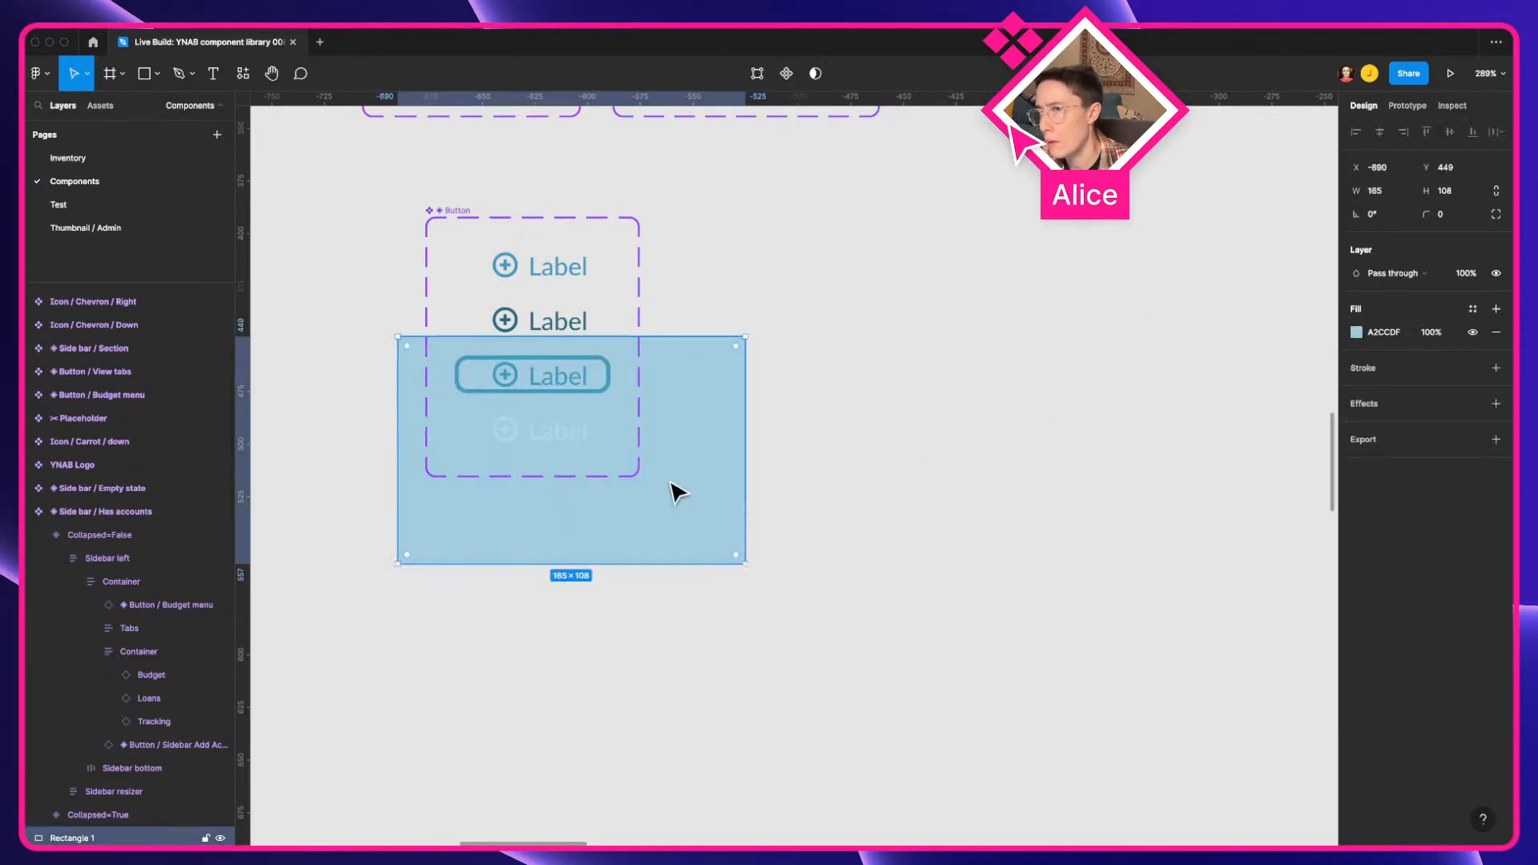
left_click(1471, 309)
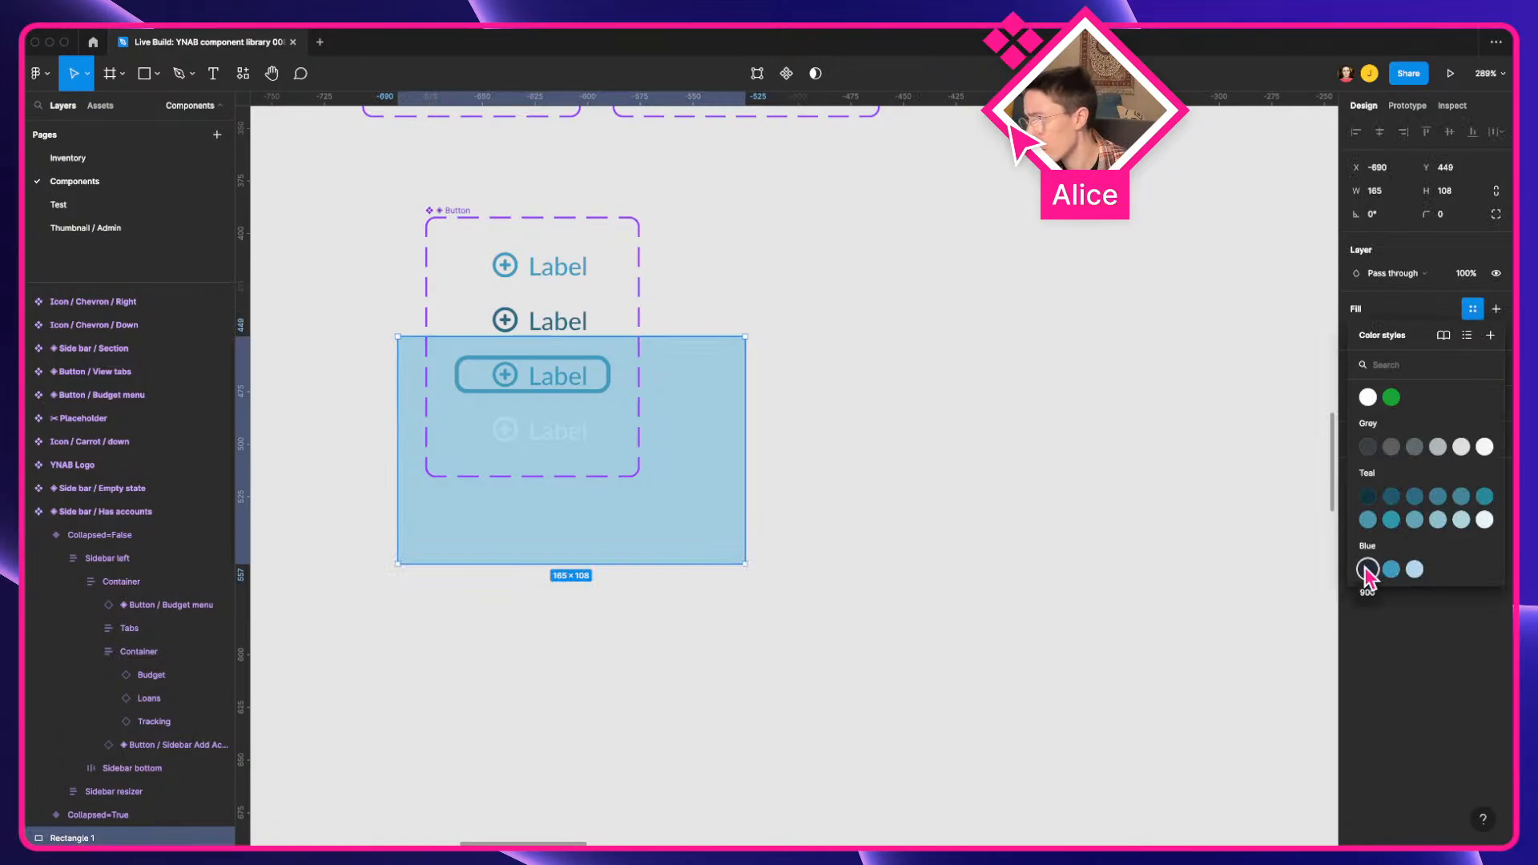
left_click(1034, 589)
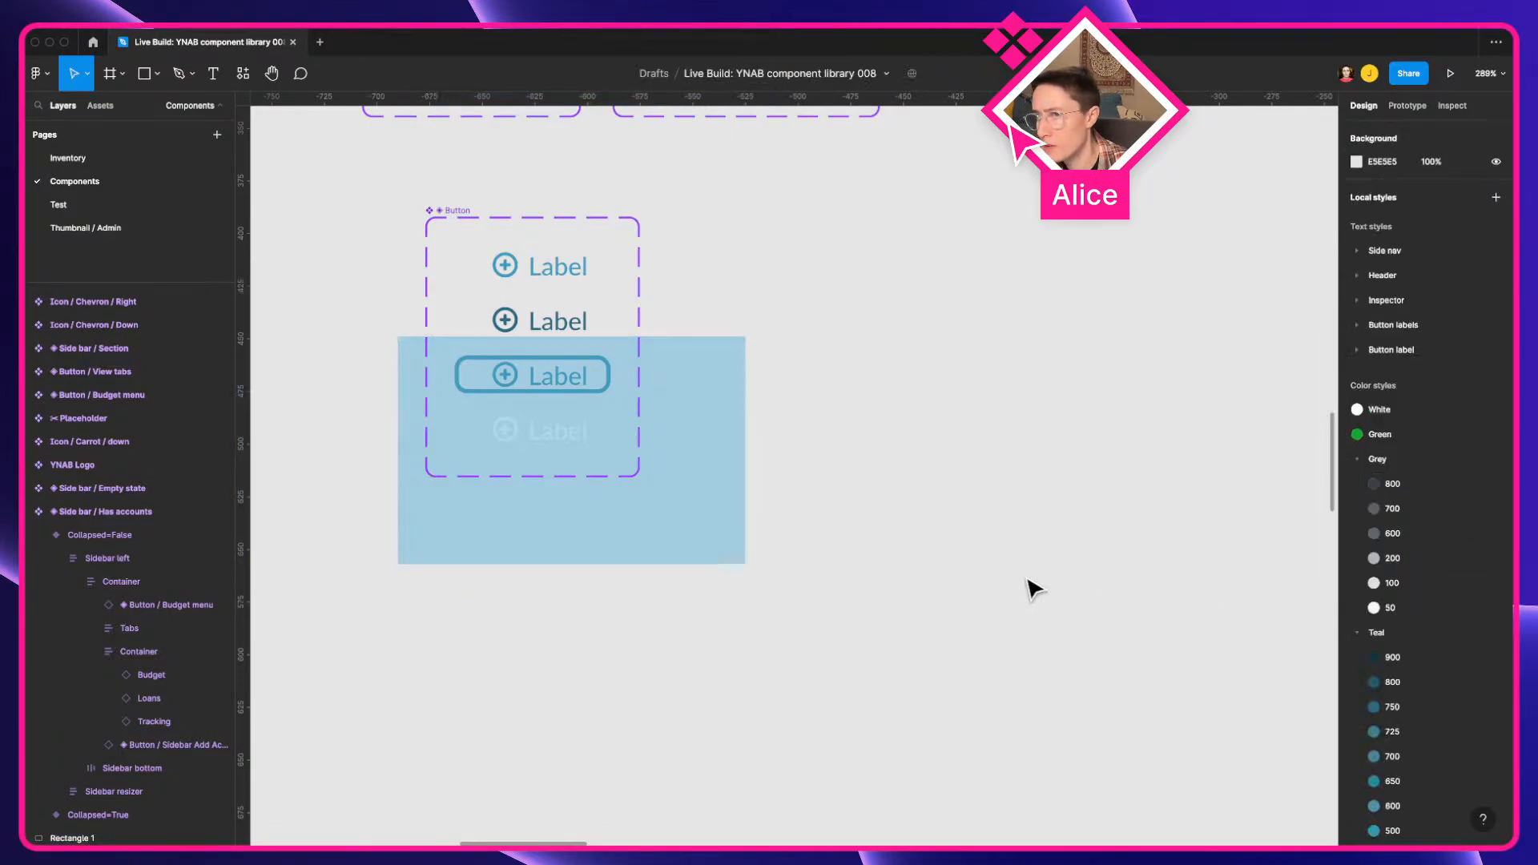
Step: Save the reference rectangle's fill as a new color style named Blue / 100
left_click(731, 532)
left_click(1472, 309)
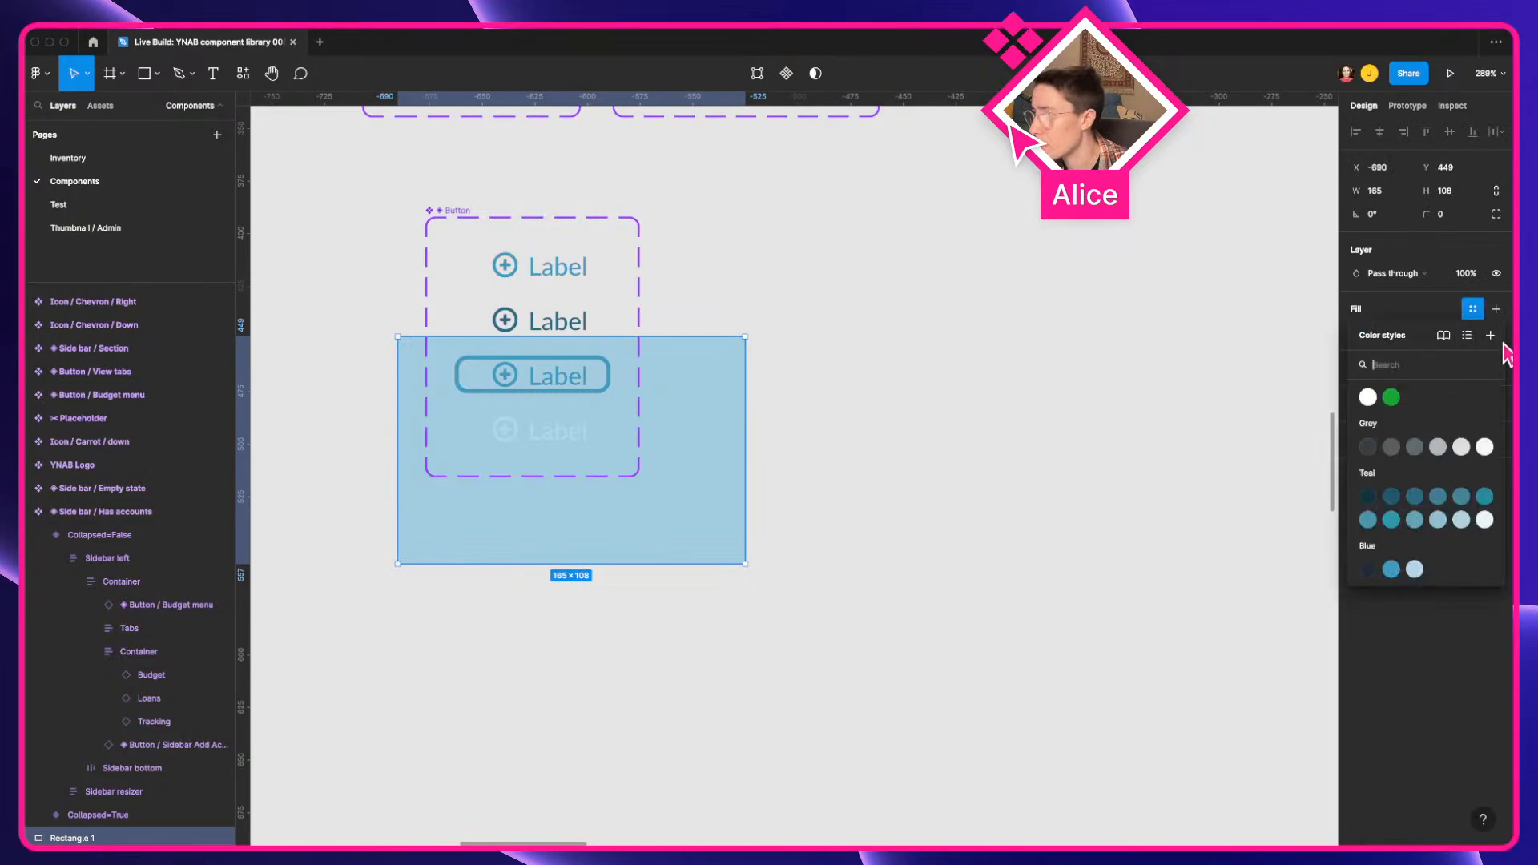
left_click(1491, 335)
type("BLu")
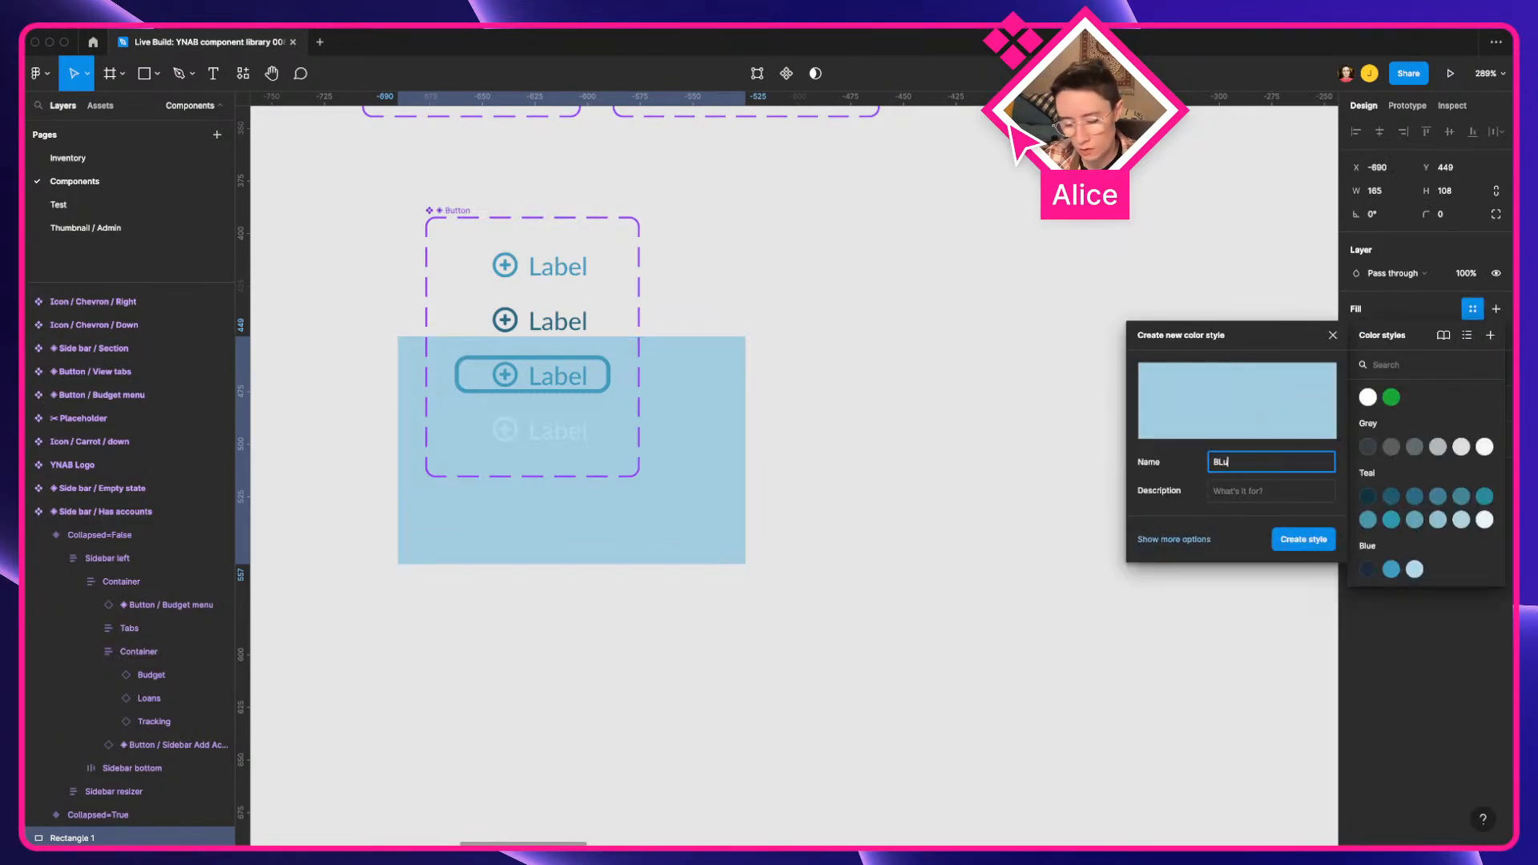
type("e / 100")
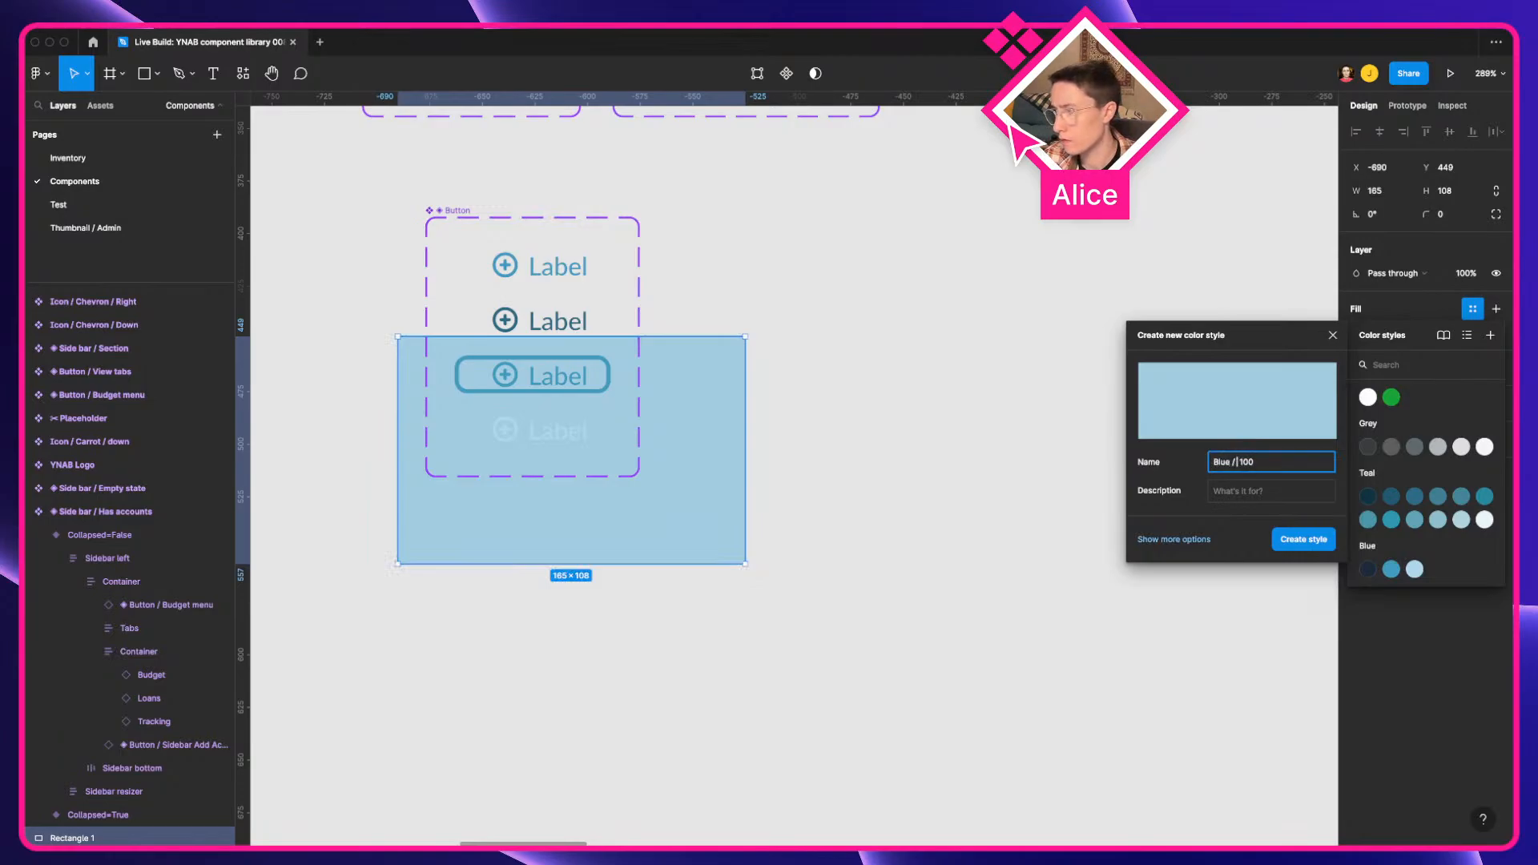
key("Return")
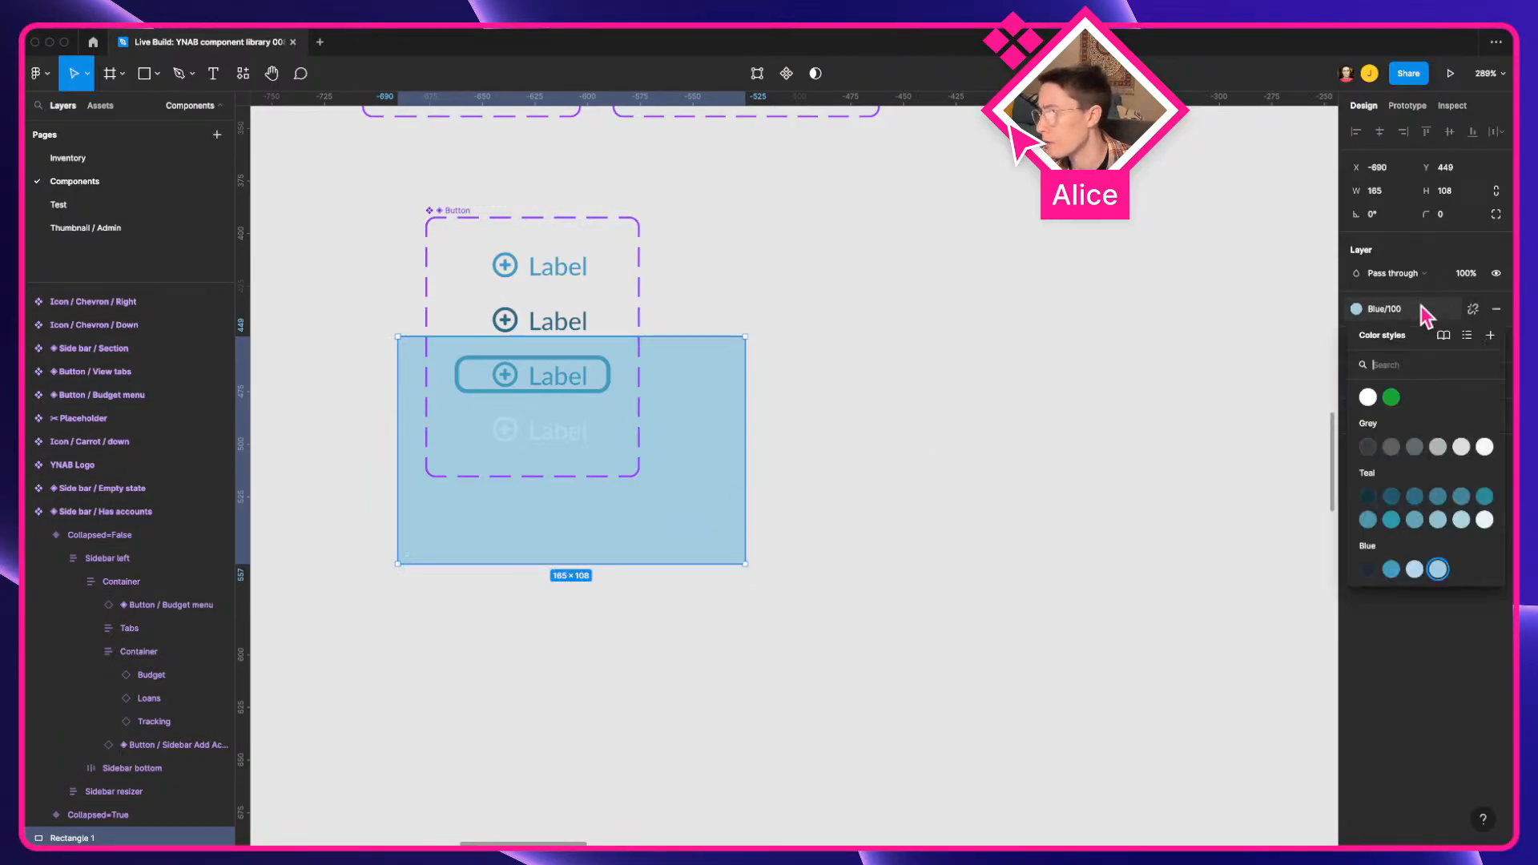
Step: Give the Blue / 100 color style the description "Disabled state for budget table header buttons"
right_click(1439, 569)
left_click(1450, 581)
left_click(1347, 752)
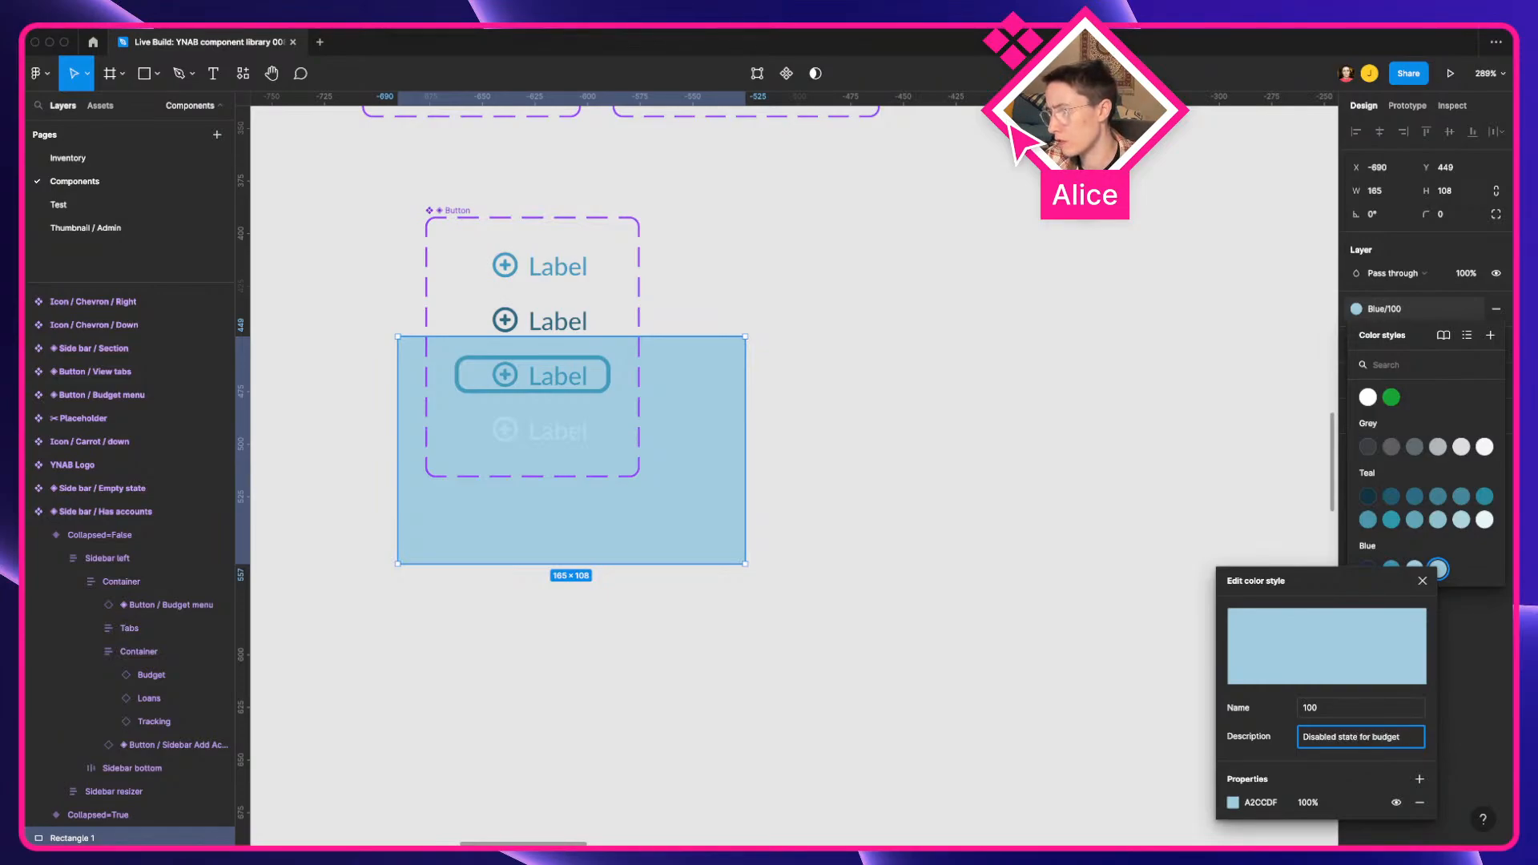
type(";e he")
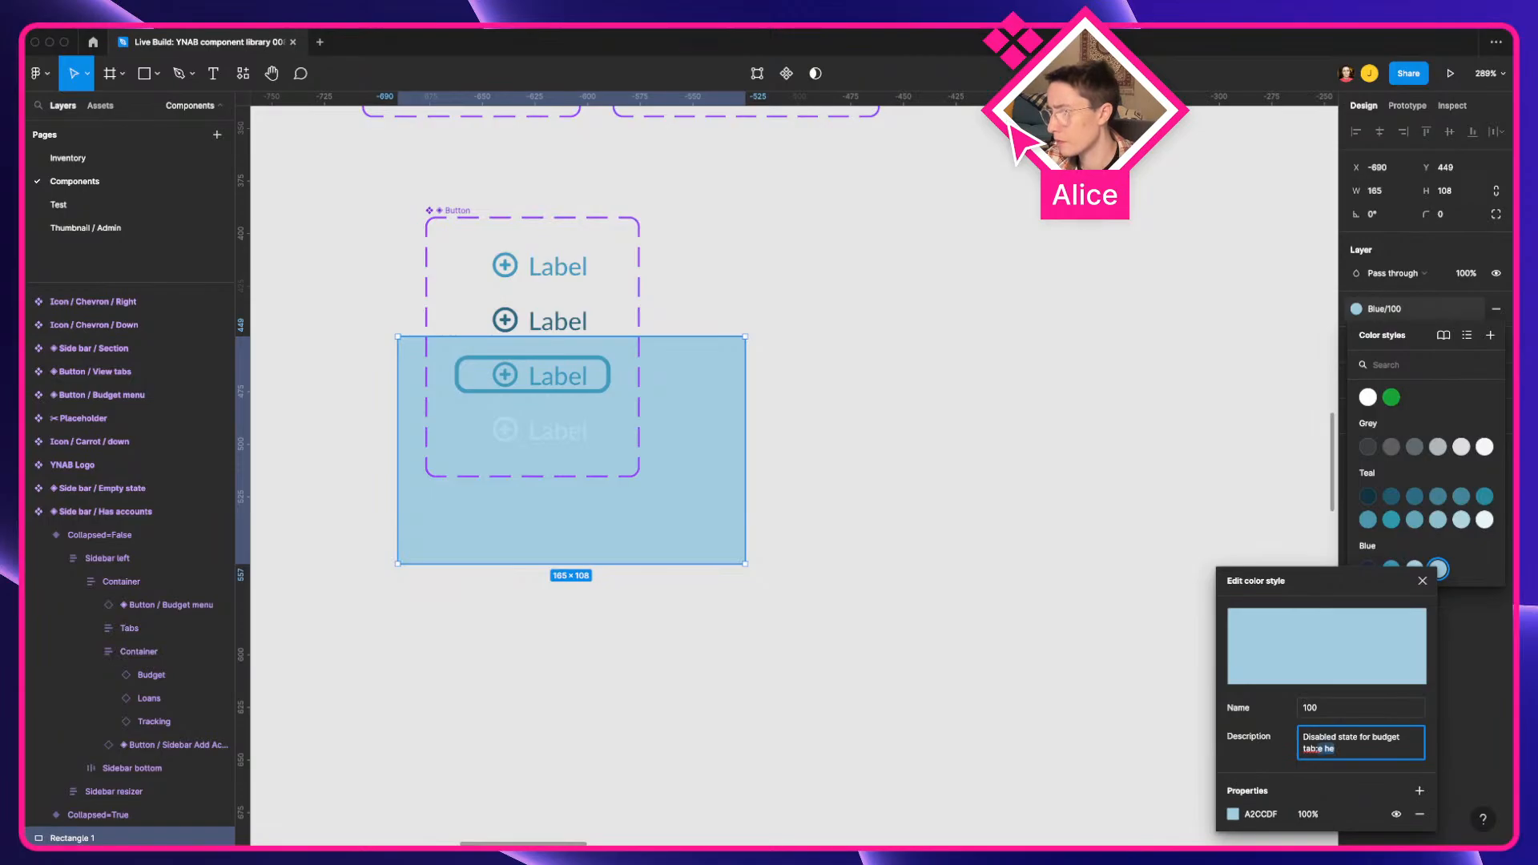
key("BackSpace")
type("le he")
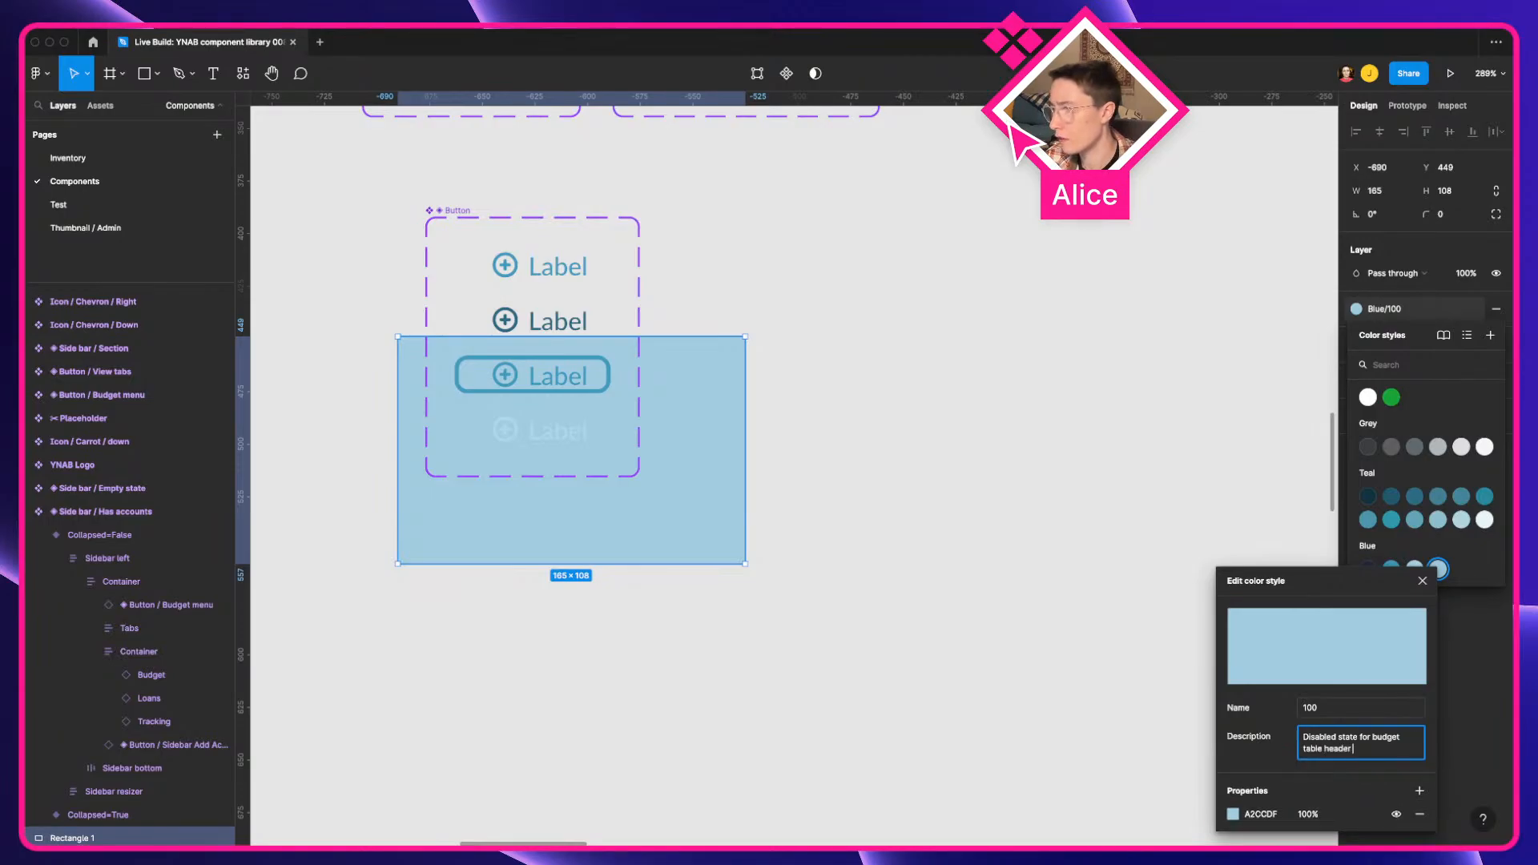
type("ader buttons")
key("Return")
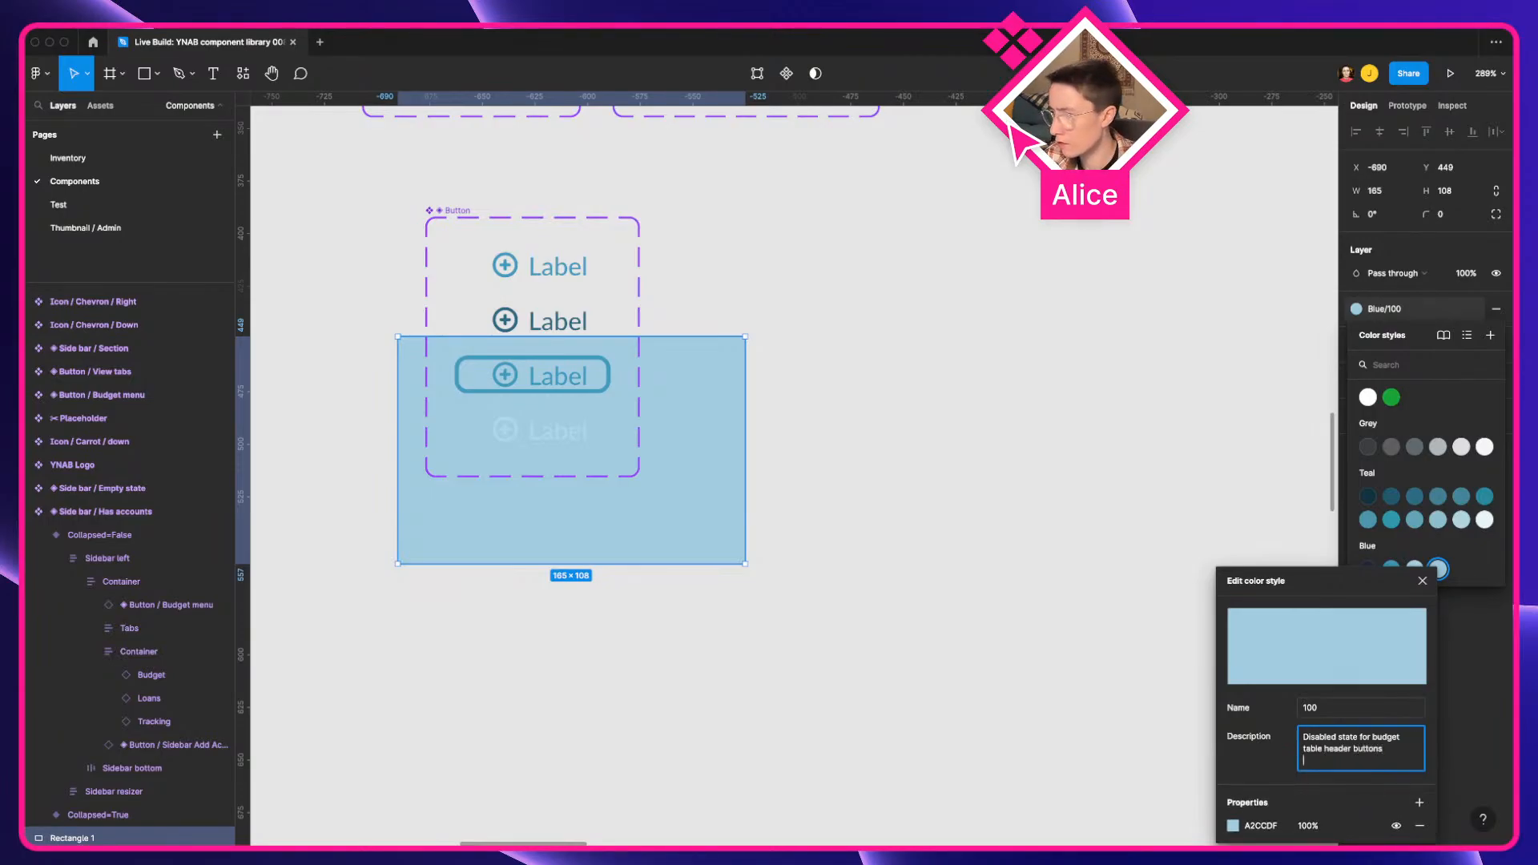
key("BackSpace")
left_click(789, 576)
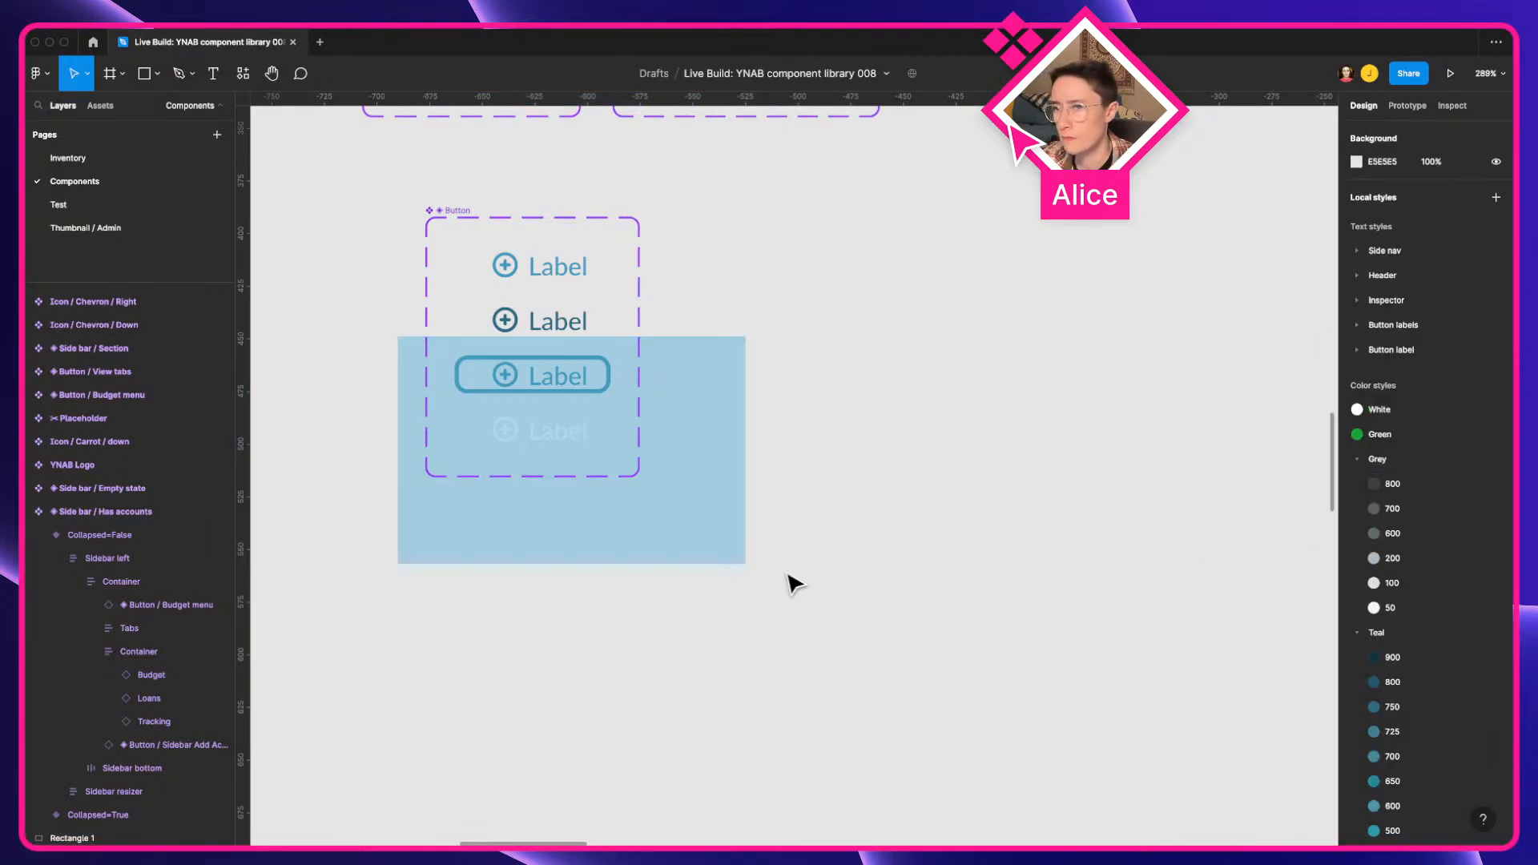
Step: Apply the Blue / 100 style to the faded fourth Button variant and delete the reference rectangle
left_click(561, 433)
left_click(1393, 728)
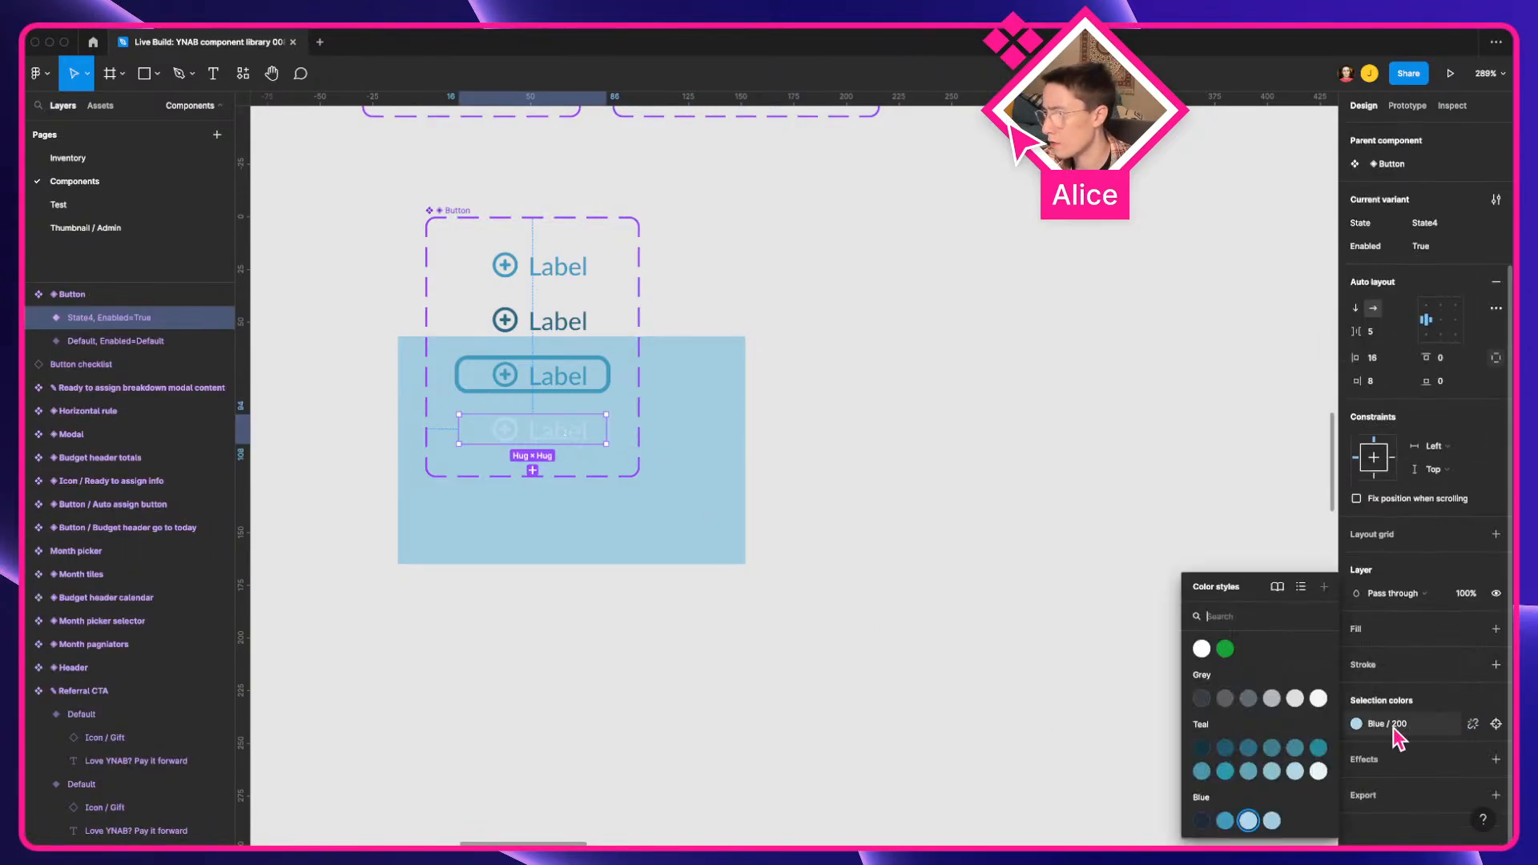
left_click(1266, 823)
left_click(1090, 744)
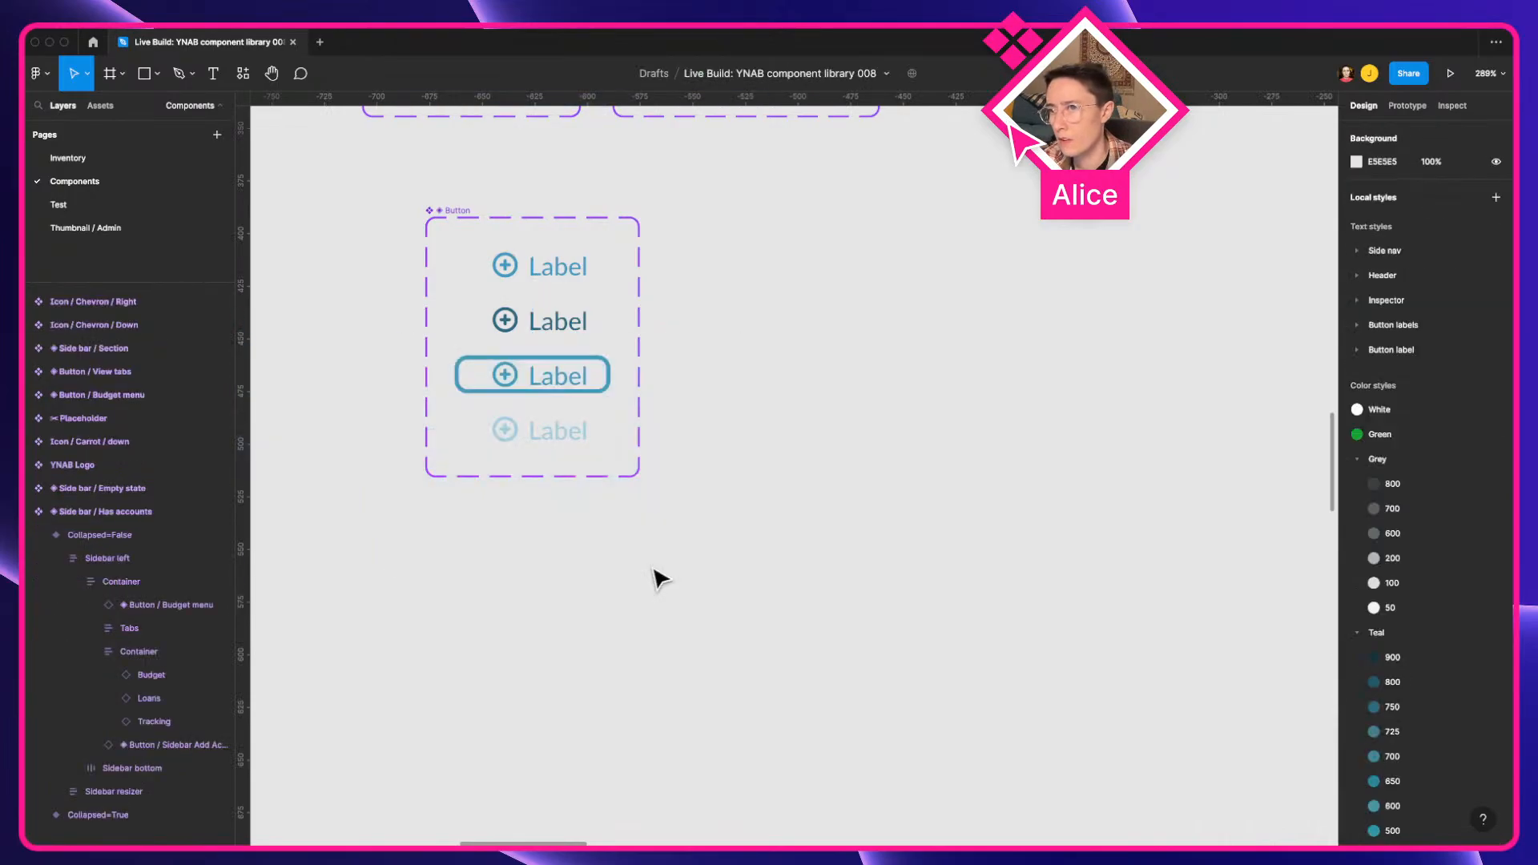
Step: Set the State property of the faded fourth Button variant to Default
left_click(522, 420)
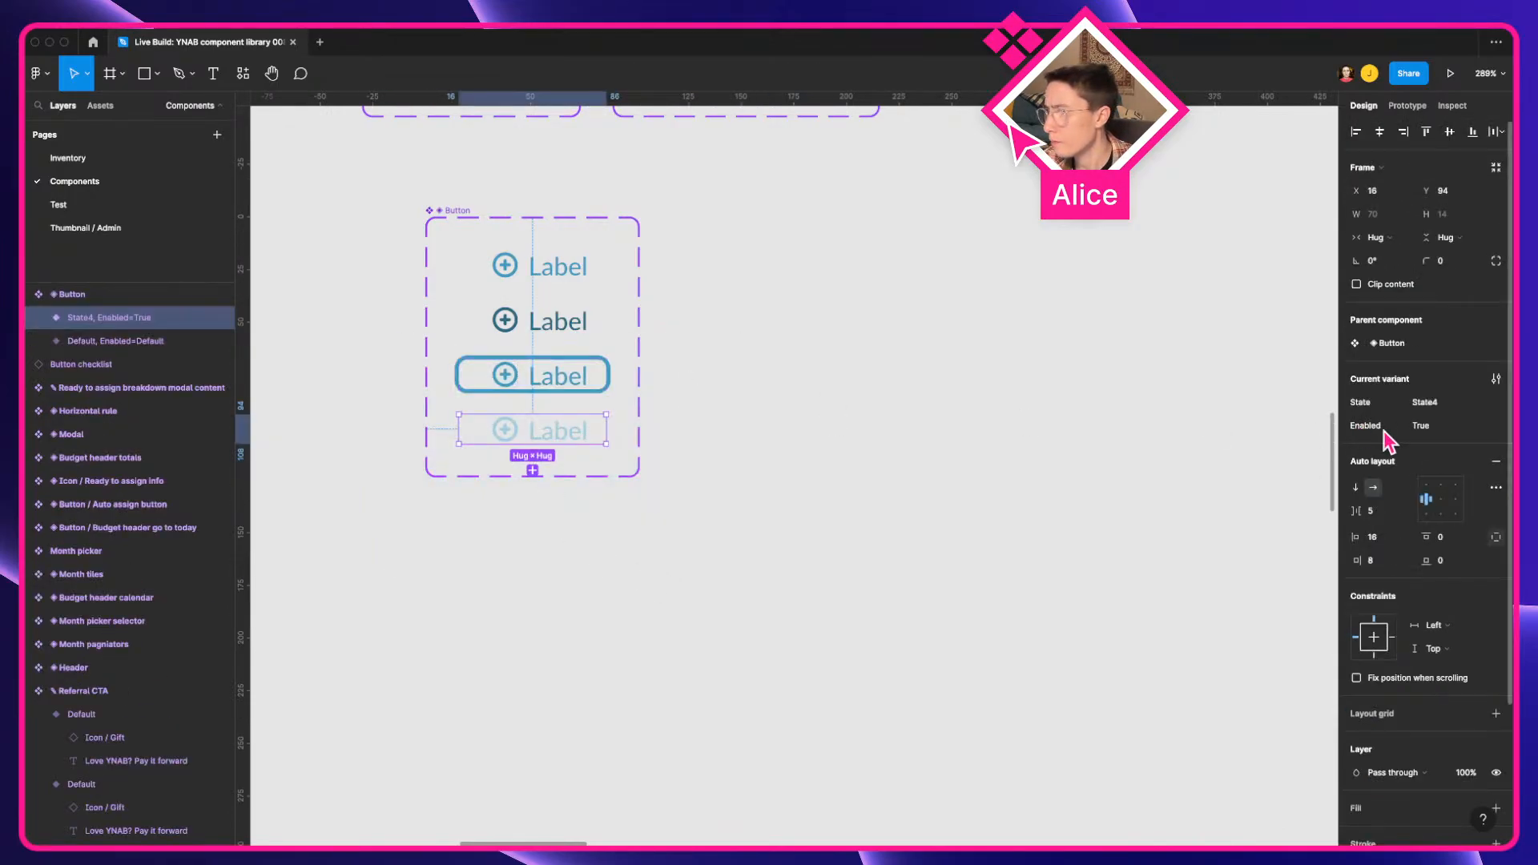
left_click(1419, 405)
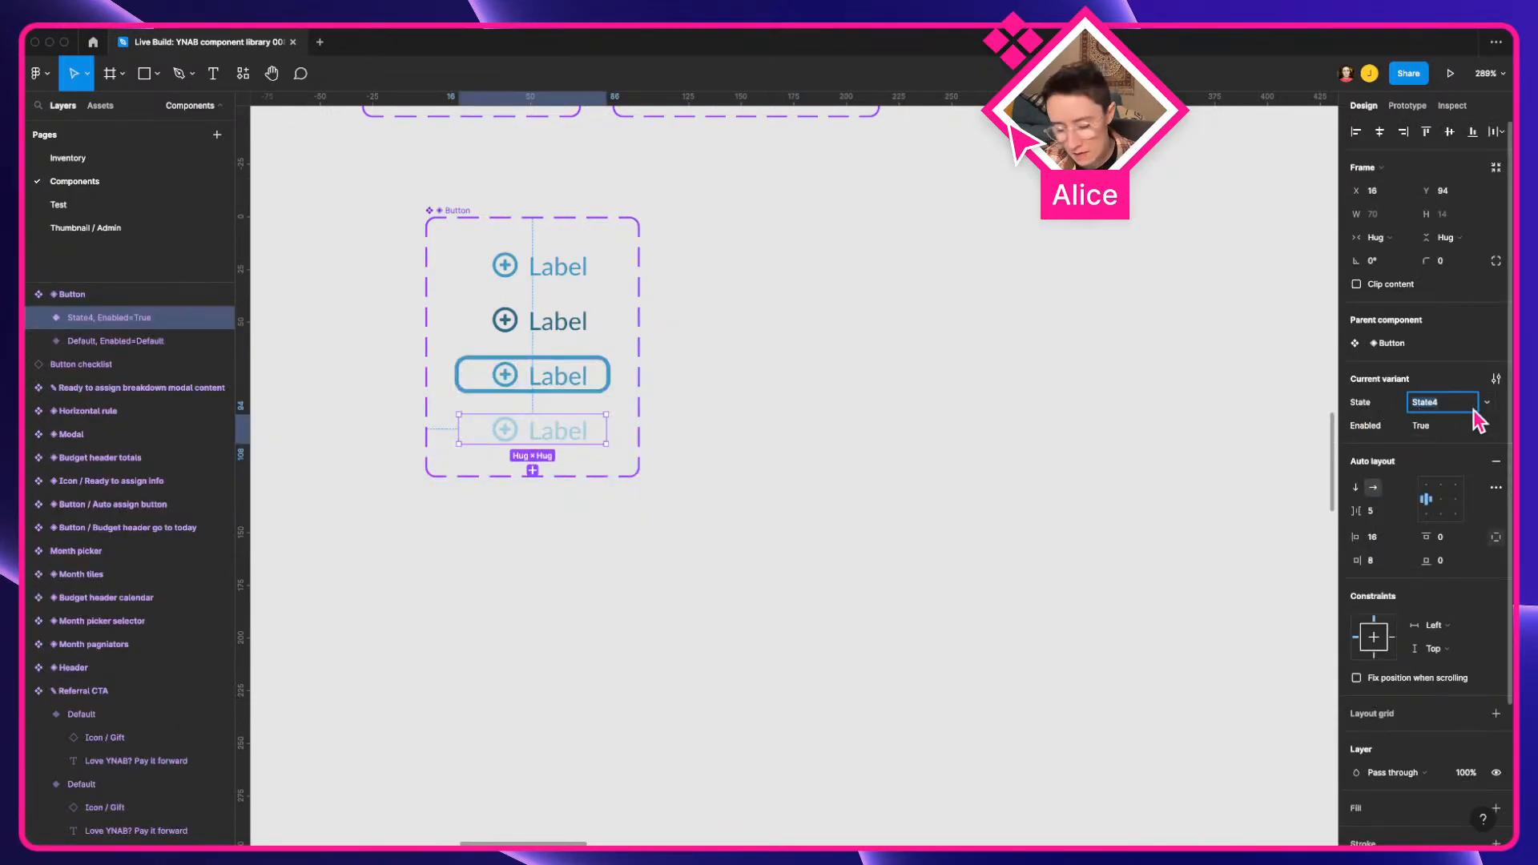
type("Default")
key("Return")
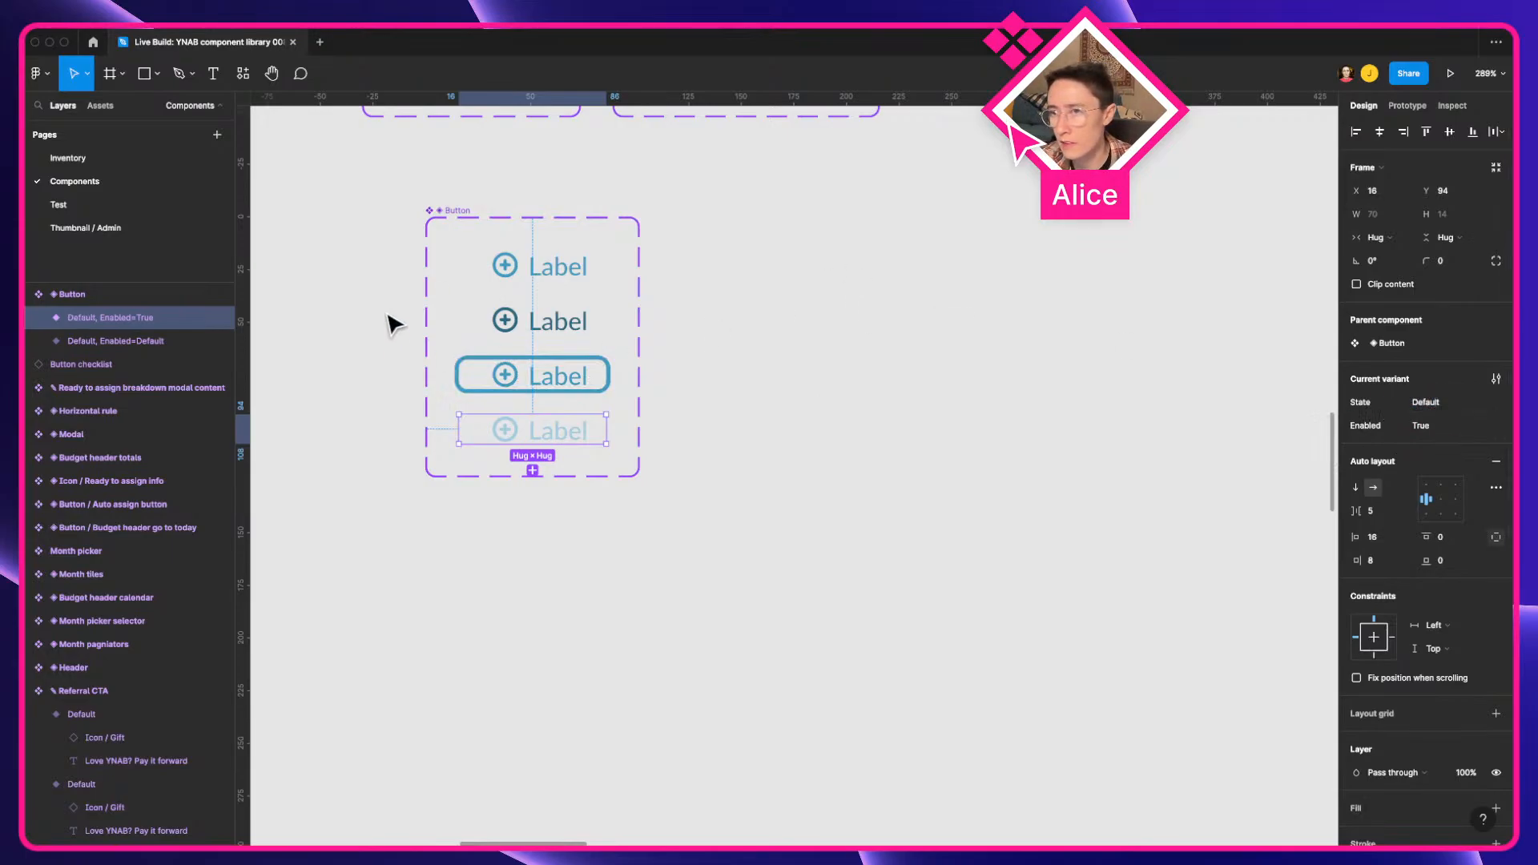
Step: Set the Enabled property of the first three Button variants to False
left_click_drag(339, 209, 553, 390)
left_click(1430, 449)
type("False")
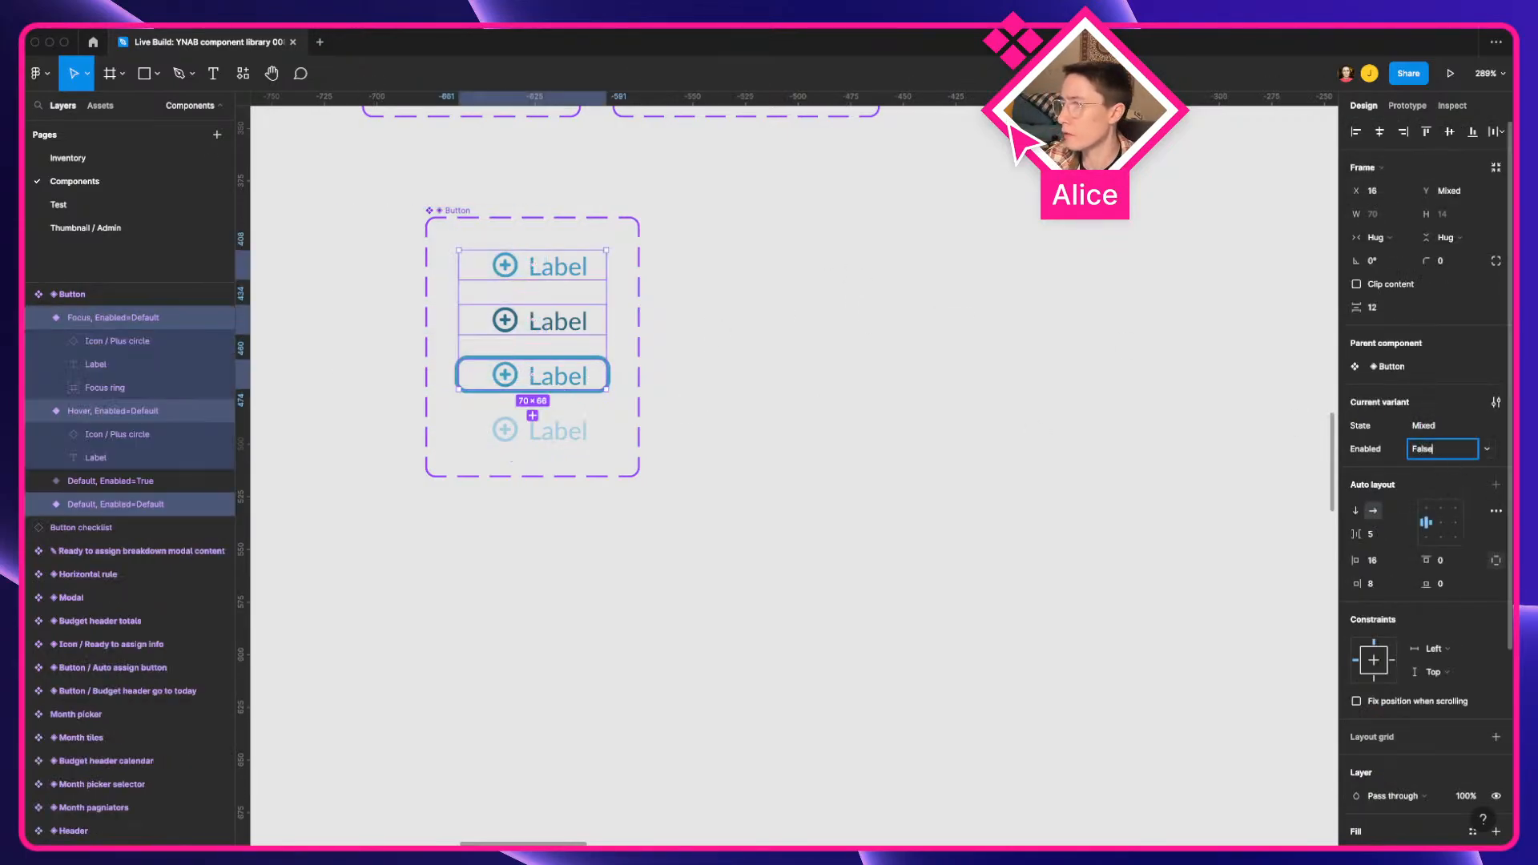
key("Return")
left_click(1133, 411)
Step: Test the State options and Enabled toggle on a temporary Button instance beside the component set, and delete the instance
left_click_drag(536, 265, 943, 326)
left_click(1442, 344)
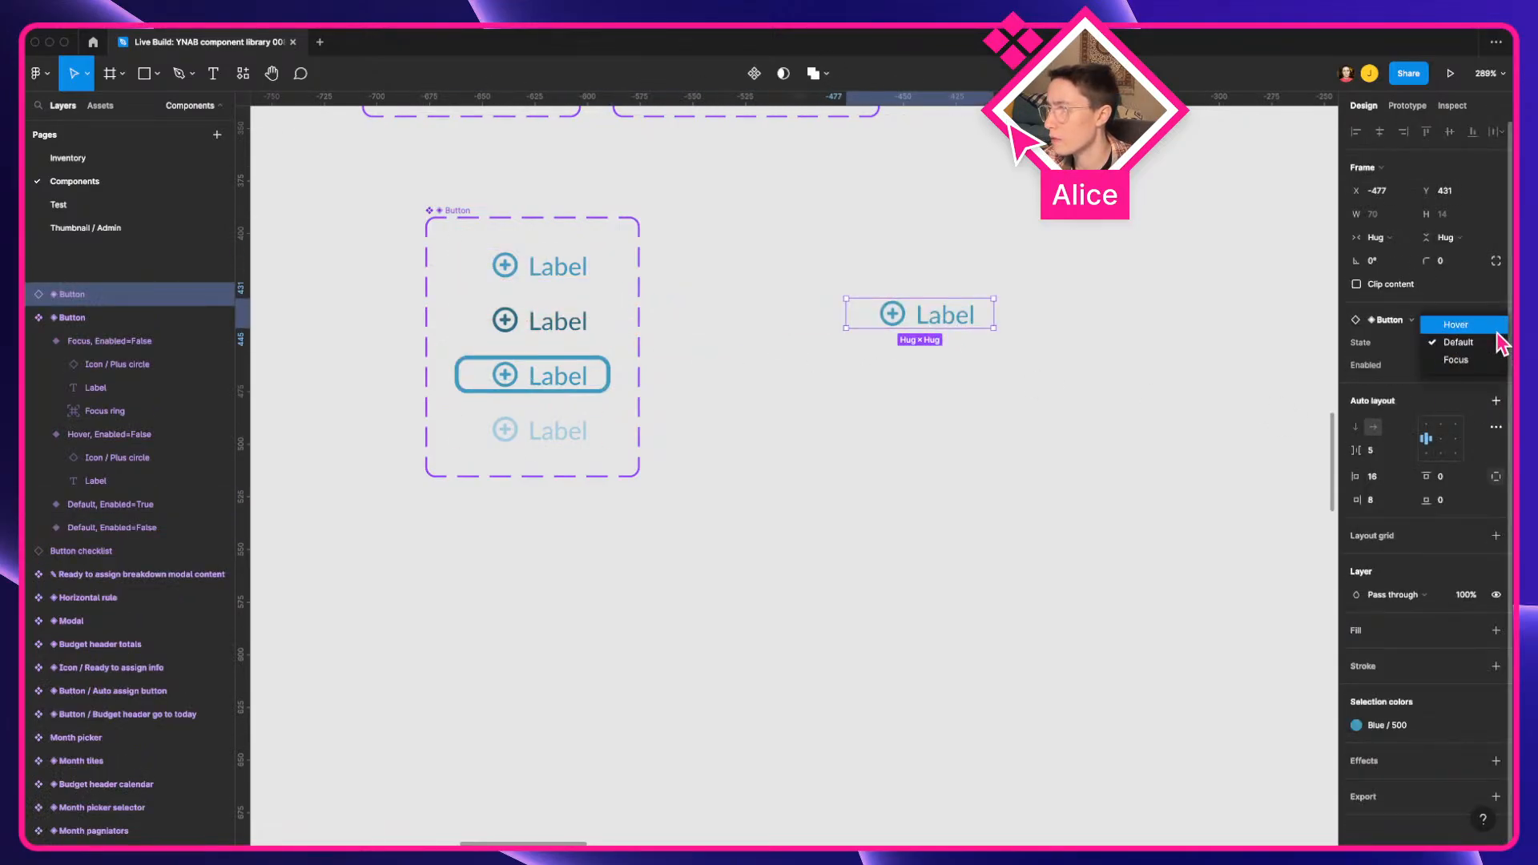
left_click(1049, 357)
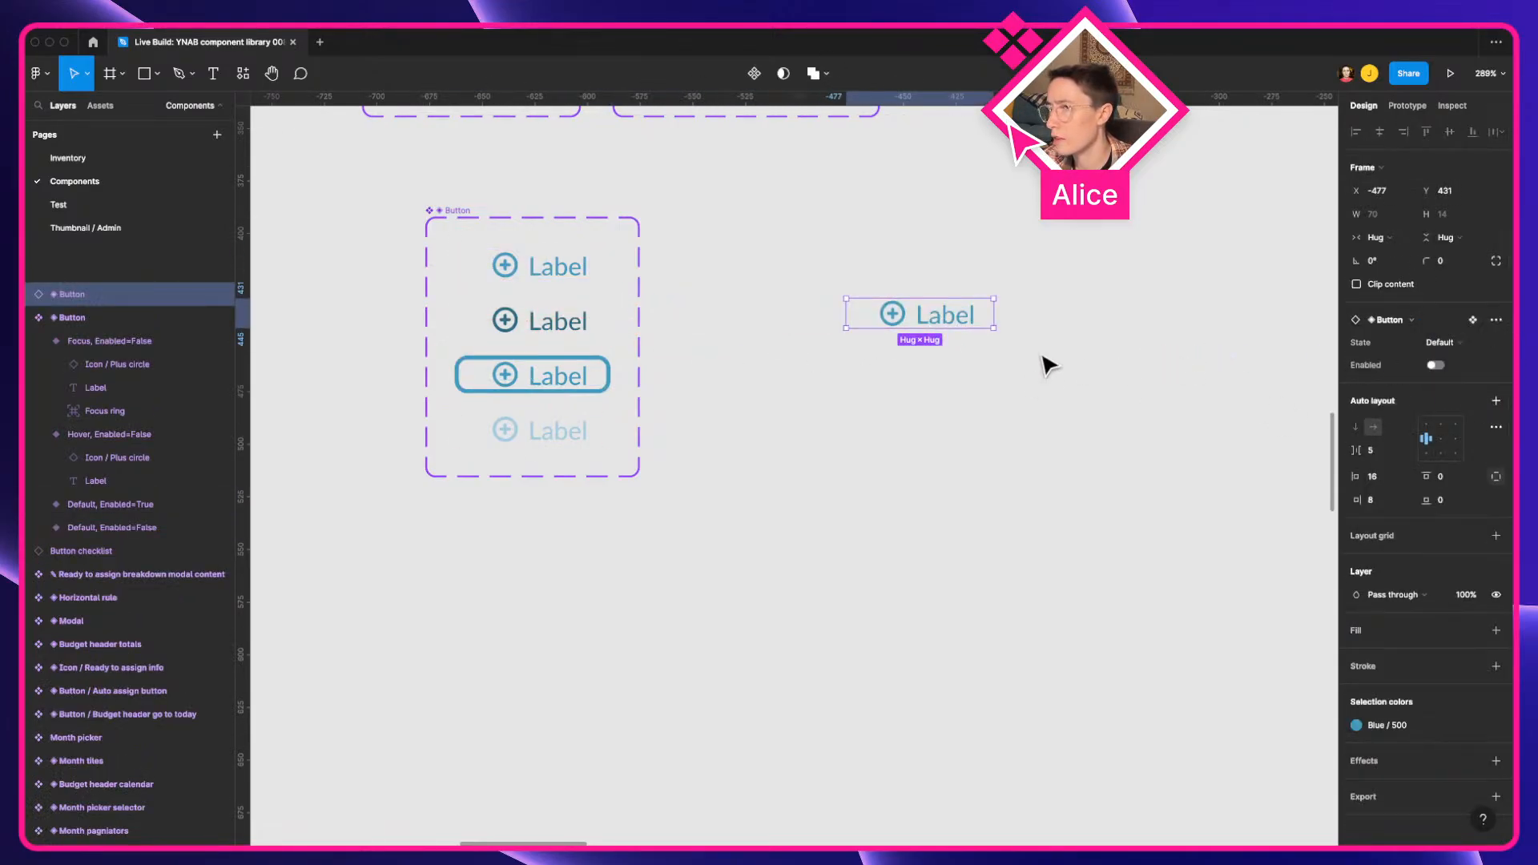
left_click(1434, 365)
left_click(1434, 366)
left_click(1434, 366)
left_click(1434, 365)
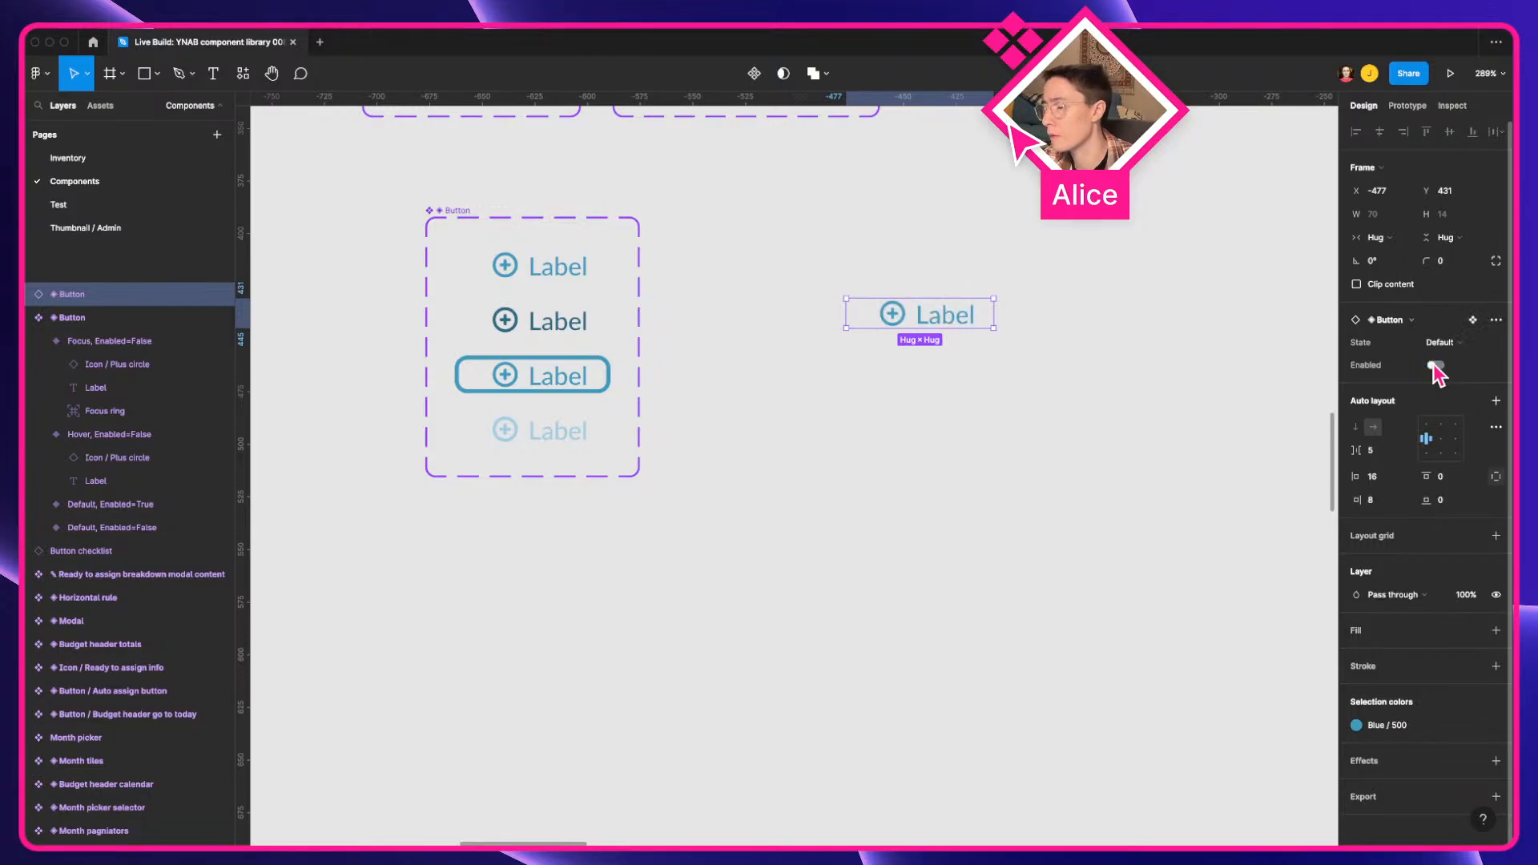
left_click(1014, 362)
left_click(864, 319)
key("Delete")
Step: Add a While hovering prototype interaction from the Default Button variant to the Hover variant
left_click(521, 267)
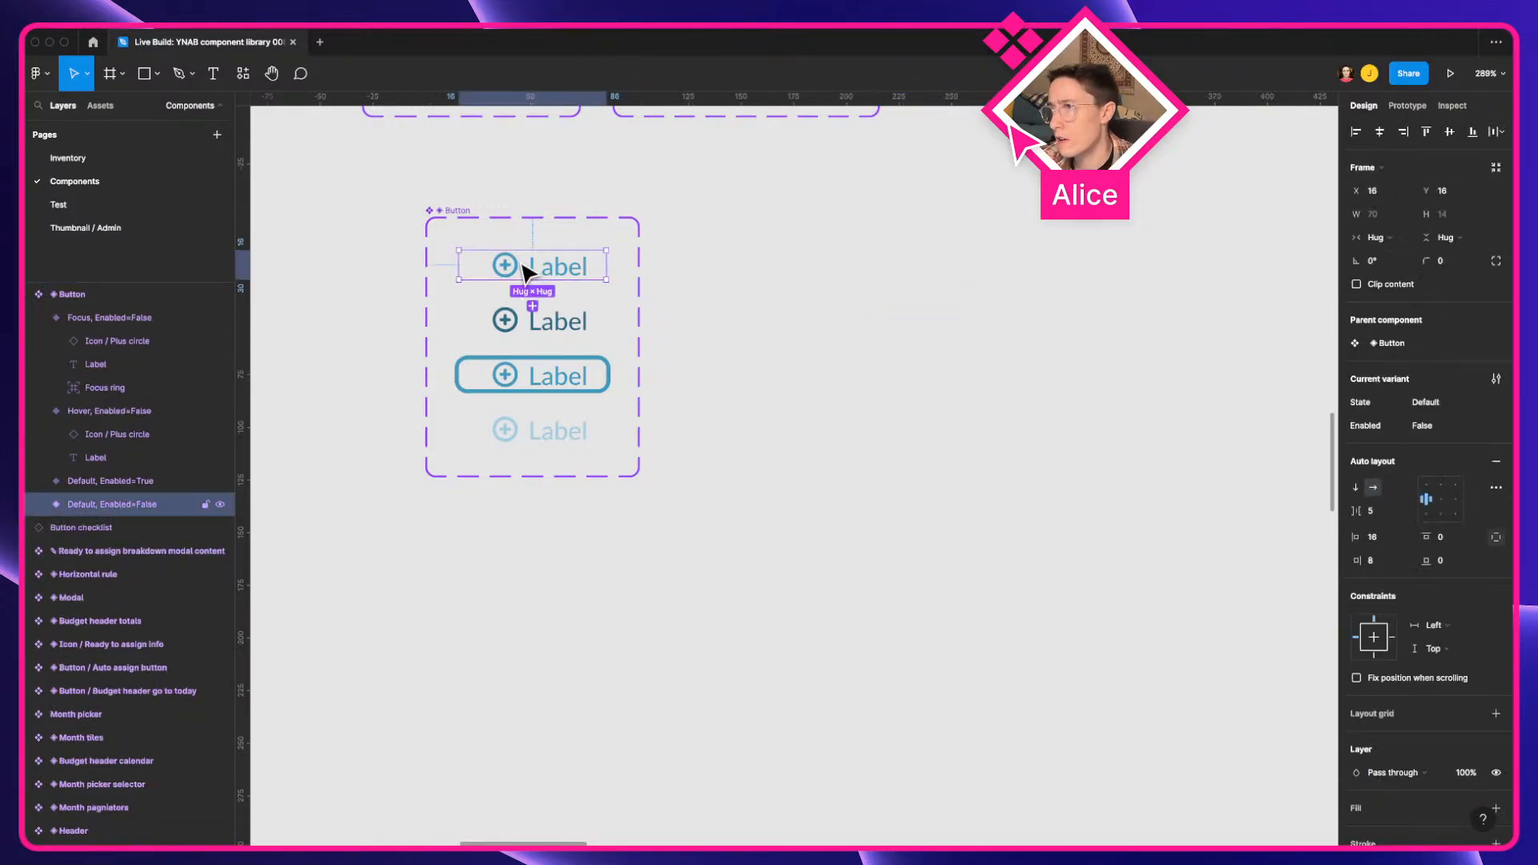
left_click(1407, 105)
scroll(535, 296, "up", 5)
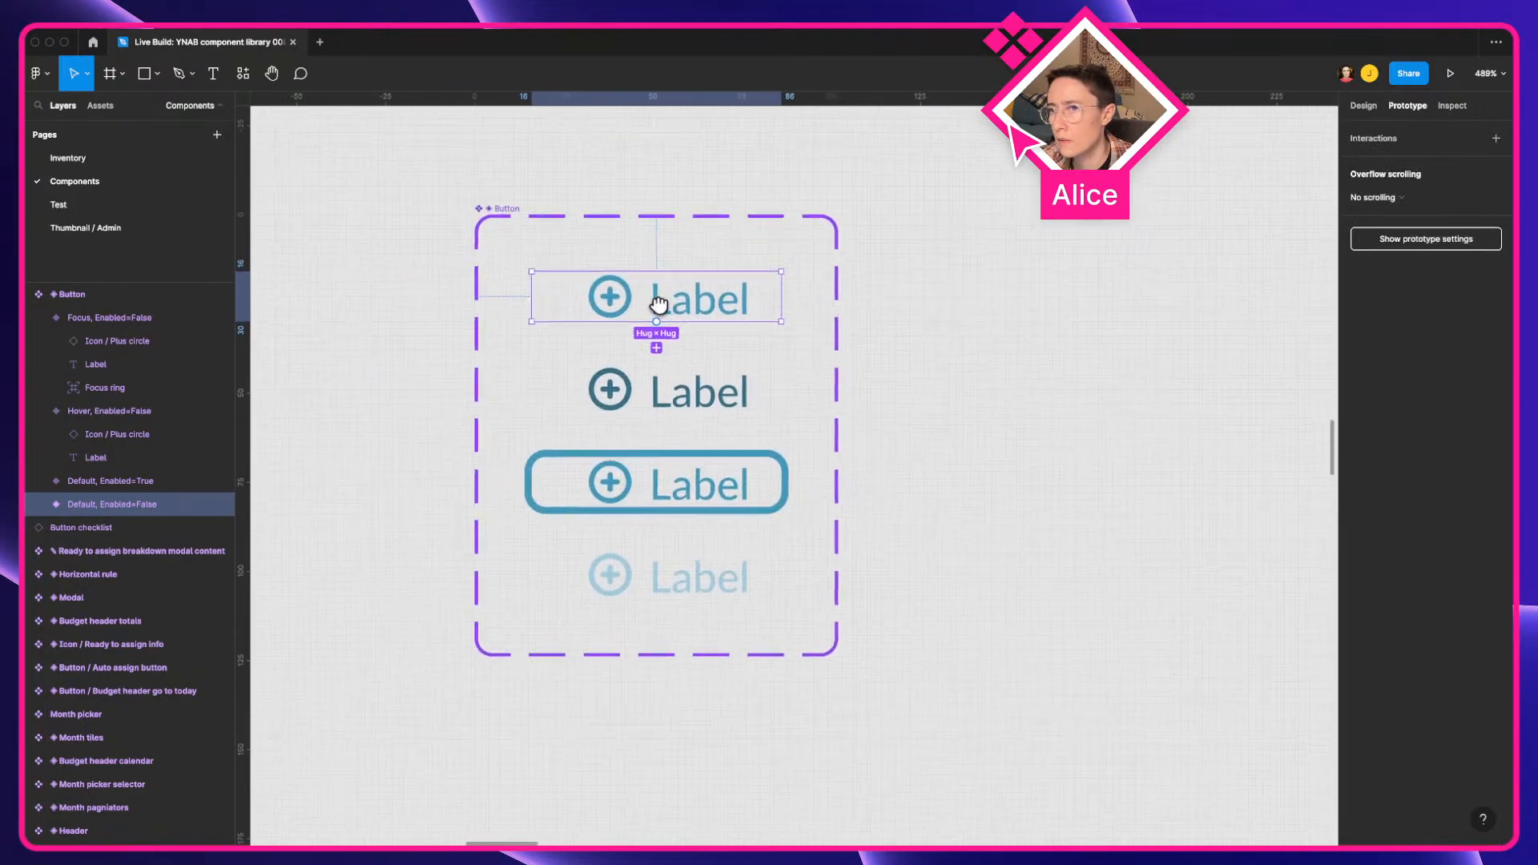
left_click_drag(665, 355, 652, 400)
left_click(1202, 201)
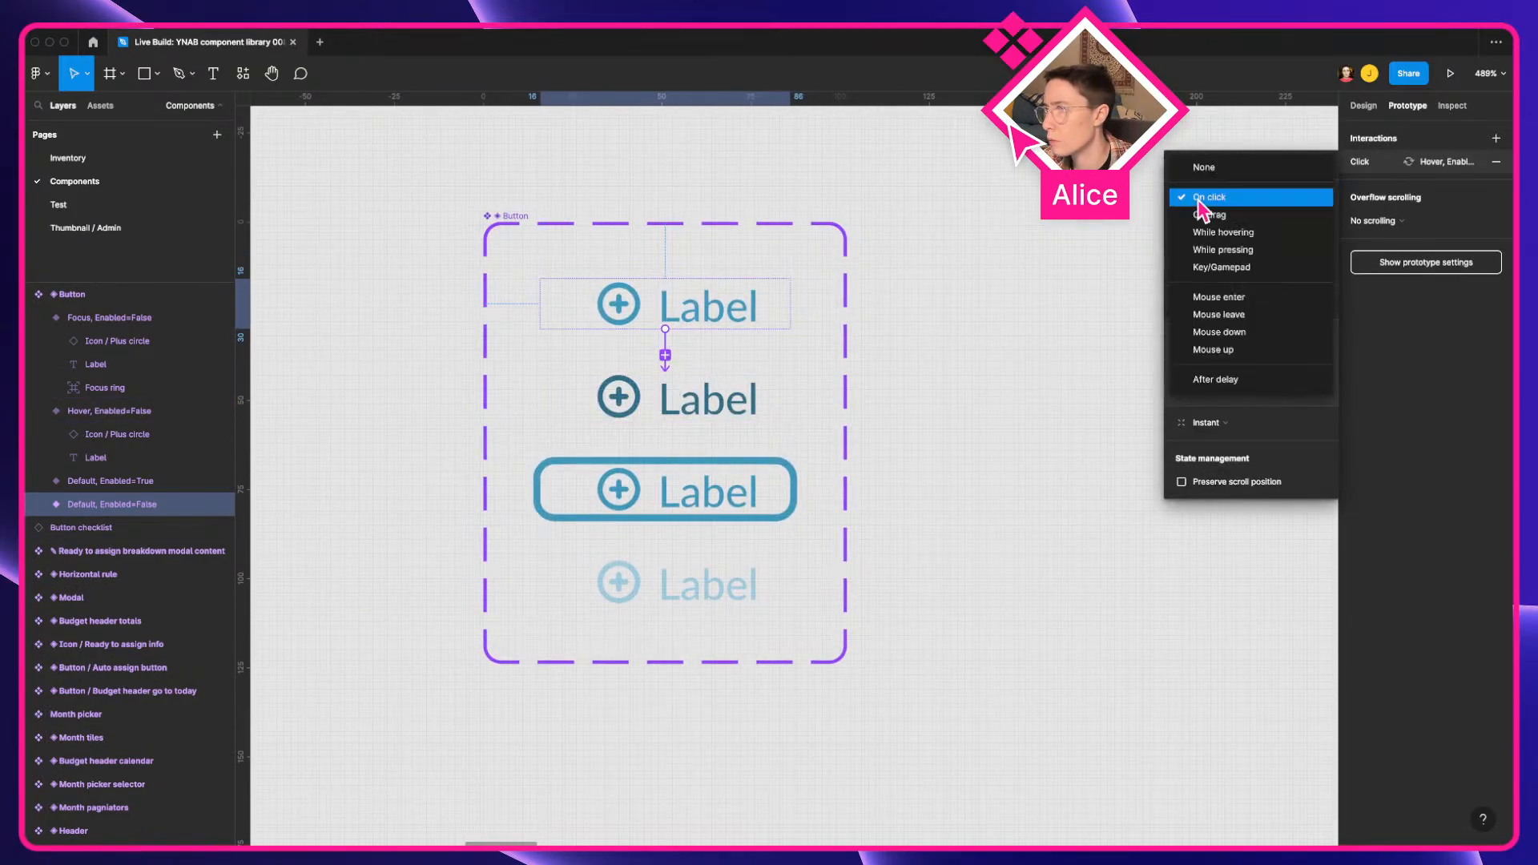
left_click(1219, 232)
left_click(992, 288)
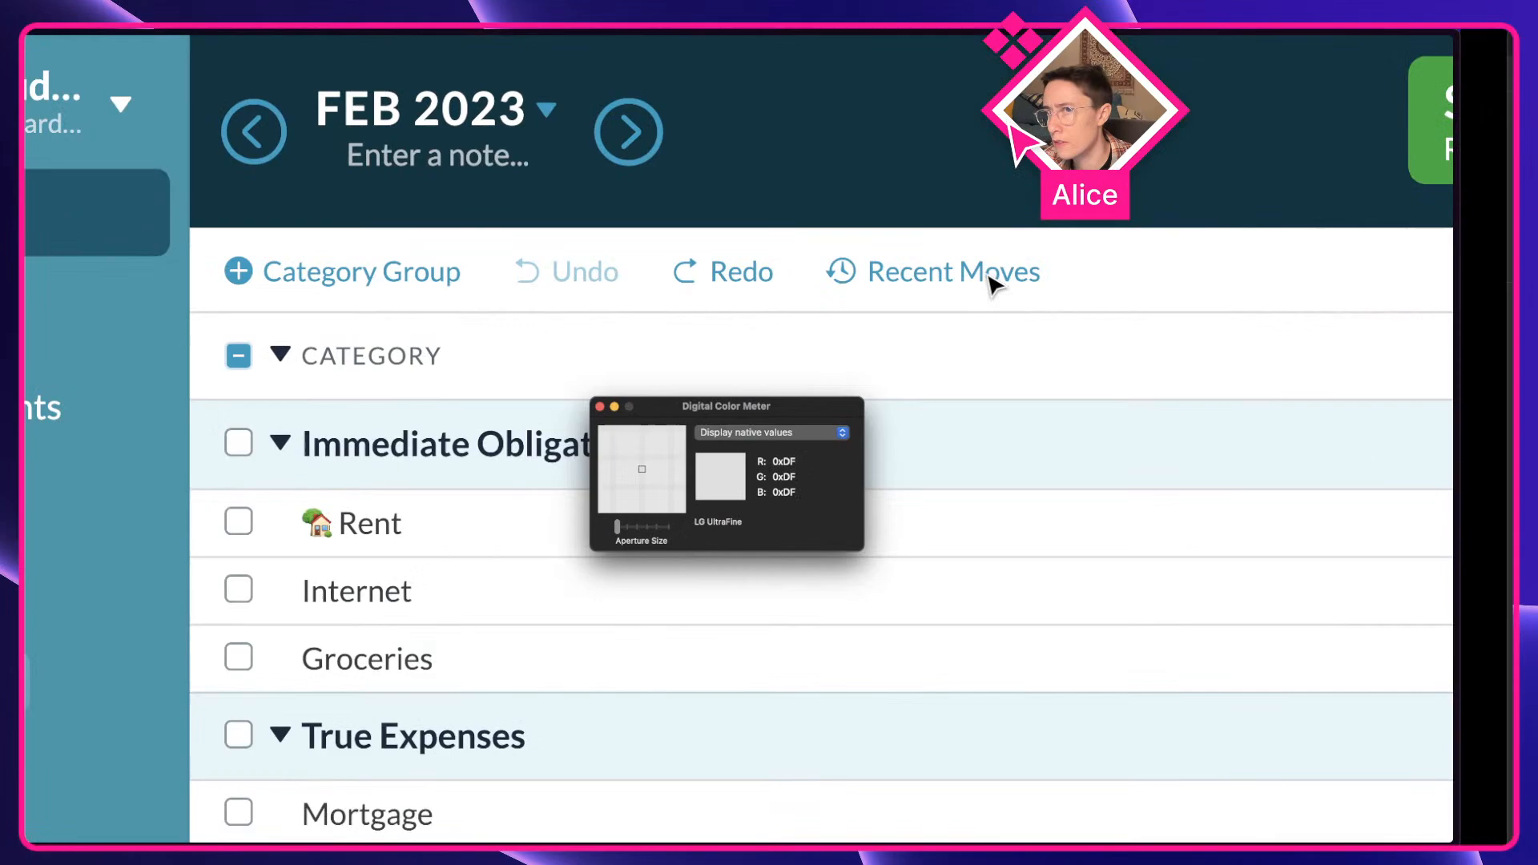
Step: Examine the budget table header buttons in the YNAB web app and return to Figma
left_click(342, 277)
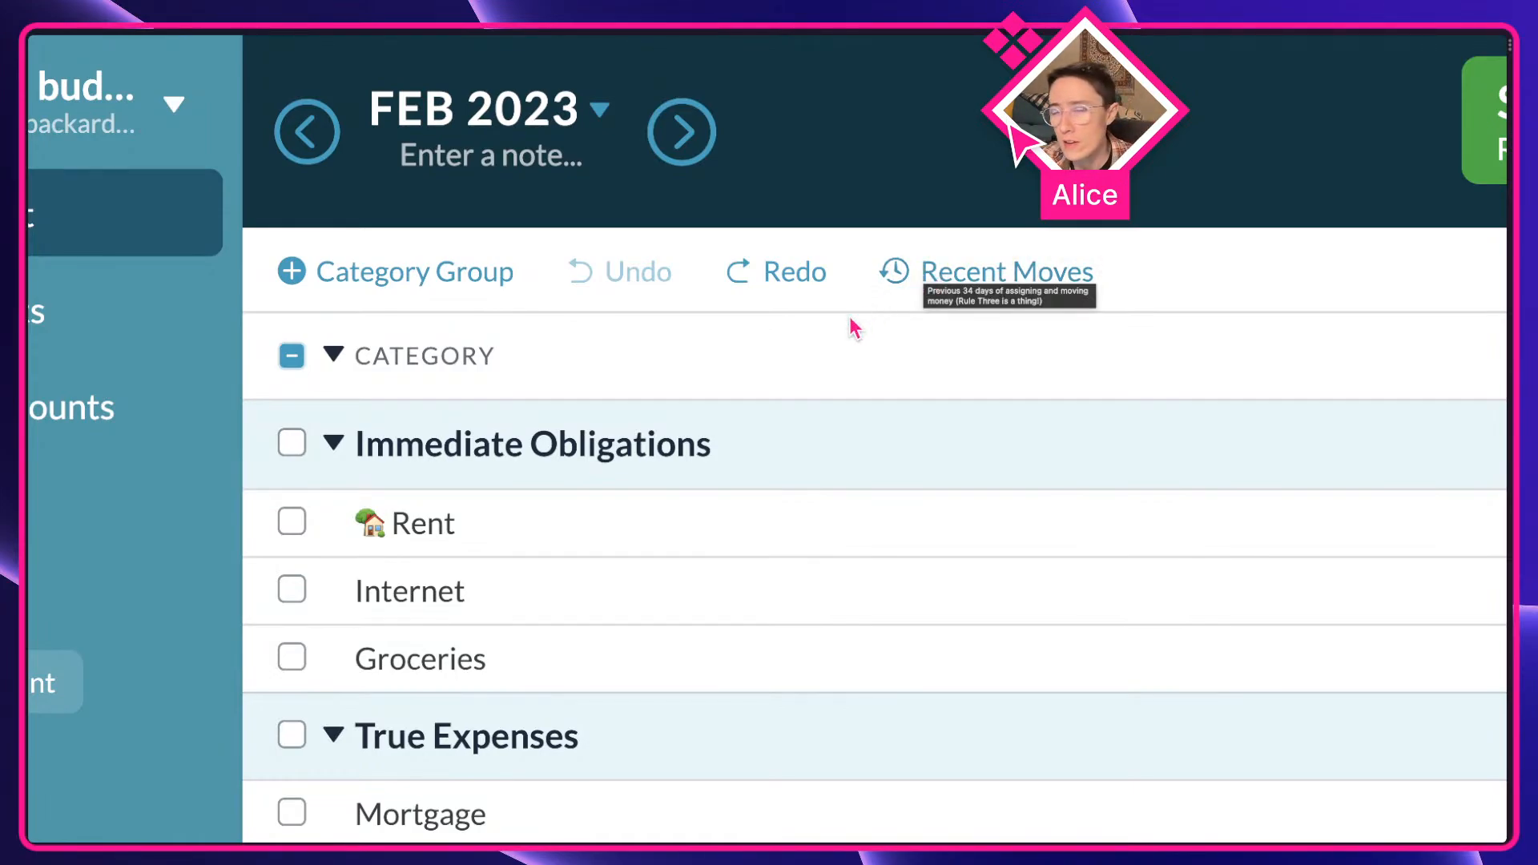
scroll(851, 318, "down", 5)
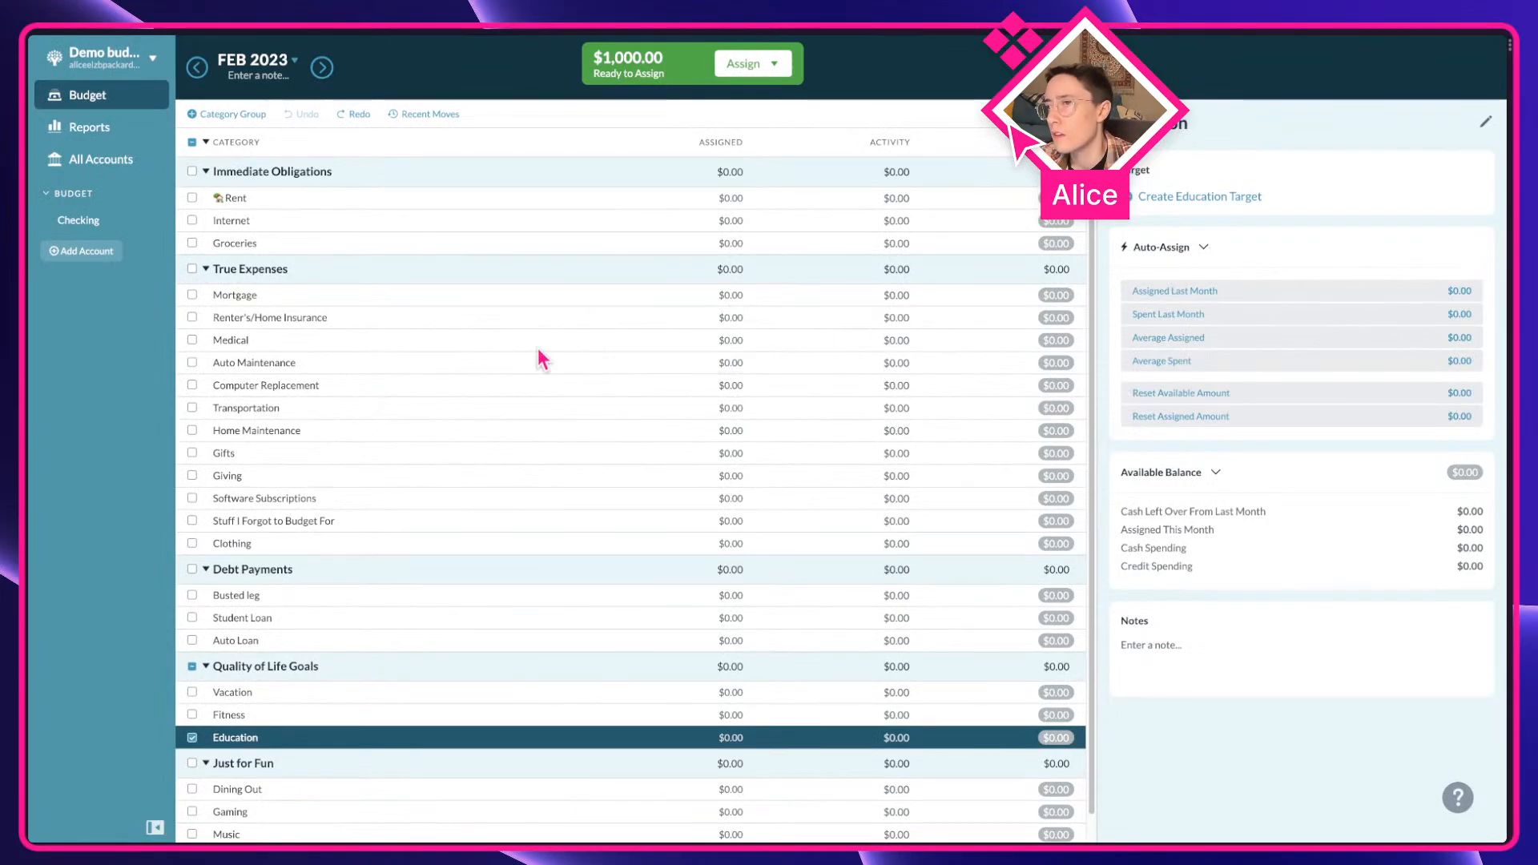
key("ctrl+Right")
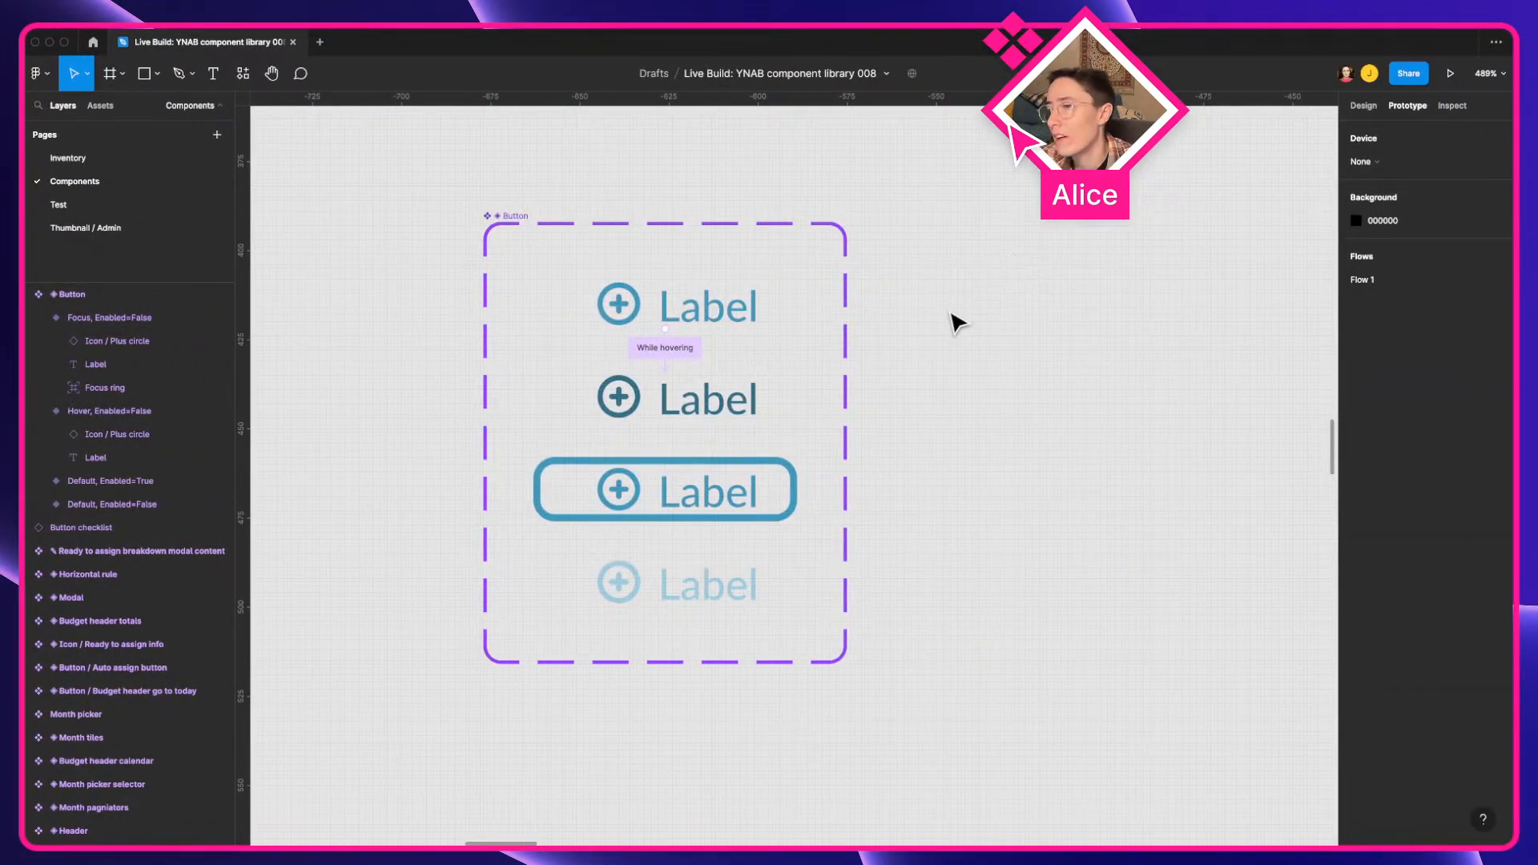
Step: Write a "hello" cursor chat message beside the Button component set and dismiss it
scroll(1129, 224, "up", 2)
scroll(1129, 224, "down", 5)
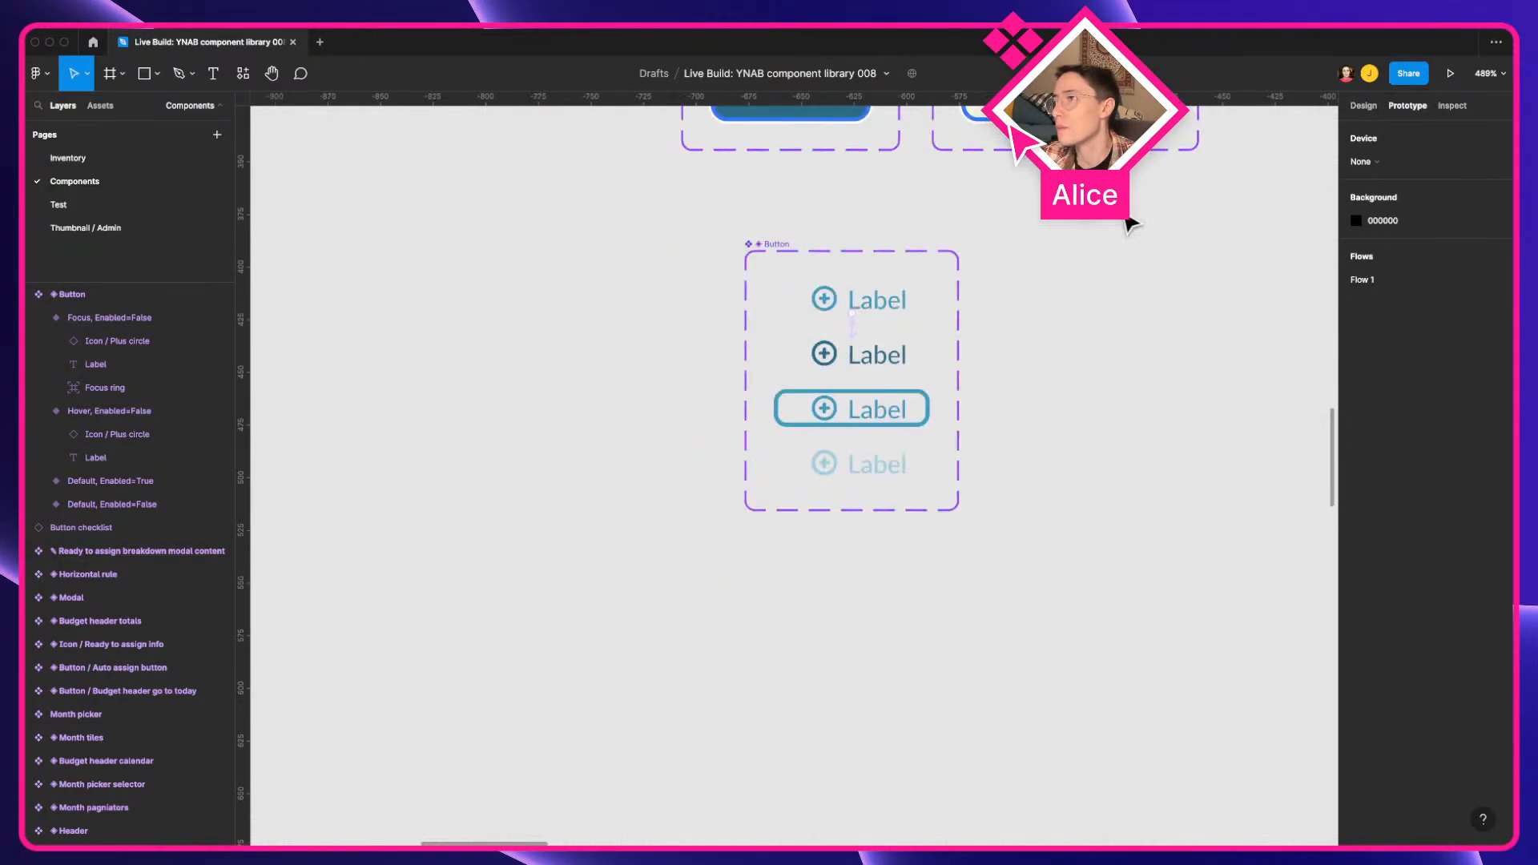
left_click_drag(1127, 227, 999, 339)
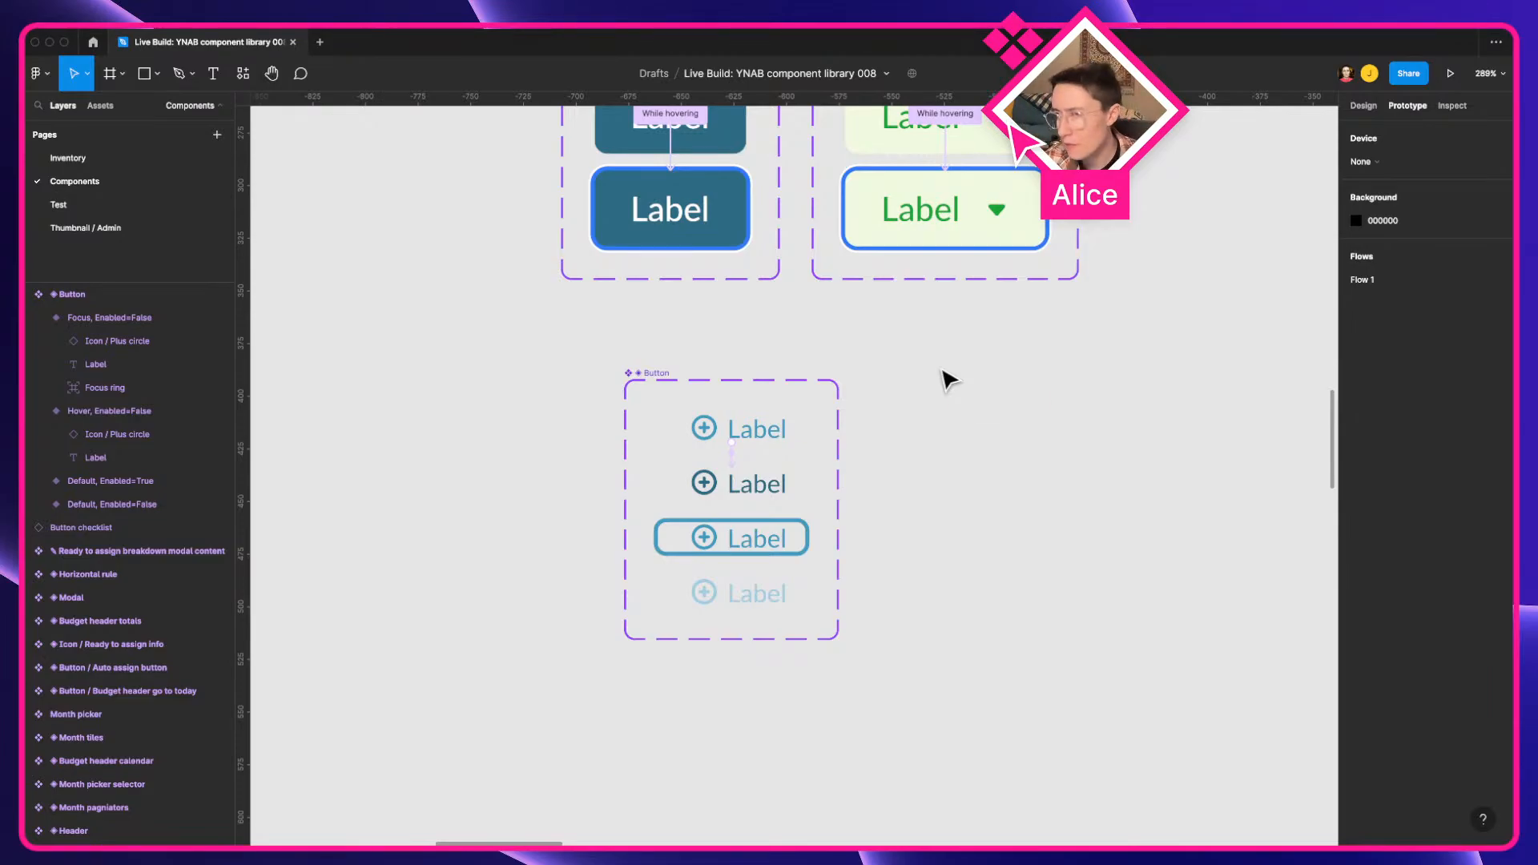
key("slash")
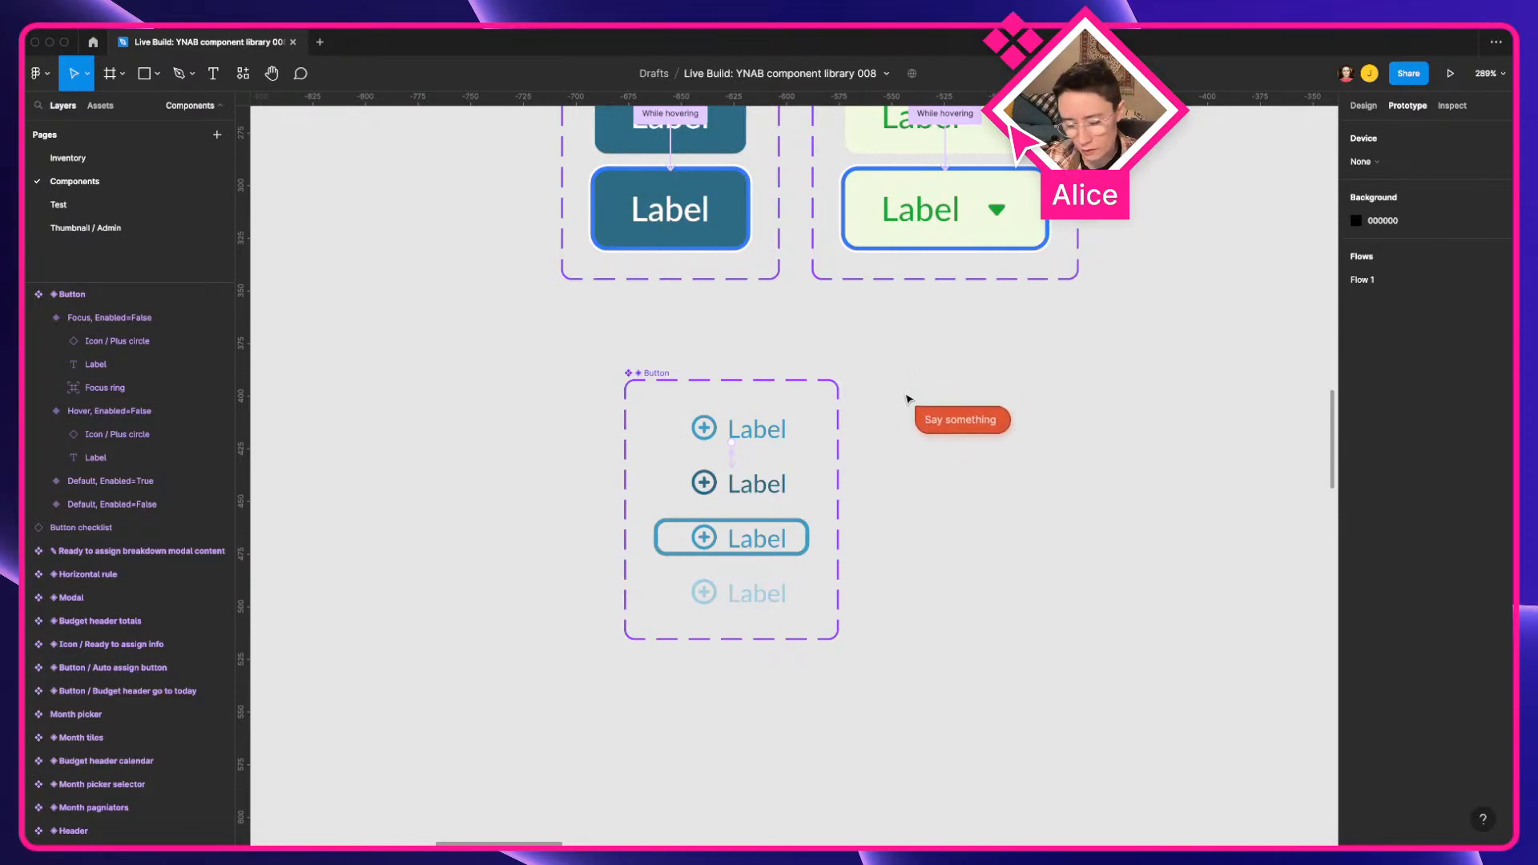
type("hello")
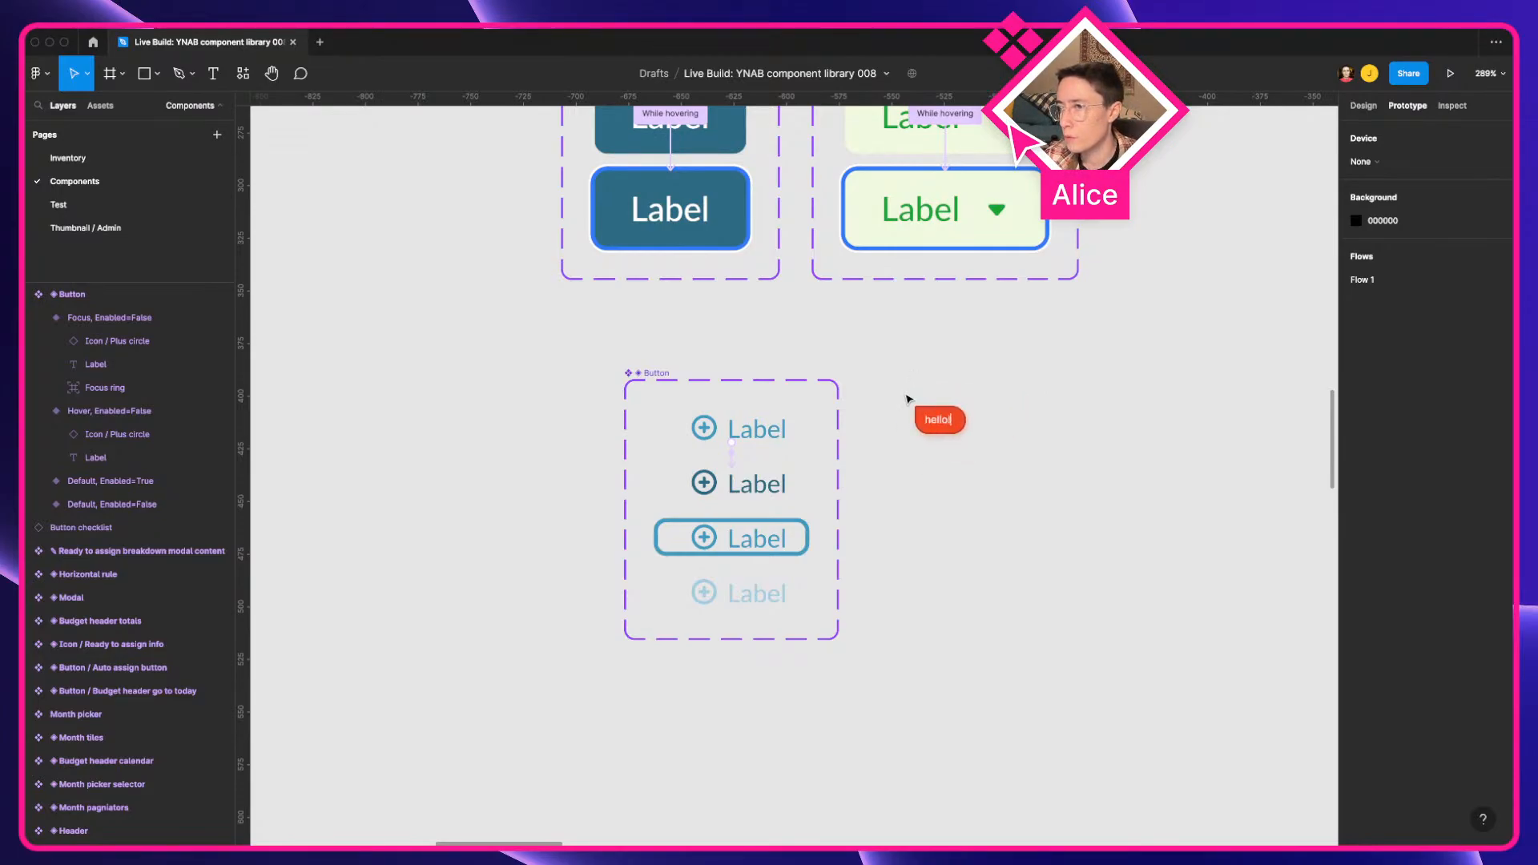
key("Escape")
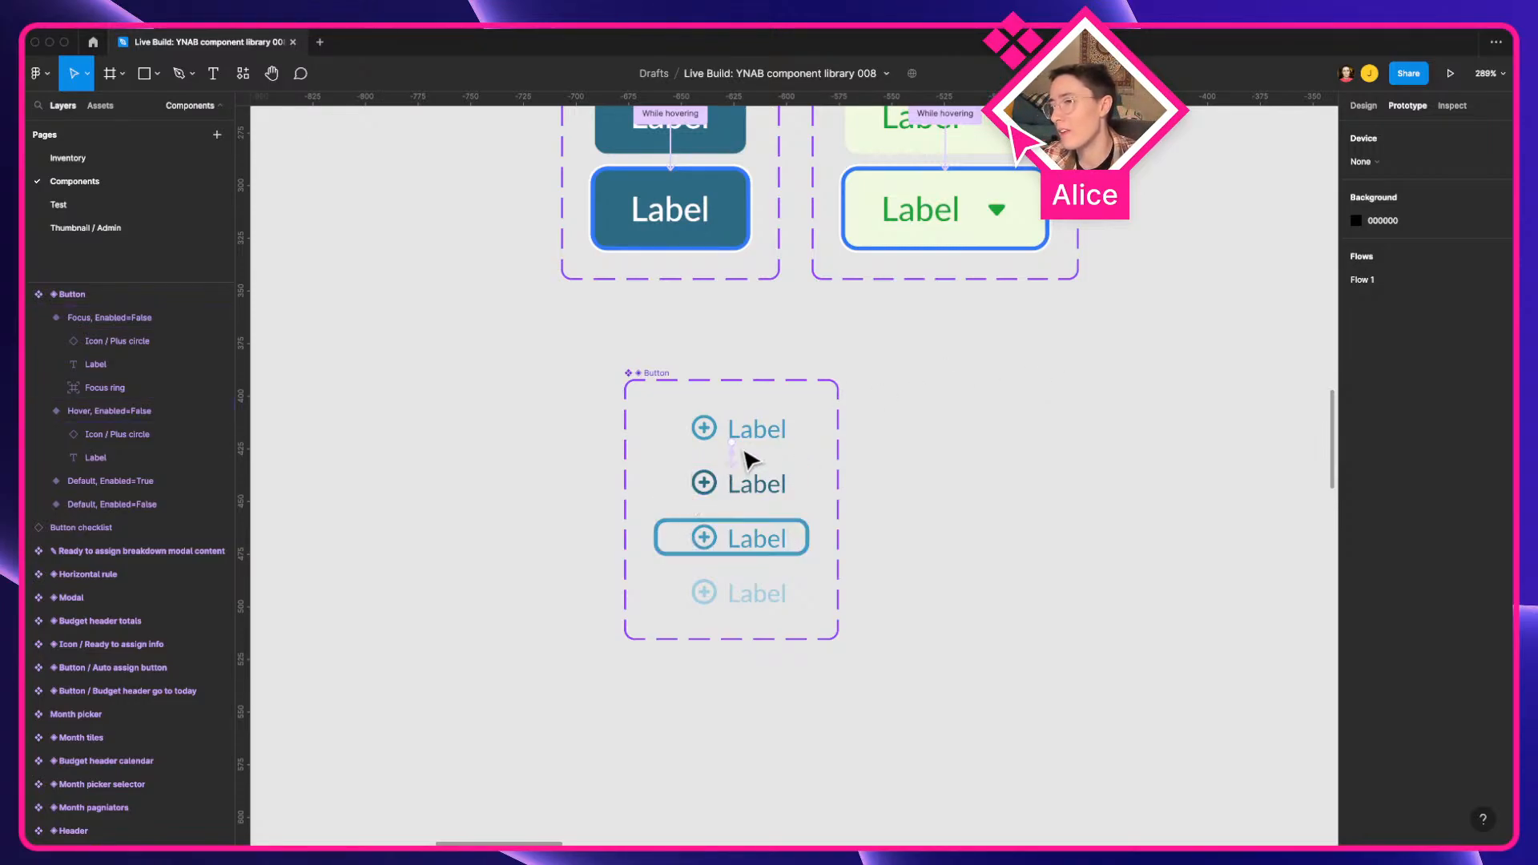
left_click_drag(731, 442, 738, 461)
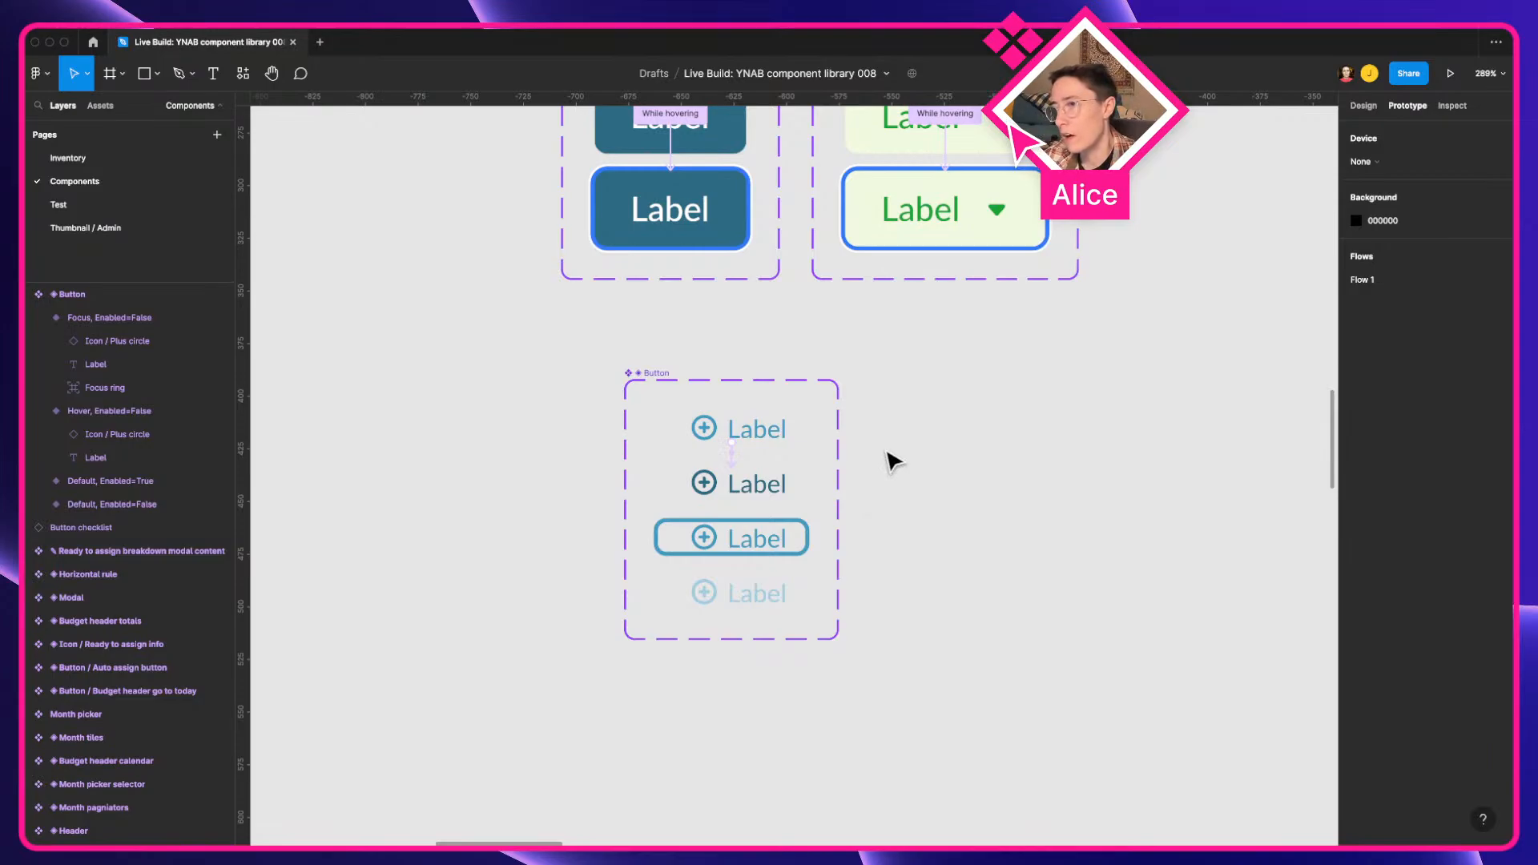
Step: Rename the Button component set to "Button / Budget table header buttons"
left_click(669, 391)
key("super+r")
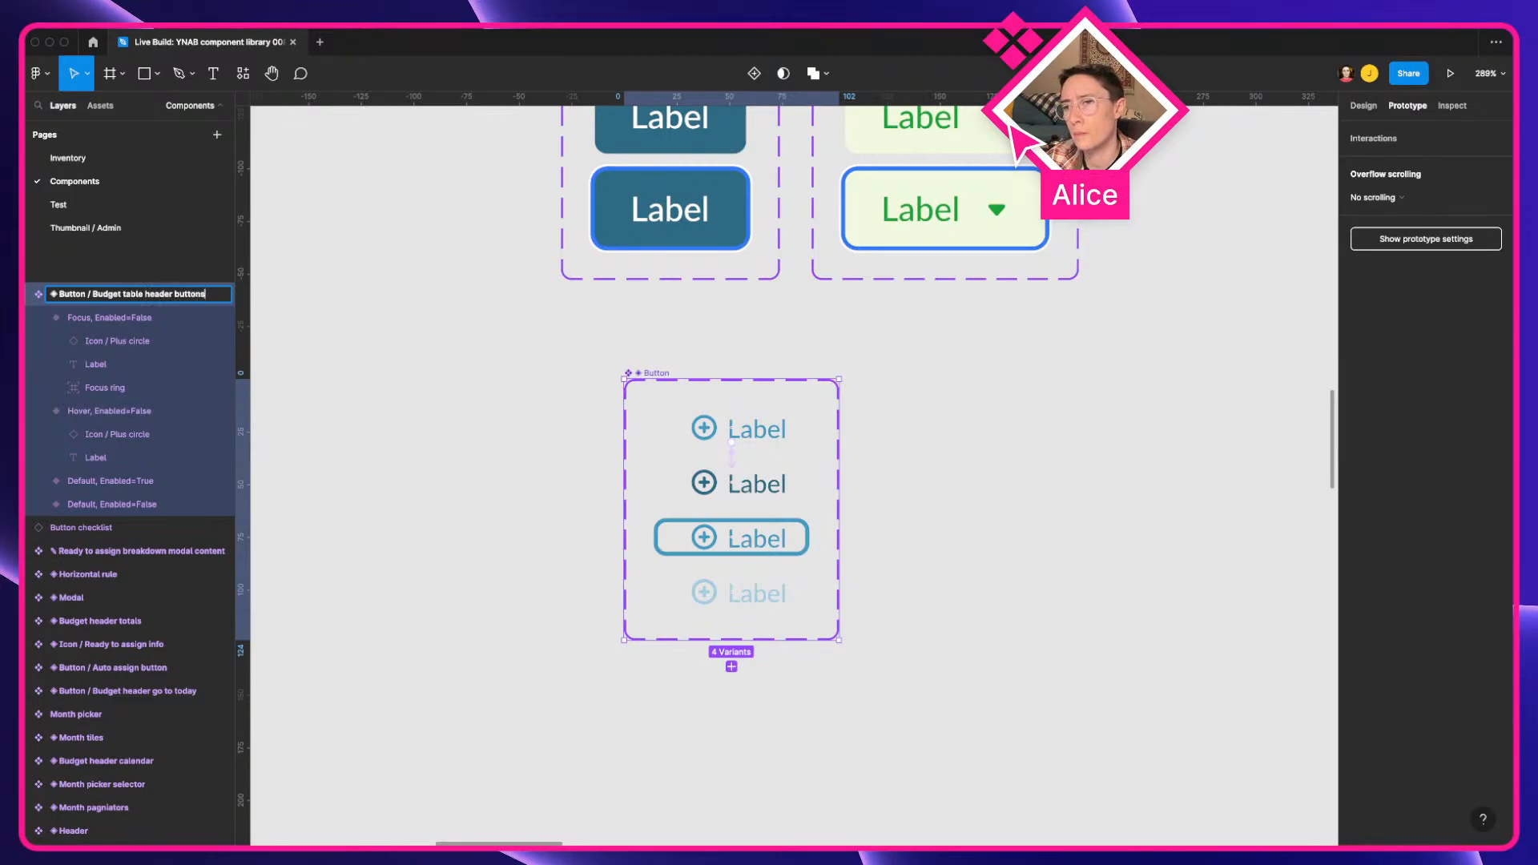
key("Return")
key("Escape")
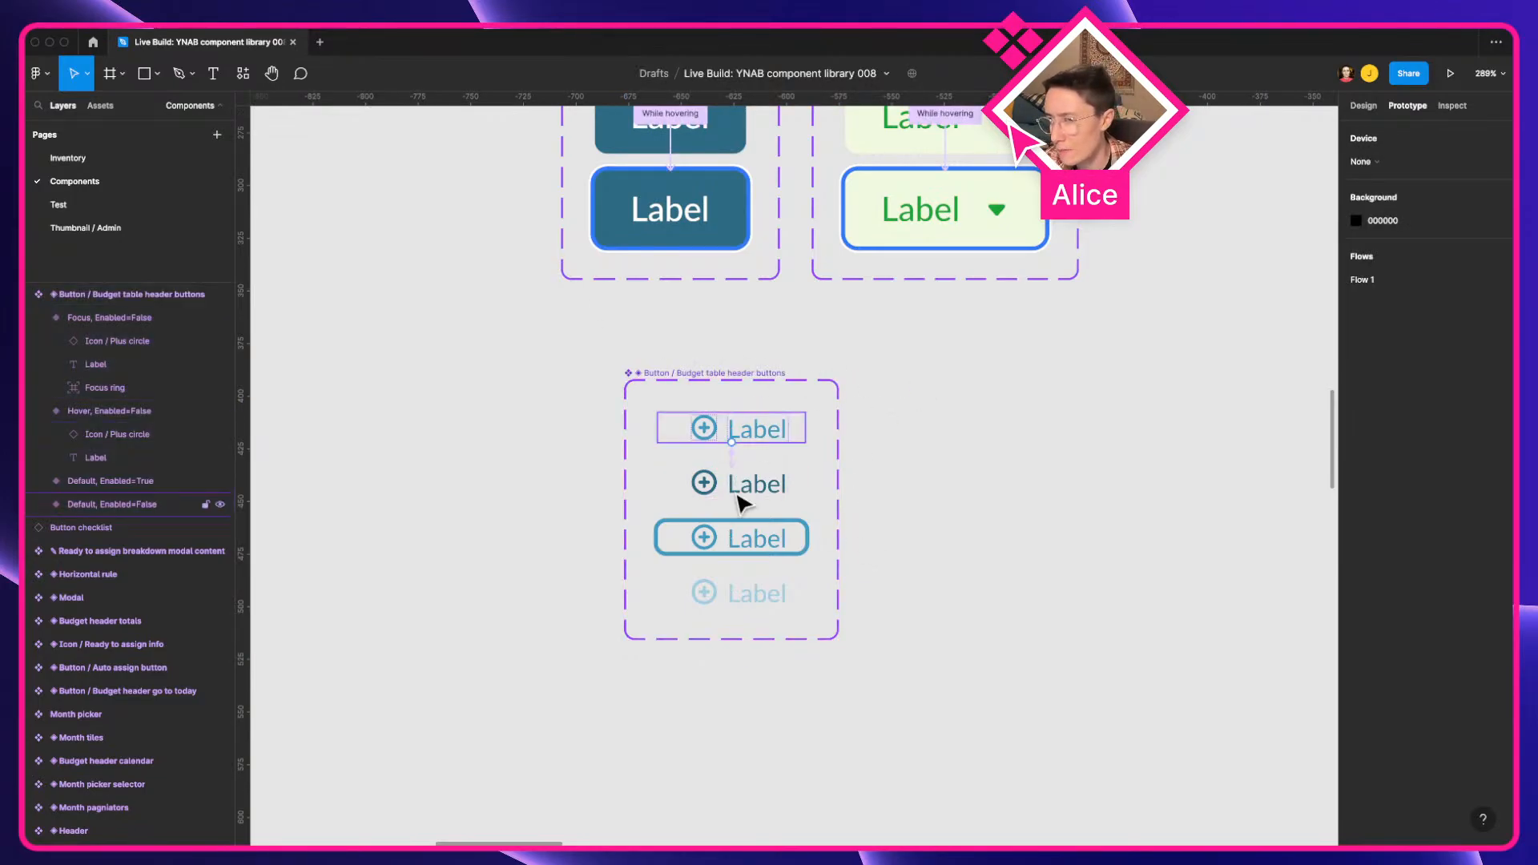
Step: Switch to the YNAB web app and inspect the Category Group button in the browser's developer tools
key("ctrl+Left")
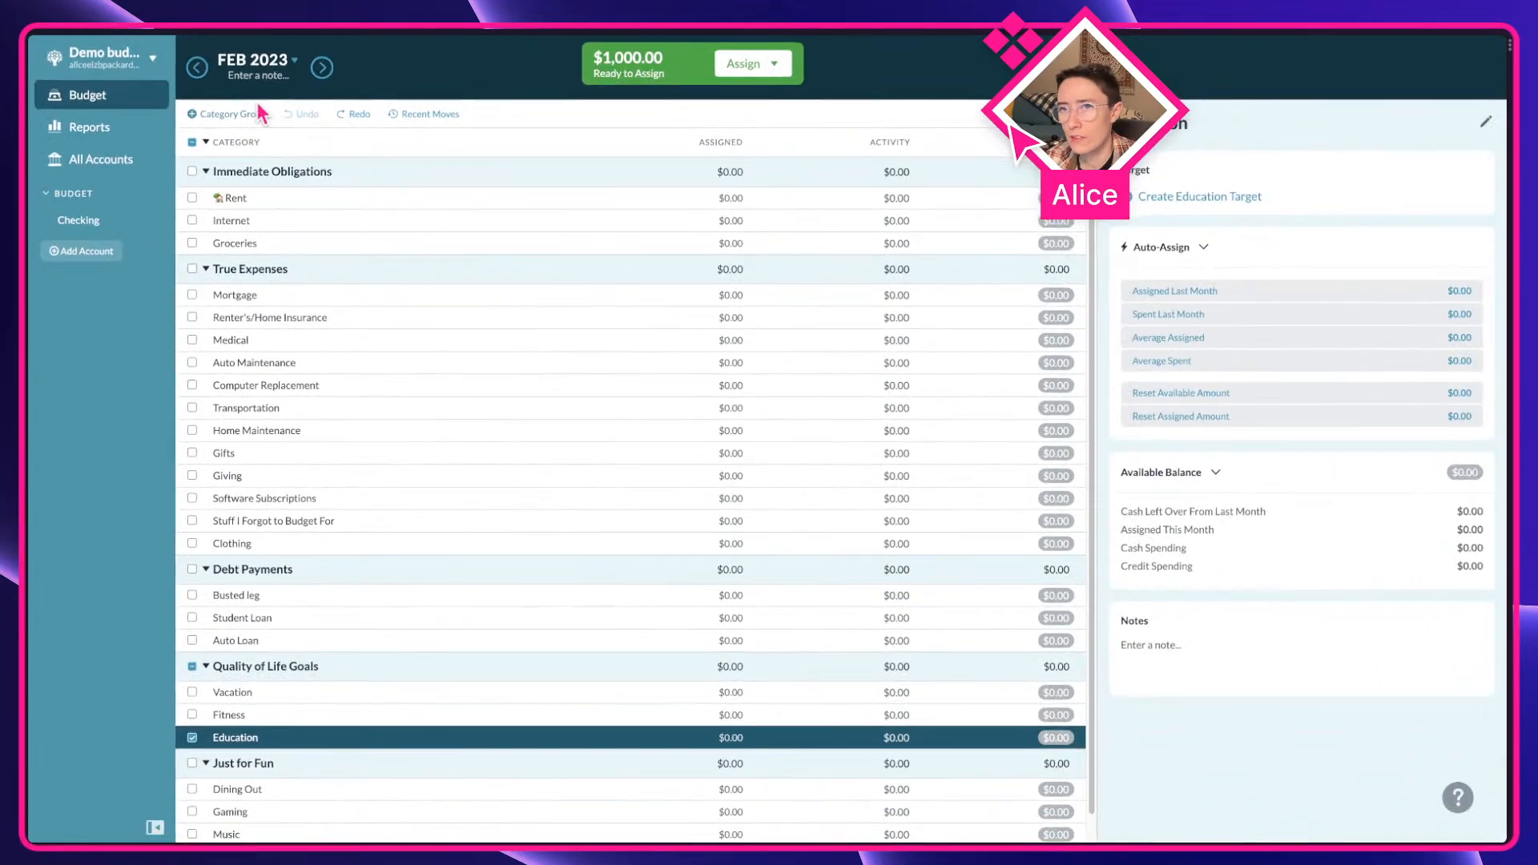
right_click(623, 272)
left_click(257, 240)
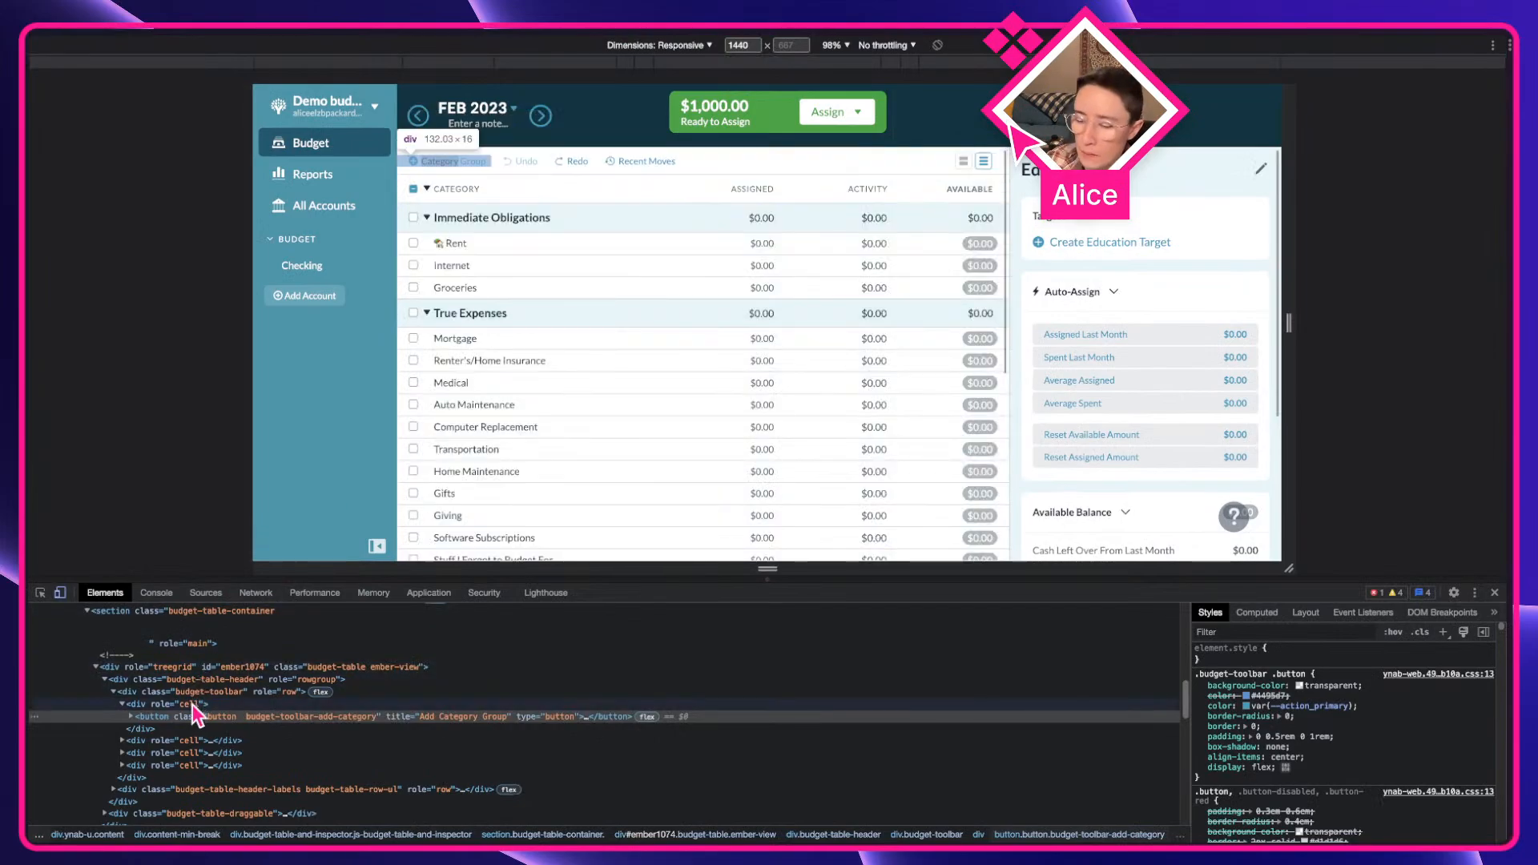
Step: Inspect the cell div that wraps the Category Group button and return to Figma
left_click(193, 704)
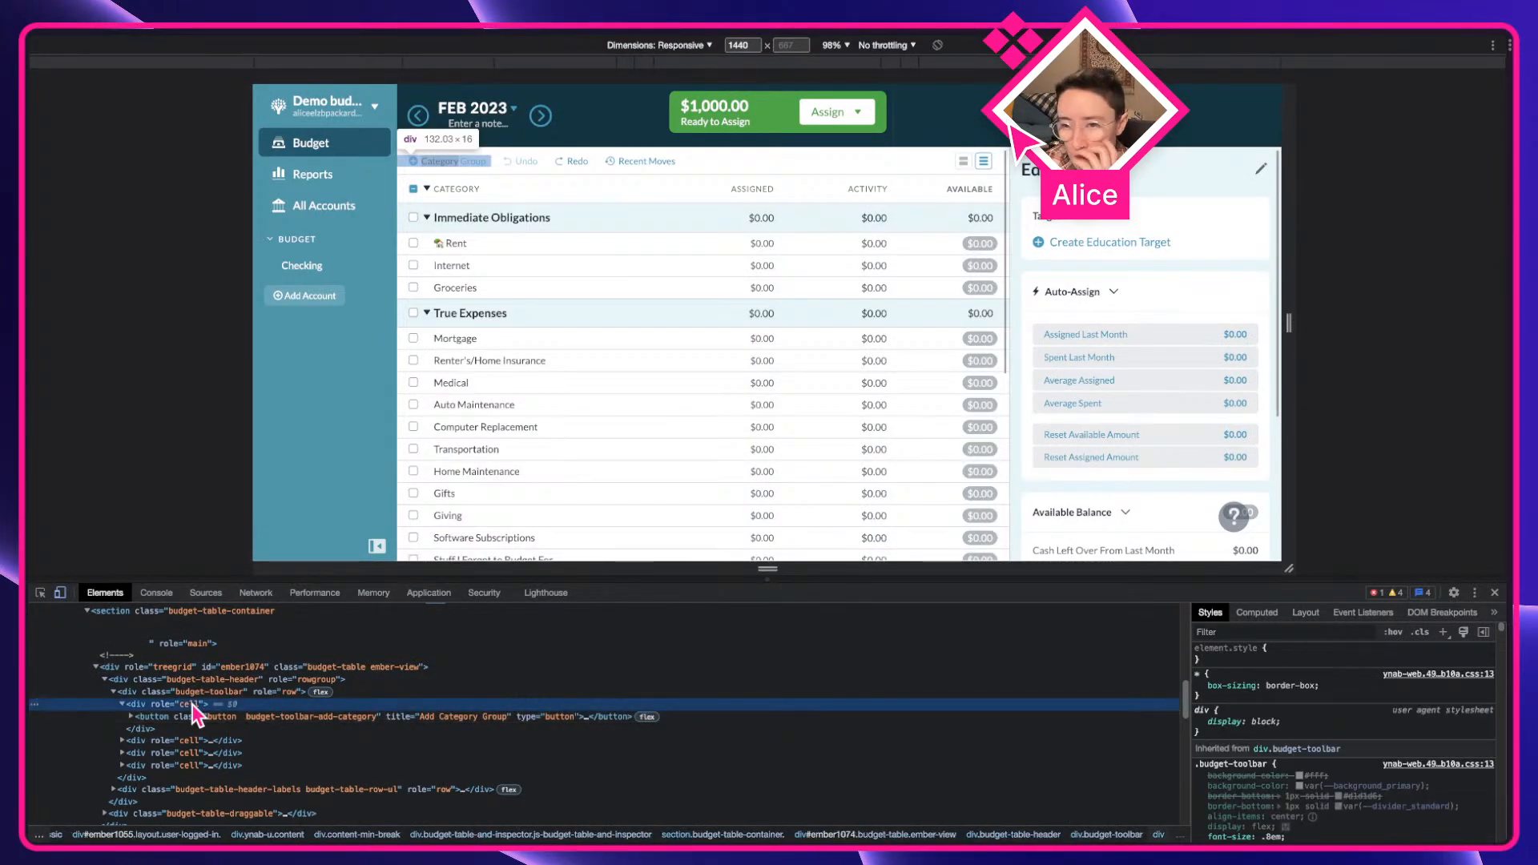
double_click(187, 708)
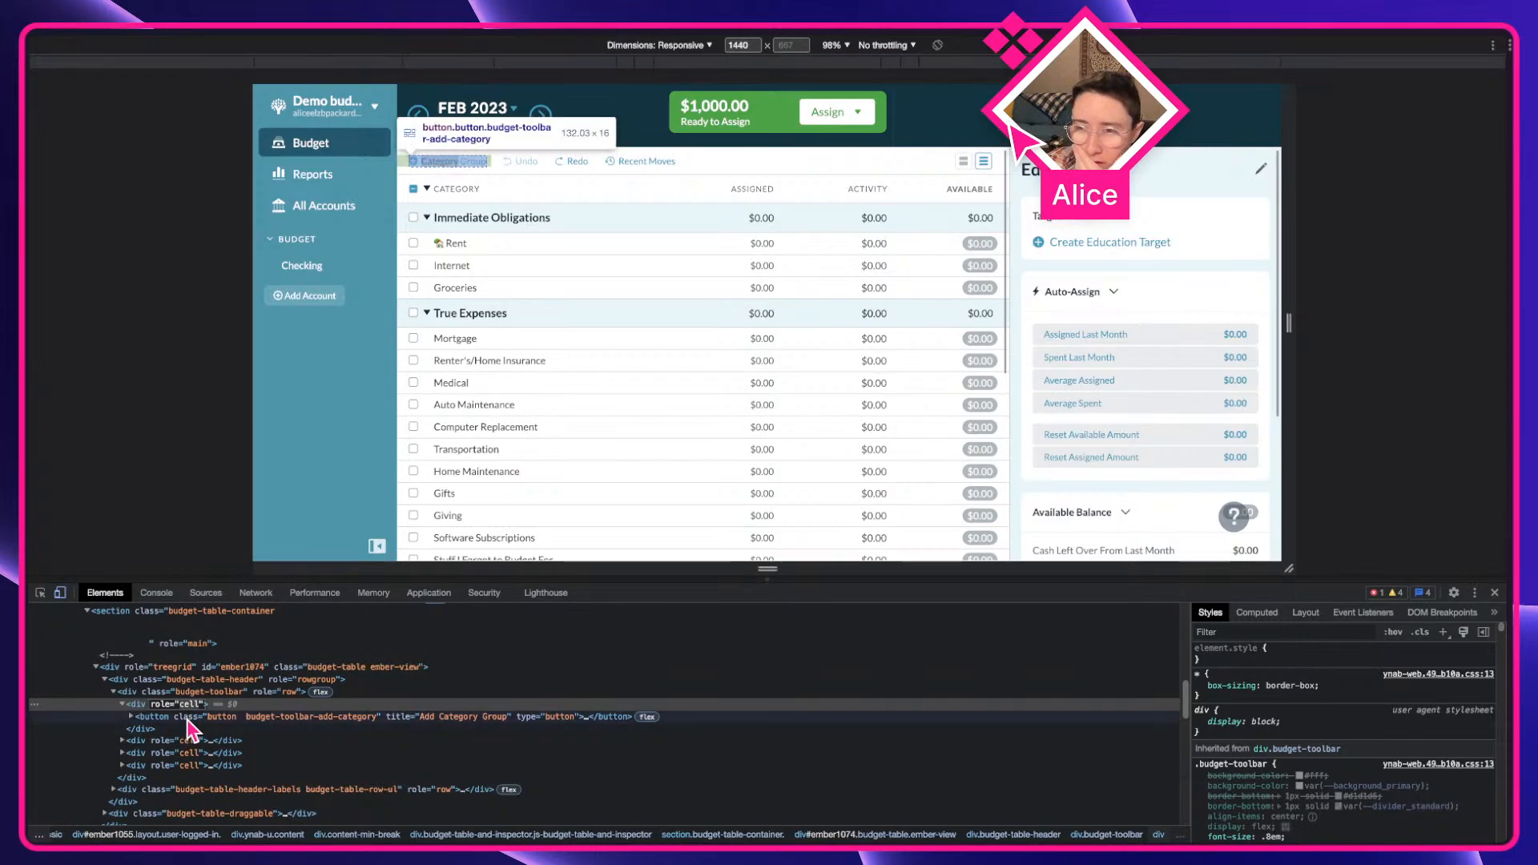
left_click(187, 719)
left_click(188, 705)
key("ctrl+Right")
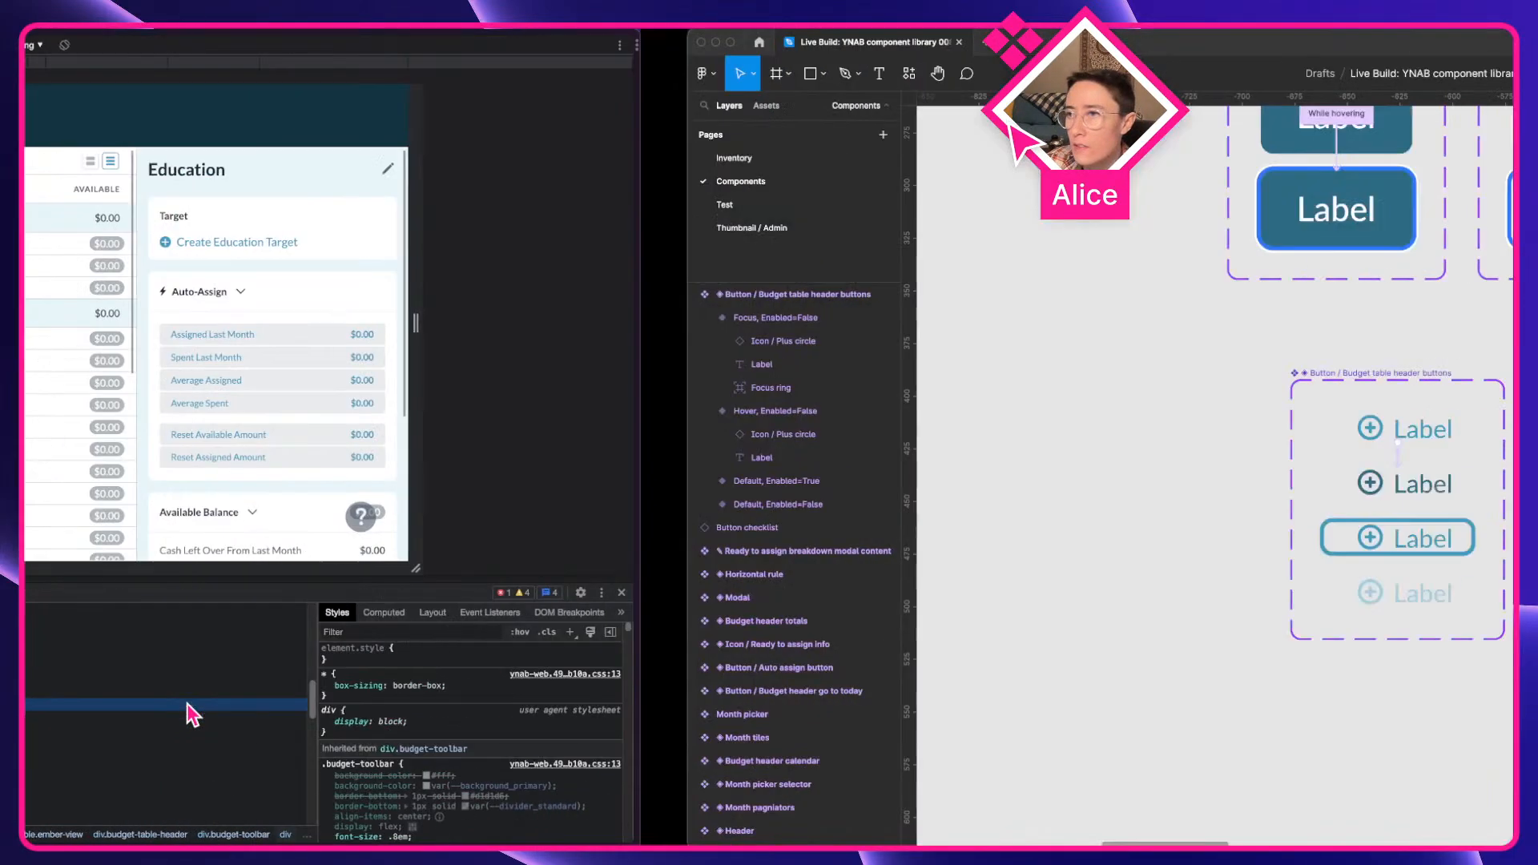
Step: Duplicate the default enabled button beside the component set and wrap the copy in an auto layout frame
left_click(732, 425)
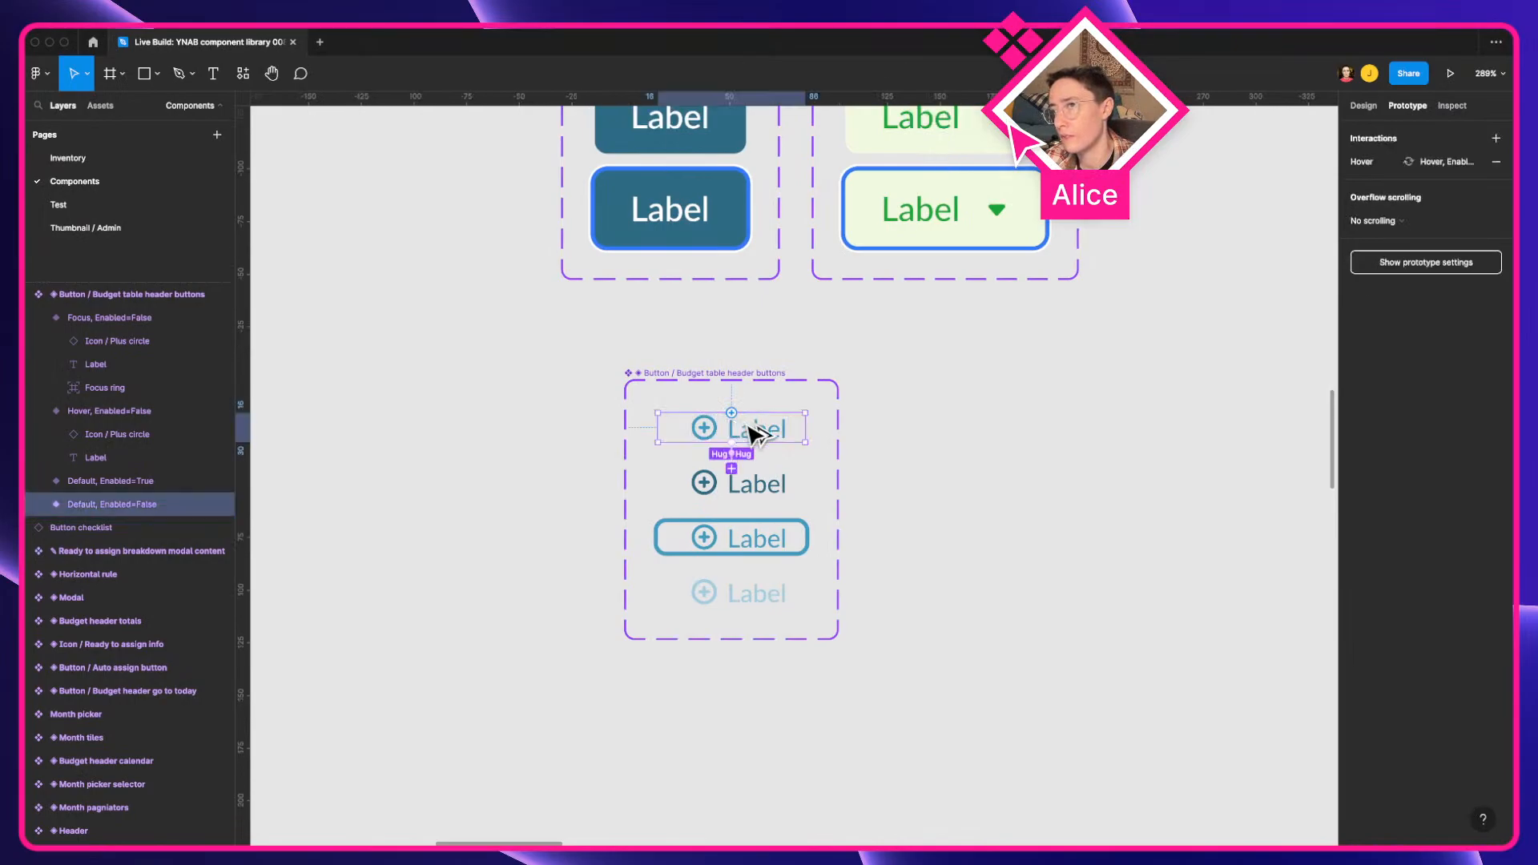
left_click_drag(811, 427, 1106, 477)
left_click(1363, 105)
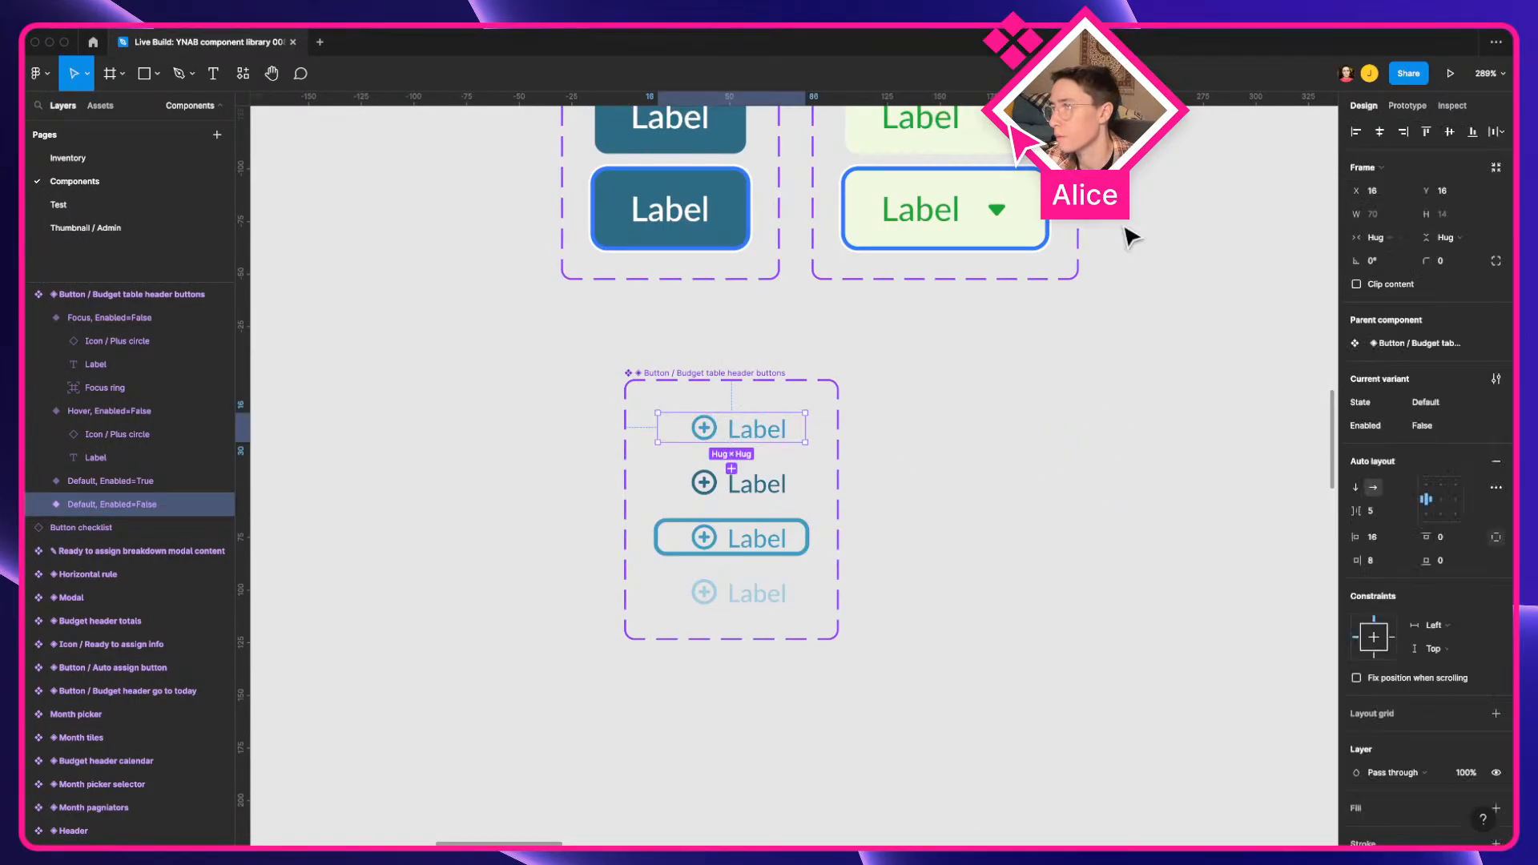
left_click_drag(761, 444, 1065, 495)
key("shift+a")
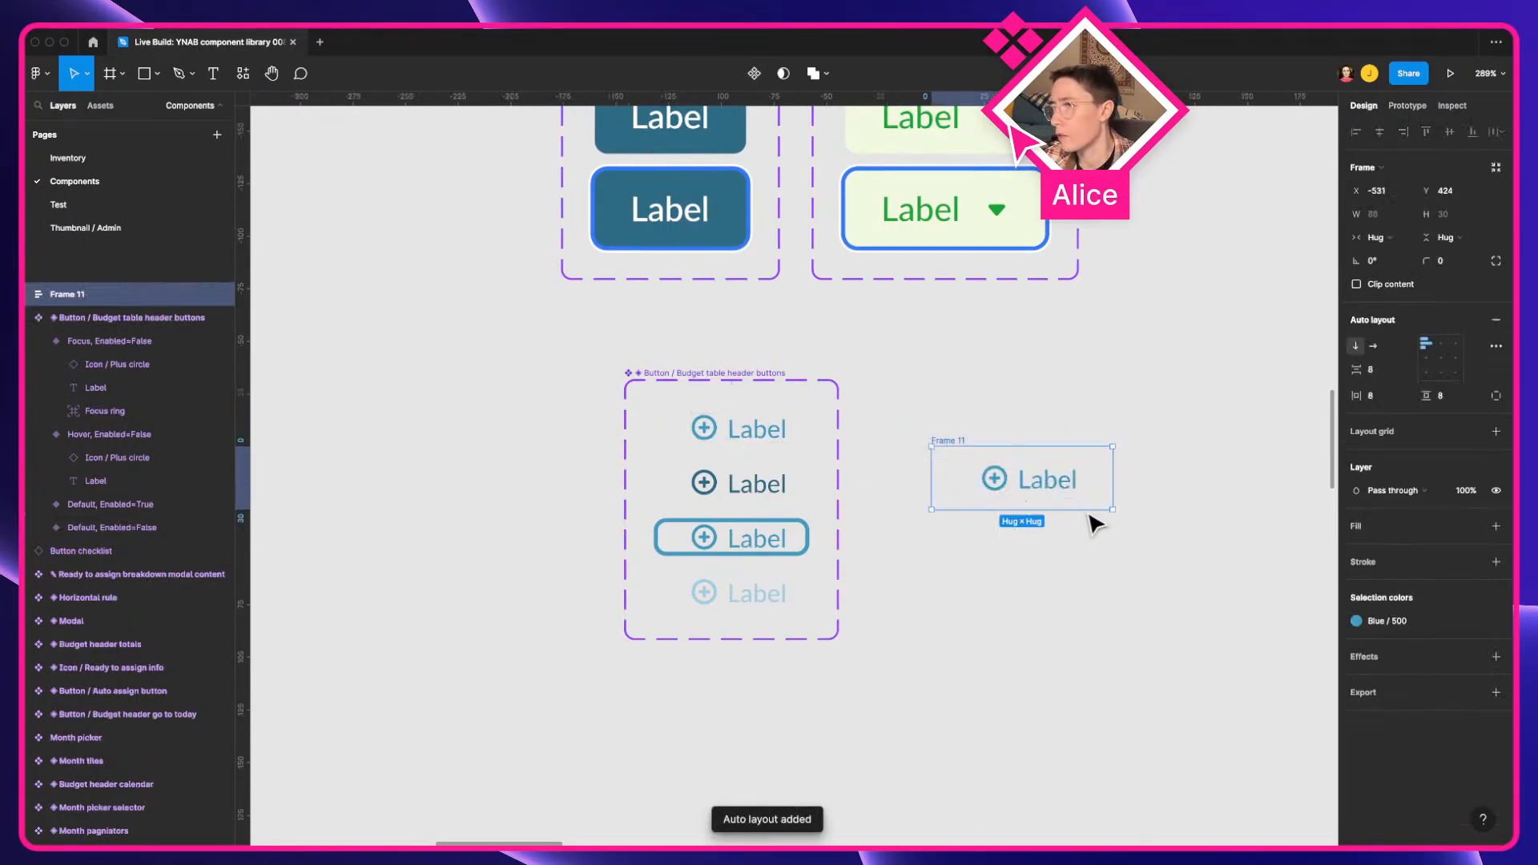
Step: Rename the new auto layout frame "Cell" and turn it into a component
key("super+r")
type("Cell")
key("Return")
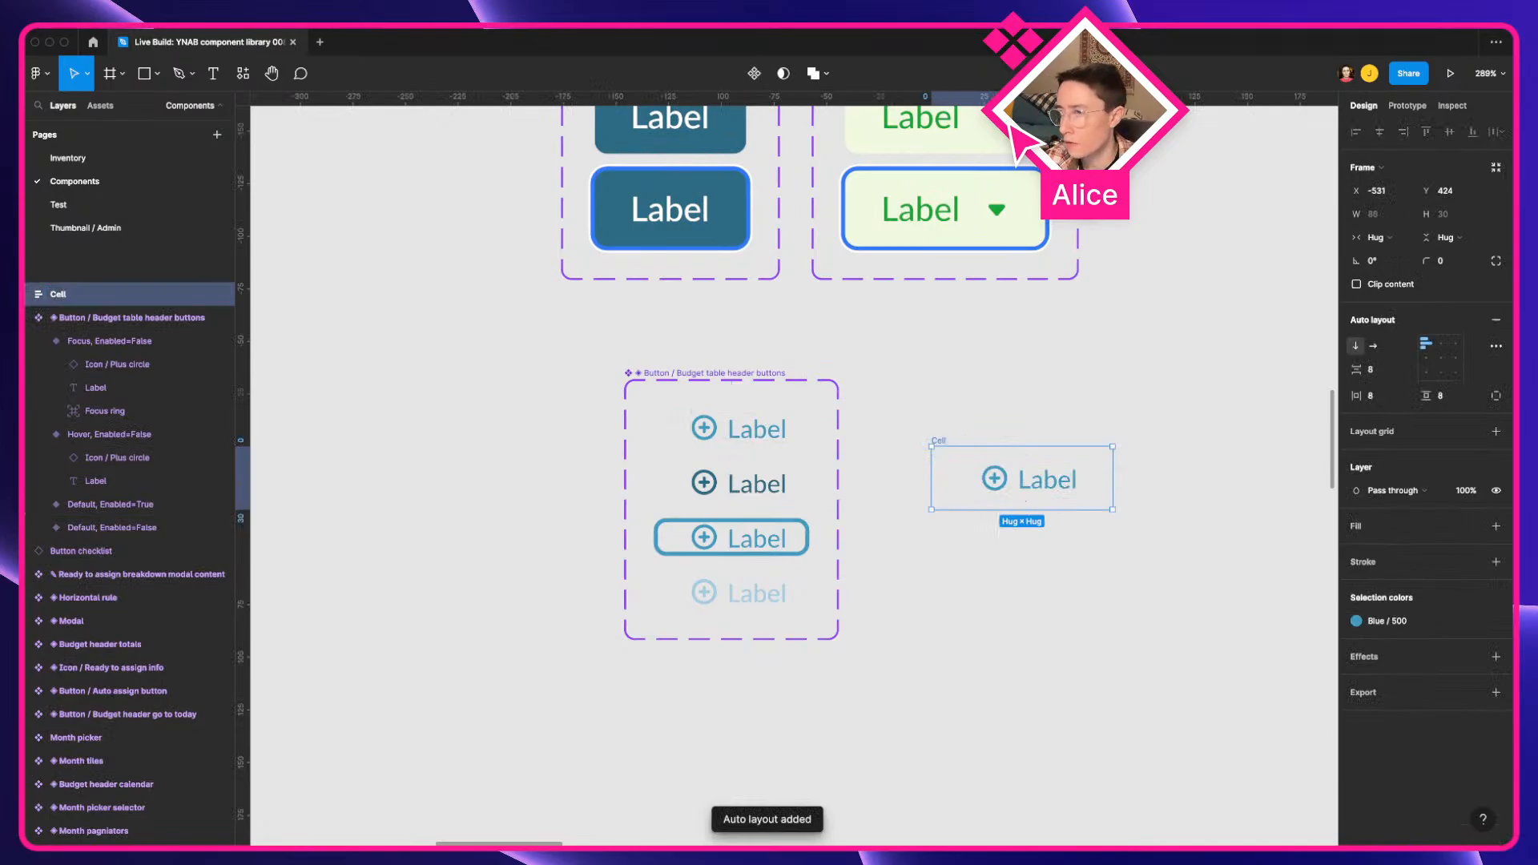
left_click_drag(1171, 600, 913, 588)
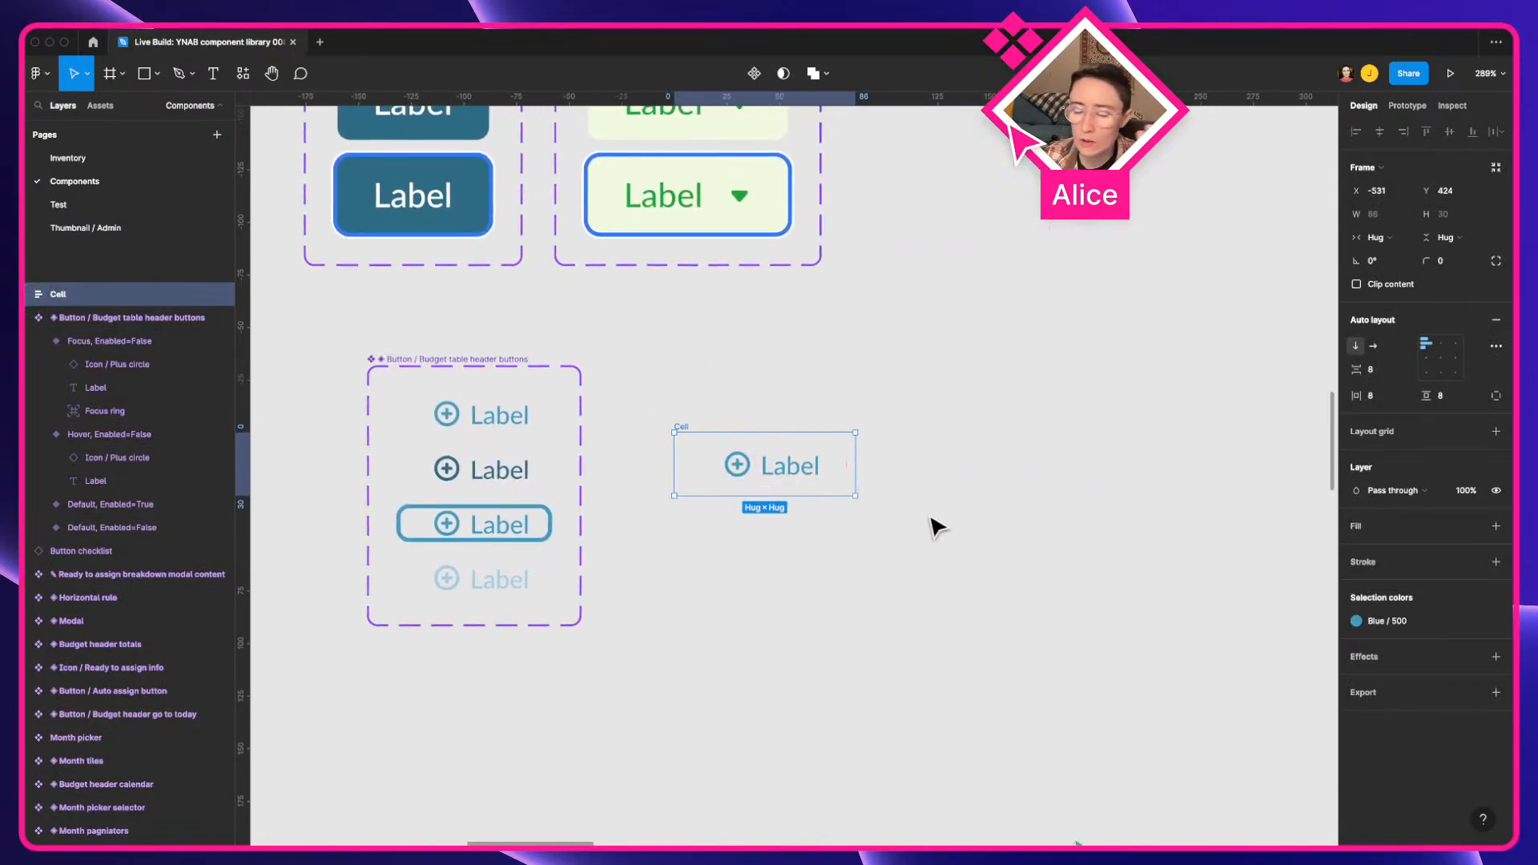
key("super+alt+k")
Step: Place two instances of the Cell component side by side below it and wrap them in an auto layout frame
left_click(742, 412)
left_click_drag(809, 489, 966, 661)
left_click(784, 622, "shift")
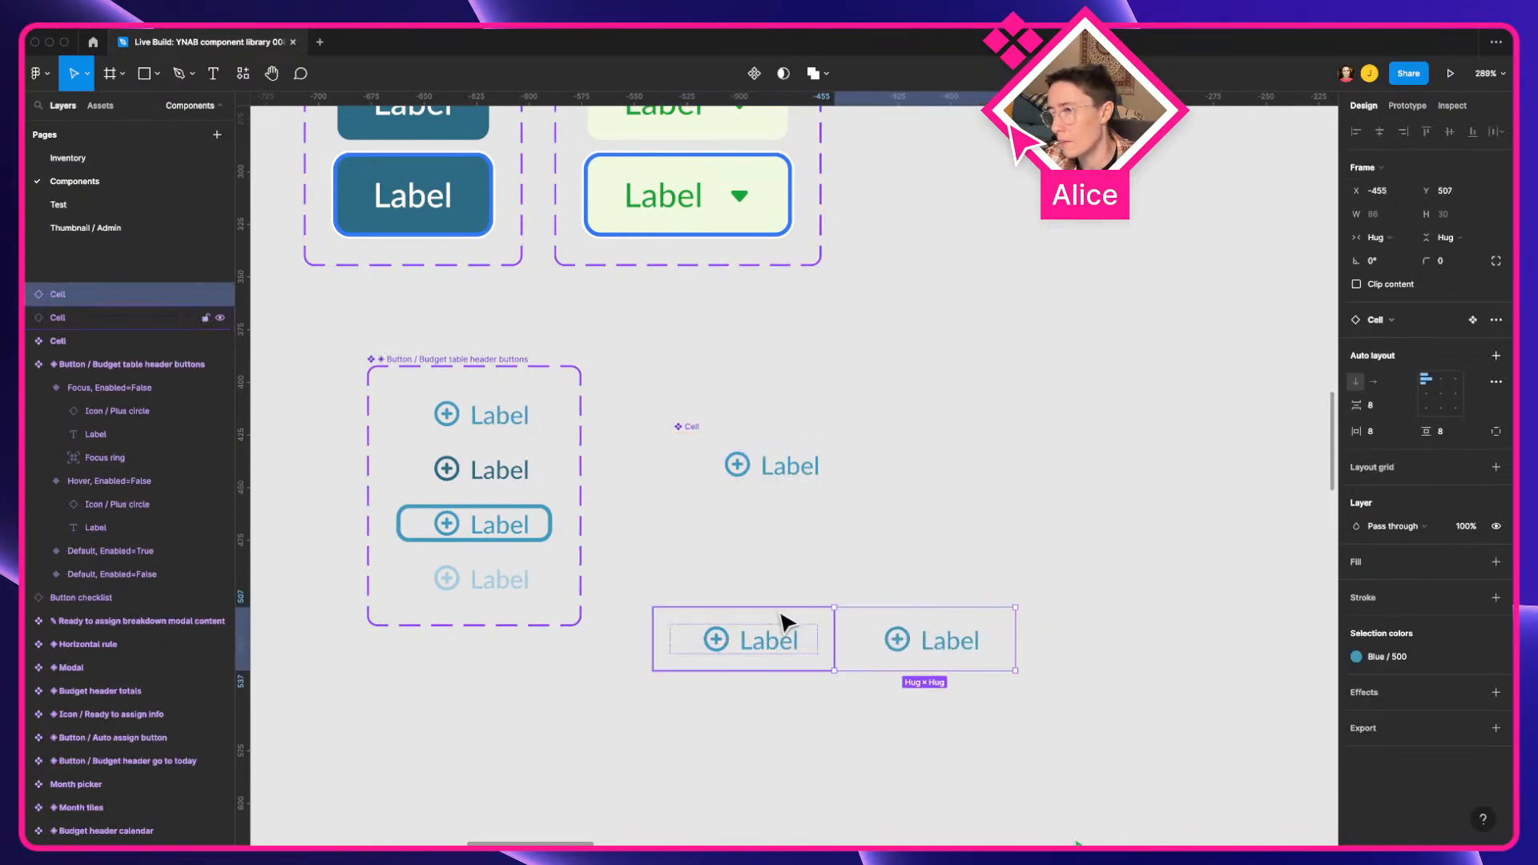
key("shift+a")
Step: Switch to the YNAB web app and inspect the markup of the Undo, Redo and Recent Moves cells in the developer tools
key("ctrl+Left")
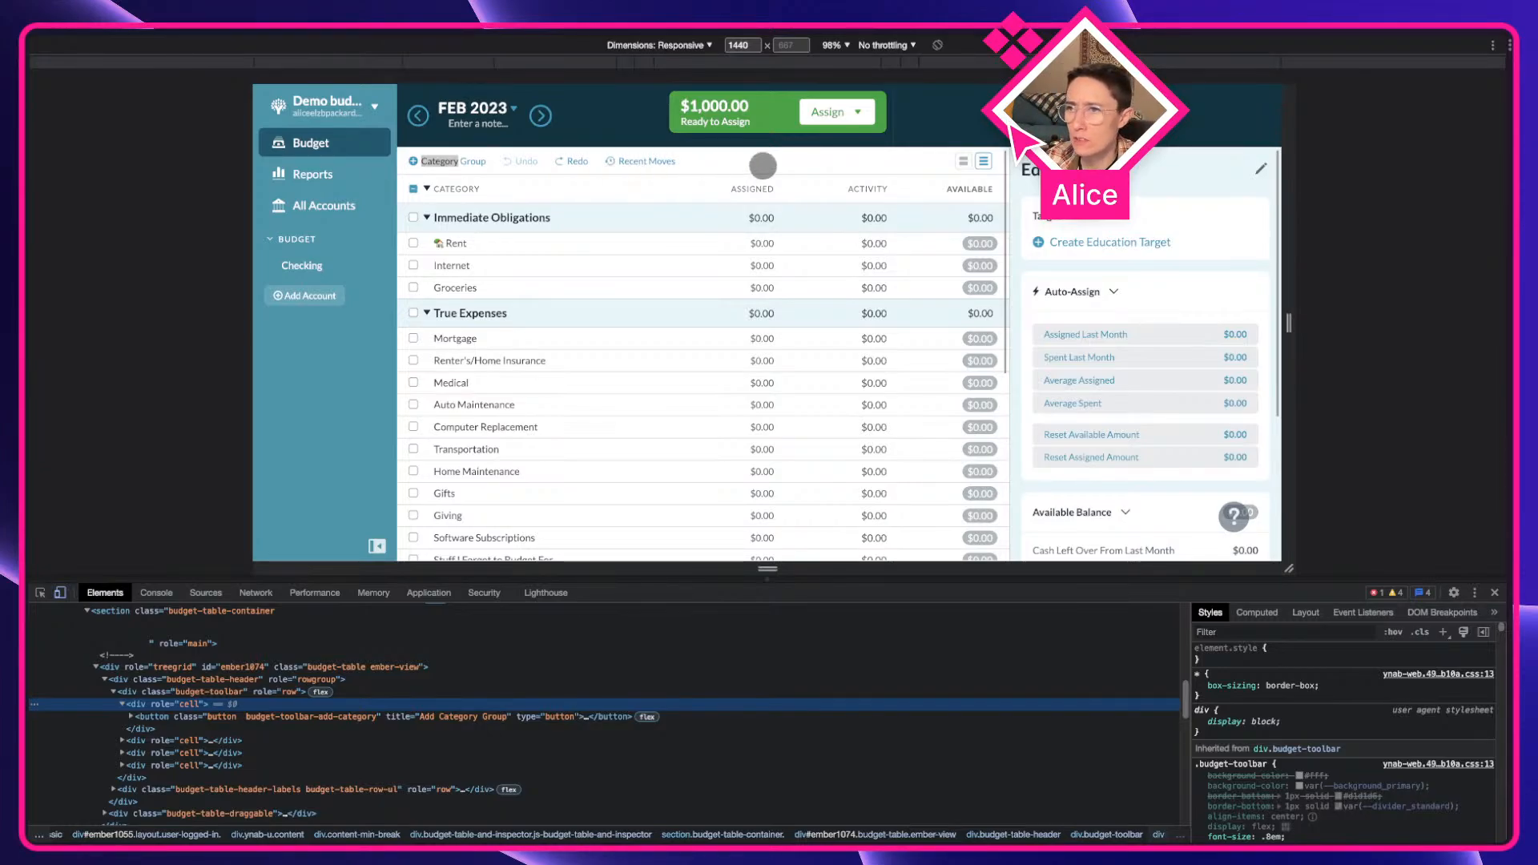
left_click(763, 166)
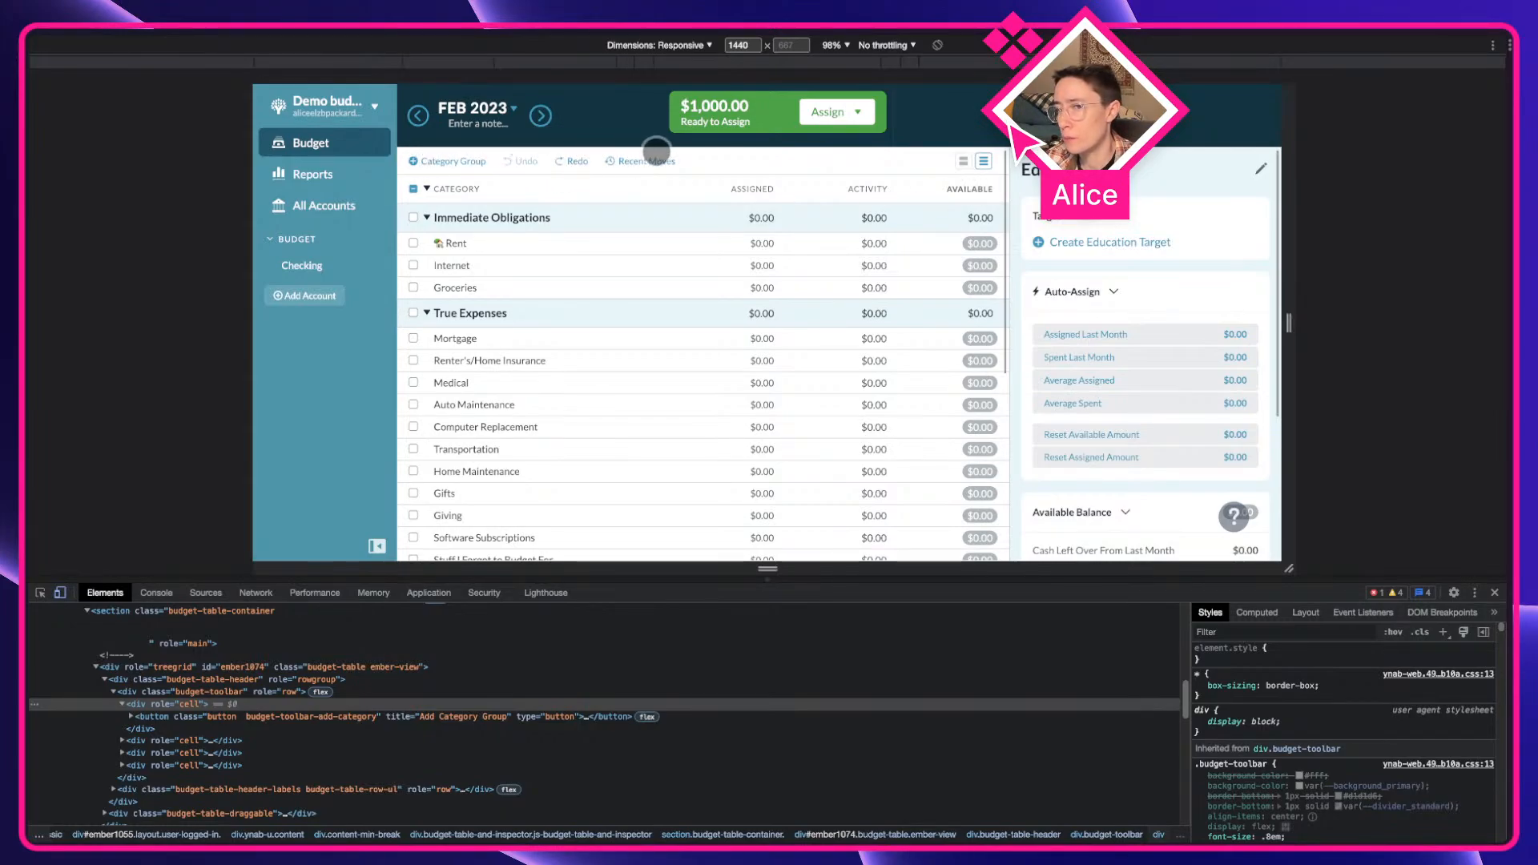
left_click(122, 740)
left_click(144, 757)
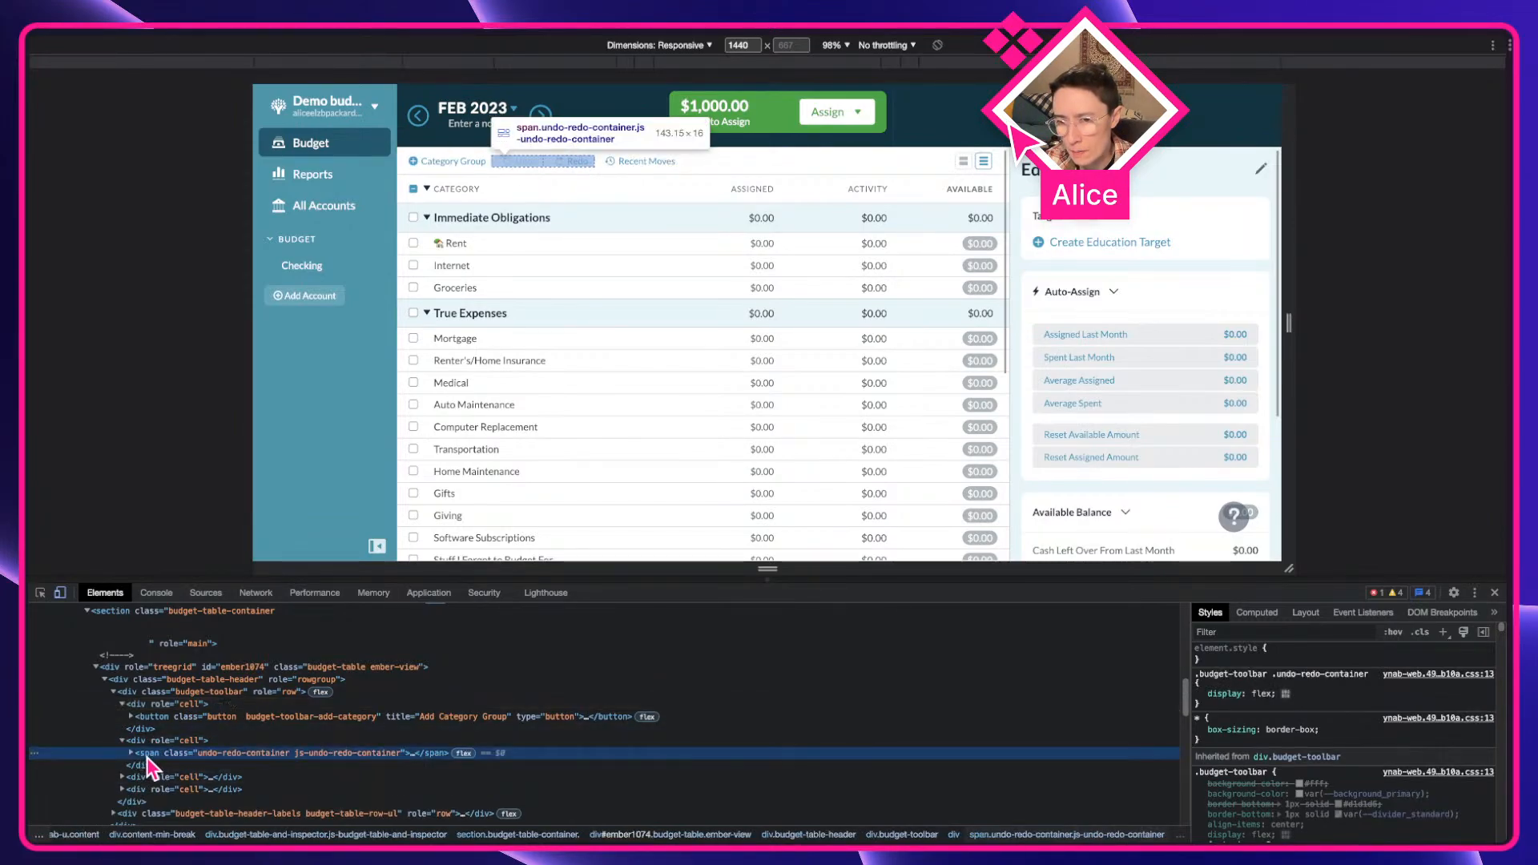
left_click(131, 753)
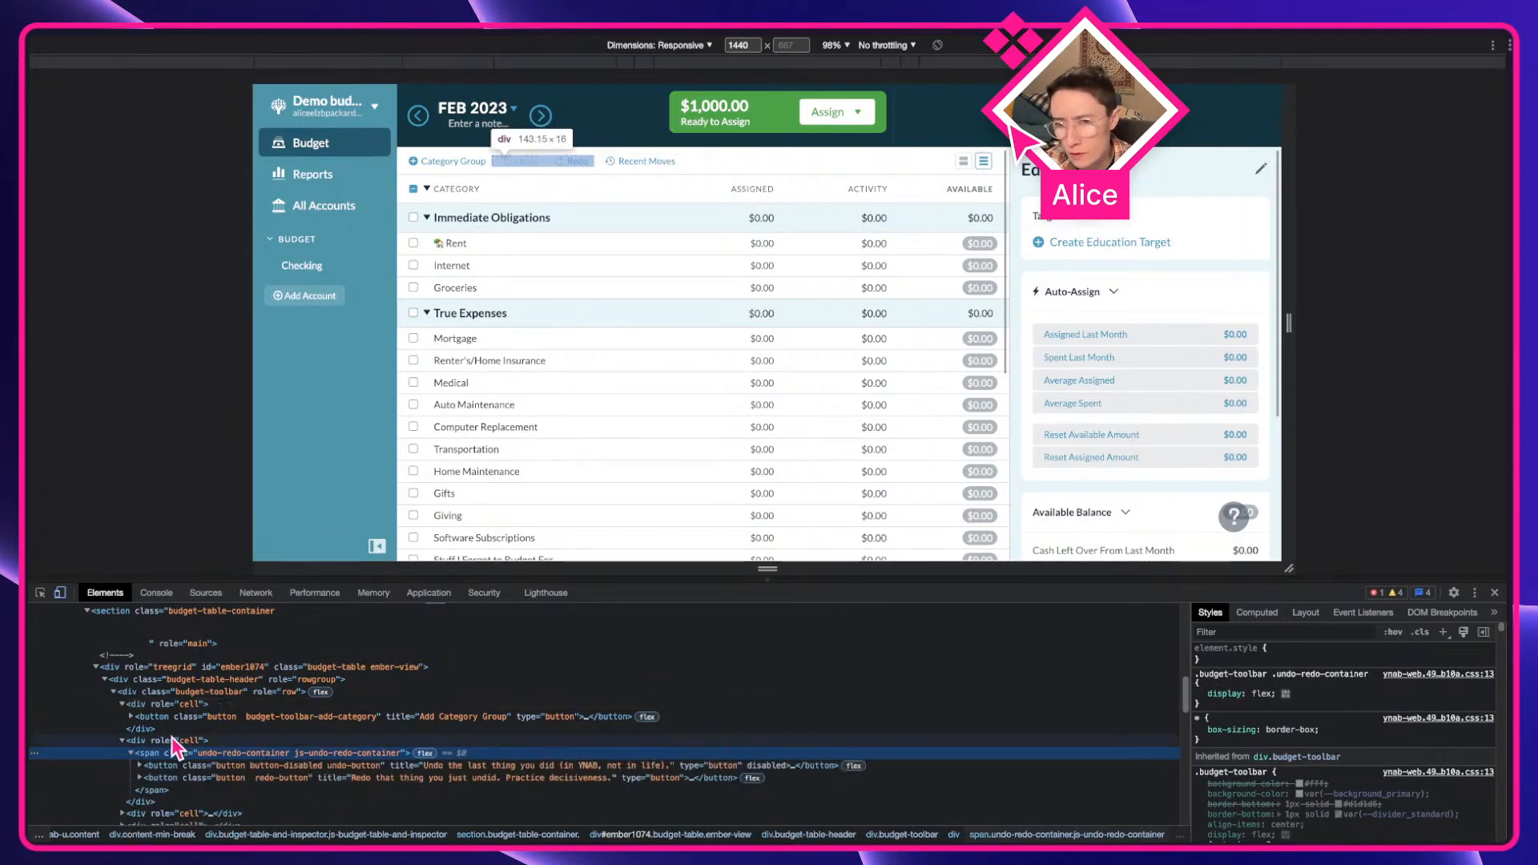
left_click(192, 777)
scroll(190, 785, "down", 1)
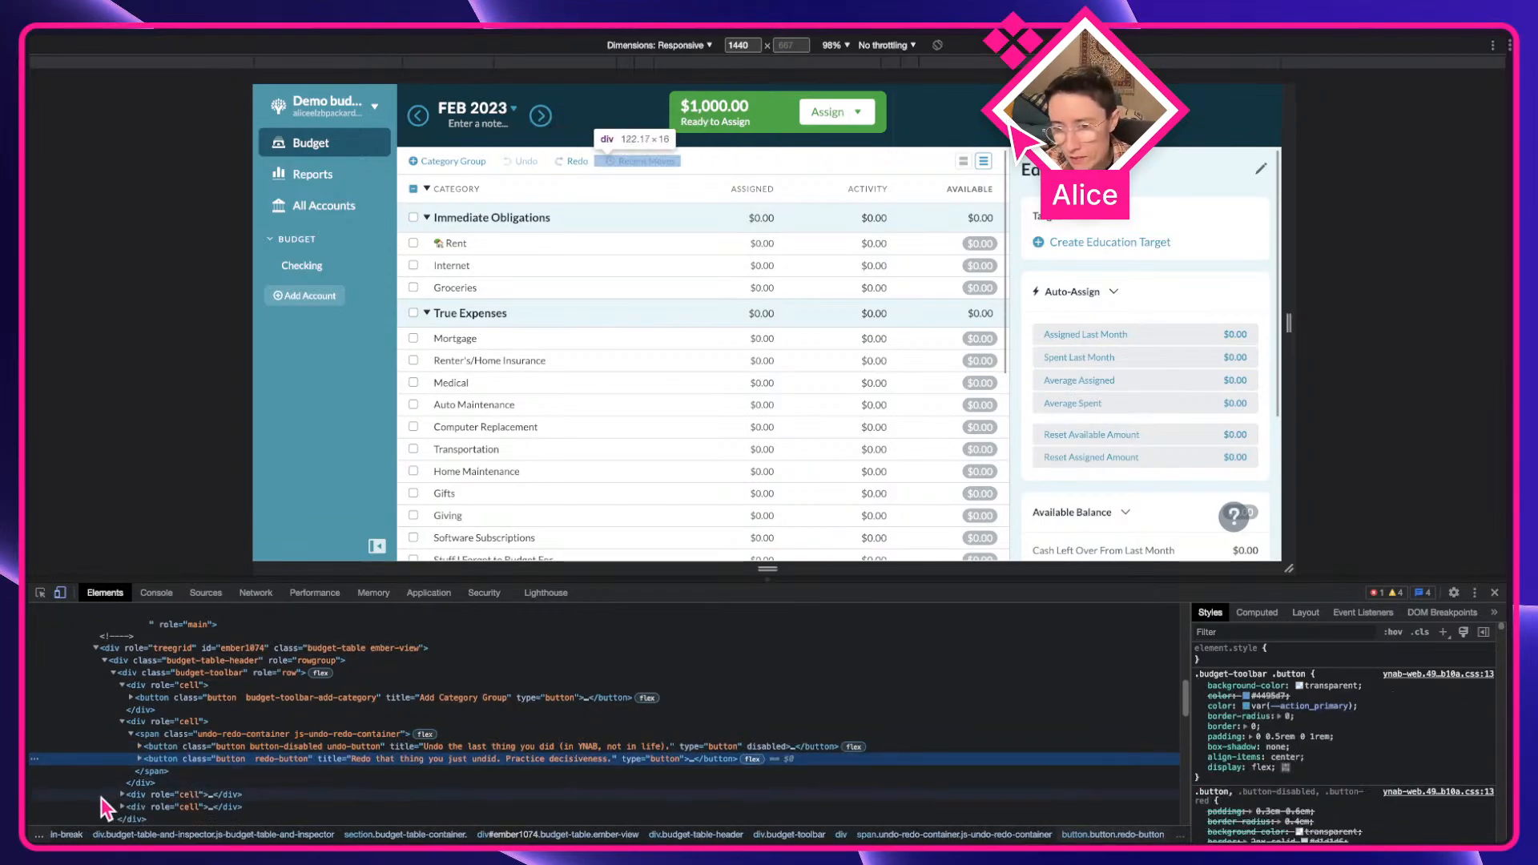
scroll(128, 801, "down", 1)
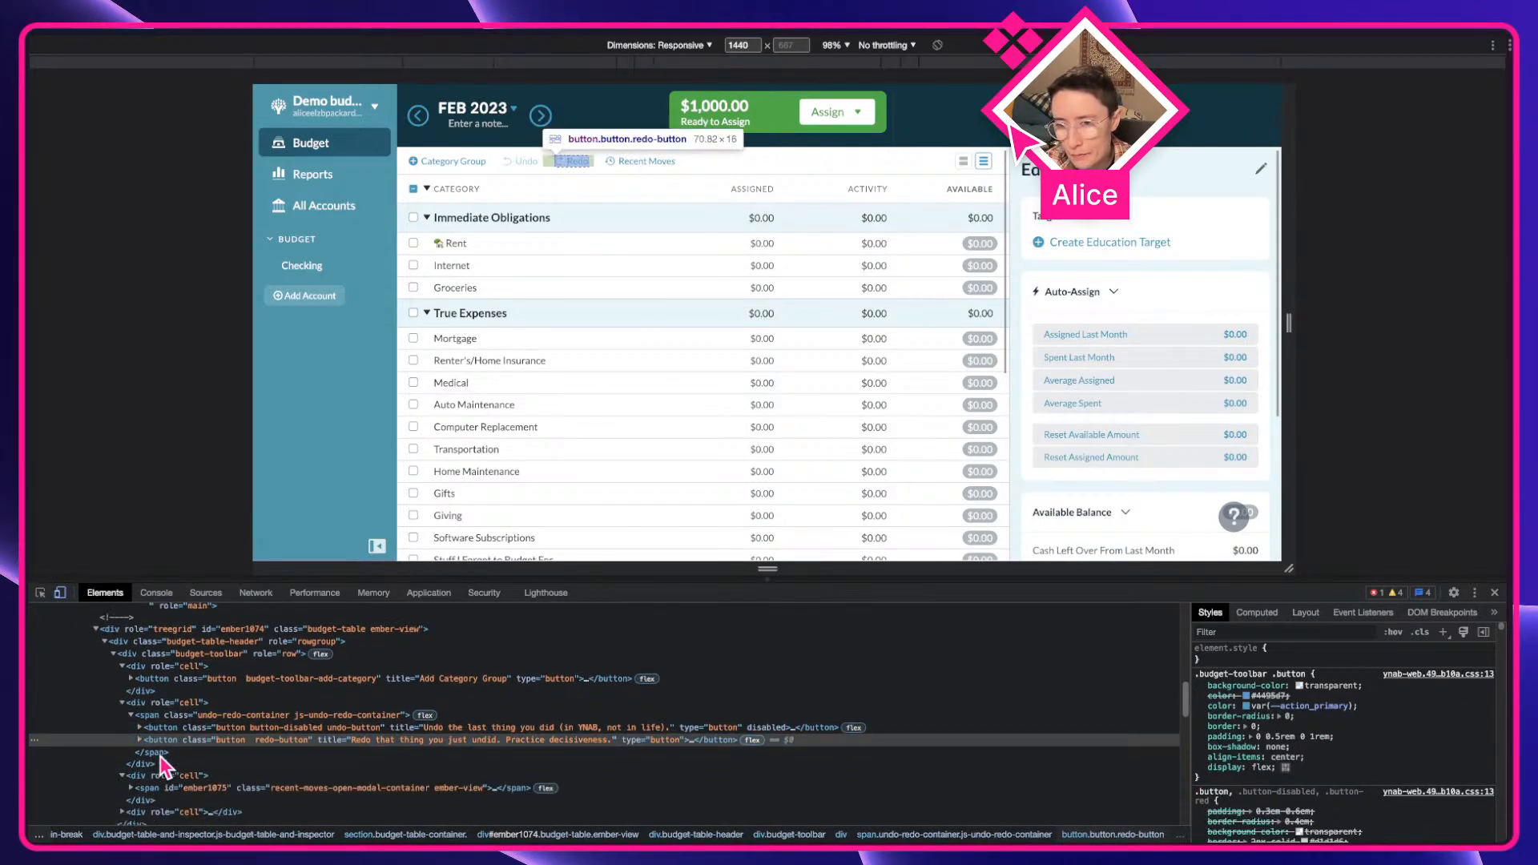
left_click(186, 707)
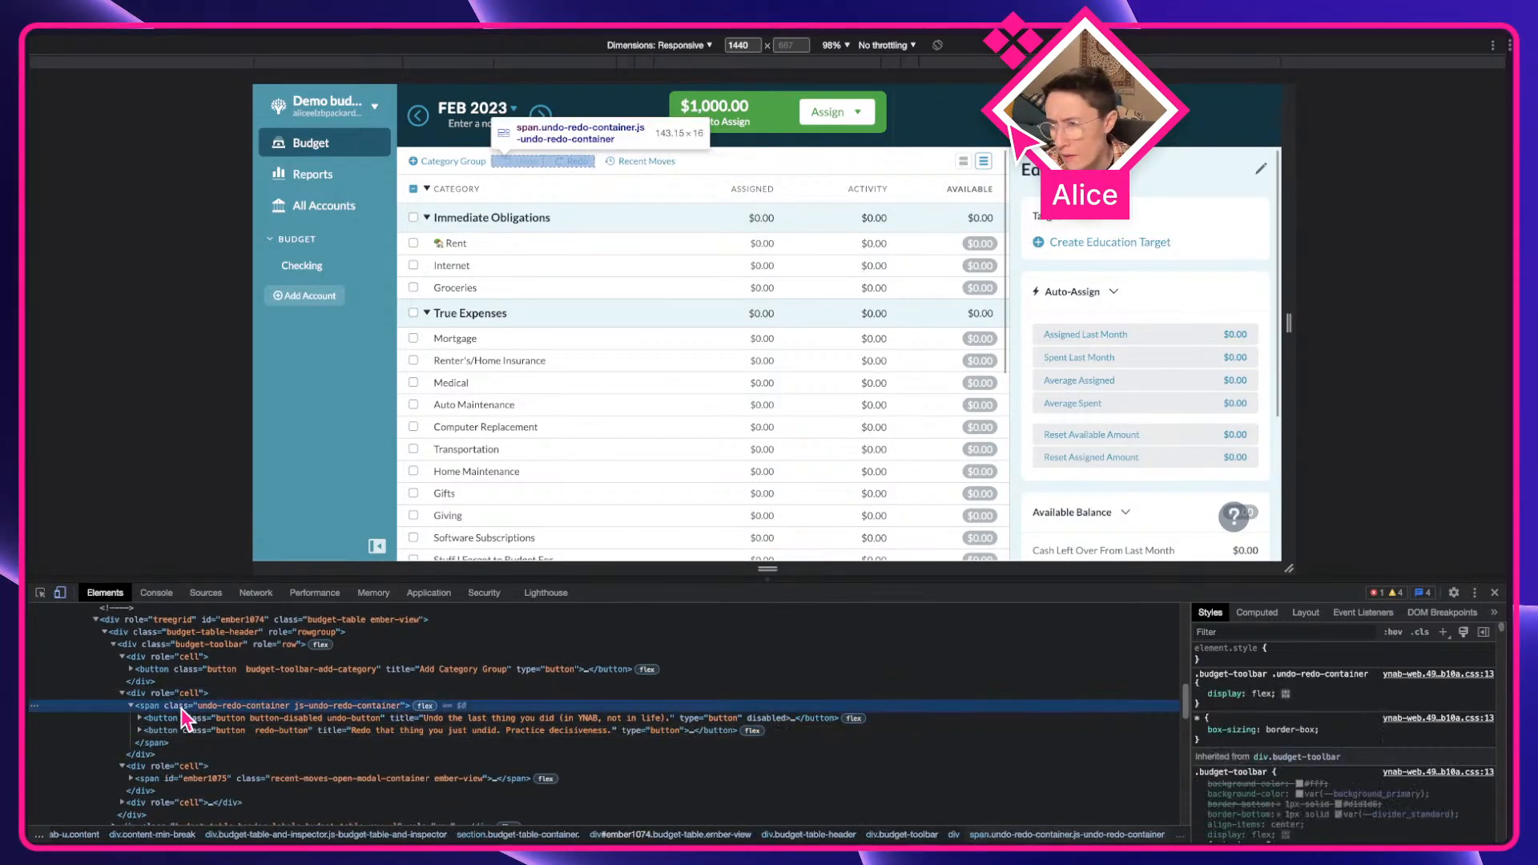
Step: Examine the computed styles of the undo-redo container and collapse its markup
left_click(1257, 612)
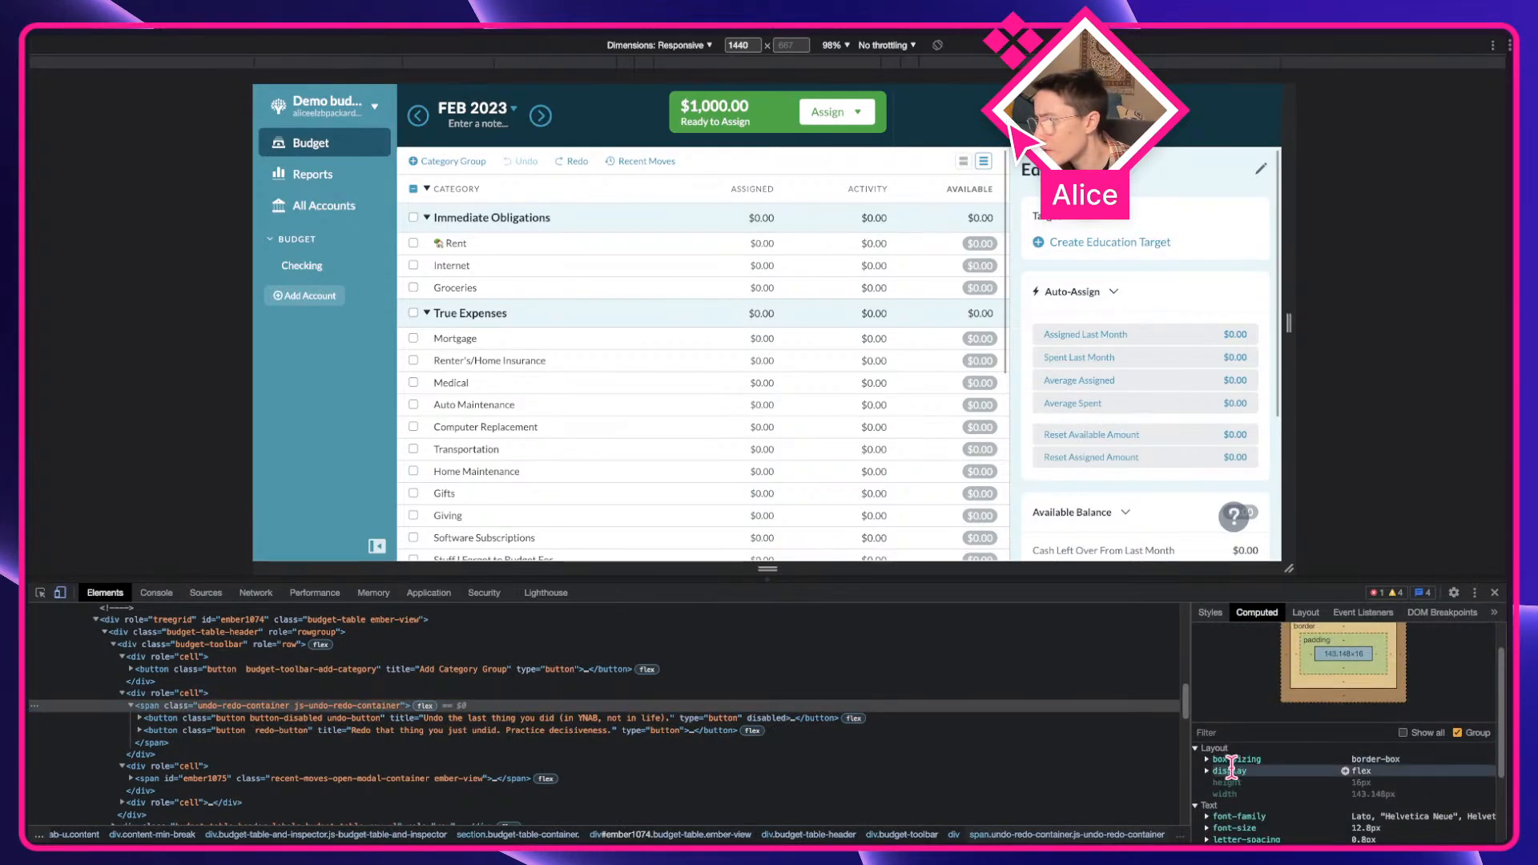
scroll(1232, 767, "down", 2)
scroll(1231, 766, "down", 1)
scroll(1247, 753, "up", 1)
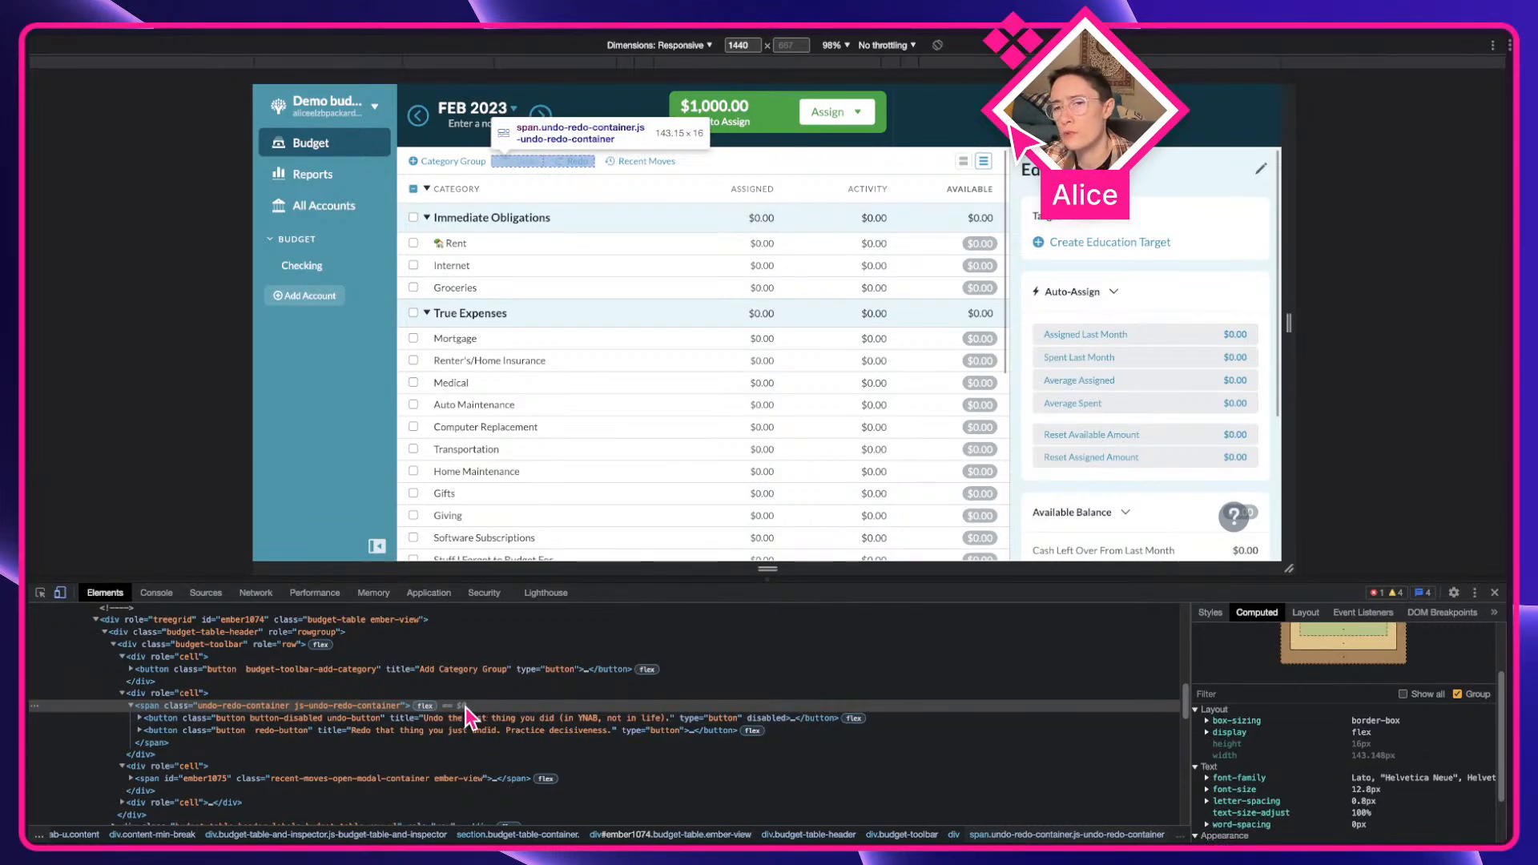
left_click(131, 706)
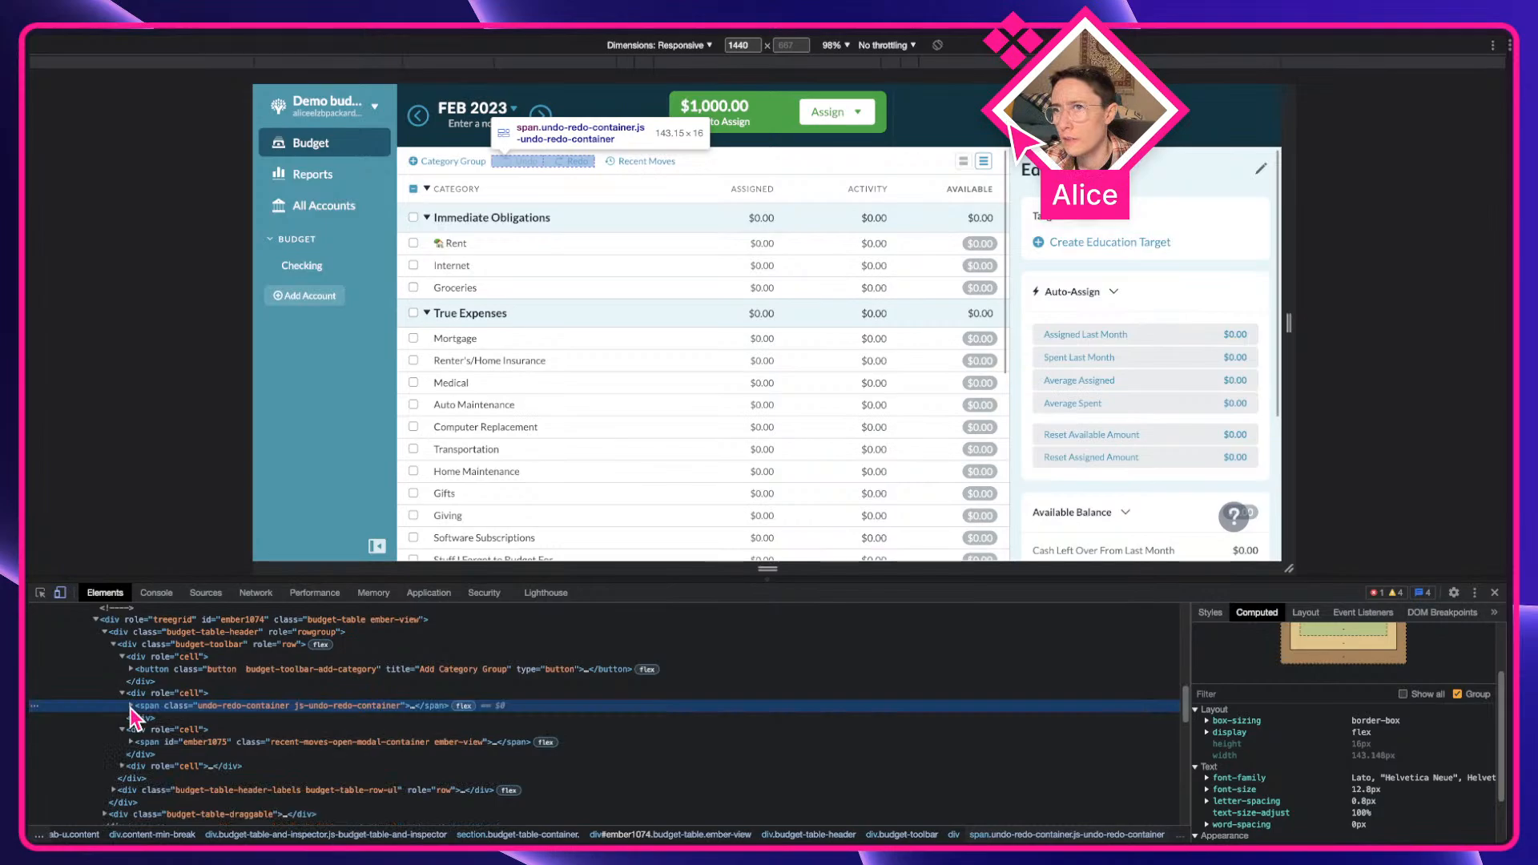
Step: Return to Figma and delete the auto layout frame holding the two Cell instances
key("ctrl+Right")
left_click(890, 584)
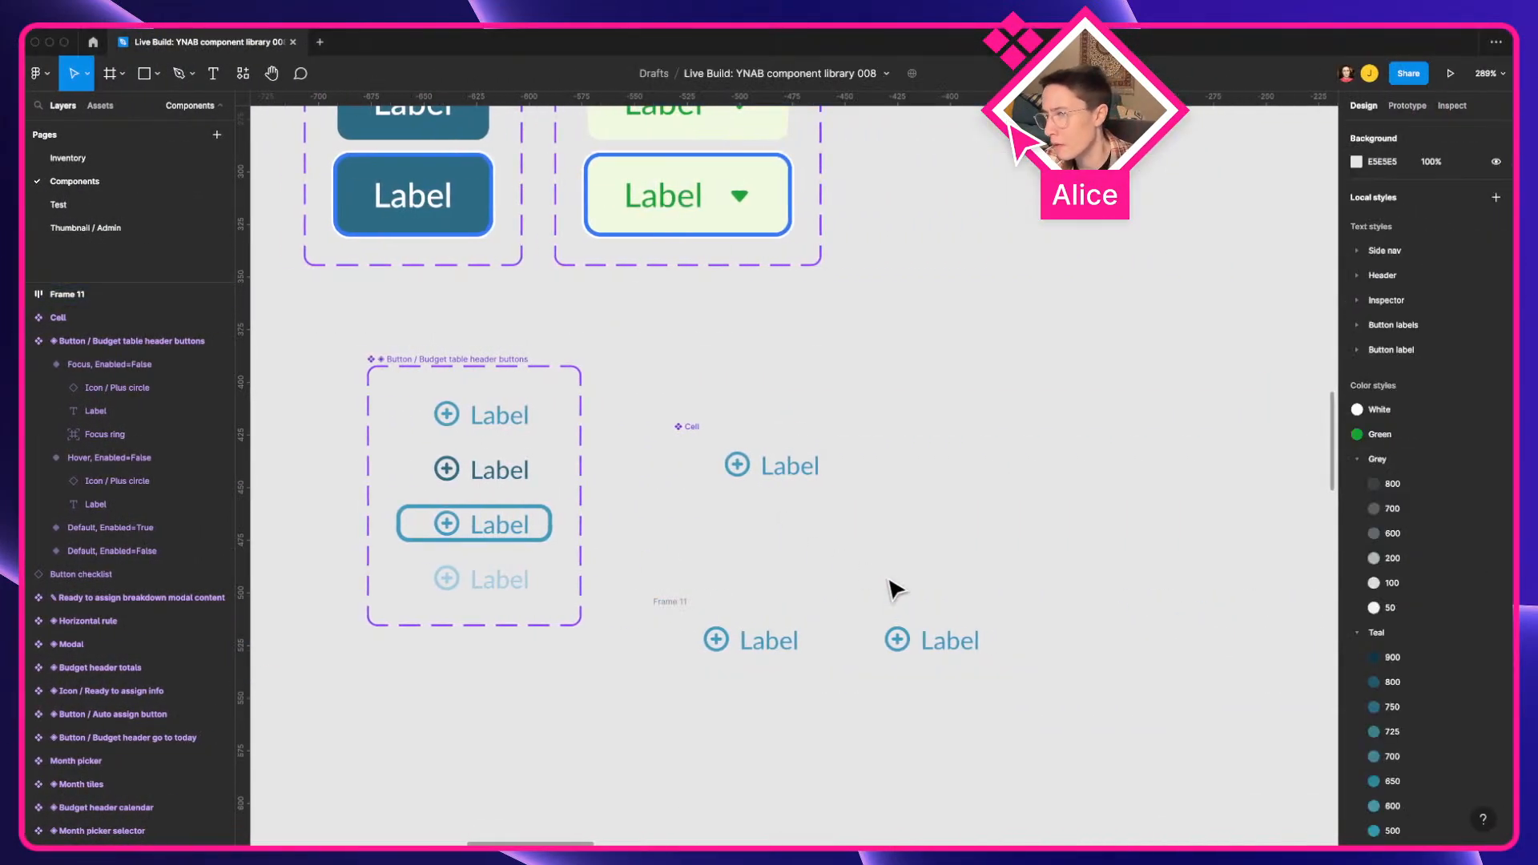
left_click(673, 604)
key("Delete")
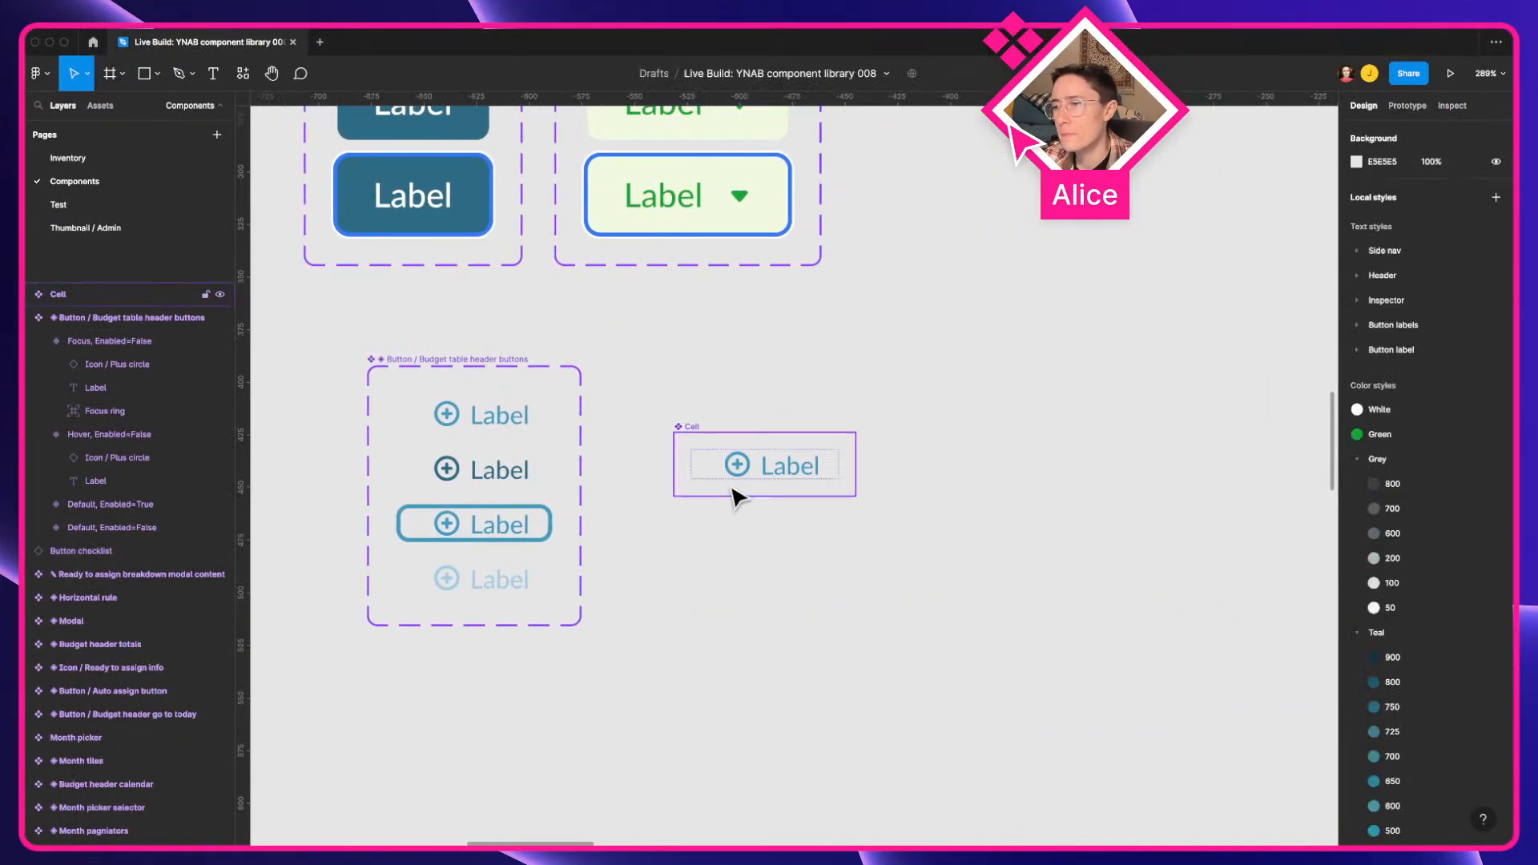
Step: Prefix the Cell component's name with the same diamond symbol used by the other components
left_click(732, 461)
key("ctrl+Left")
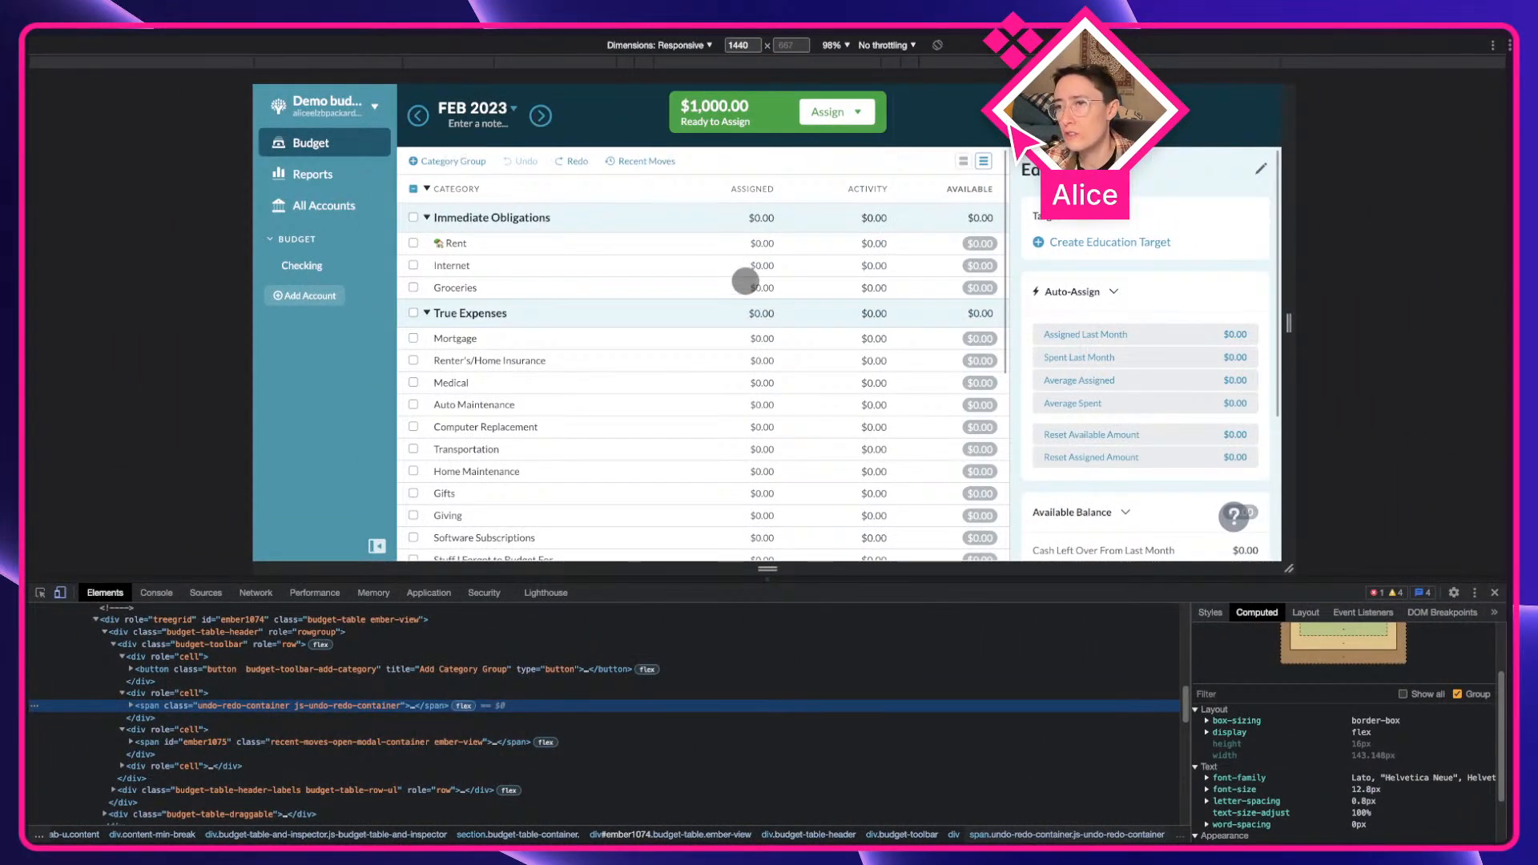
key("ctrl+Right")
key("super+r")
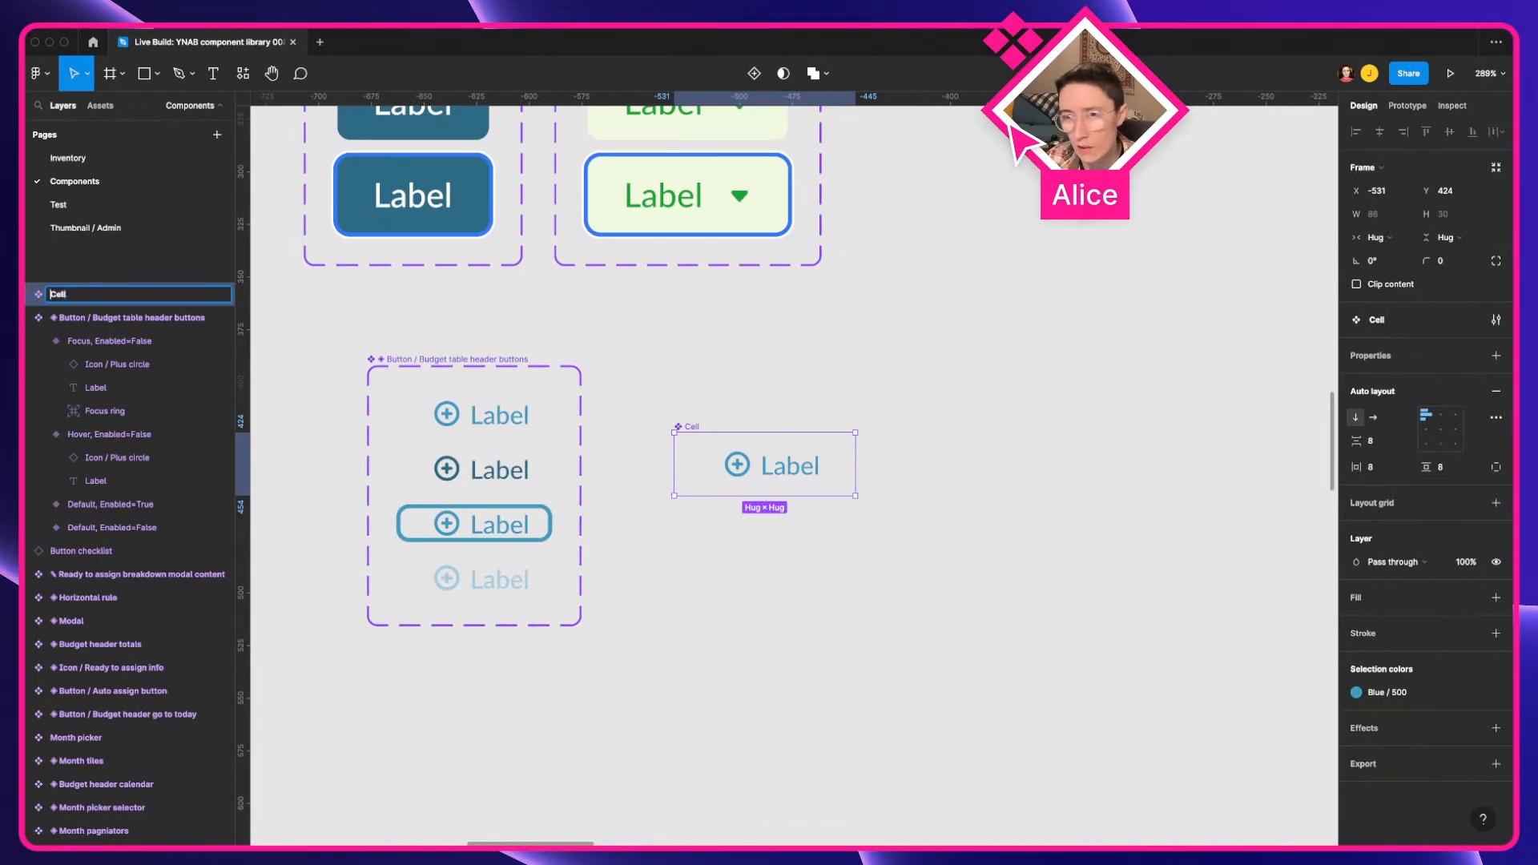
key("ctrl+super+space")
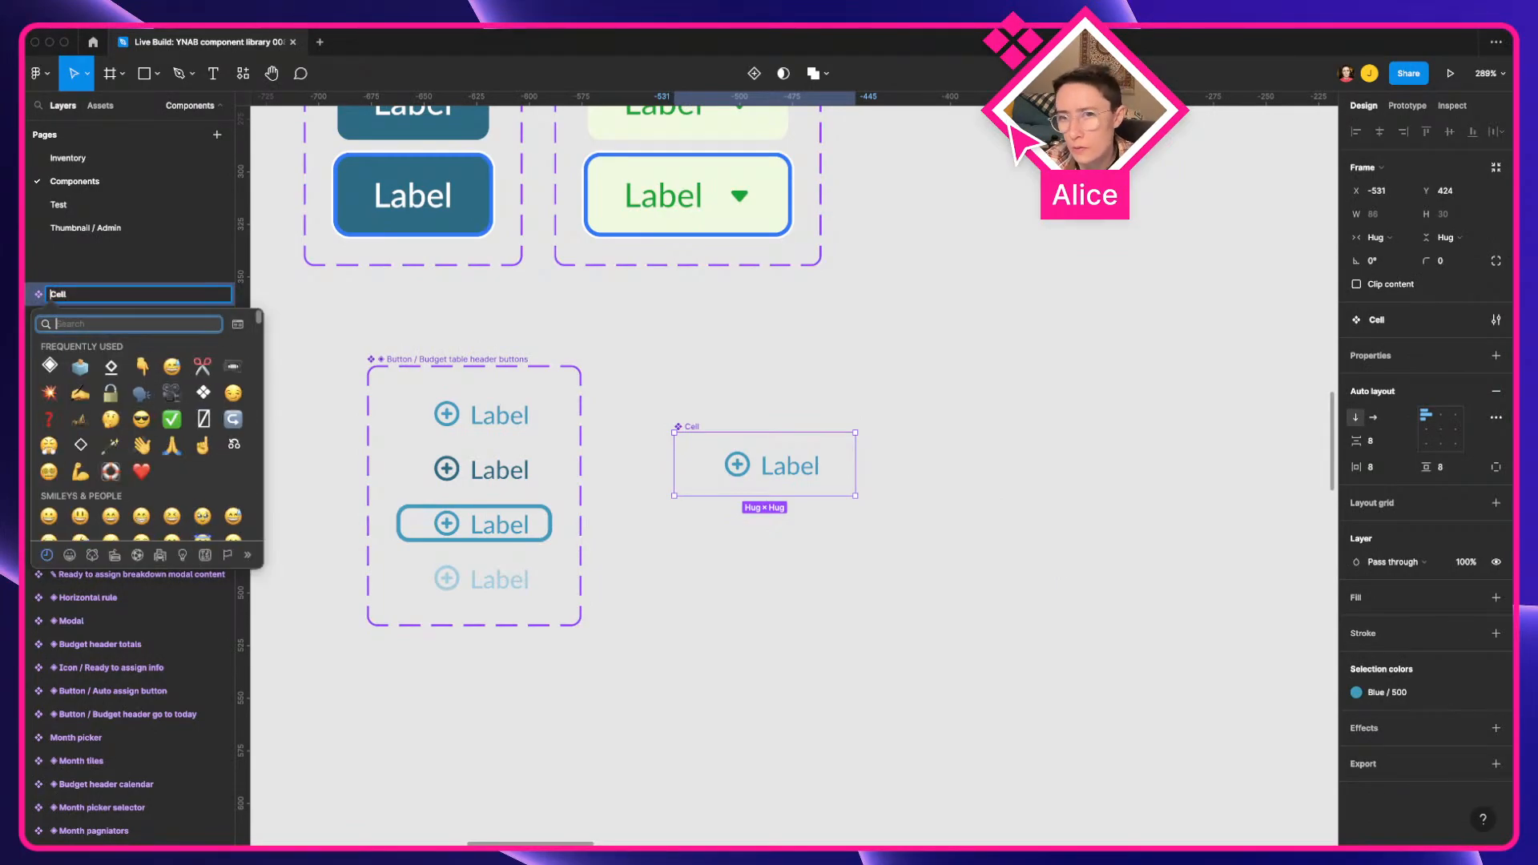
key("Escape")
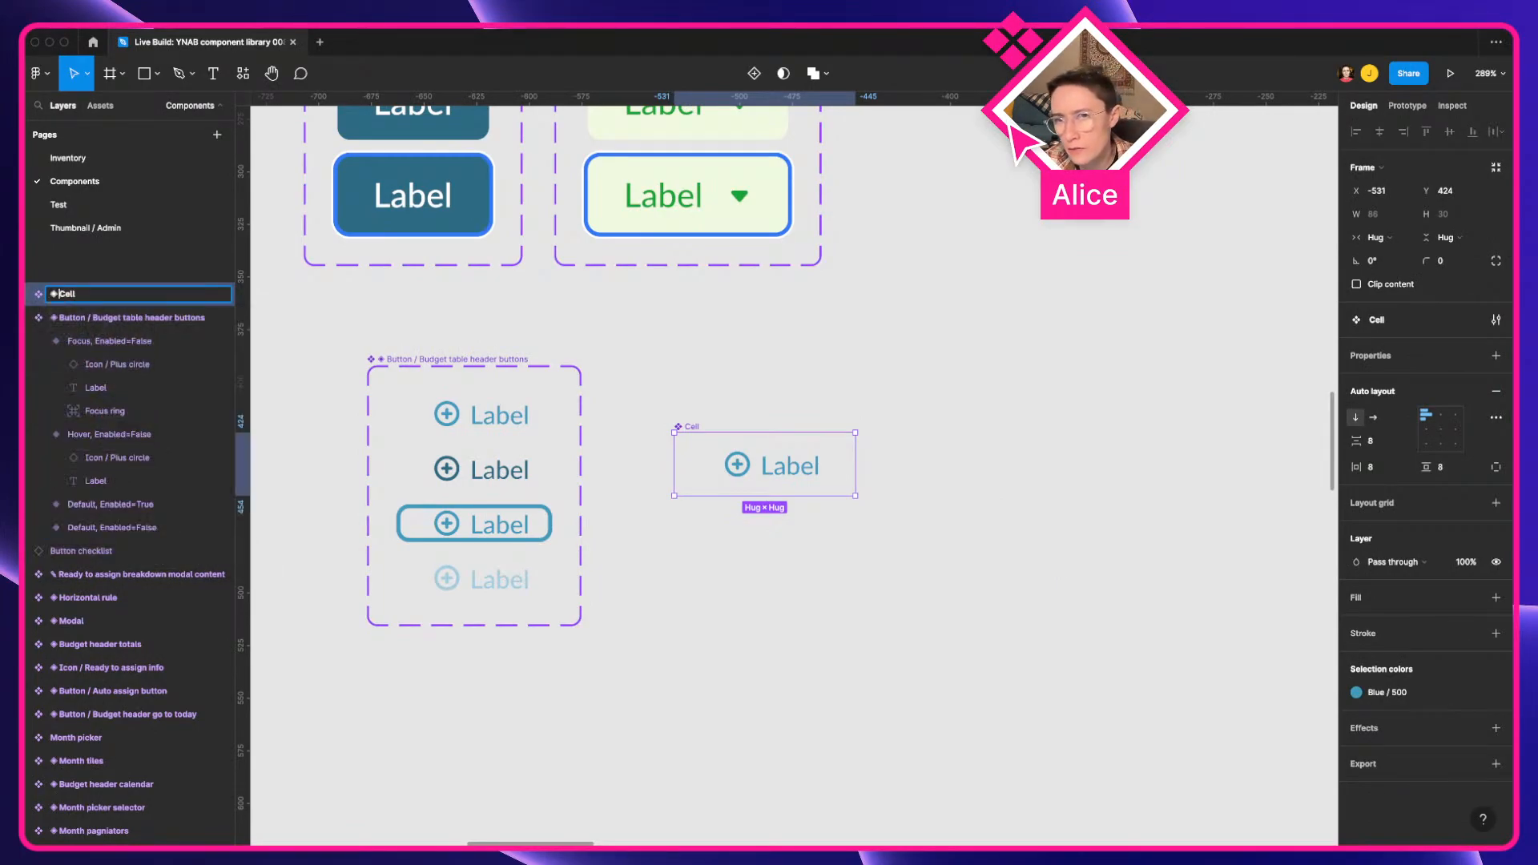
key("Return")
key("super+r")
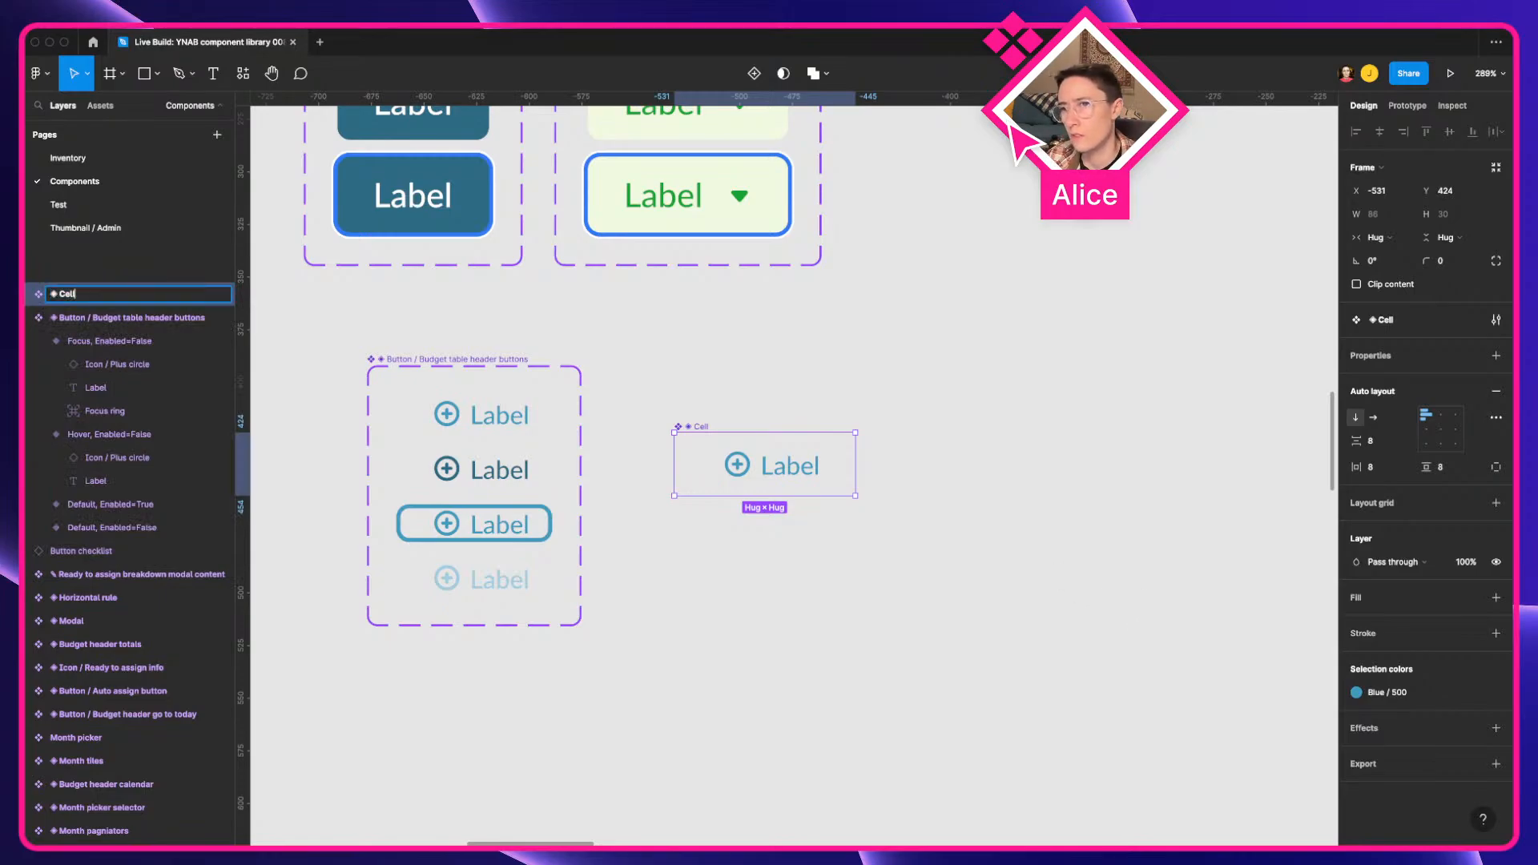
left_click(1191, 632)
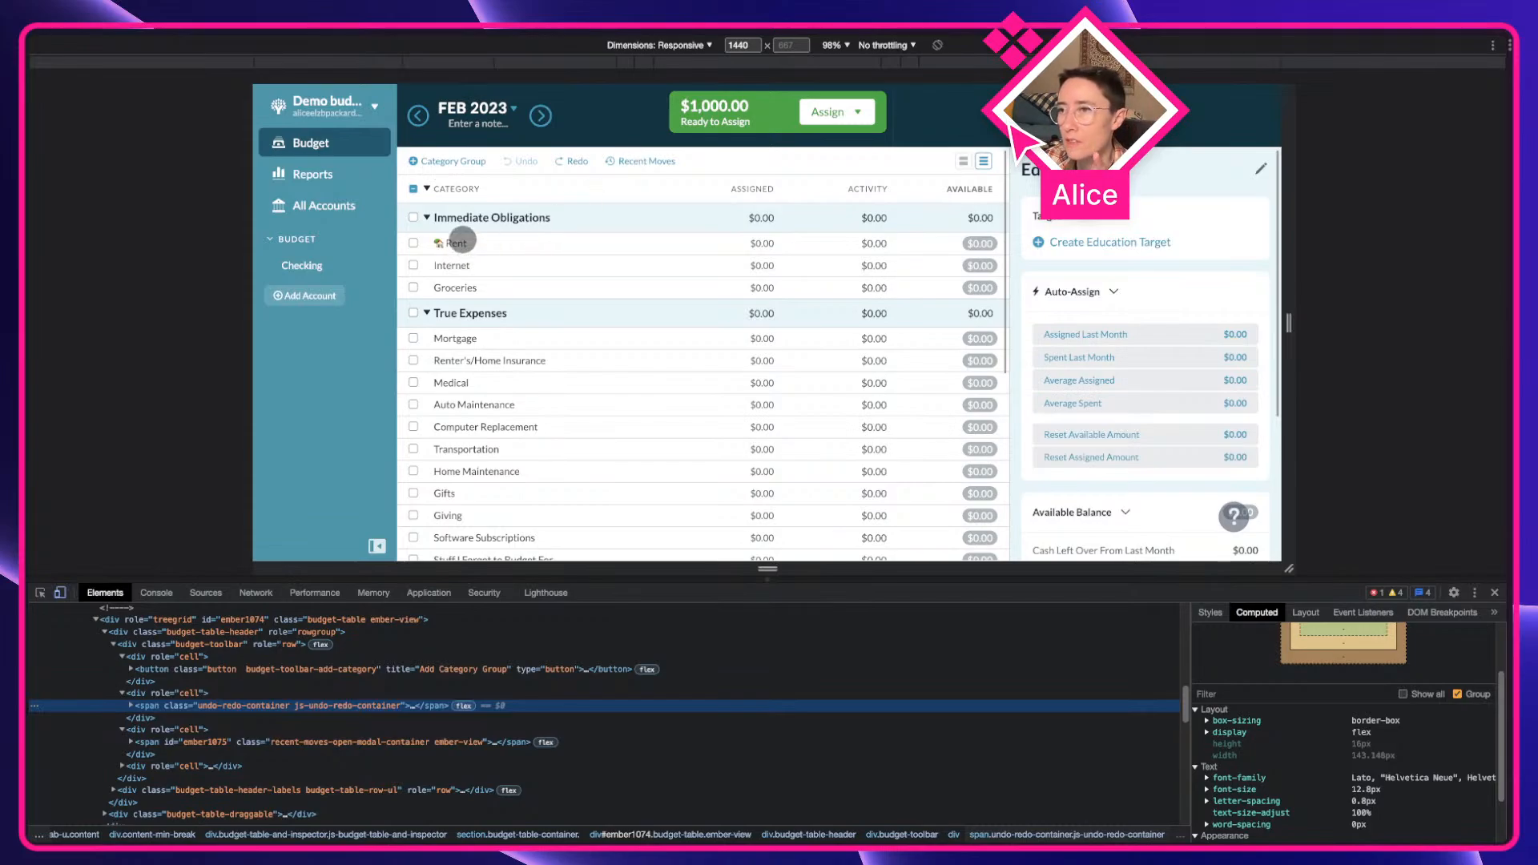
Step: Inspect the Rent row's name, collapse and margin cells in YNAB's developer tools, comparing them with the Cell component in Figma
right_click(464, 238)
left_click(492, 416)
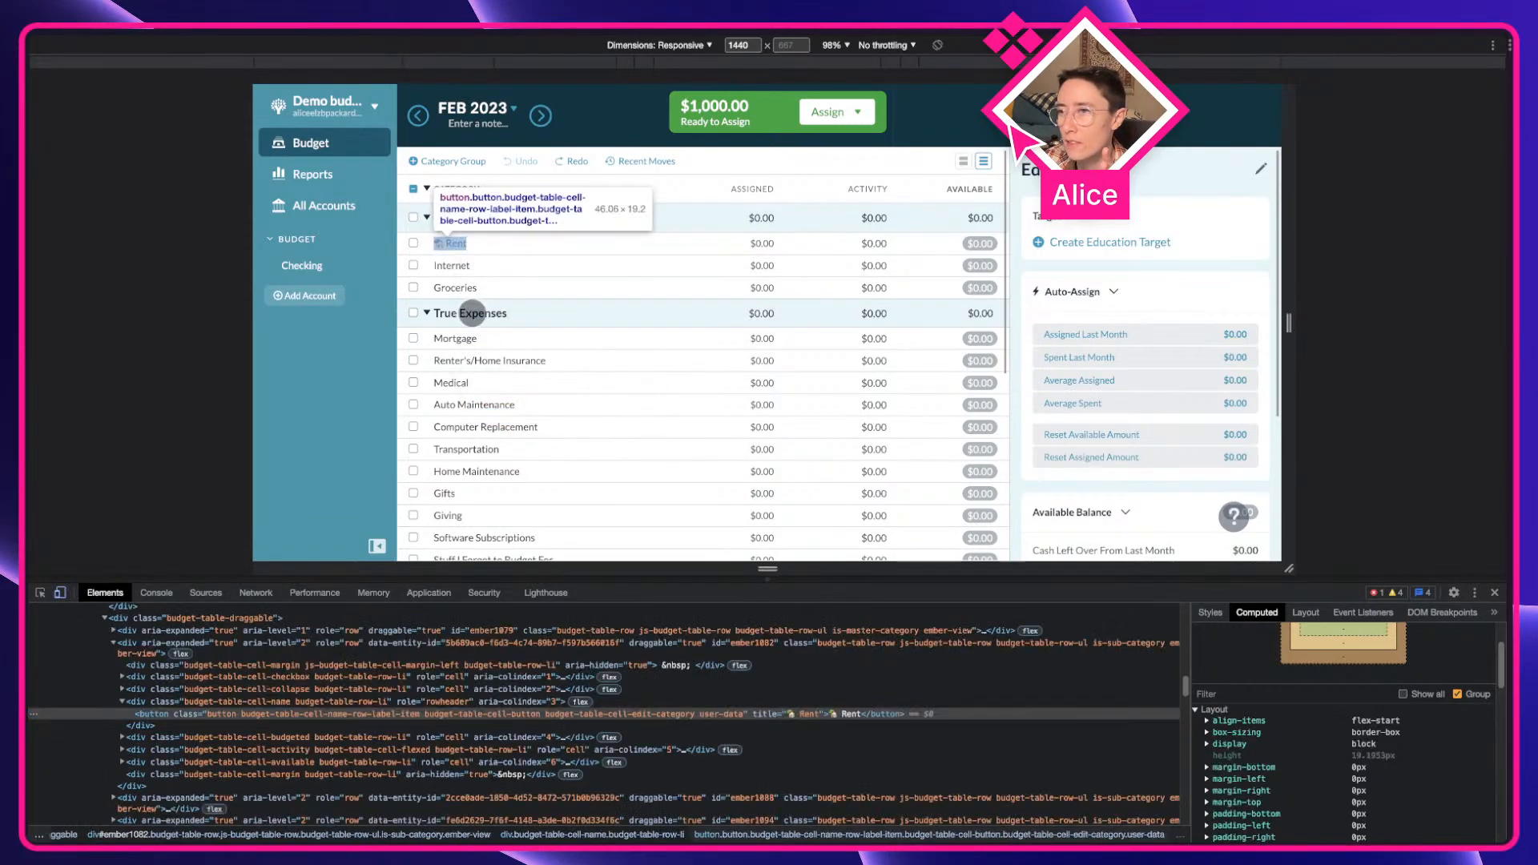
left_click(343, 702)
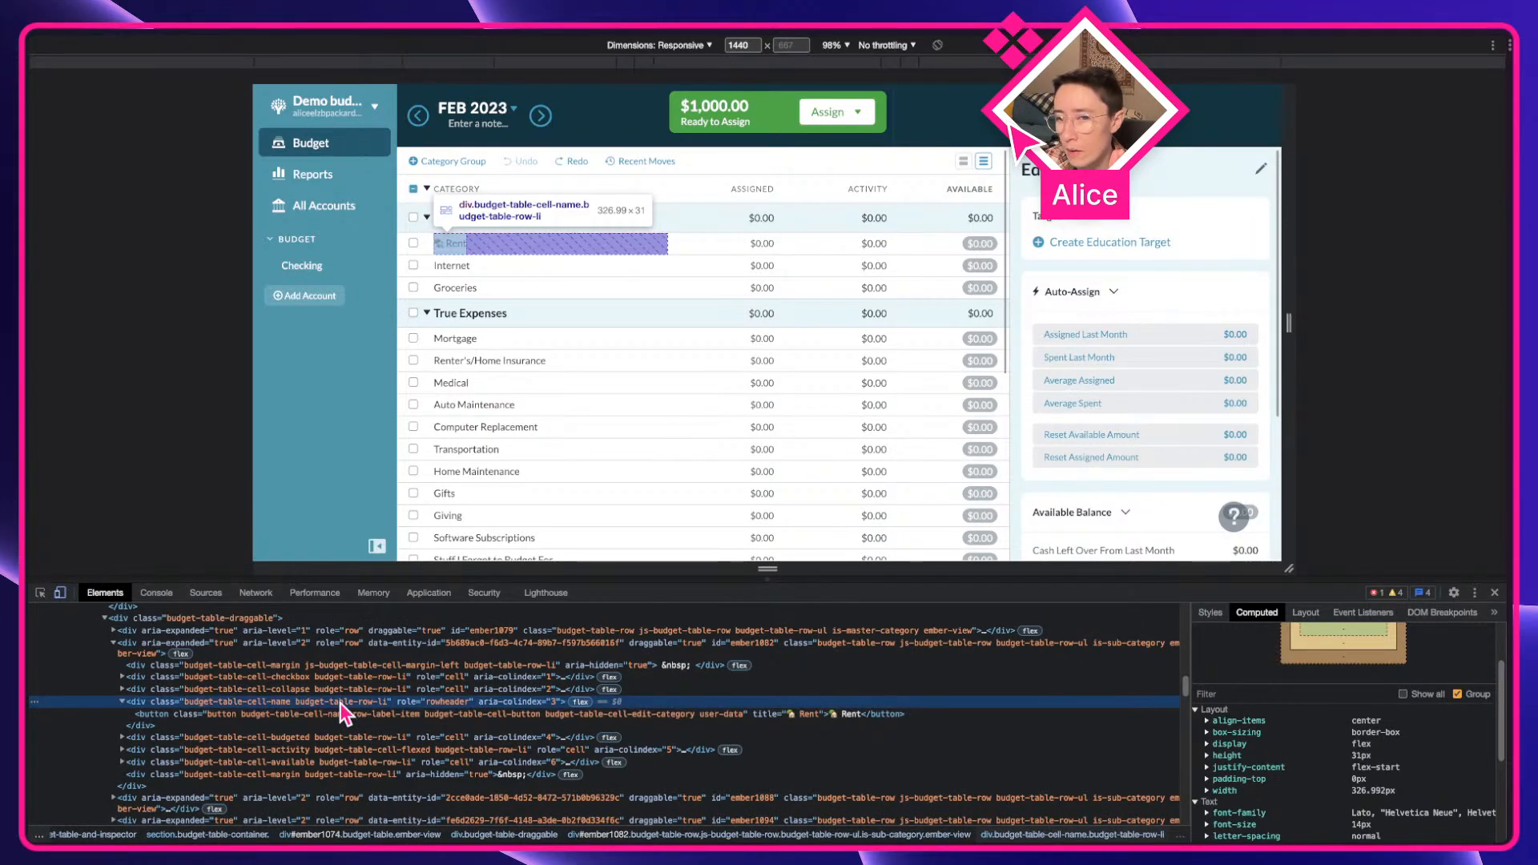
double_click(235, 704)
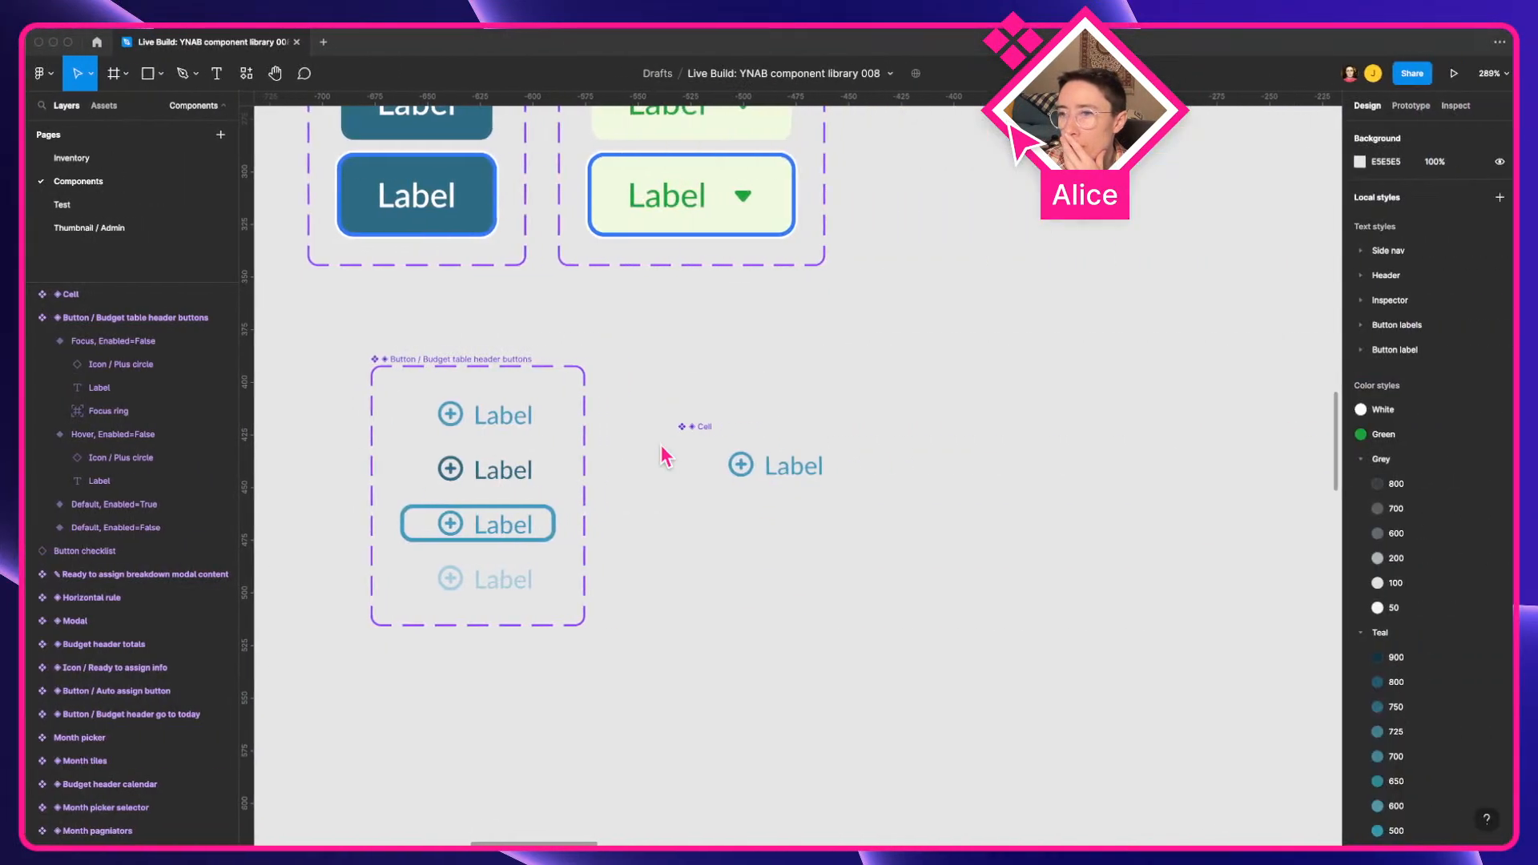
left_click(719, 439)
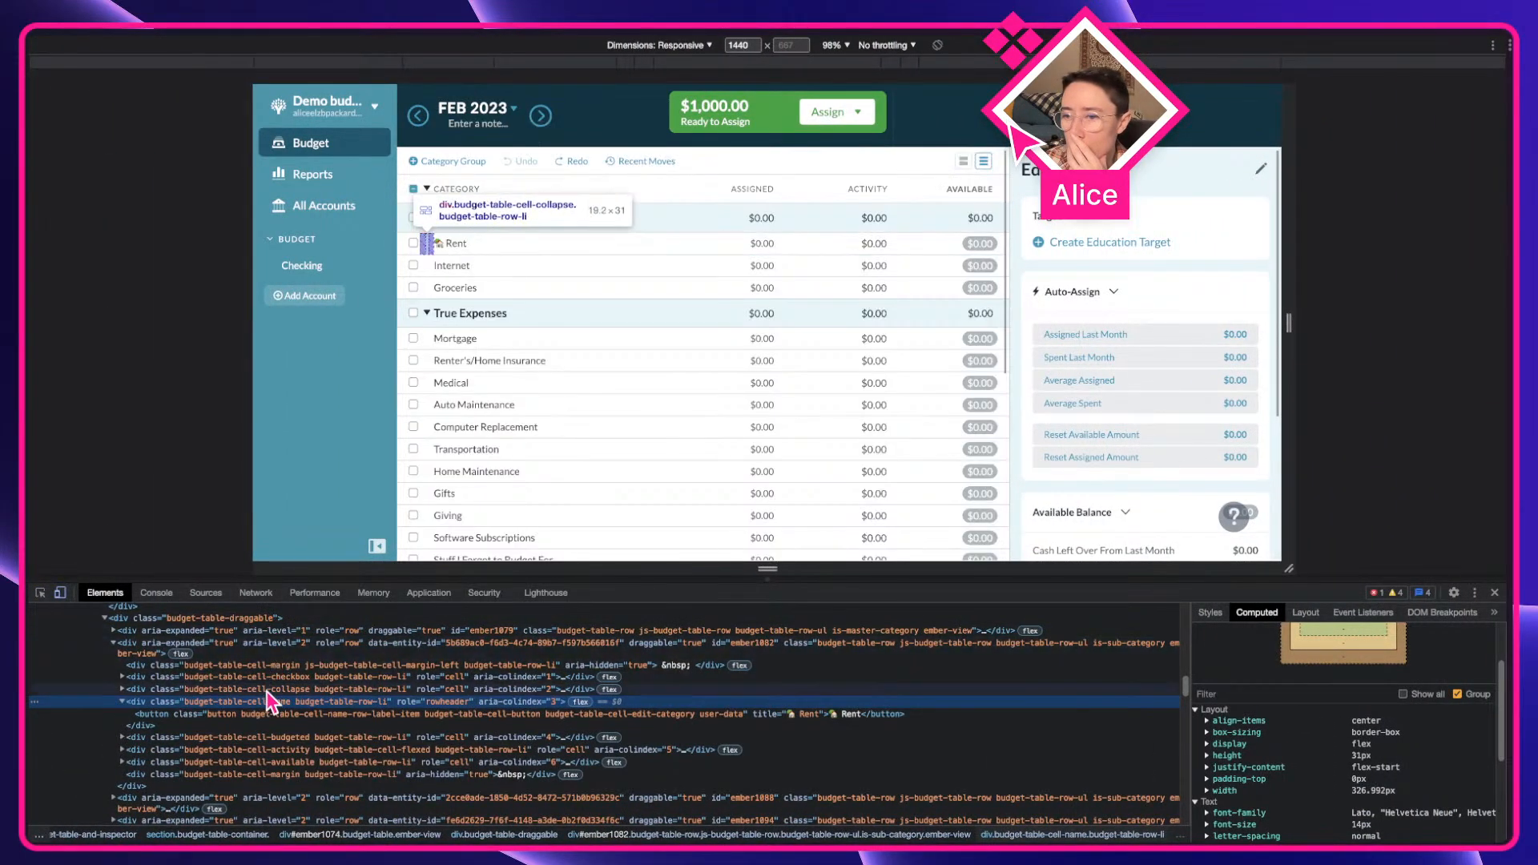
left_click(263, 693)
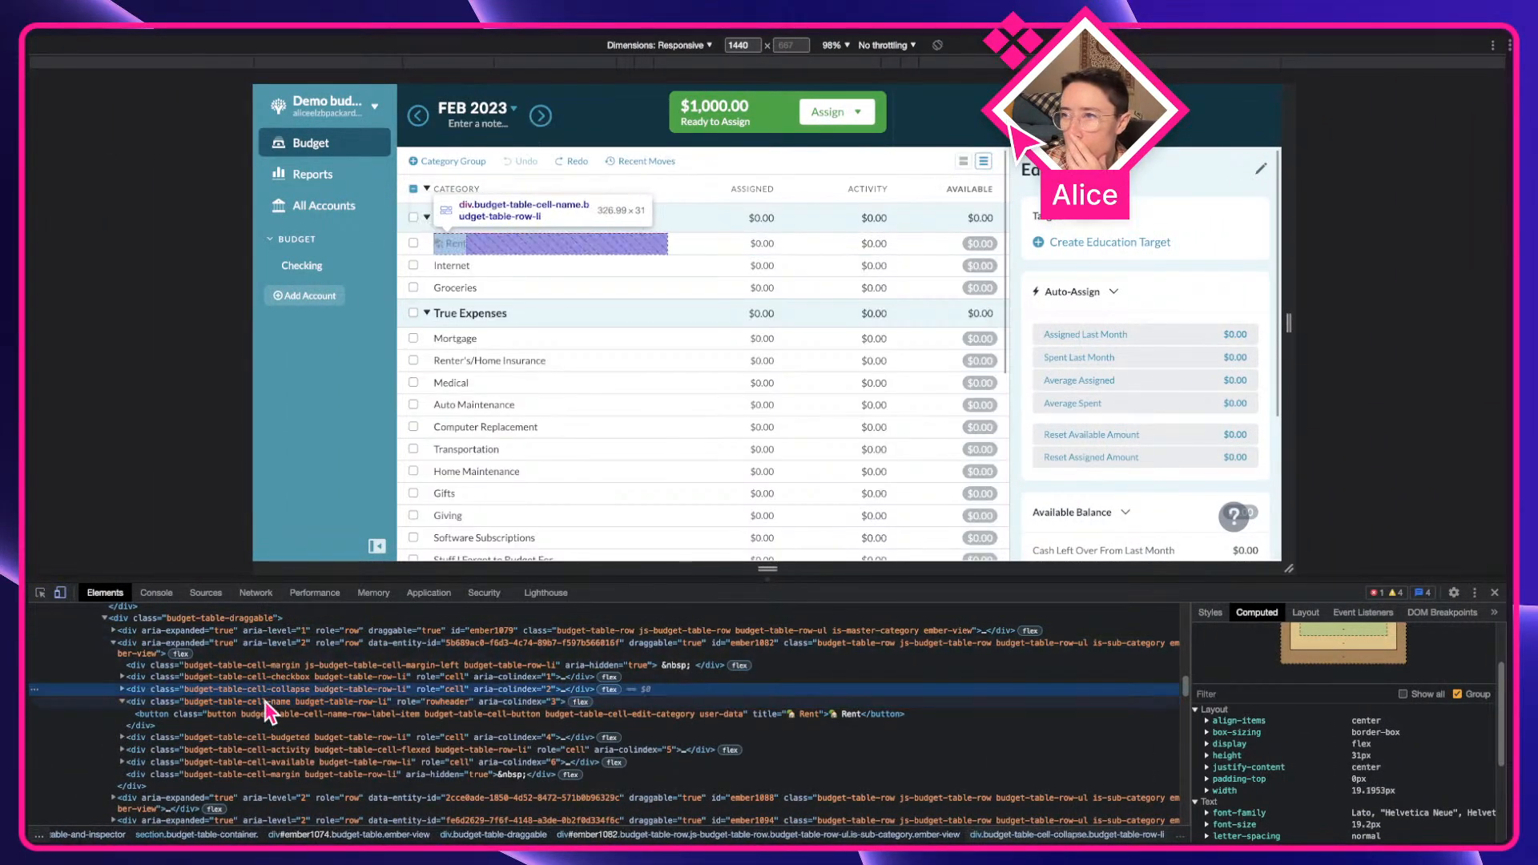
left_click(267, 665)
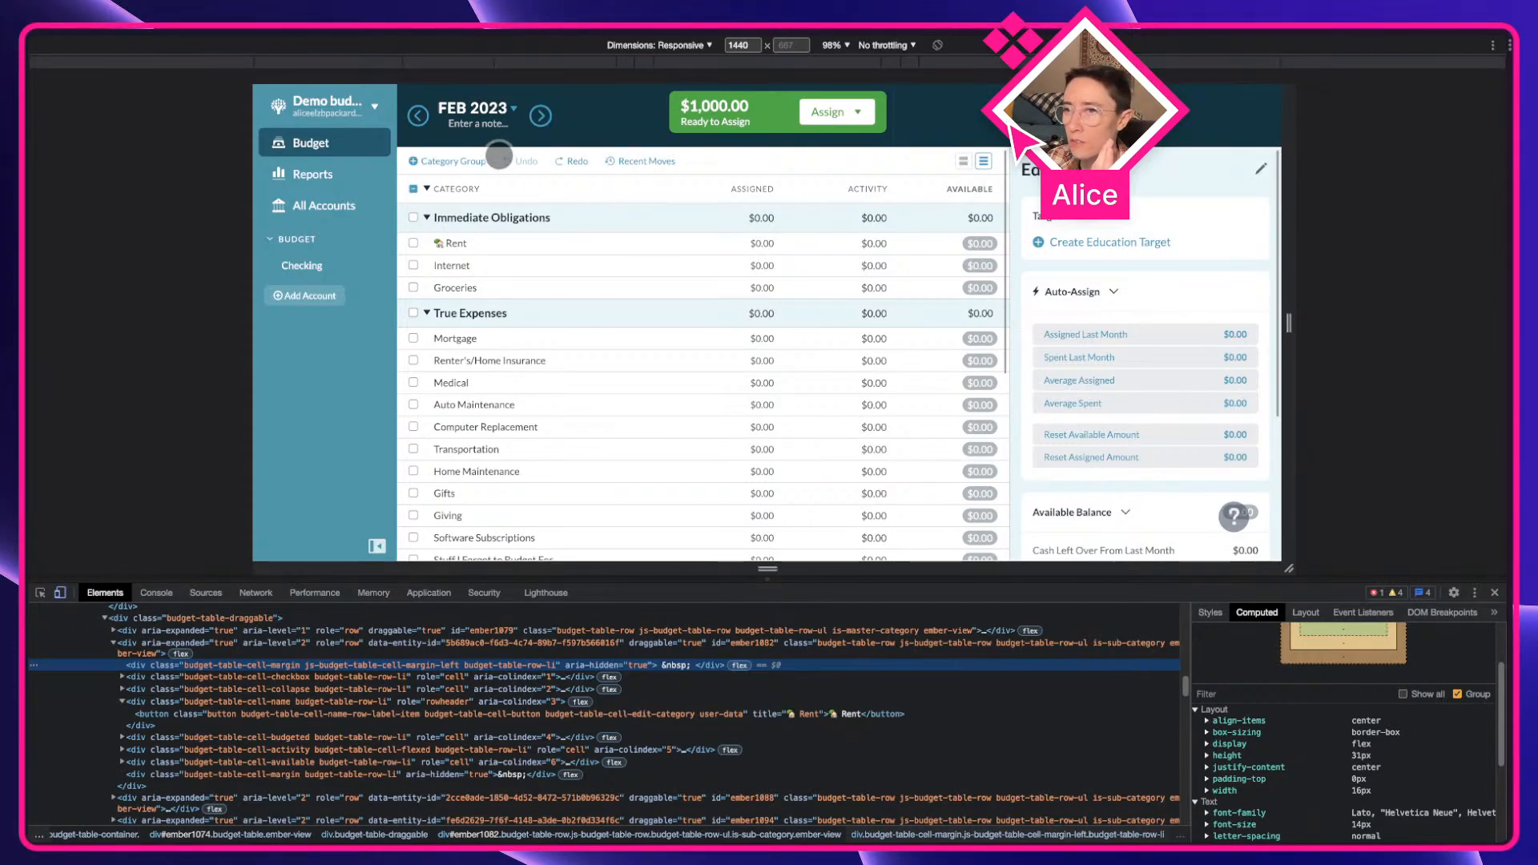
Step: Inspect the CATEGORY column header of the budget table and close the developer tools
right_click(473, 186)
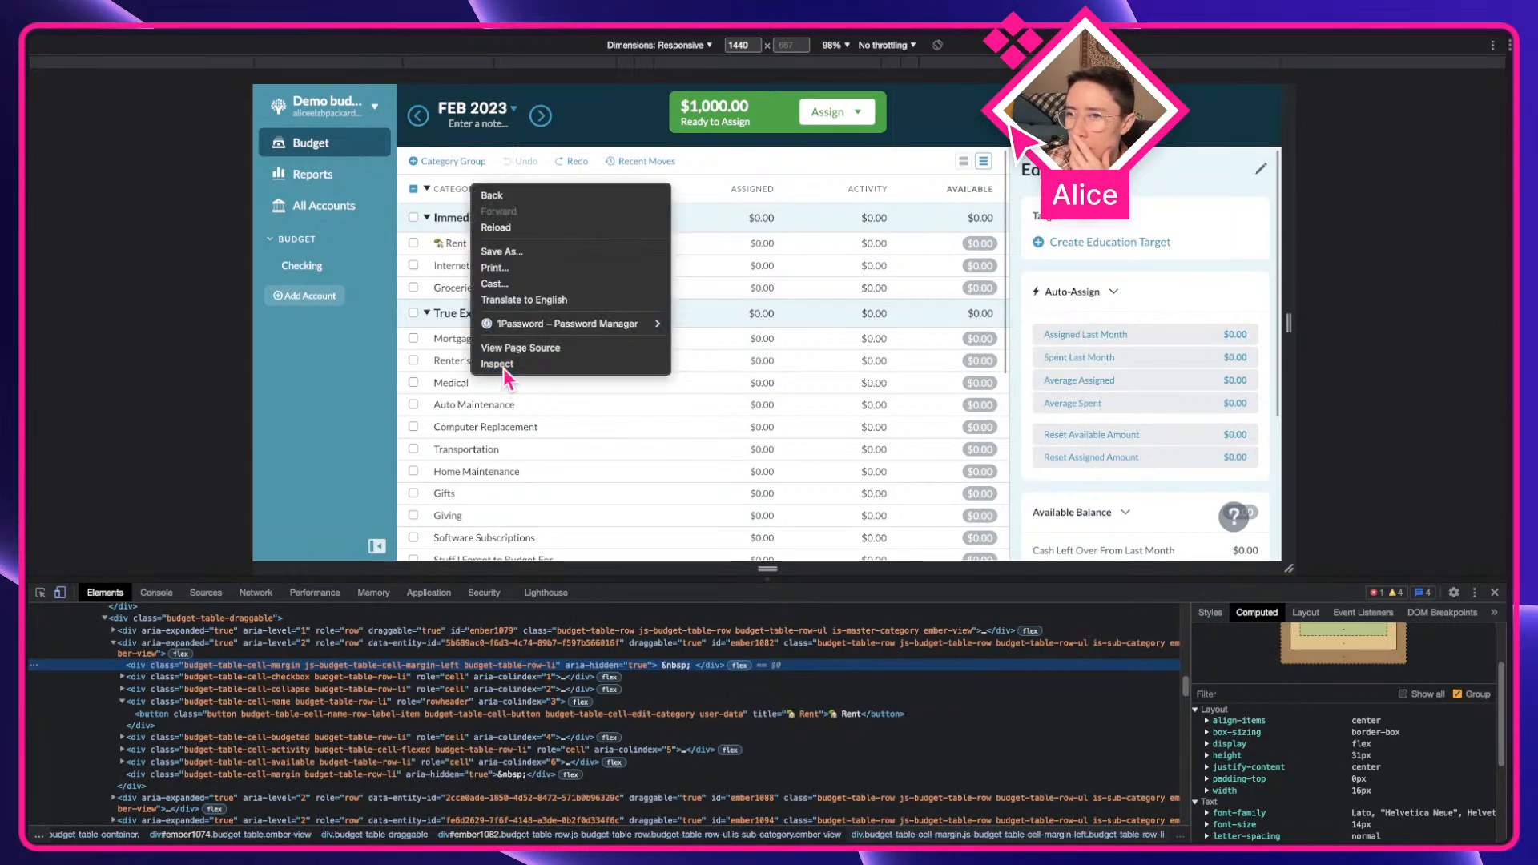
left_click(497, 364)
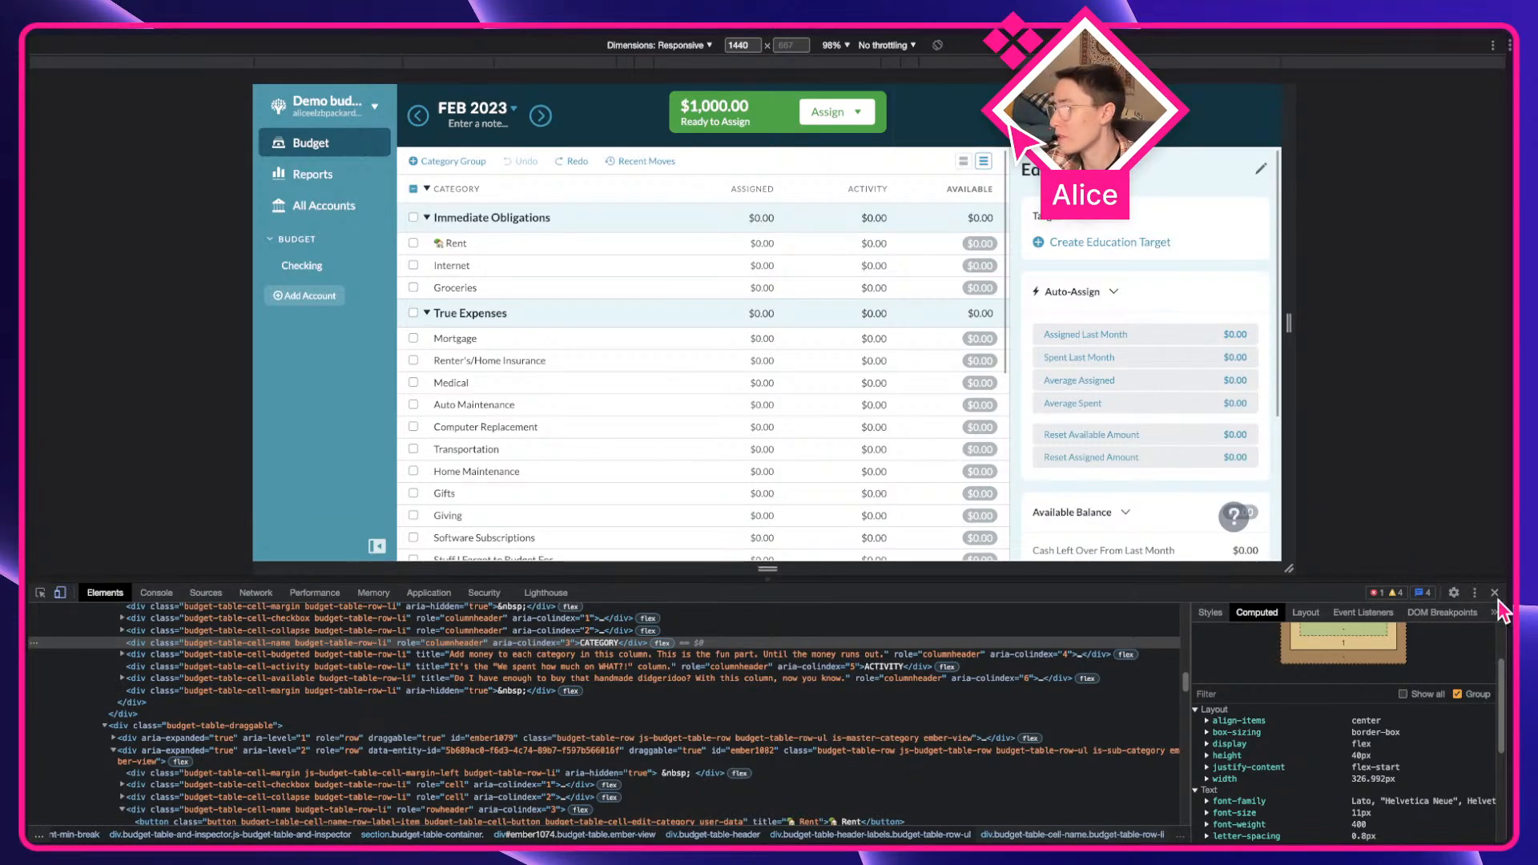
left_click(1495, 594)
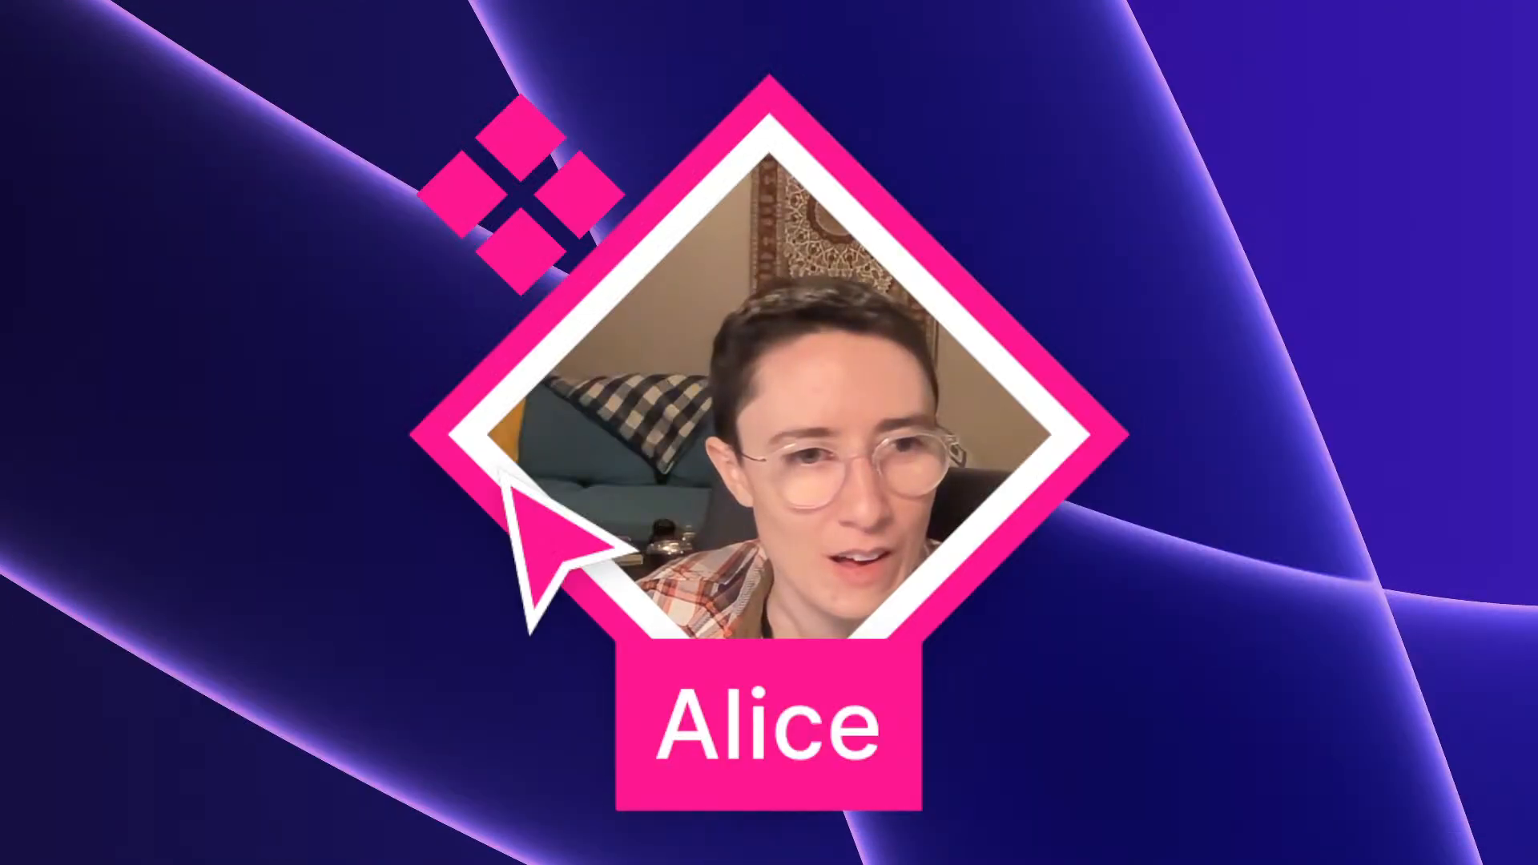